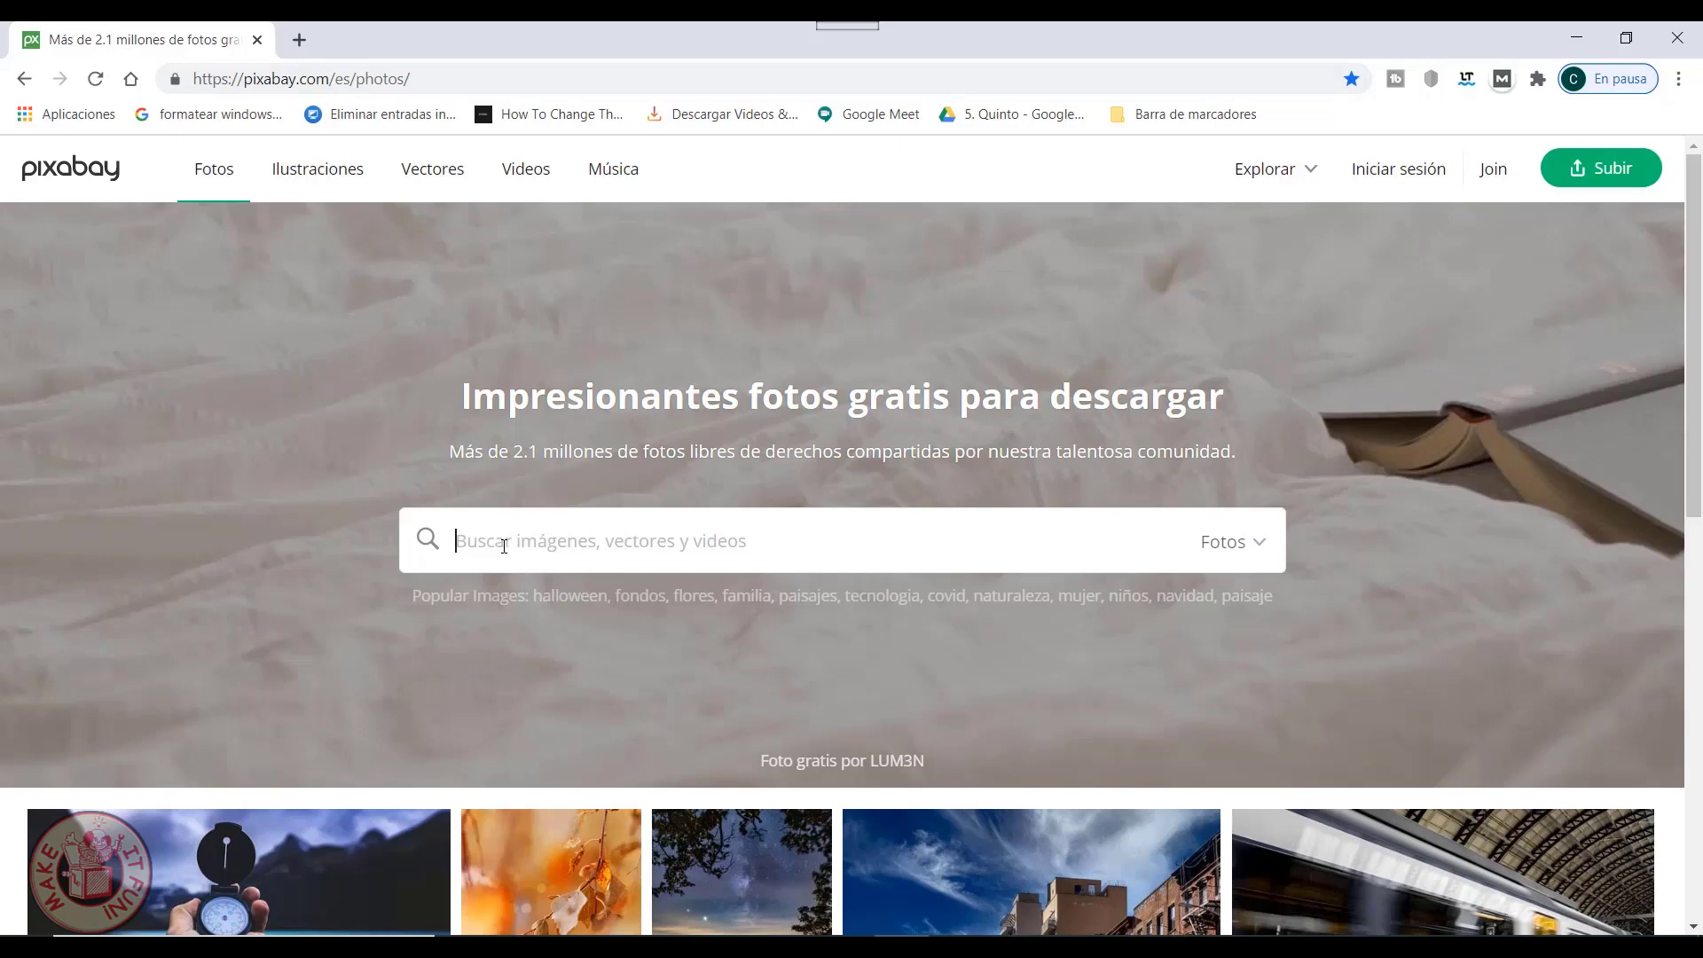
Search Pixabay for 'fondo blanco' and open the photo of two raised male hands
text(fondo blan)
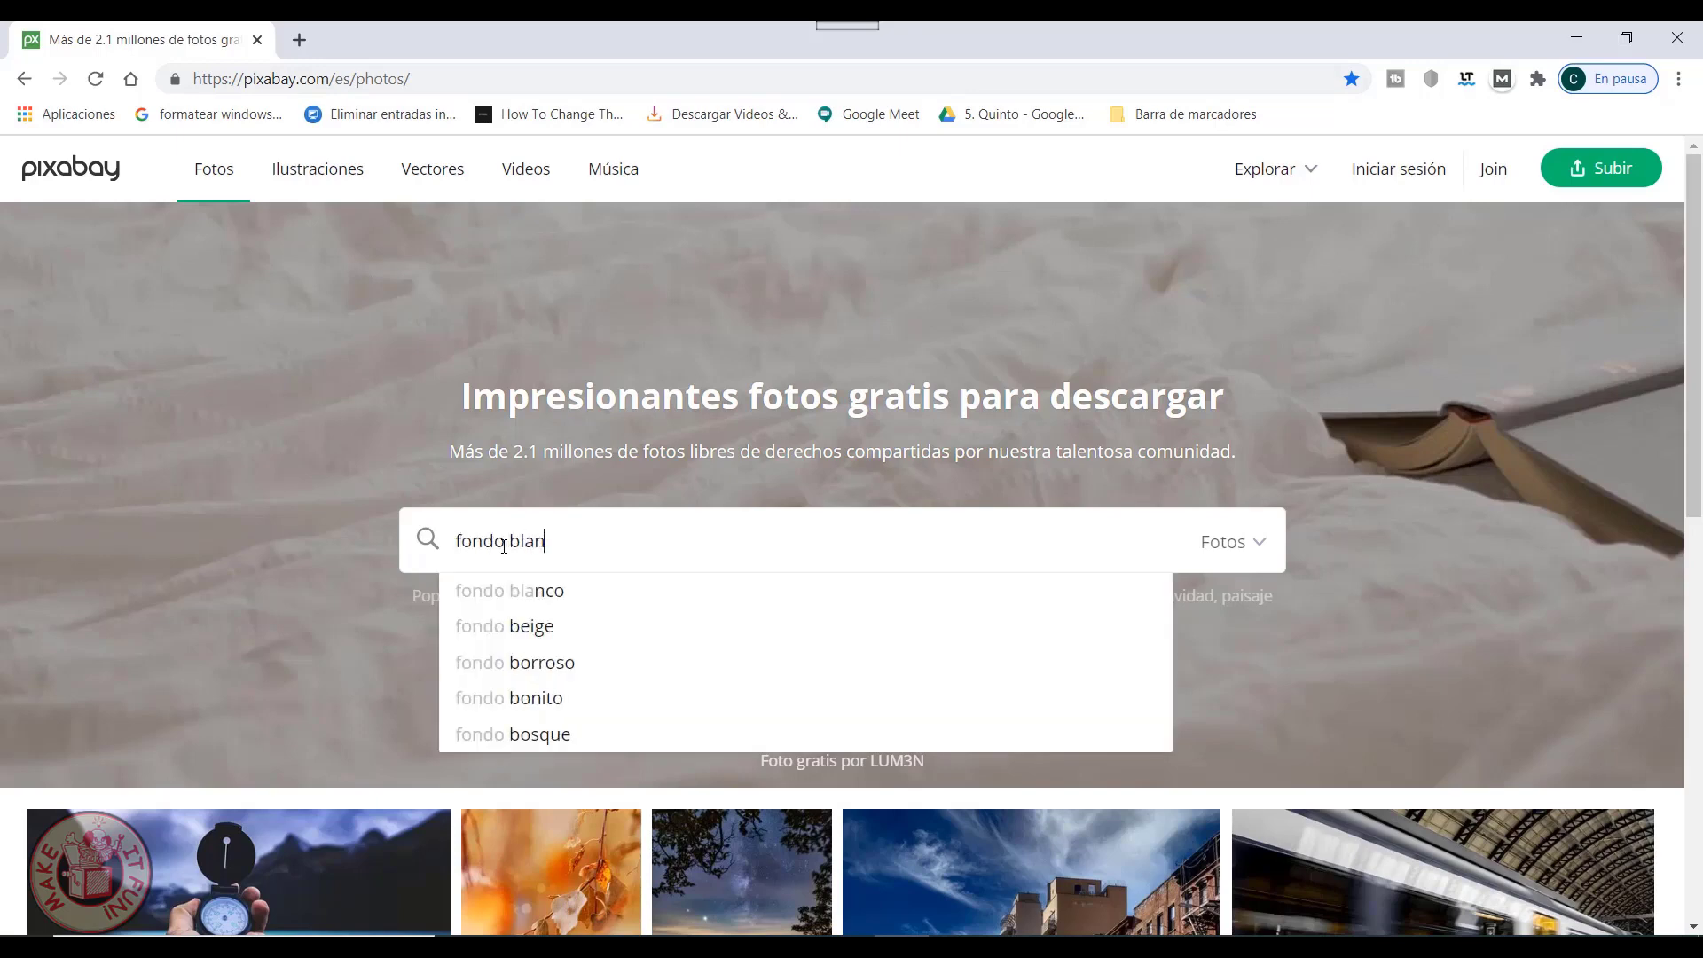
text(co mano)
key(Return)
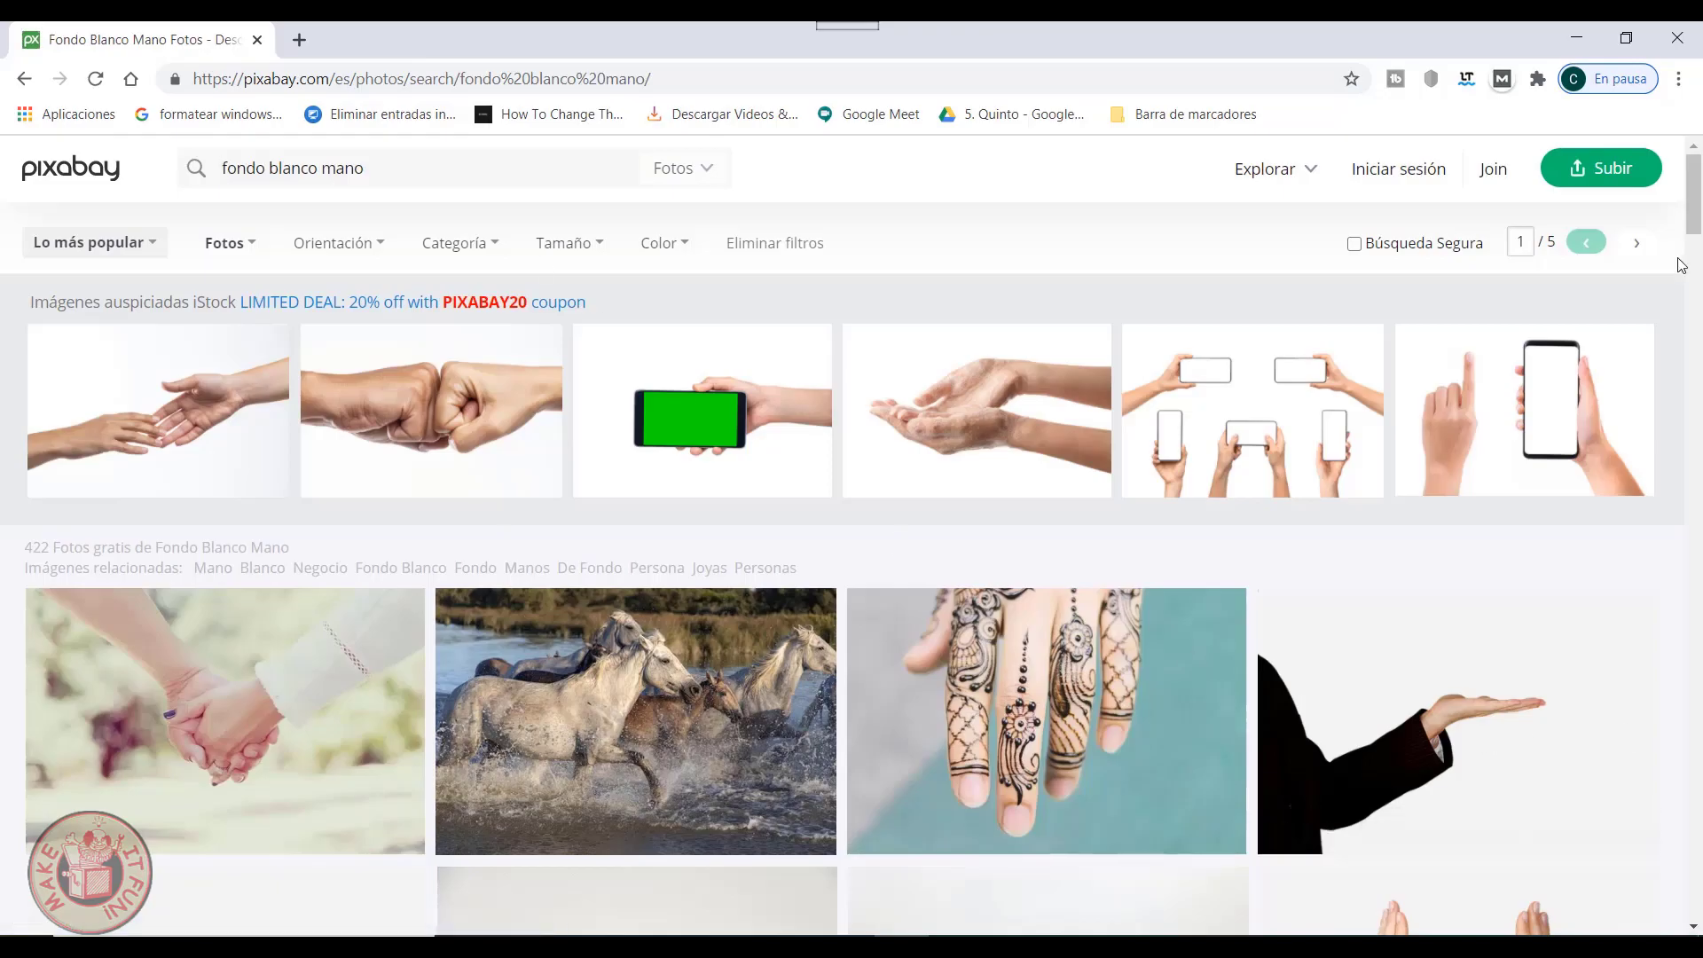
drag(1699, 204, 1699, 798)
click(887, 754)
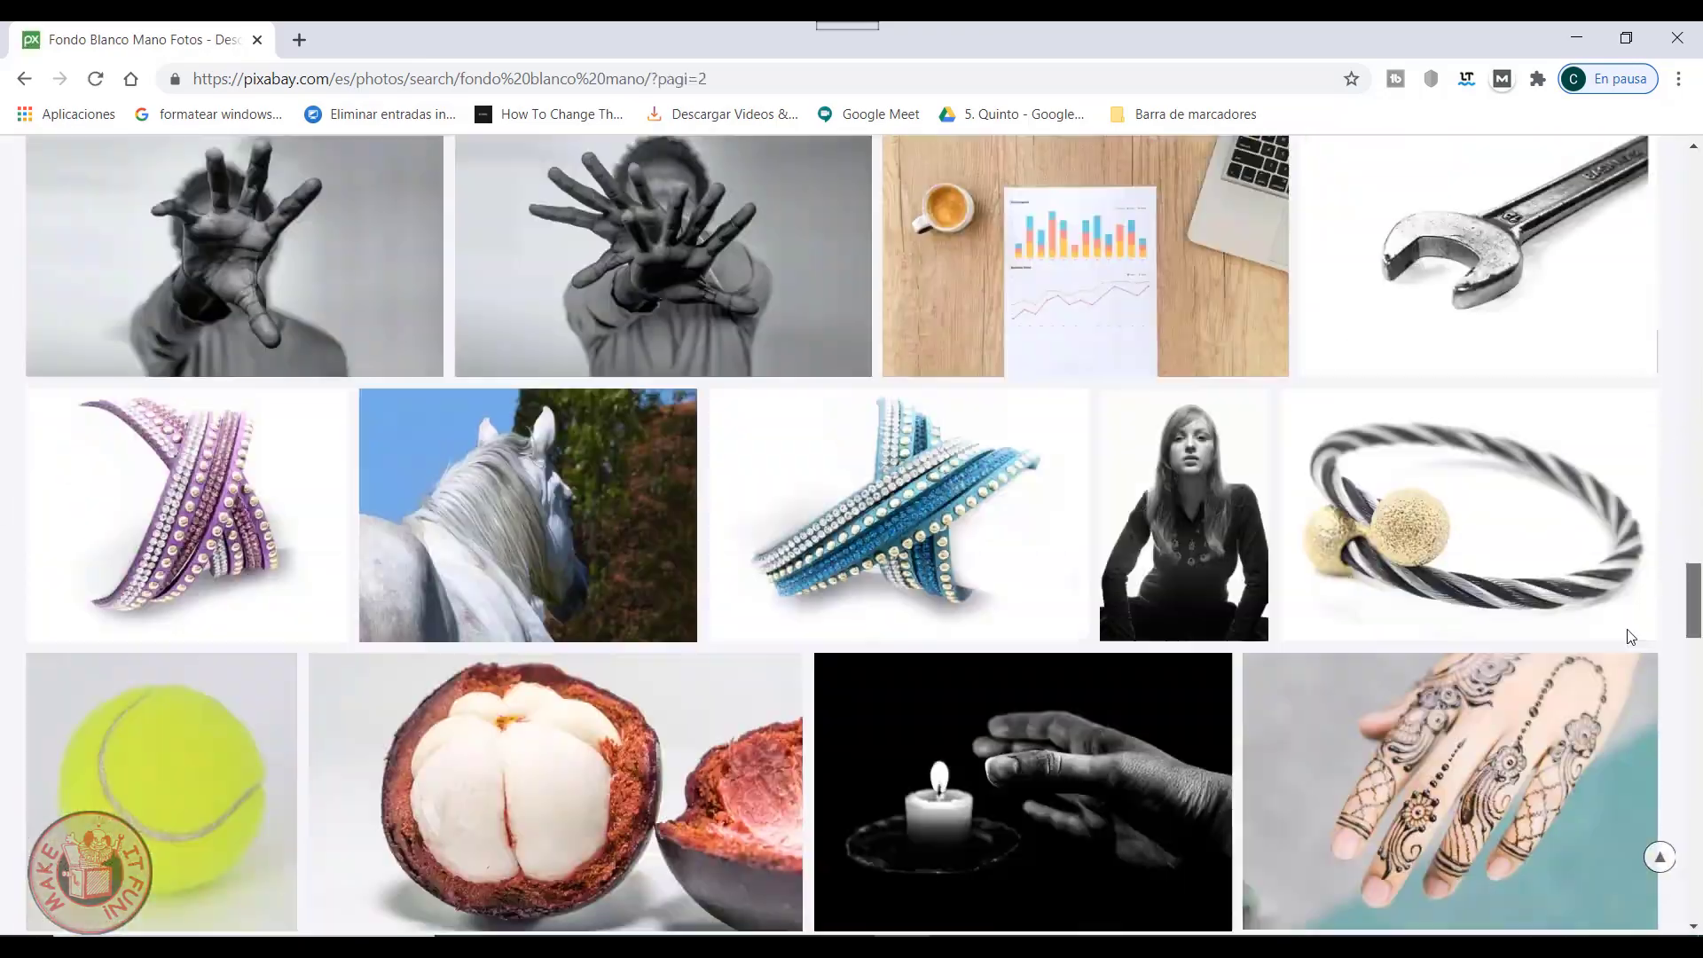
scroll(1514, 679, down, 15)
mouse_move(1690, 177)
mouse_down()
mouse_move(1690, 781)
mouse_move(1686, 852)
mouse_move(1666, 872)
mouse_up()
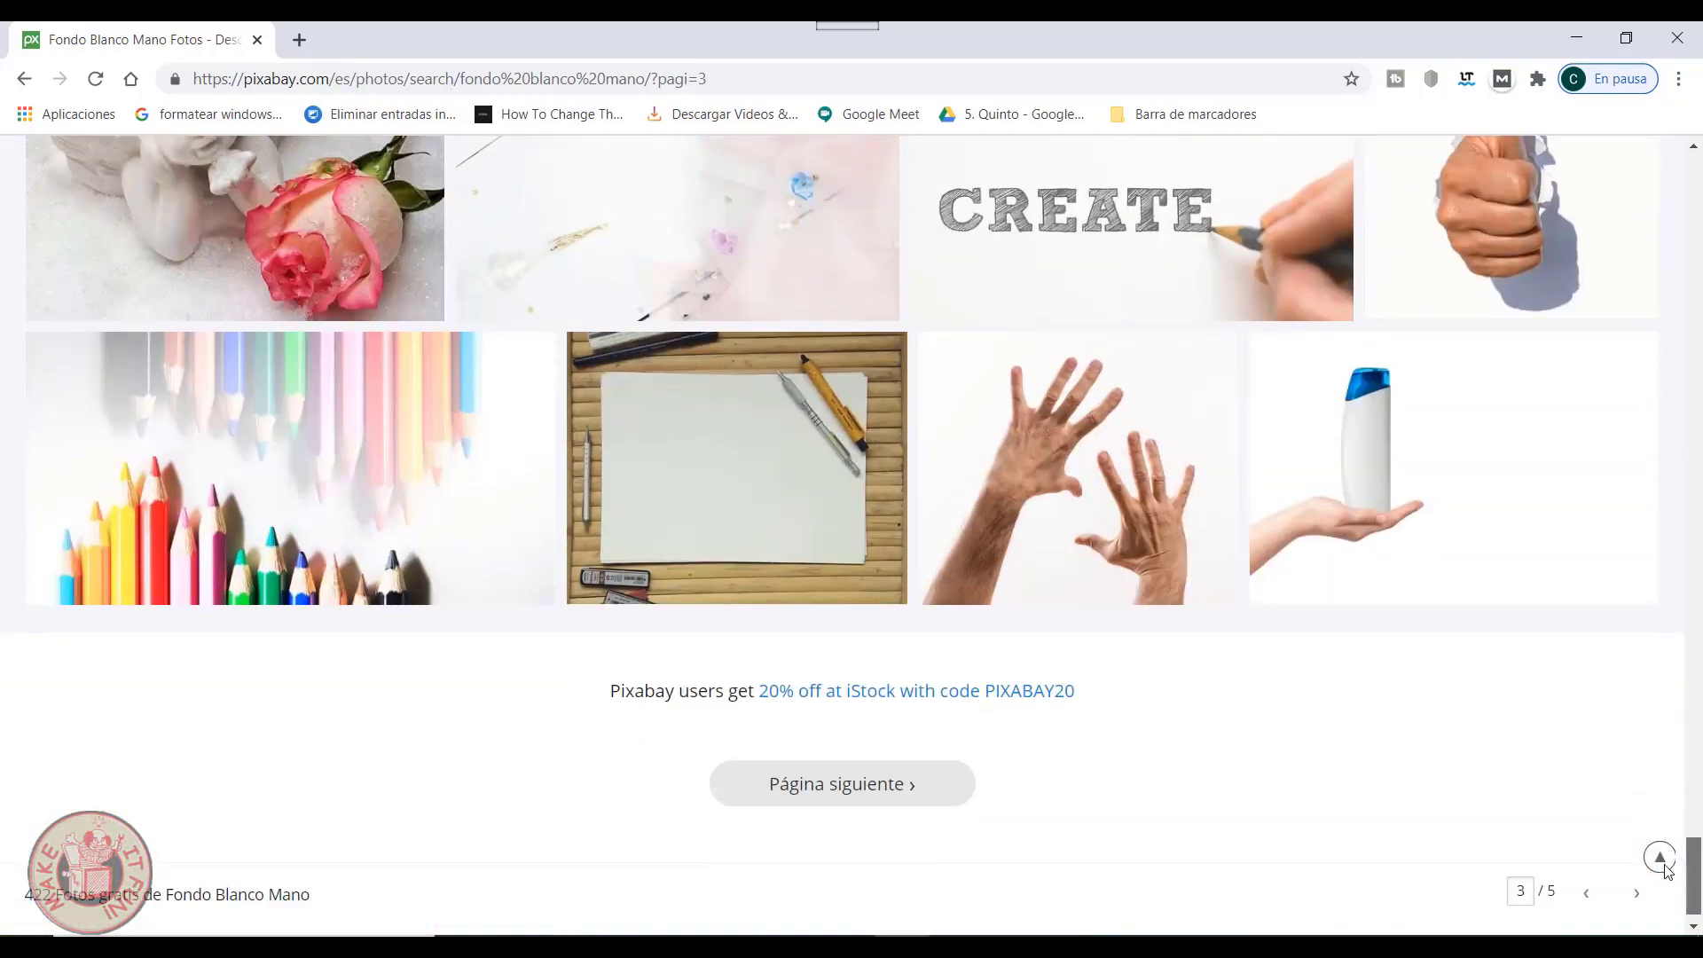
click(1074, 488)
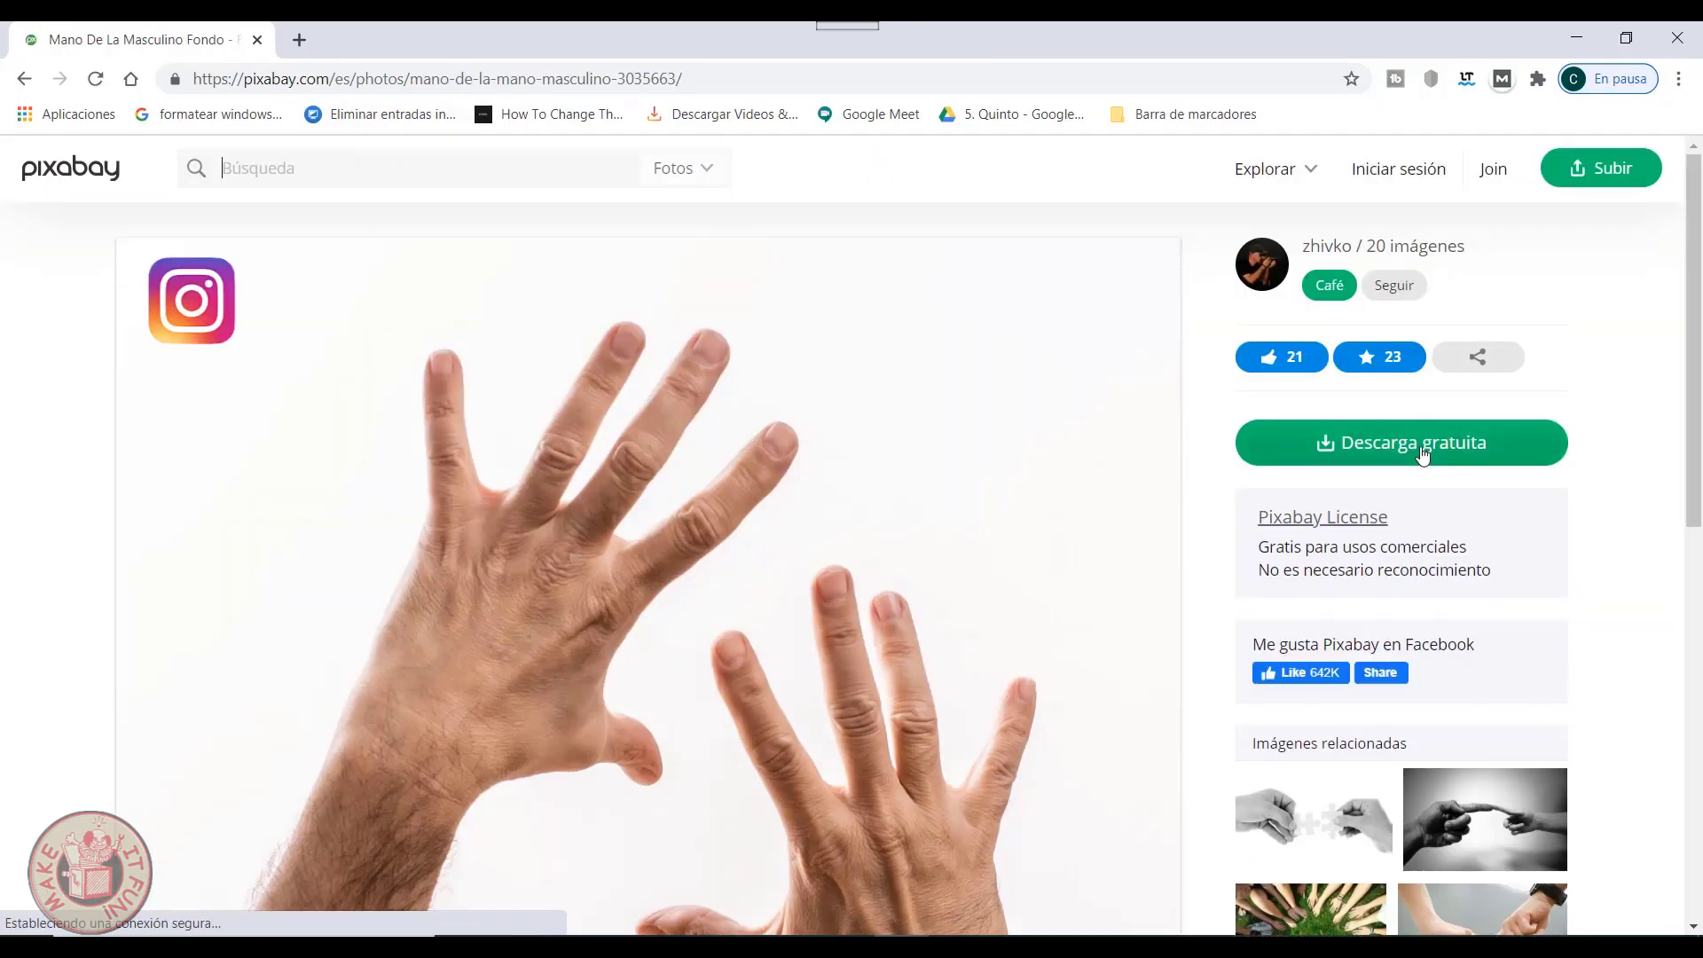
Download the hands photo at 1920×1636, passing the reCAPTCHA check
click(1426, 444)
click(1331, 633)
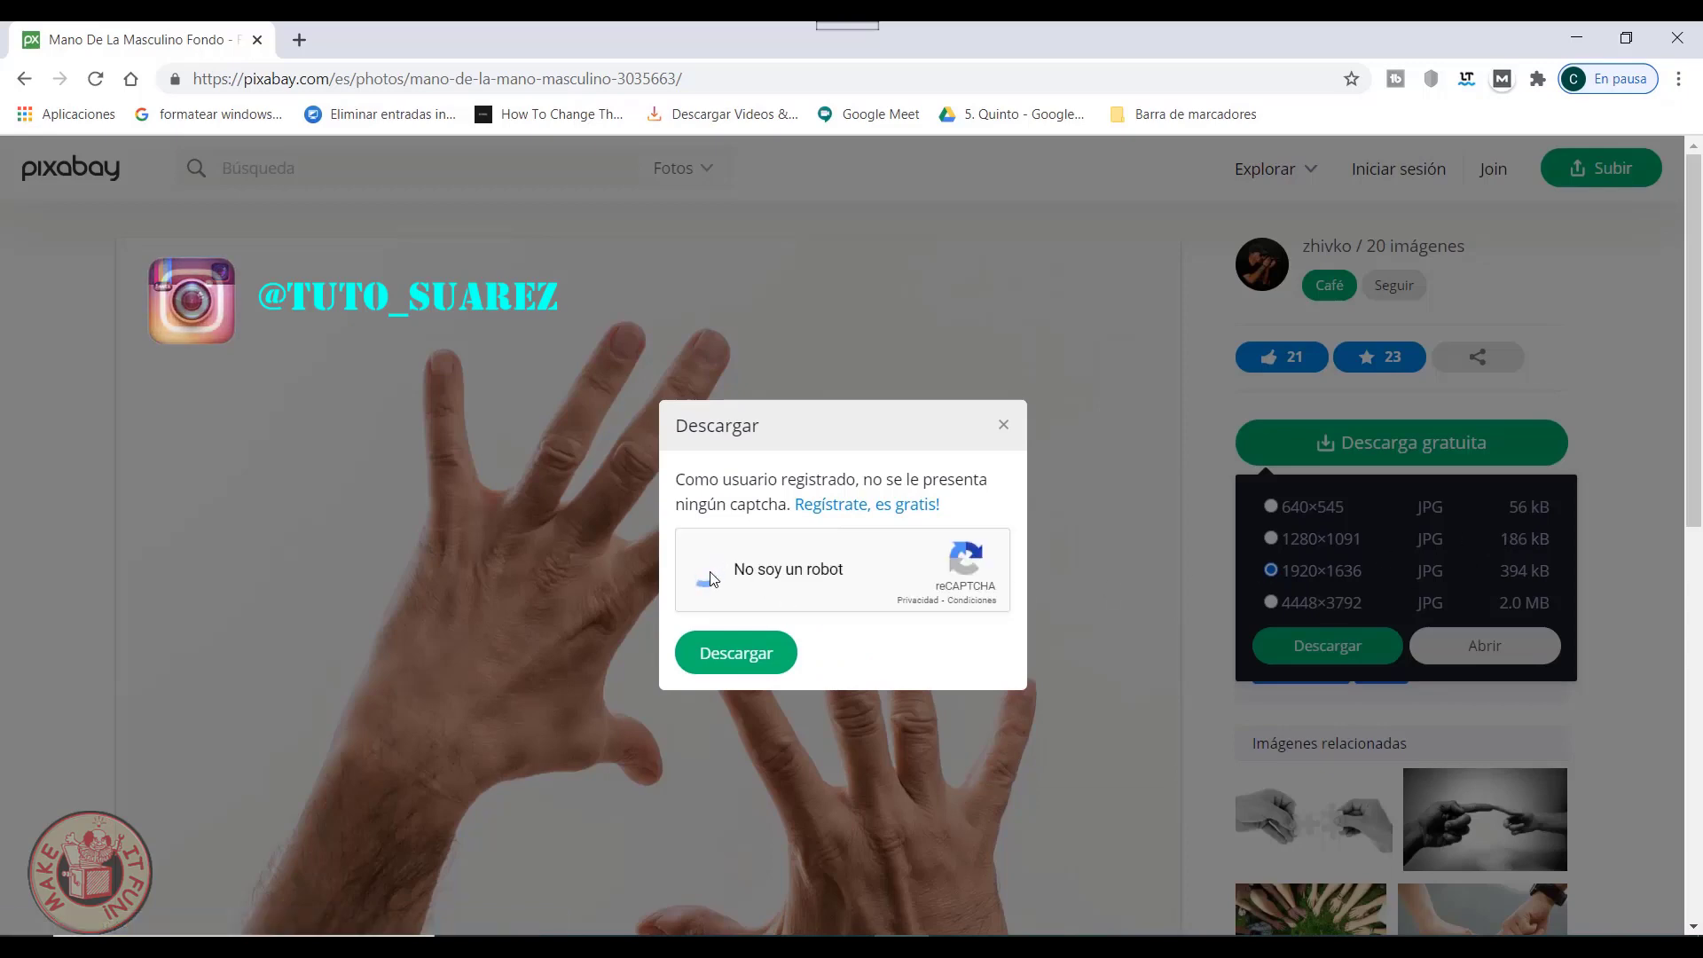
click(711, 576)
click(736, 655)
text(grito)
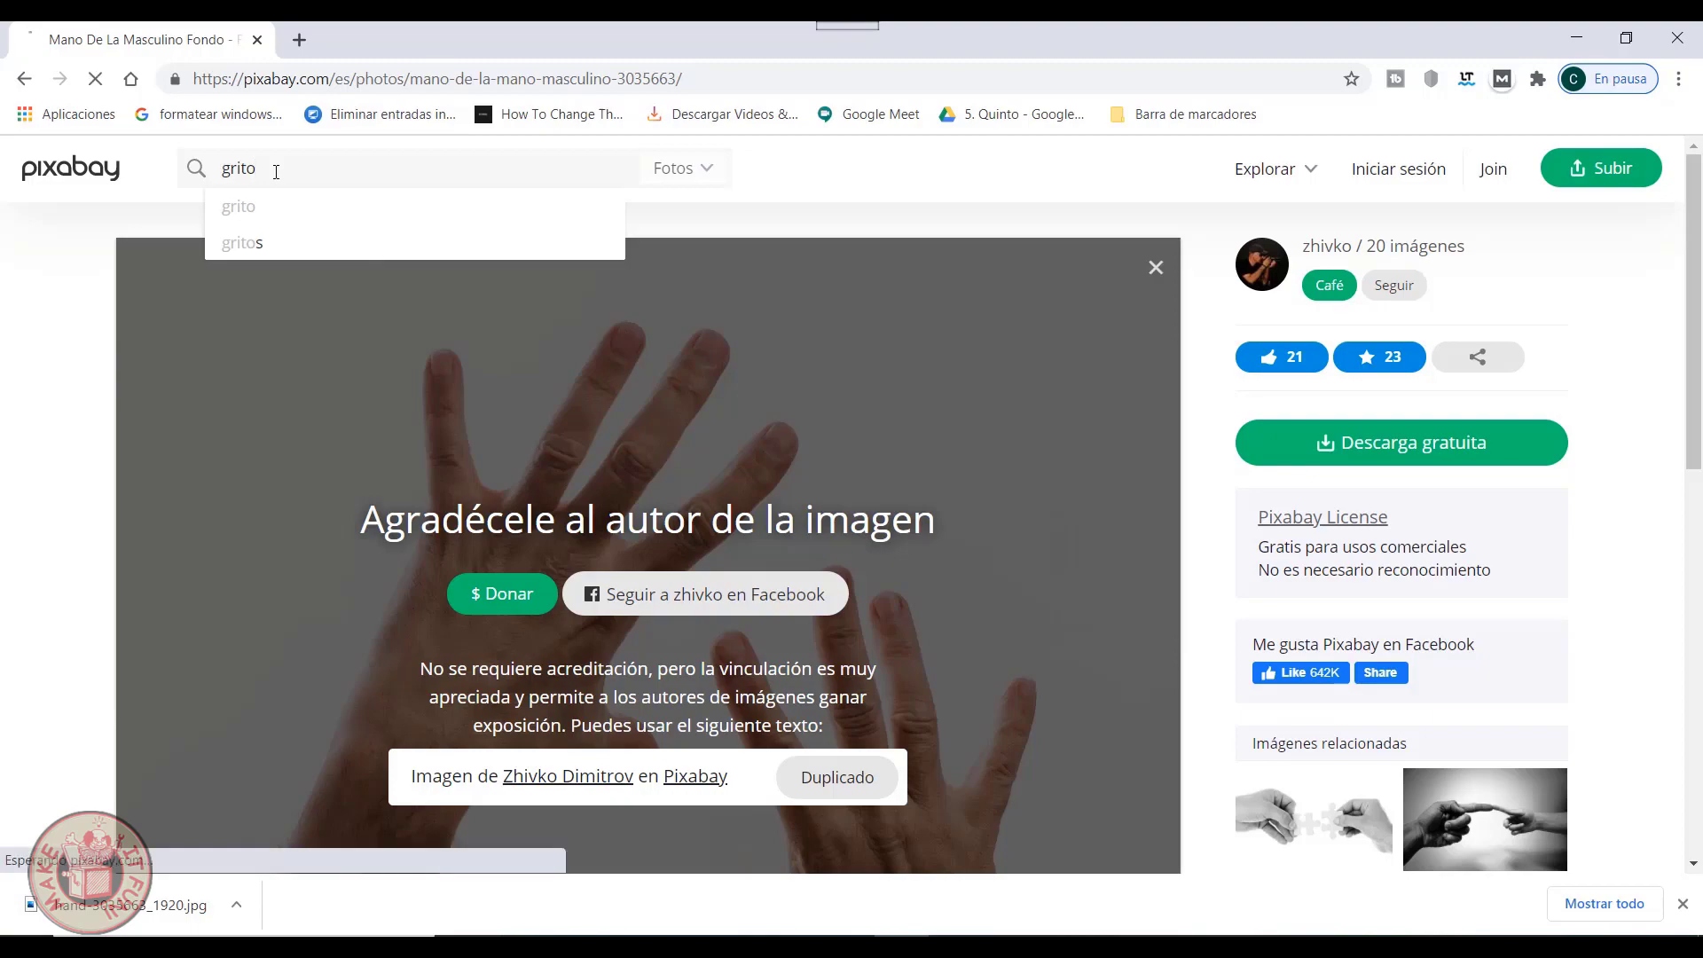
Search 'grito', open the screaming grey-haired man photo and download it at 1920×1281
key(Return)
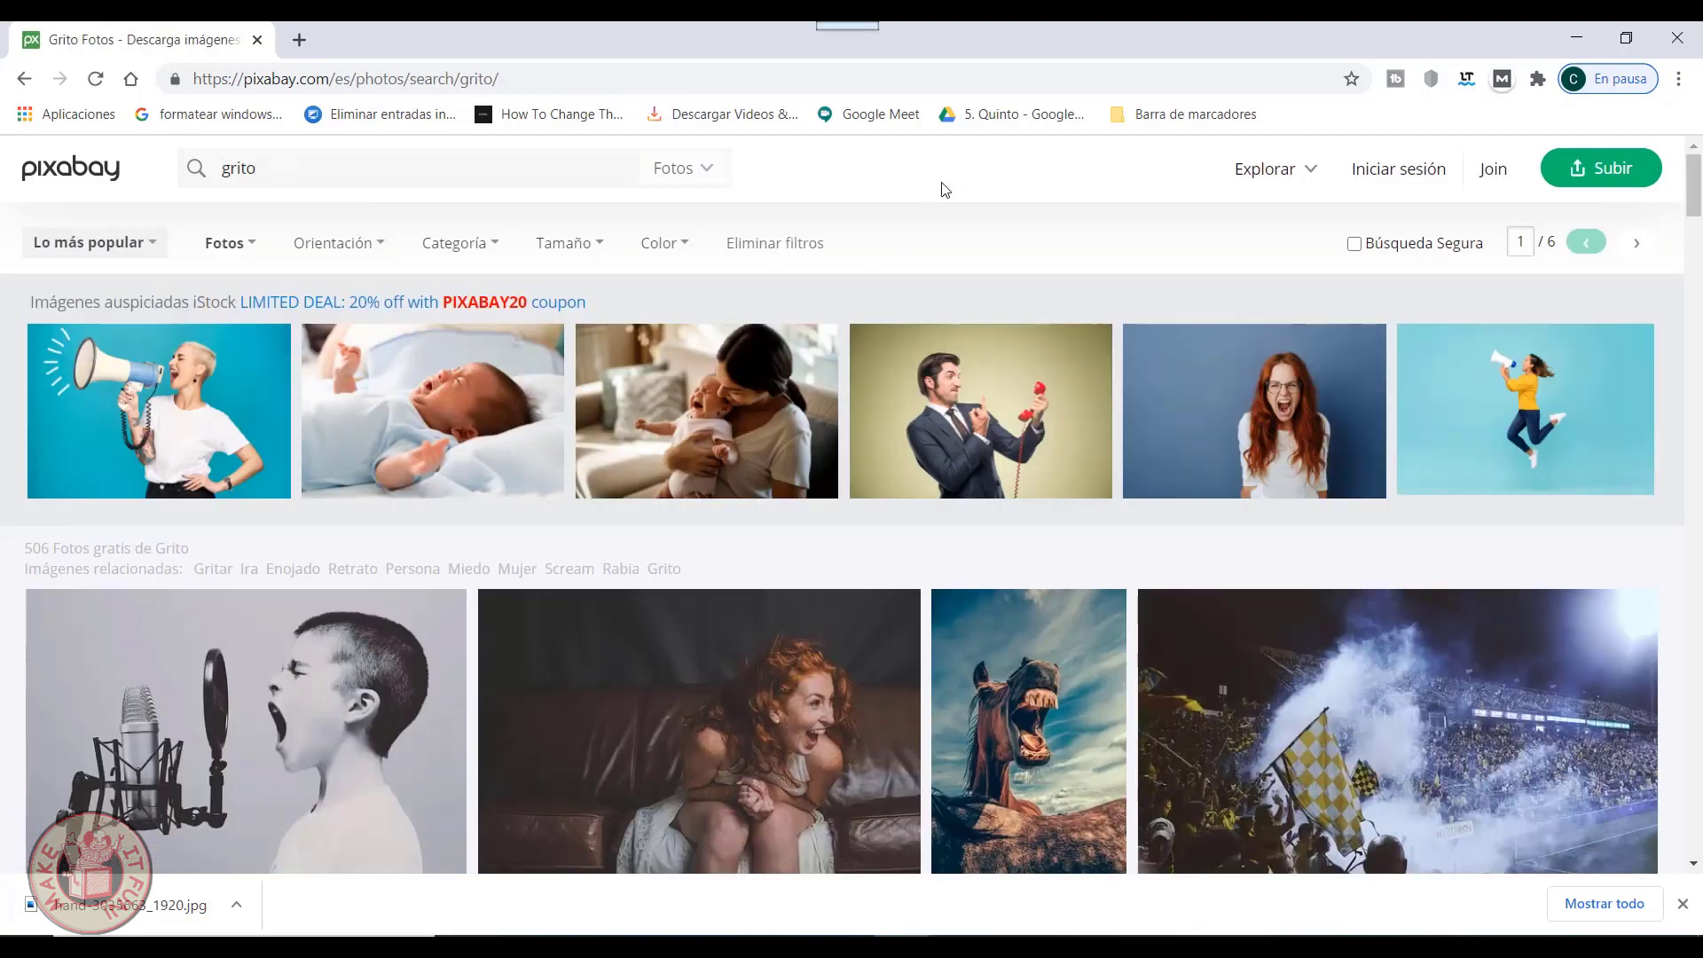
drag(1694, 193, 1697, 366)
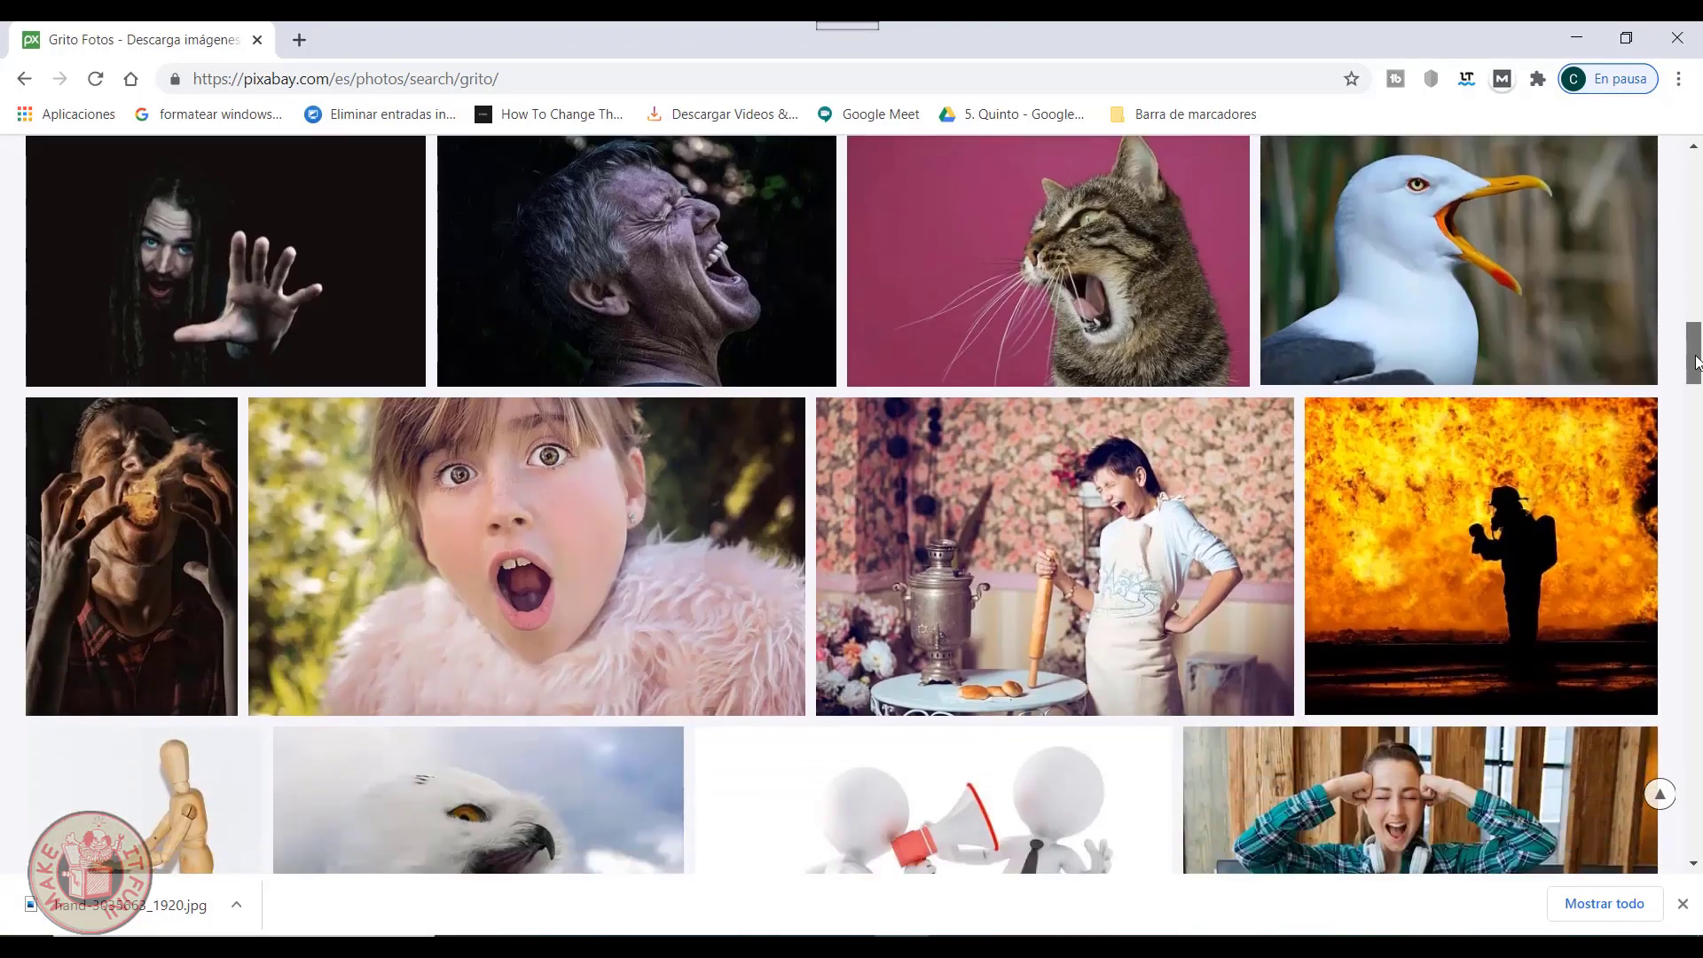
click(648, 270)
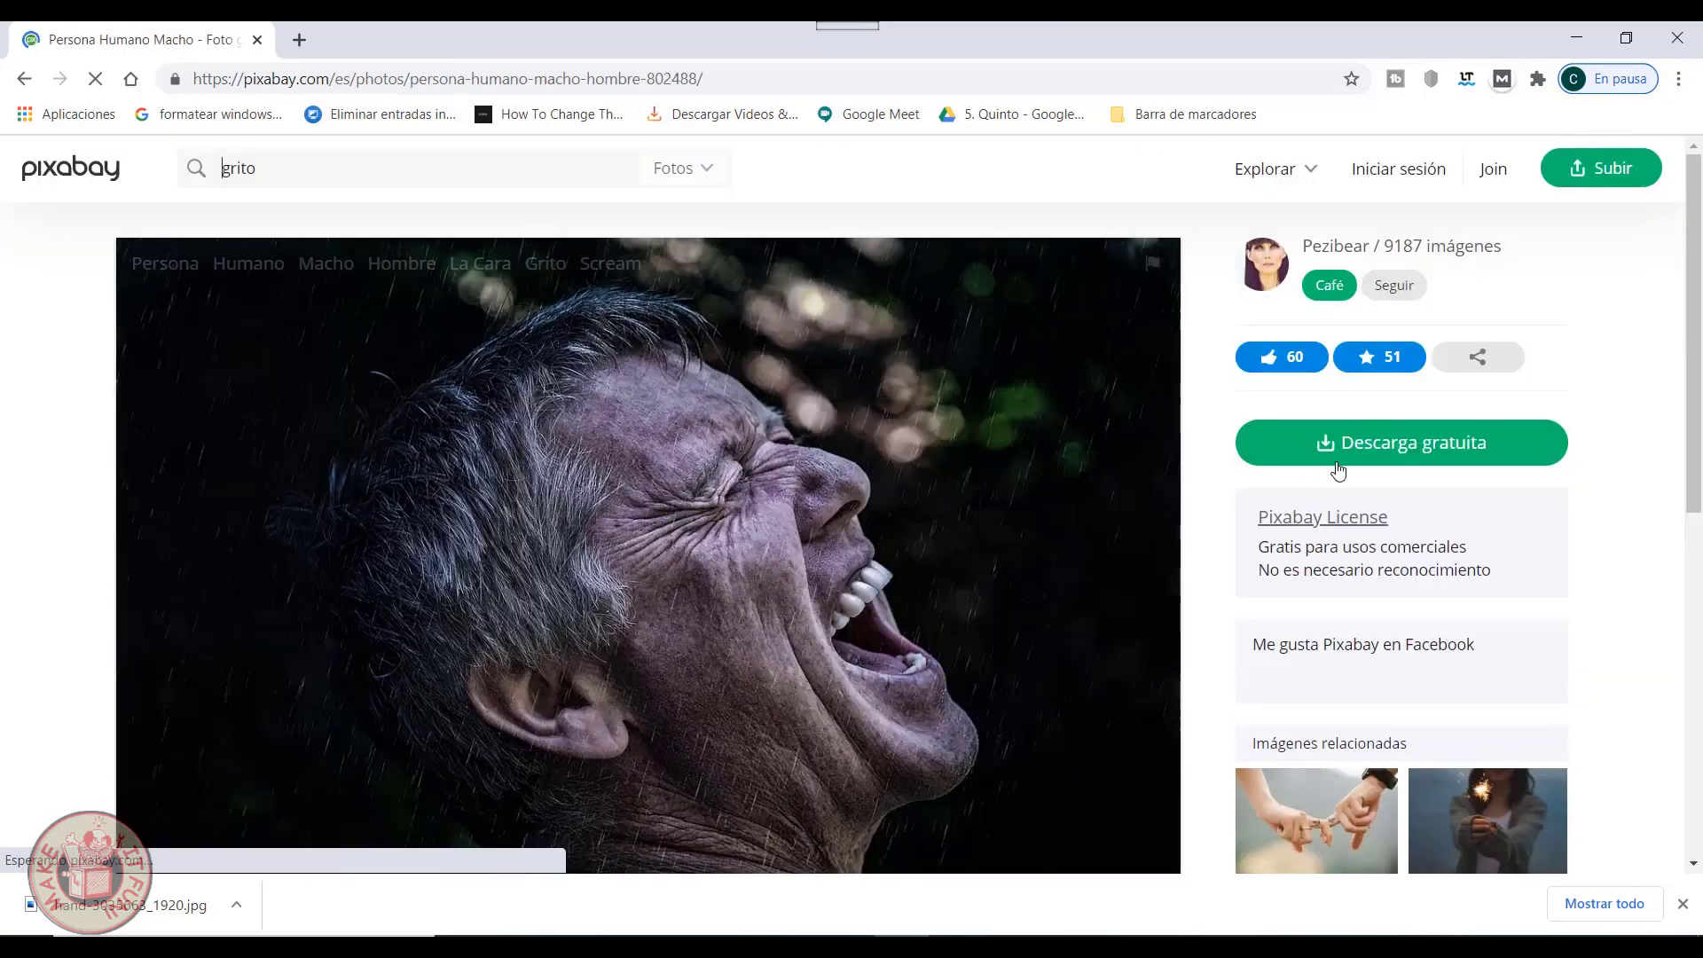
click(1389, 450)
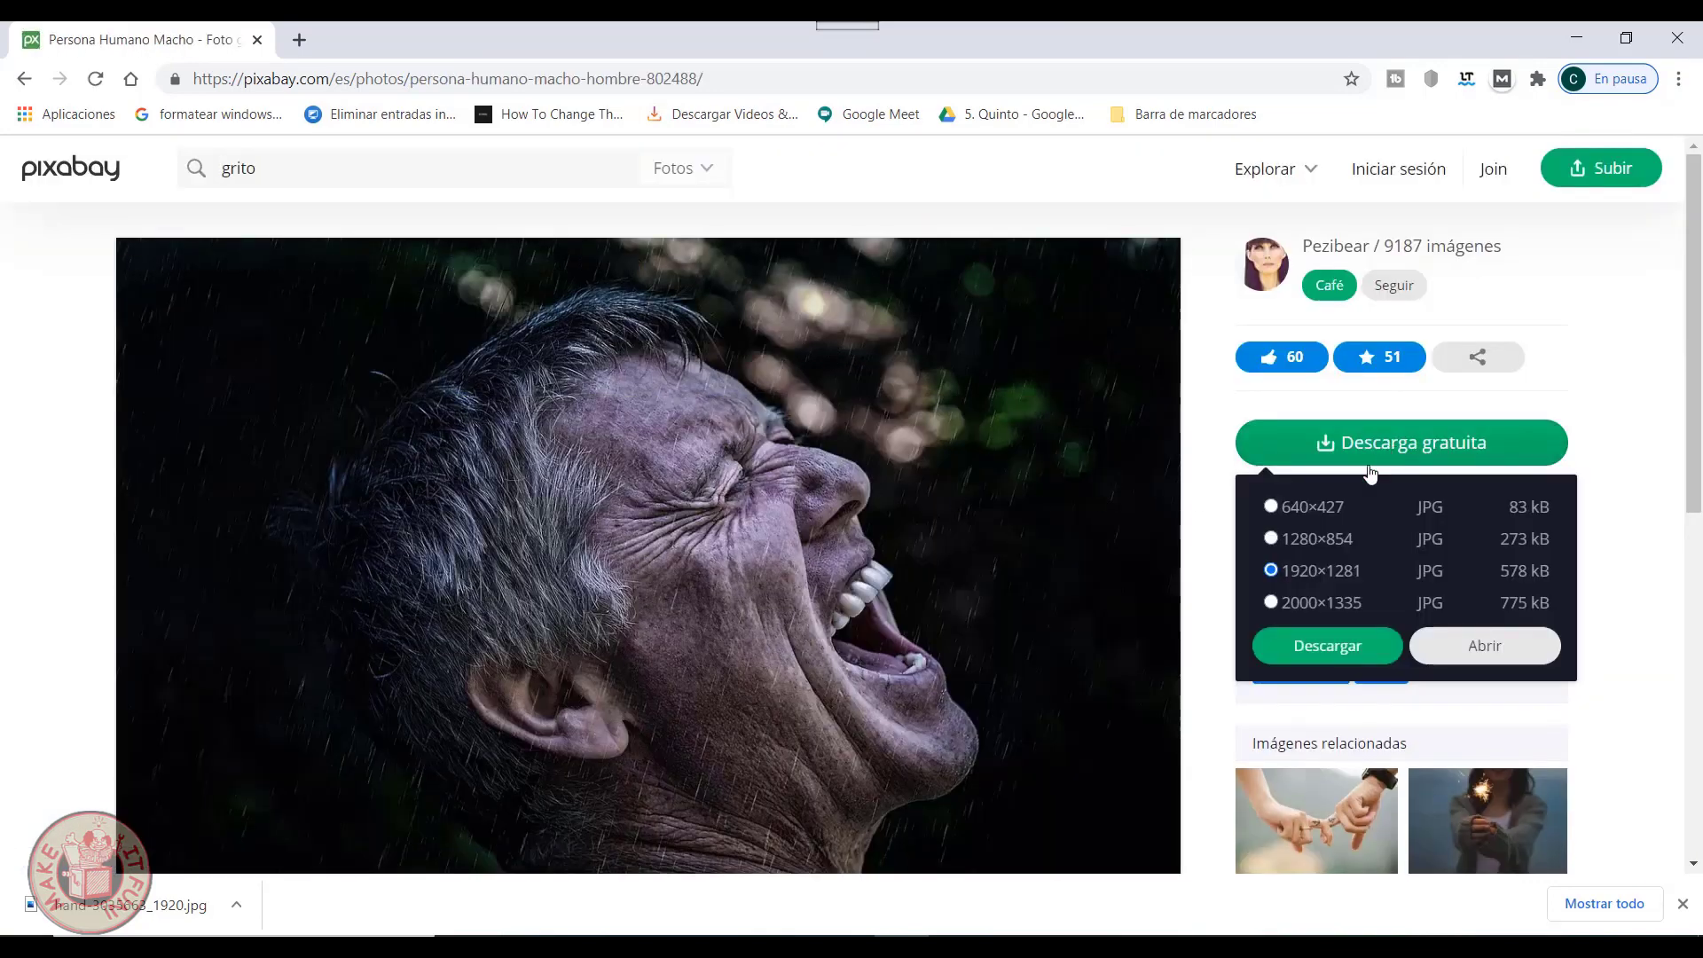
click(1328, 645)
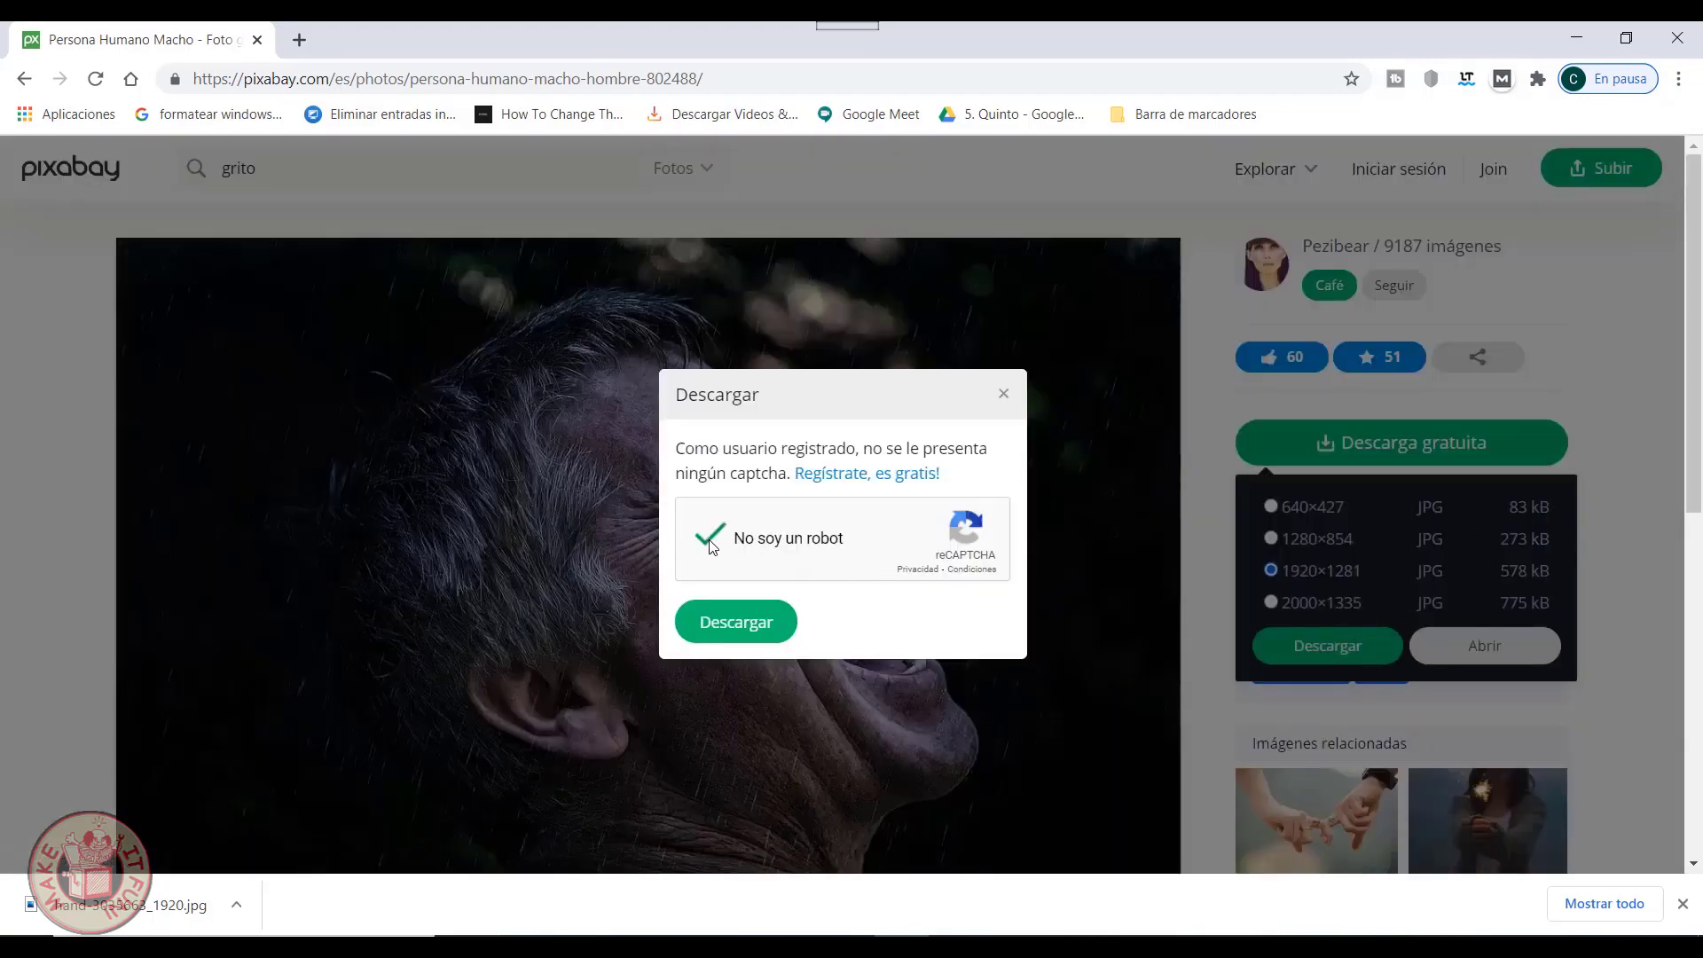
click(739, 623)
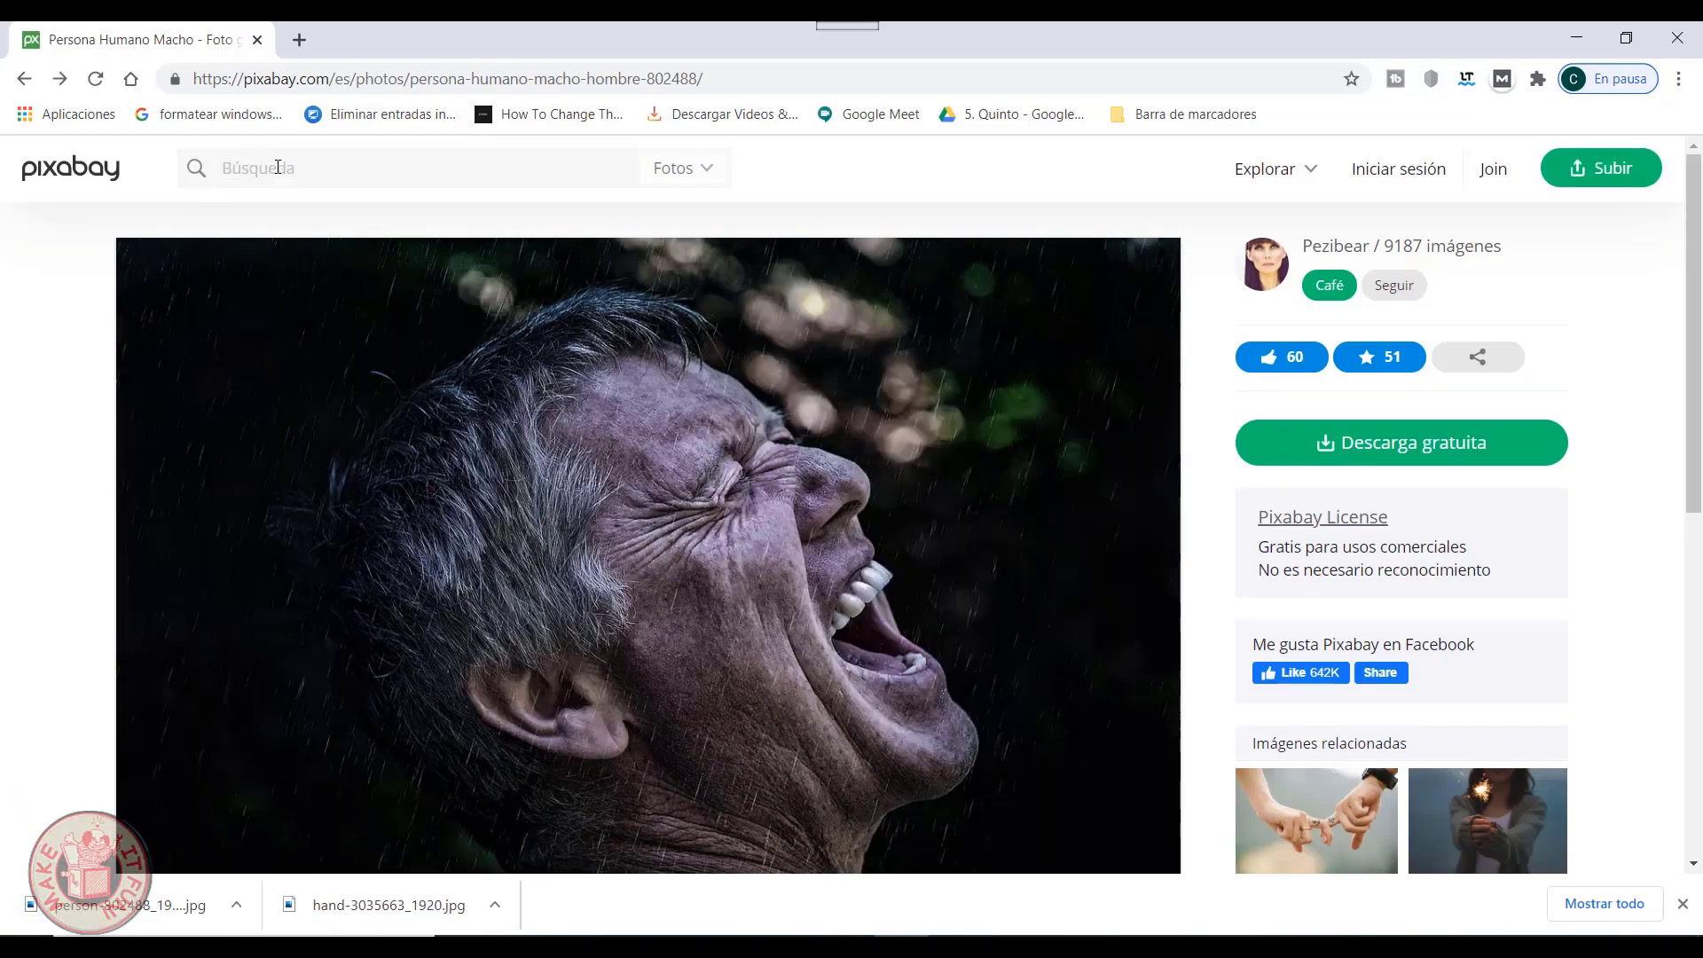
Search 'grunge azul' and open the dark cracked Grunge Oscuro Textura image
text(grunge a)
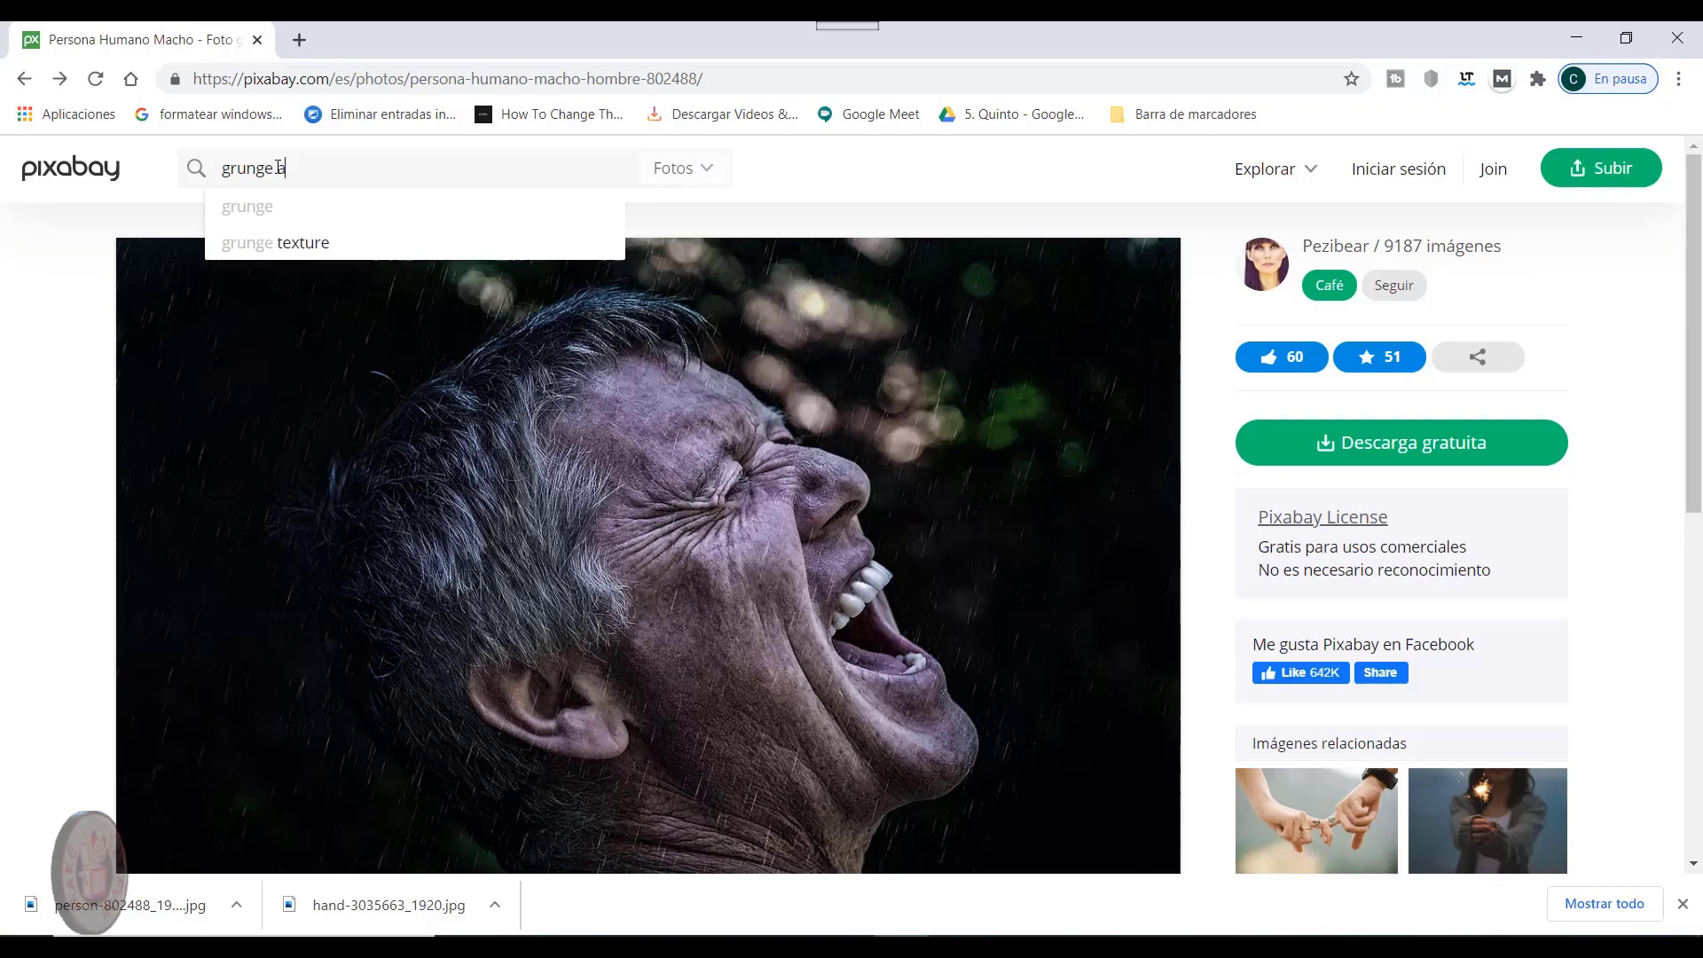
text(zul)
key(Return)
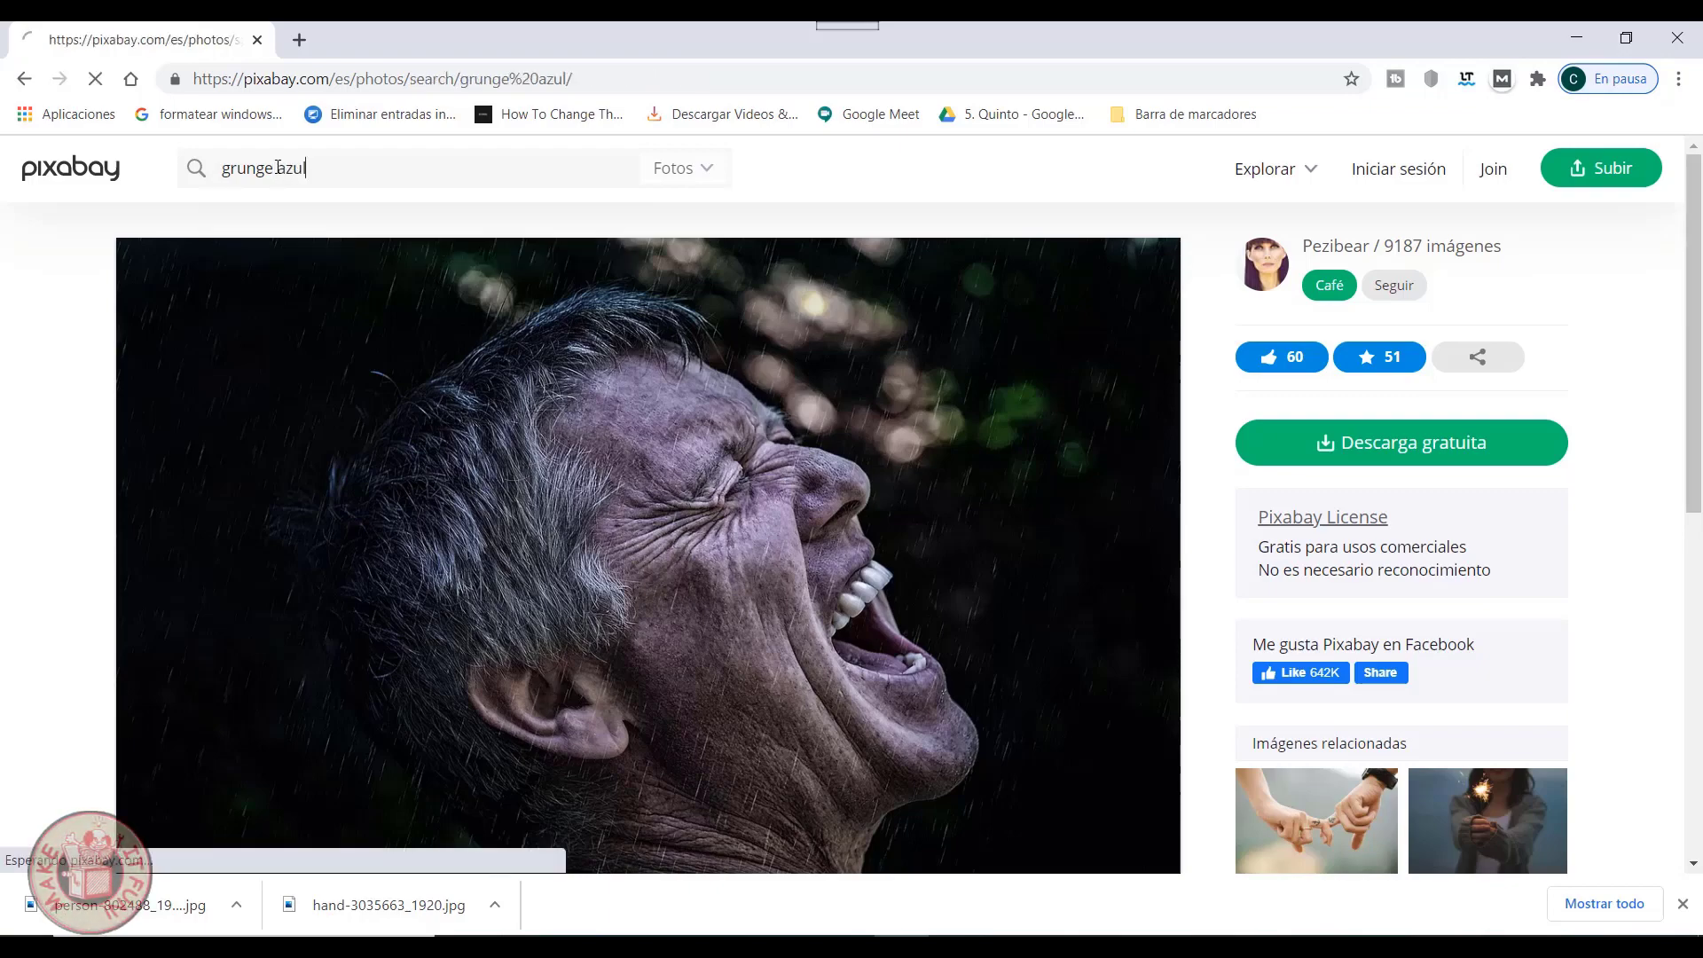
scroll(1097, 441, down, 1)
scroll(1097, 441, down, 3)
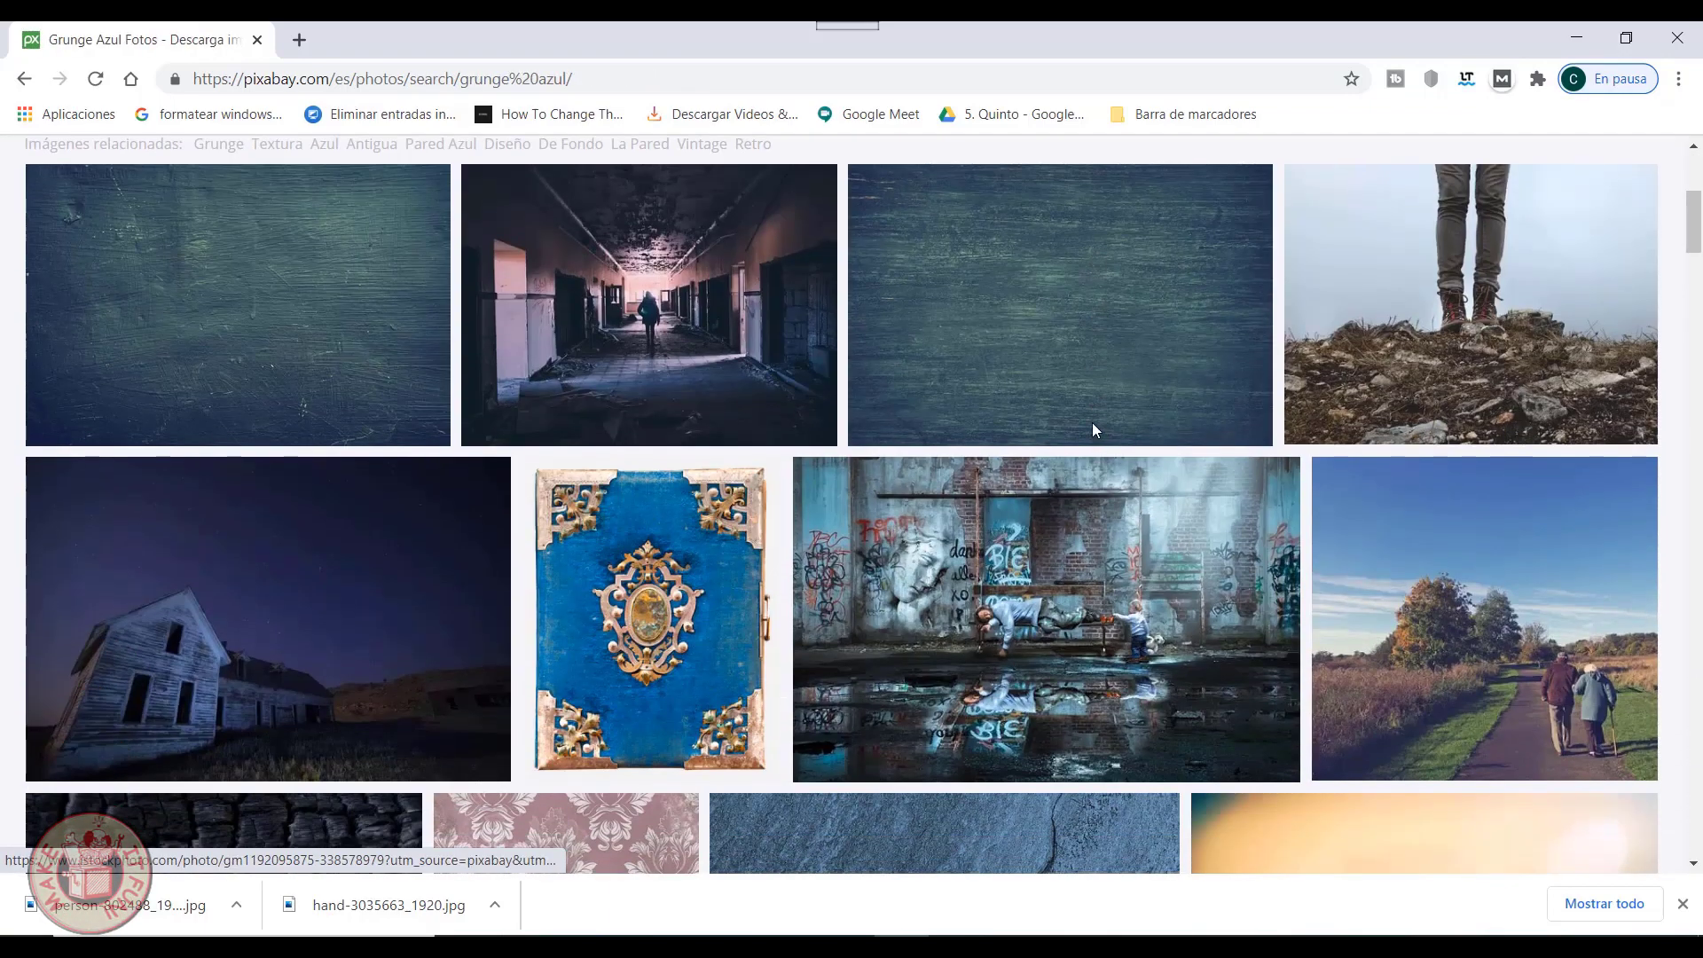
scroll(1091, 434, down, 2)
scroll(1073, 425, down, 3)
scroll(1071, 420, down, 2)
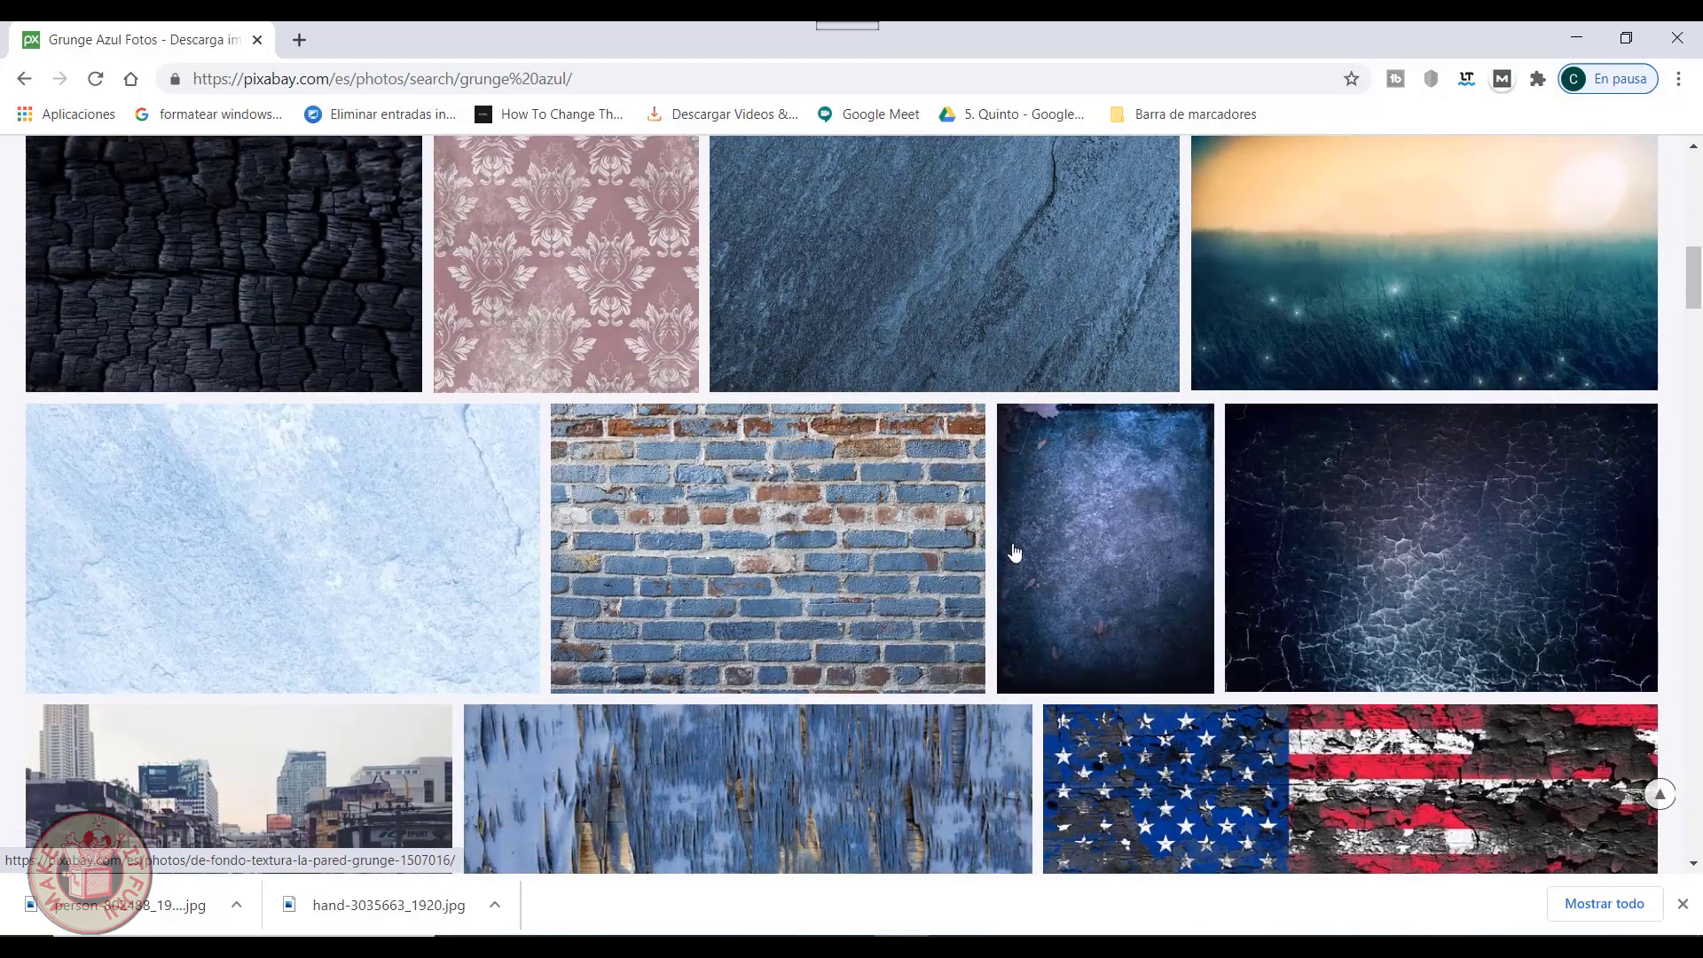
mouse_move(1440, 547)
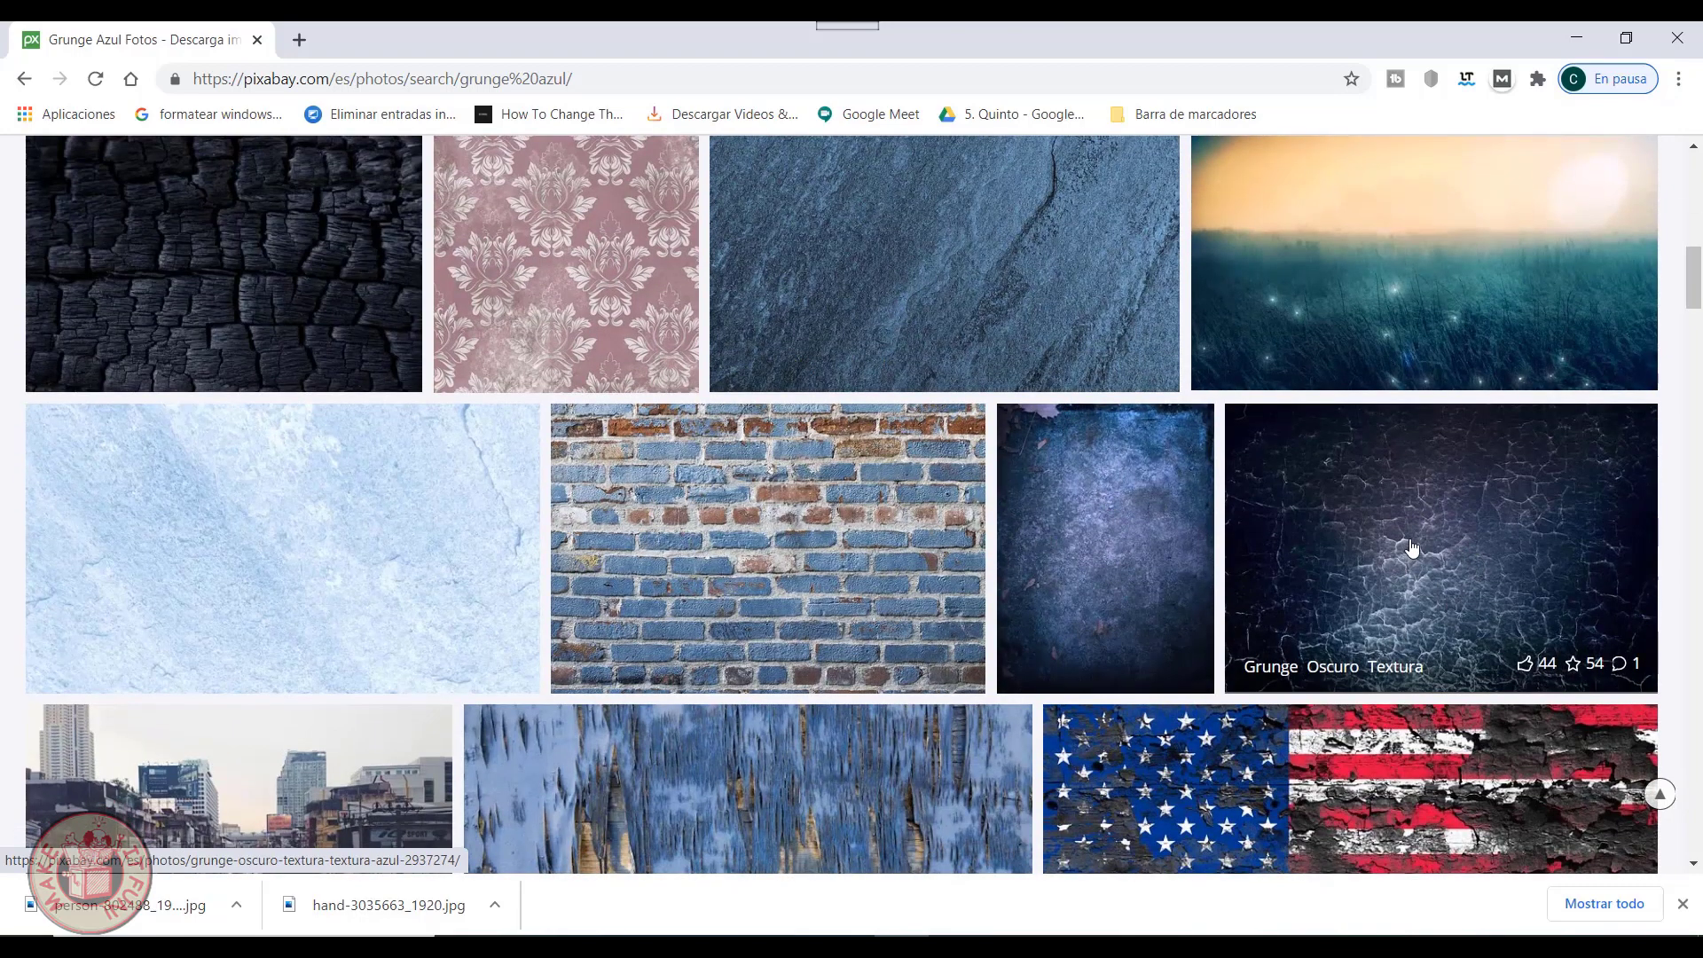
click(1540, 490)
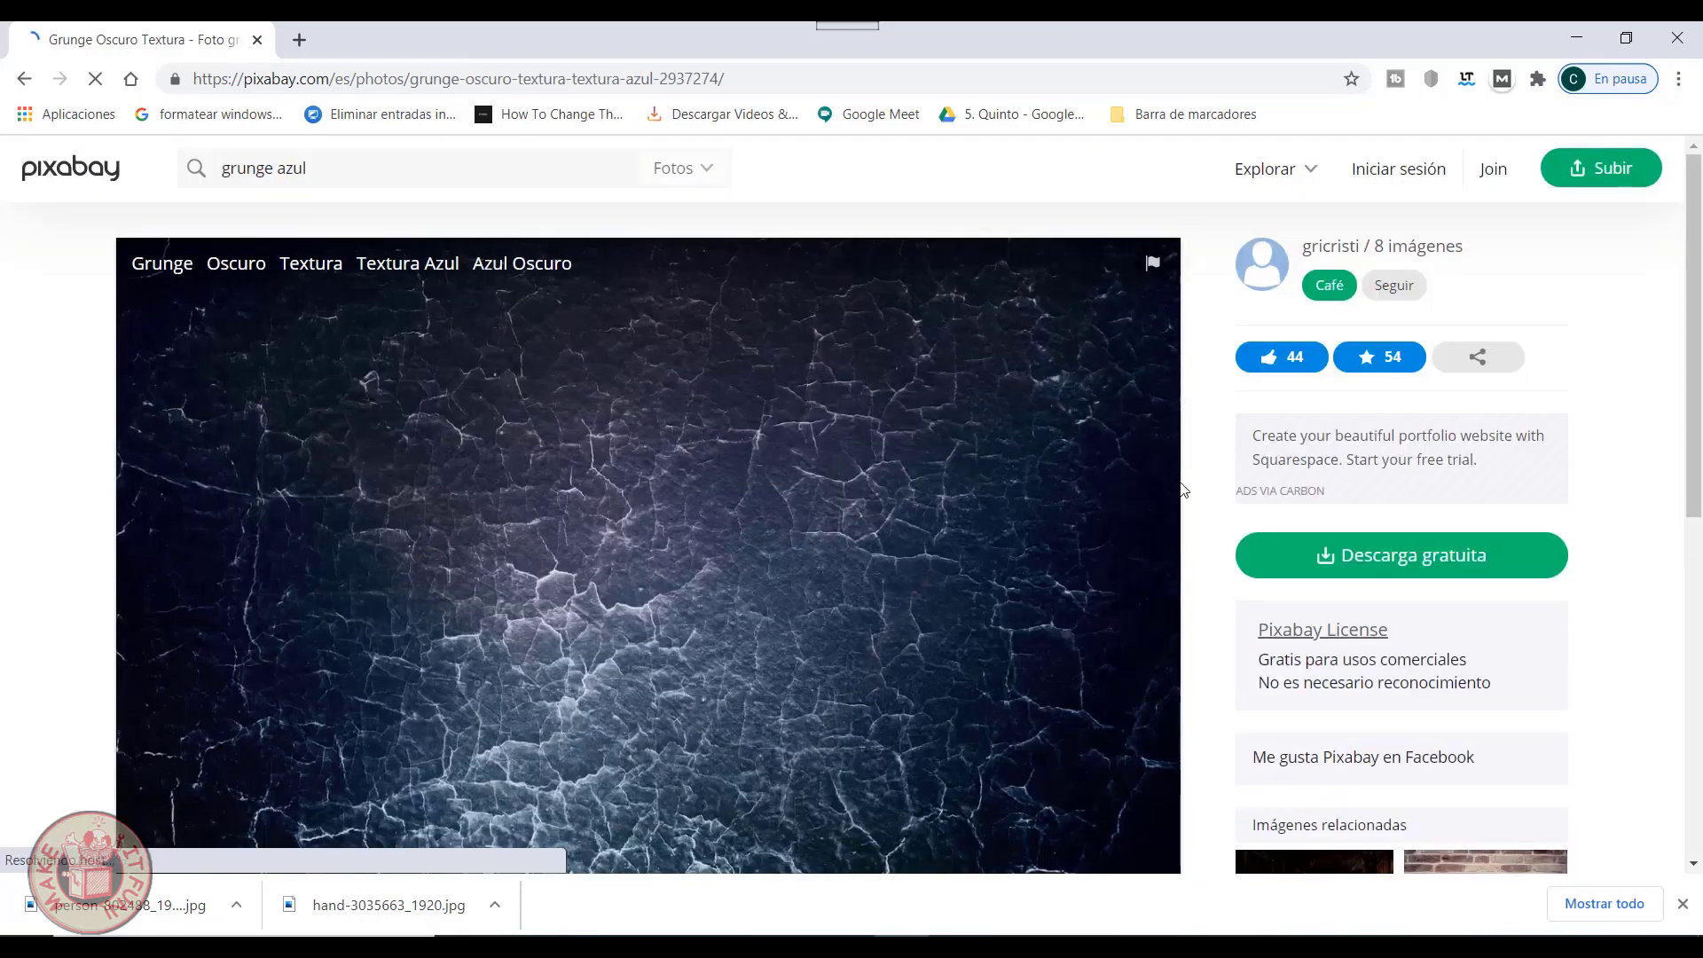
Download the grunge texture at 1920×1280, passing the reCAPTCHA check
scroll(1091, 494, down, 1)
click(1377, 514)
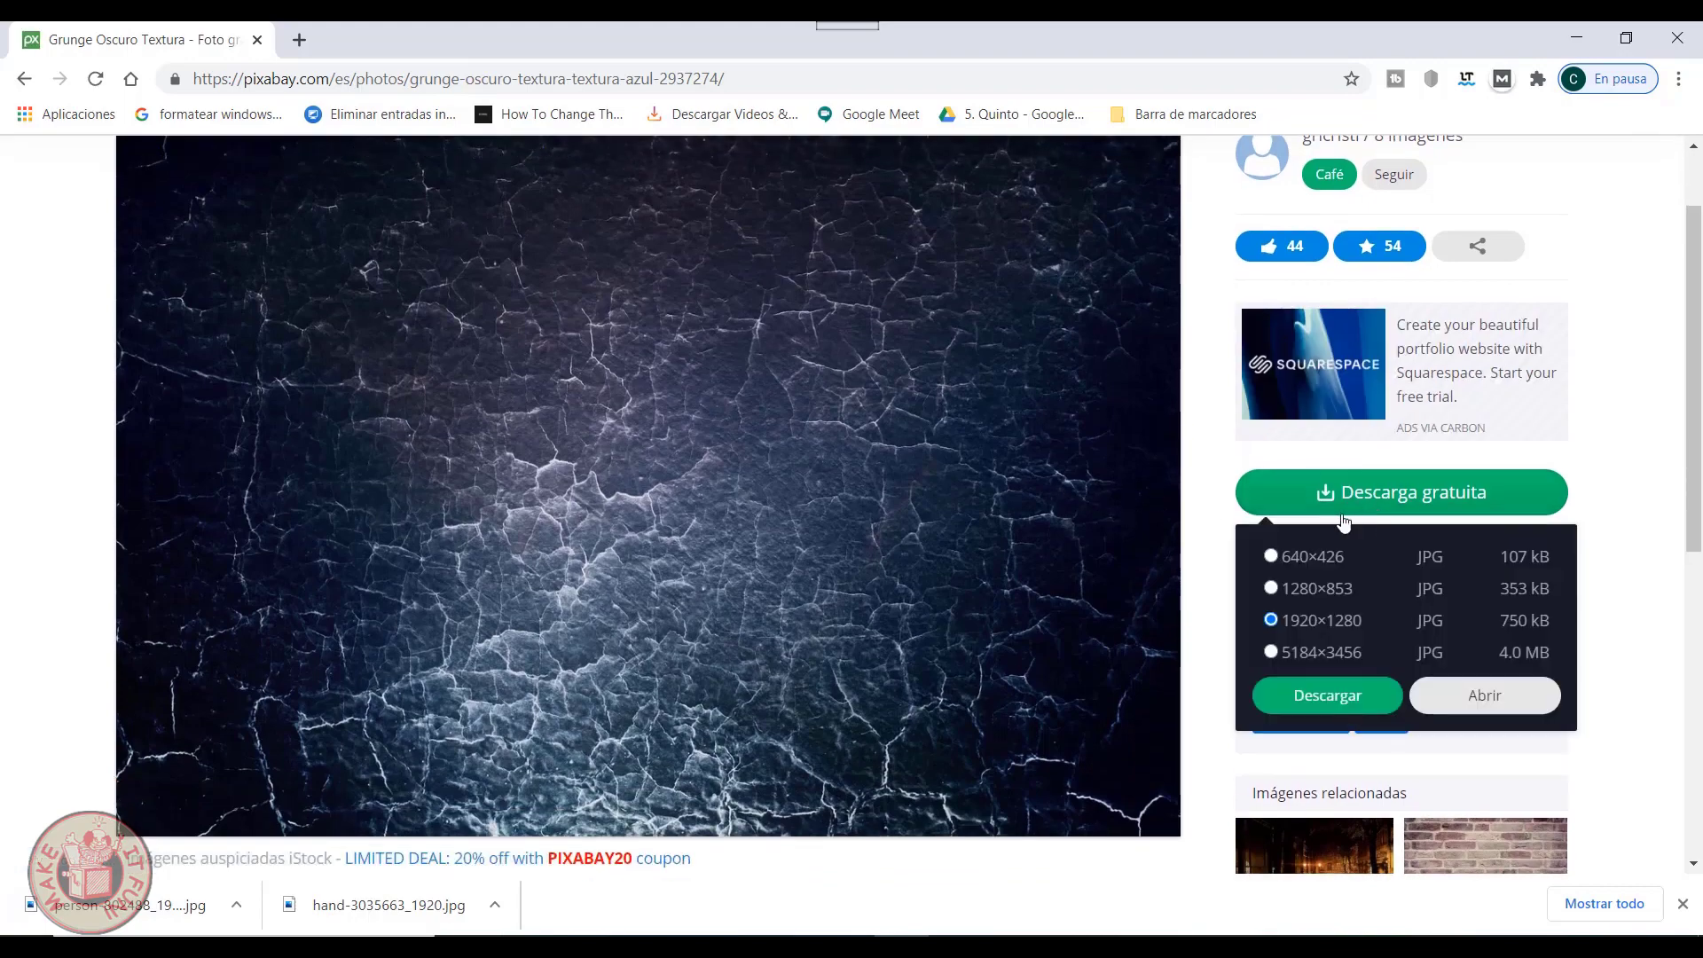
click(1326, 702)
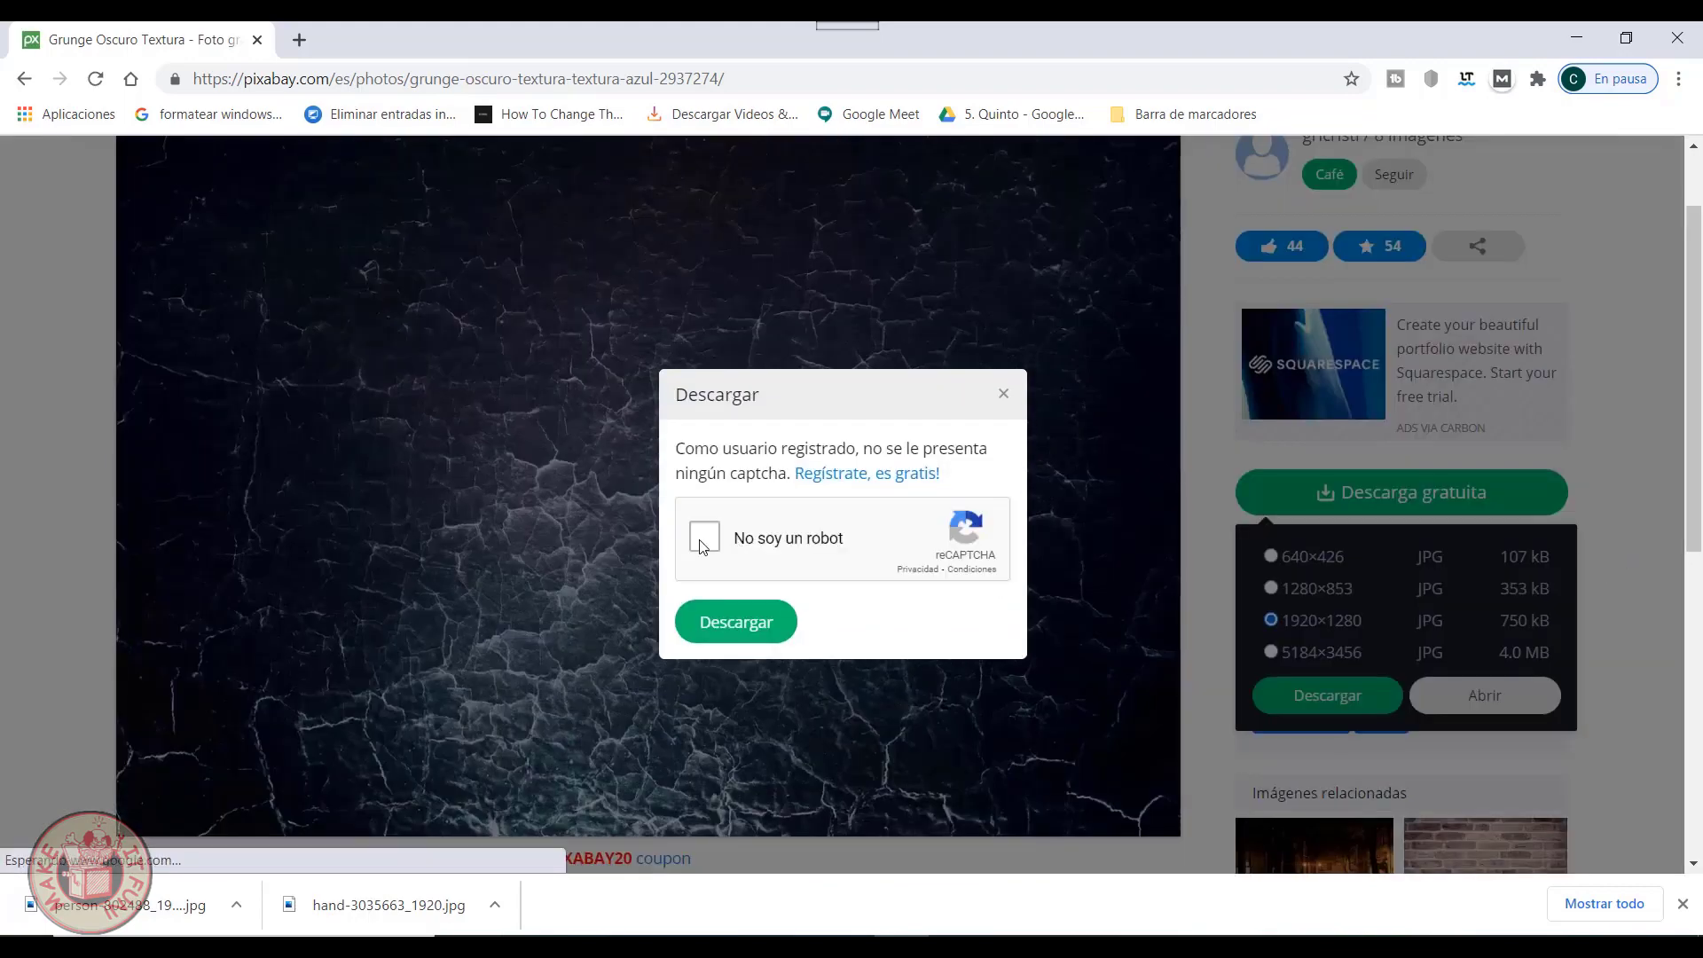
click(709, 557)
click(732, 625)
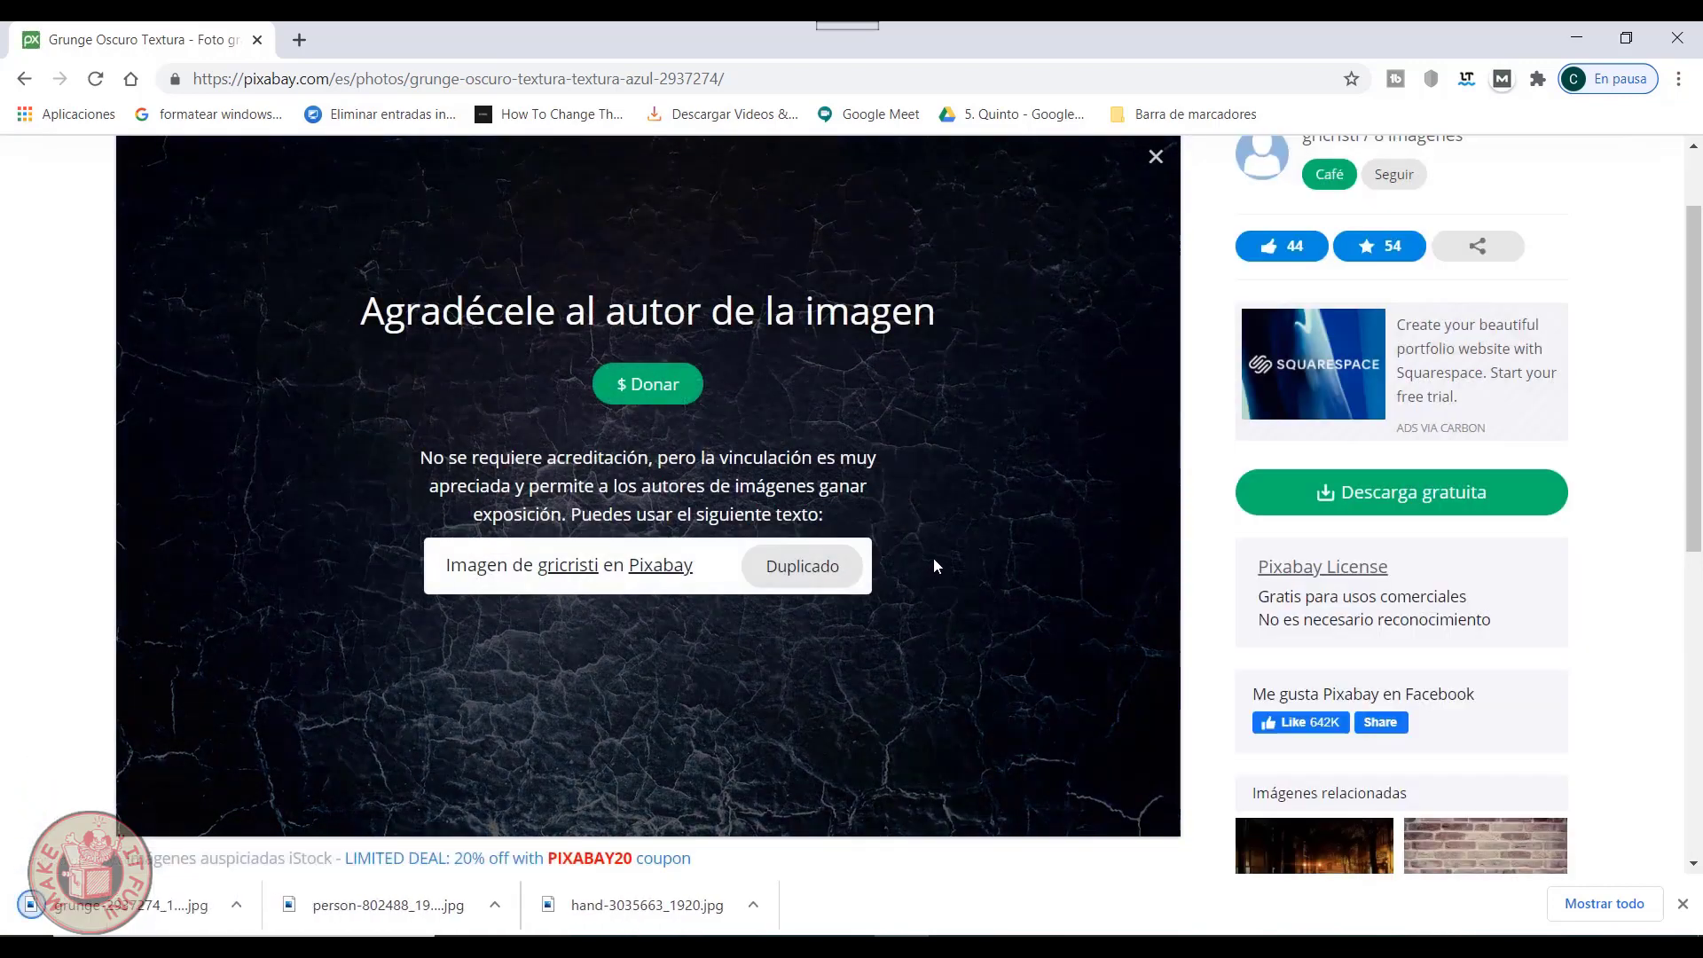
scroll(935, 460, up, 1)
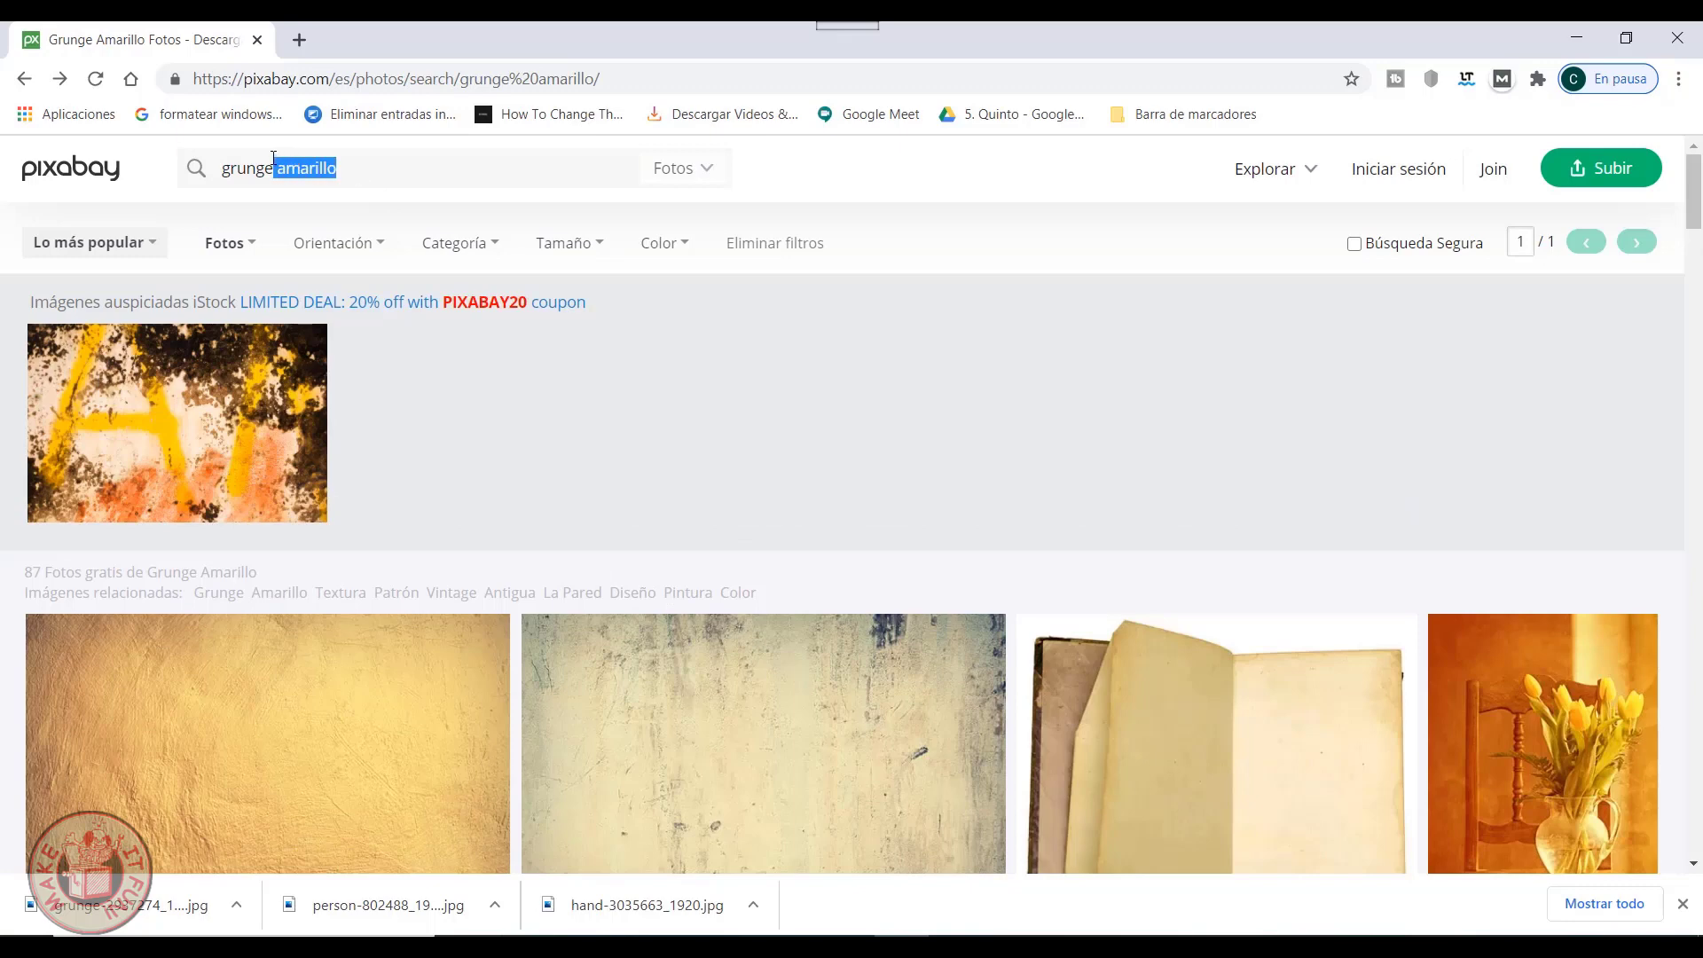
Search for yellow grunge images and open the plain yellow paper background
key(Return)
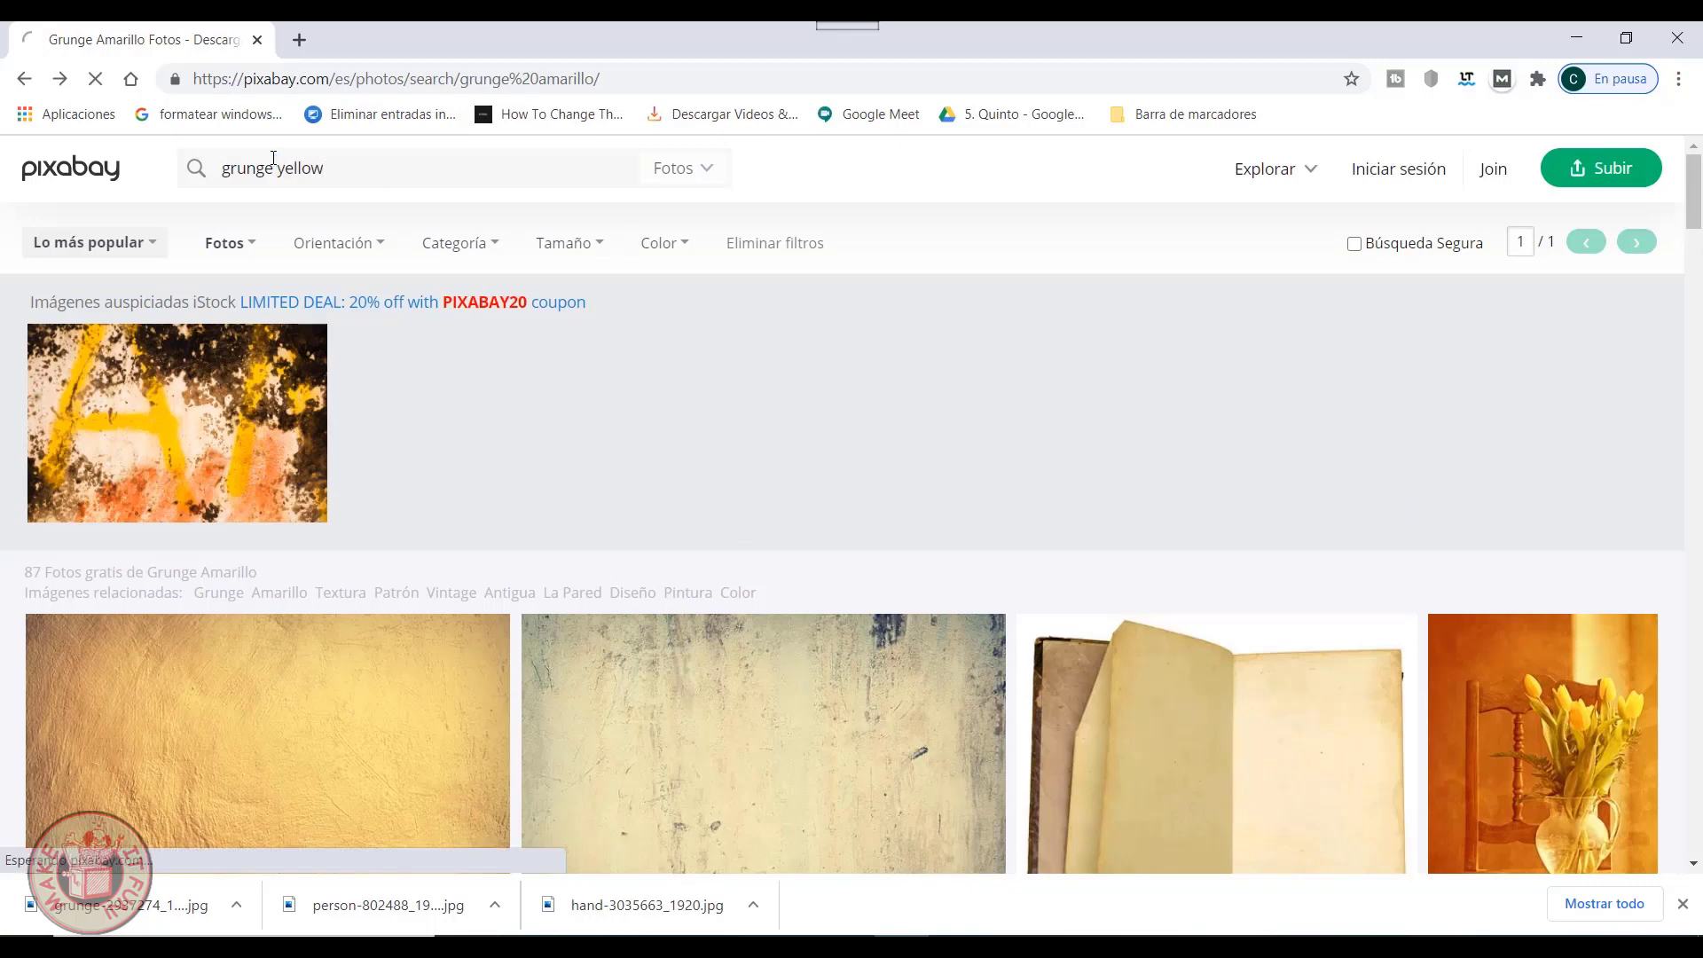
scroll(1242, 433, down, 1)
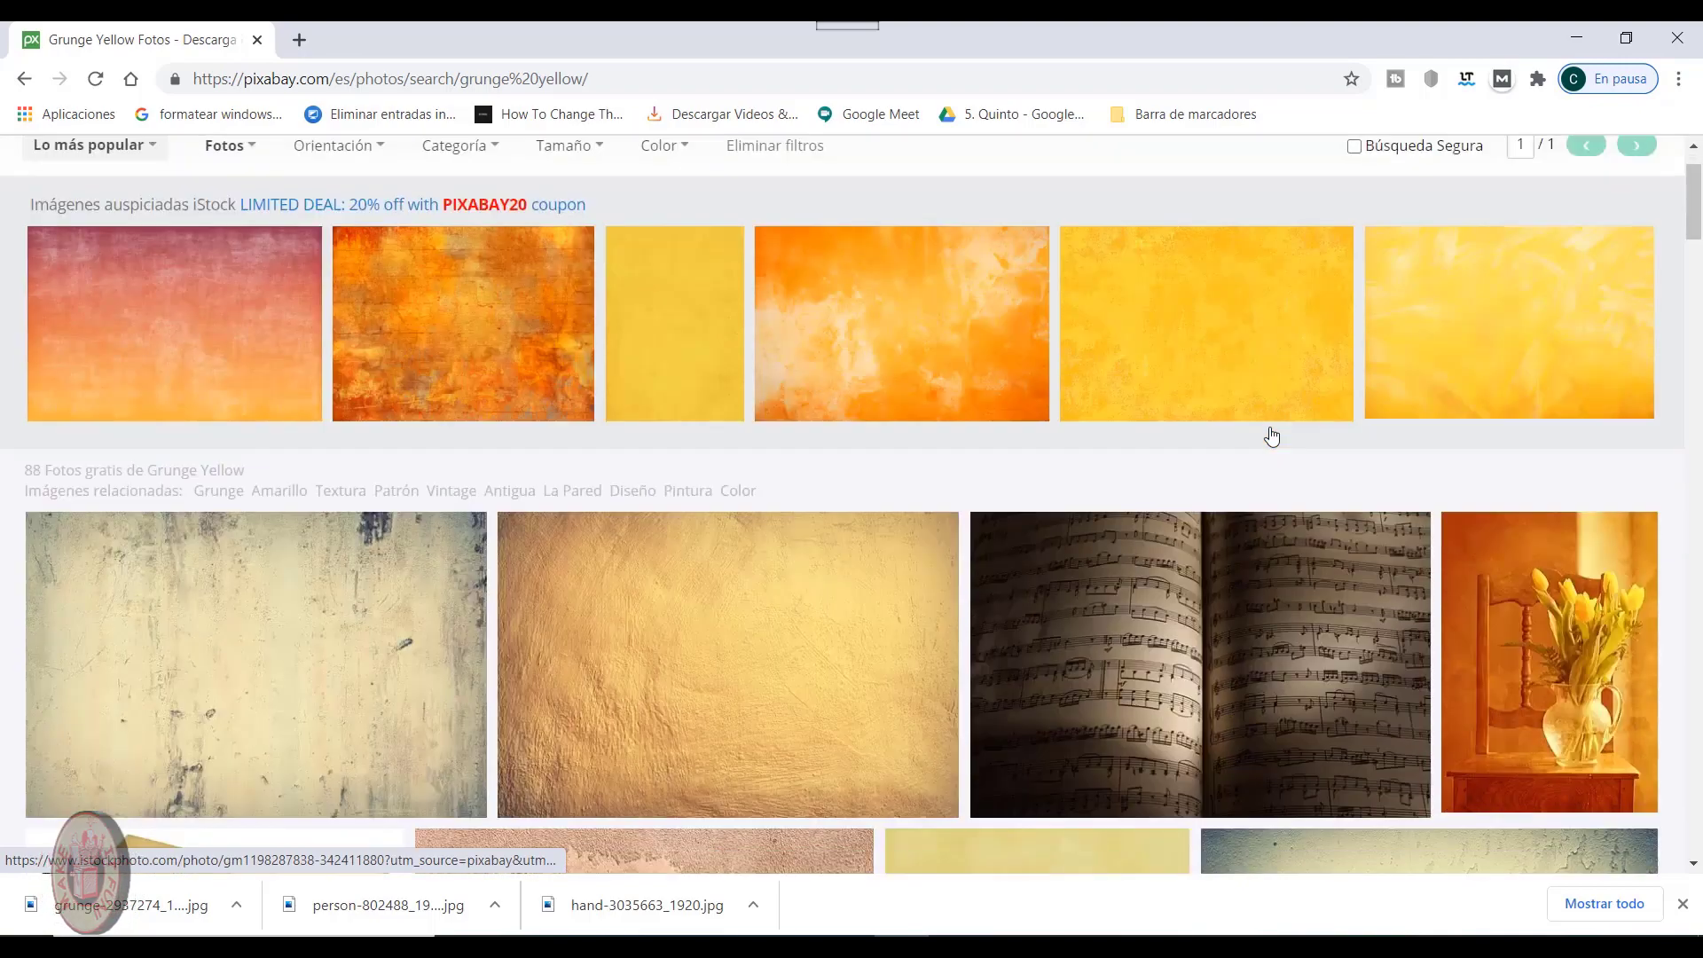
scroll(1304, 434, down, 3)
scroll(1313, 432, down, 5)
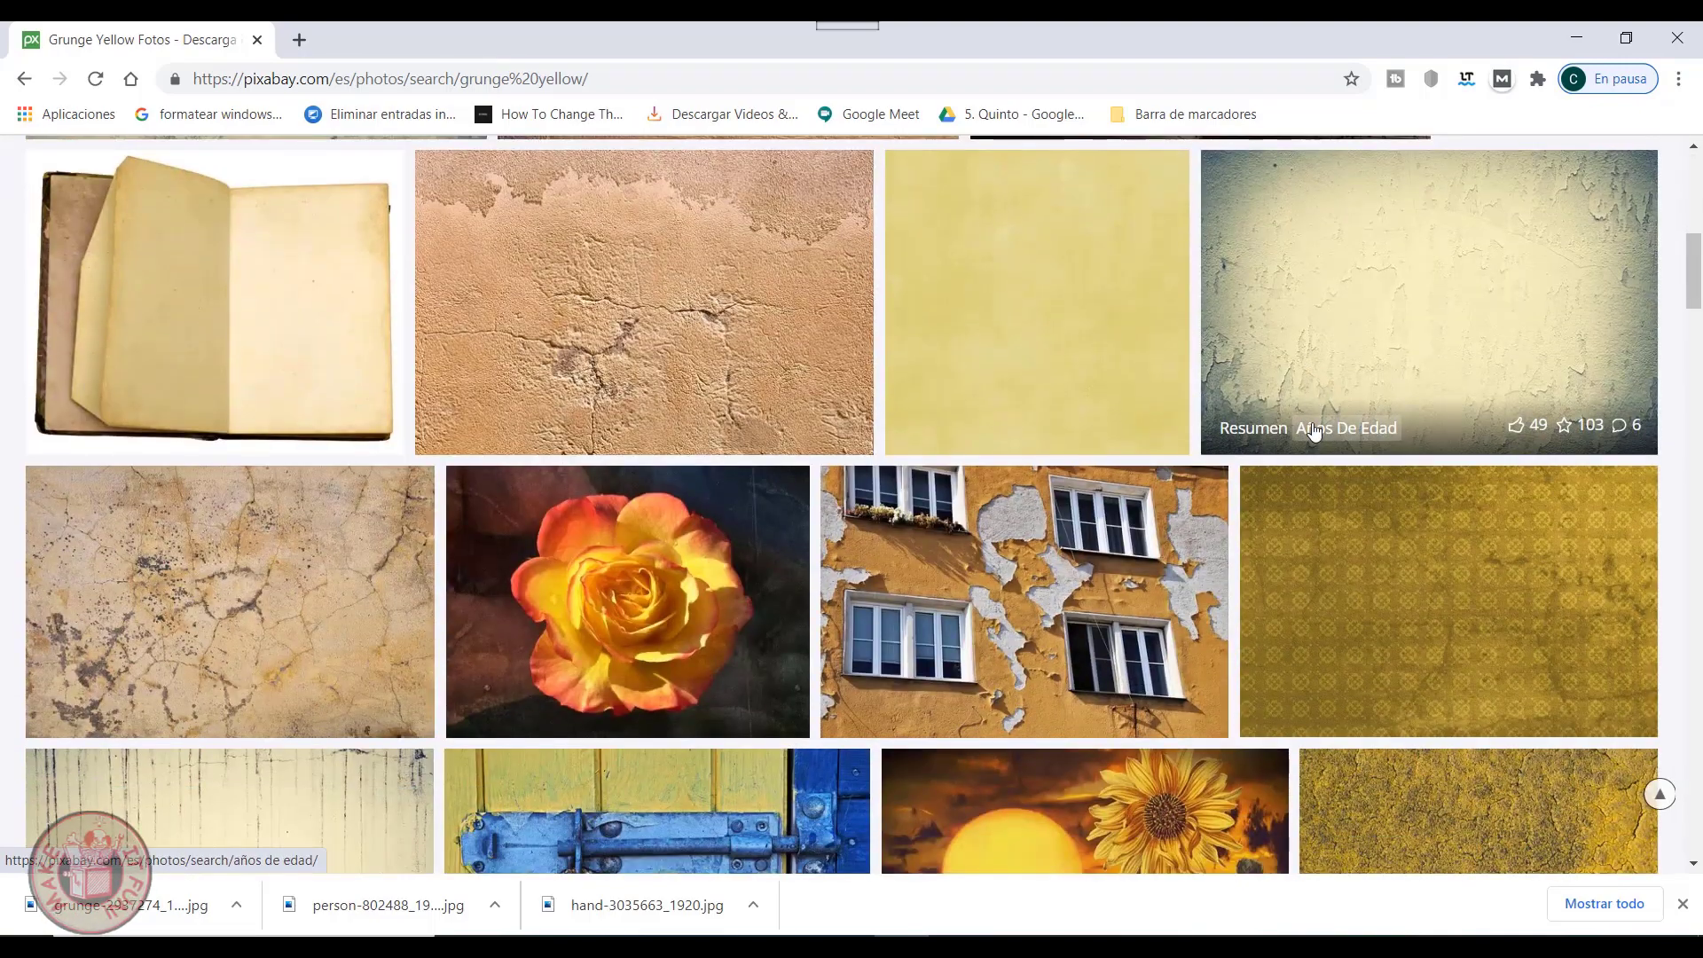
scroll(1153, 425, down, 2)
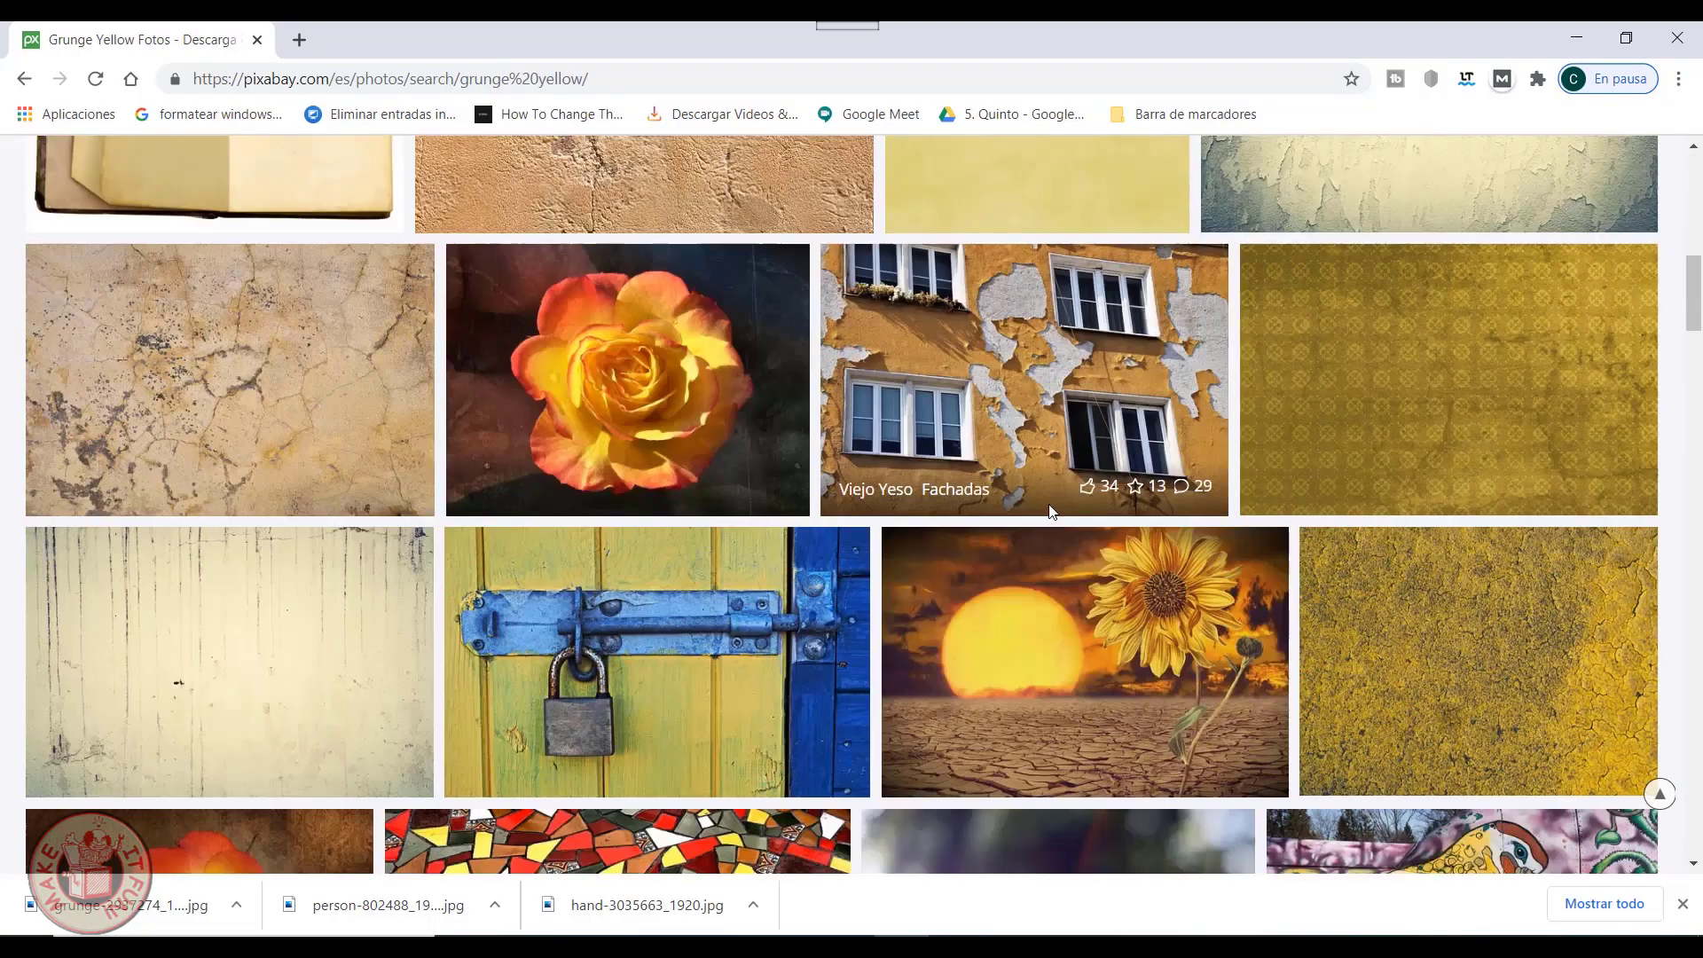
scroll(1109, 532, up, 2)
click(1059, 344)
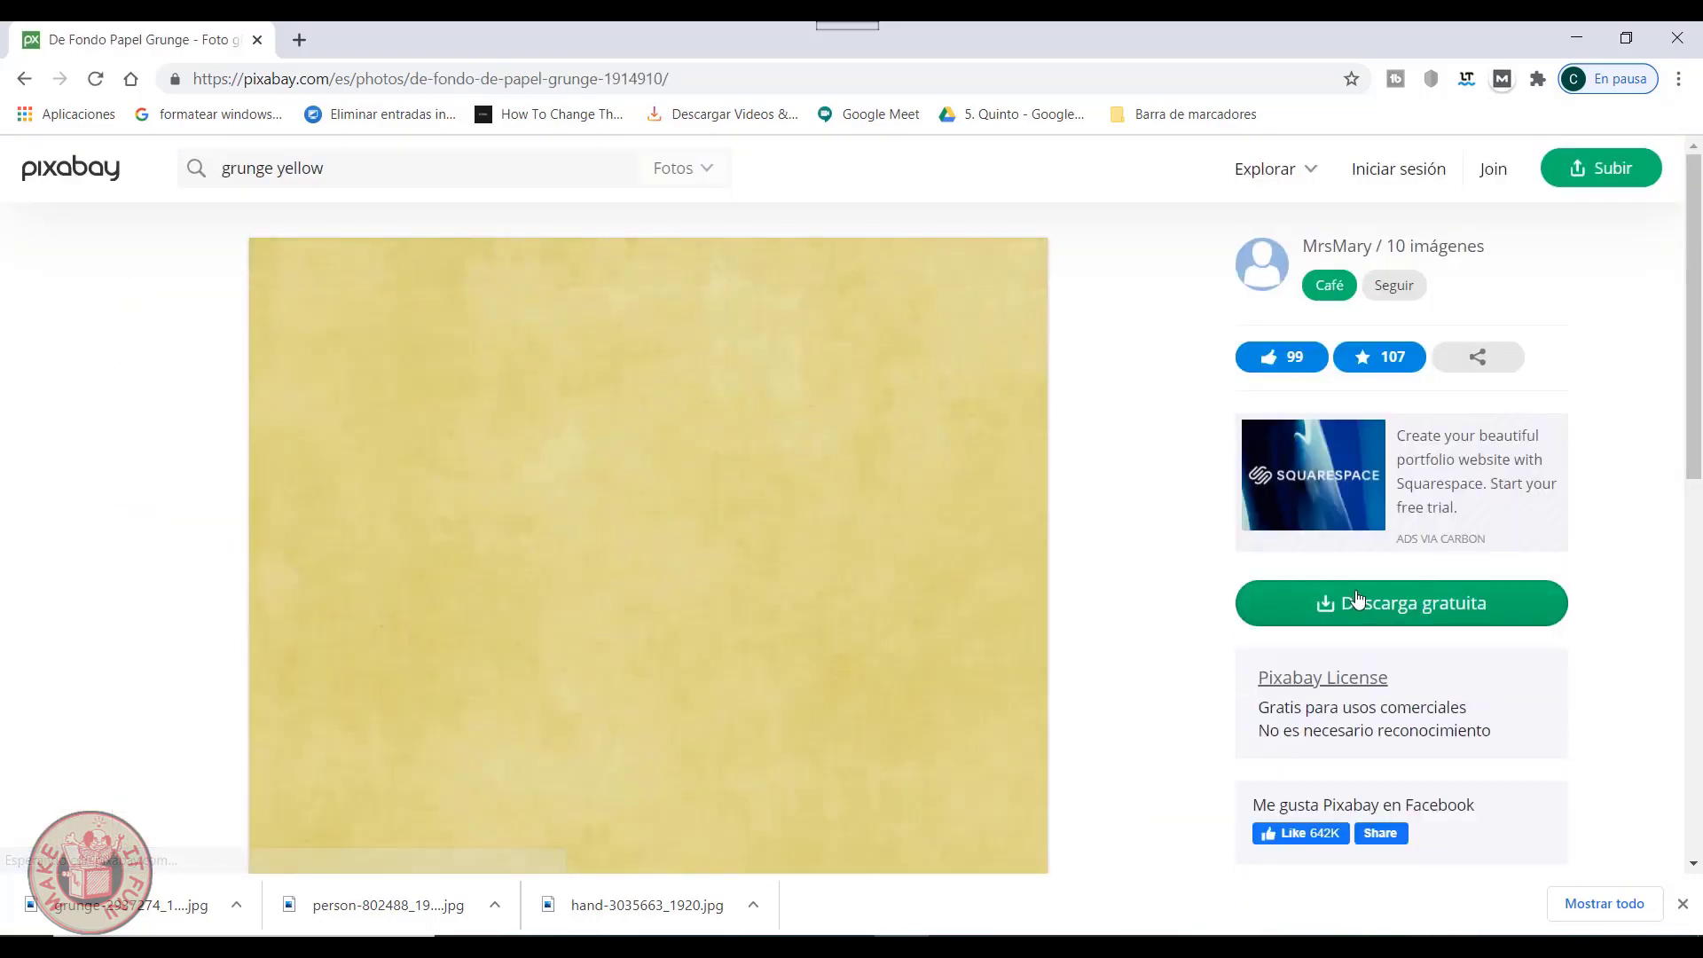
Download the yellow paper background at 1920×1920 and minimize Chrome
click(1356, 612)
click(1329, 812)
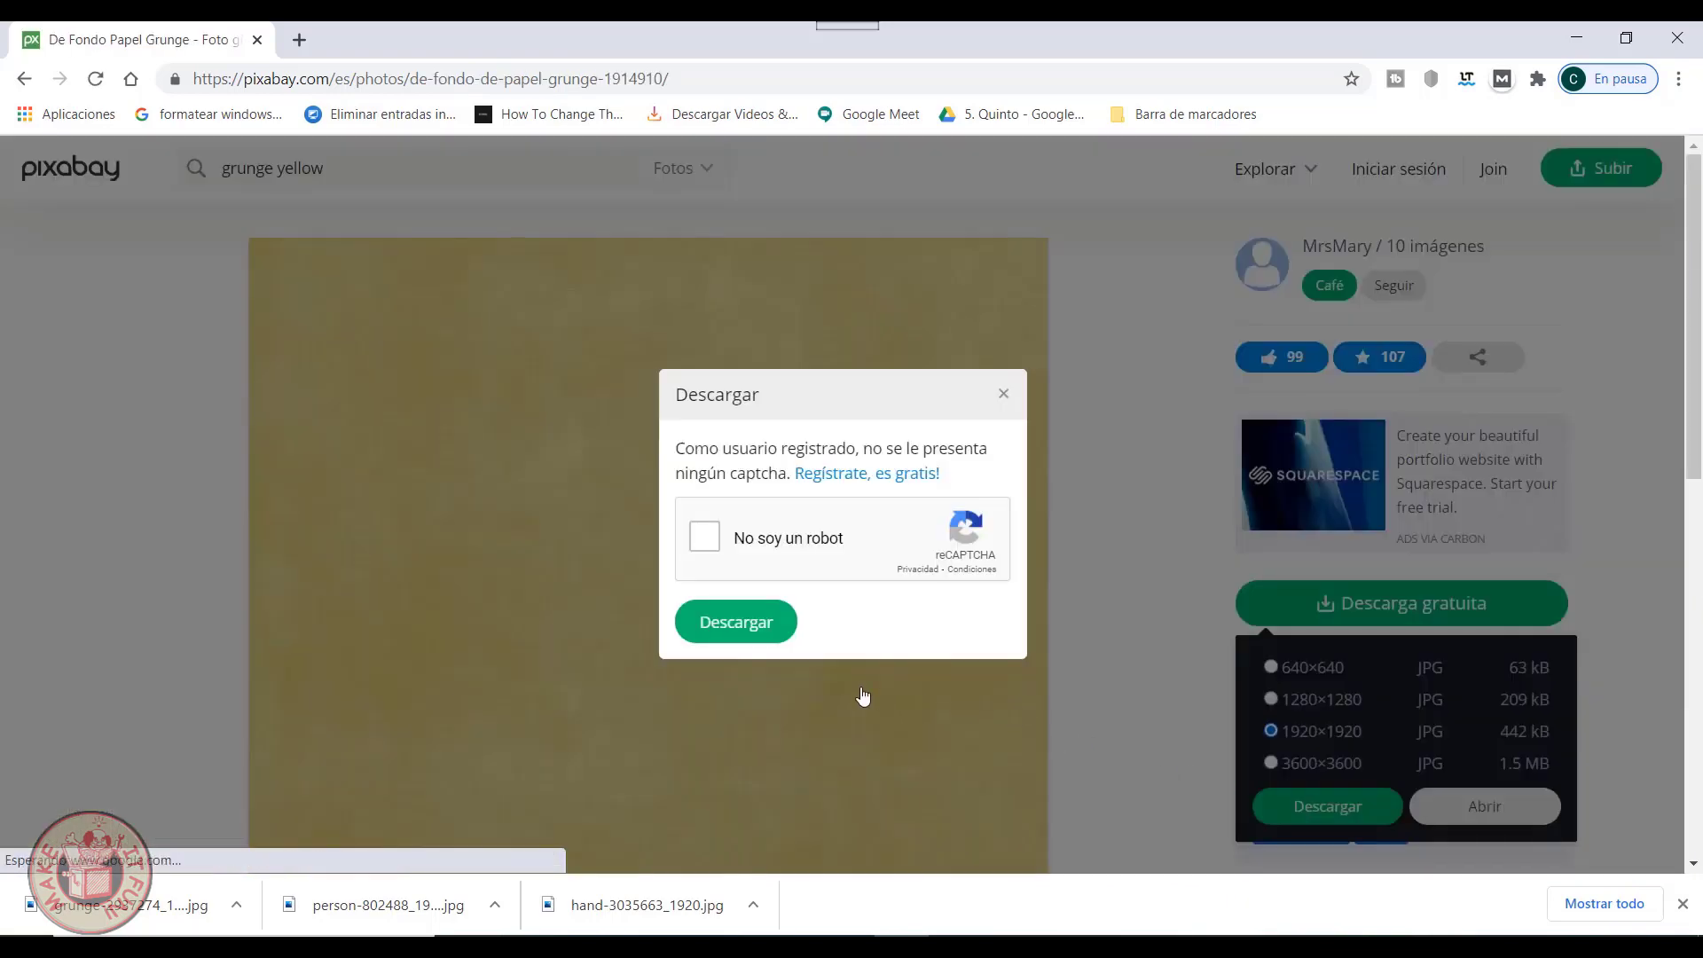
click(746, 623)
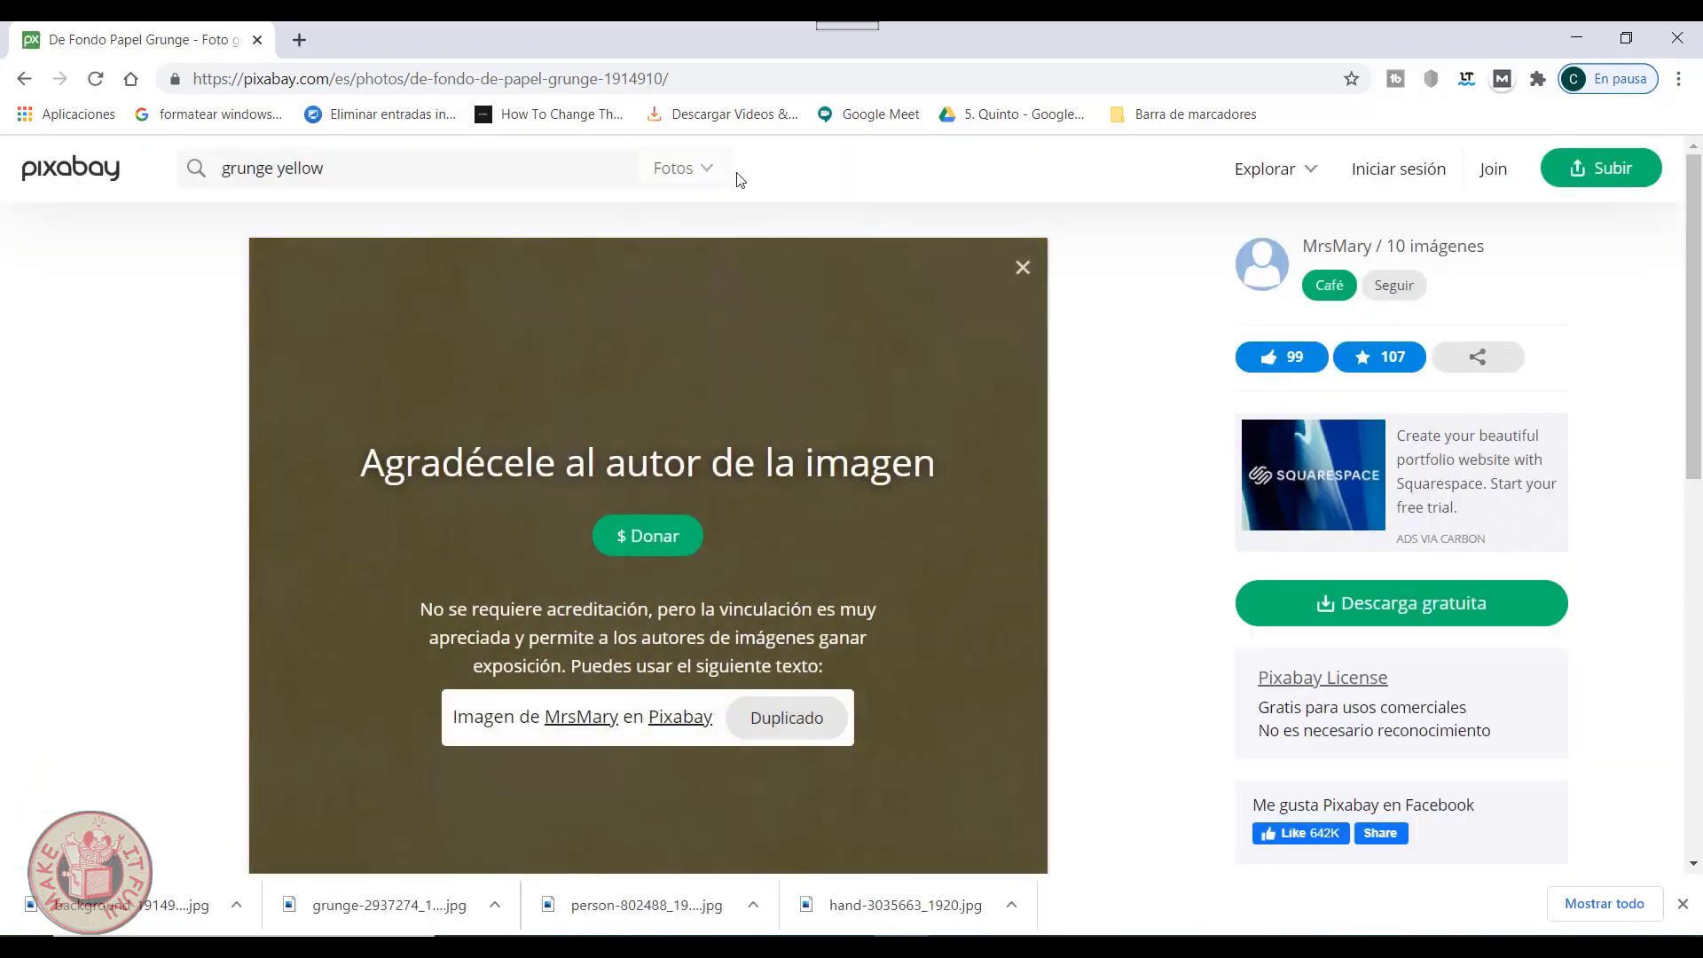
click(1572, 38)
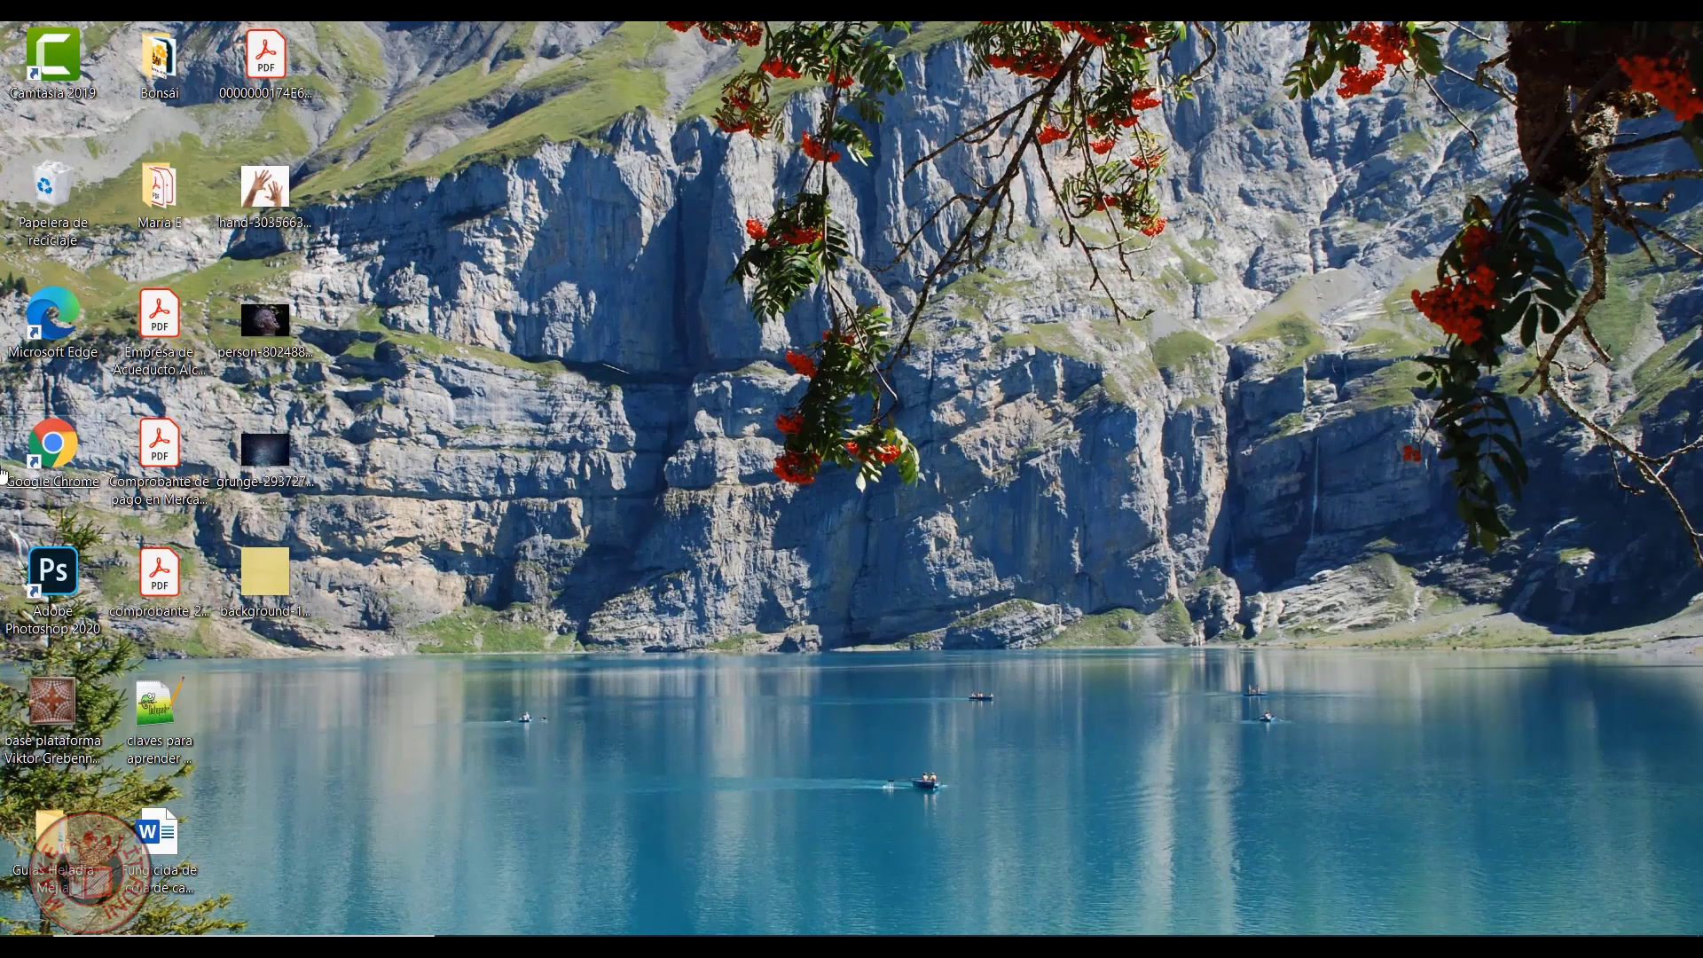
Drag person-802488 and hand-3035663 into Photoshop, choosing 'No modificar' for the missing profile
drag(265, 328, 951, 881)
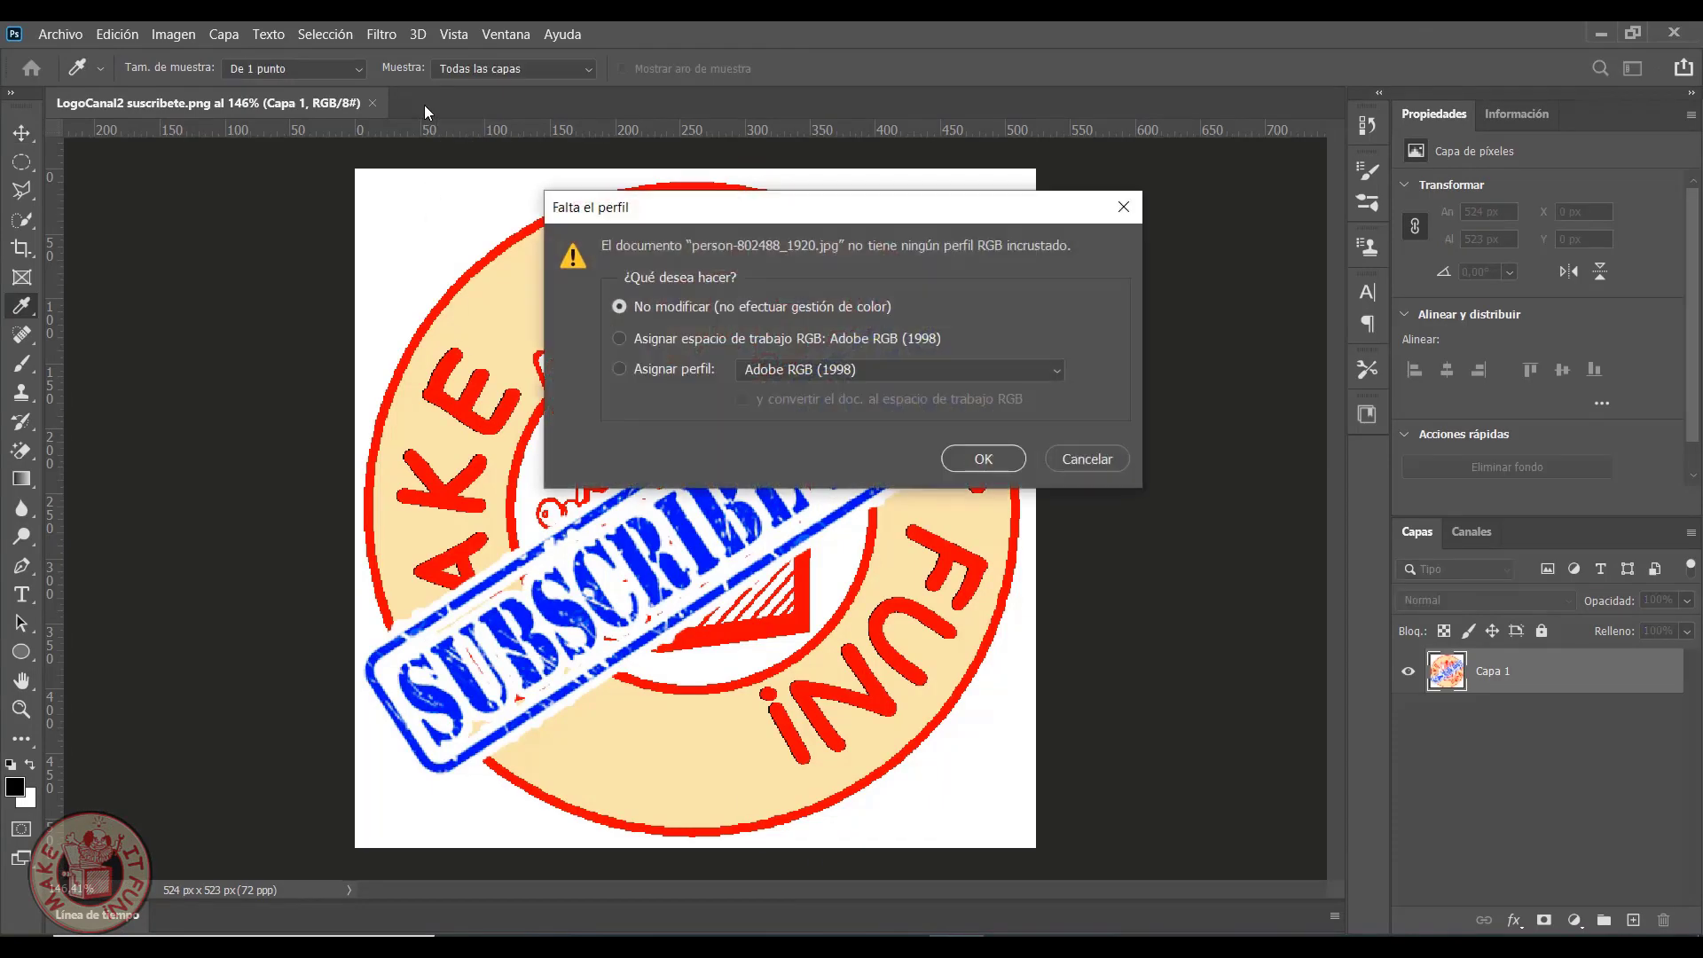
click(983, 459)
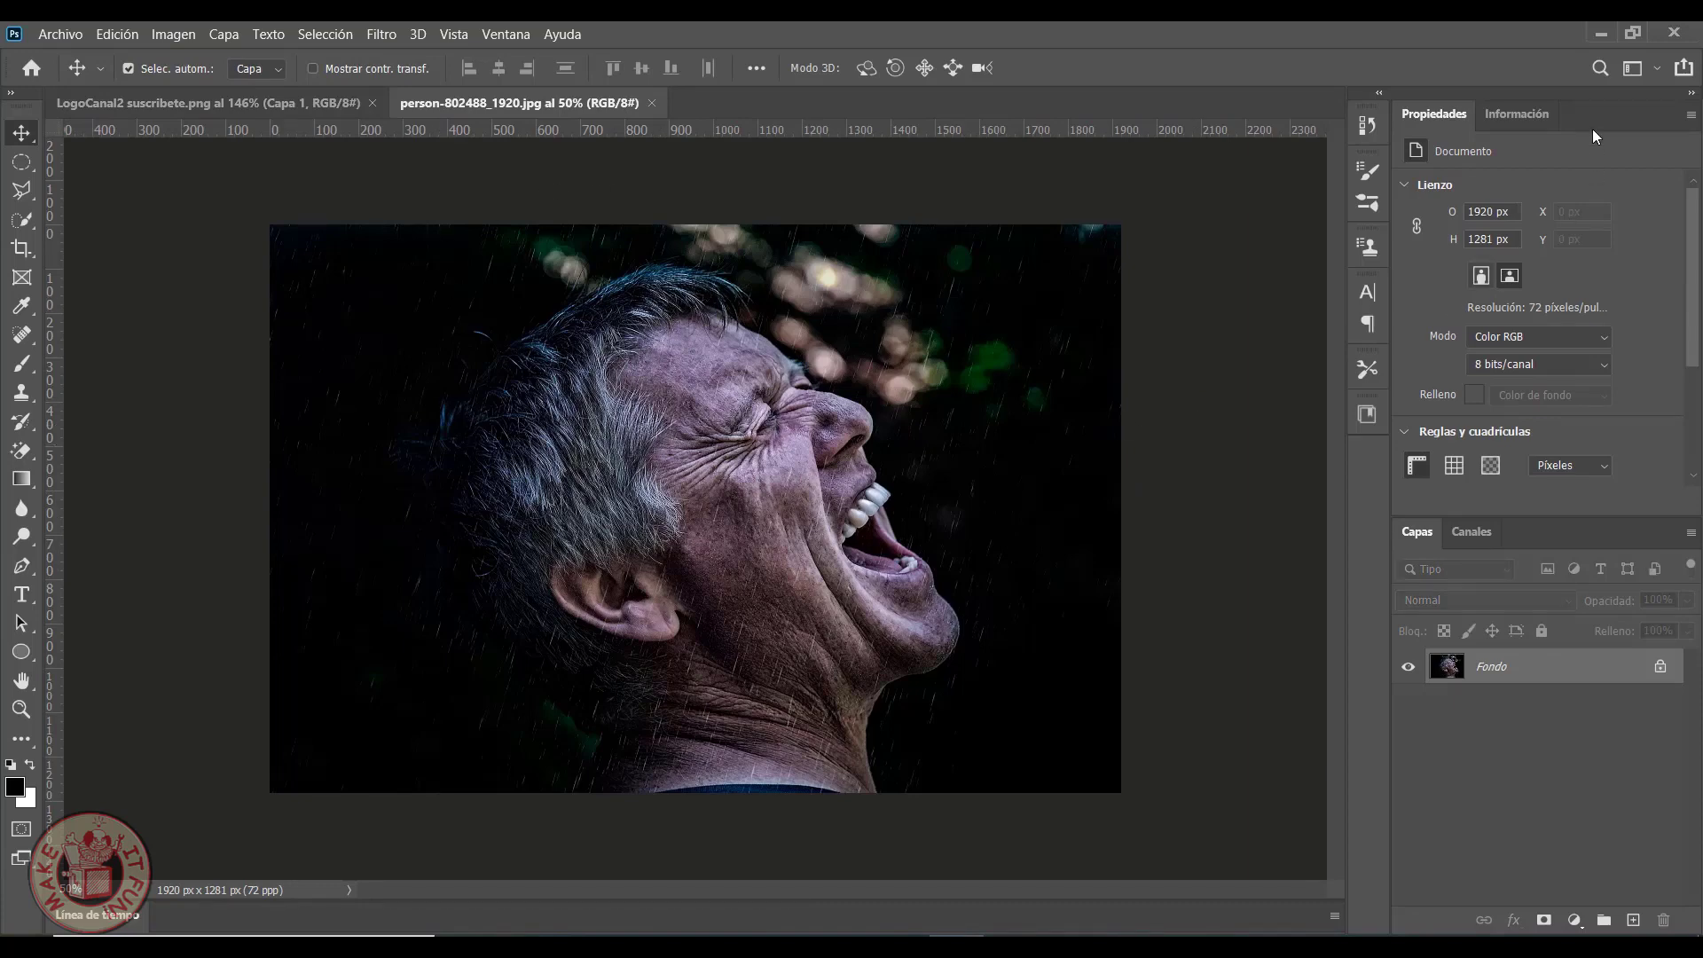
click(1600, 32)
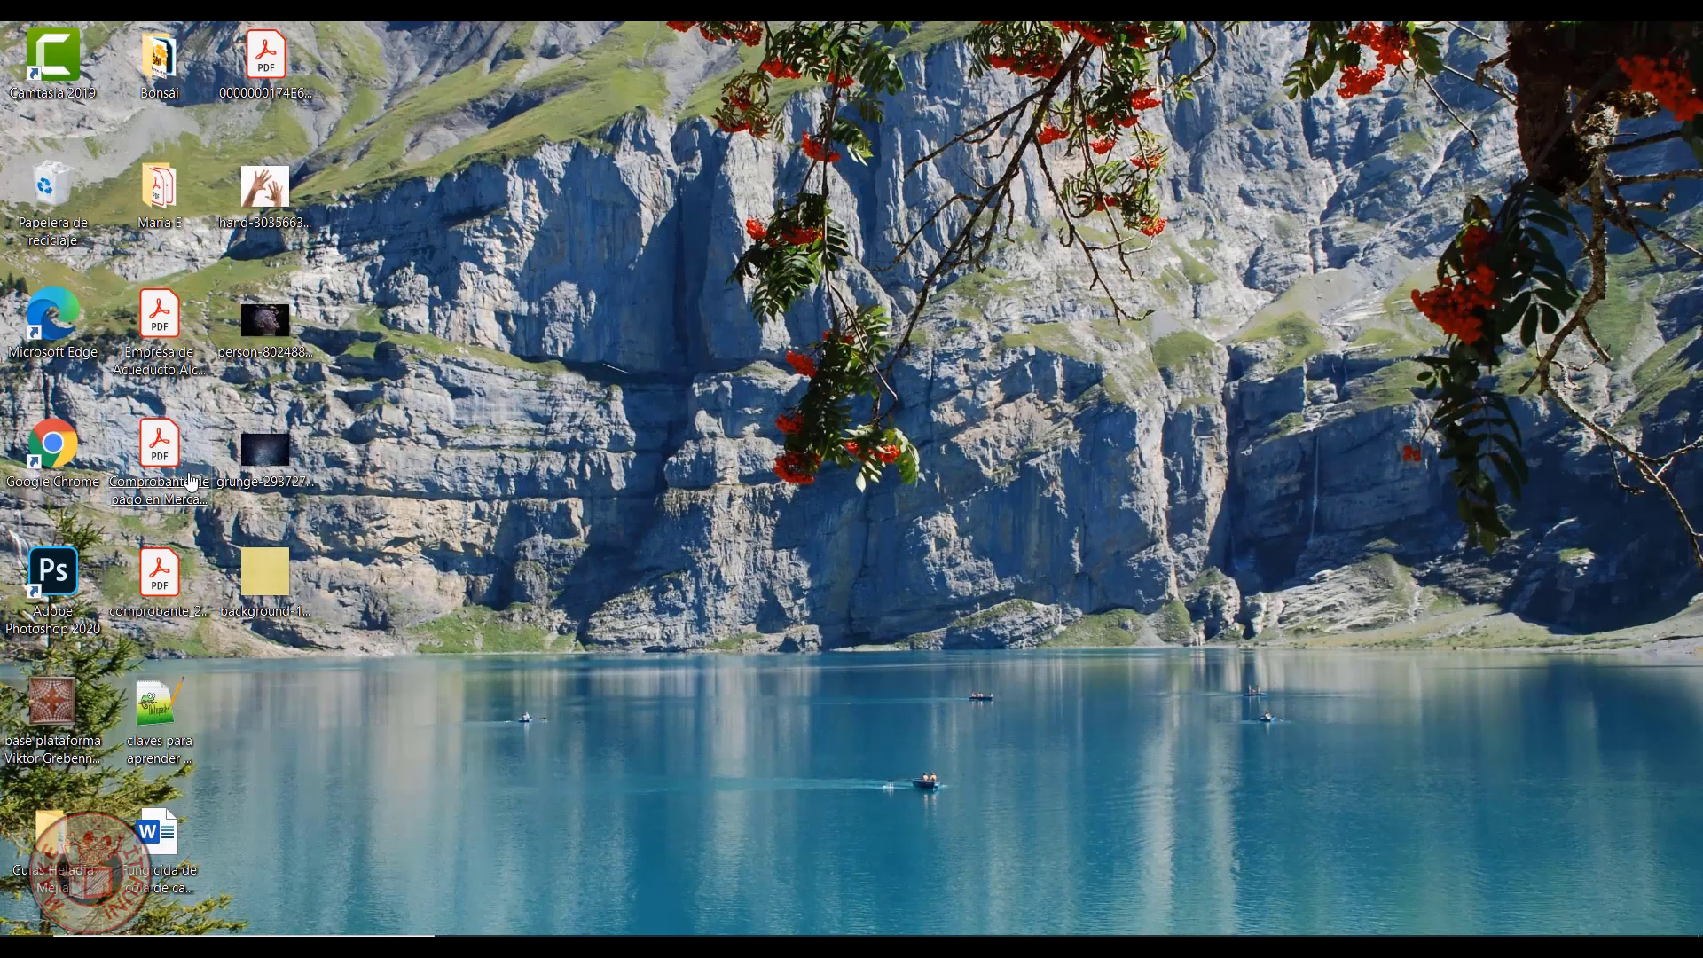
mouse_move(270, 209)
mouse_down()
mouse_move(905, 936)
mouse_move(708, 118)
mouse_up()
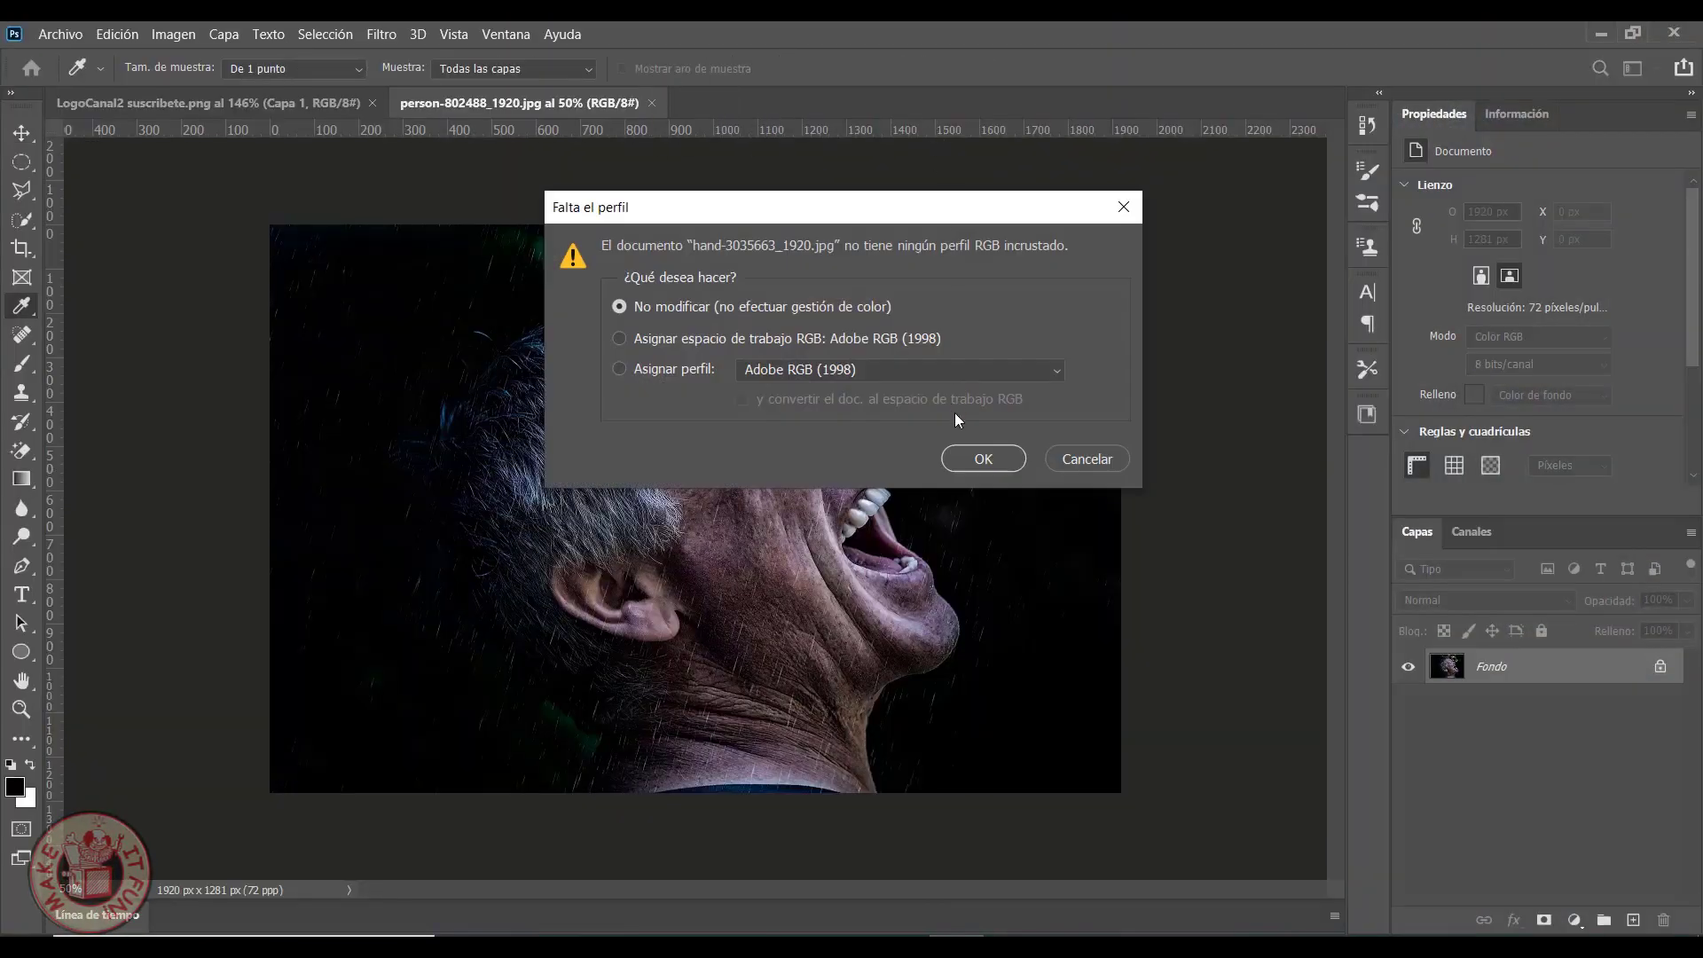
click(983, 459)
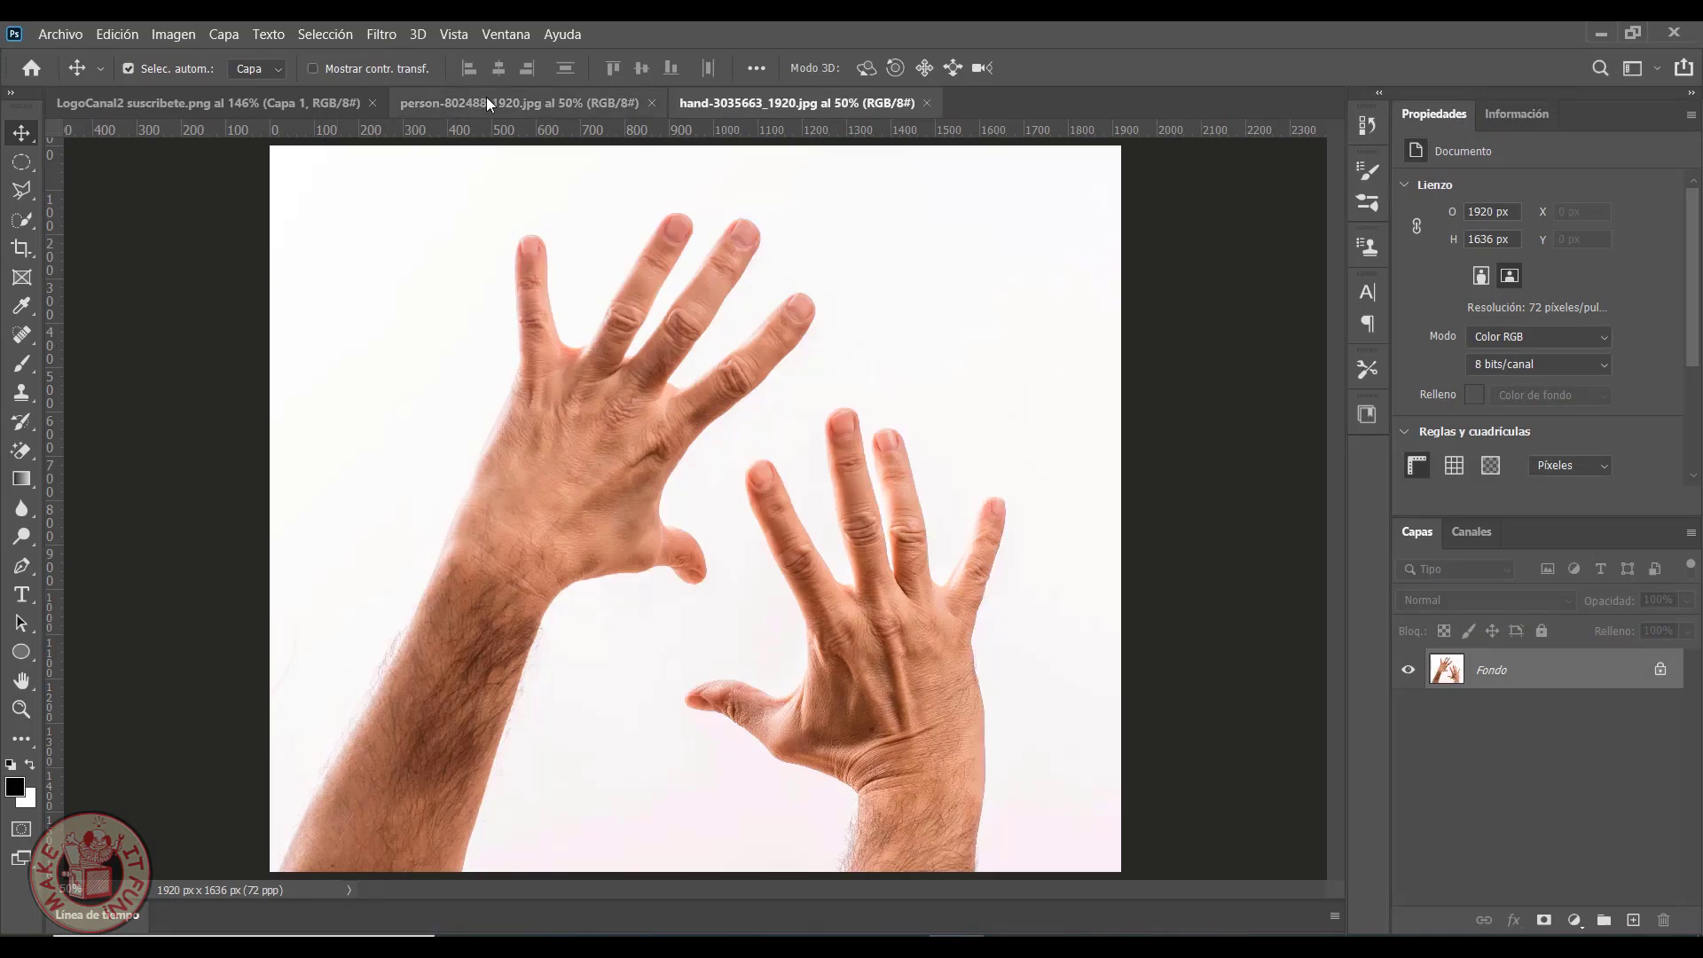
click(519, 103)
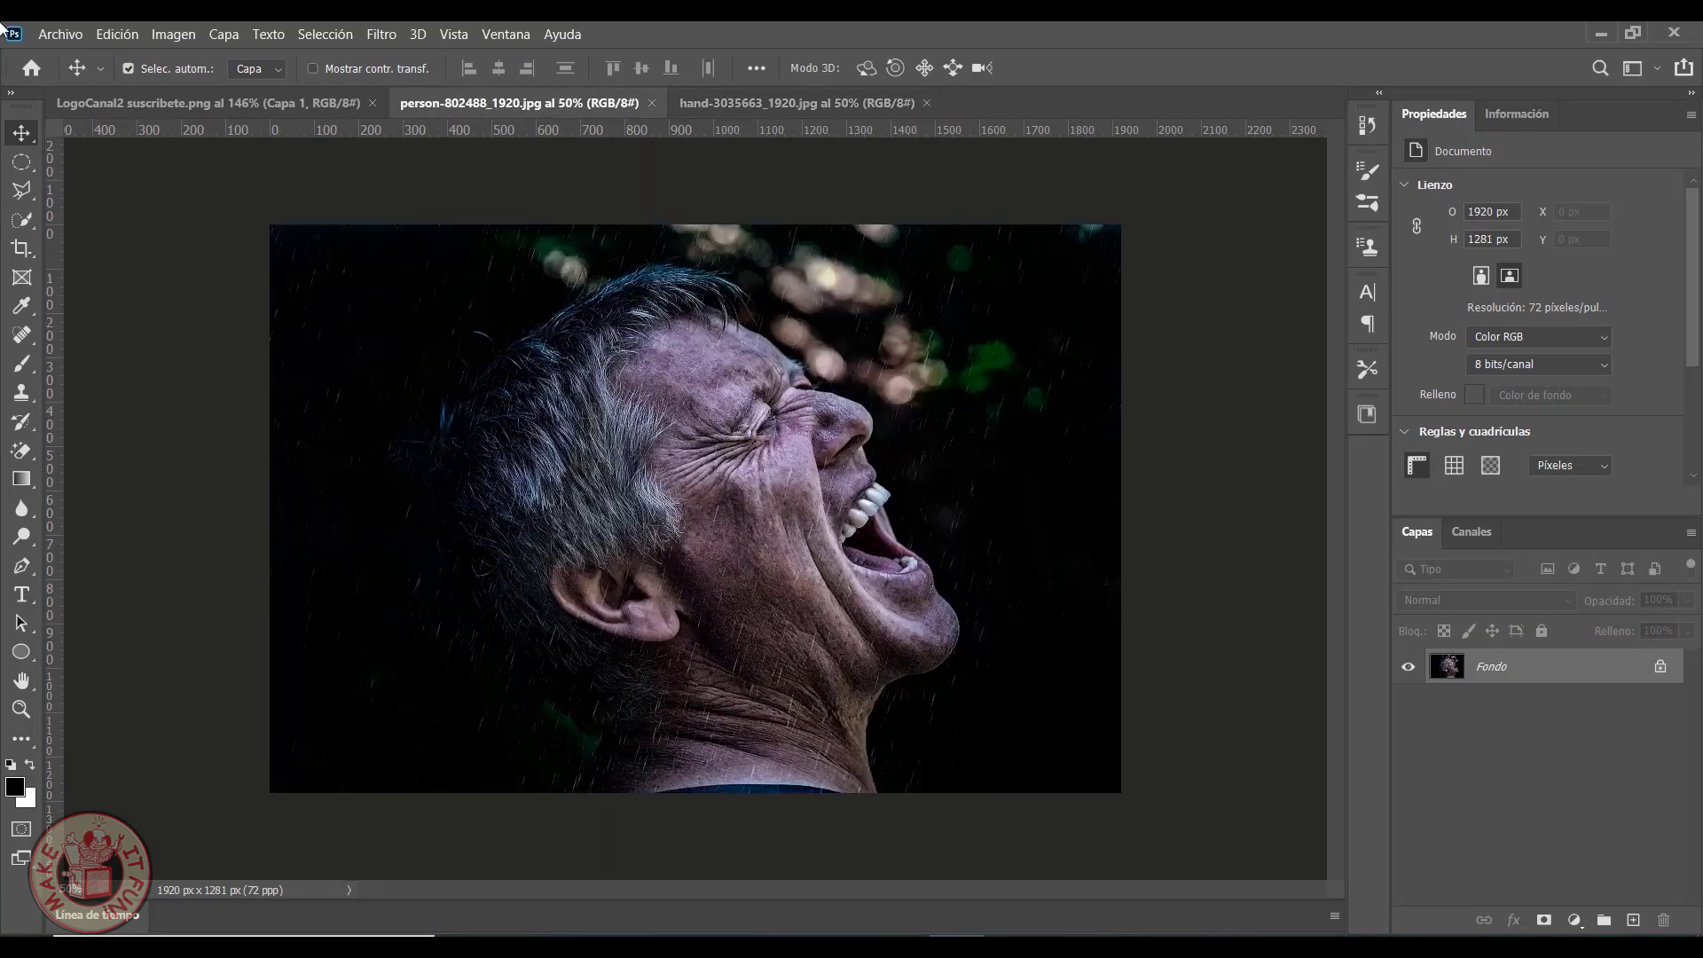
Object-select the man's head and neck, copy it to a new layer, and hide Fondo
click(23, 229)
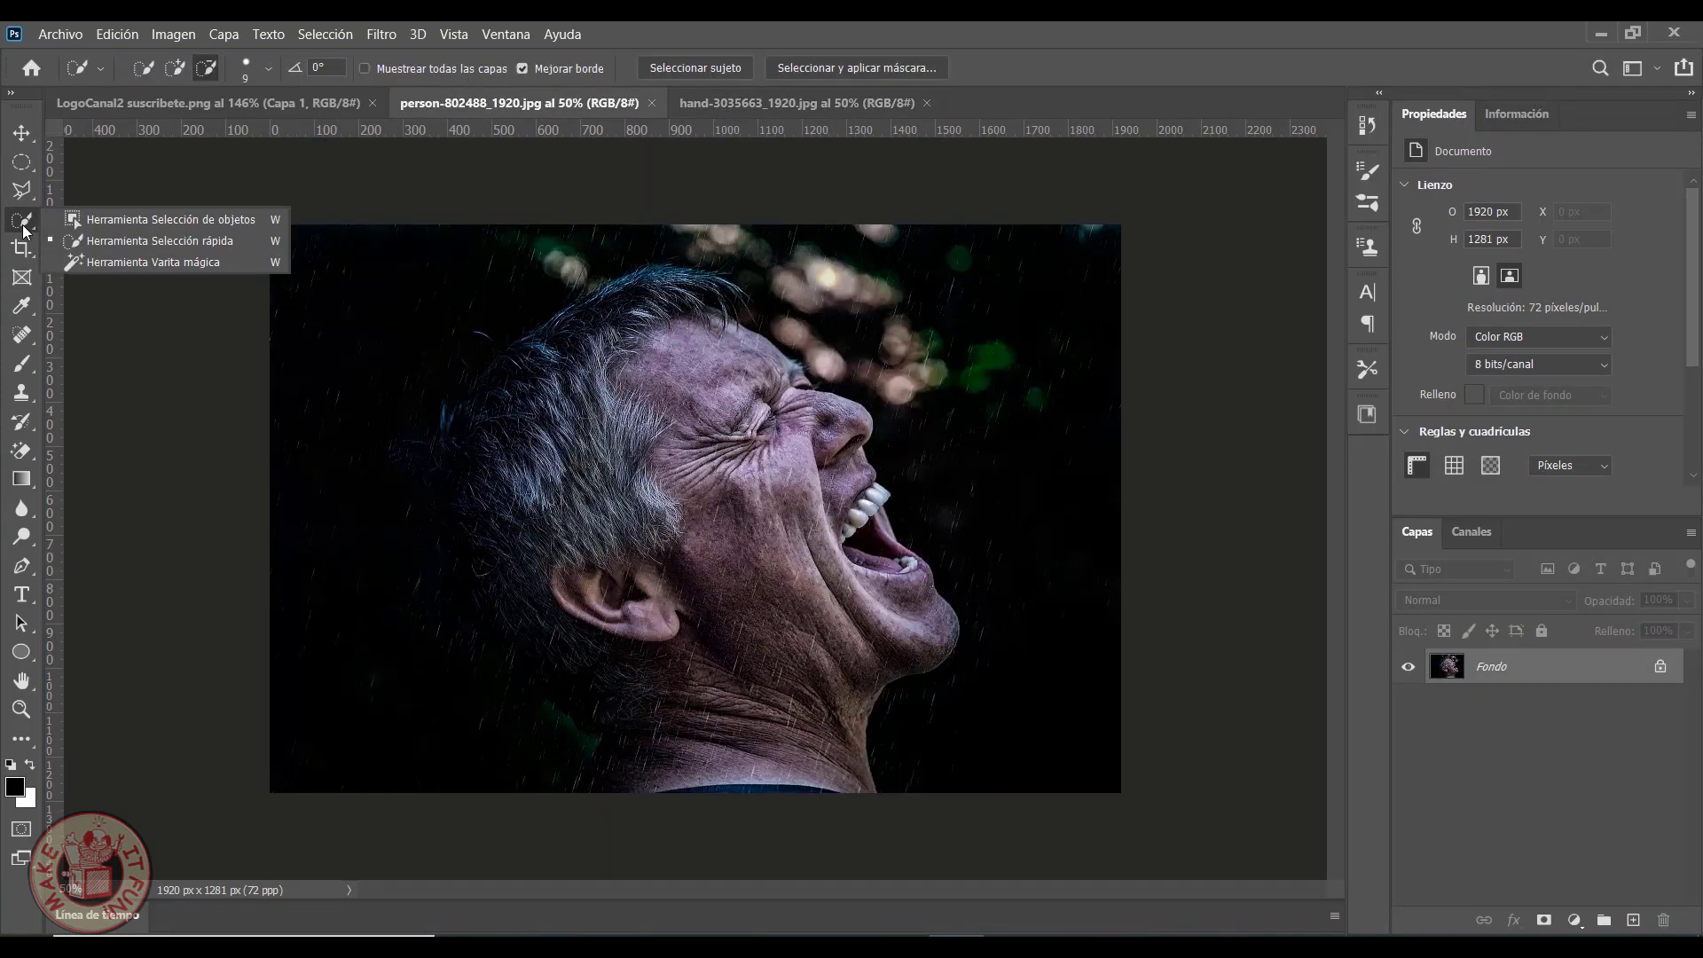
click(177, 221)
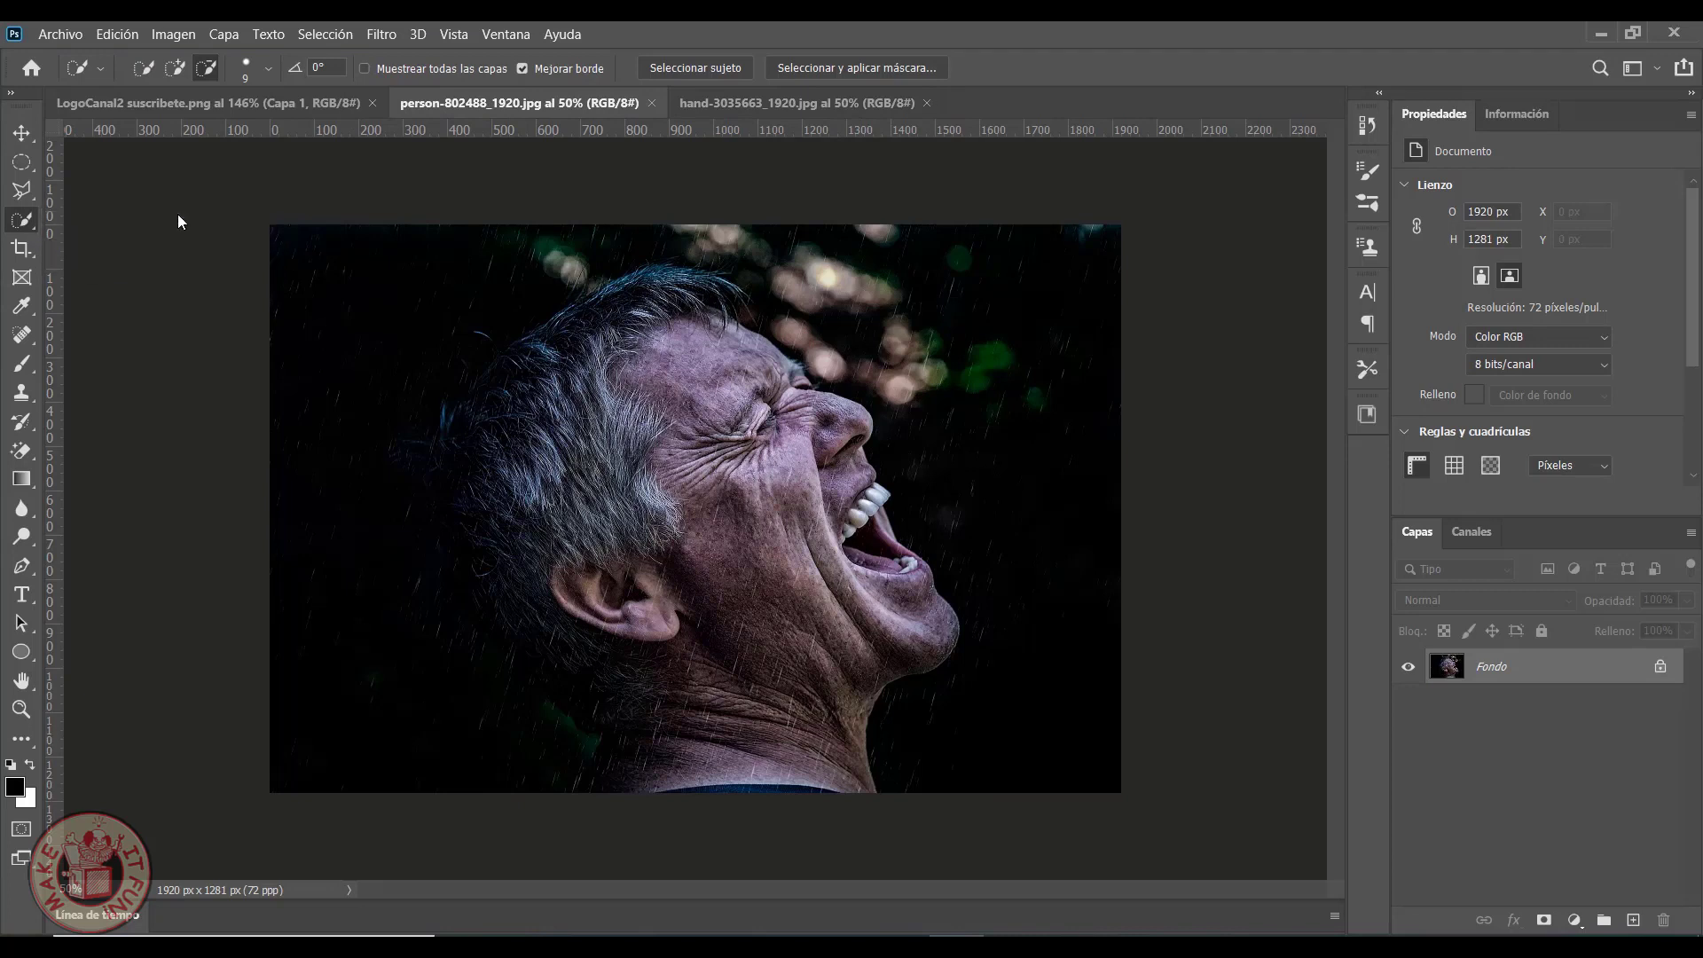
mouse_move(324, 268)
mouse_down()
mouse_move(1032, 676)
mouse_move(1056, 814)
mouse_up()
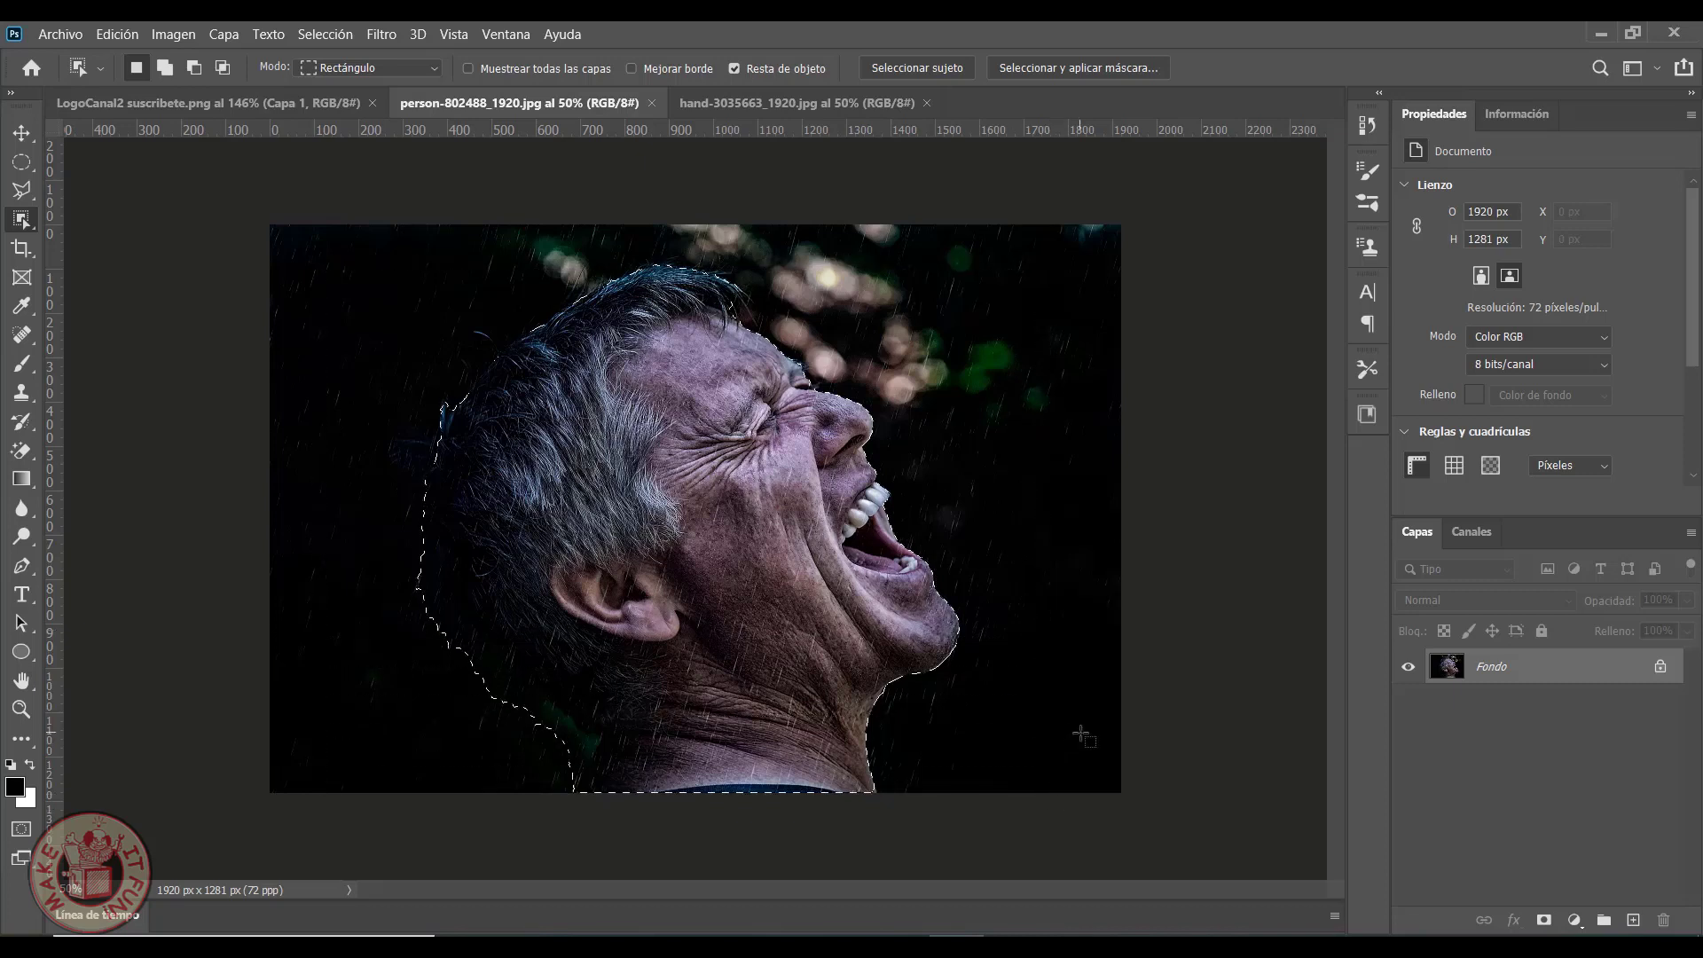
key(ctrl+j)
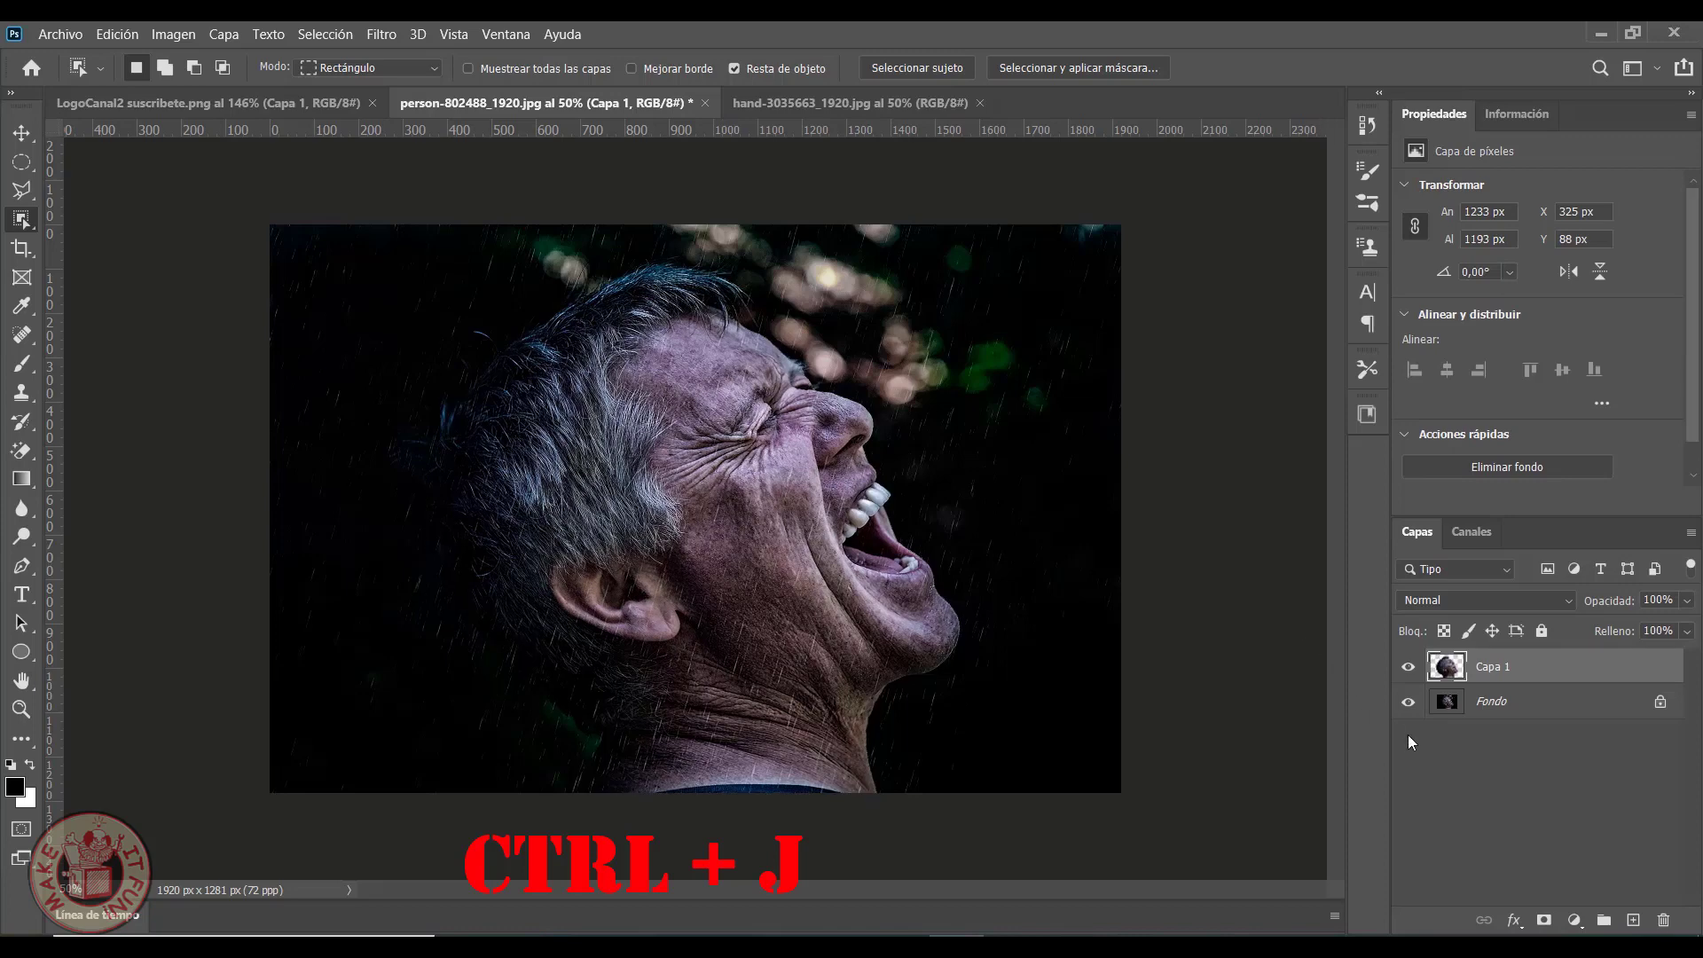
click(1409, 702)
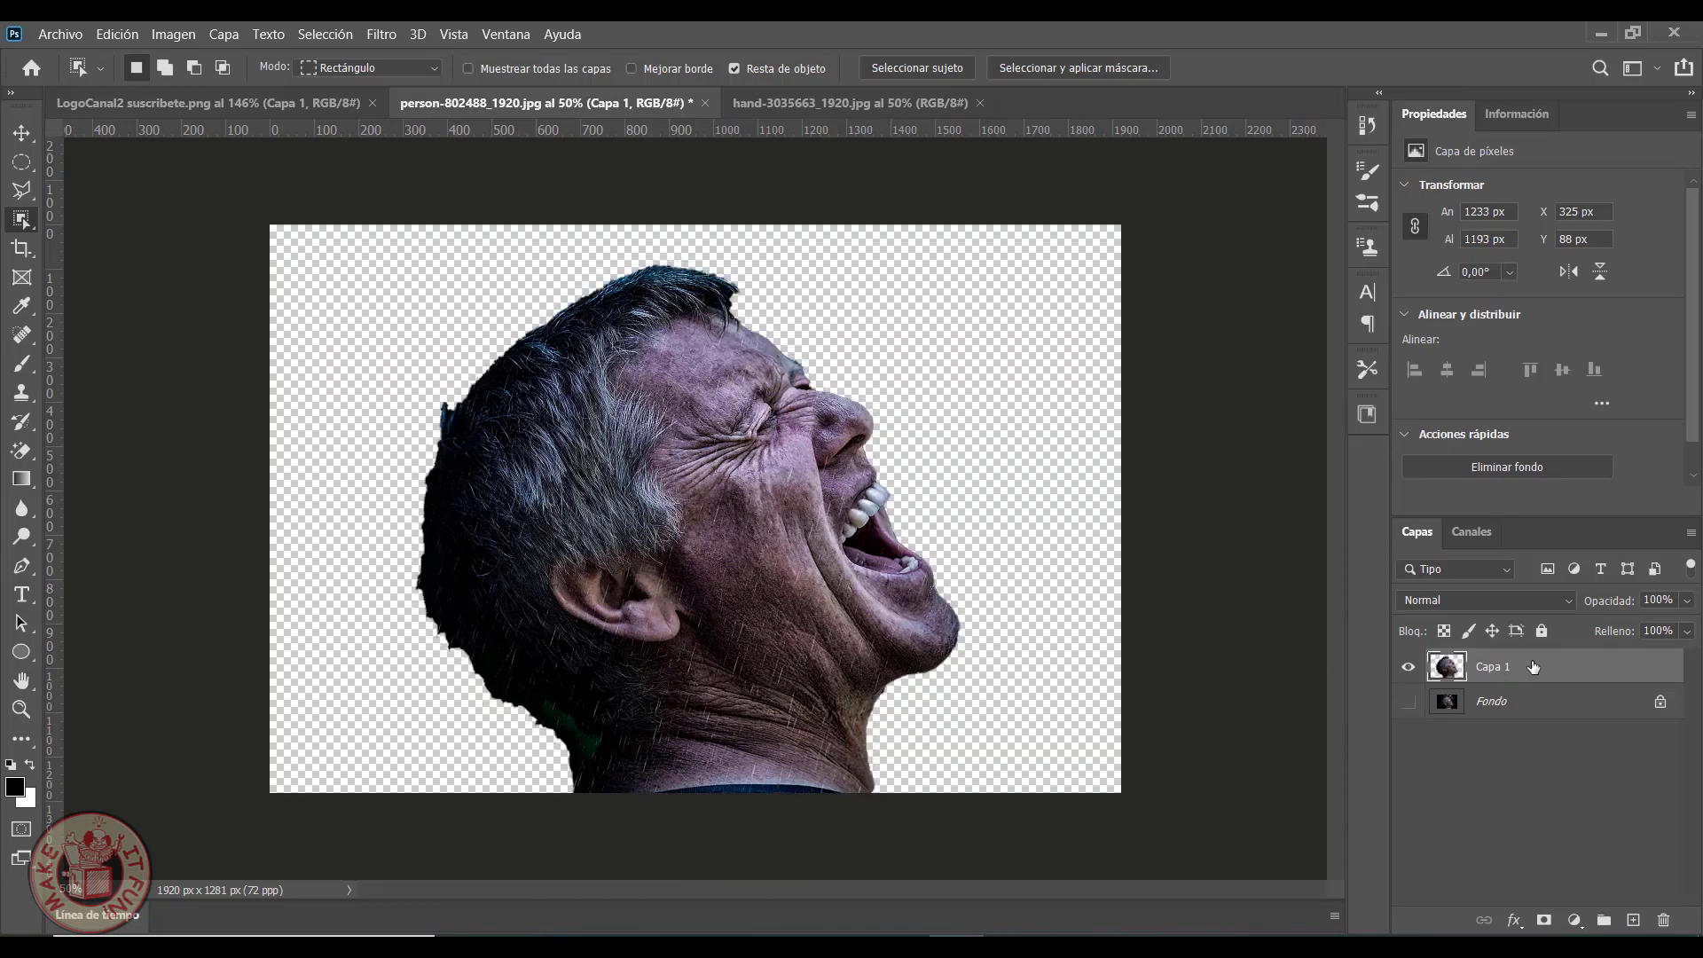
Duplicate the cut-out layer and erase the jagged left edge of hair and neck
key(ctrl+j)
key(e)
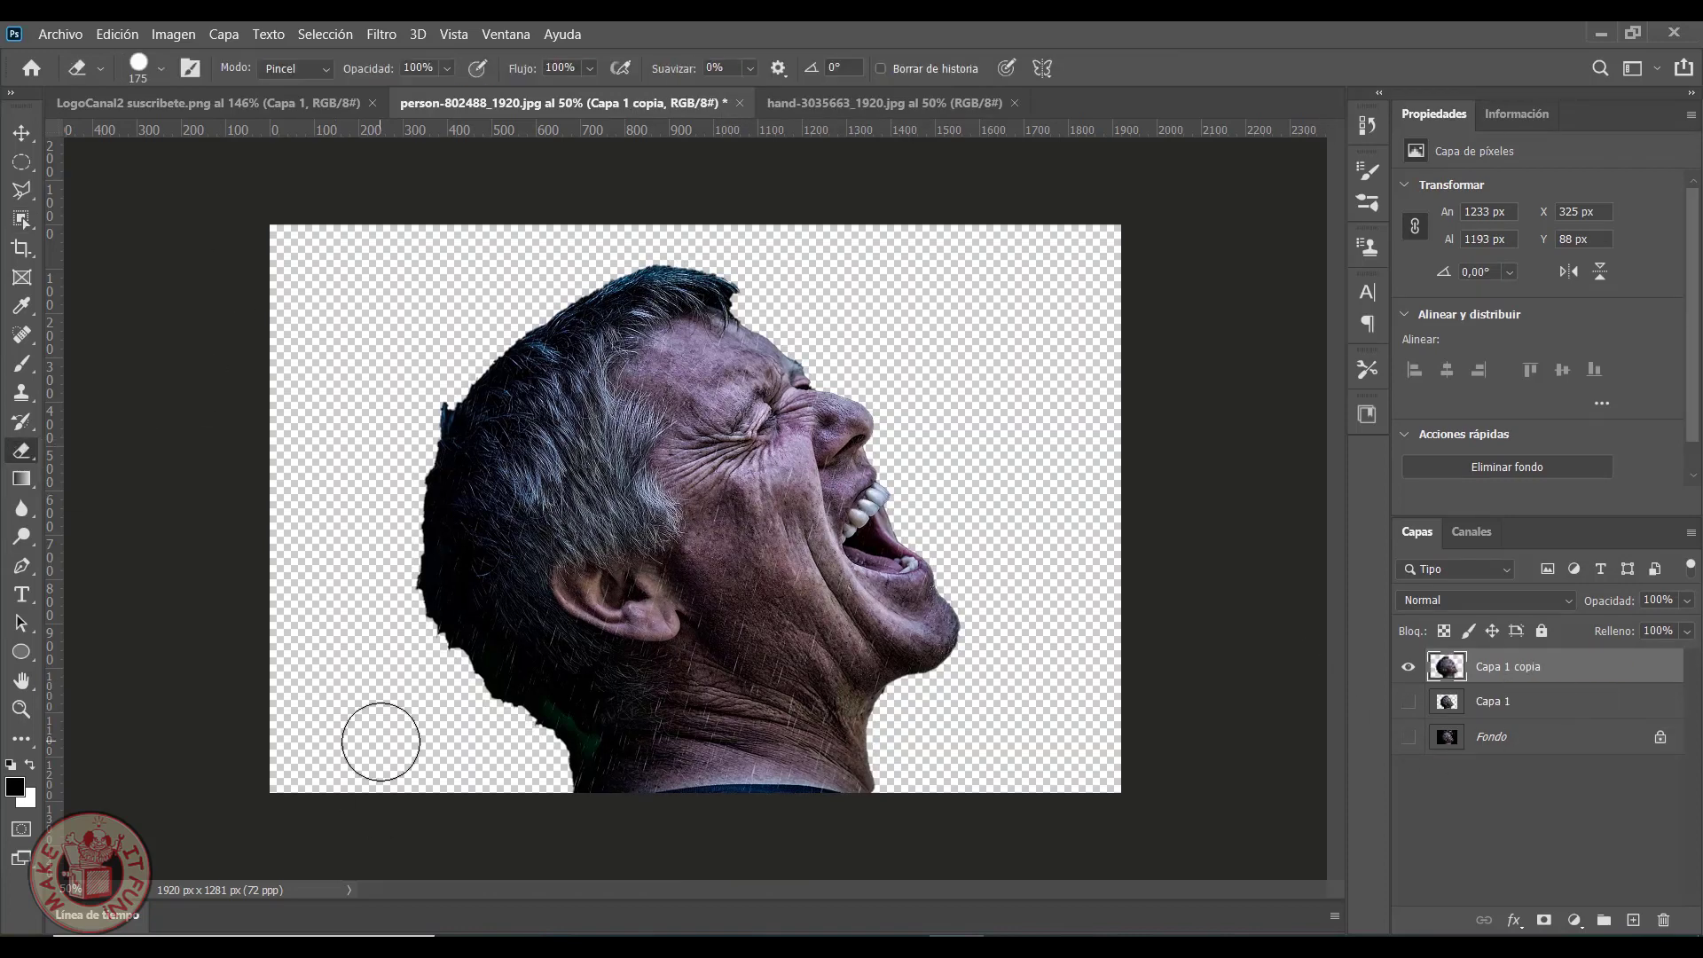
key(ctrl+plus)
mouse_move(390, 324)
mouse_down()
mouse_move(349, 487)
mouse_move(422, 730)
mouse_up()
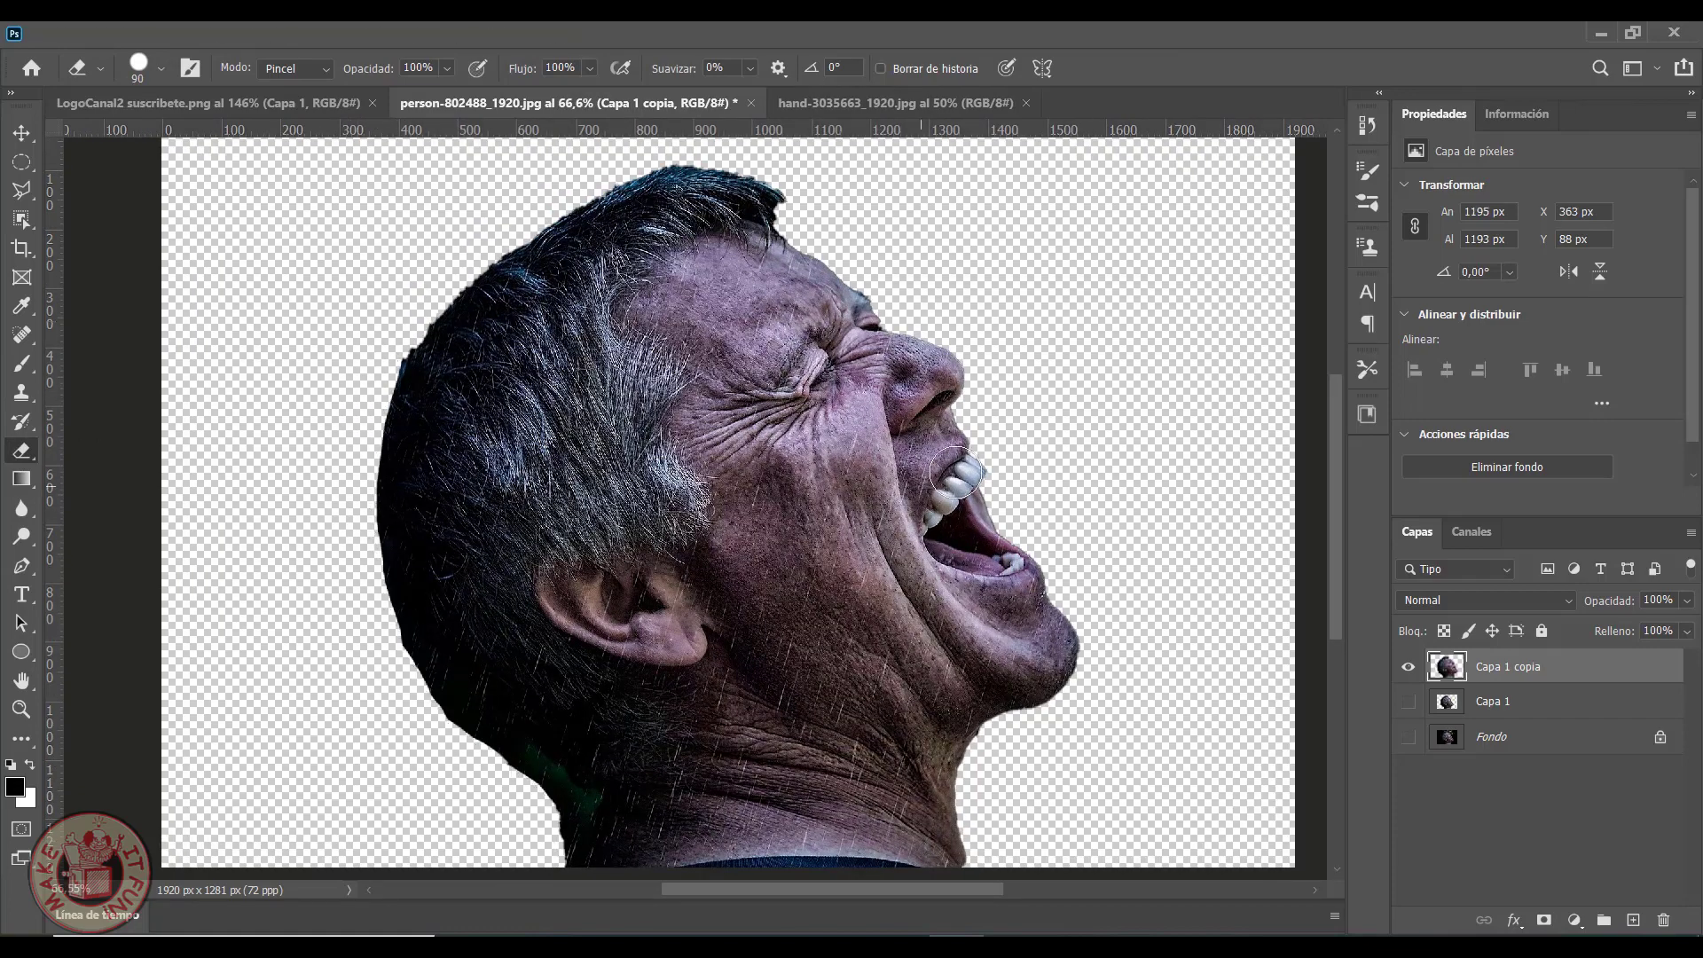
scroll(956, 472, down, 2)
scroll(953, 471, up, 1)
scroll(951, 471, down, 1)
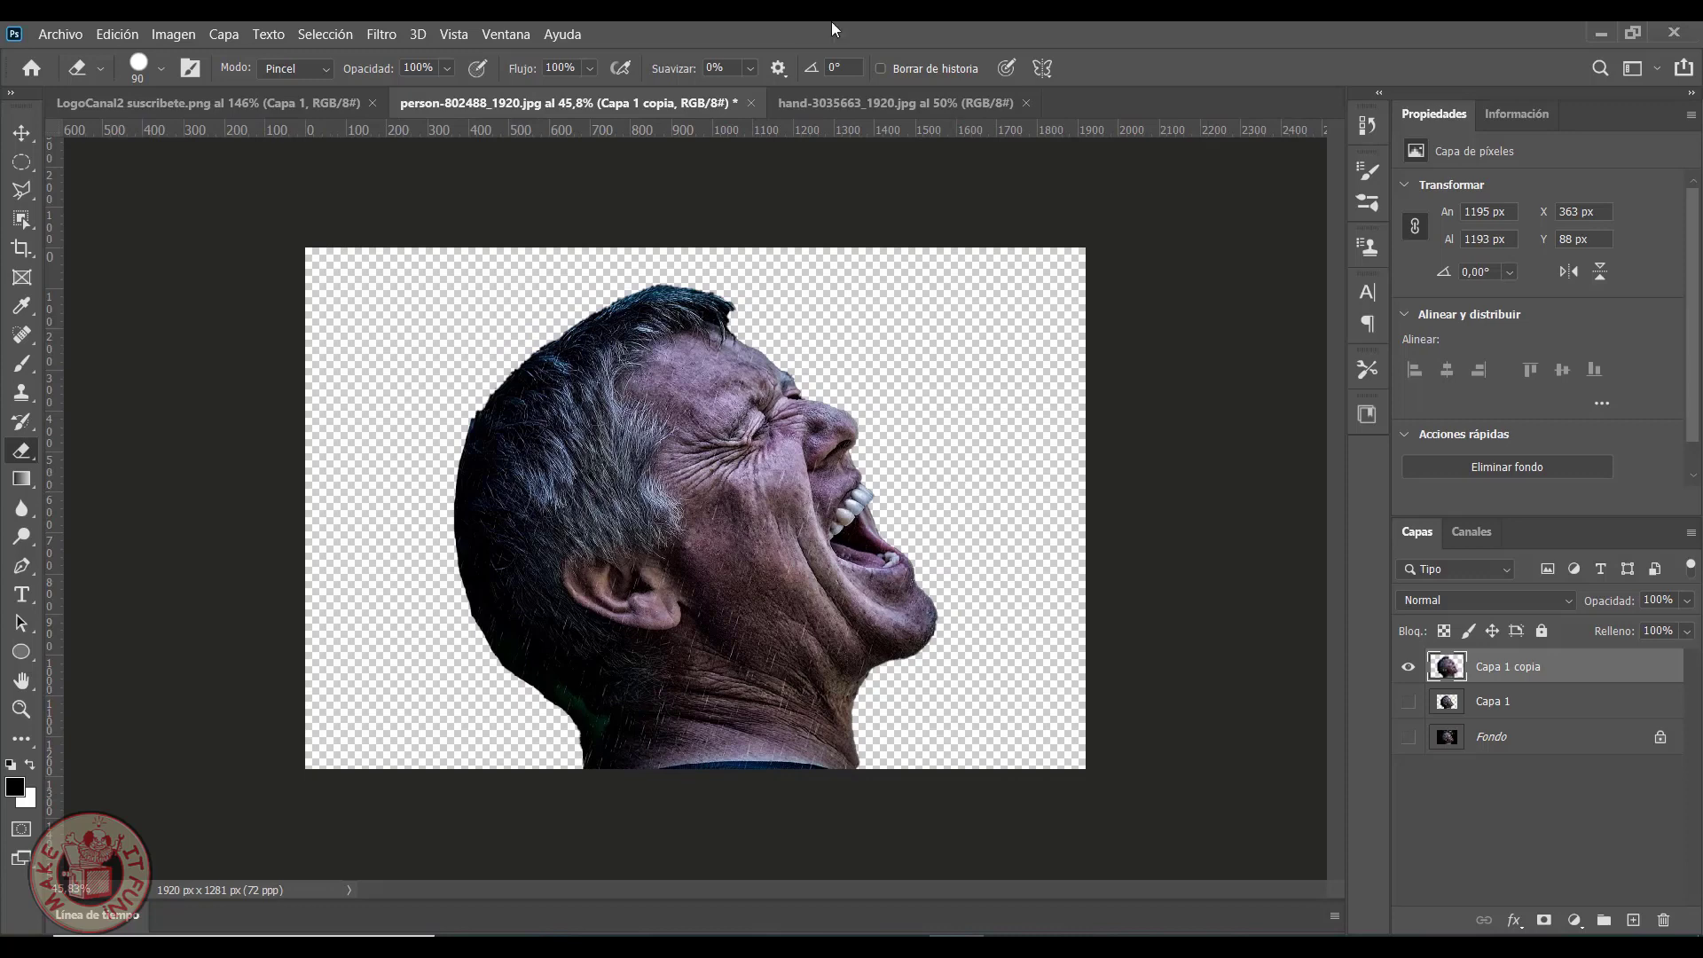
In the hands photo, copy the layer, erase the right hand and clear the white background
click(859, 104)
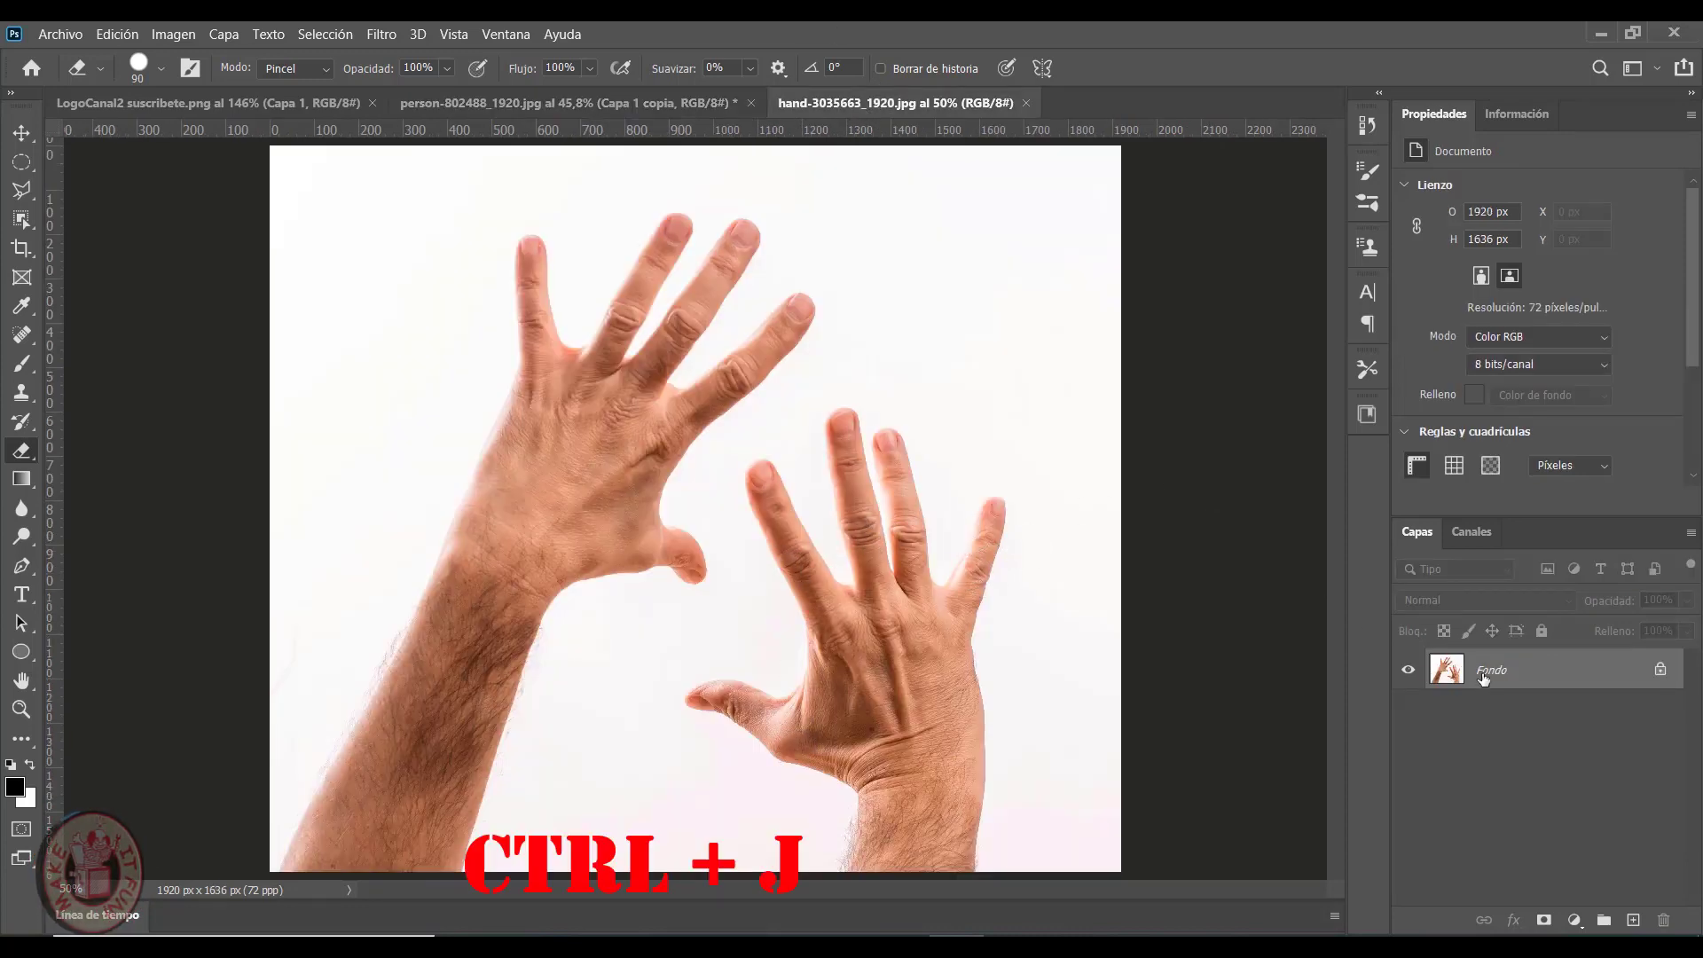
key(ctrl+j)
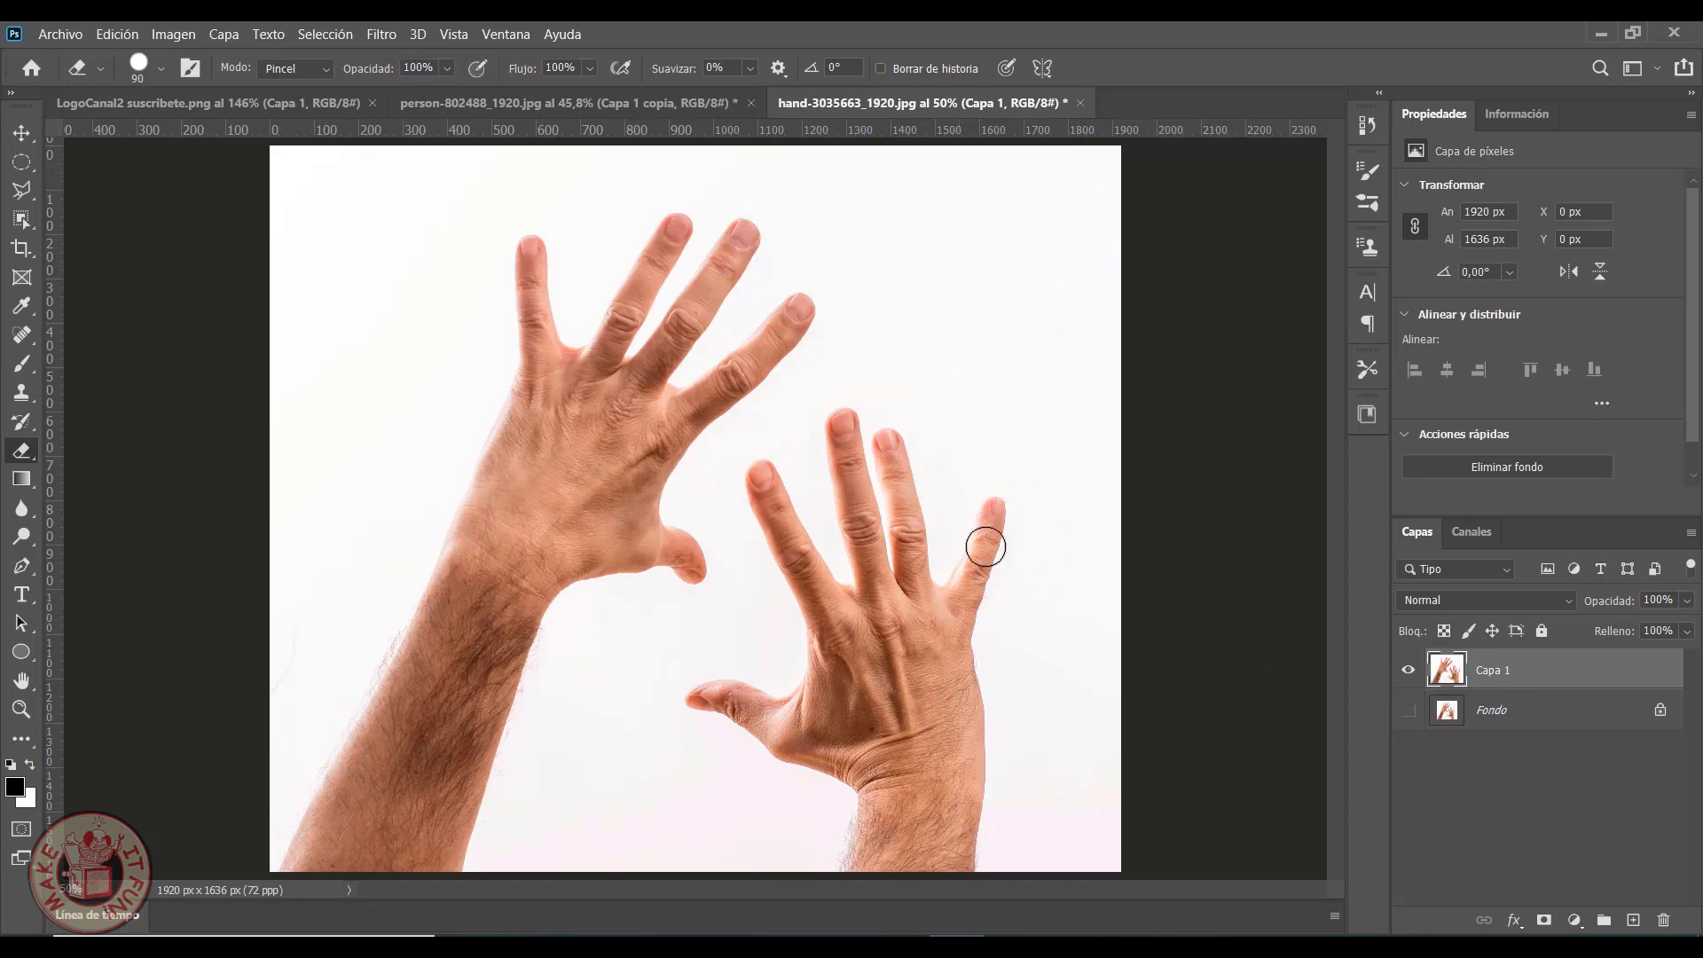
mouse_move(761, 471)
mouse_down()
mouse_move(843, 419)
mouse_move(901, 627)
mouse_move(994, 843)
mouse_up()
key(shift+e)
click(844, 467)
Duplicate the arm layer, shift and slightly rotate it with Free Transform, then drag it toward the portrait
key(ctrl+j)
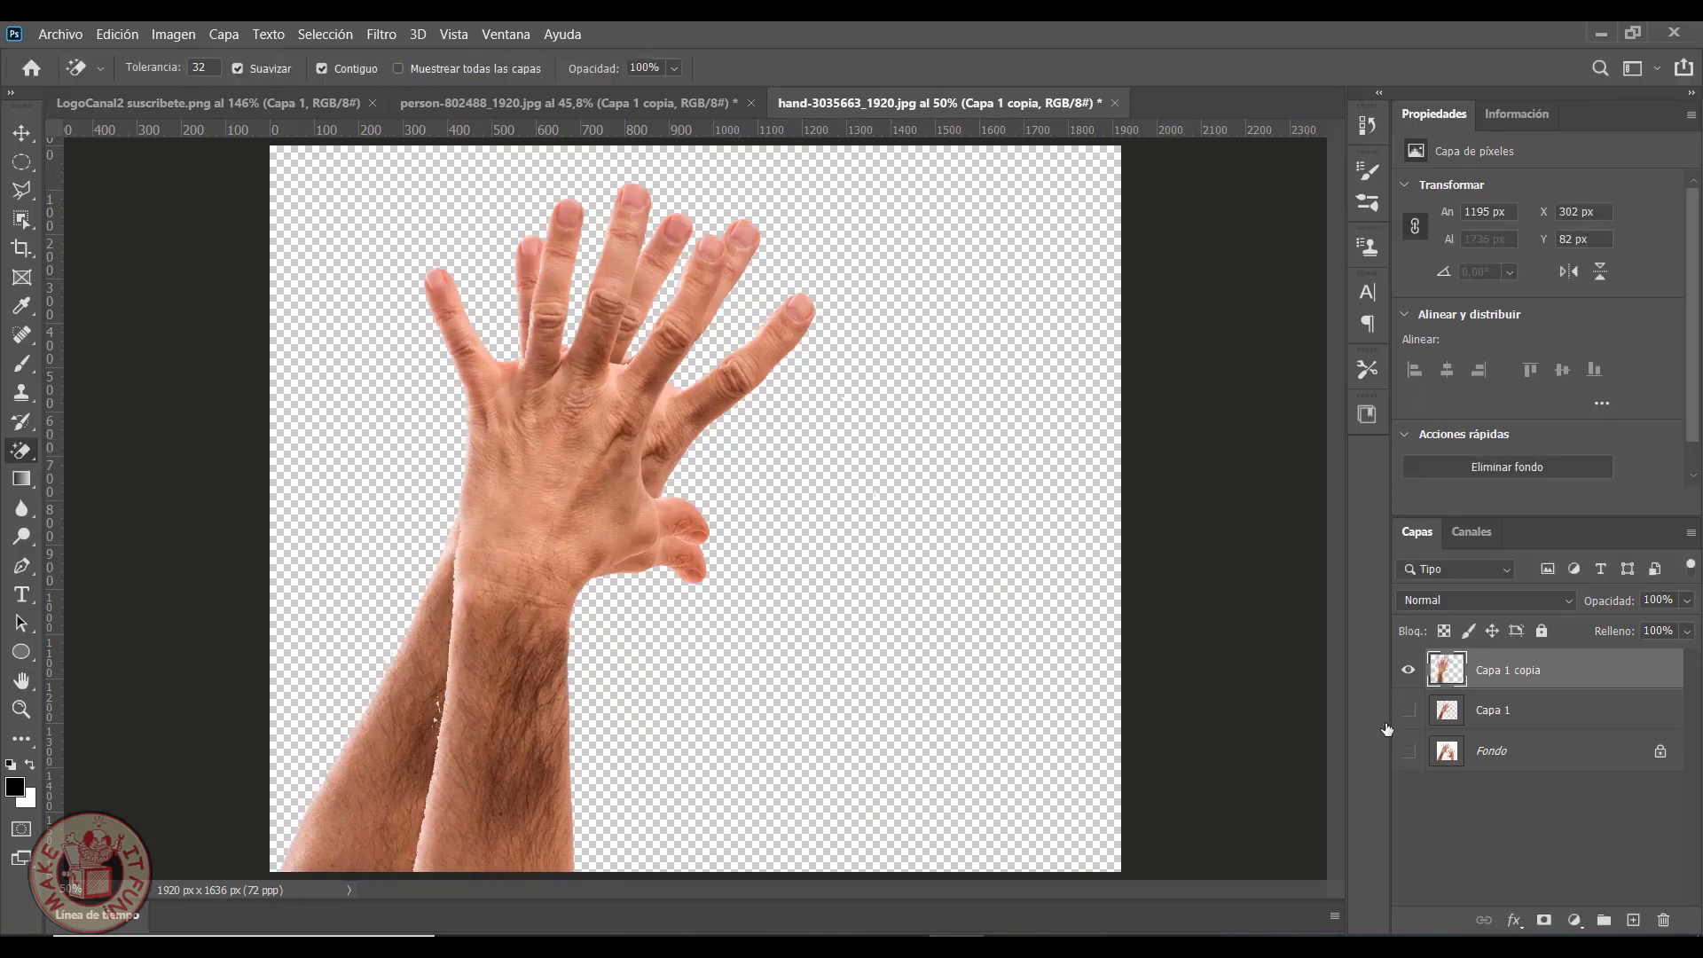
key(ctrl+t)
drag(552, 454, 741, 477)
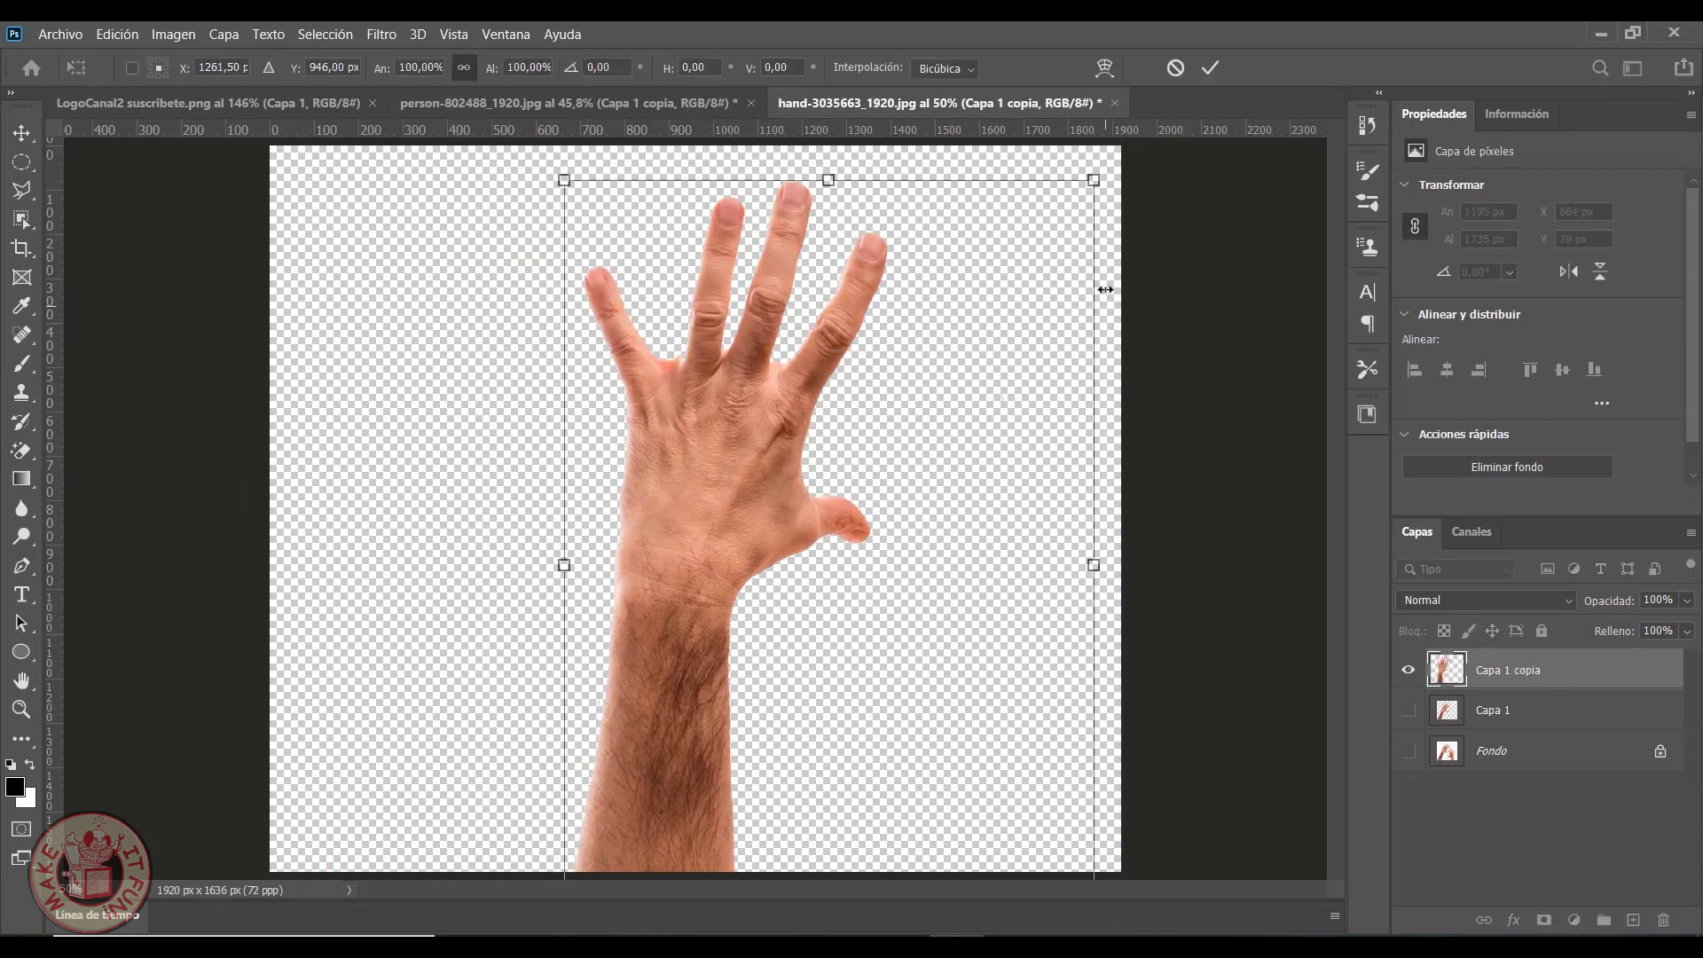
drag(1103, 285, 981, 537)
key(Return)
drag(754, 428, 572, 89)
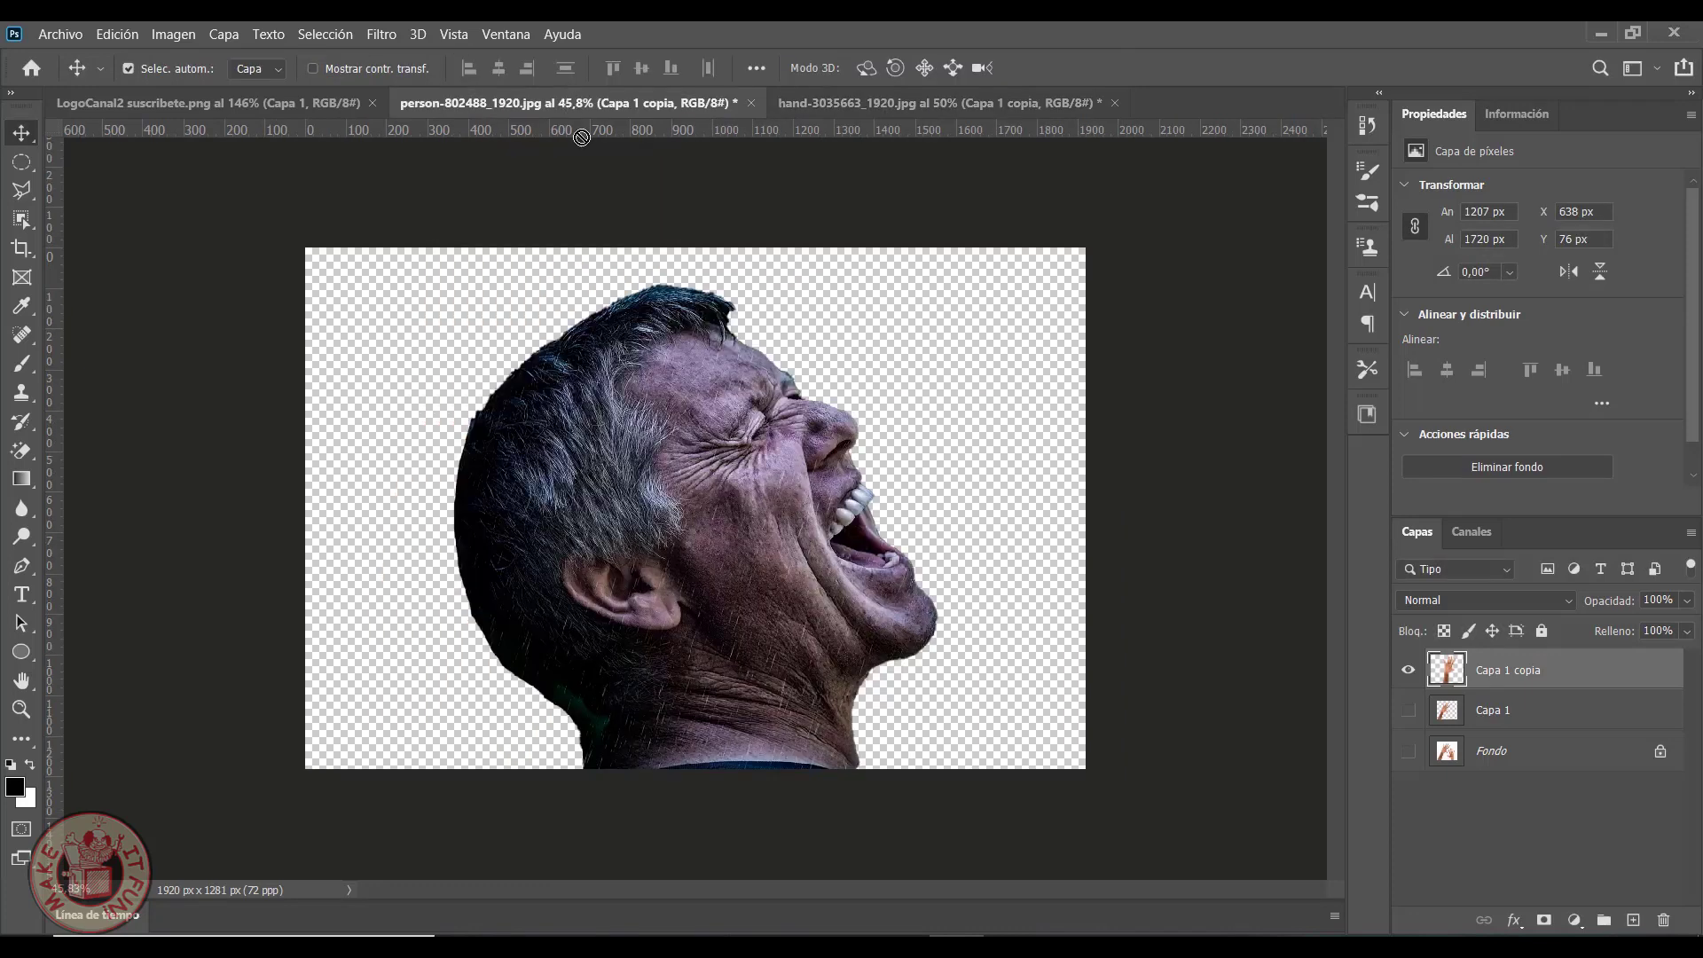
Drop the arm right of the face, move the face left, and duplicate the arm, hiding the extra copy
mouse_move(946, 424)
mouse_down()
mouse_move(882, 379)
mouse_move(952, 511)
mouse_move(894, 523)
mouse_up()
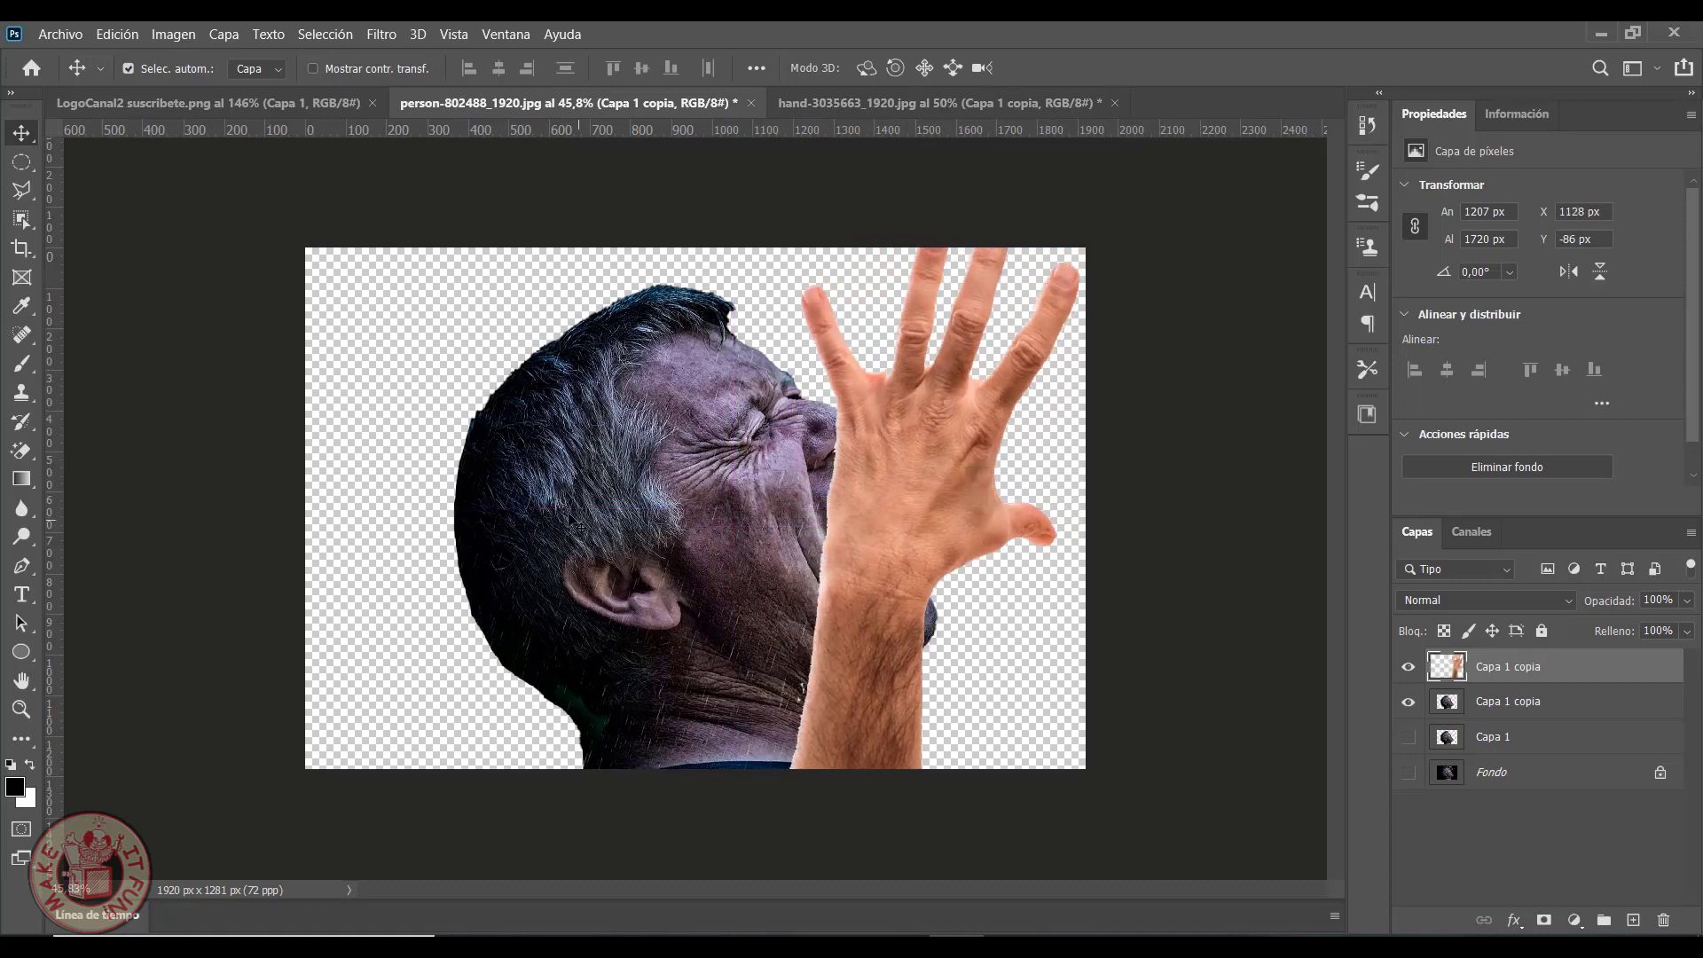
mouse_move(567, 506)
mouse_down()
mouse_move(428, 483)
mouse_move(449, 483)
mouse_up()
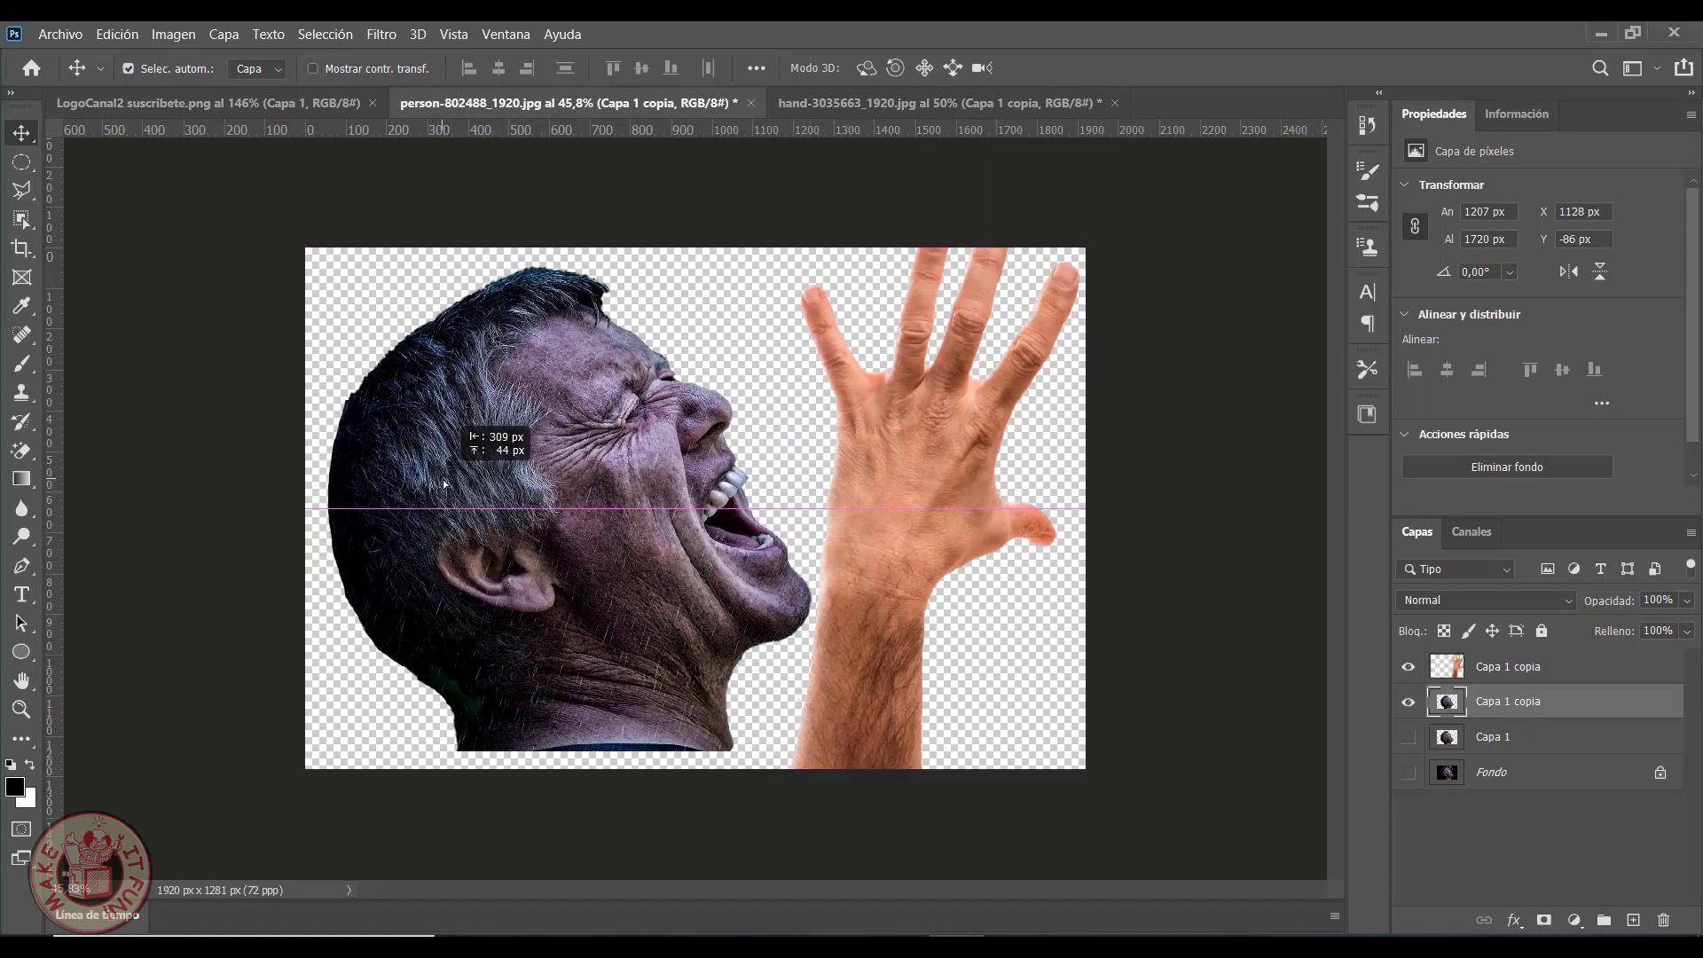
click(1503, 672)
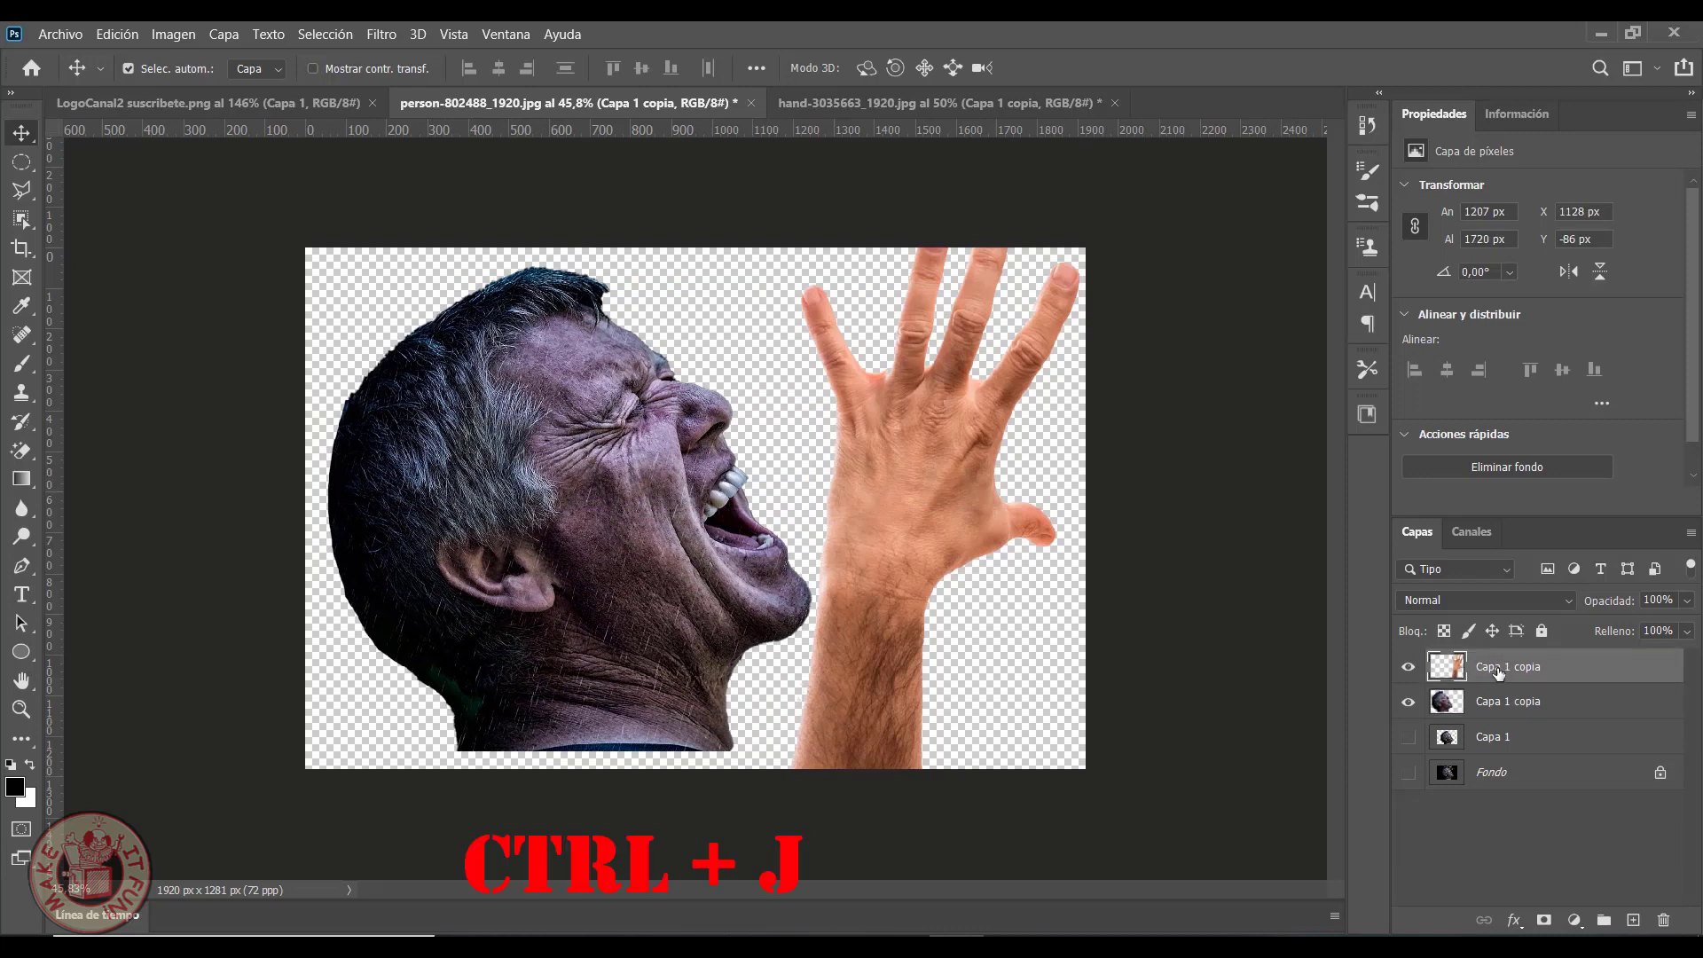
key(ctrl+j)
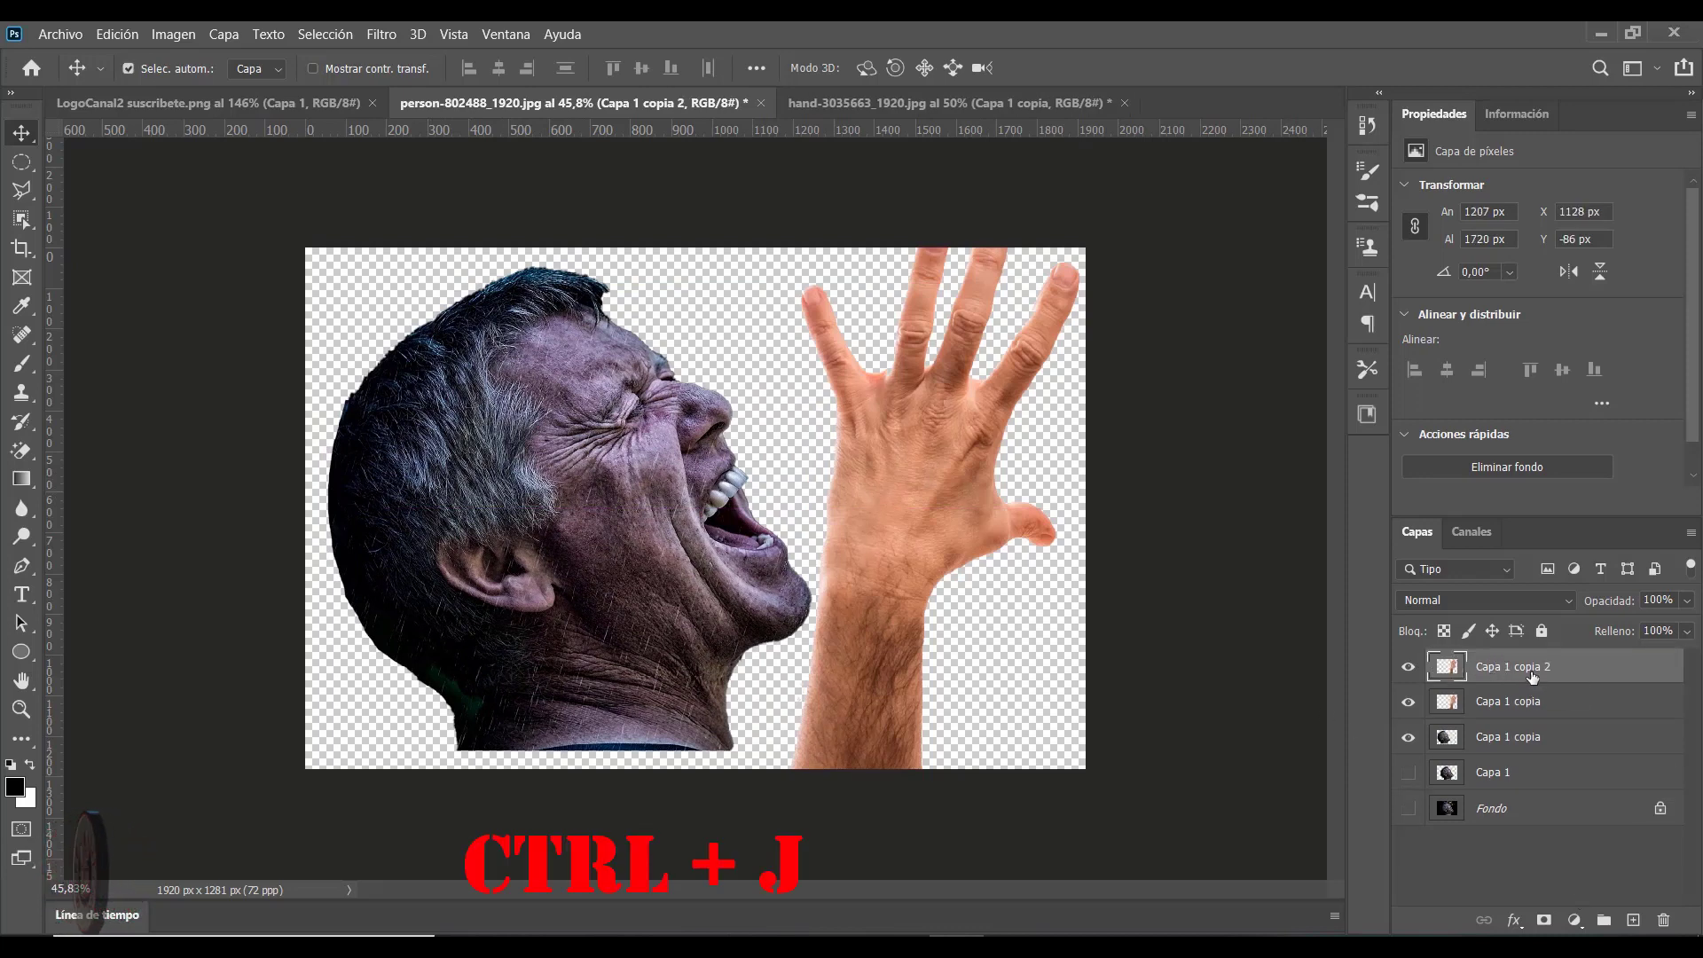
mouse_move(1524, 676)
mouse_down()
mouse_move(1518, 710)
mouse_move(1594, 750)
mouse_up()
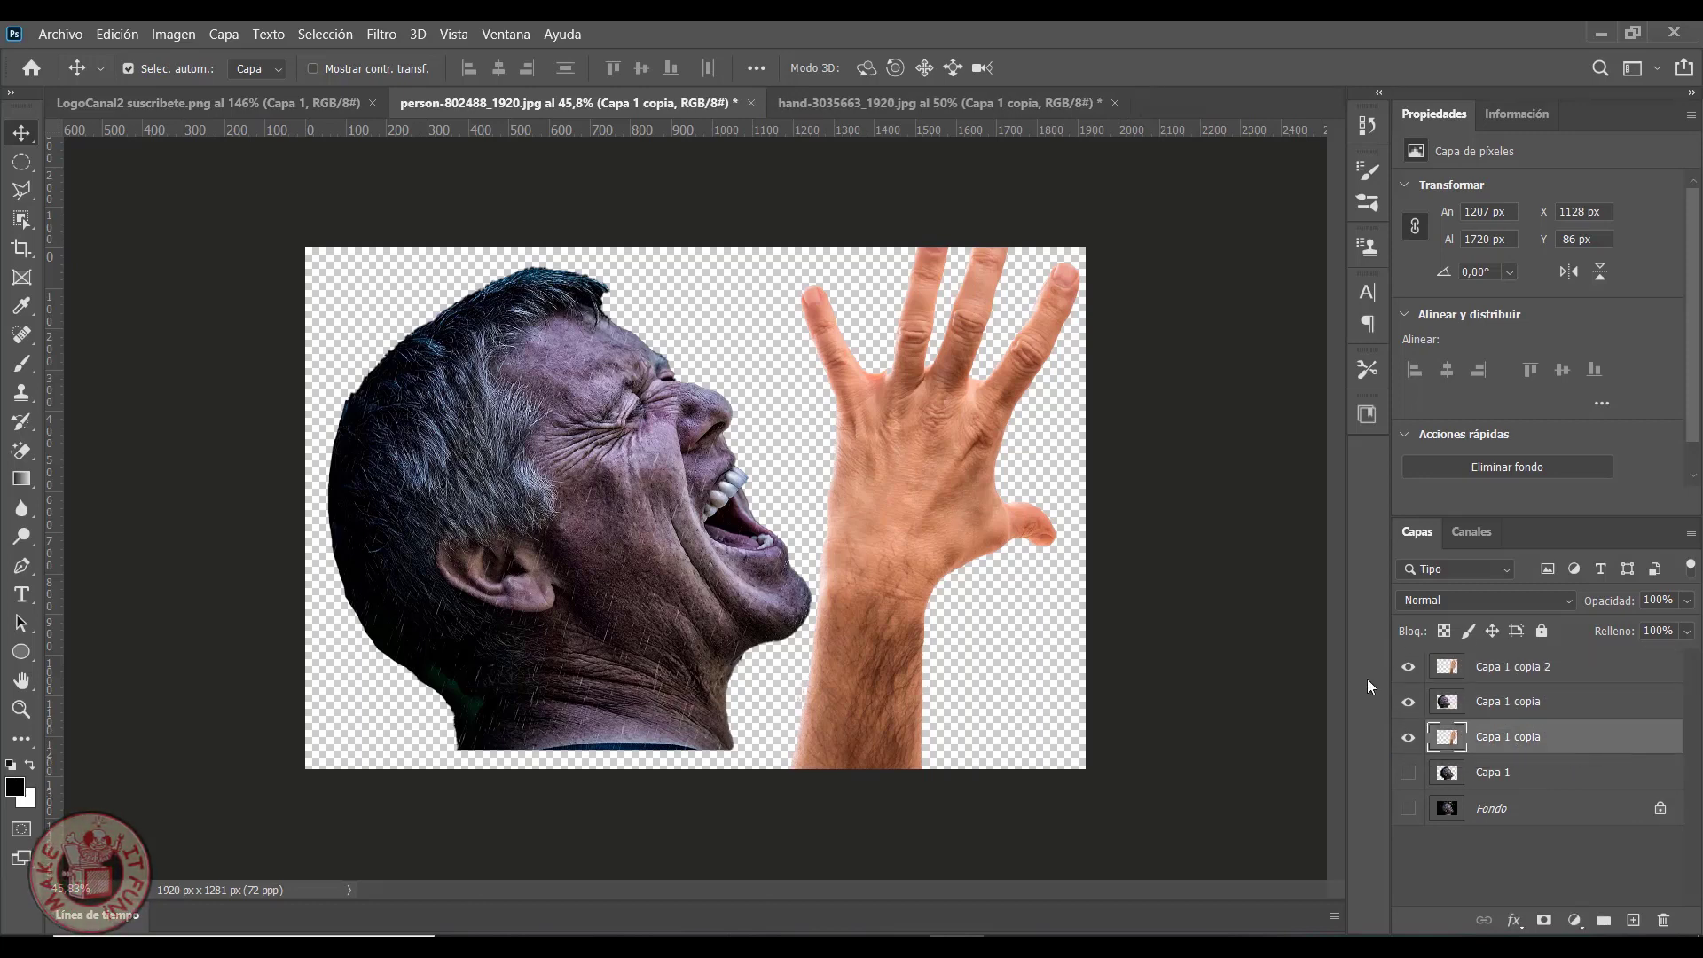
click(1410, 738)
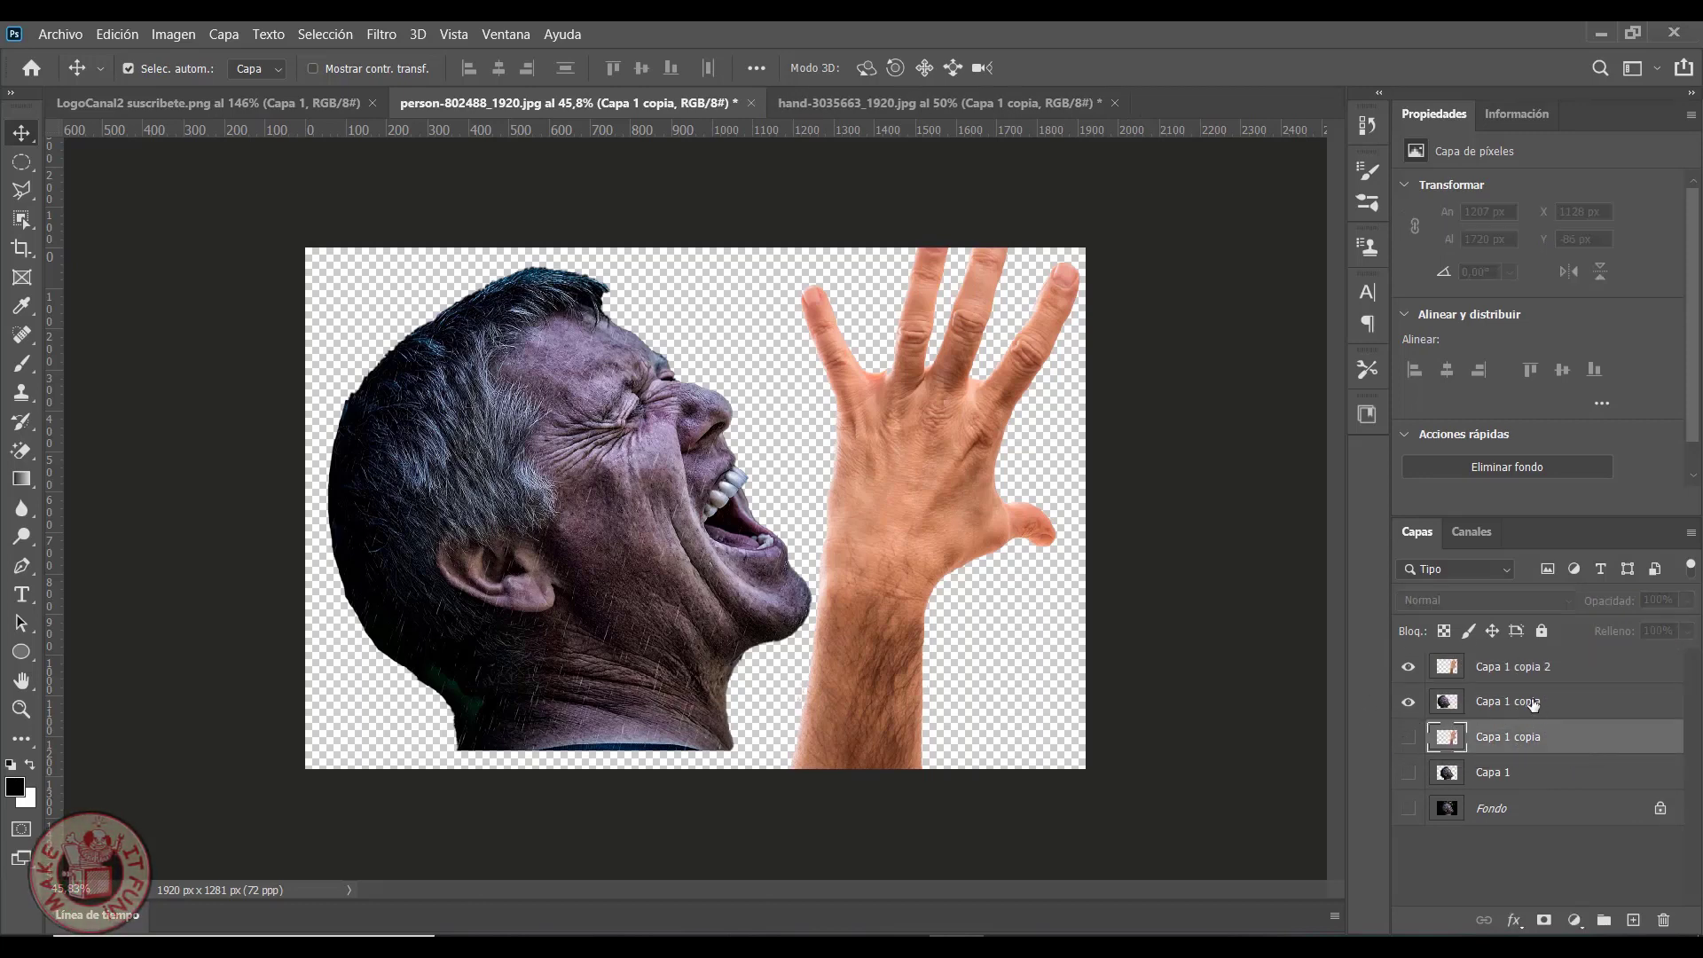
Rename the face layer Cara and the top arm layer Brazo
double_click(1527, 701)
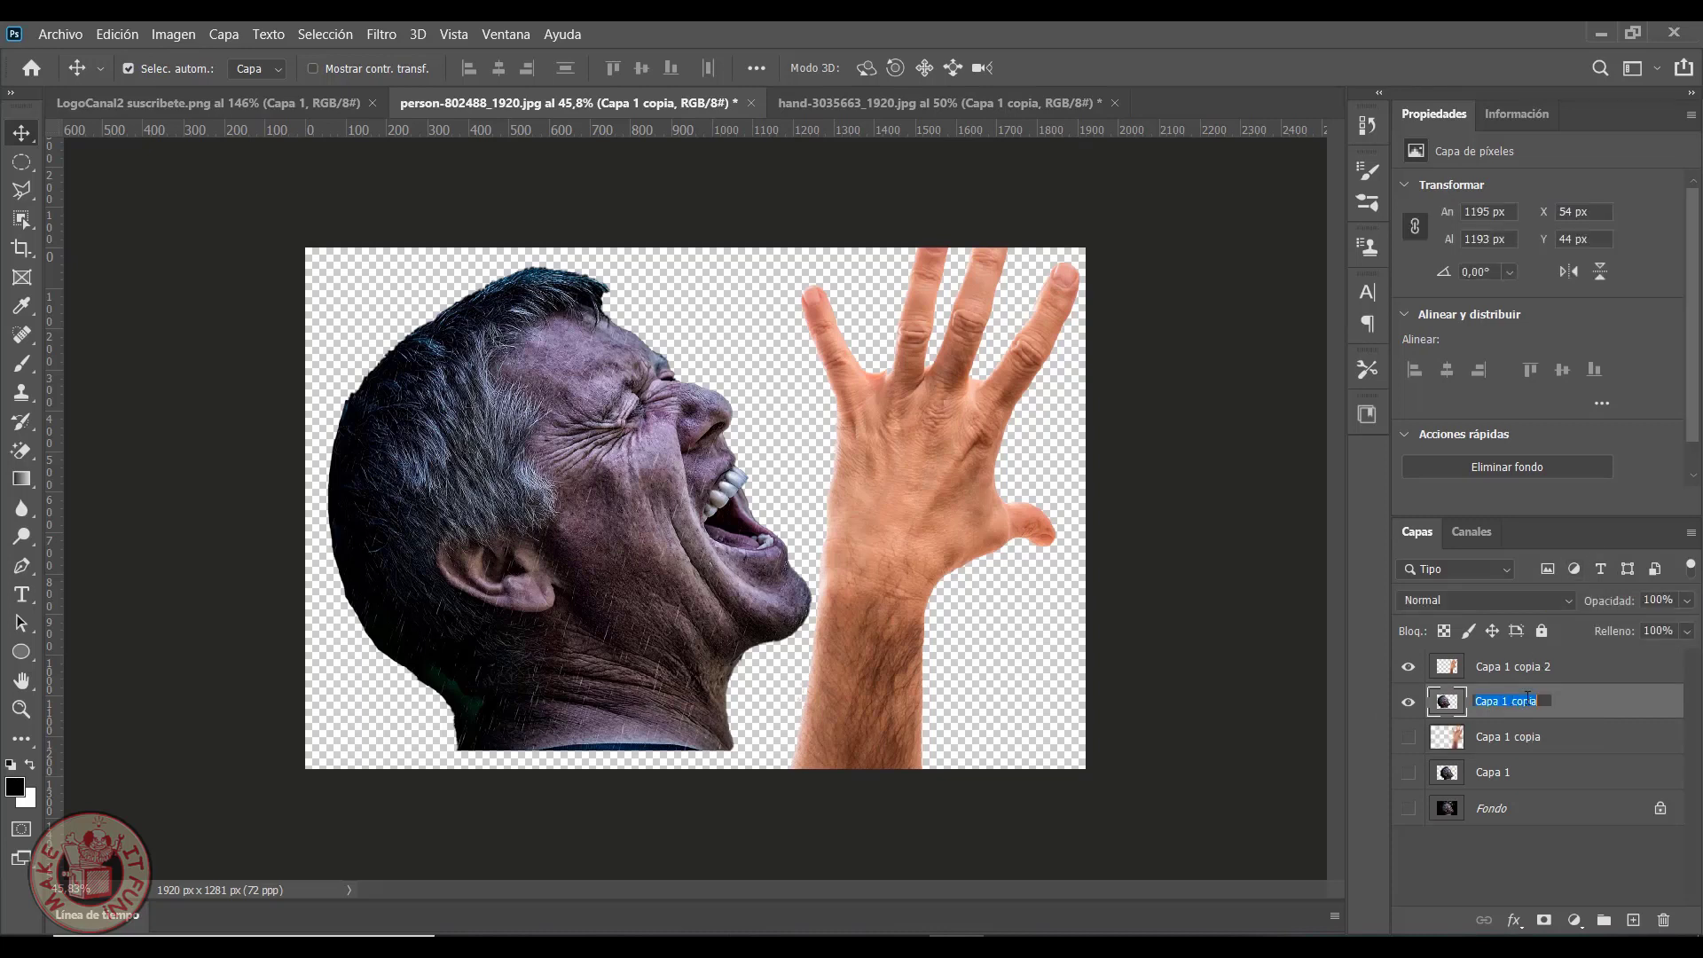
text(Cara)
double_click(1517, 667)
text(Brazo)
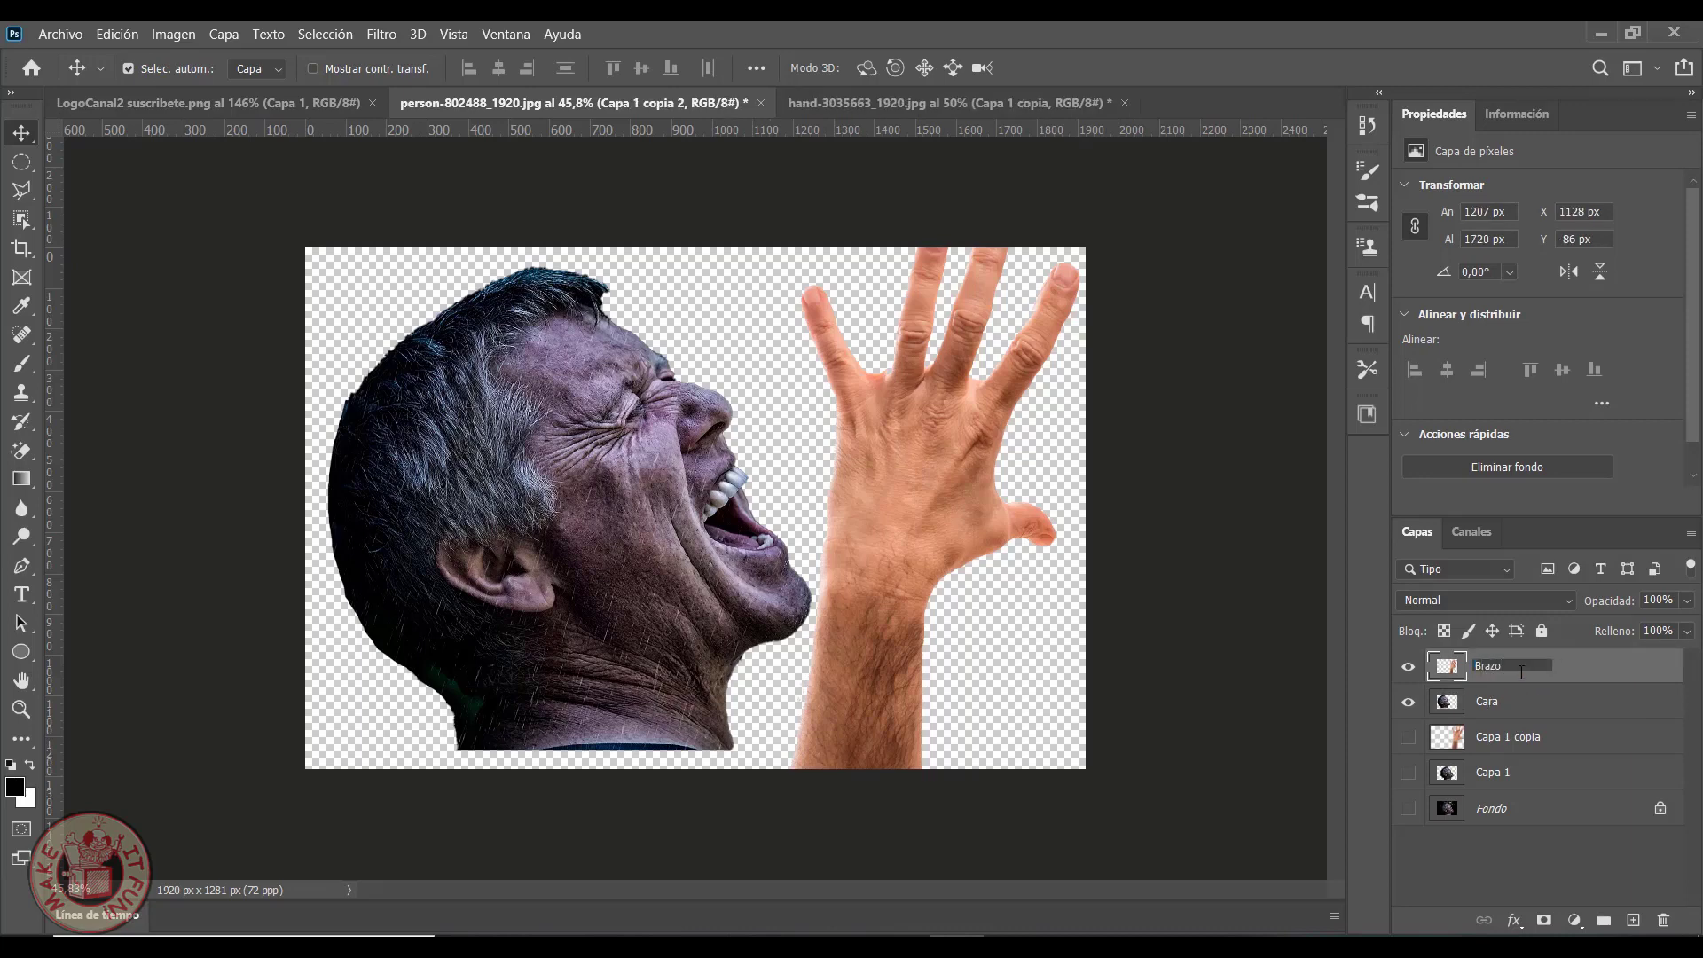
key(Return)
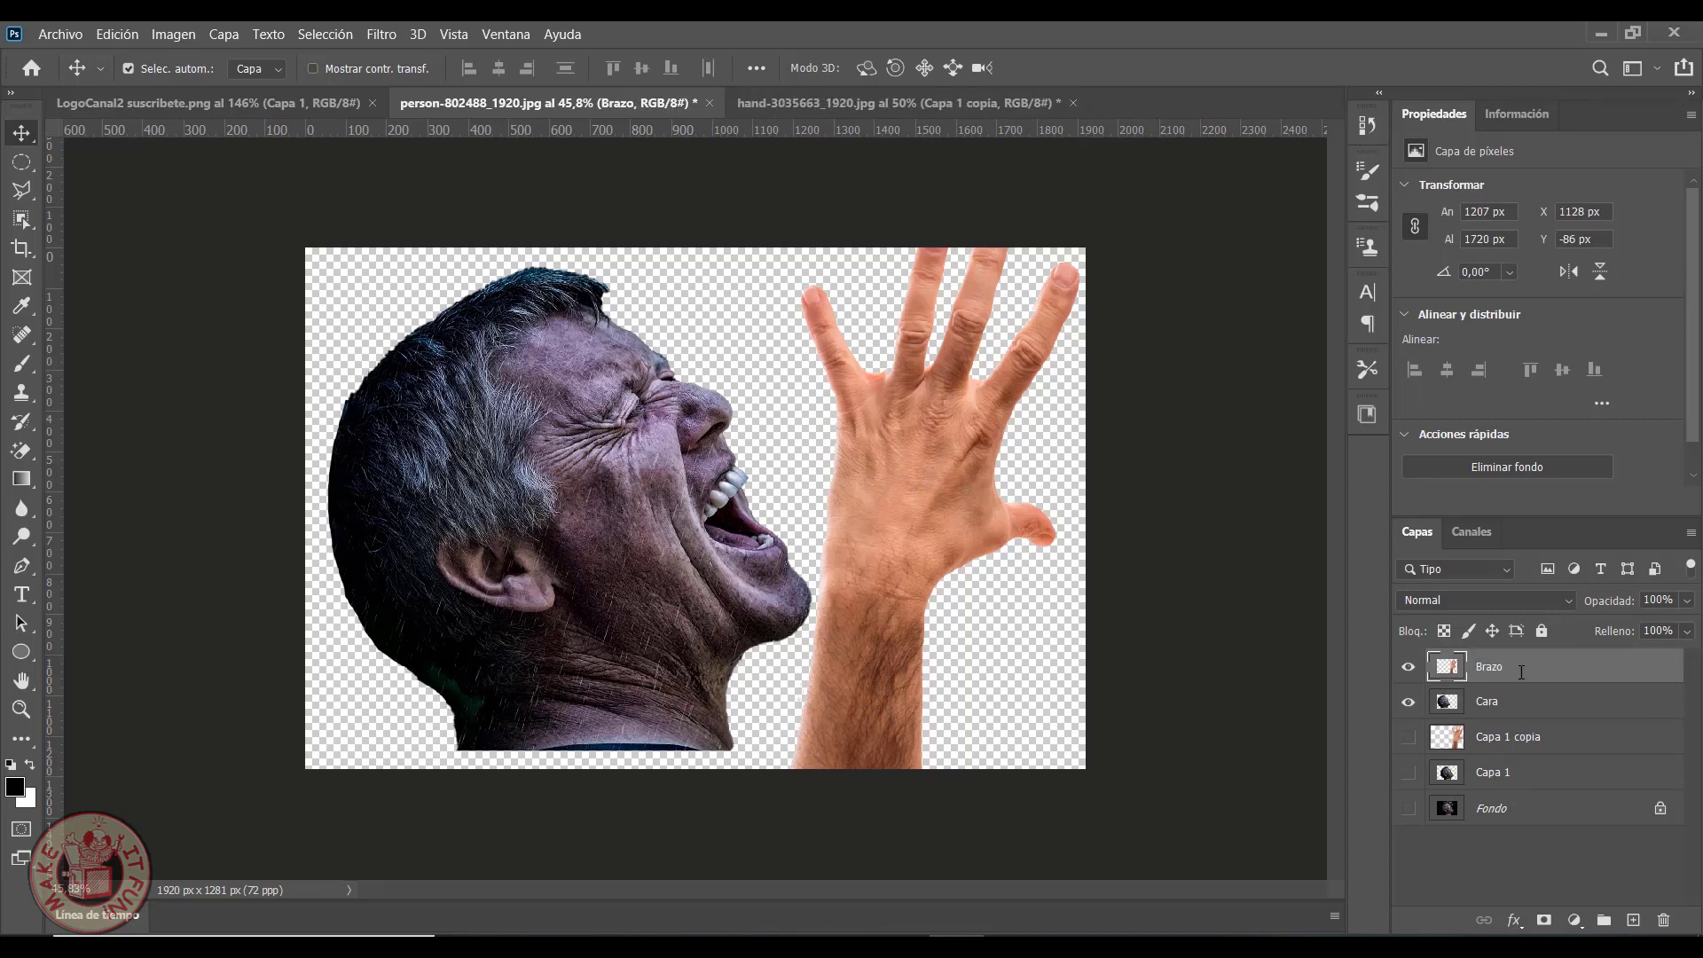
Nudge the Cara face left, then Free Transform it down to about 89% and move it up slightly
drag(583, 532, 531, 542)
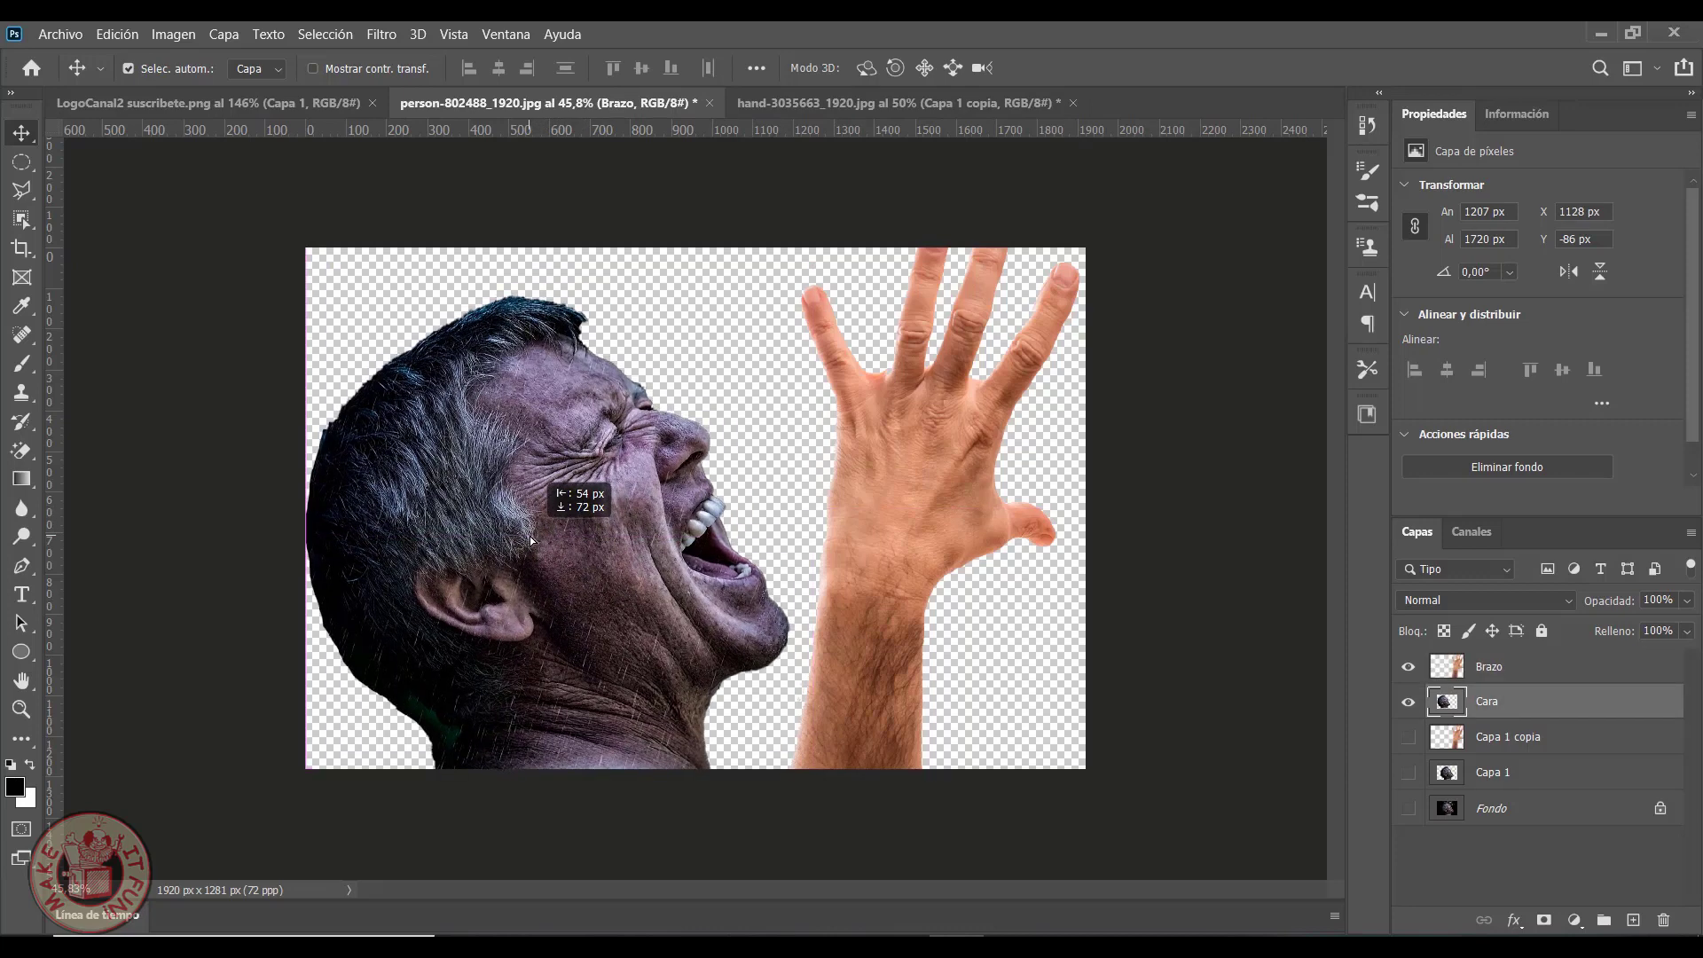
key(ctrl+t)
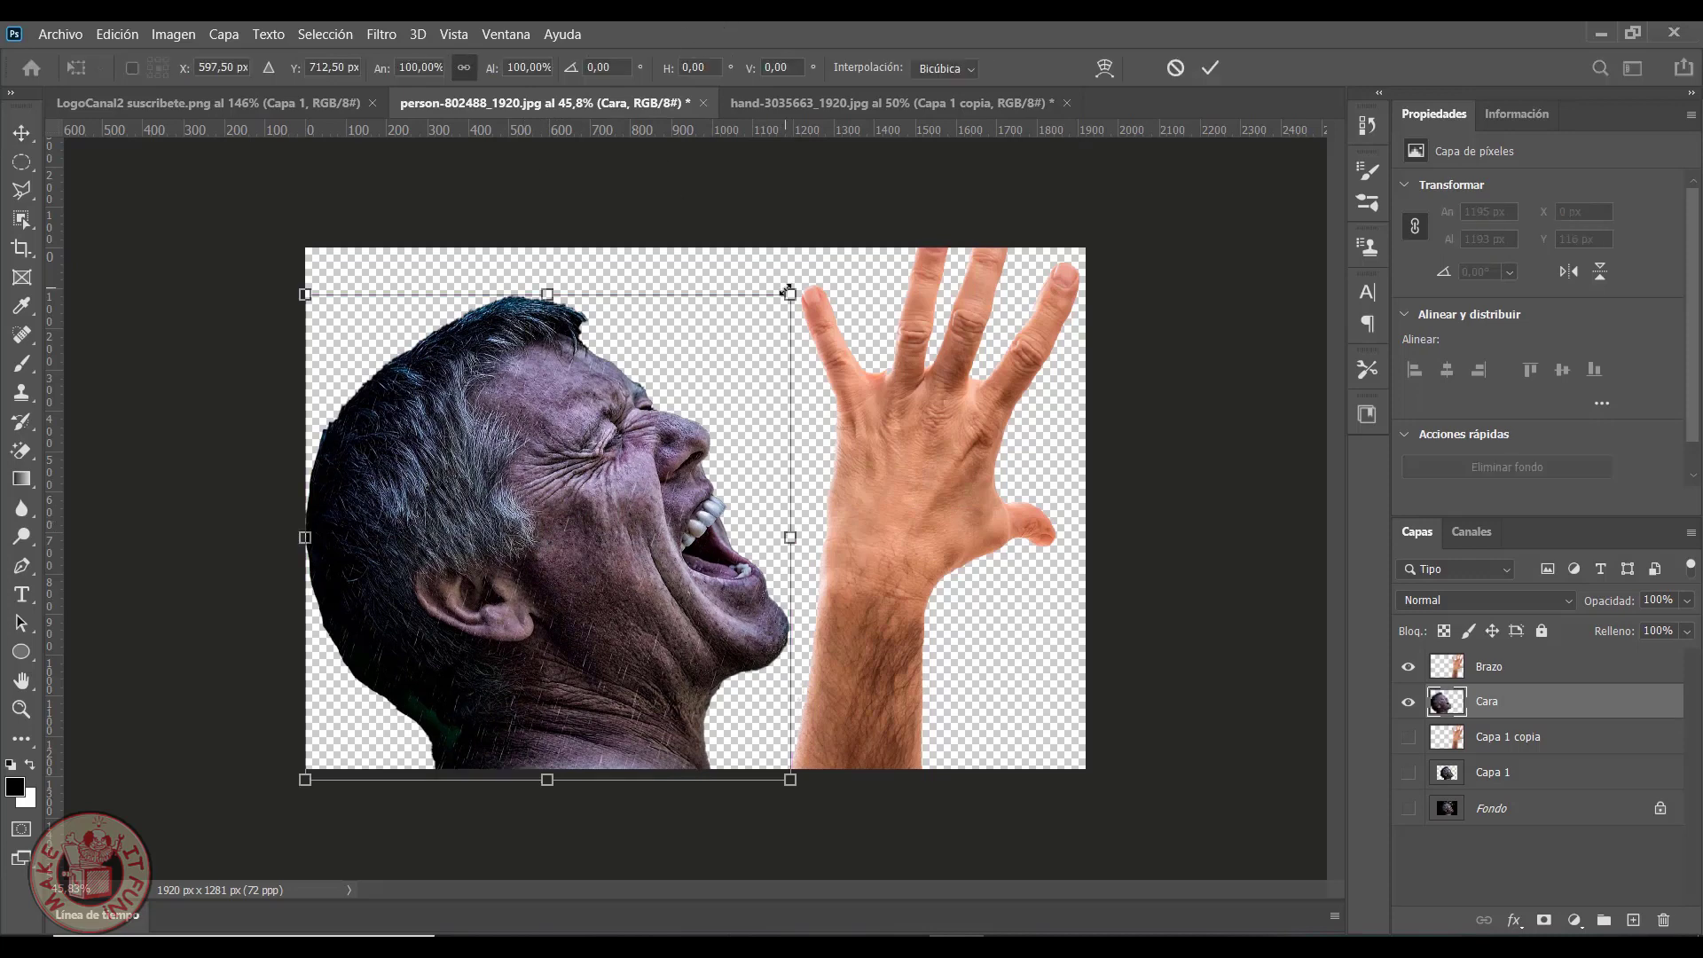
drag(788, 292, 738, 347)
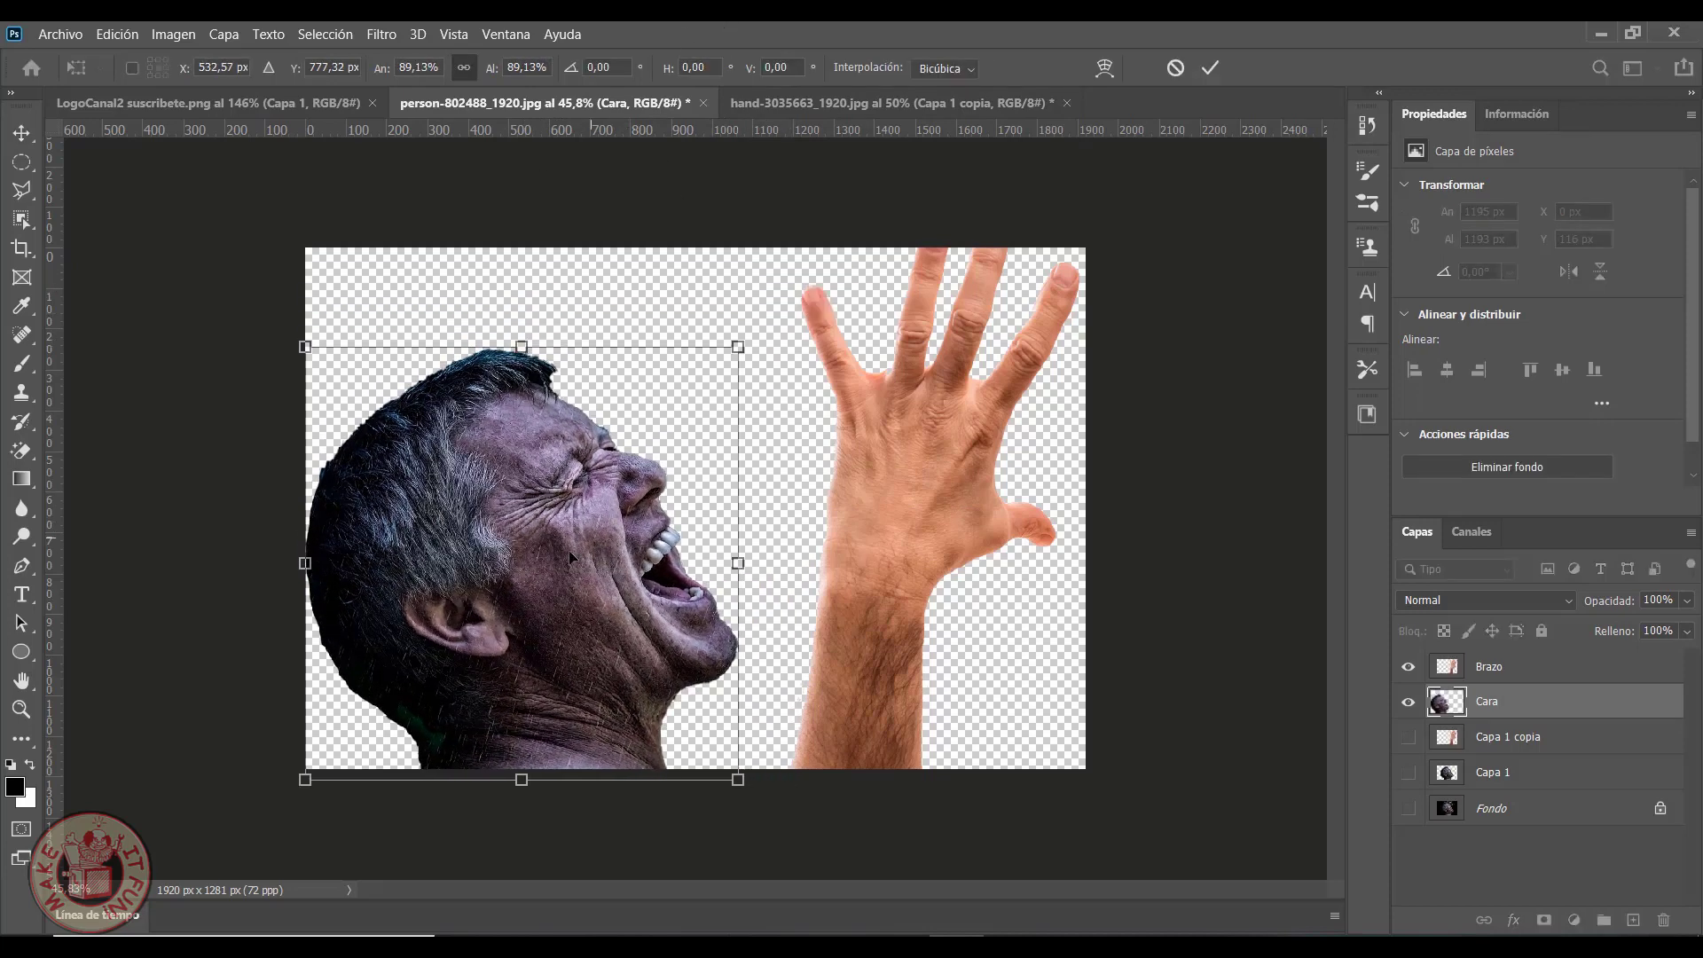
drag(569, 556, 557, 539)
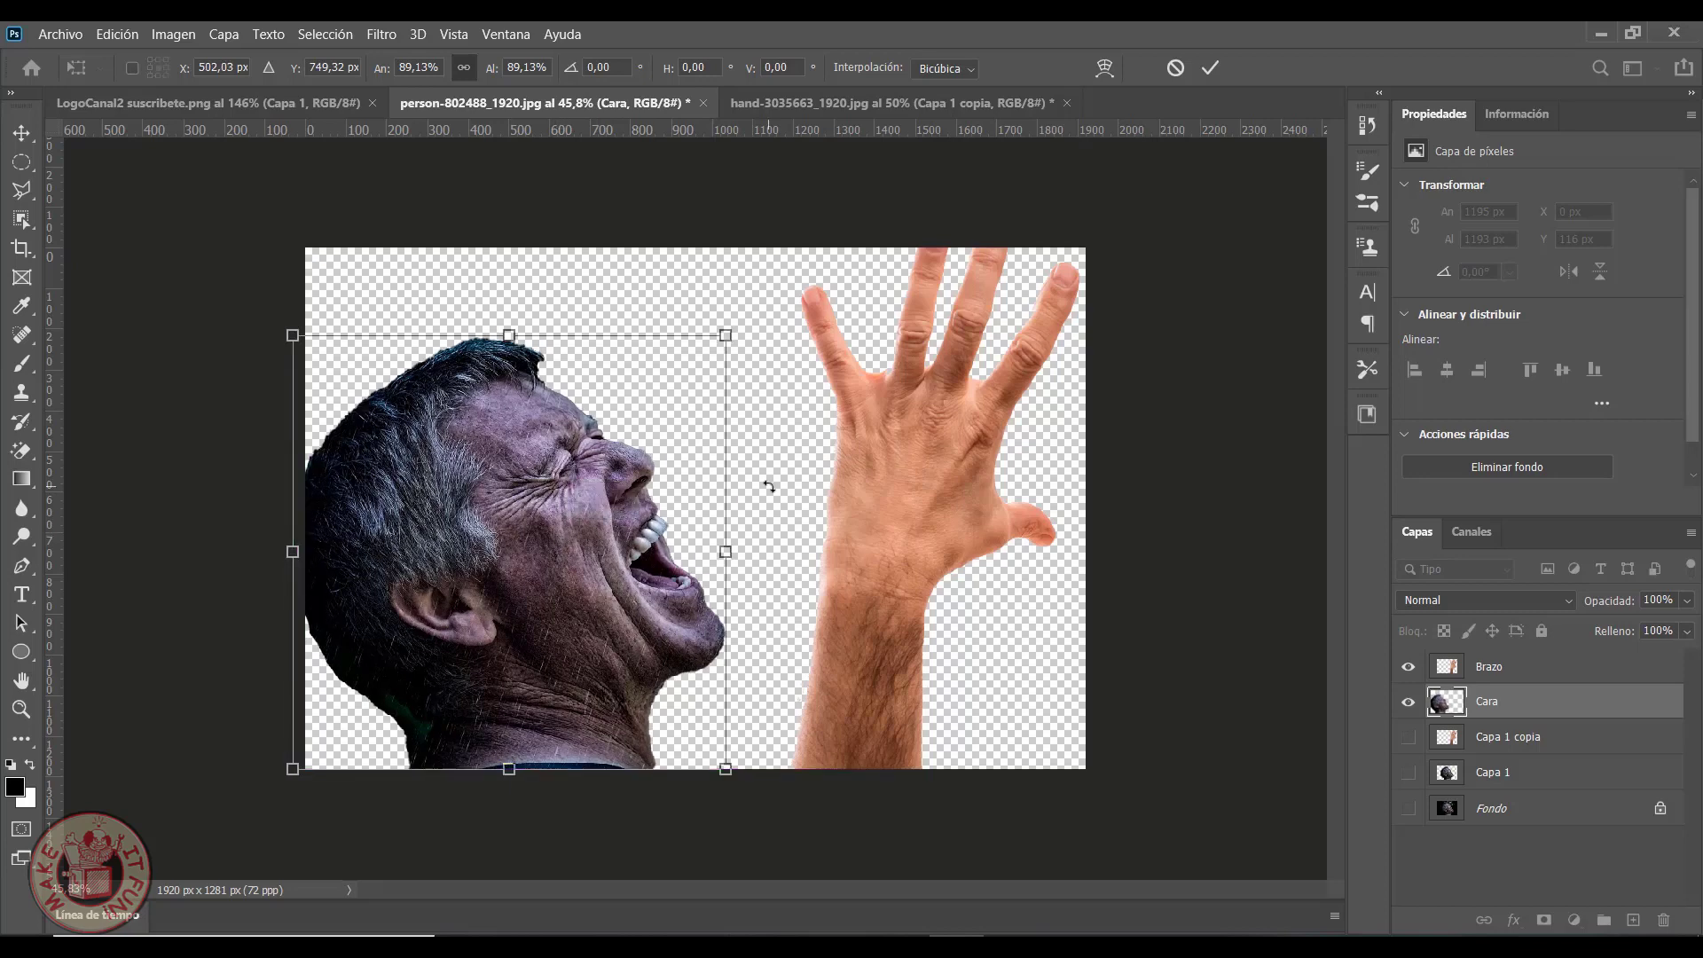
key(Return)
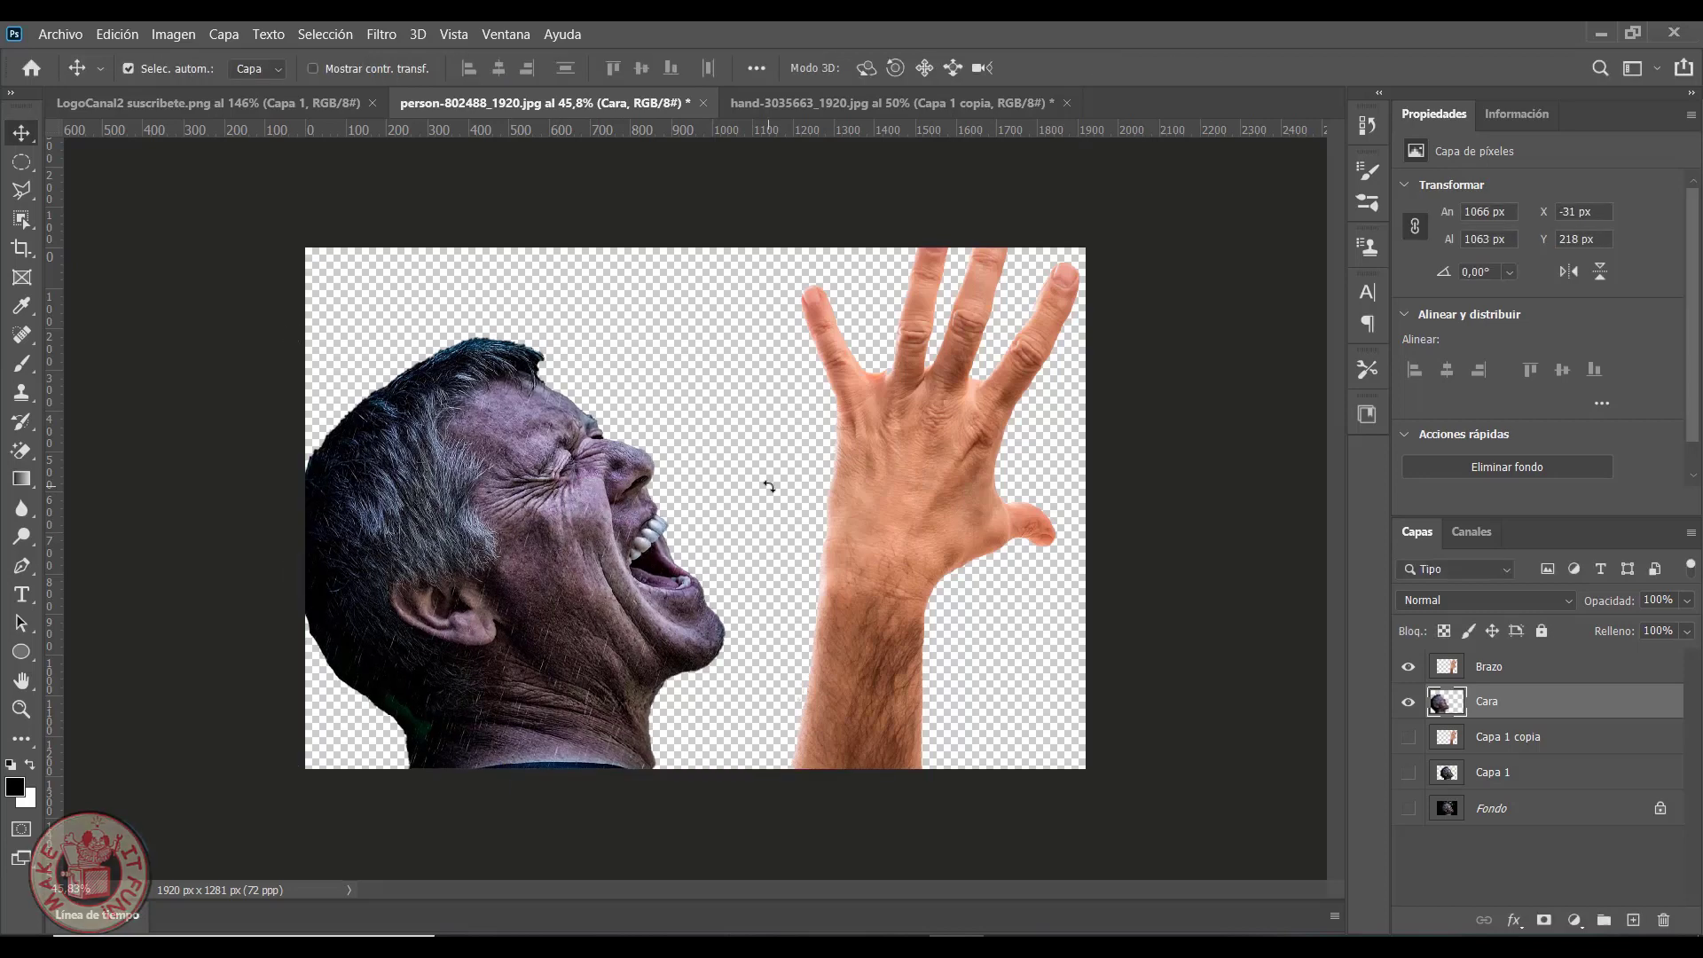
Start Deformación de posición libre (Puppet Warp) on Cara and zoom in around the mouth
click(123, 35)
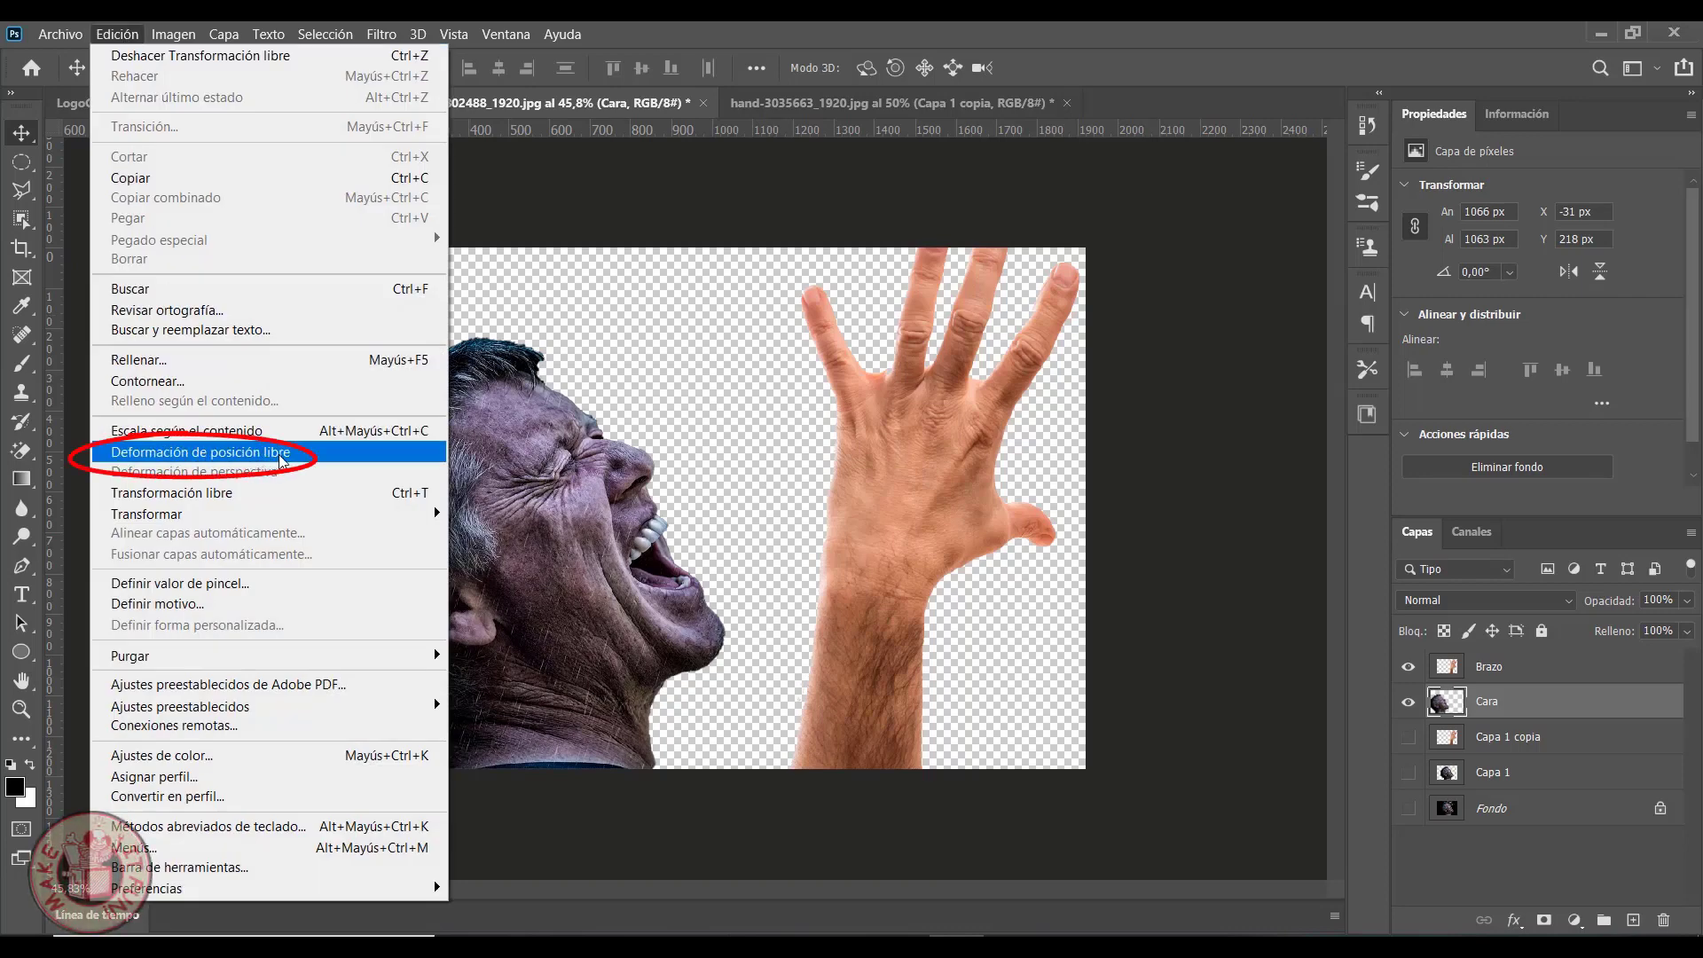
click(336, 461)
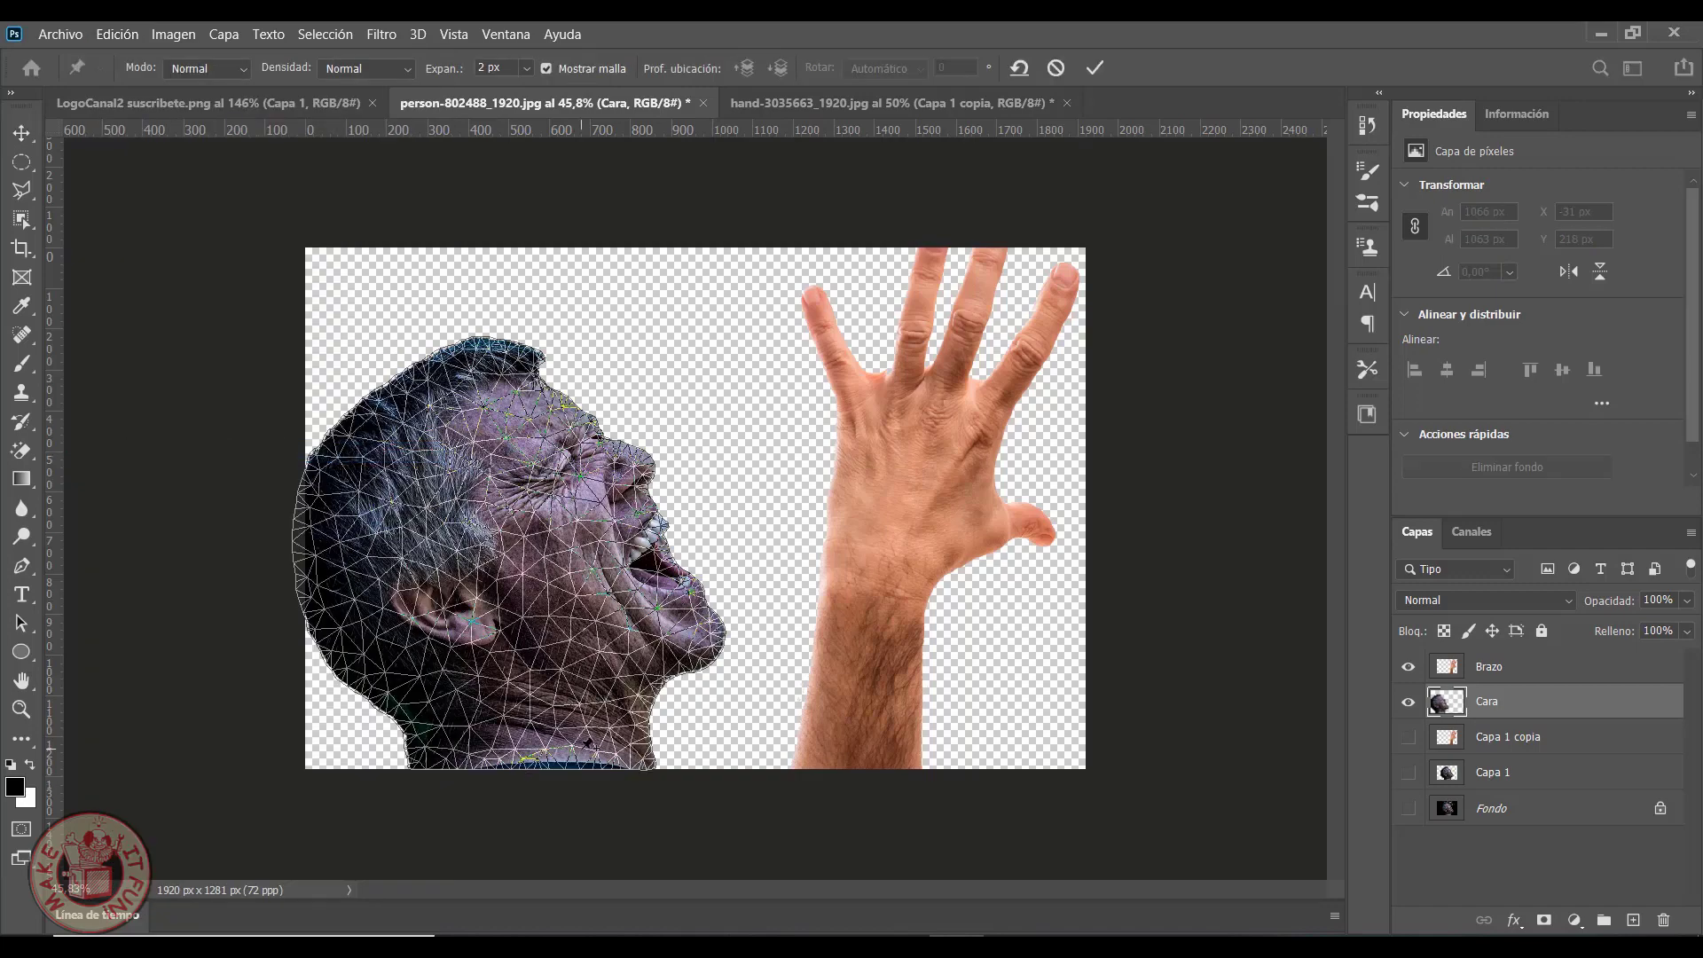
scroll(688, 541, up, 2)
scroll(687, 541, up, 1)
scroll(688, 541, up, 1)
key(alt+space)
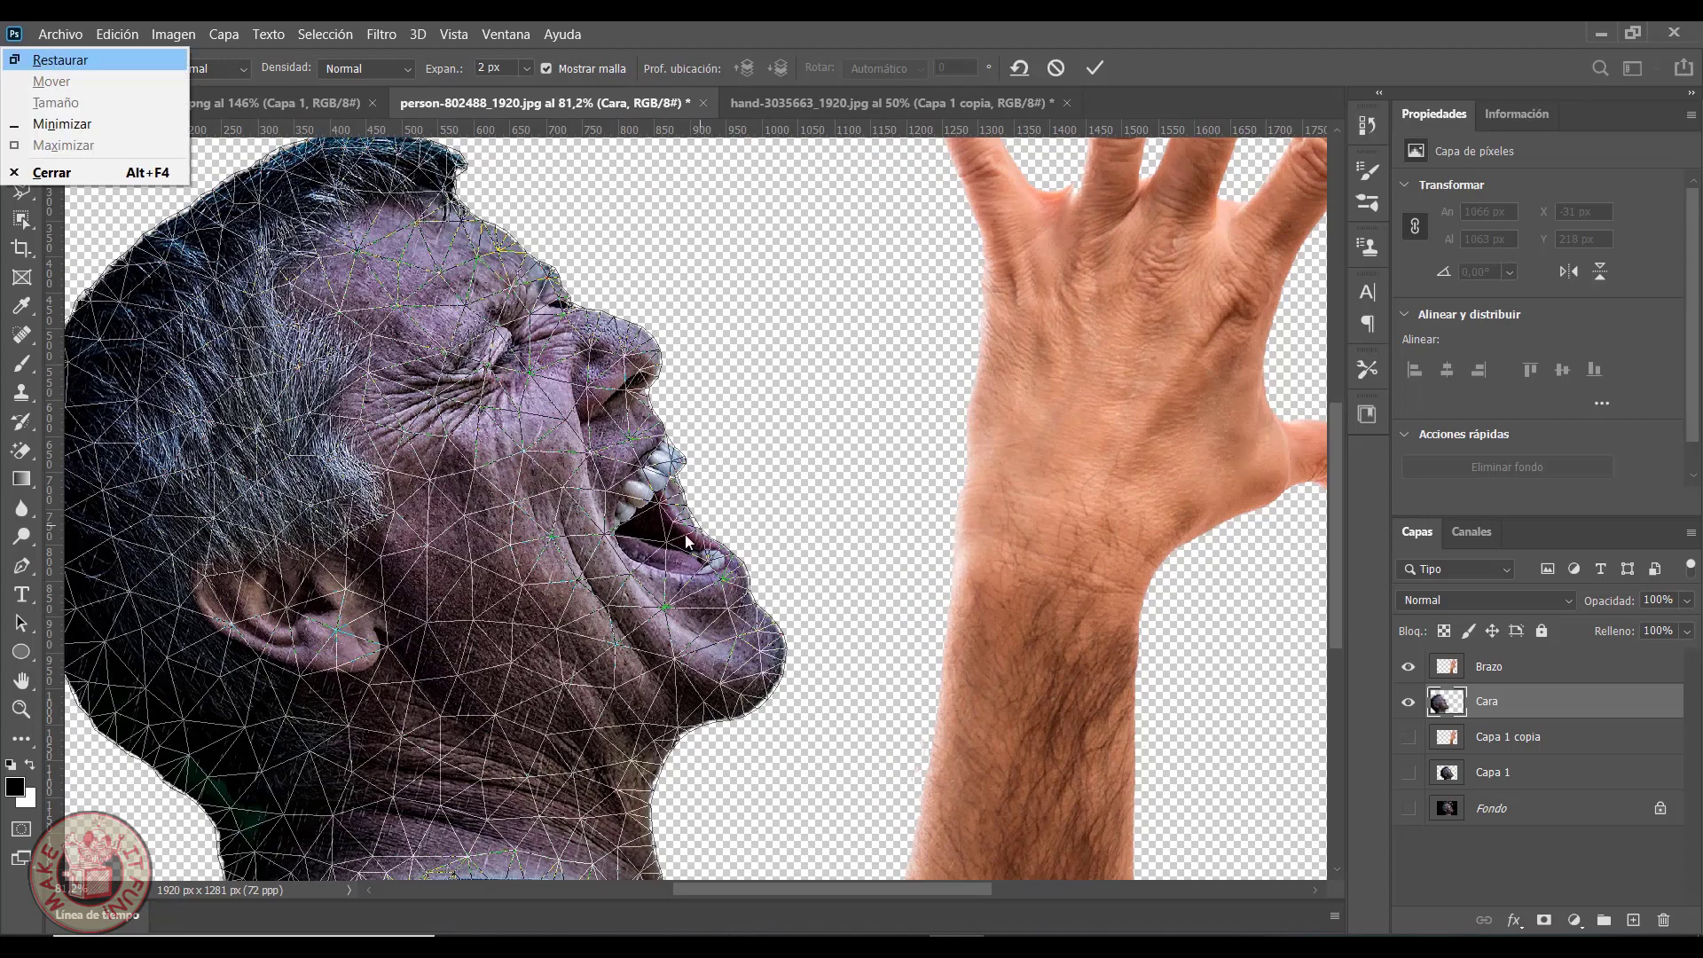
scroll(640, 557, down, 1)
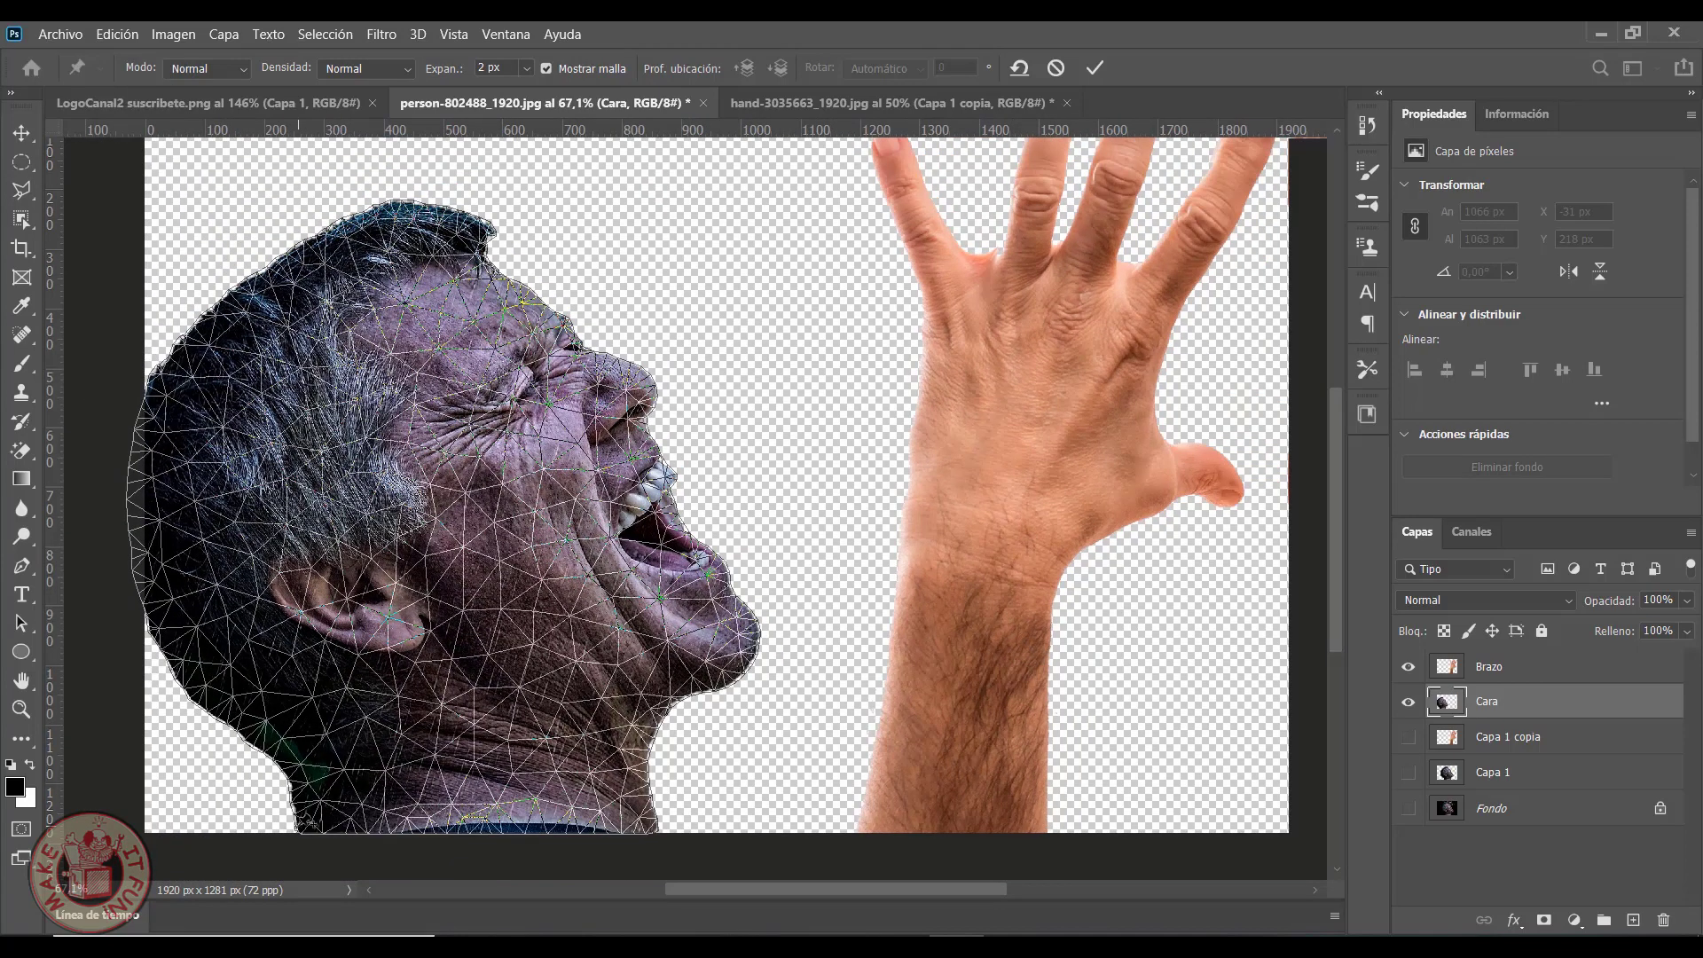
Pin the neck along its bottom edge, both sides and a central pivot point
click(311, 828)
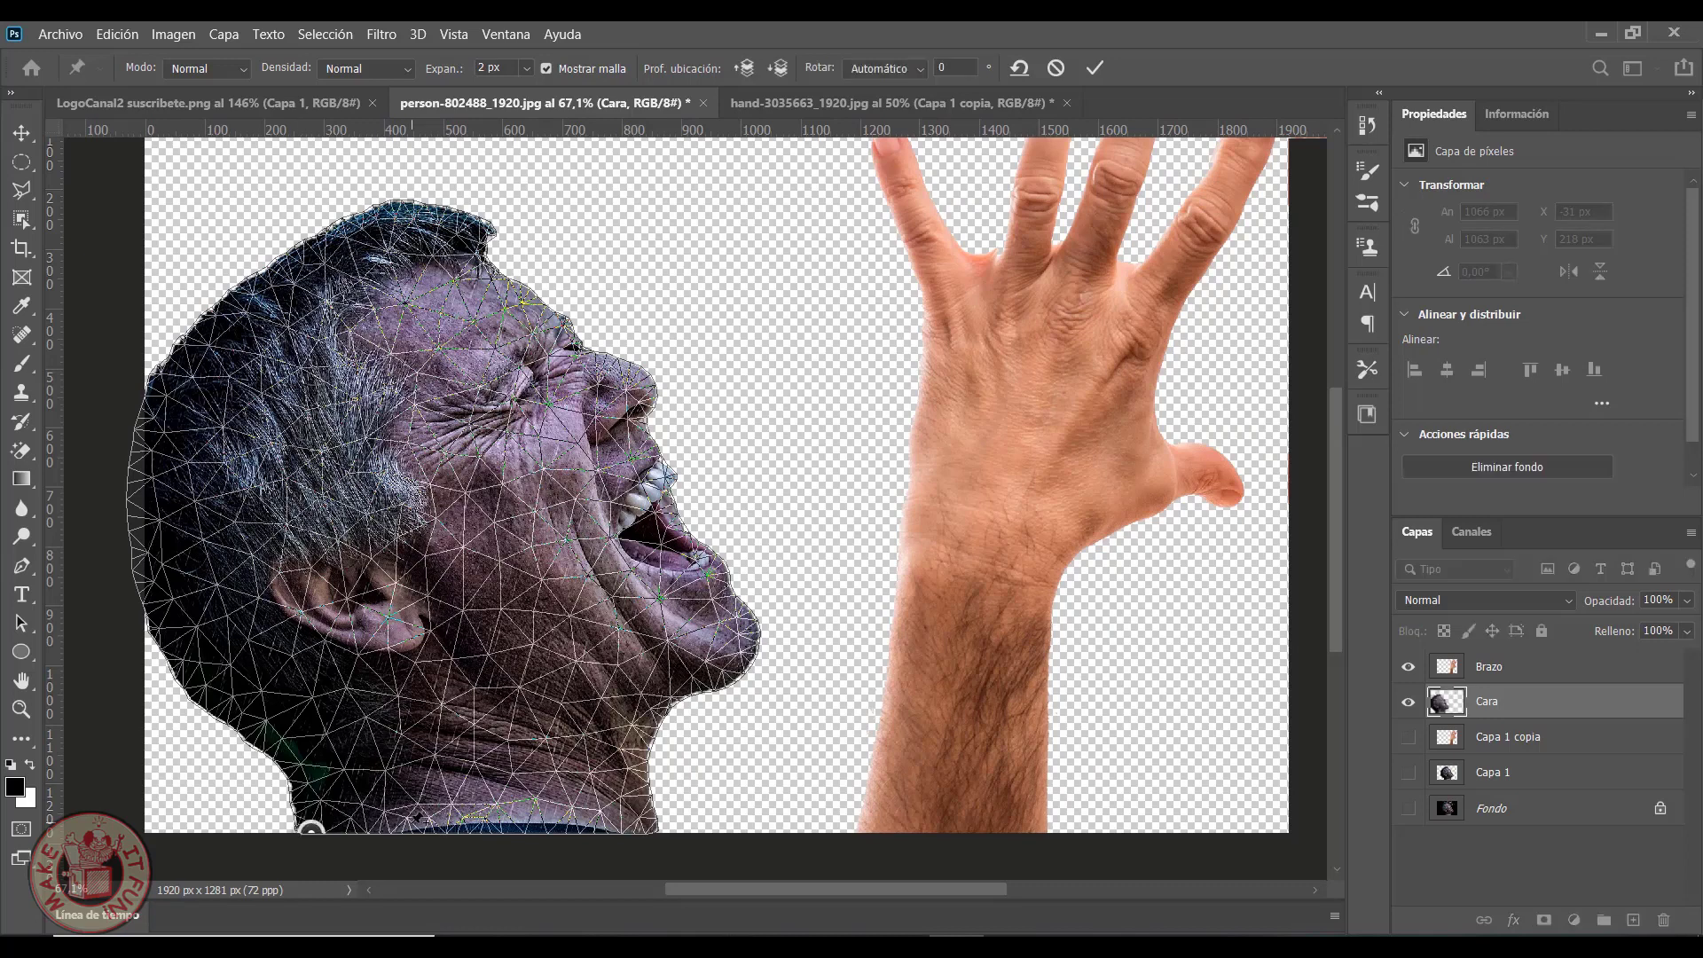
click(423, 832)
click(493, 830)
click(571, 829)
click(636, 830)
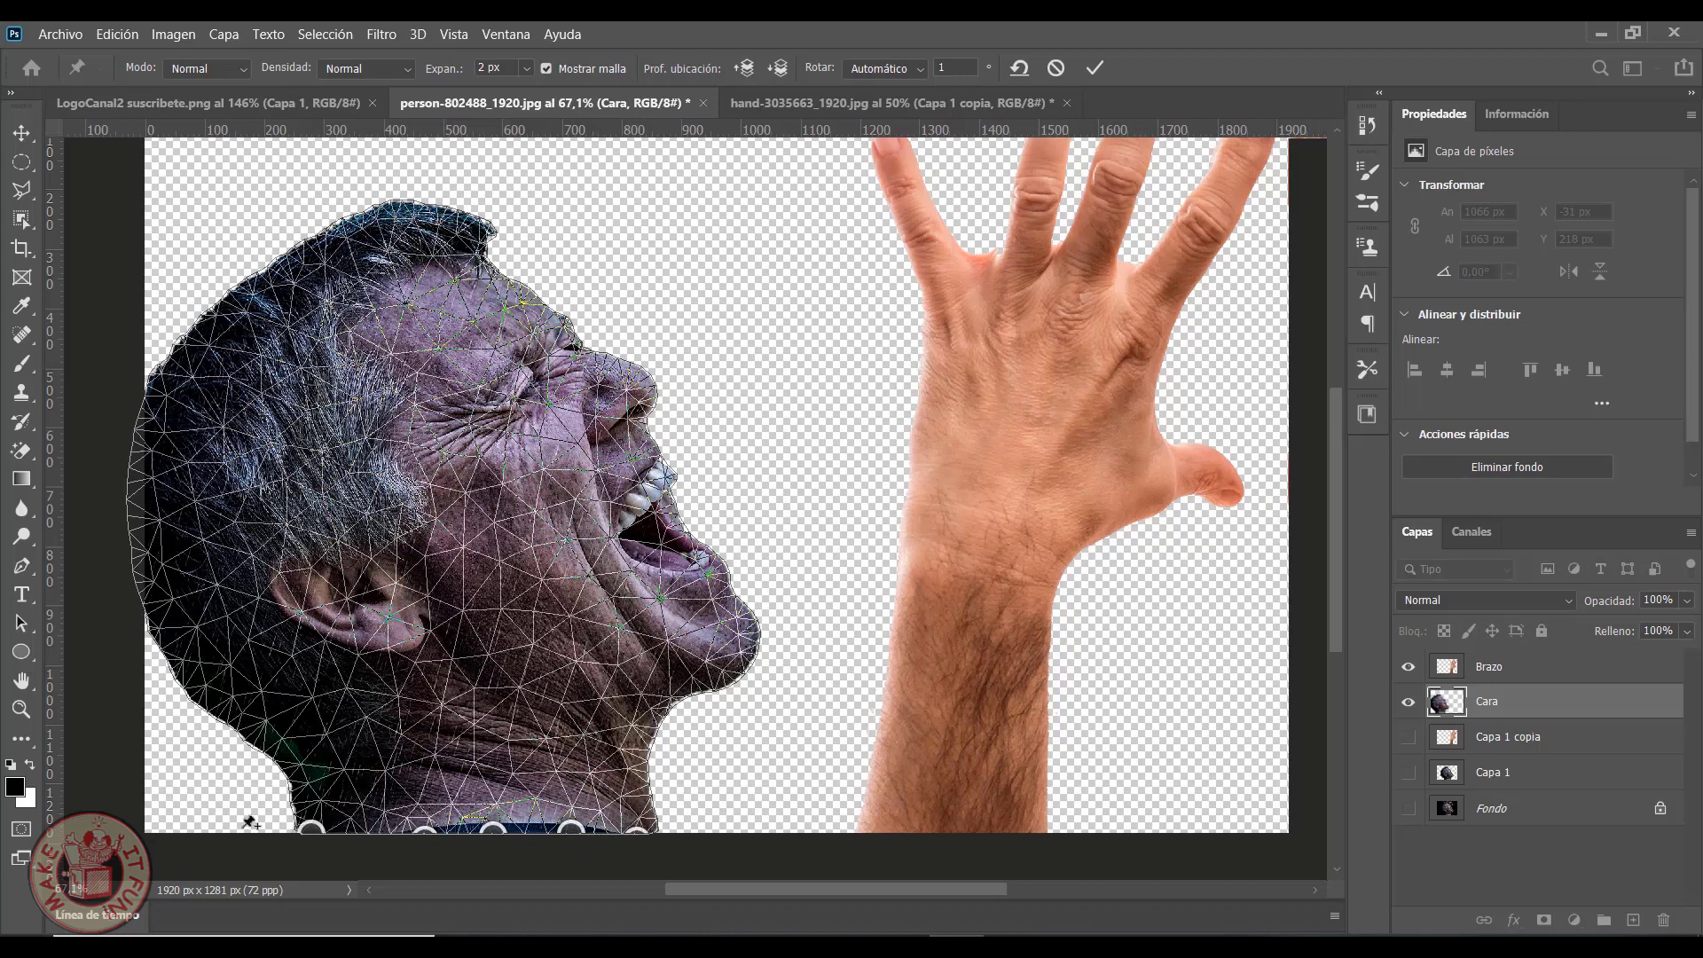
click(313, 767)
click(611, 757)
click(443, 723)
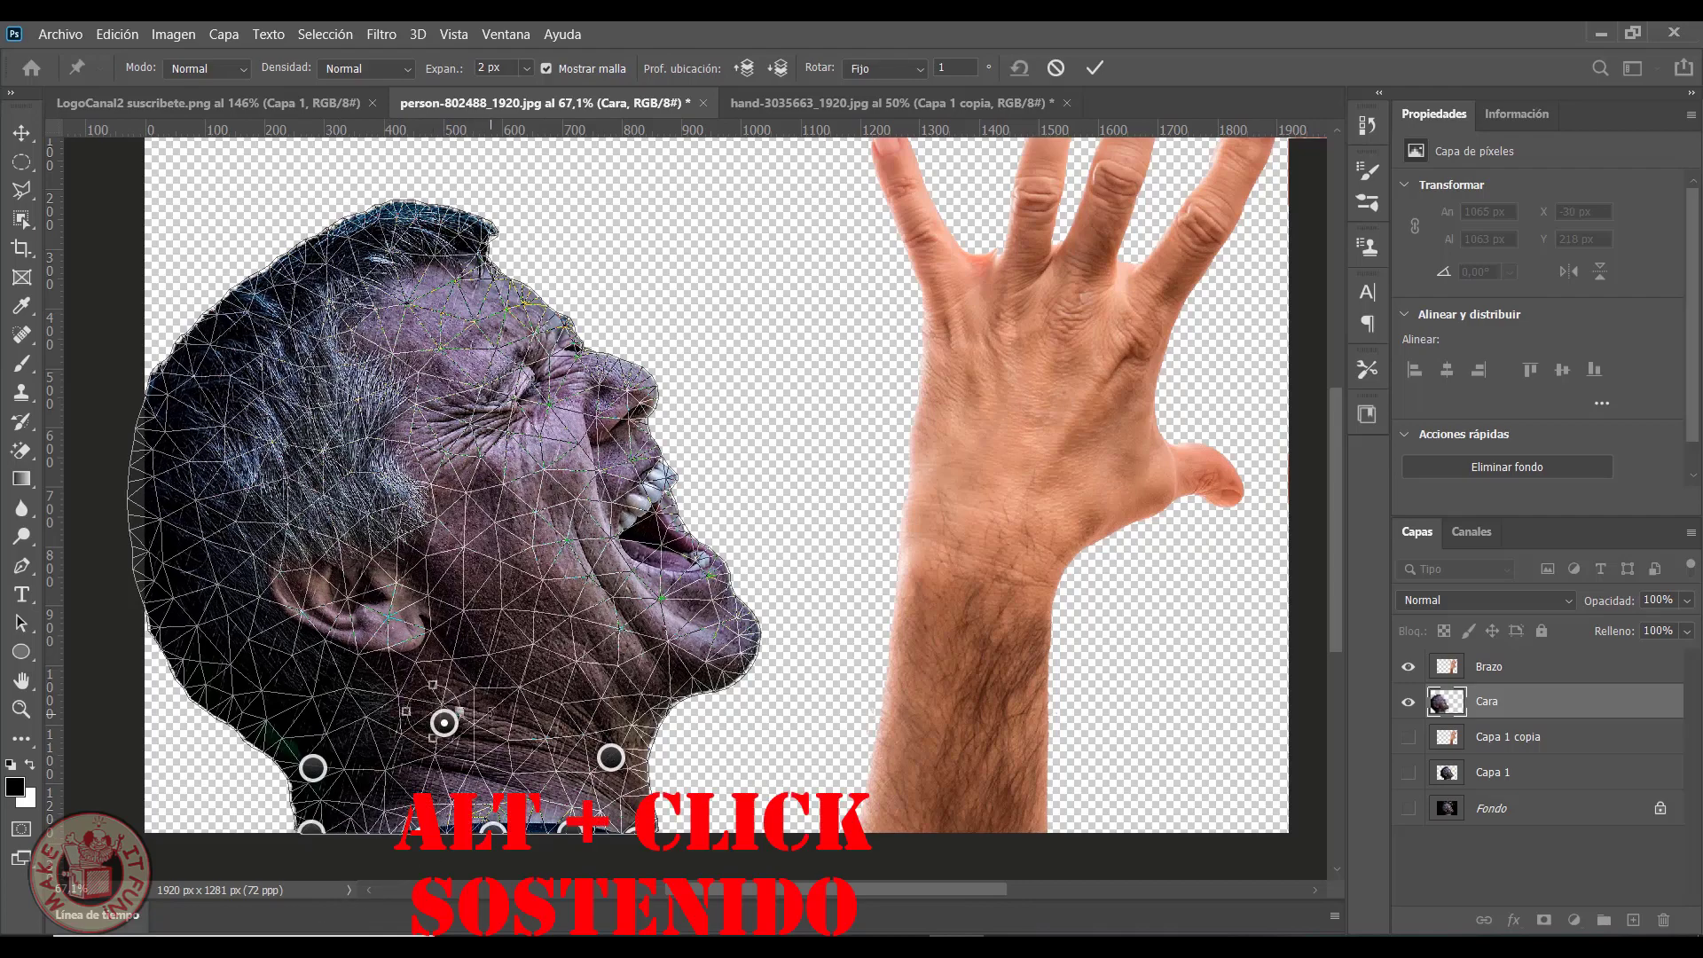
Rotate the head back about -133° around the neck pin and commit the warp
drag(470, 723, 426, 676)
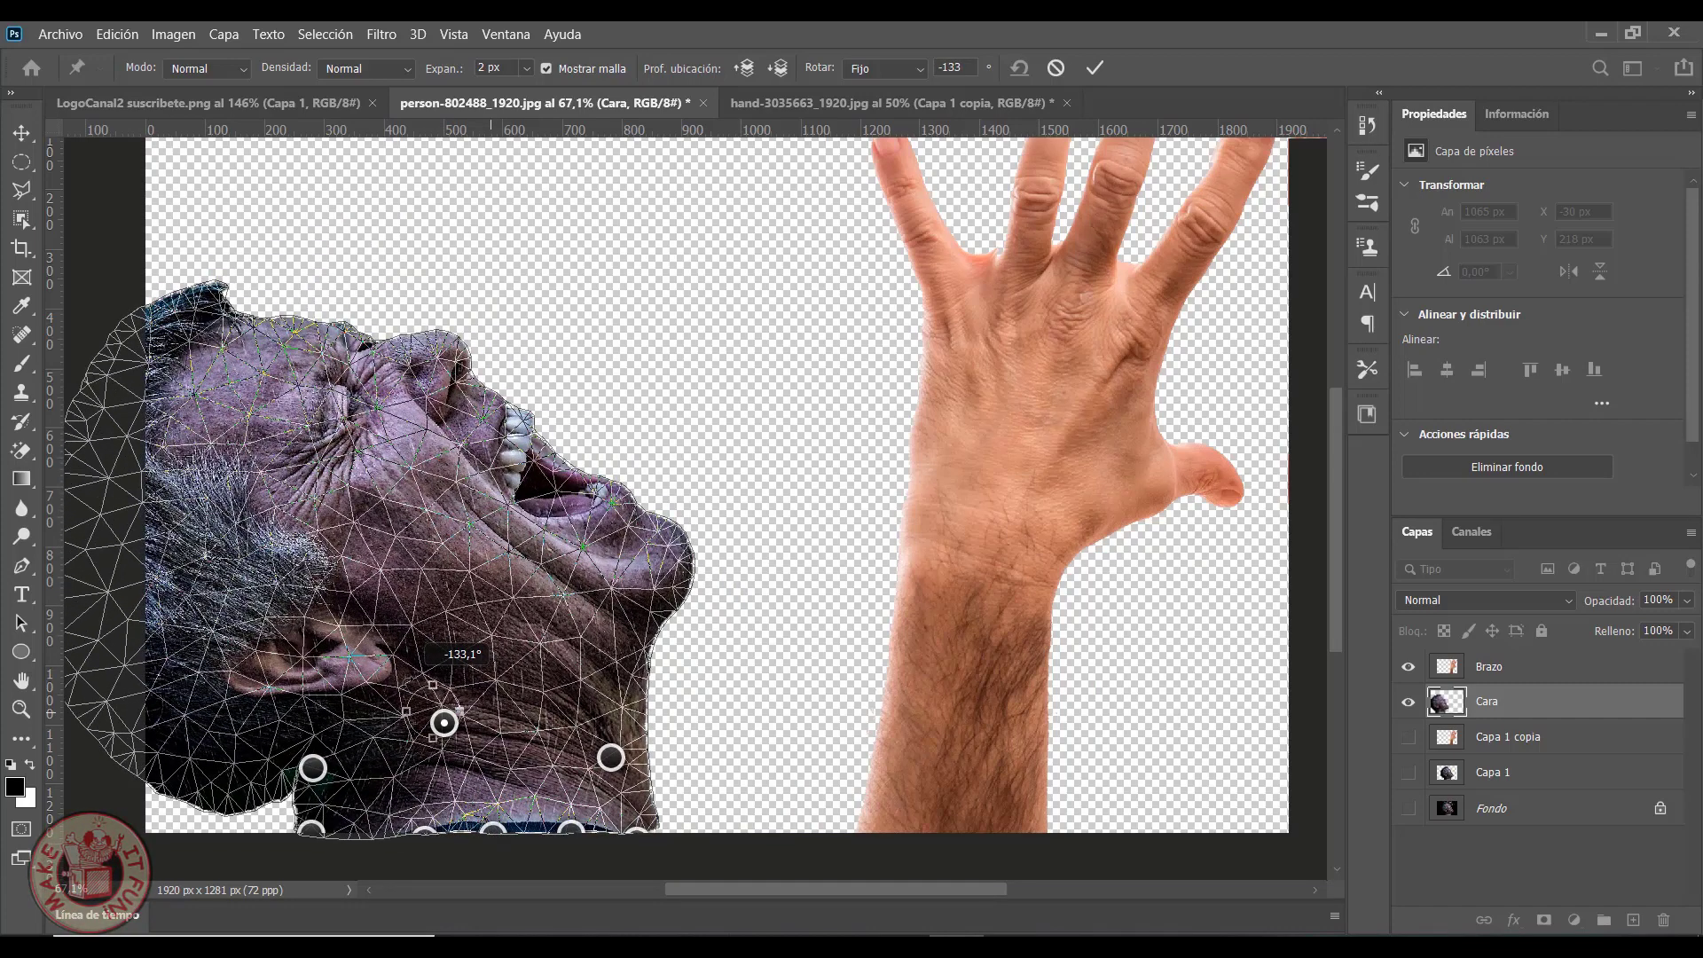
drag(433, 710, 433, 711)
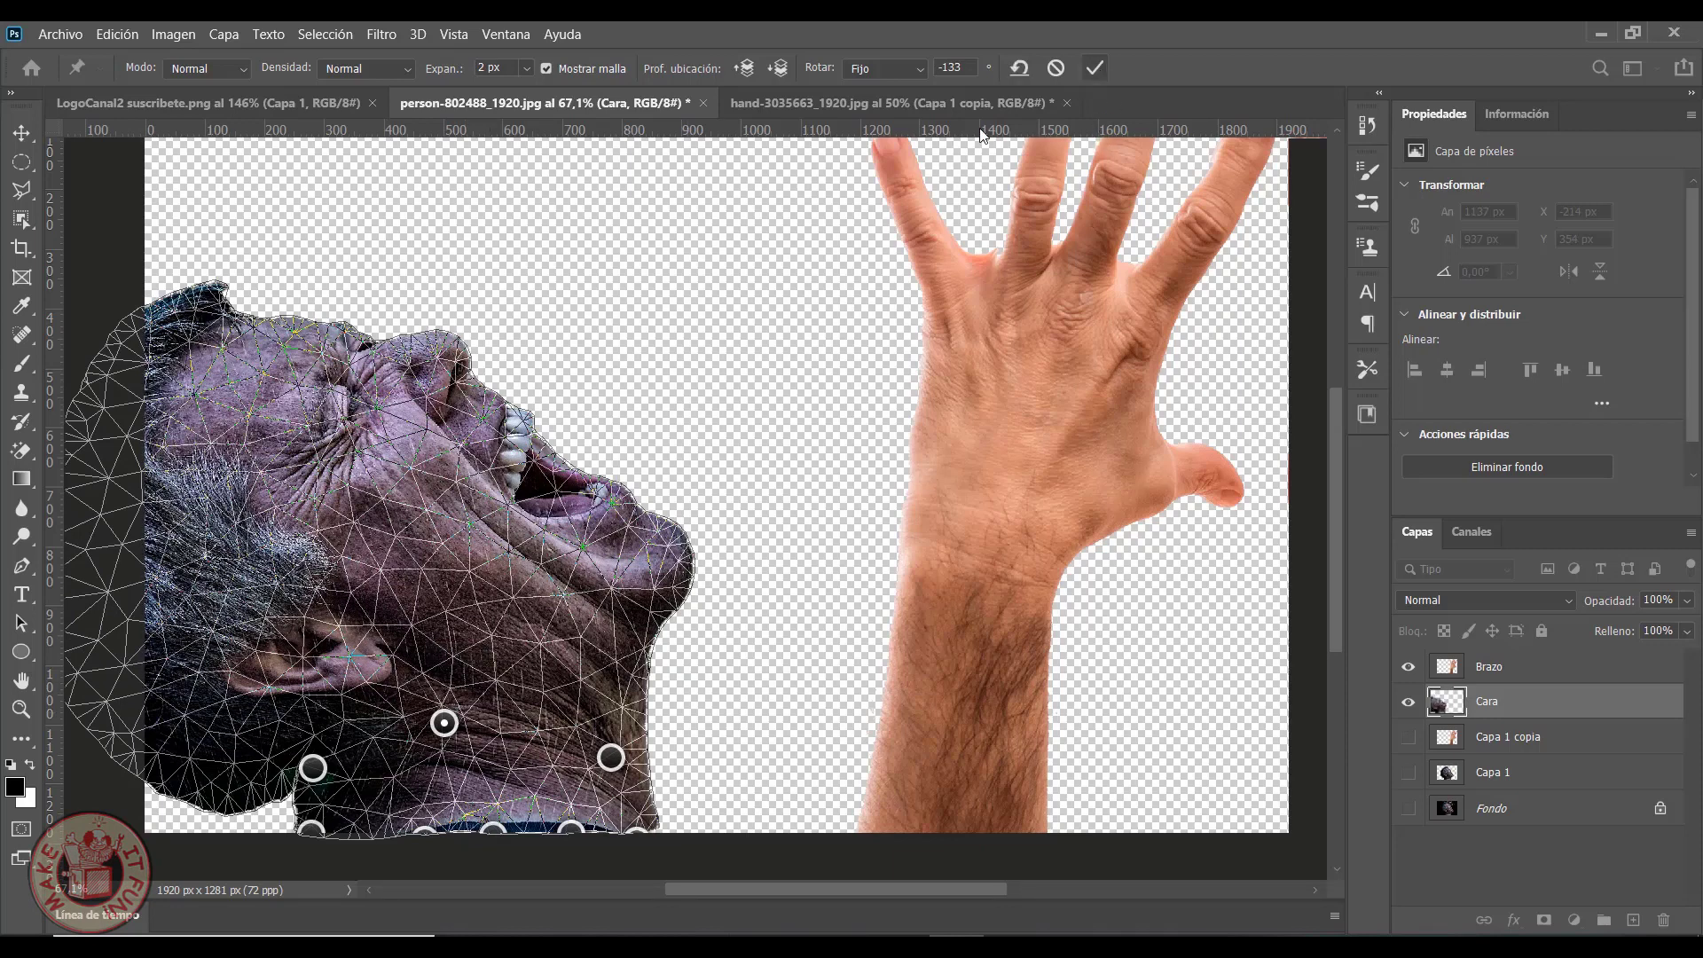
click(1096, 68)
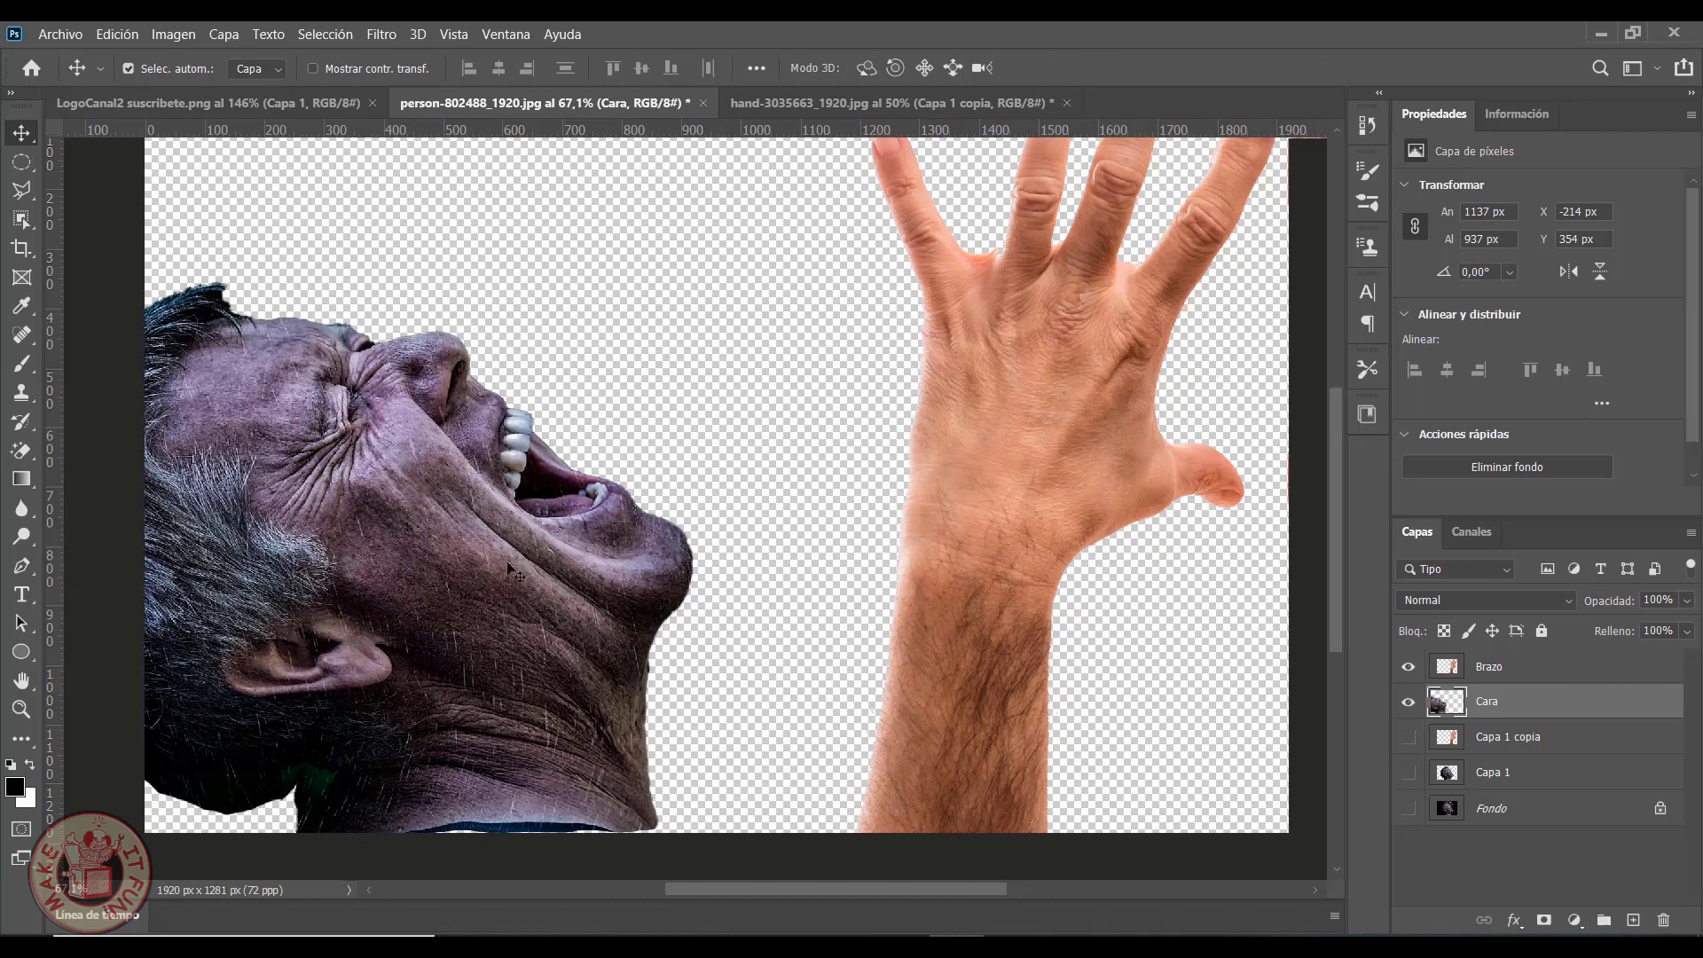
Shift the tilted Cara head to the right and sample dark skin as the clone source
drag(482, 554, 548, 568)
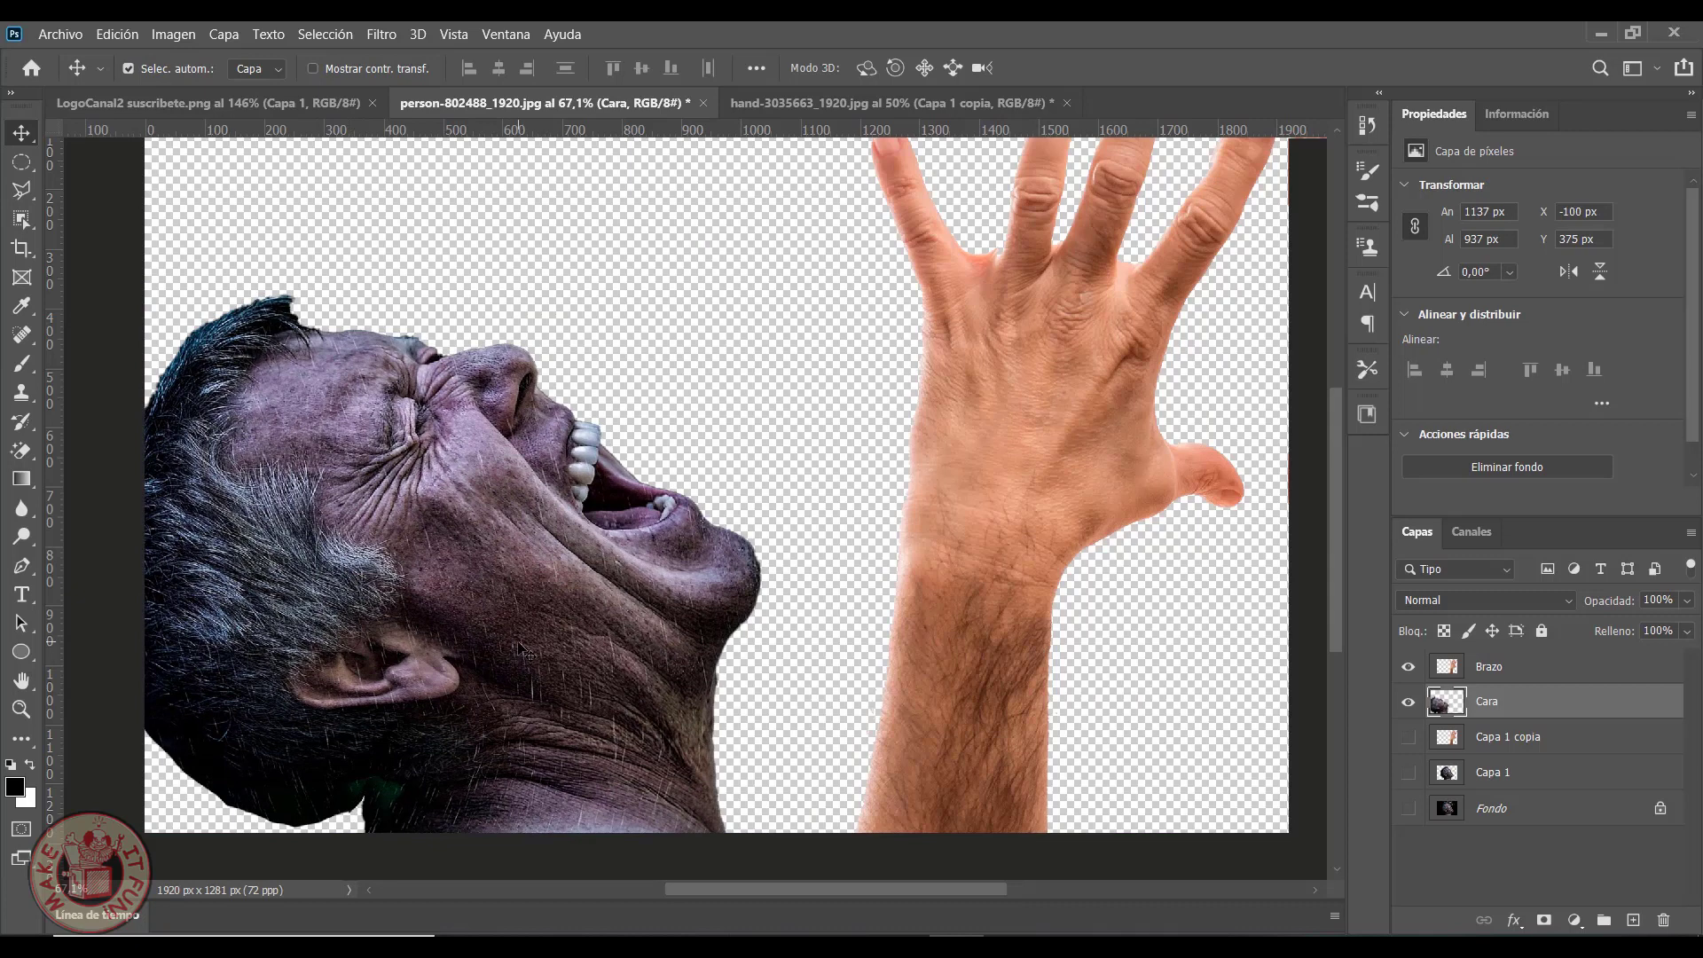
click(21, 396)
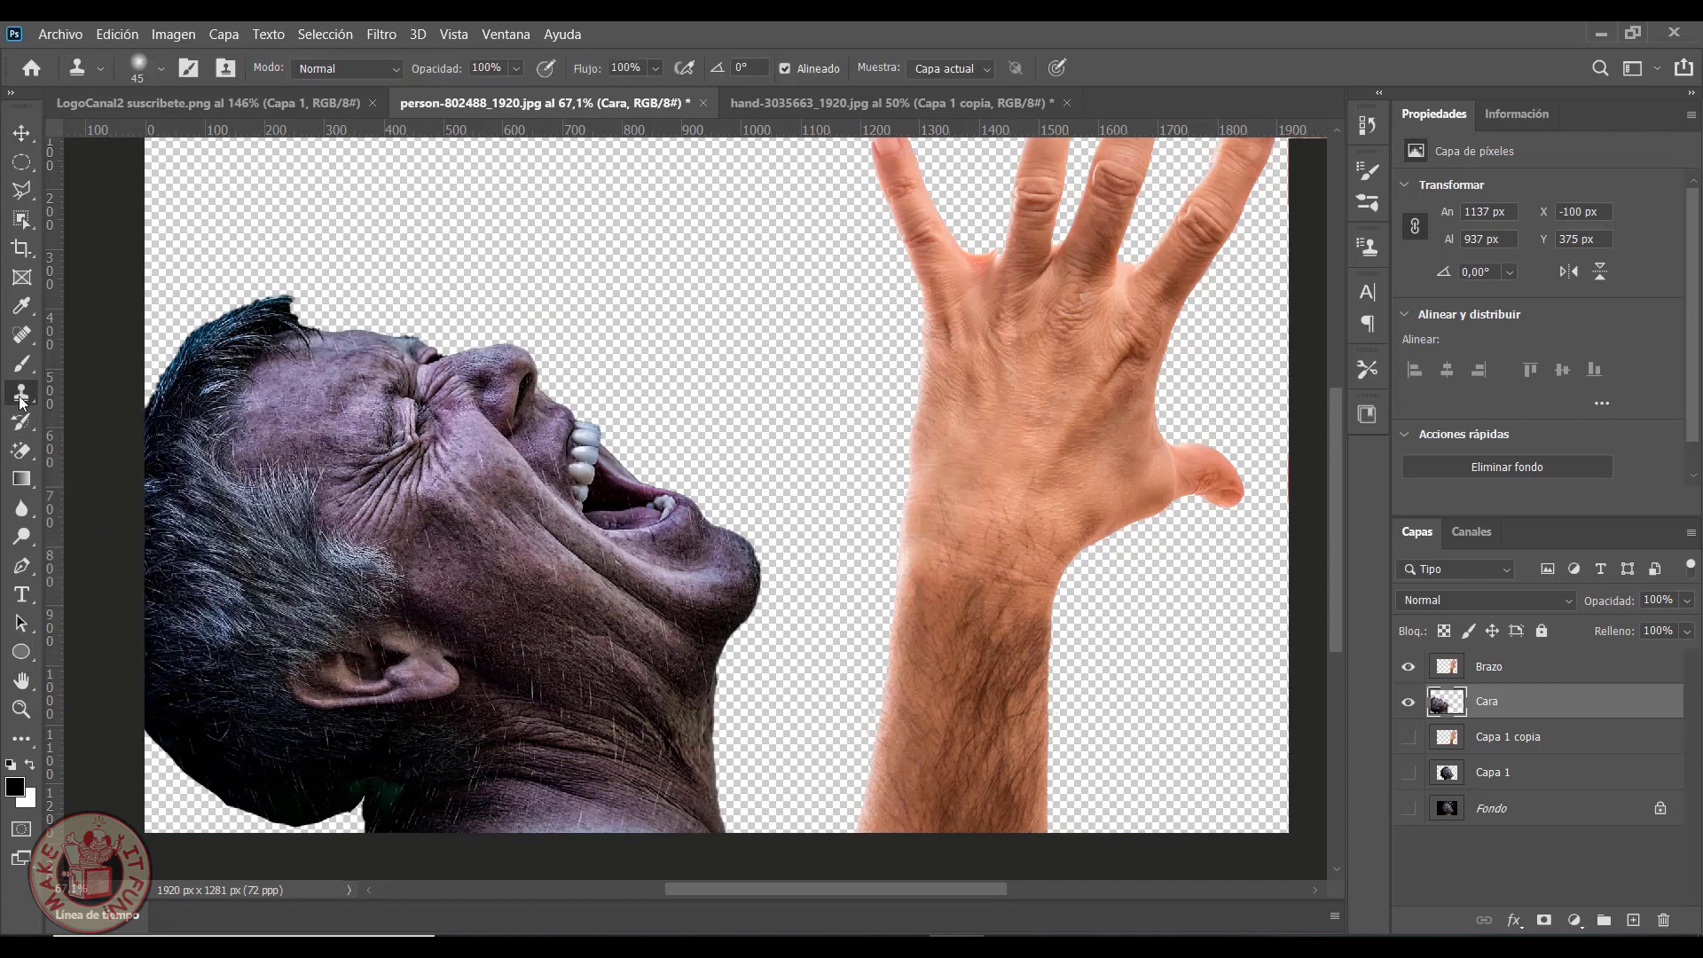
alt+click(336, 775)
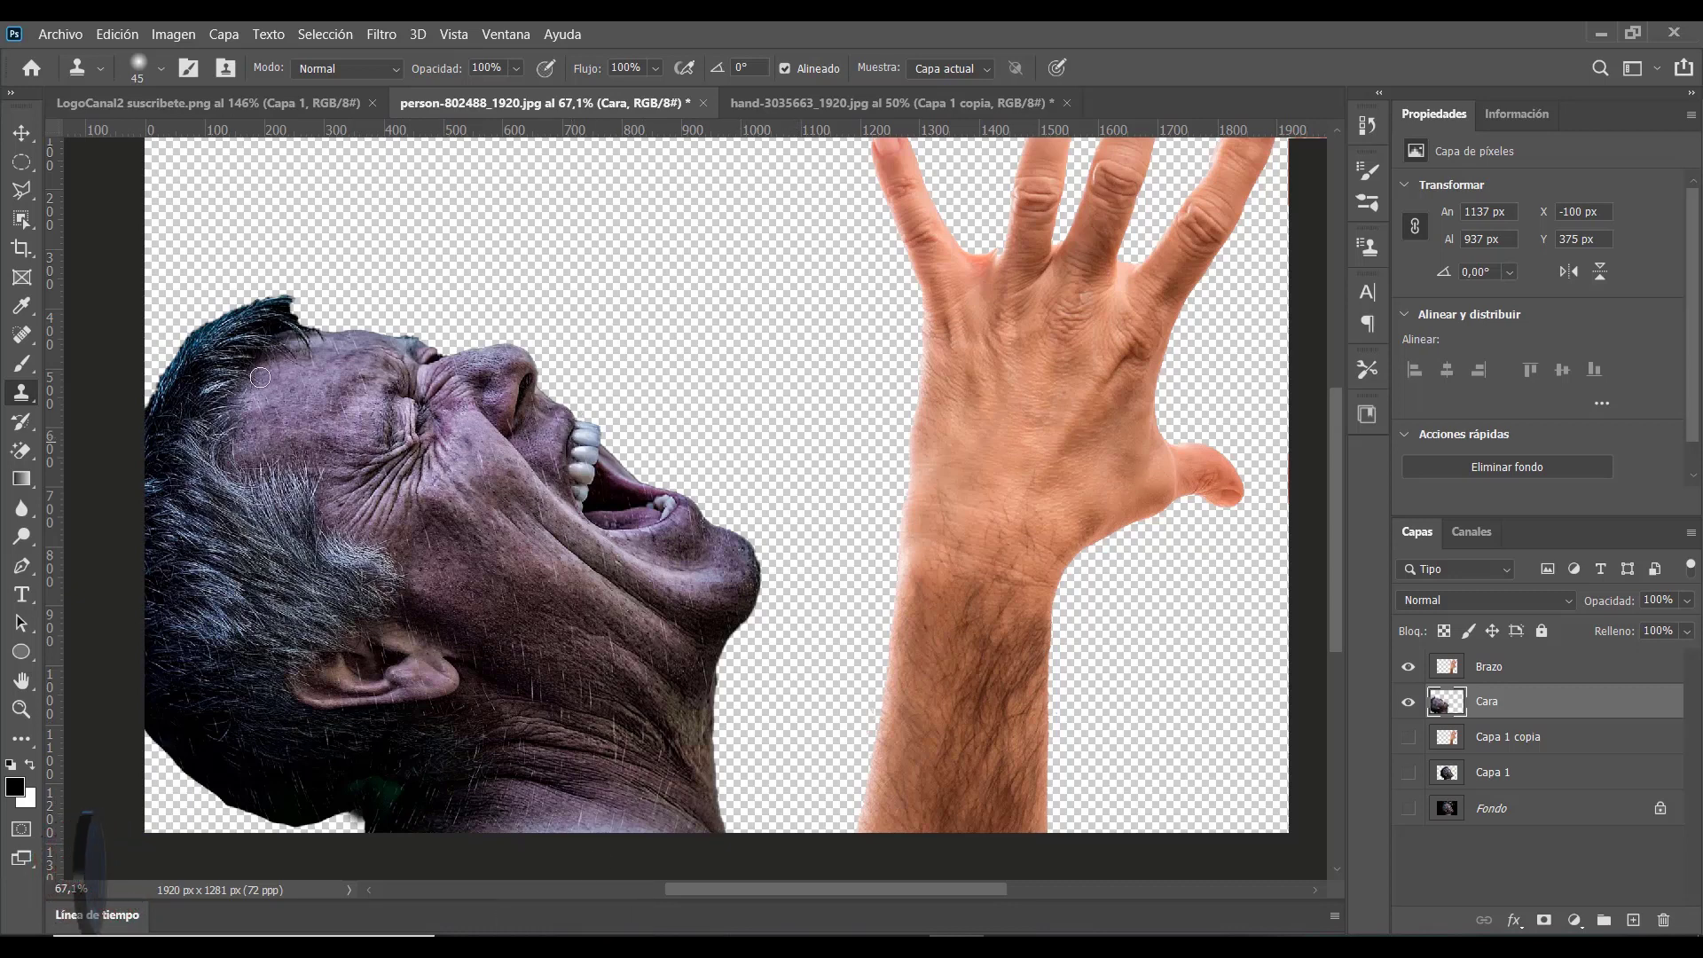
Clone dark skin over the light gaps at the jaw's lower edge with a hard round brush
click(160, 69)
click(124, 365)
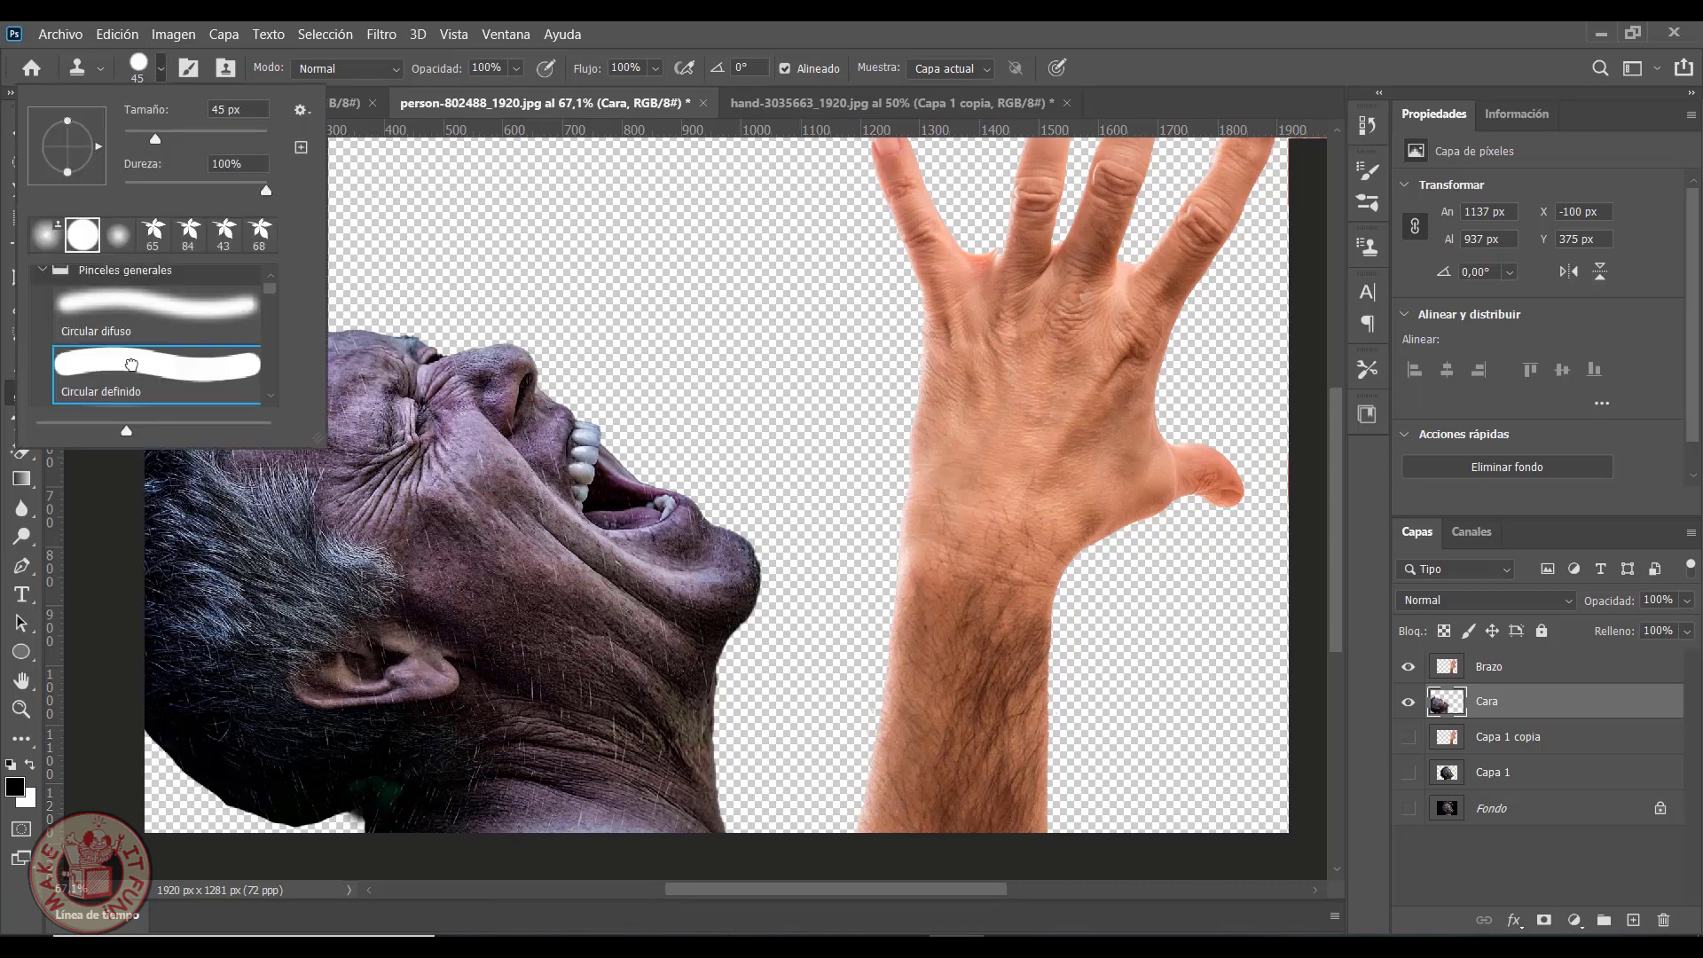
click(692, 51)
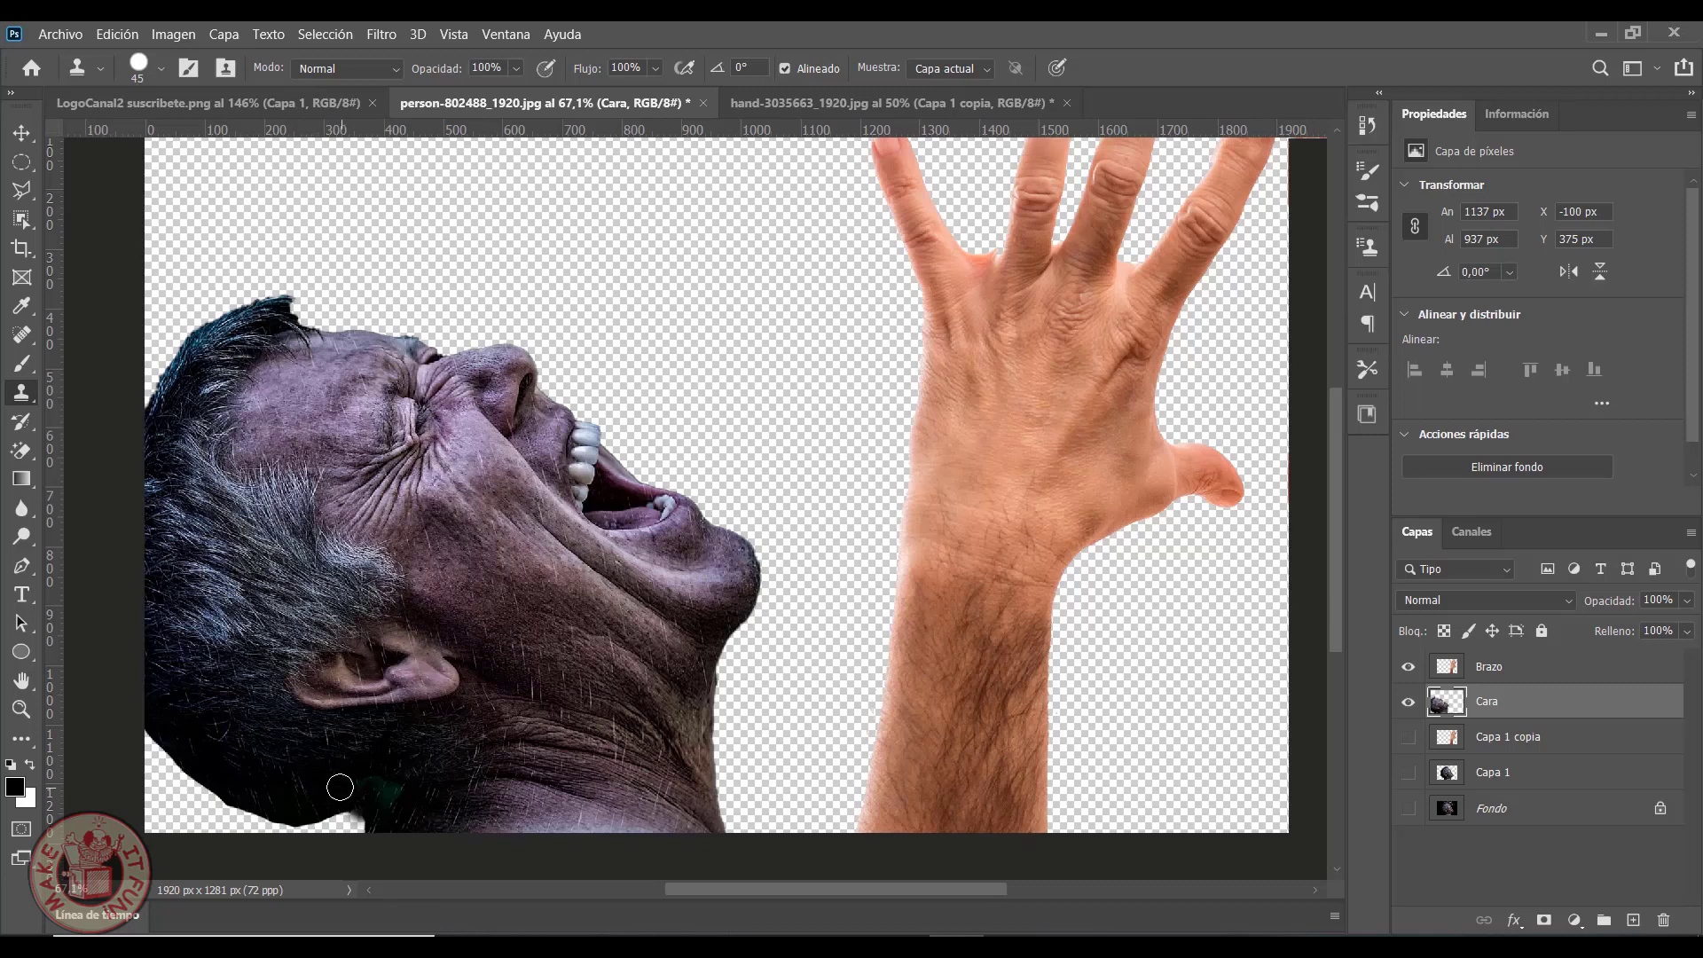
alt+click(311, 795)
click(282, 802)
Move the Cara head slightly left and down with the Move tool
click(21, 132)
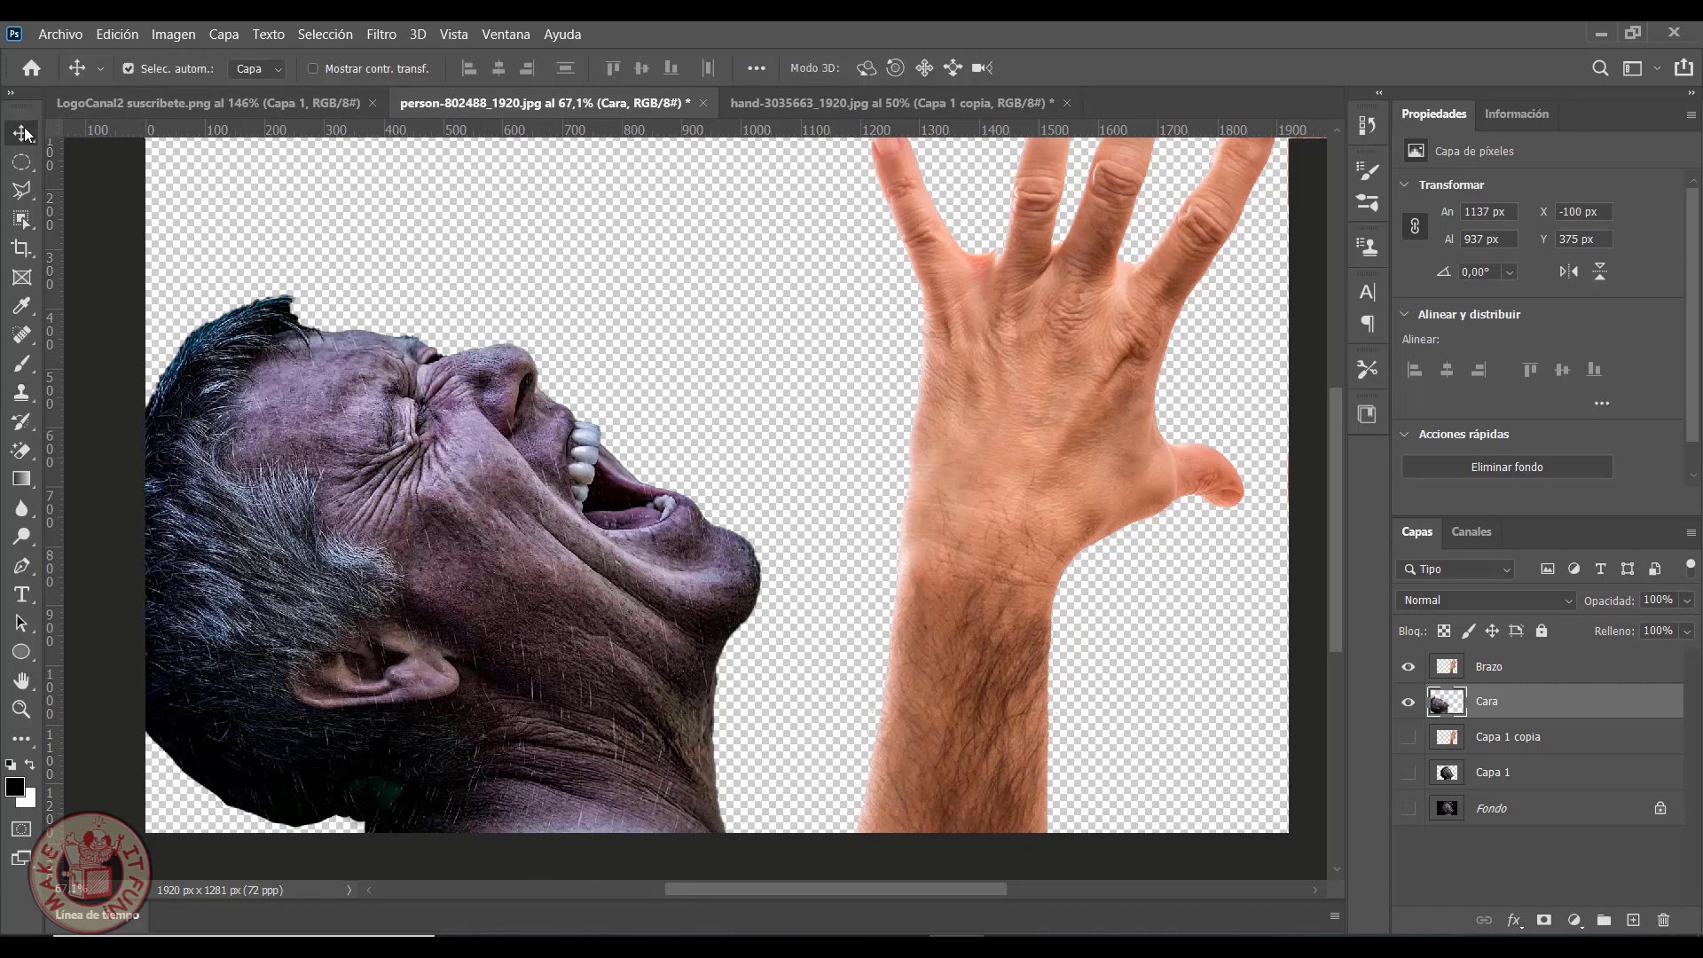
drag(505, 580, 538, 559)
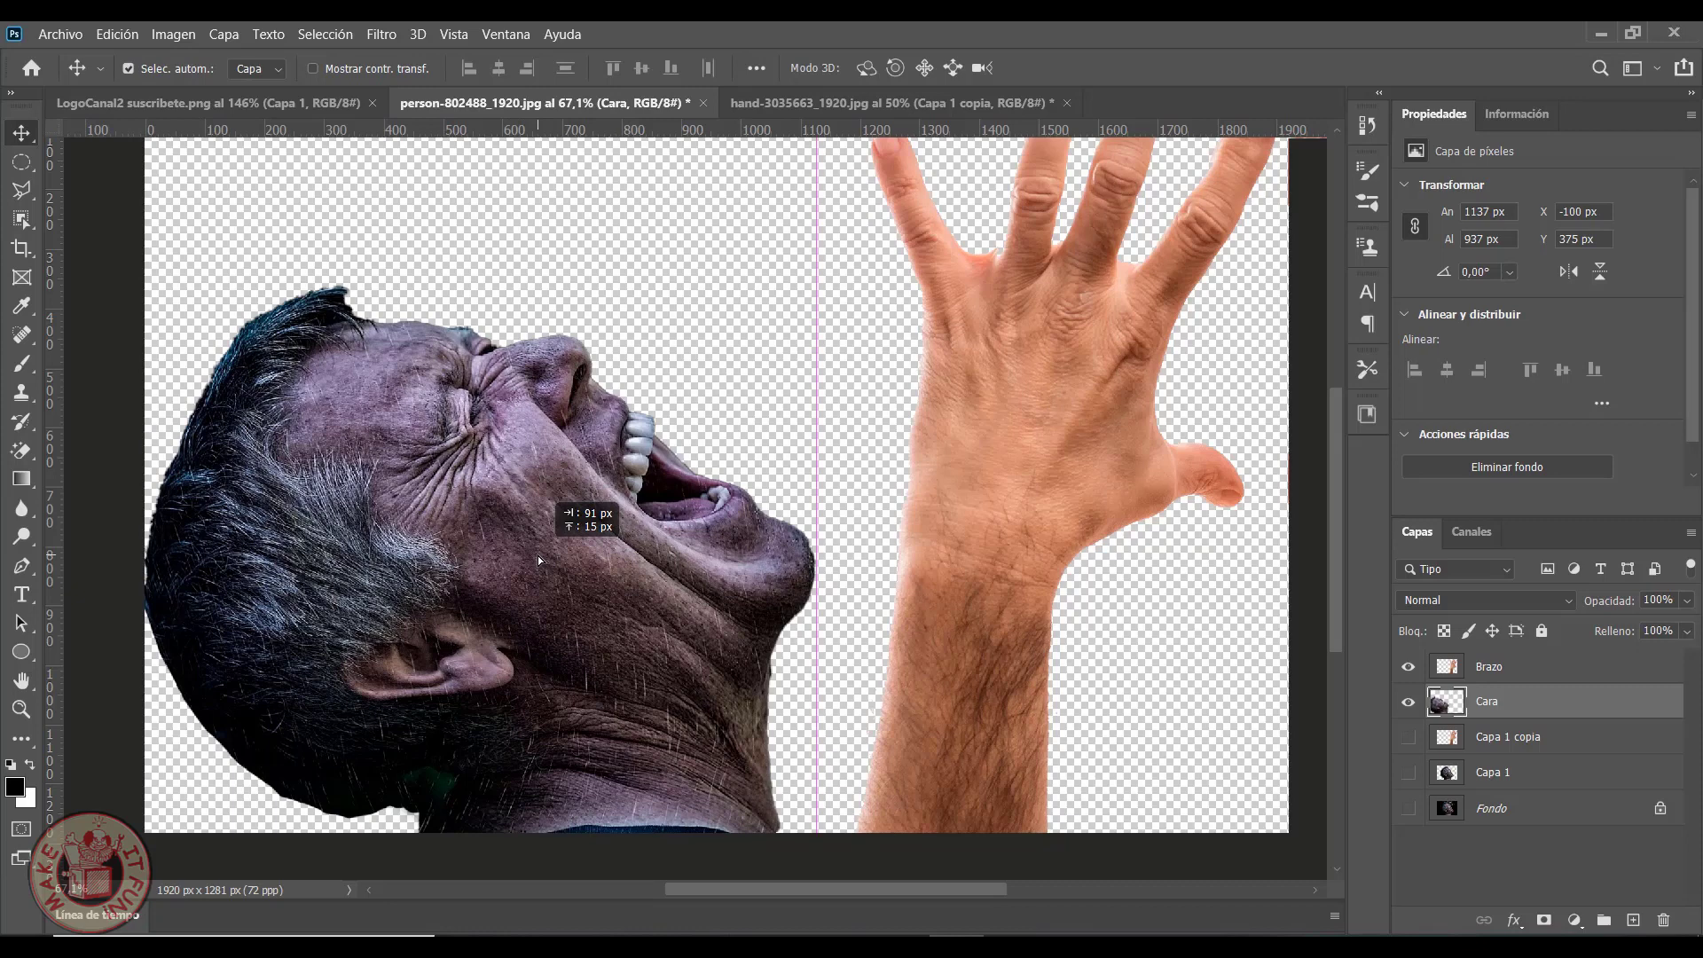
drag(539, 560, 527, 533)
Free-transform the head down to about 89% and place it beside the raised hand
key(ctrl+t)
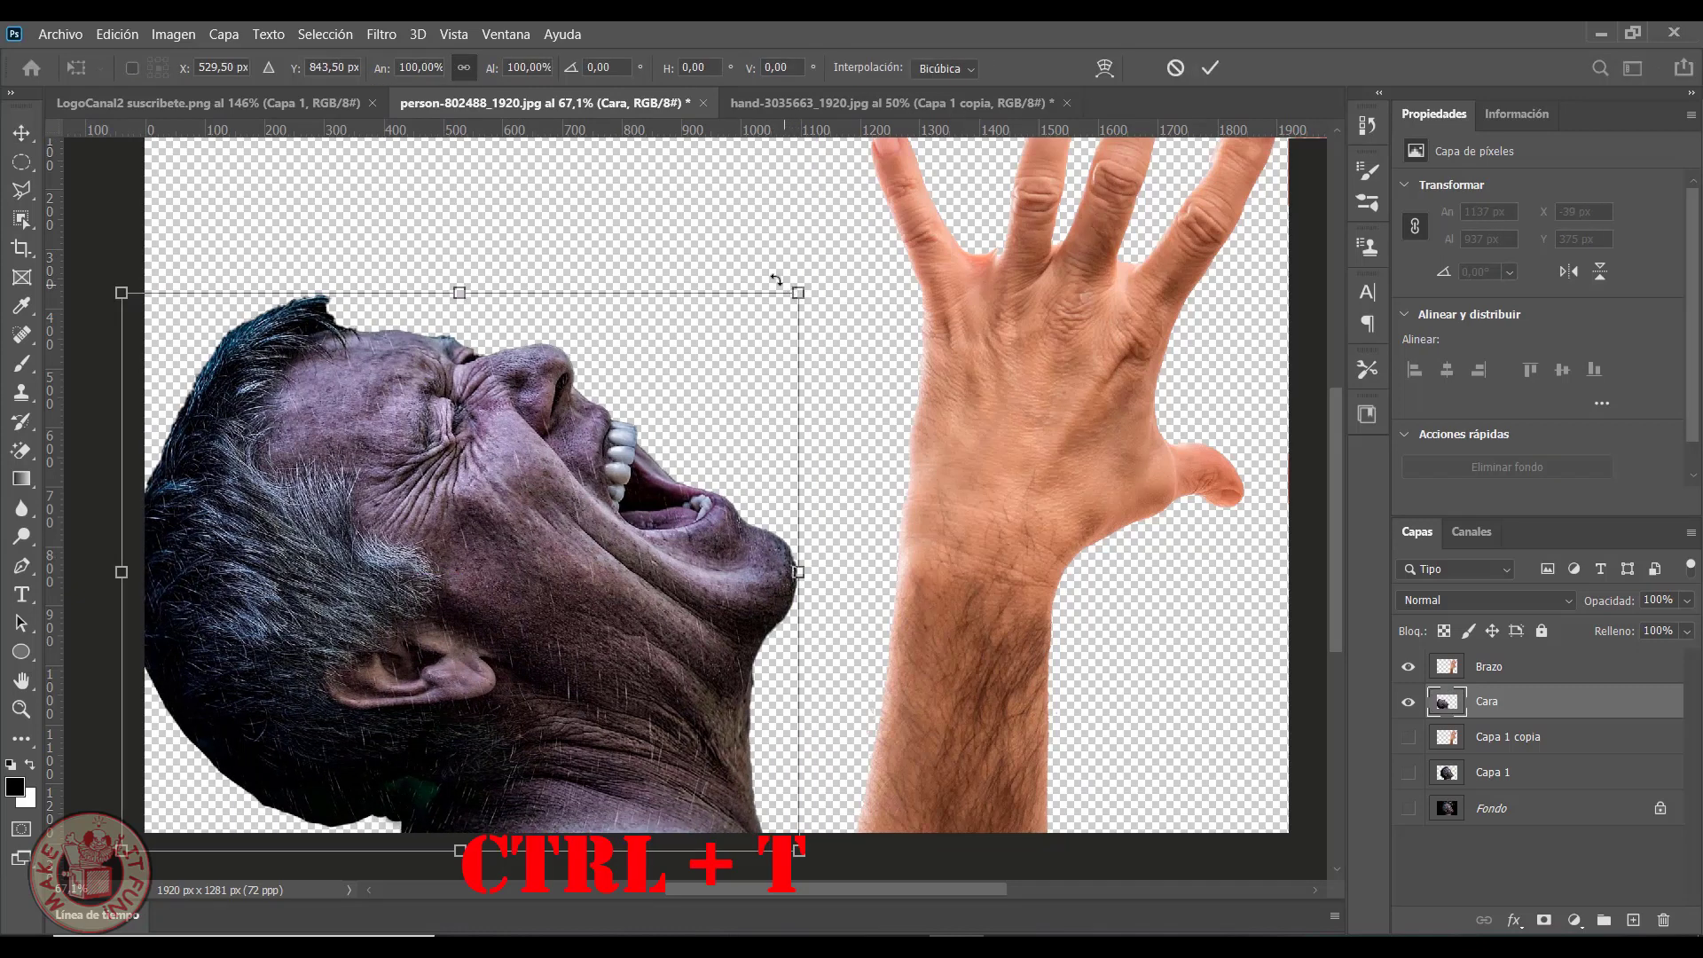
scroll(775, 280, down, 2)
scroll(779, 286, down, 1)
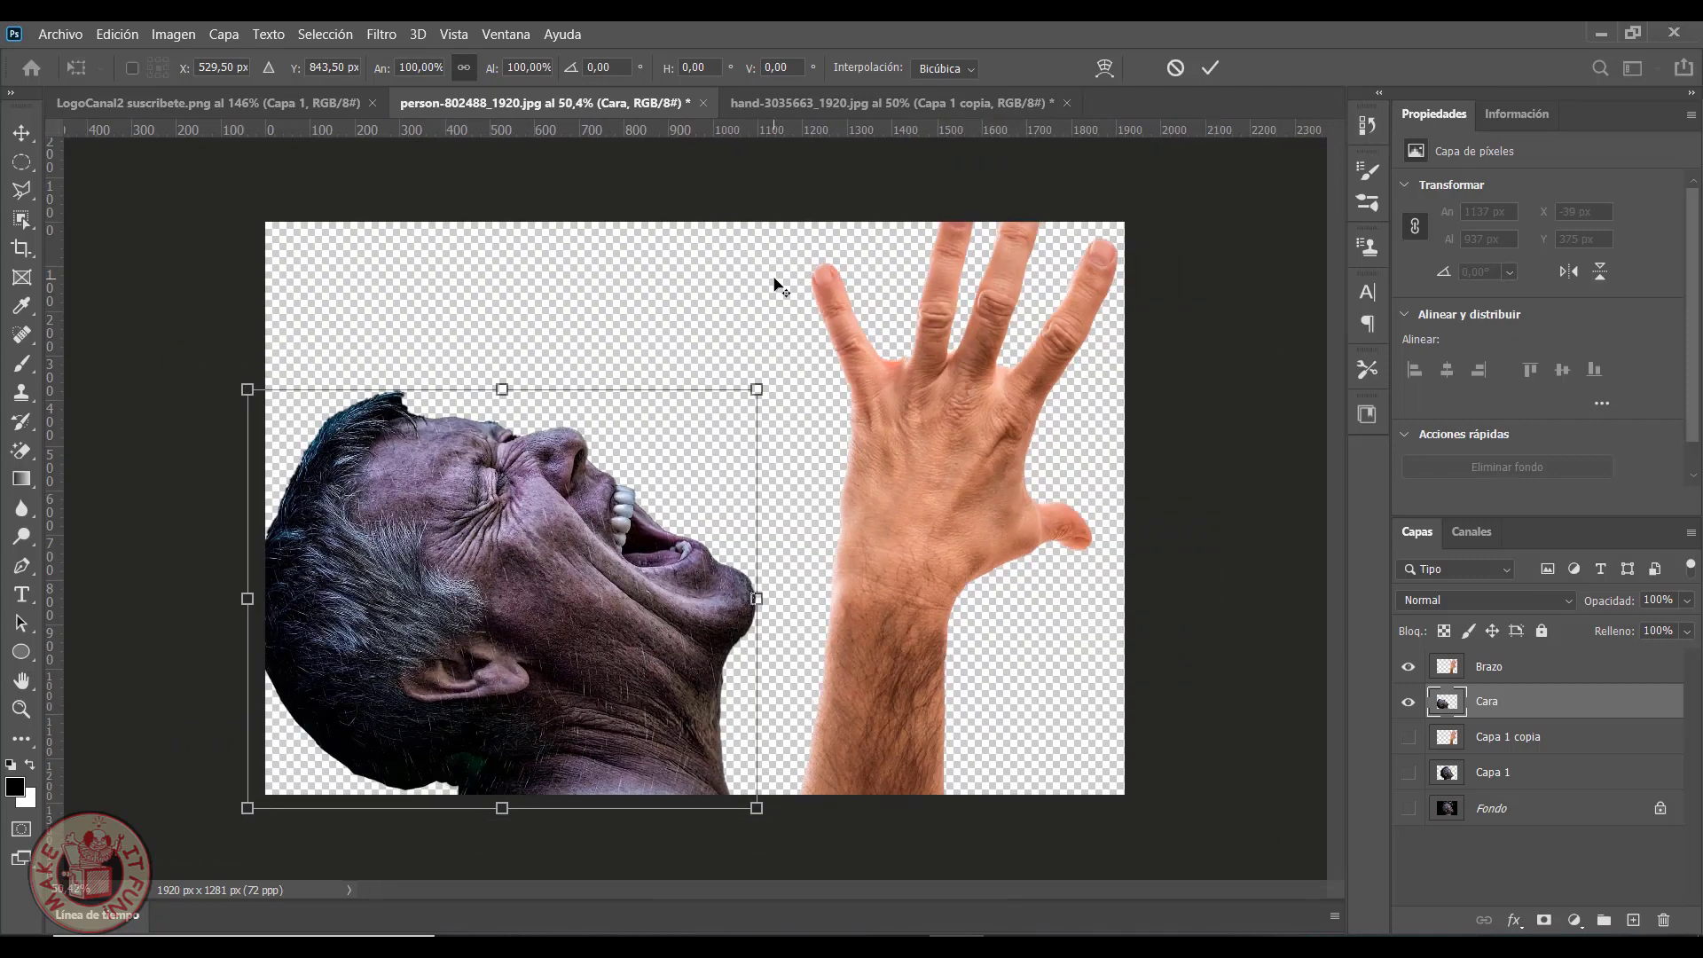
drag(757, 389, 742, 402)
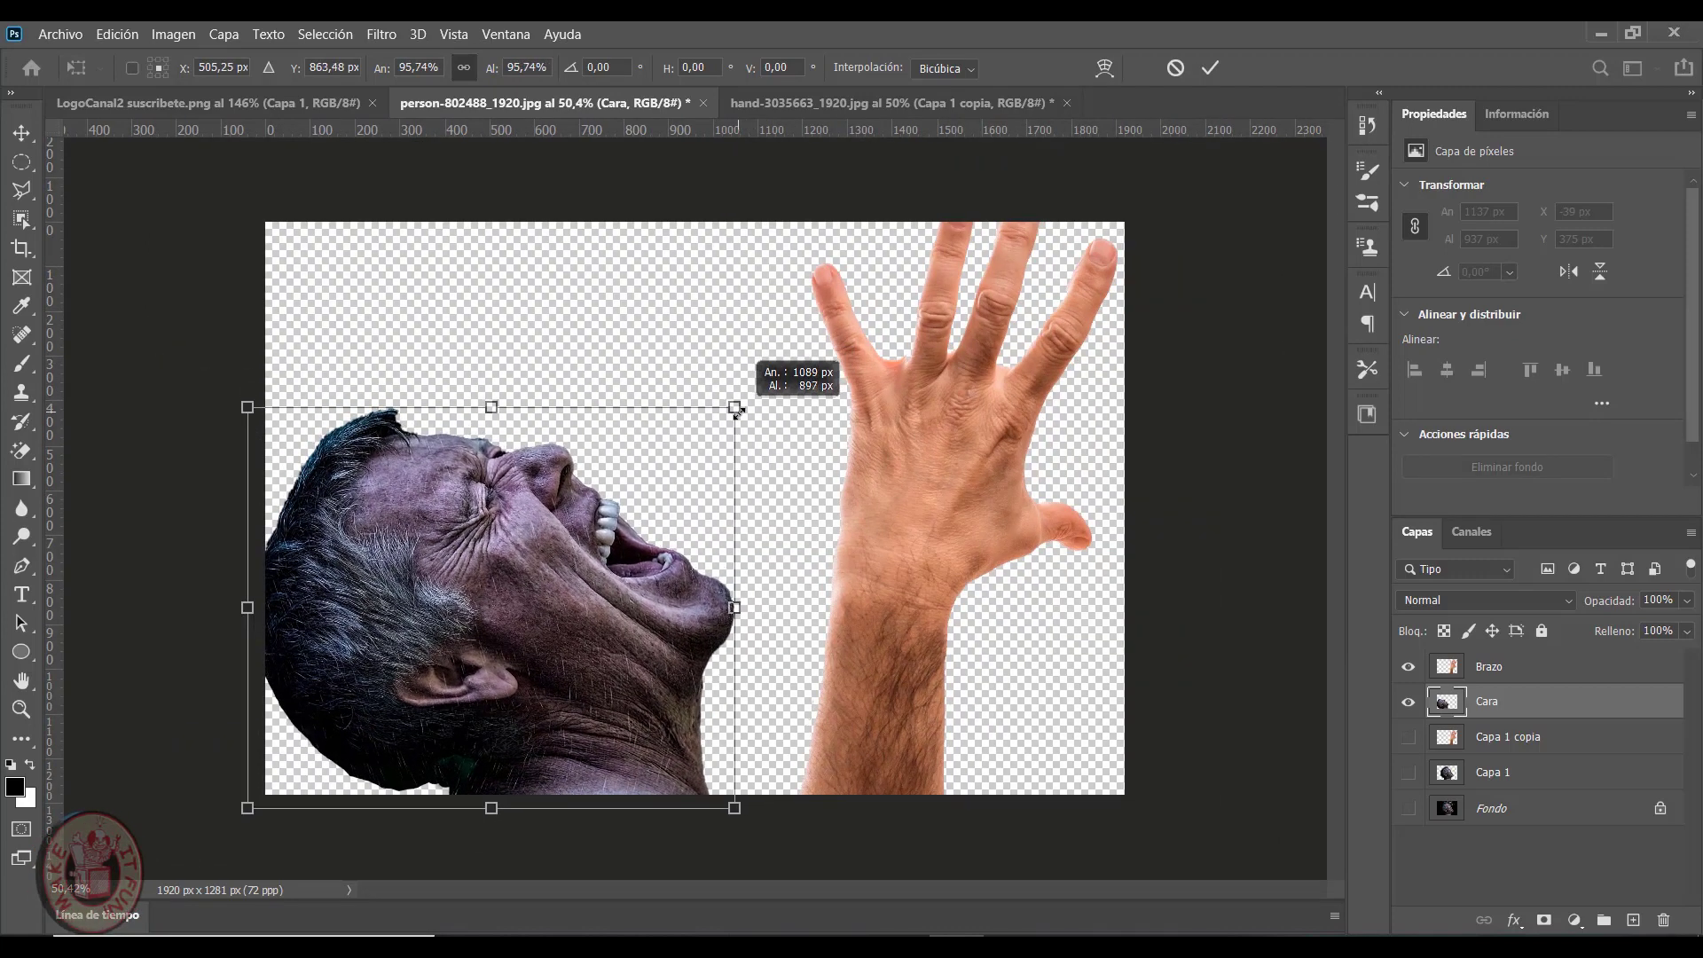
key(ctrl+z)
drag(757, 389, 703, 435)
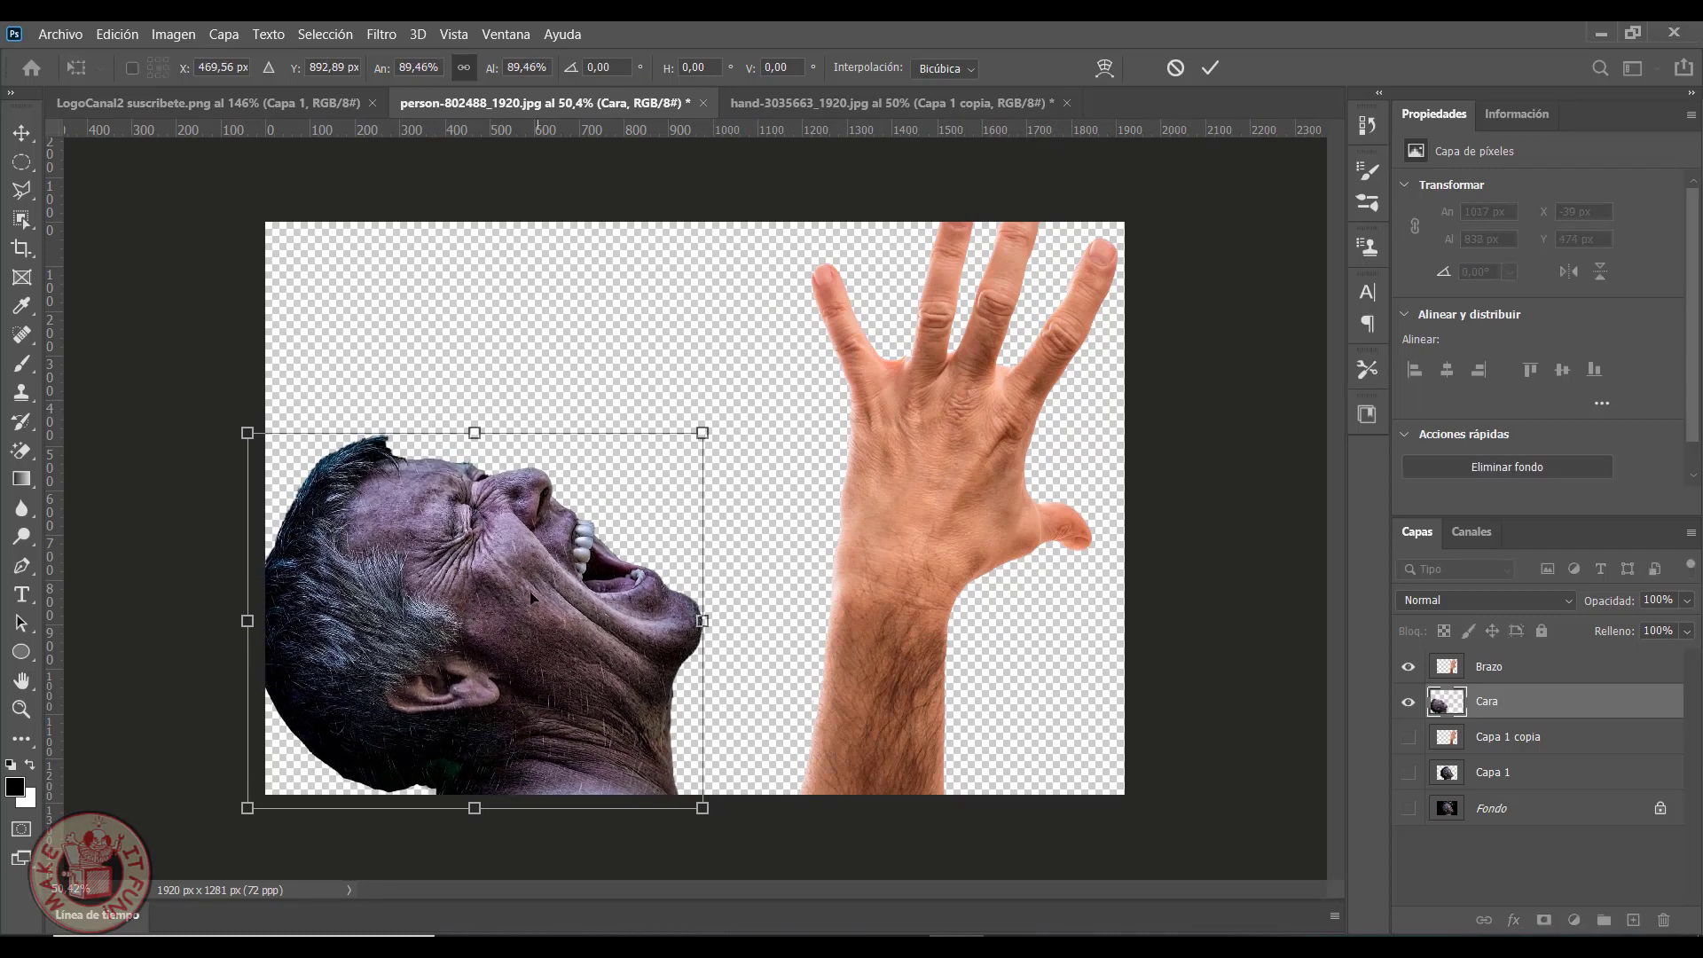
drag(497, 598, 519, 596)
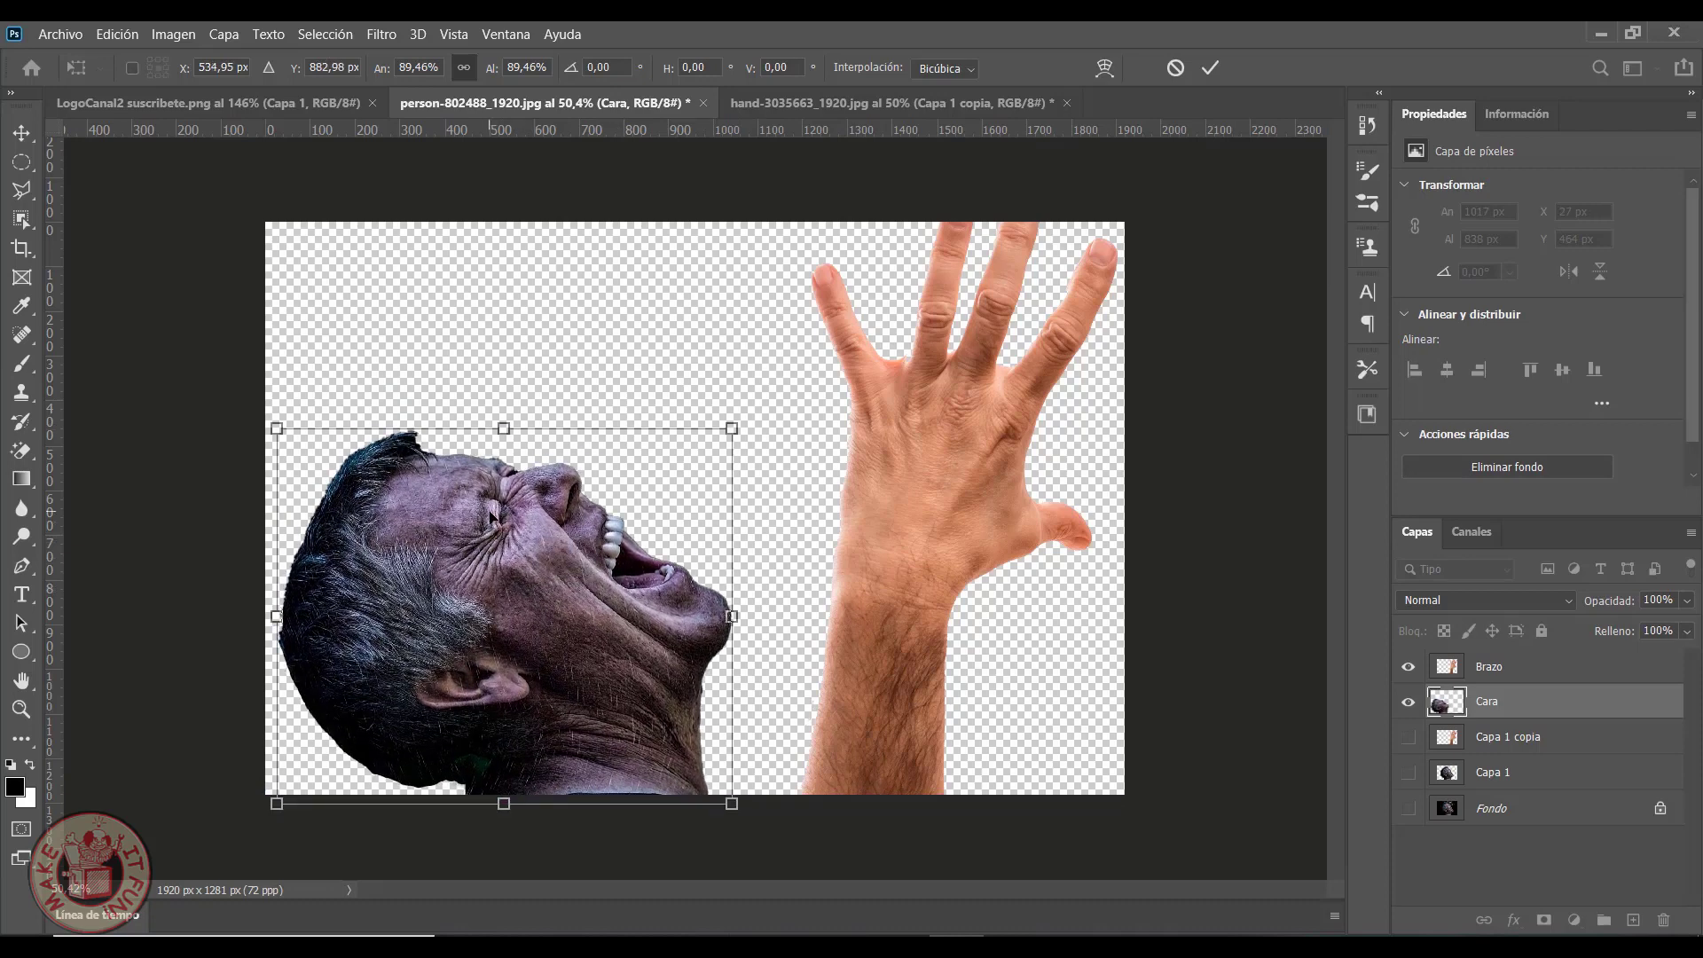
key(Return)
Free-transform the Brazo arm layer down to about 62.7%
click(921, 456)
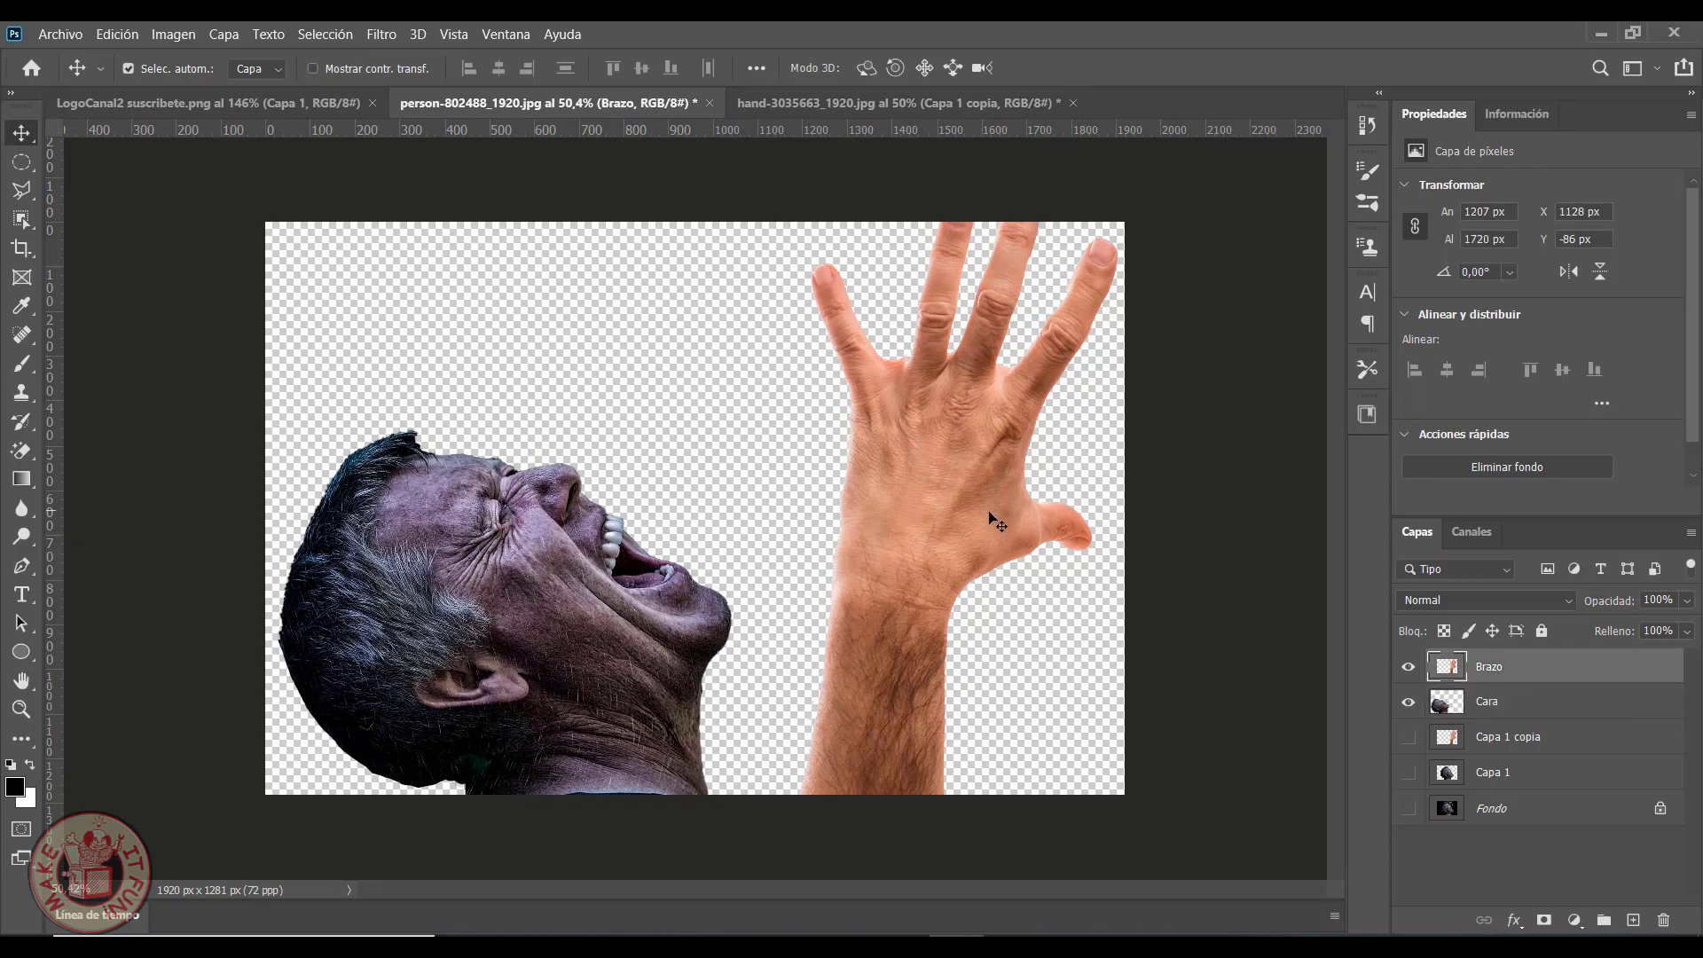
key(ctrl+t)
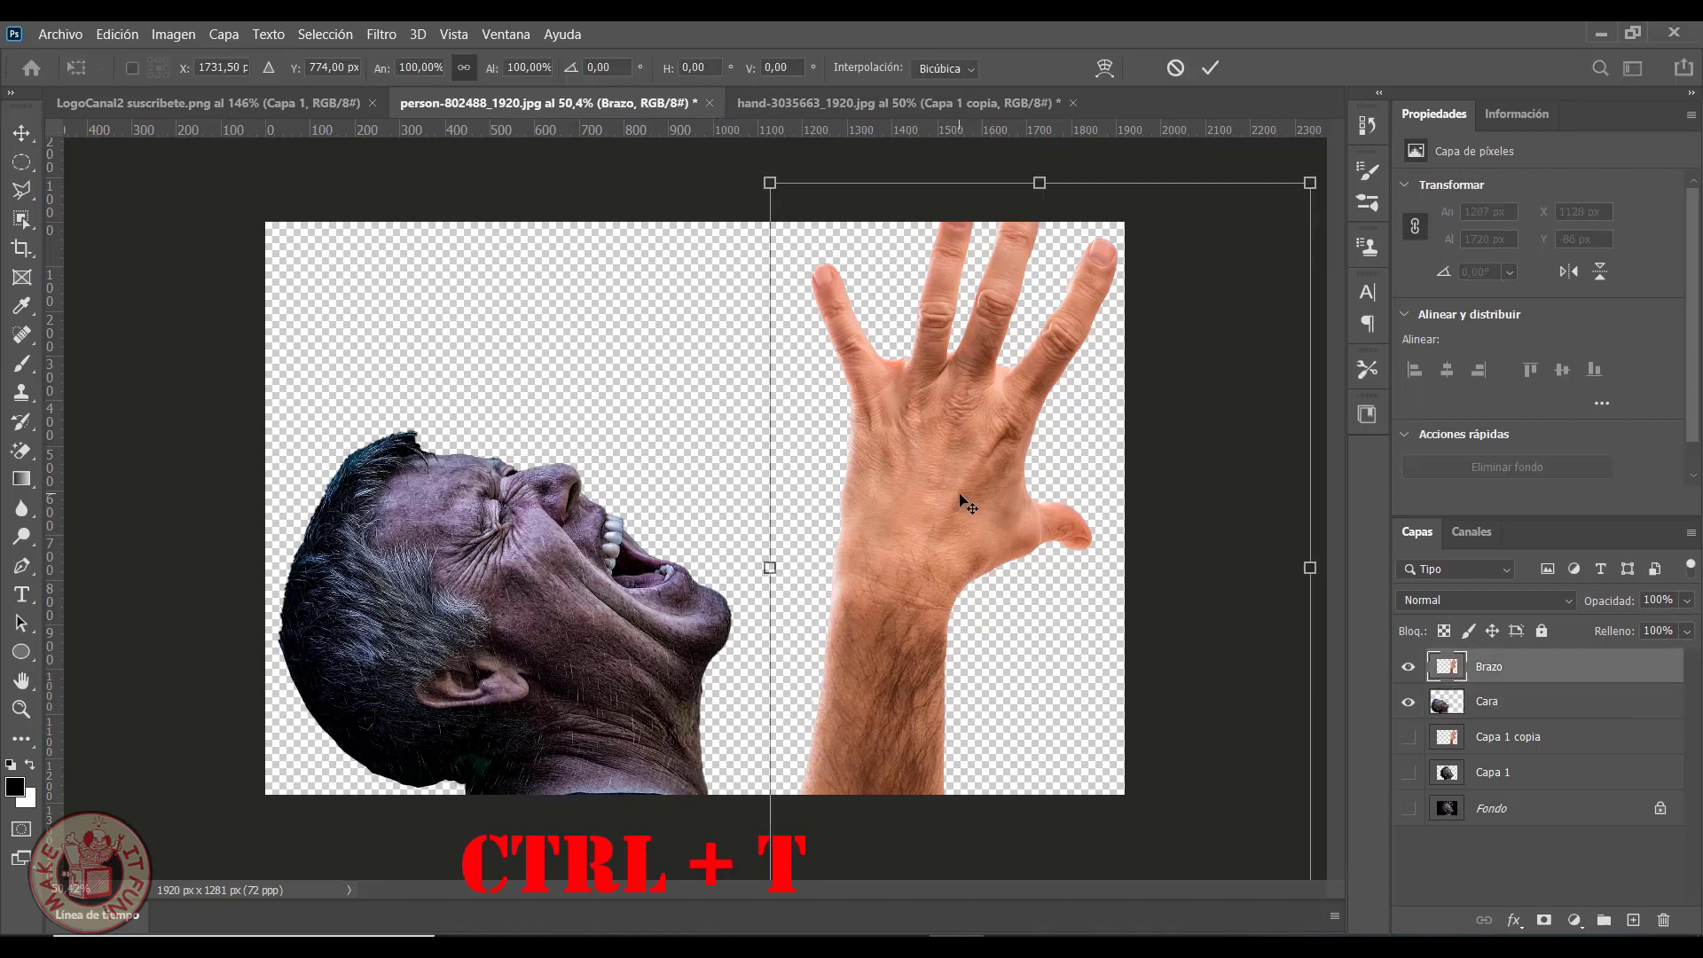
drag(1310, 183, 1103, 477)
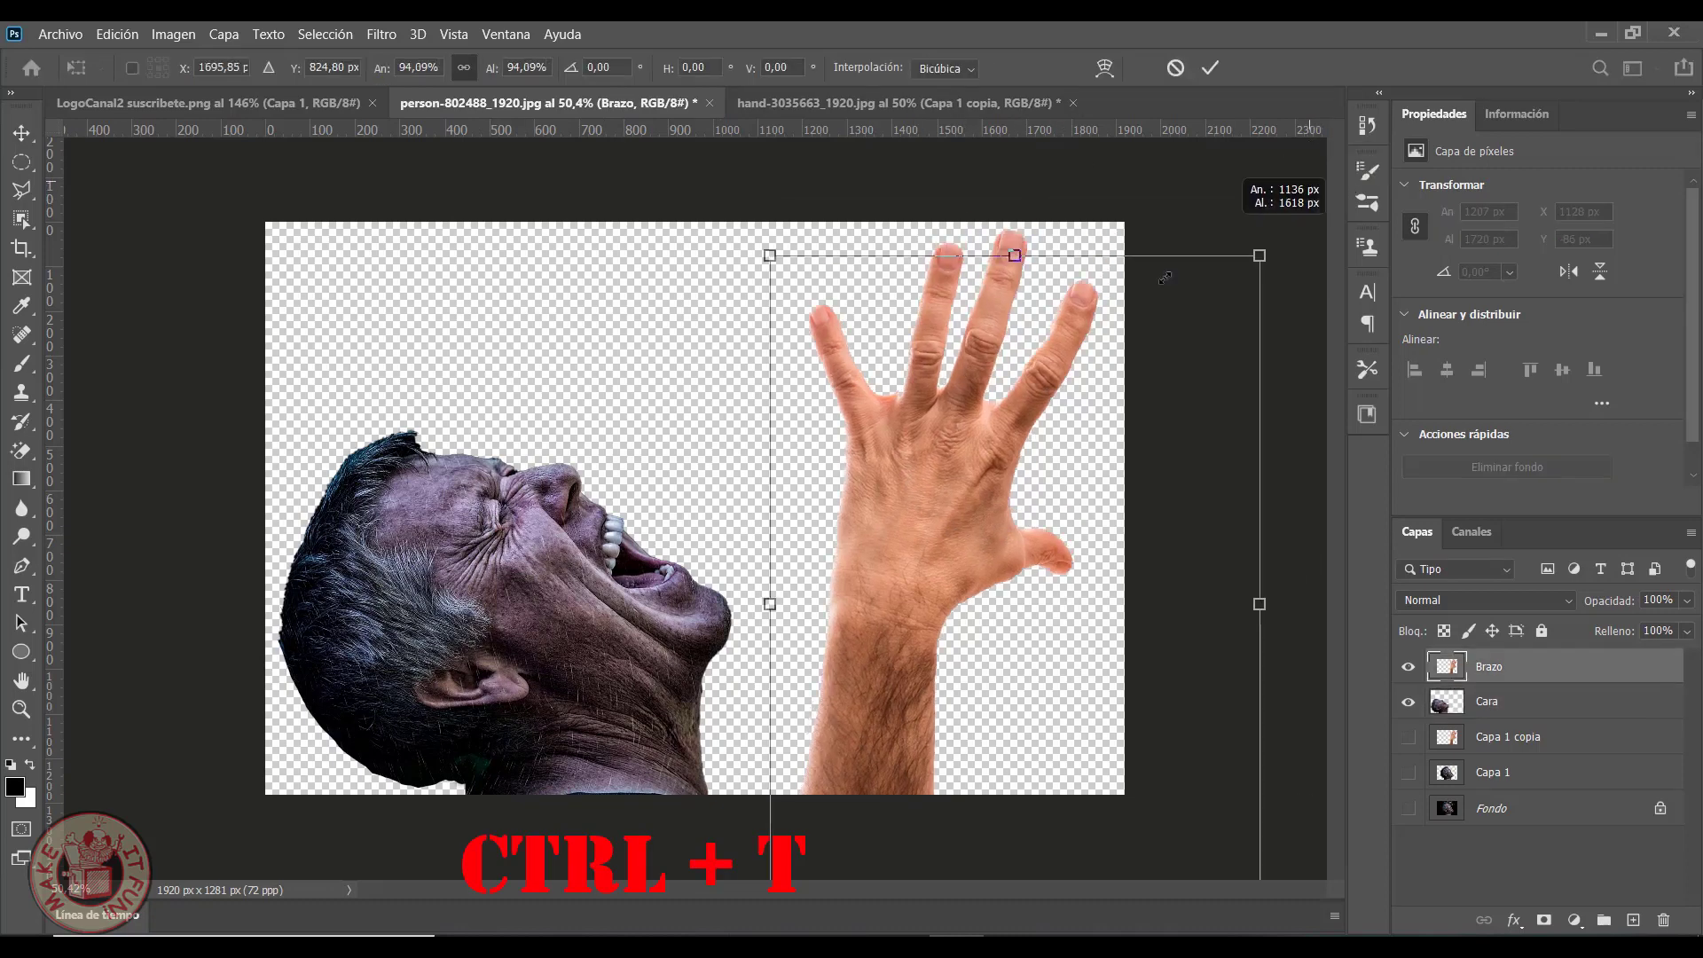
drag(953, 588, 710, 393)
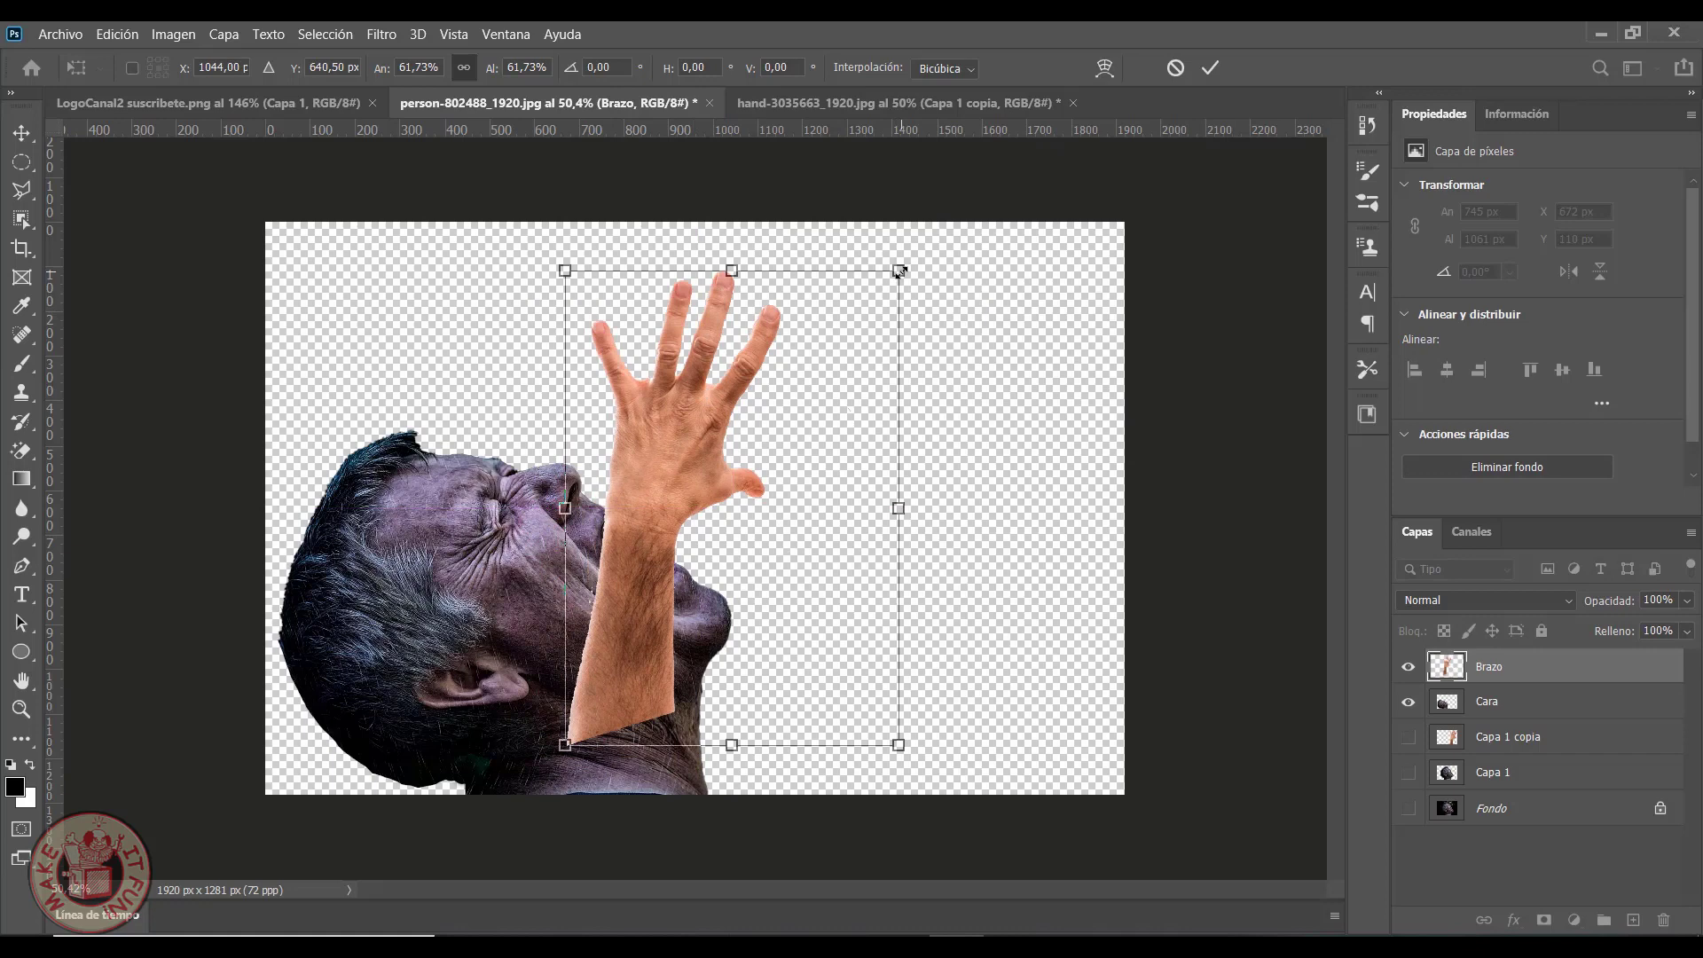
Position the scaled arm to the right of the face and commit the transform
drag(898, 271, 904, 262)
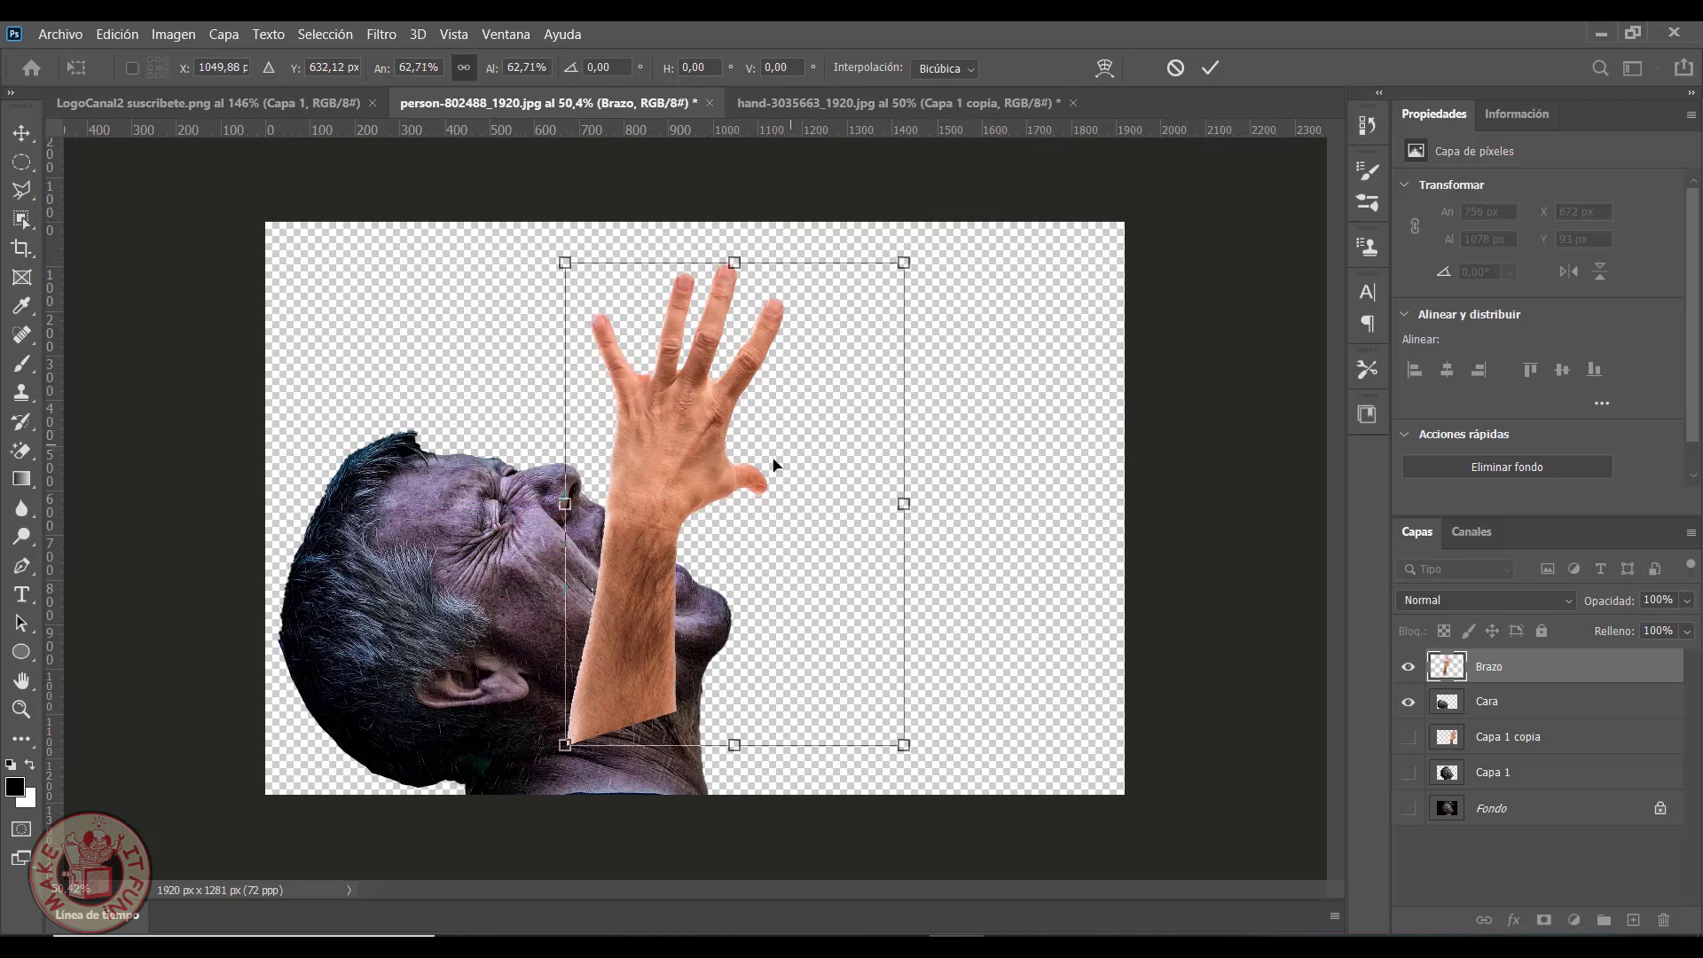
drag(774, 461, 783, 399)
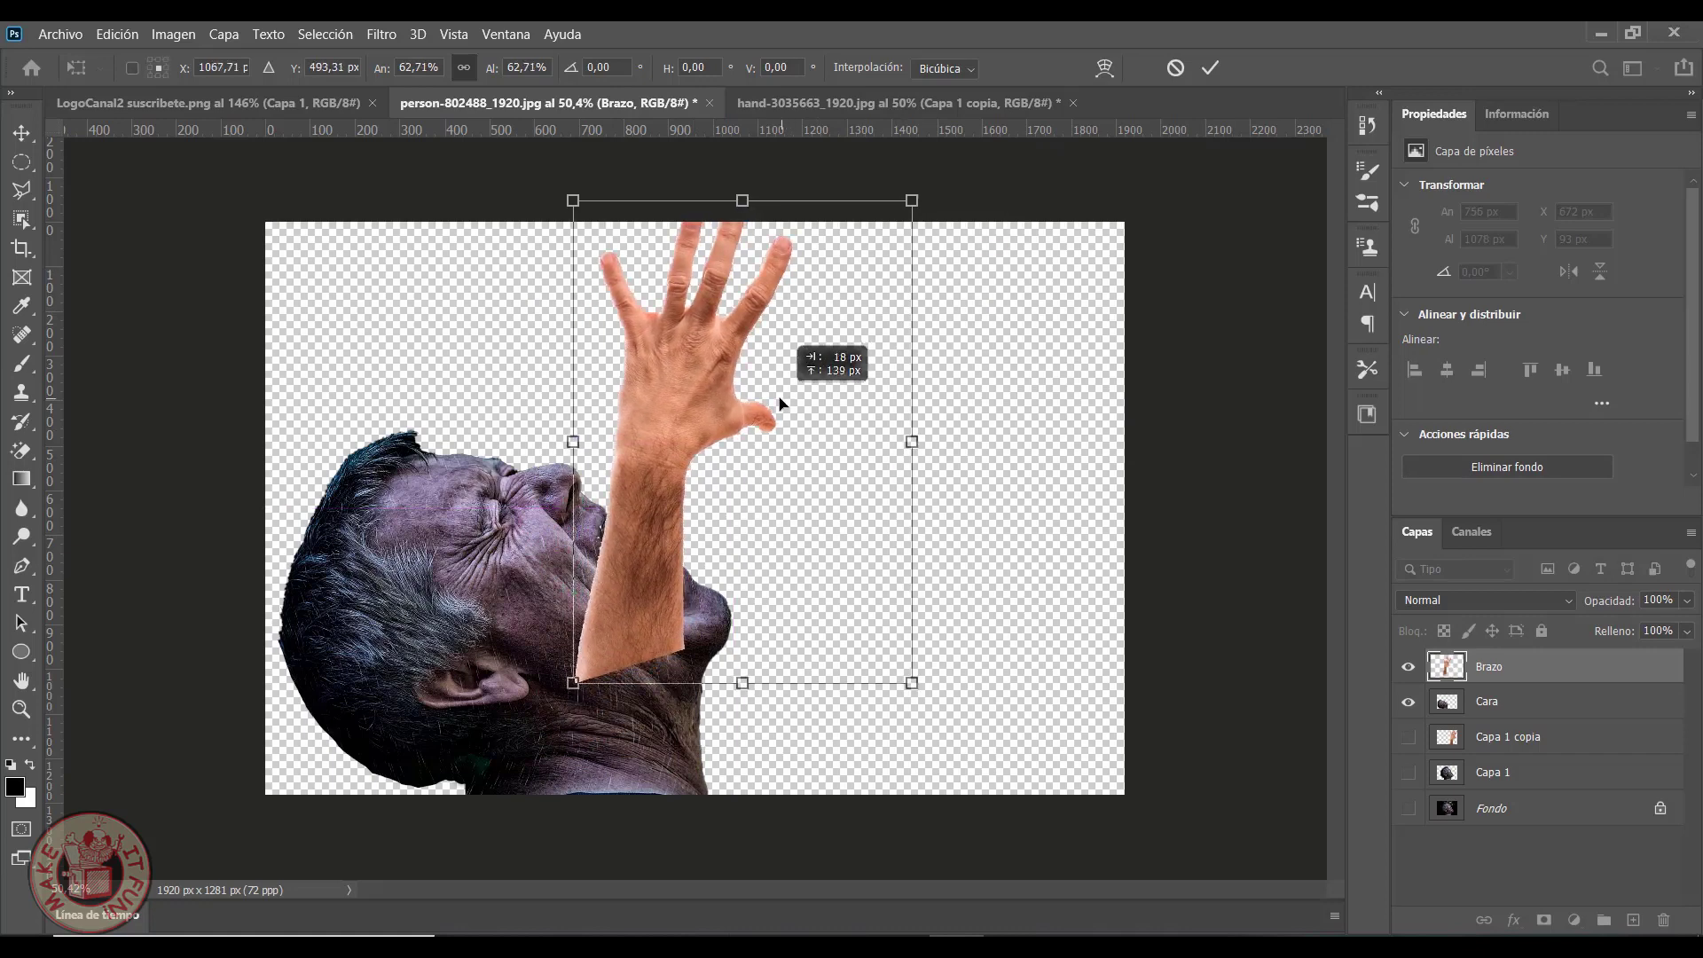
drag(693, 544, 666, 552)
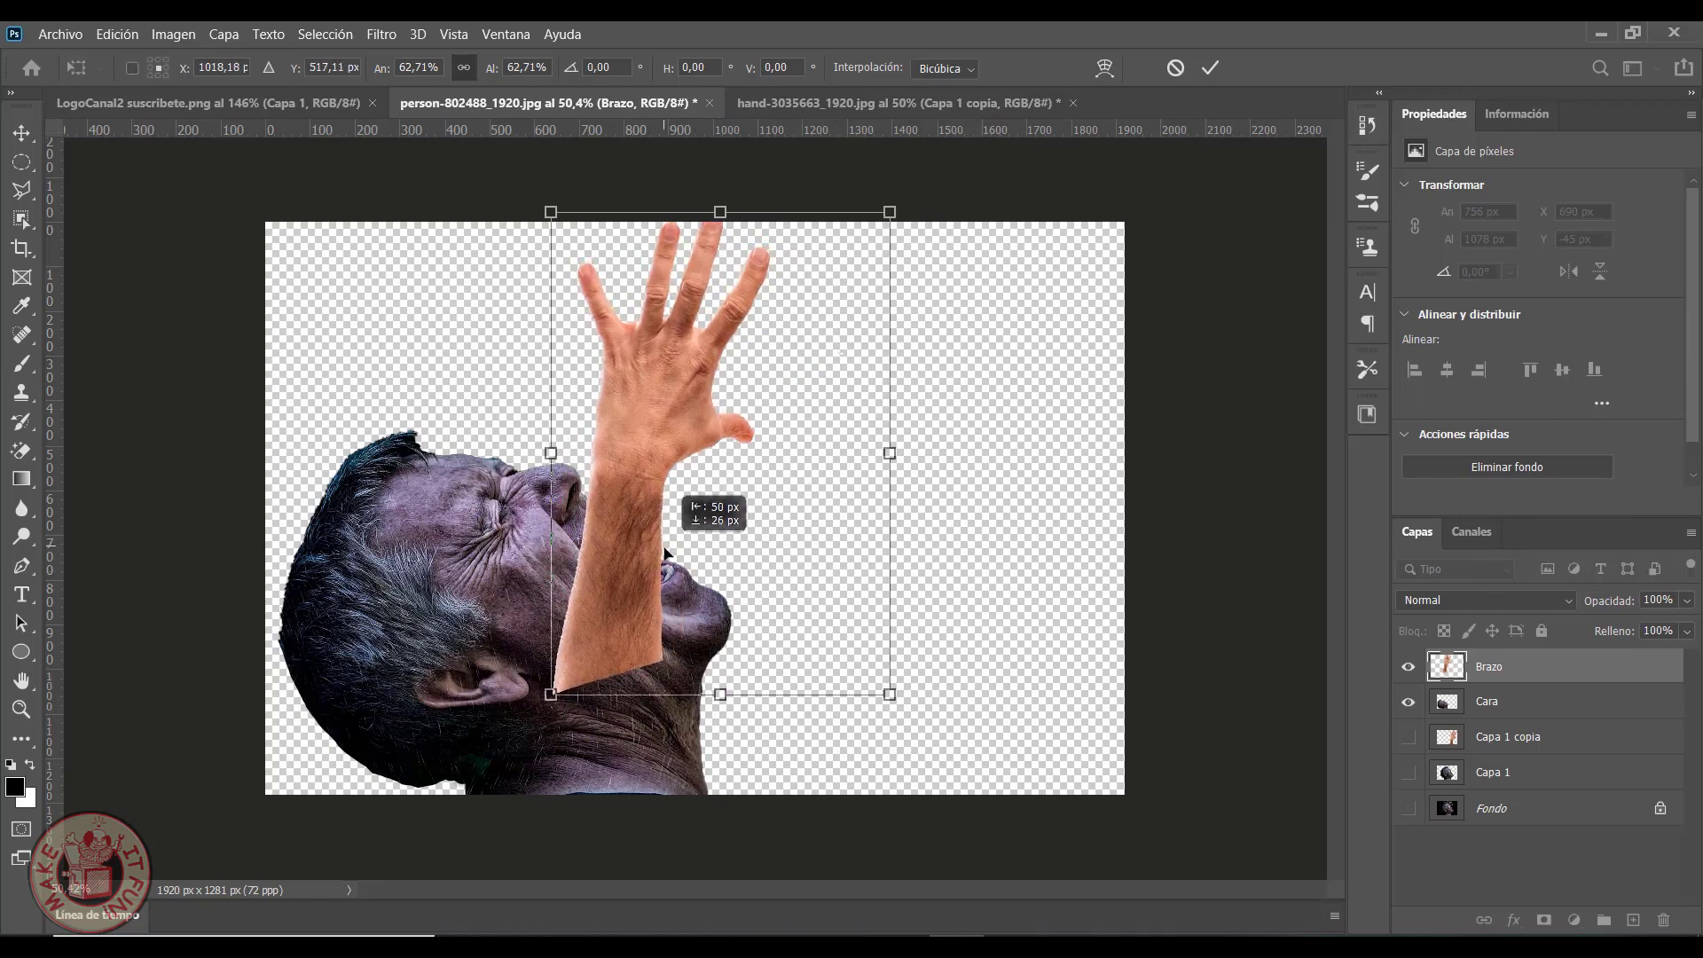
drag(666, 552, 897, 600)
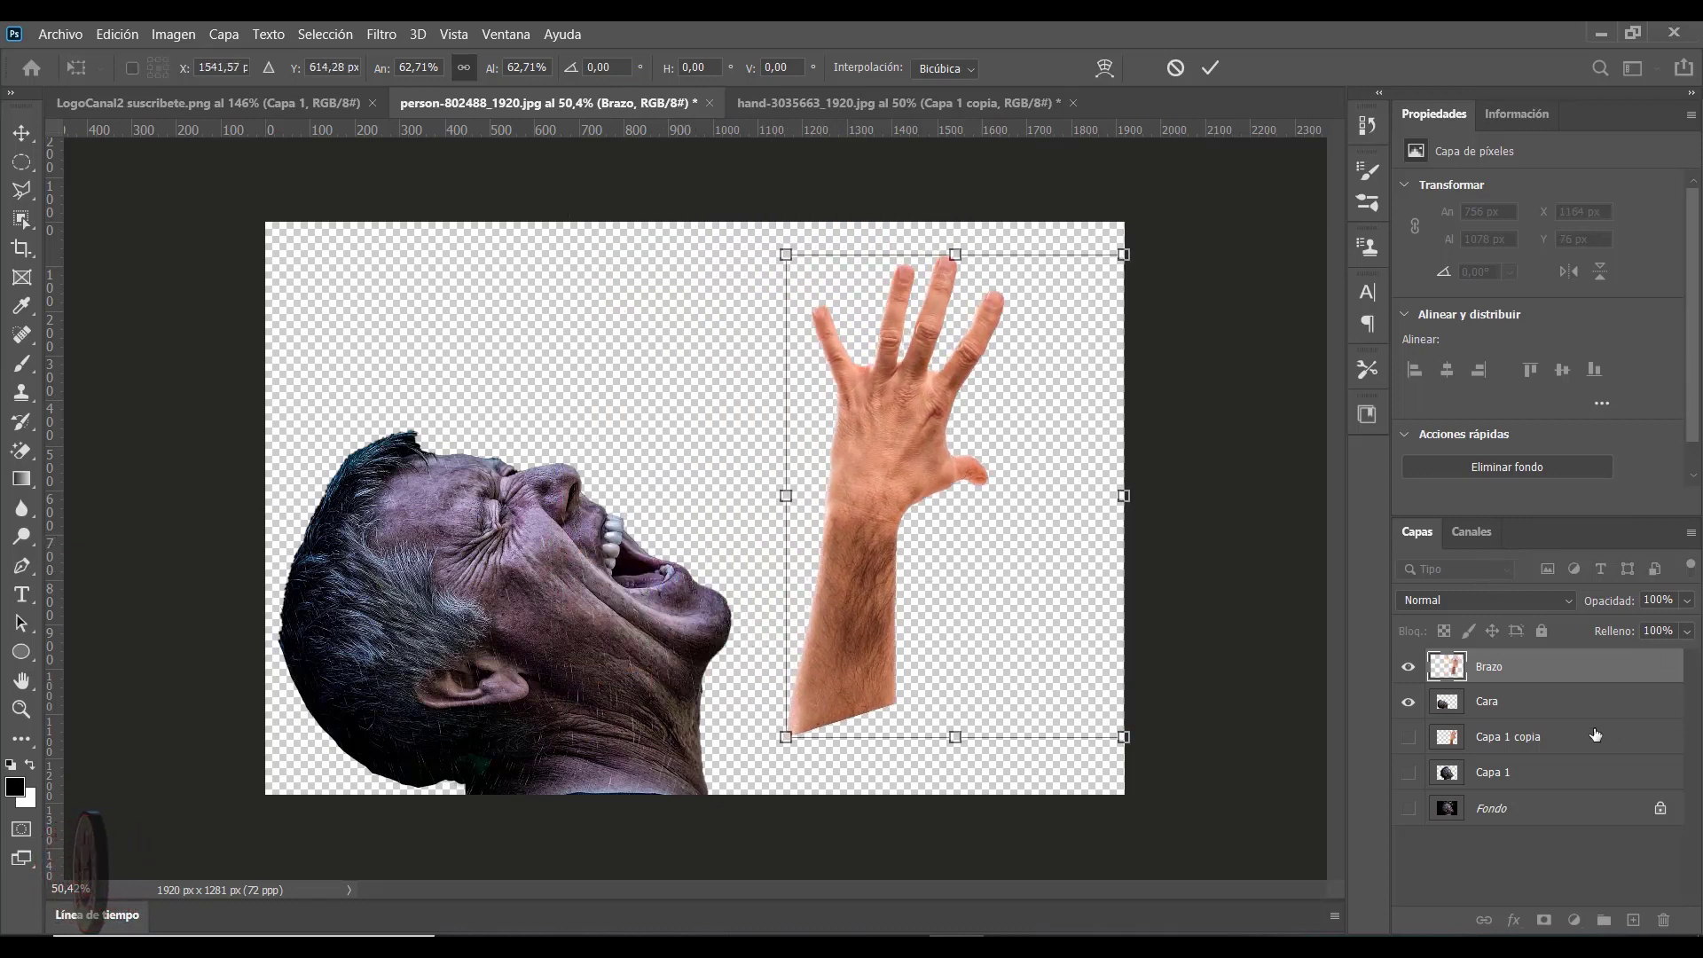
key(ctrl+h)
key(Return)
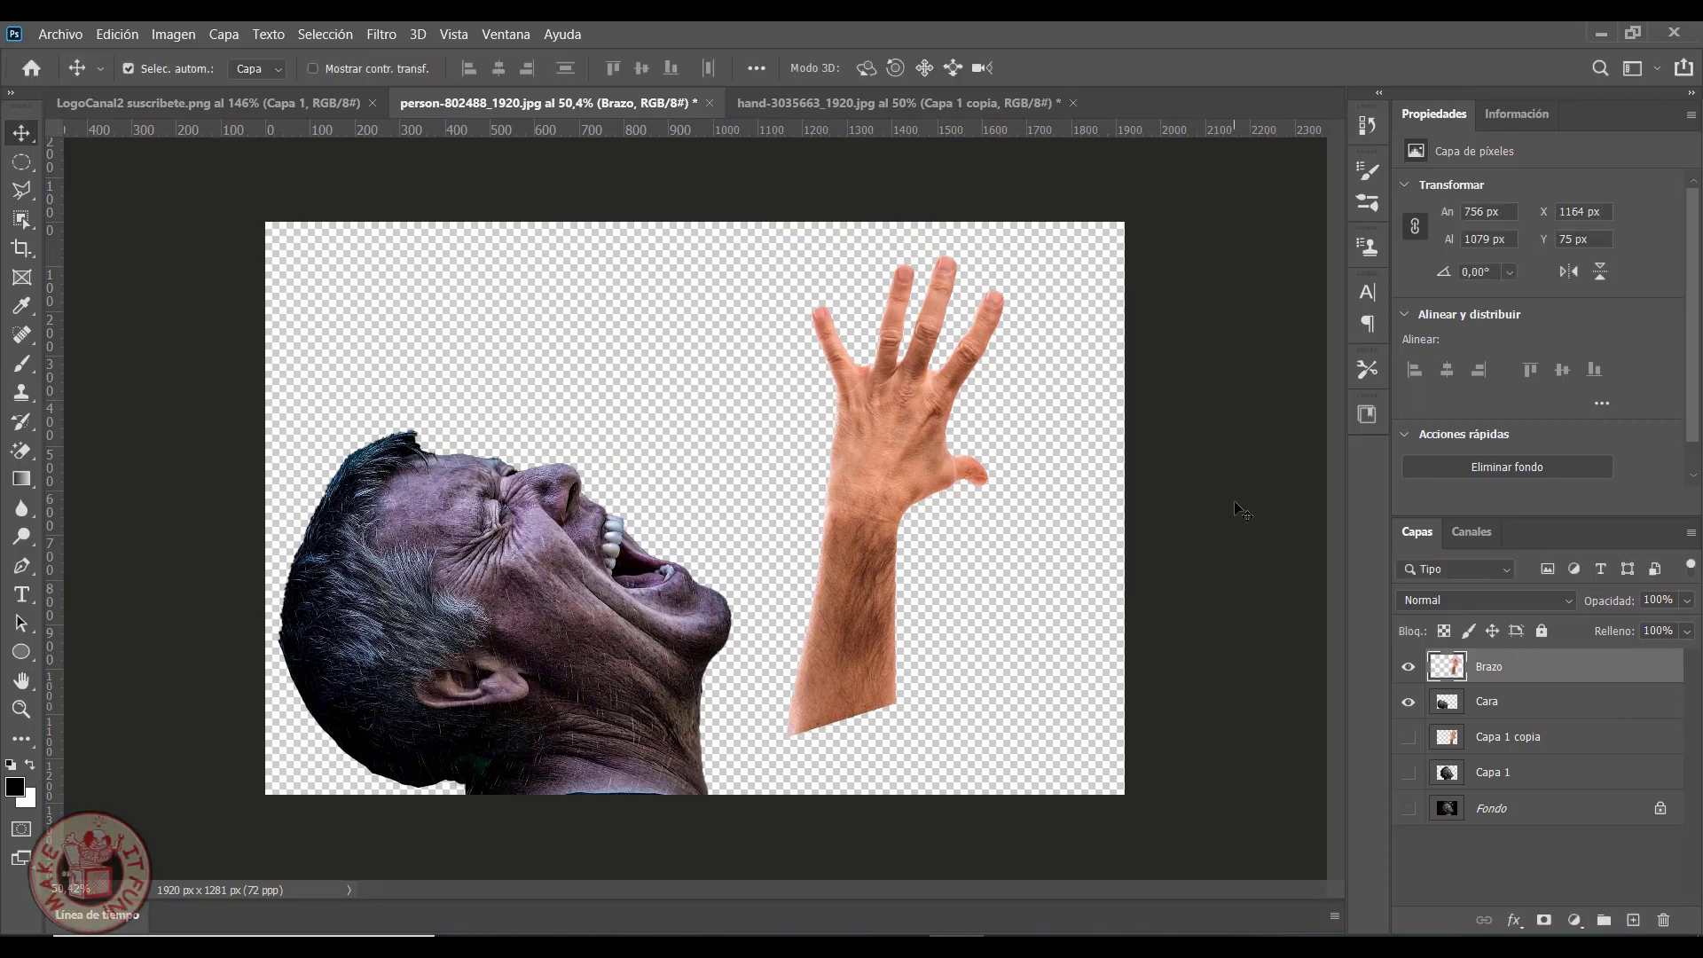
Add a Solid Color fill layer and drag it just beneath the Brazo layer
click(1575, 920)
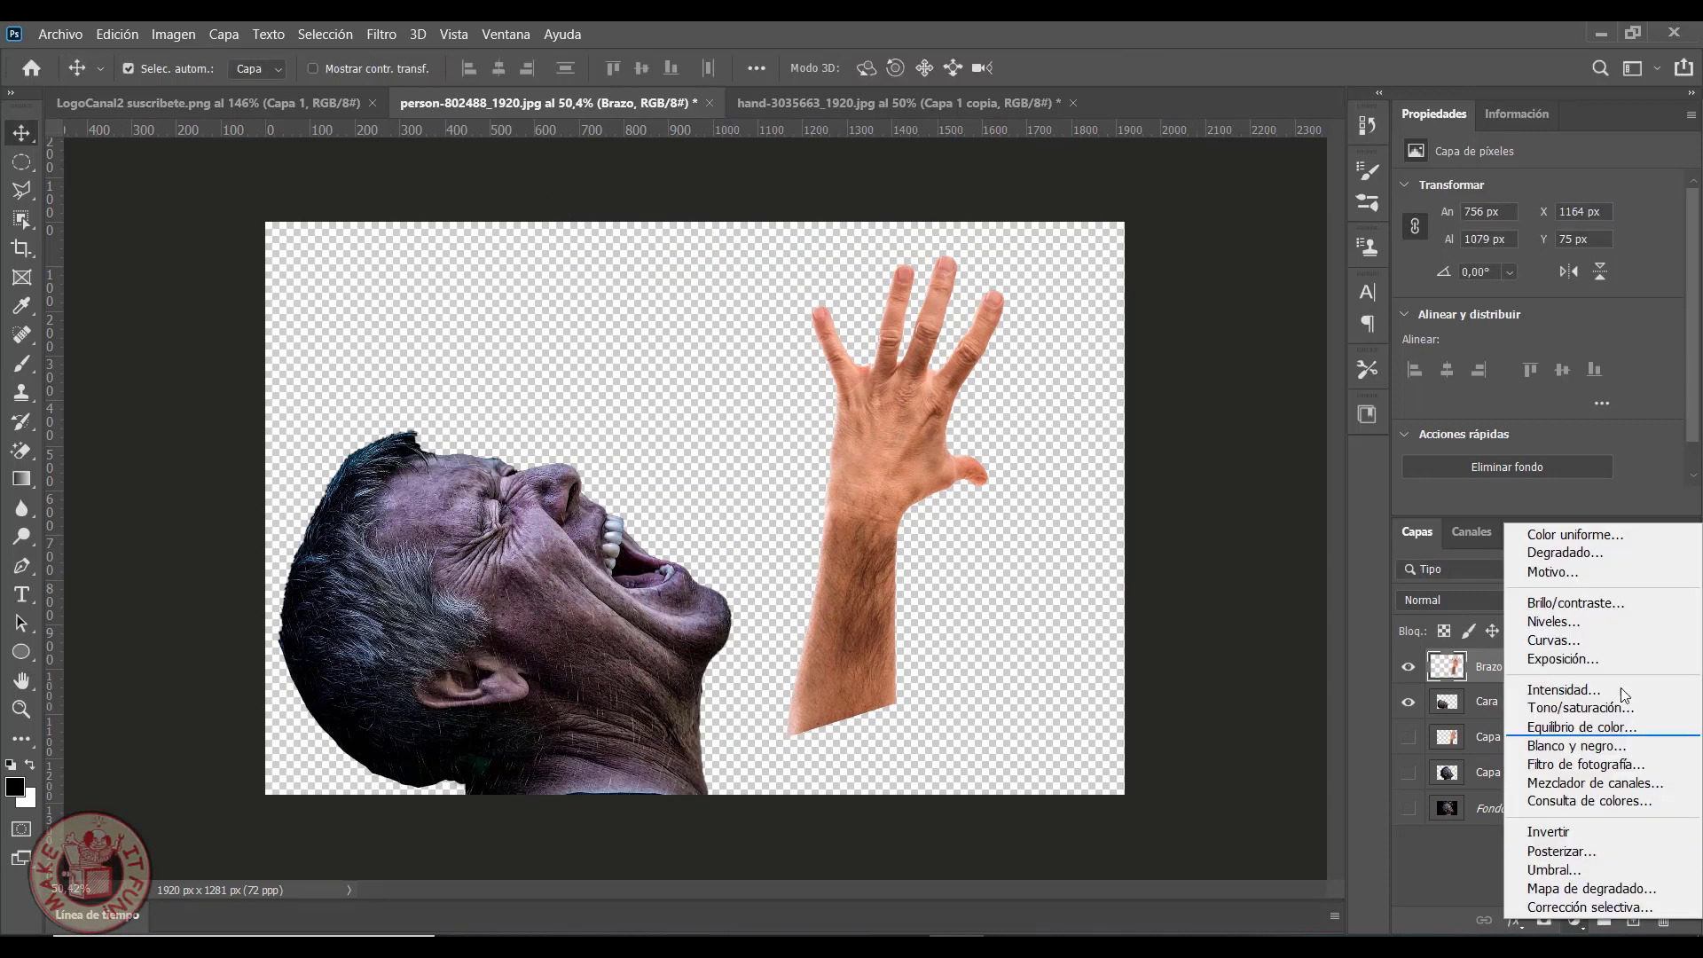
click(1575, 534)
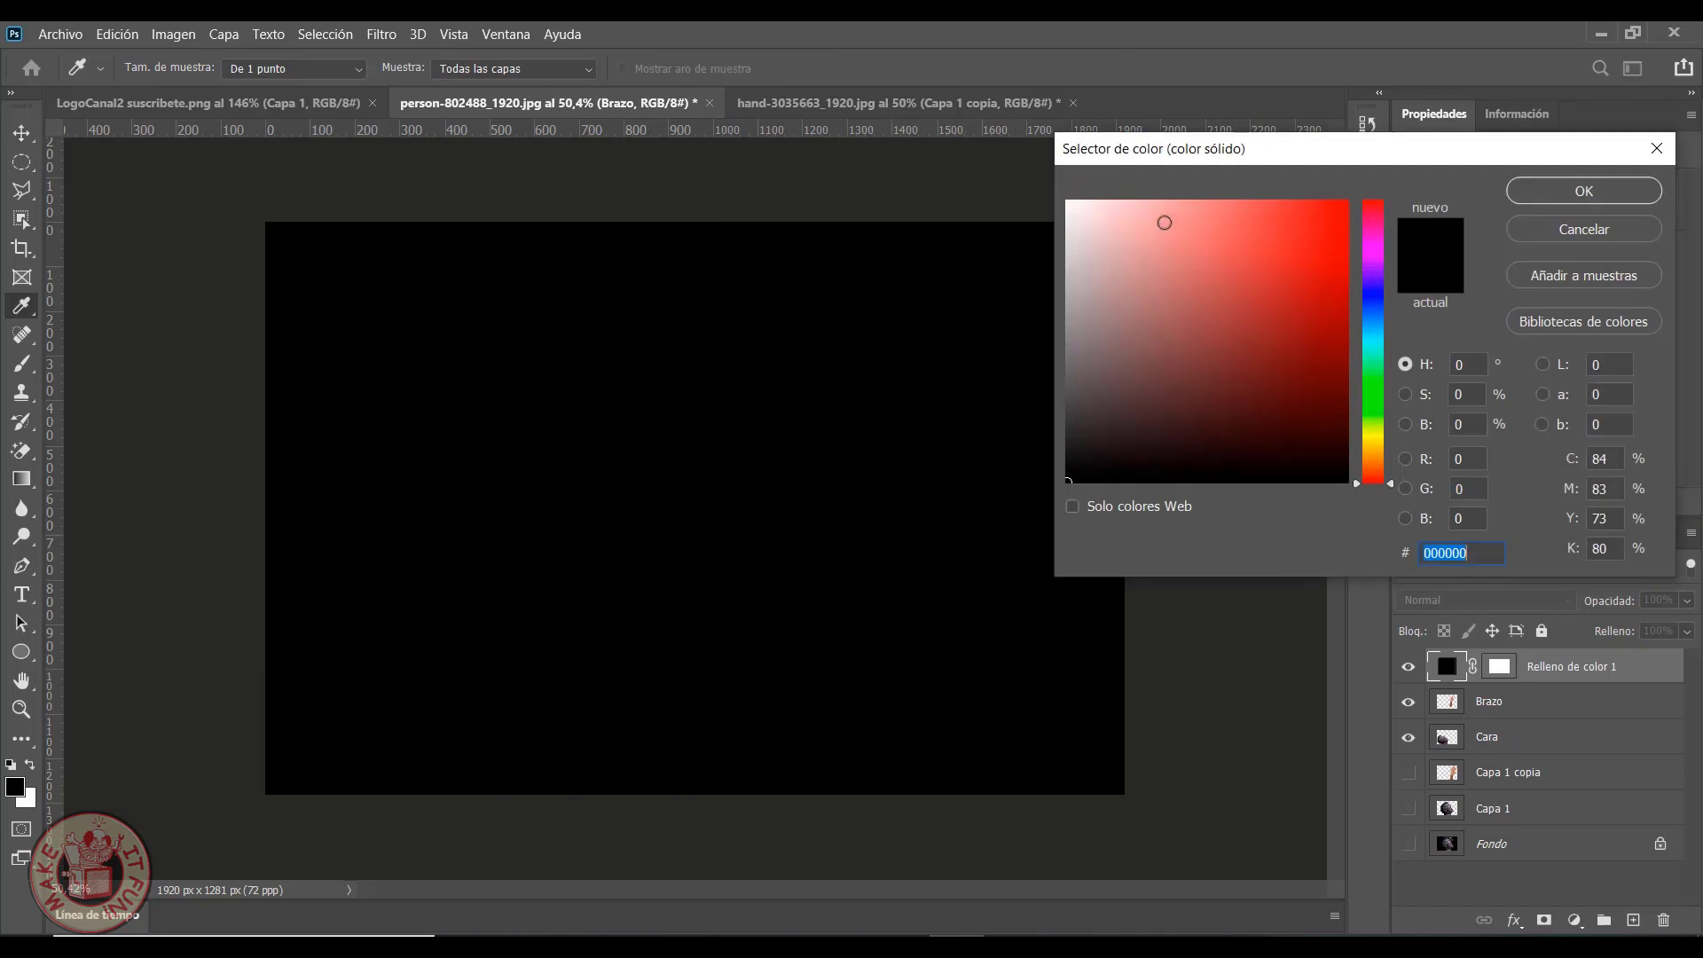
text(ffffff)
click(1545, 188)
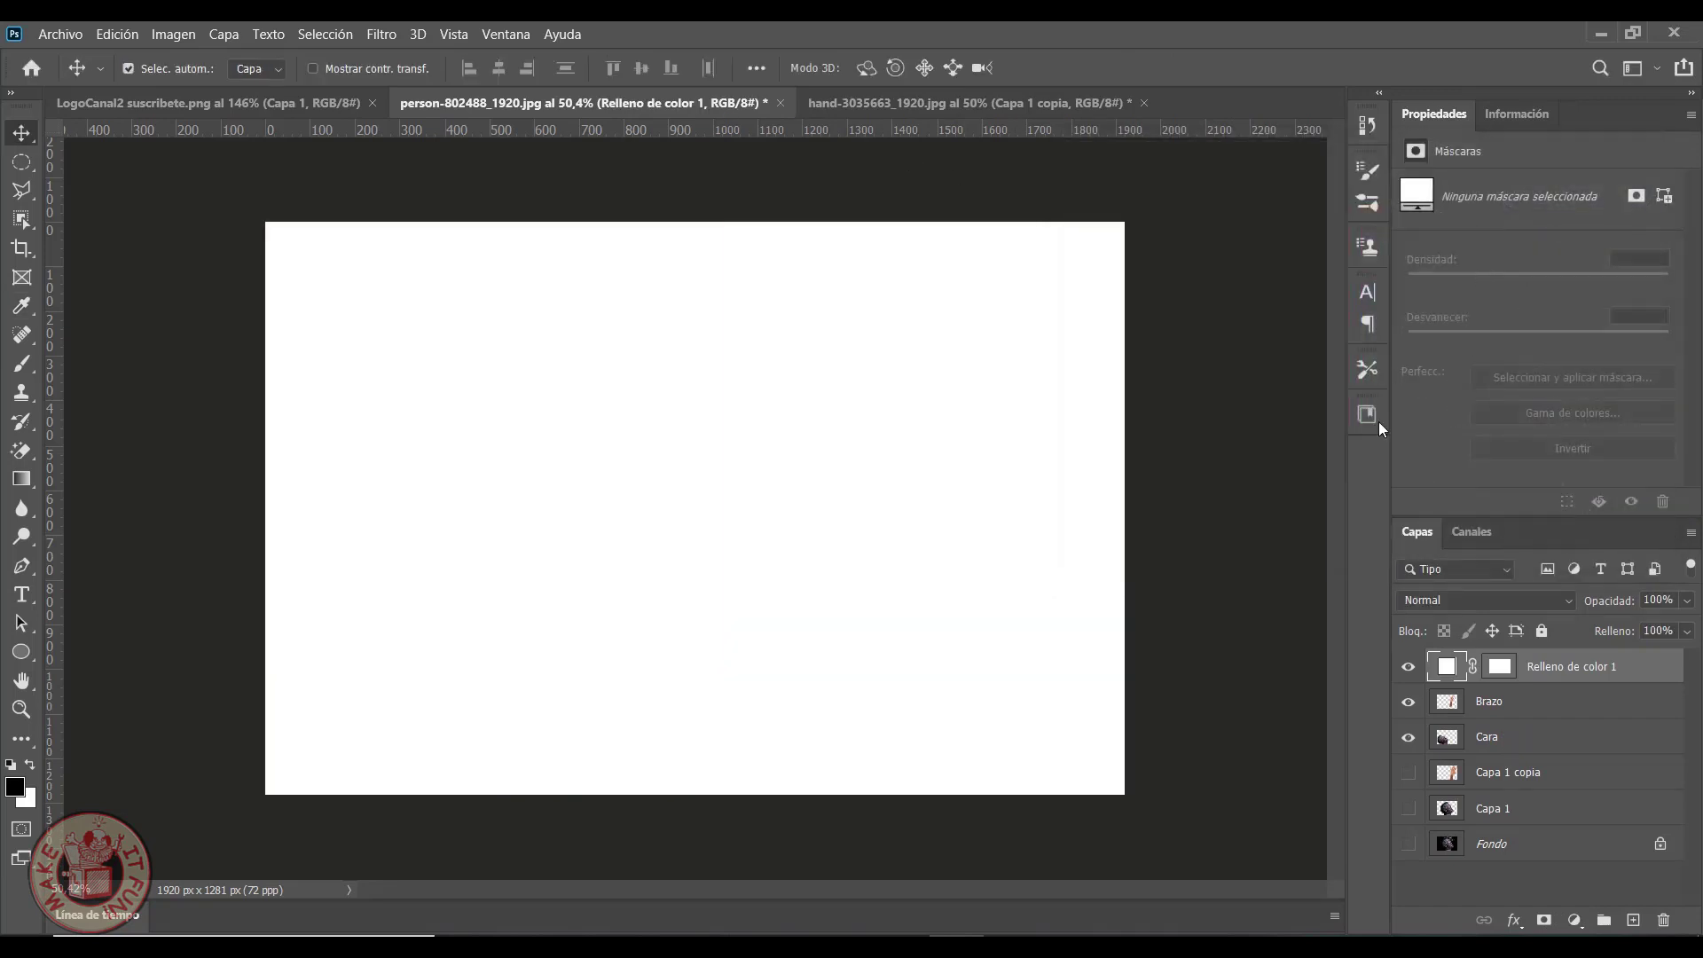
drag(1569, 672, 1535, 718)
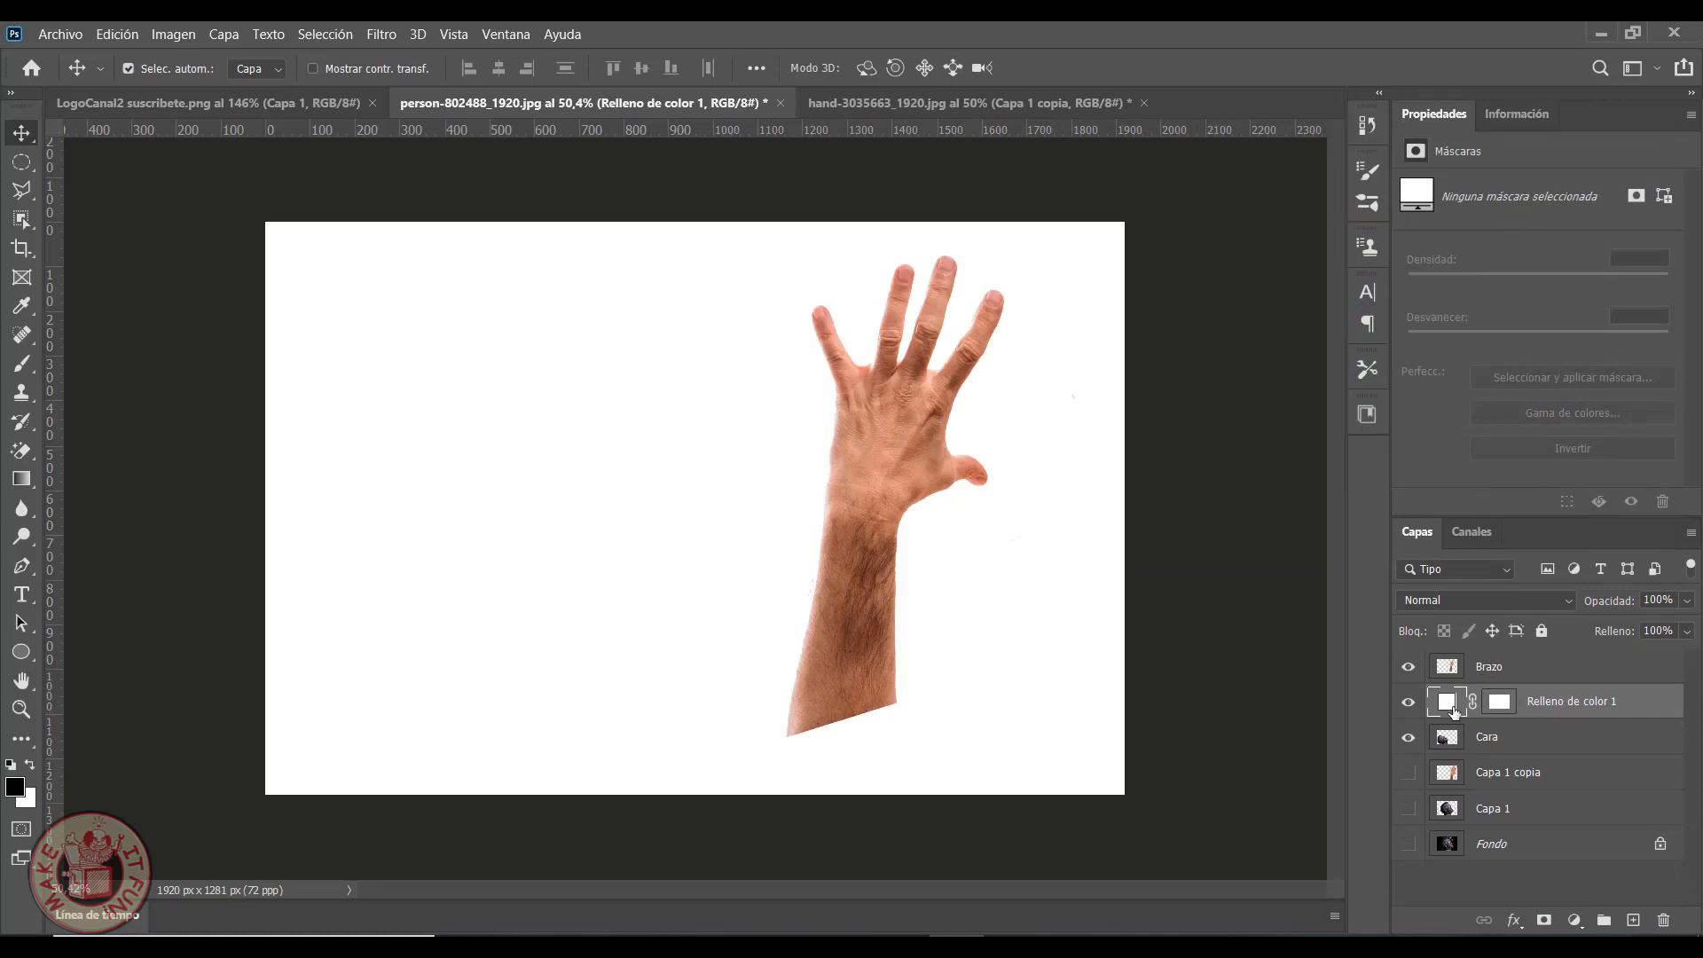
Change the fill colour to black and switch to the Eraser tool
double_click(1446, 704)
drag(1074, 479, 964, 549)
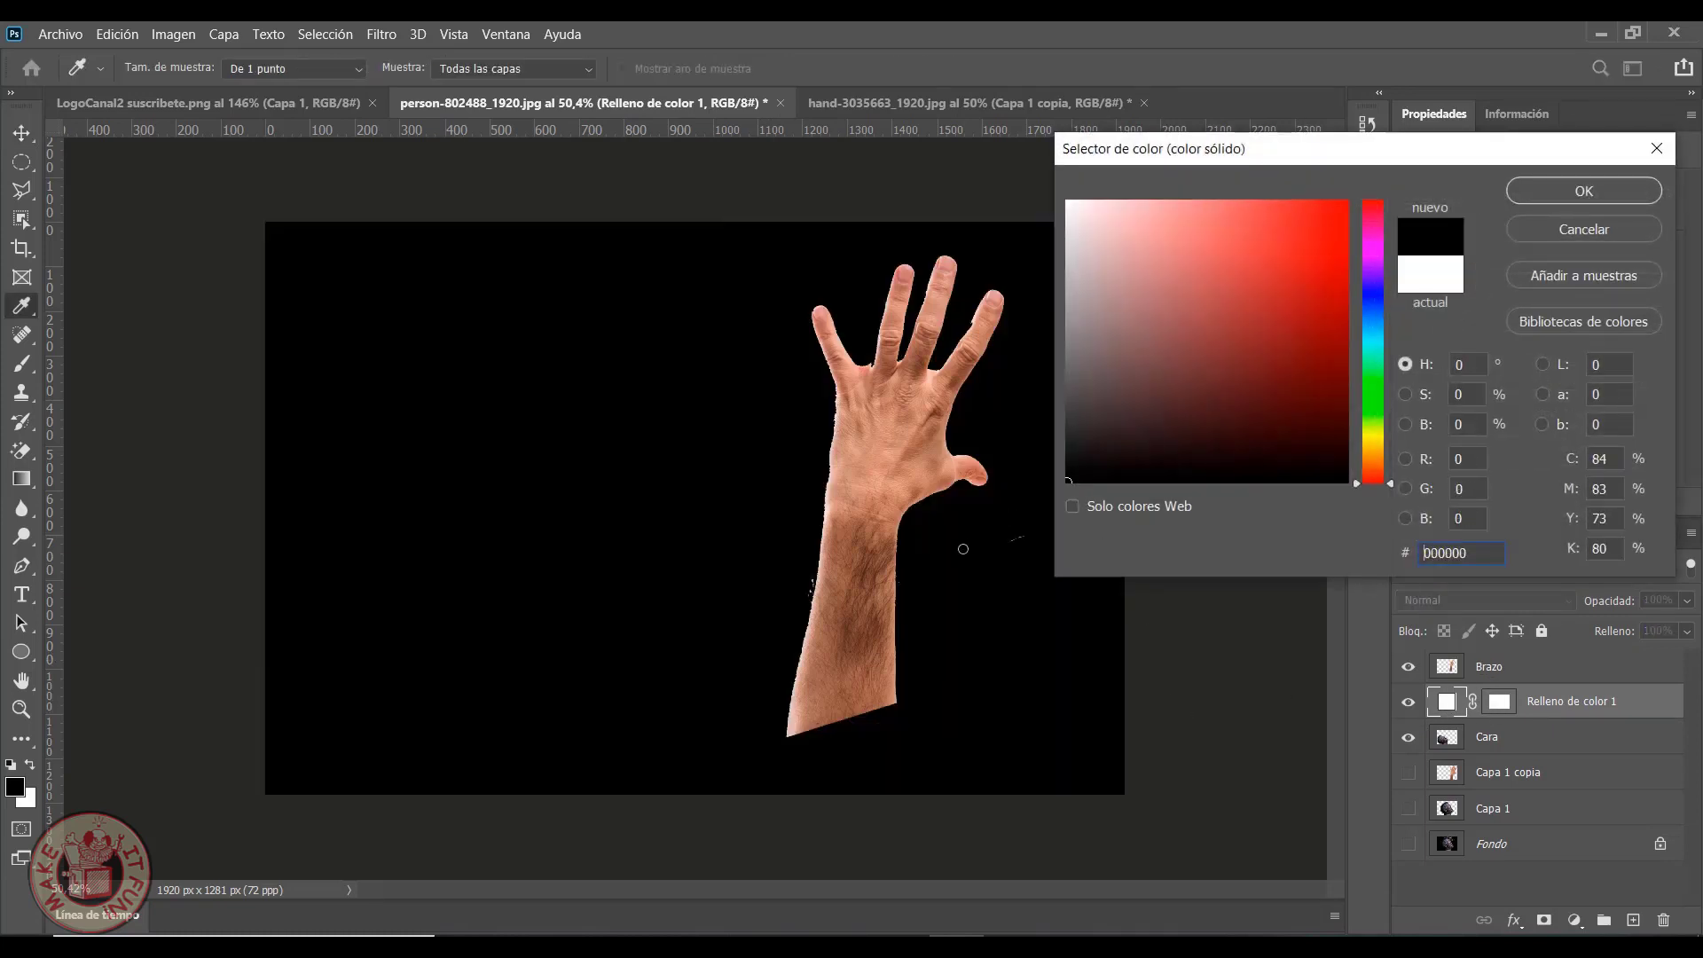
click(1583, 191)
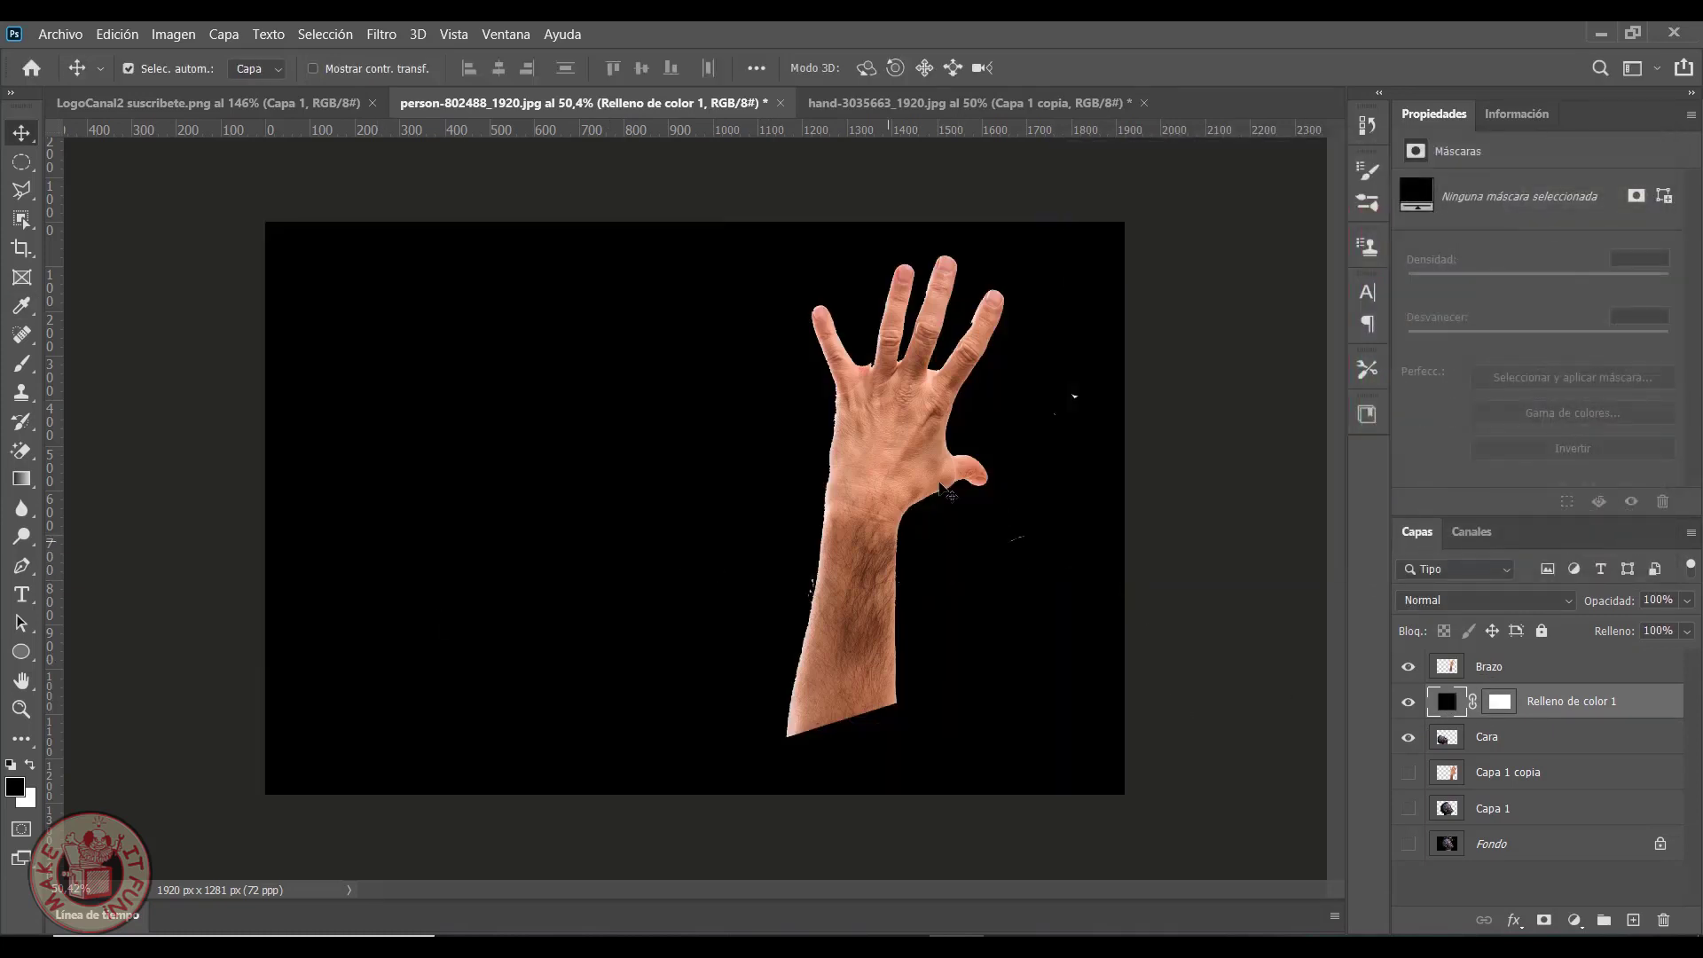
click(21, 455)
click(151, 443)
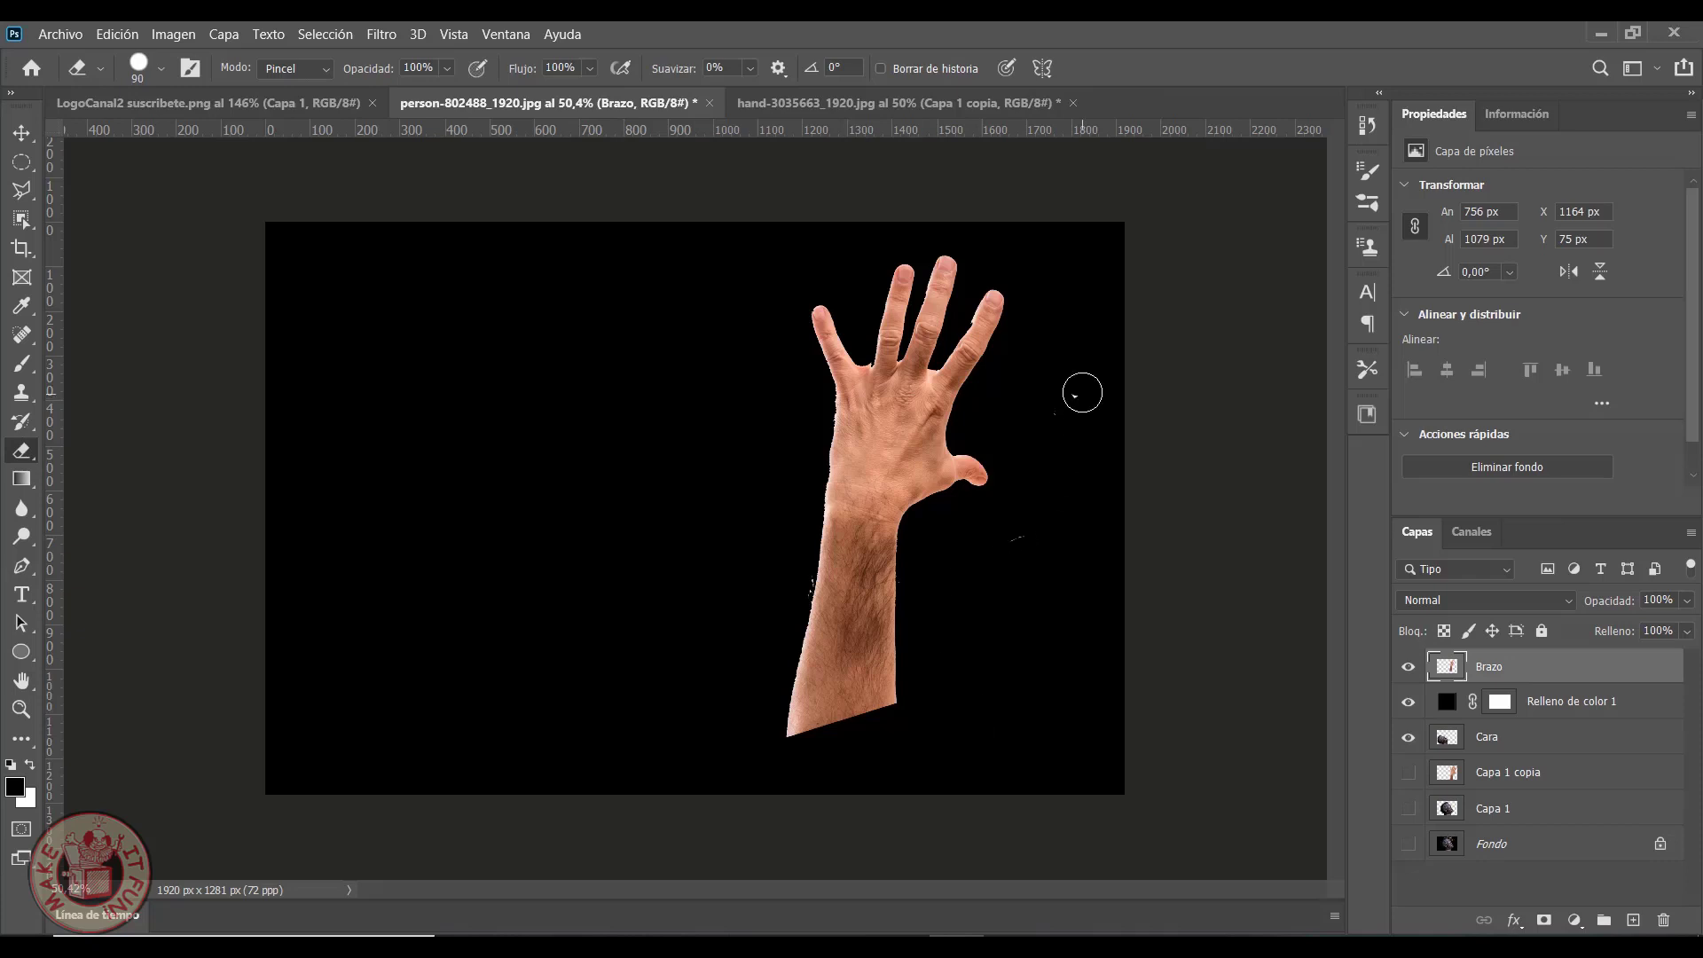
alt+scroll(768, 715, up, 1)
alt+scroll(767, 715, up, 2)
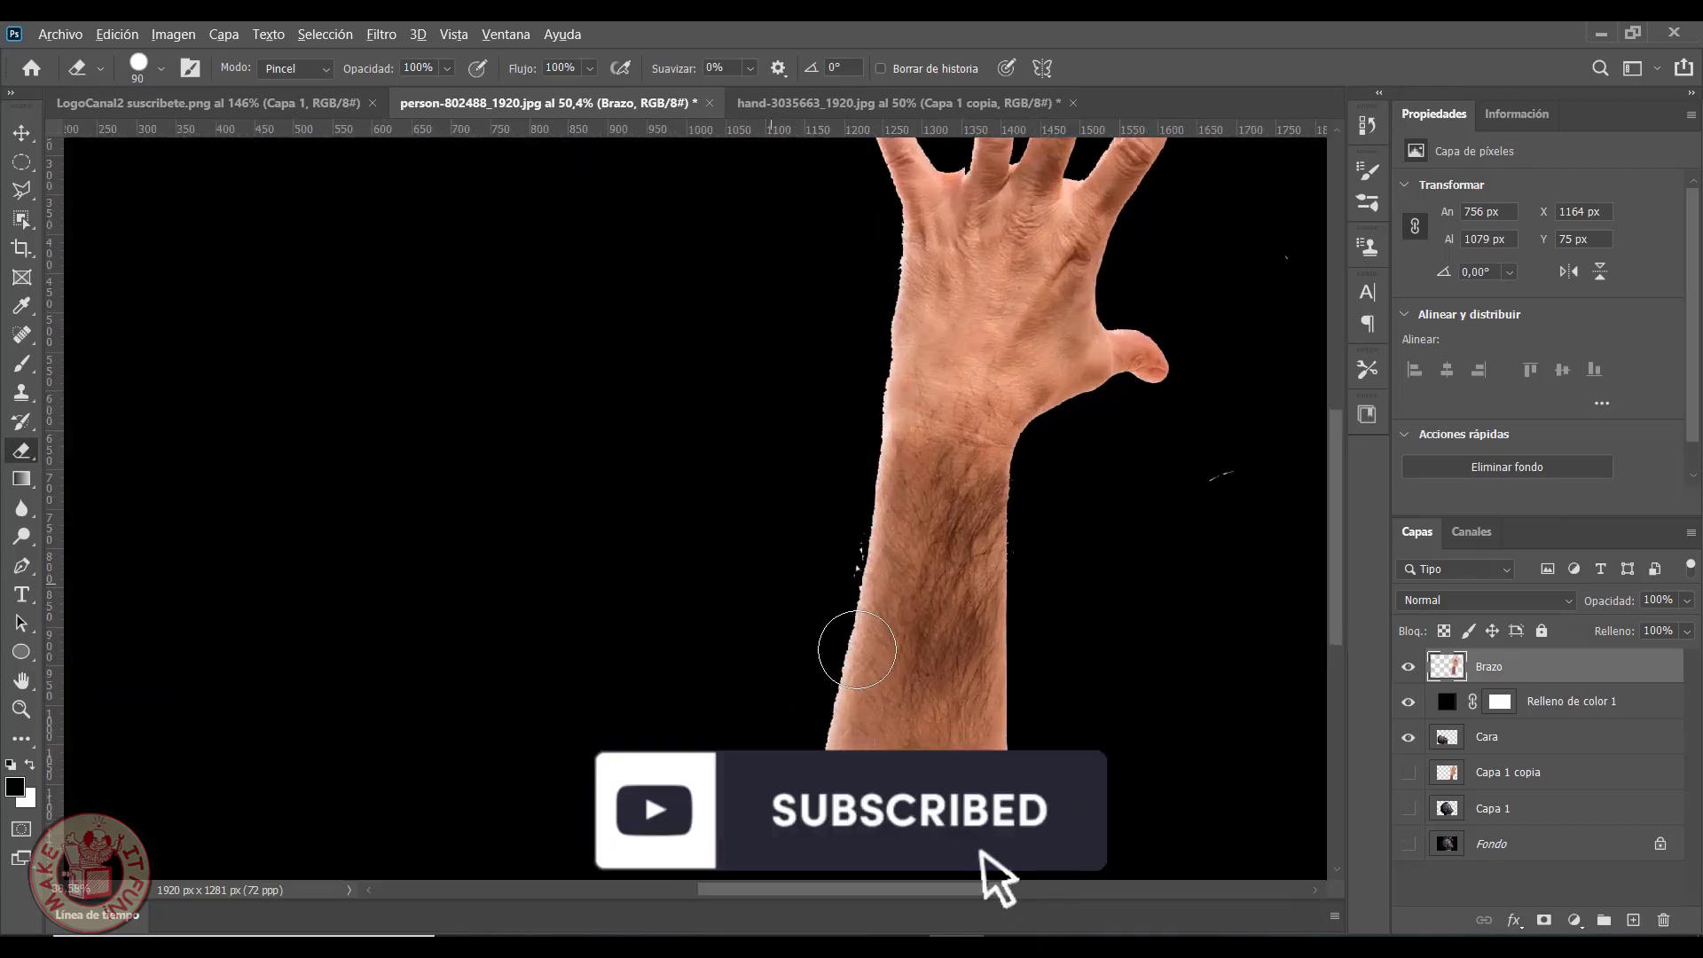
alt+scroll(843, 635, up, 3)
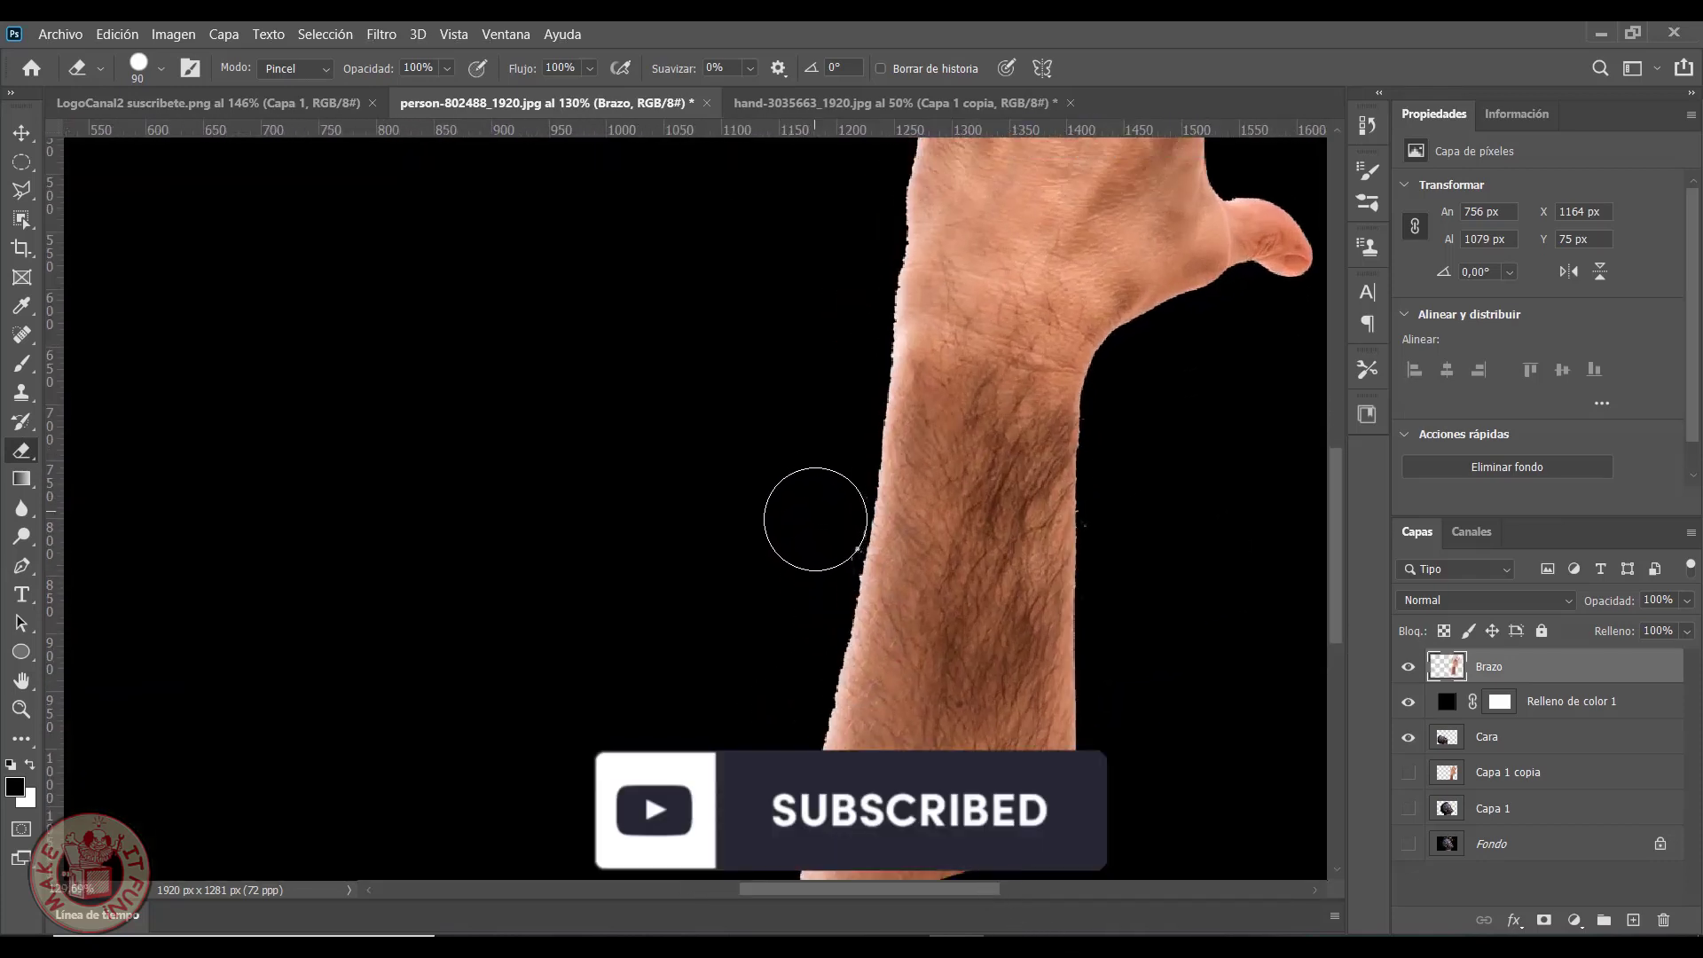
drag(1068, 576, 840, 863)
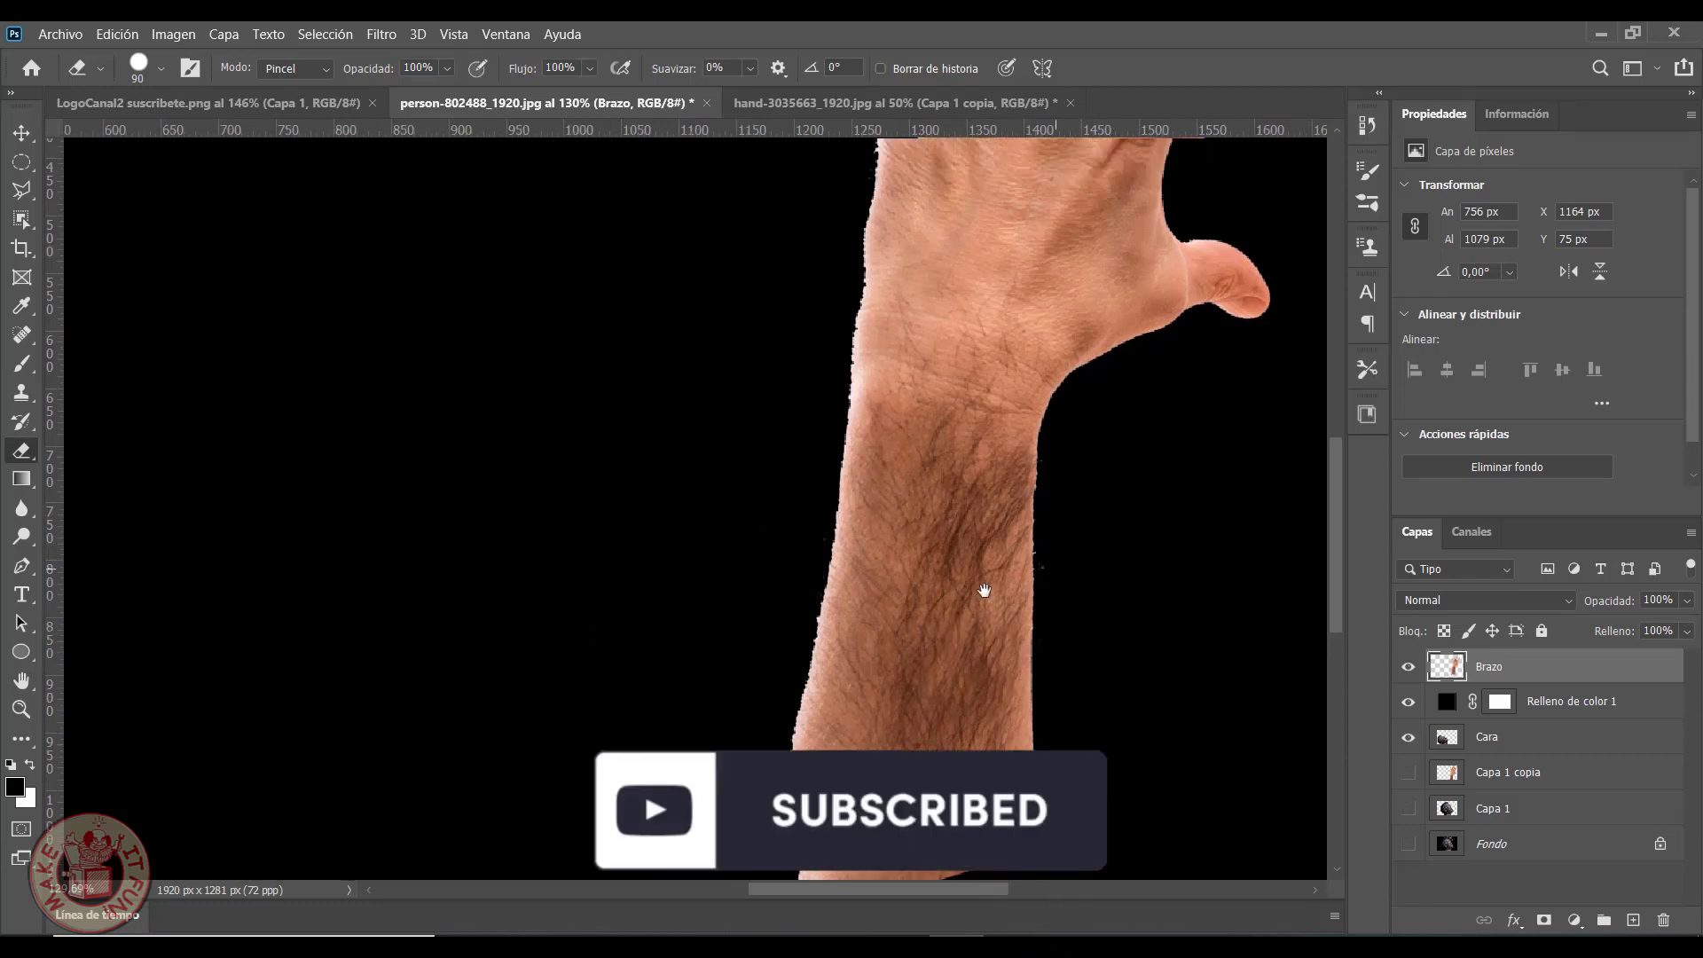
drag(829, 497, 825, 706)
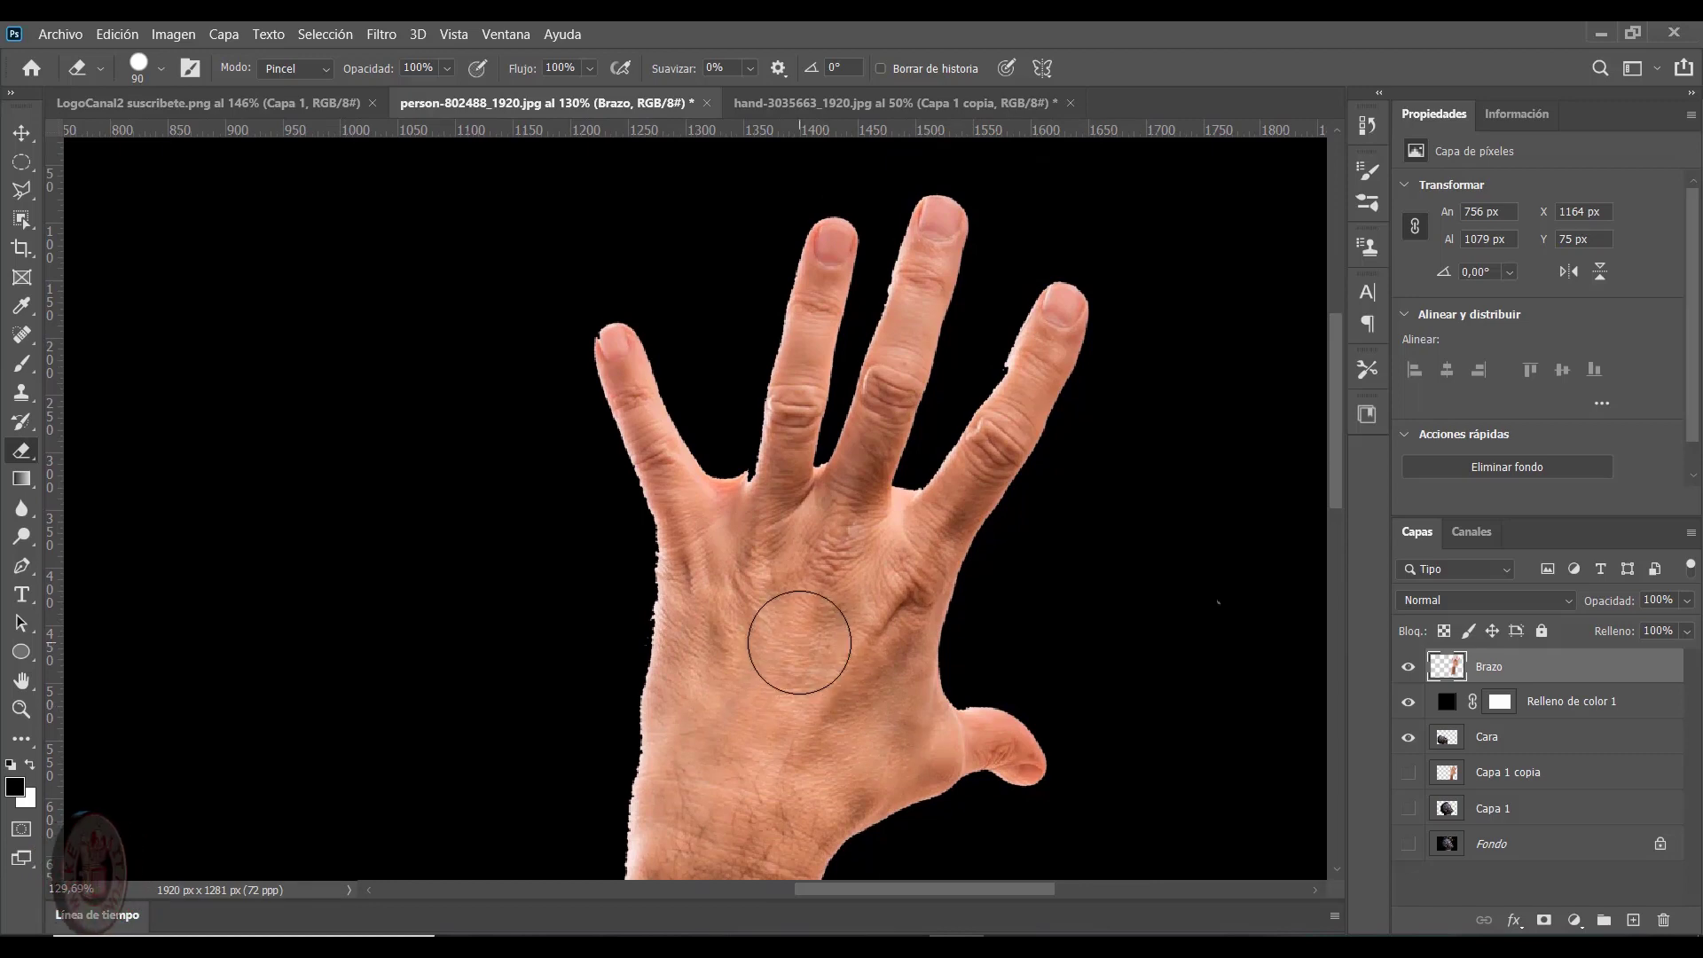
scroll(816, 630, down, 5)
scroll(887, 632, up, 1)
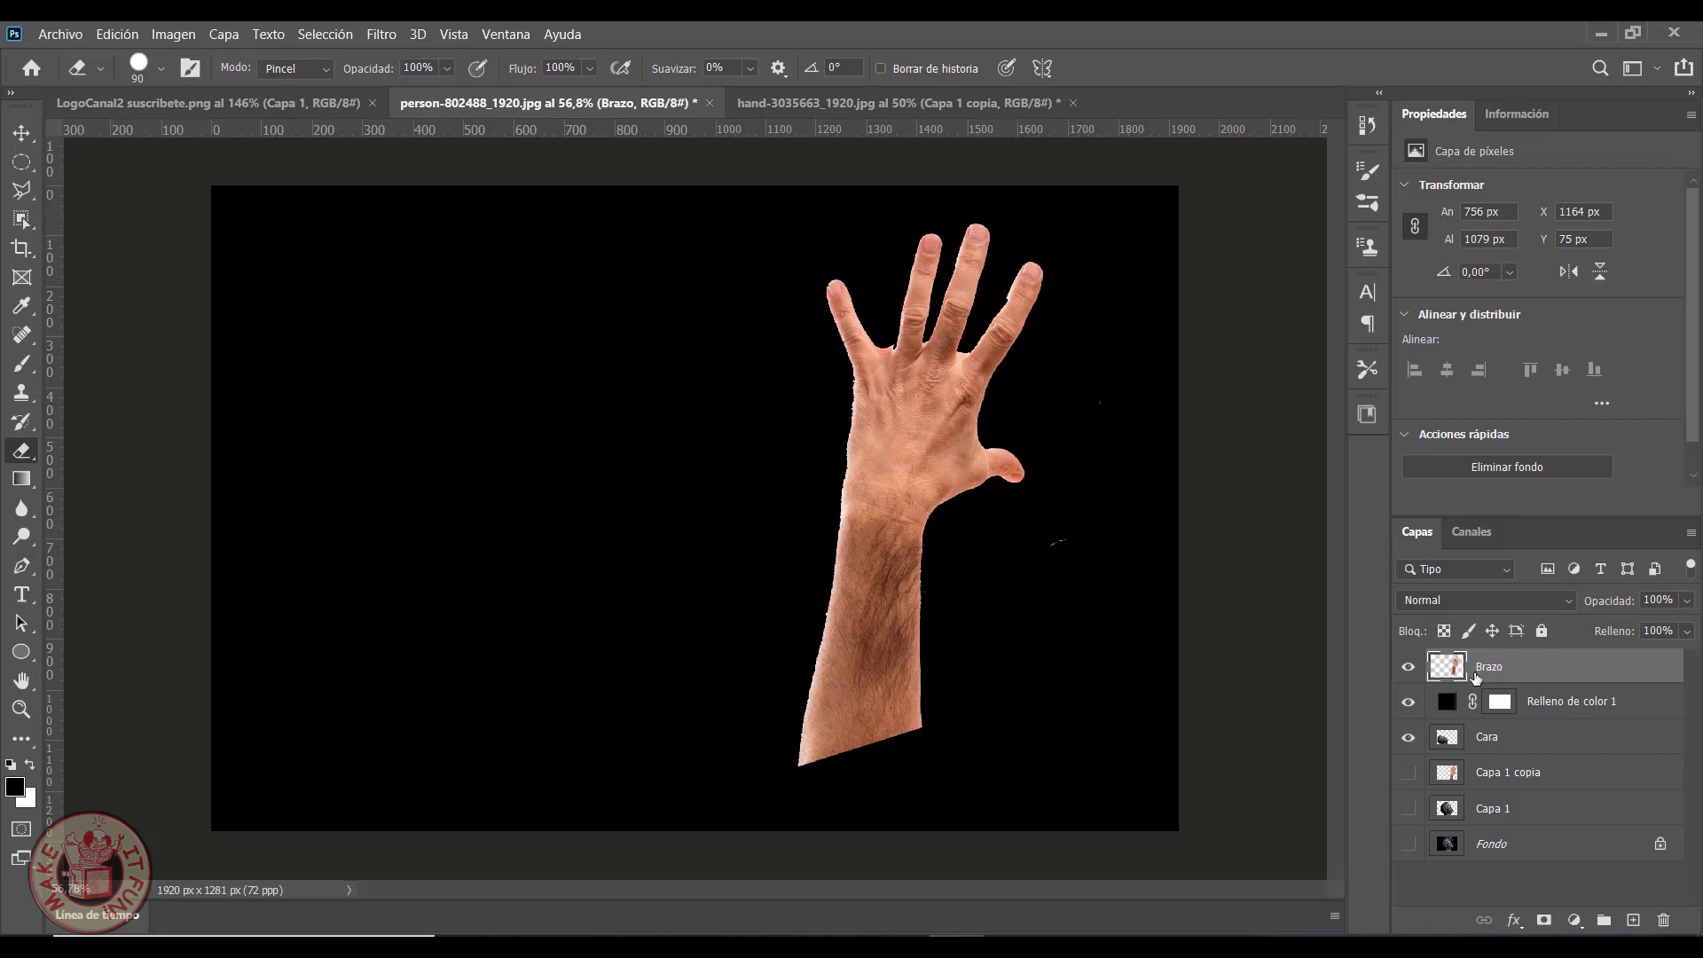
click(1532, 701)
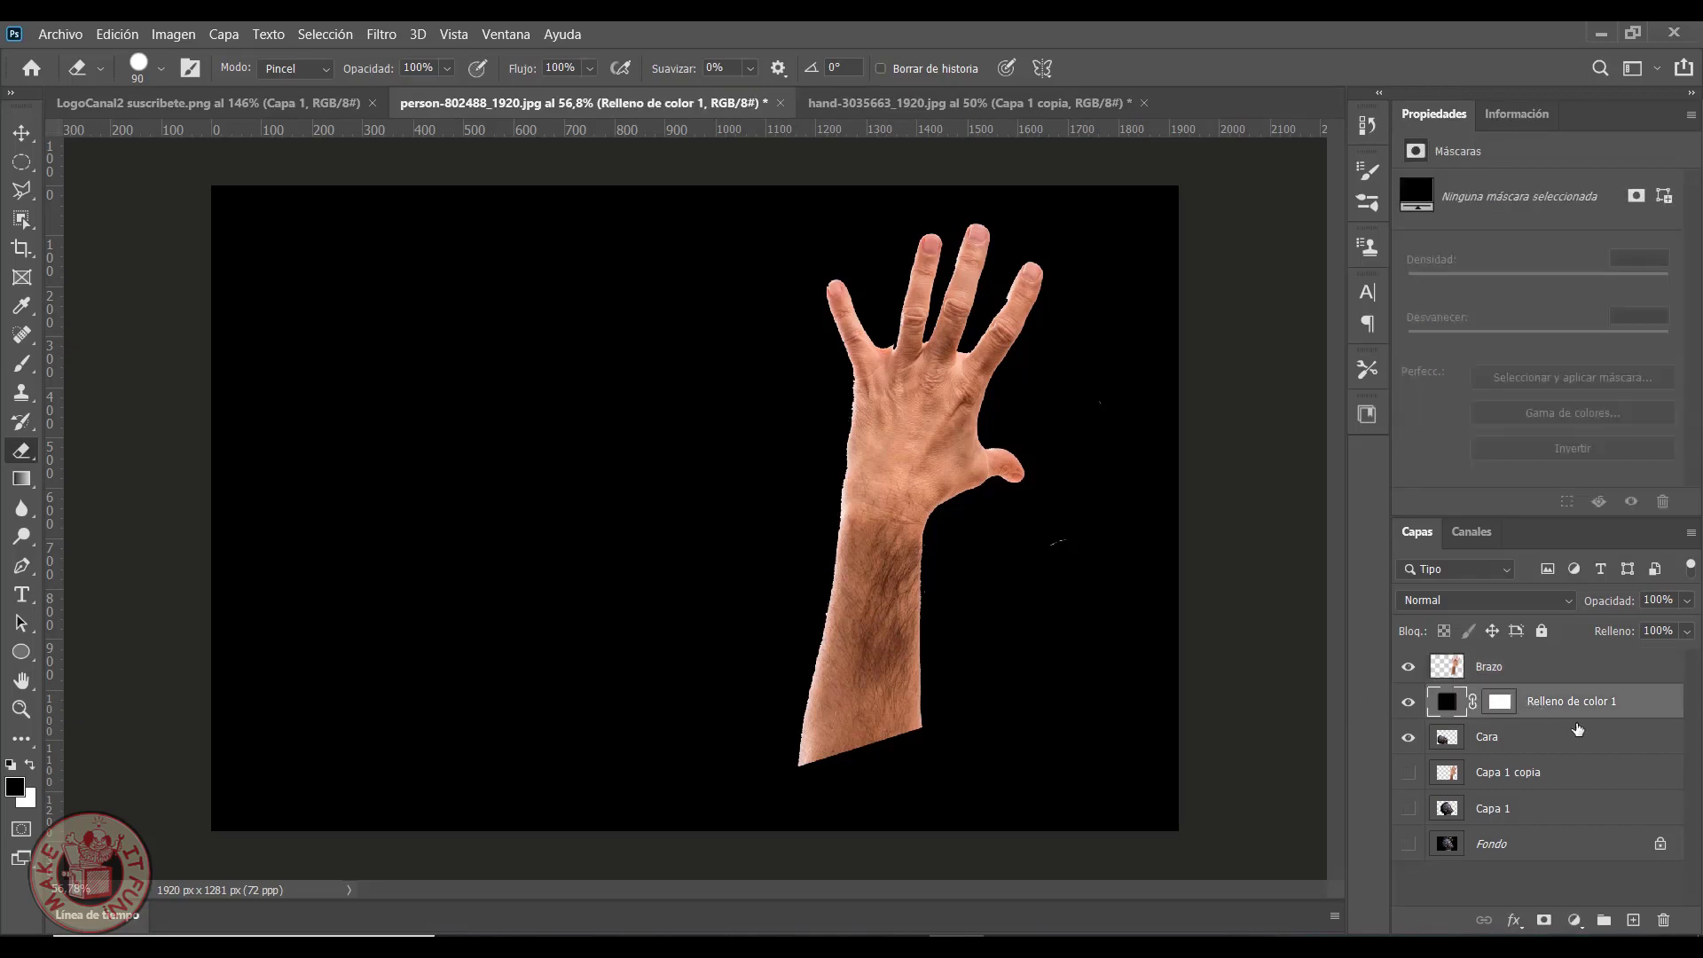
Delete the black fill layer and move the arm onto the man's open mouth
key(Delete)
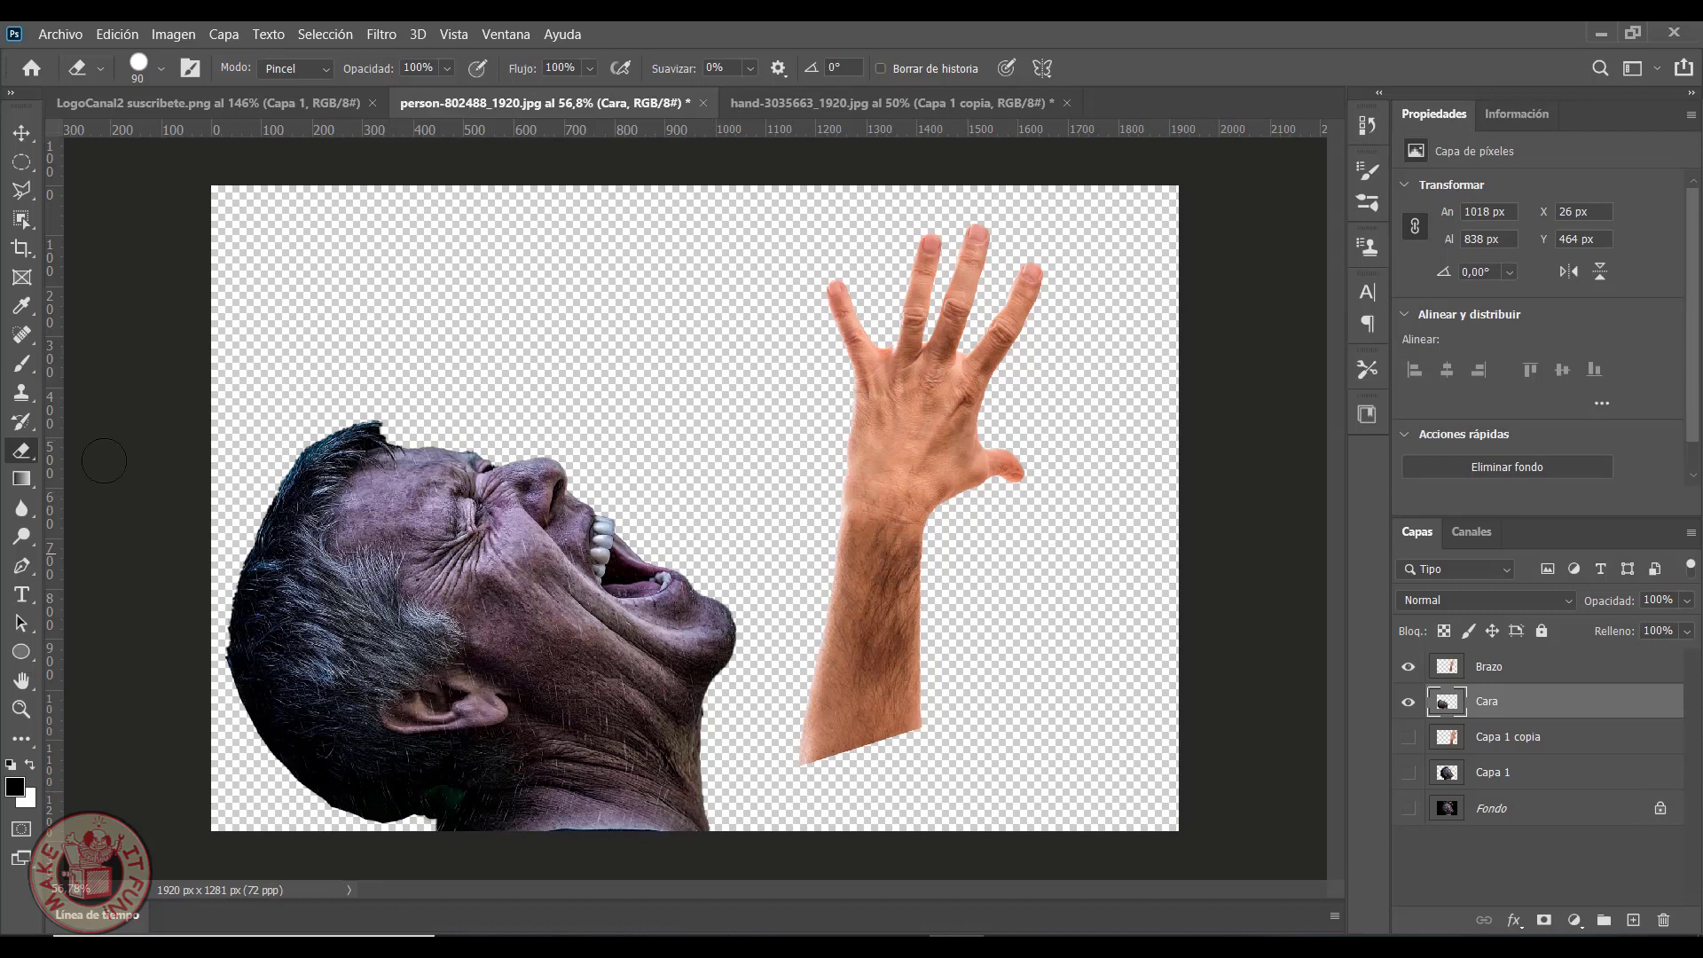
key(v)
mouse_move(843, 513)
mouse_down()
mouse_move(621, 523)
mouse_move(637, 472)
mouse_up()
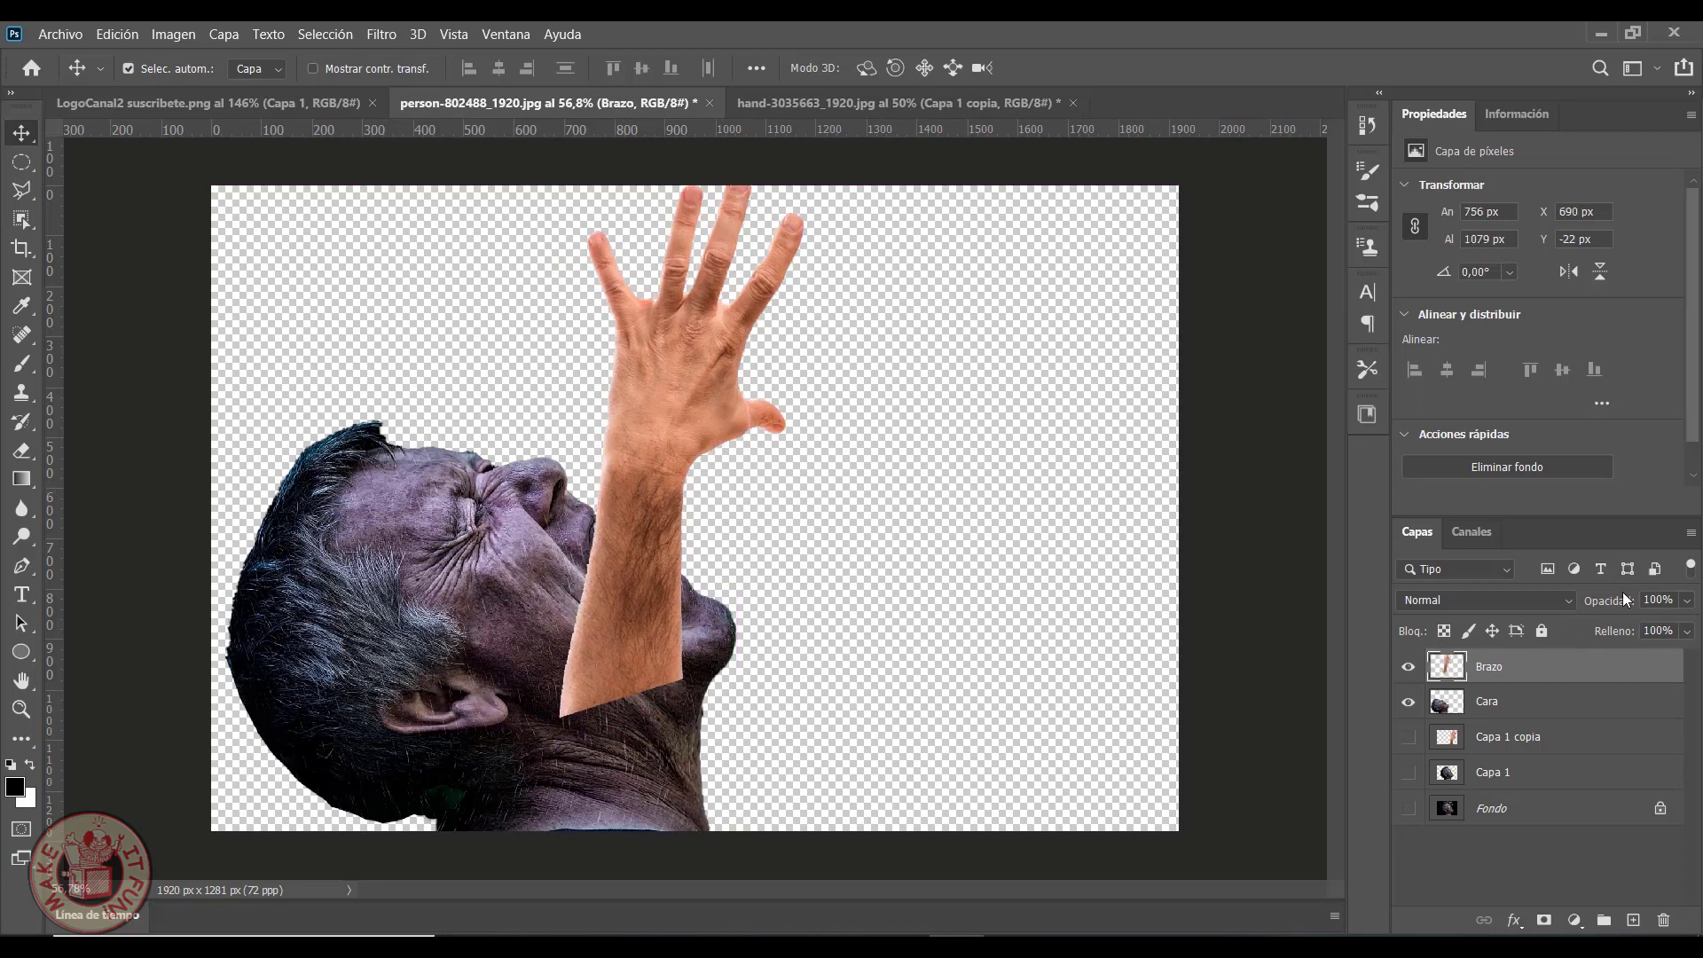
Lower the Brazo layer's opacity to 51%
click(1688, 603)
drag(1690, 624, 1642, 626)
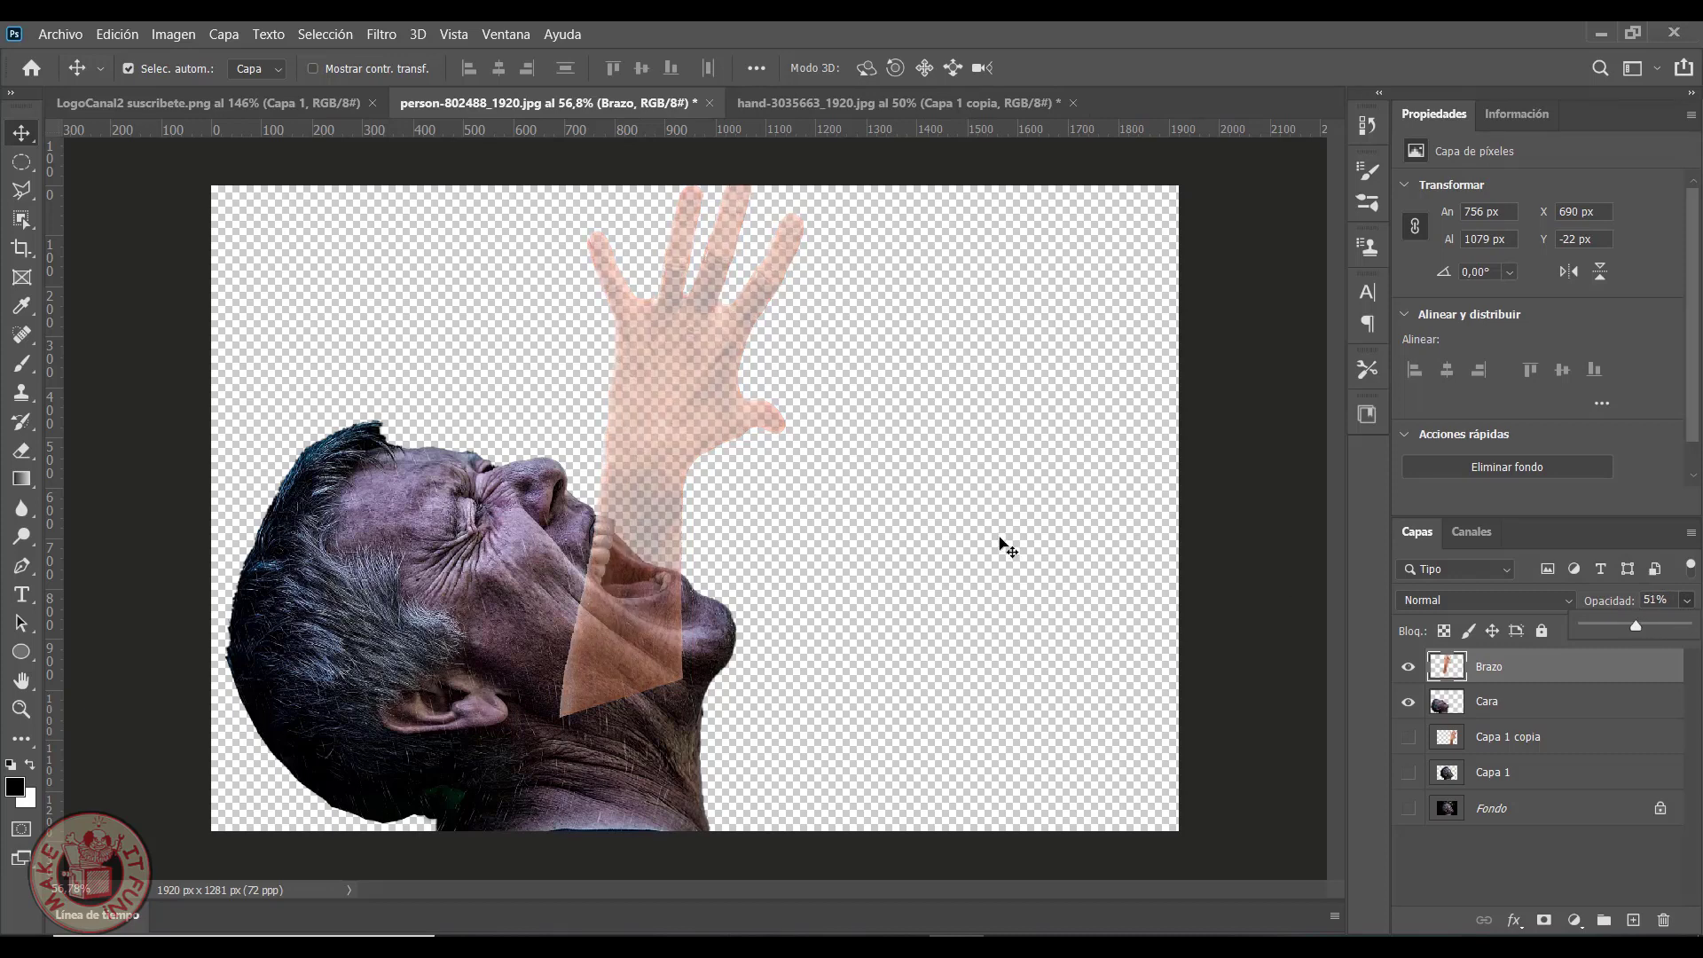
click(1517, 685)
Rotate Brazo about 5.31° clockwise and move it down into the mouth
key(ctrl+t)
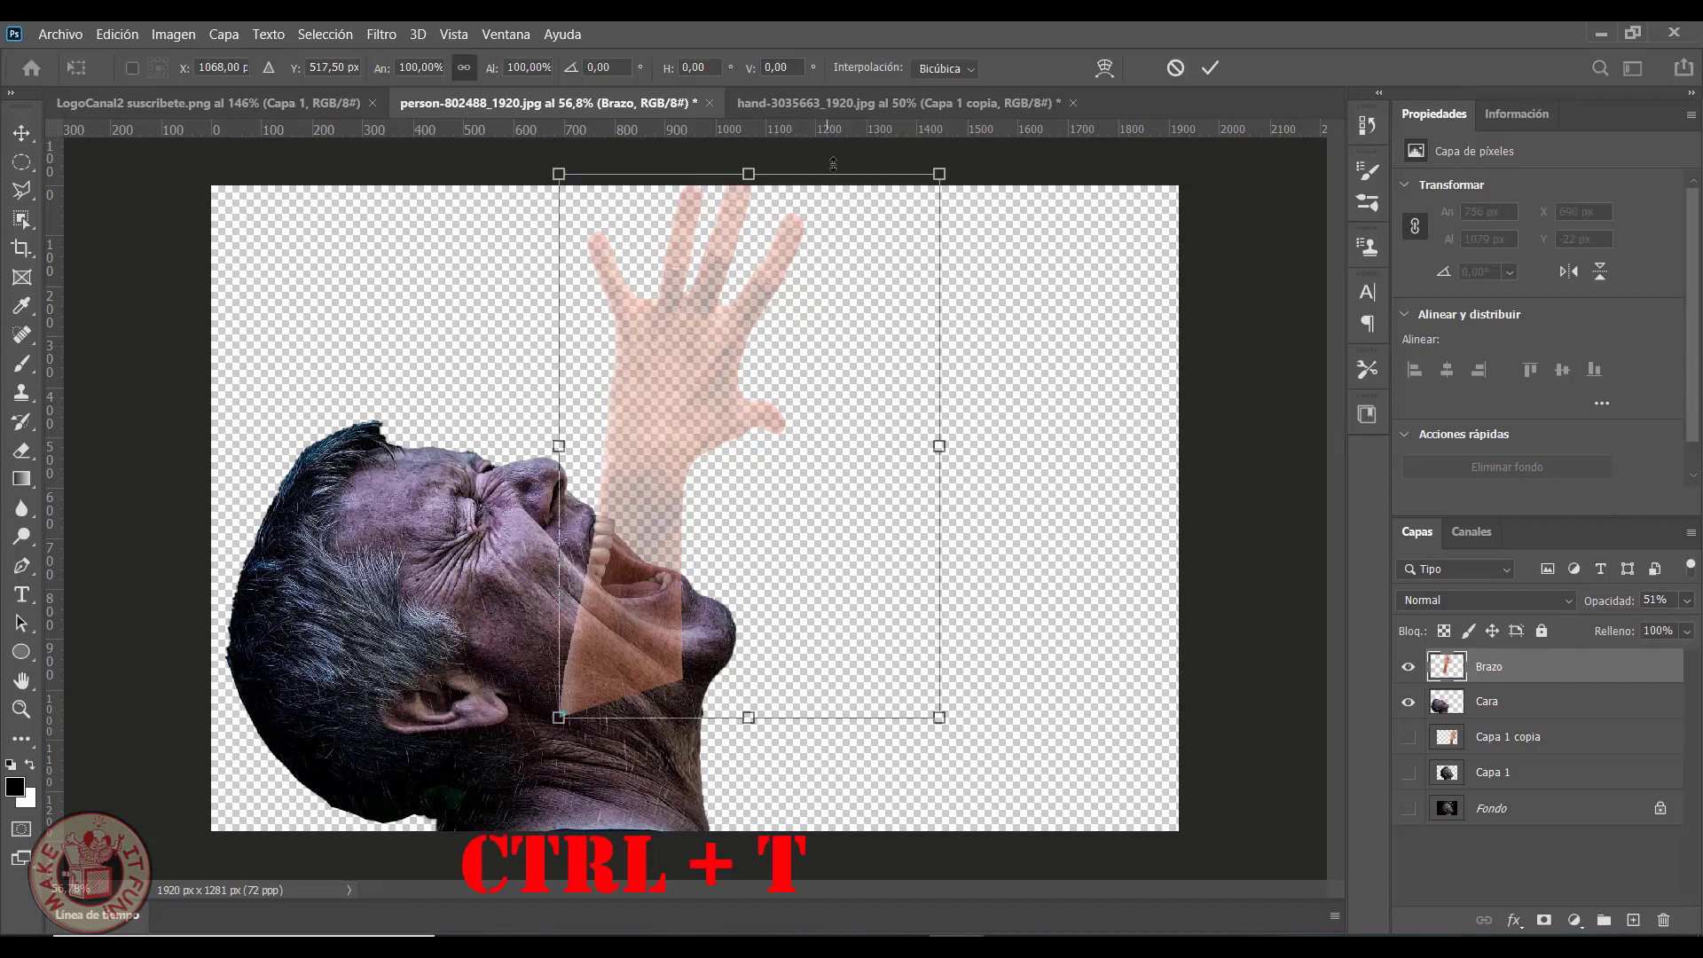
drag(982, 163, 1011, 183)
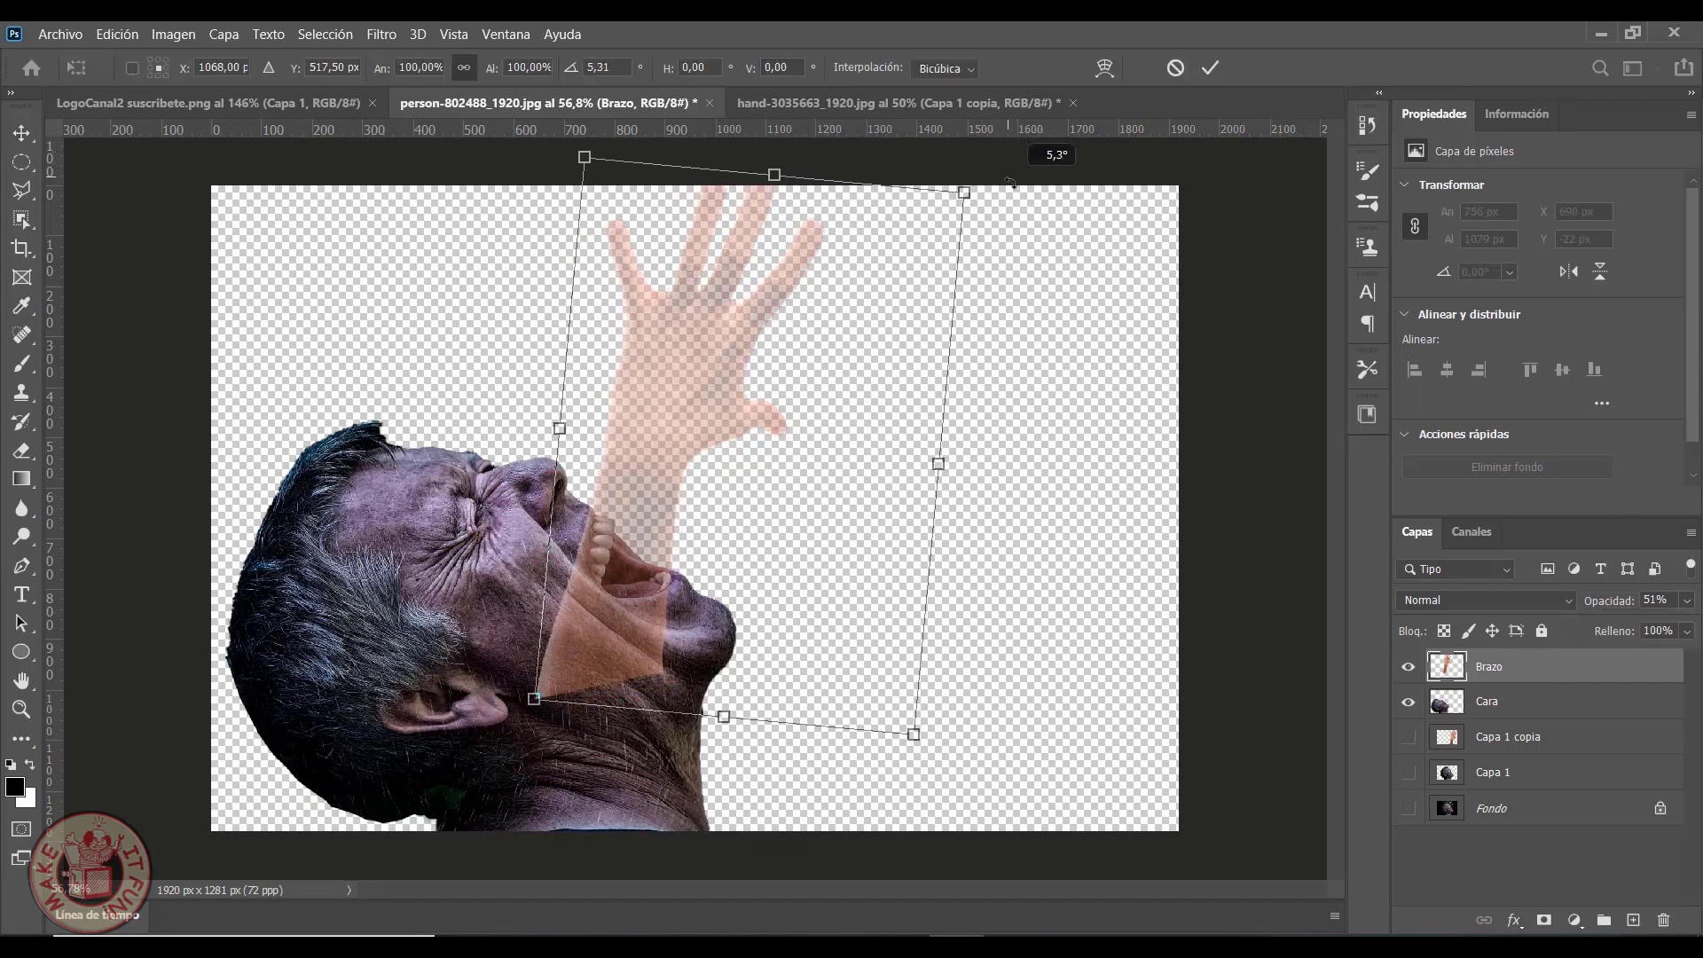
drag(817, 277, 833, 278)
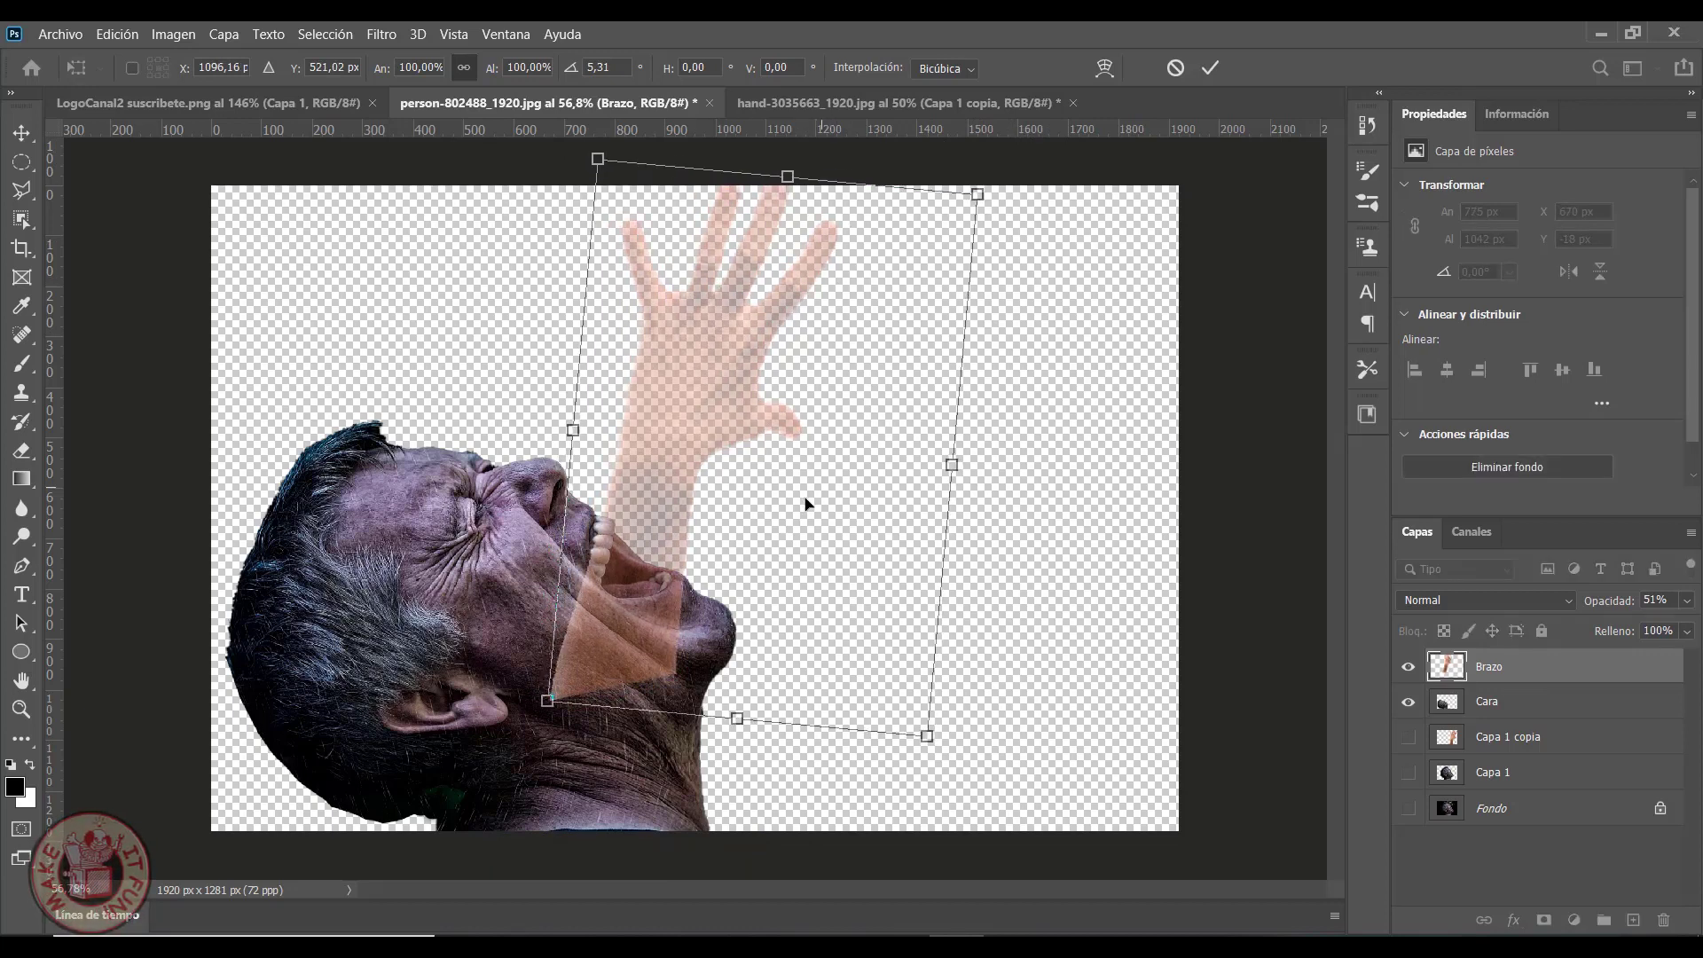
drag(826, 490, 810, 513)
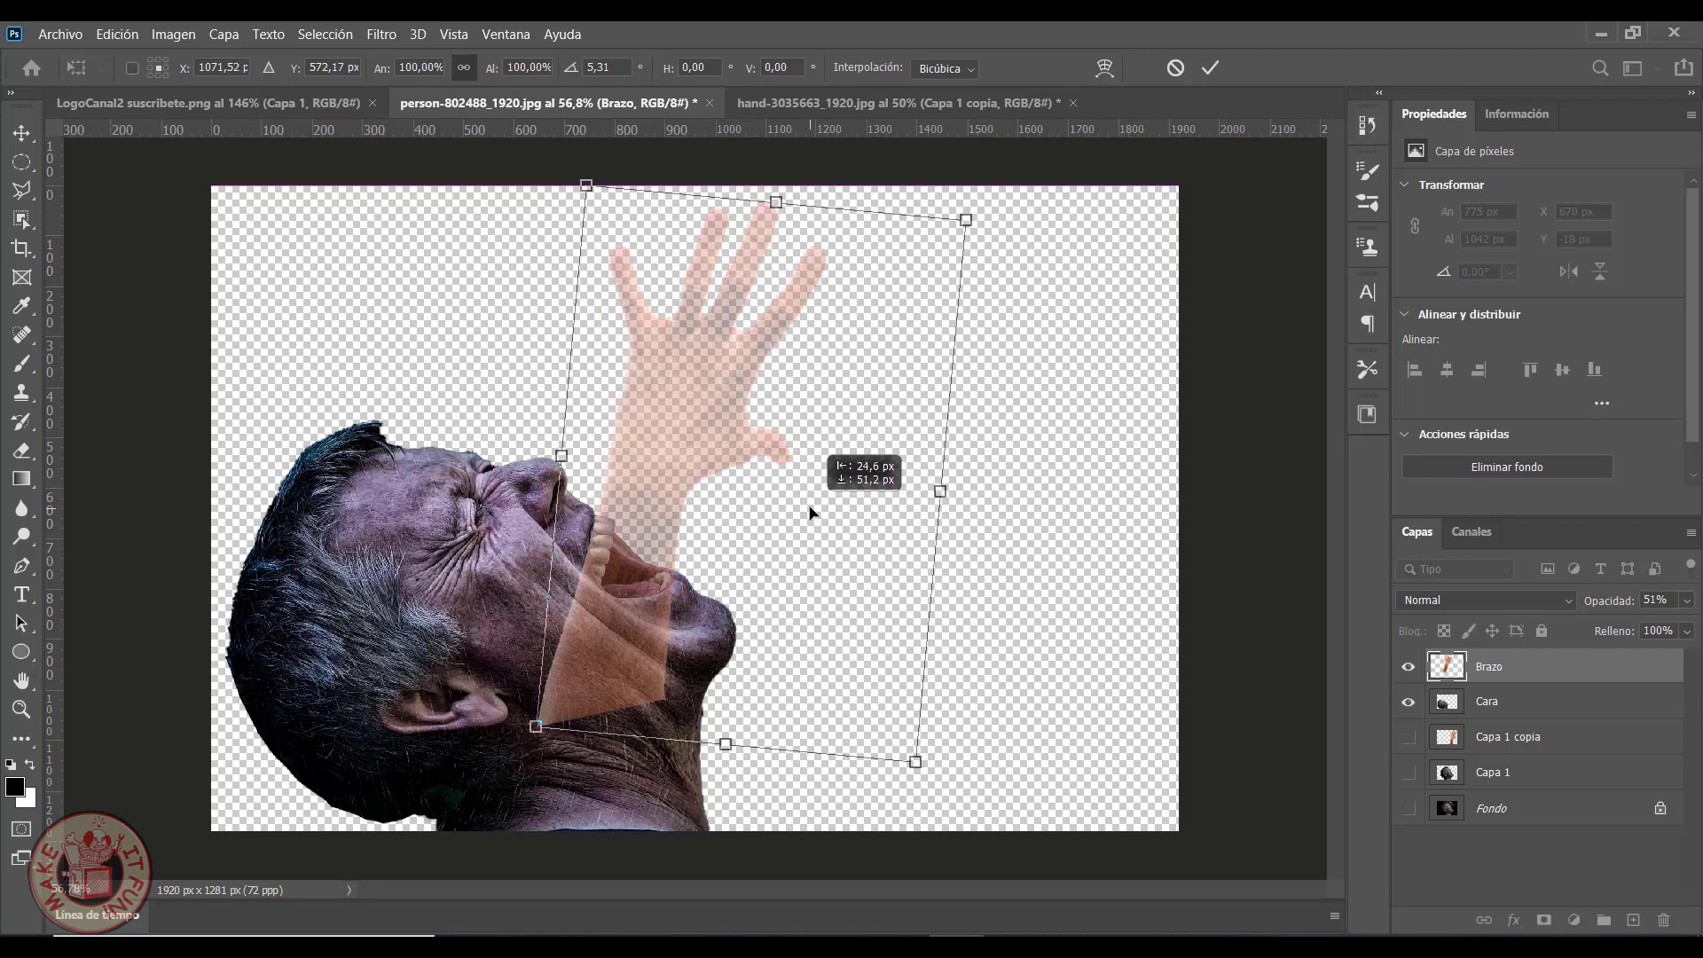
scroll(722, 550, up, 1)
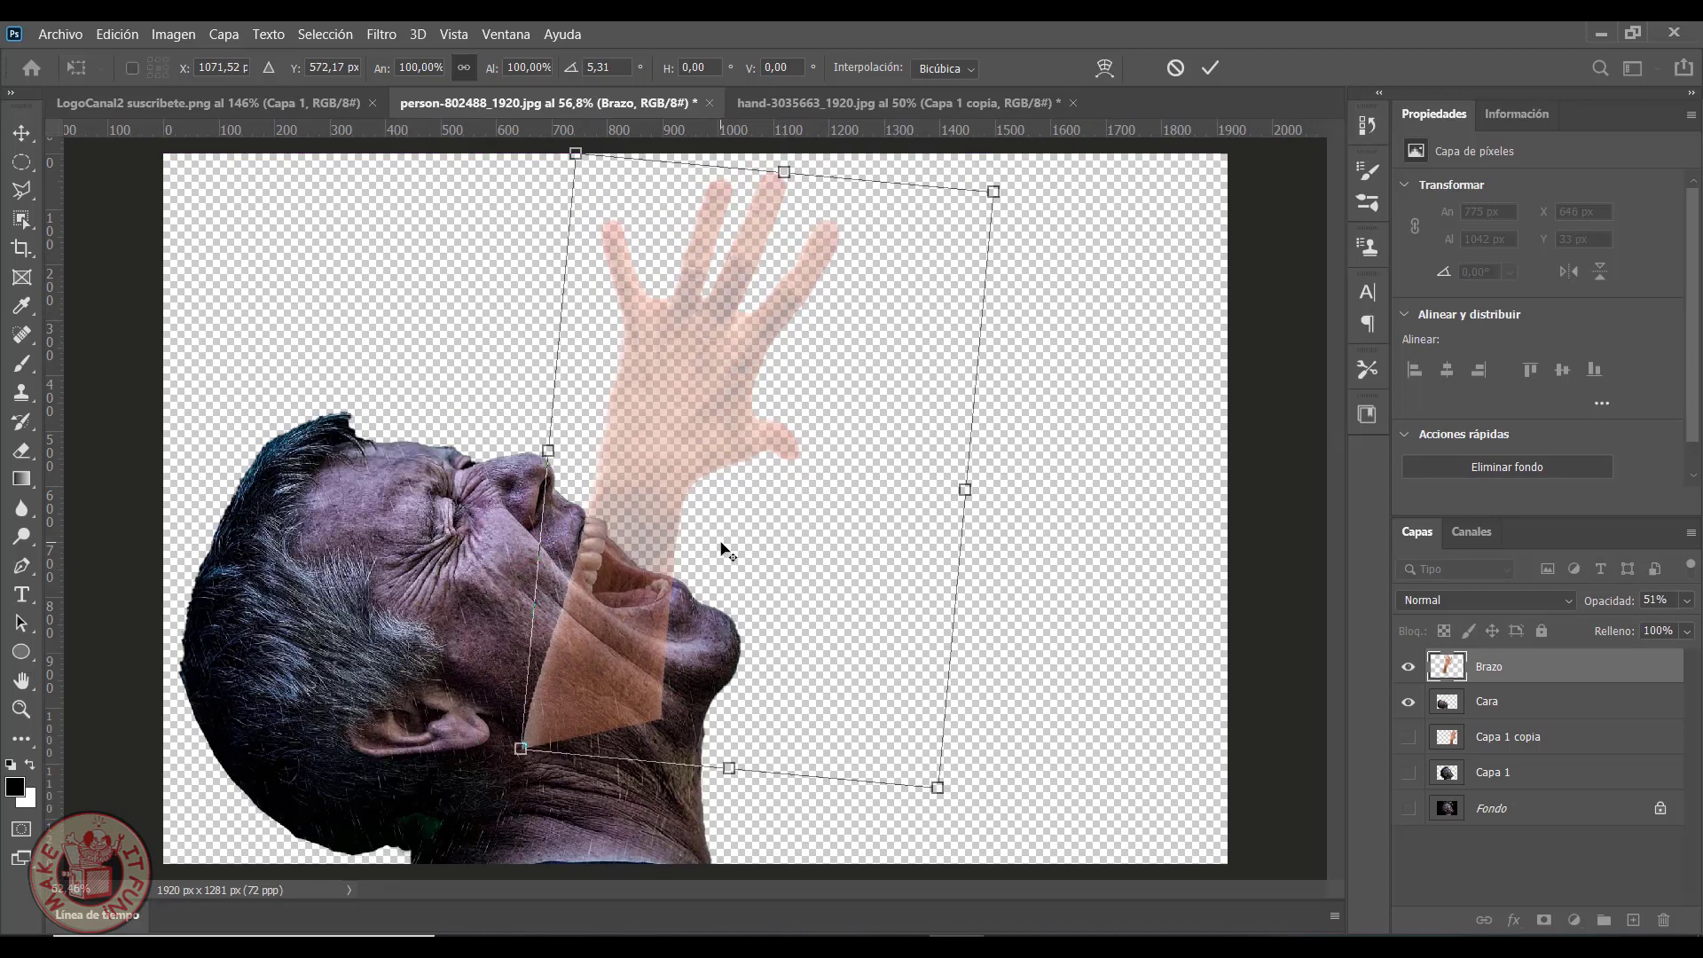
scroll(722, 551, up, 2)
scroll(675, 563, up, 1)
scroll(639, 572, up, 2)
scroll(602, 582, up, 1)
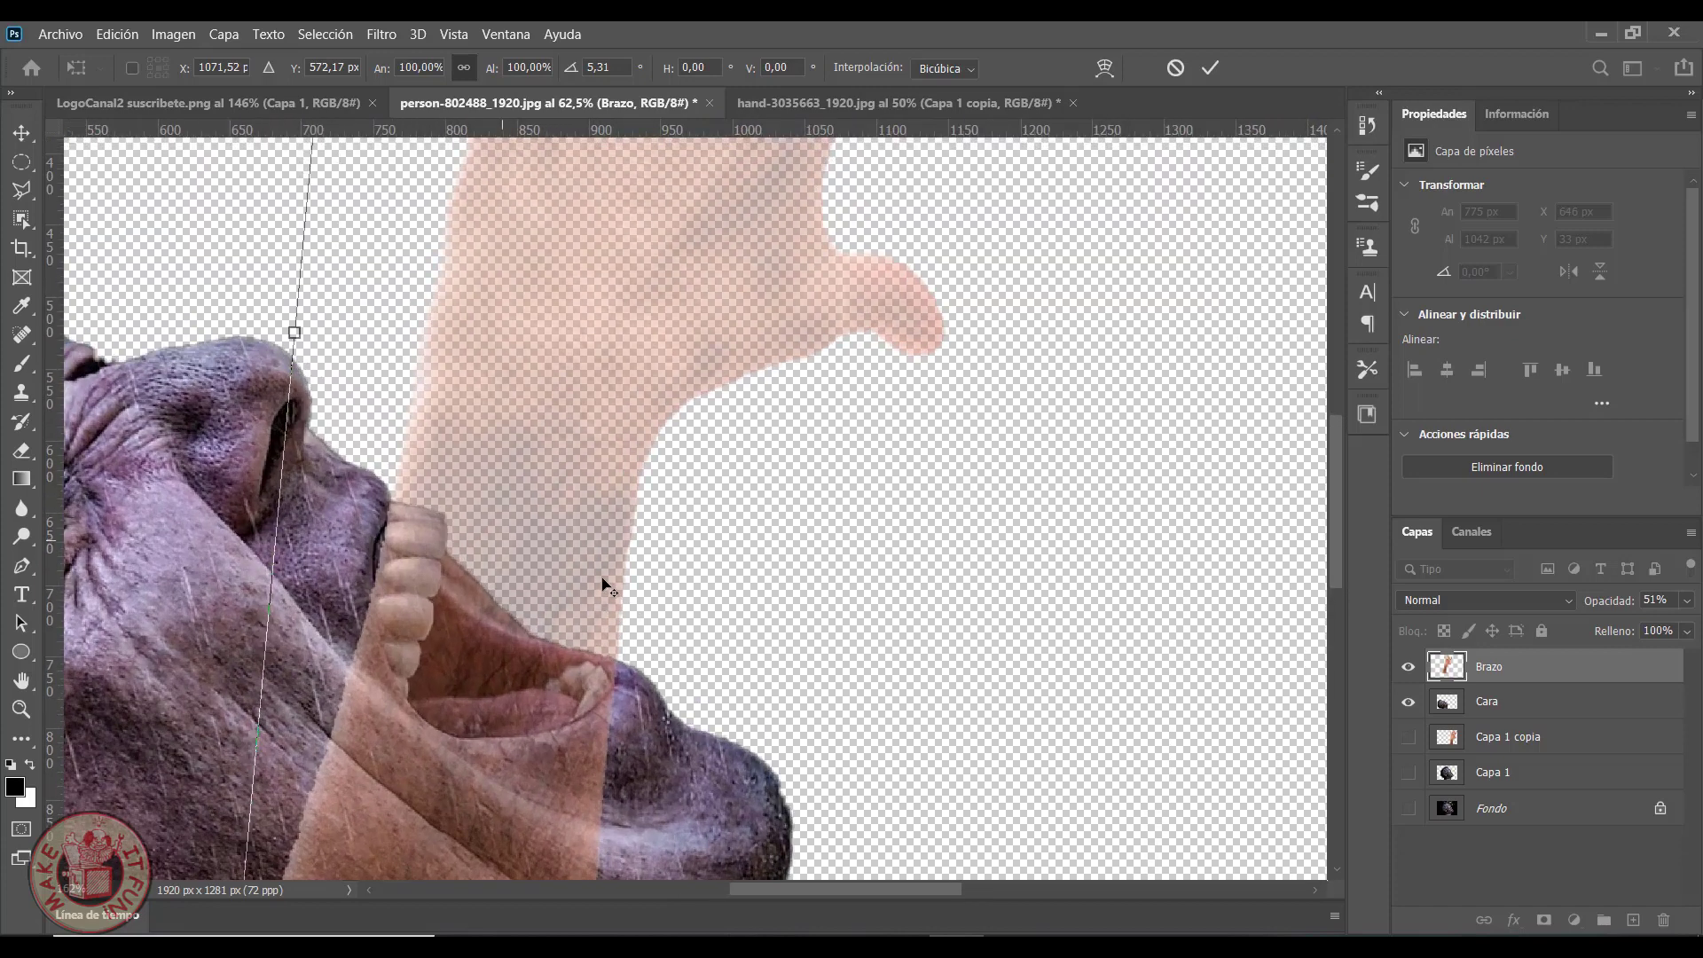
drag(603, 583, 605, 619)
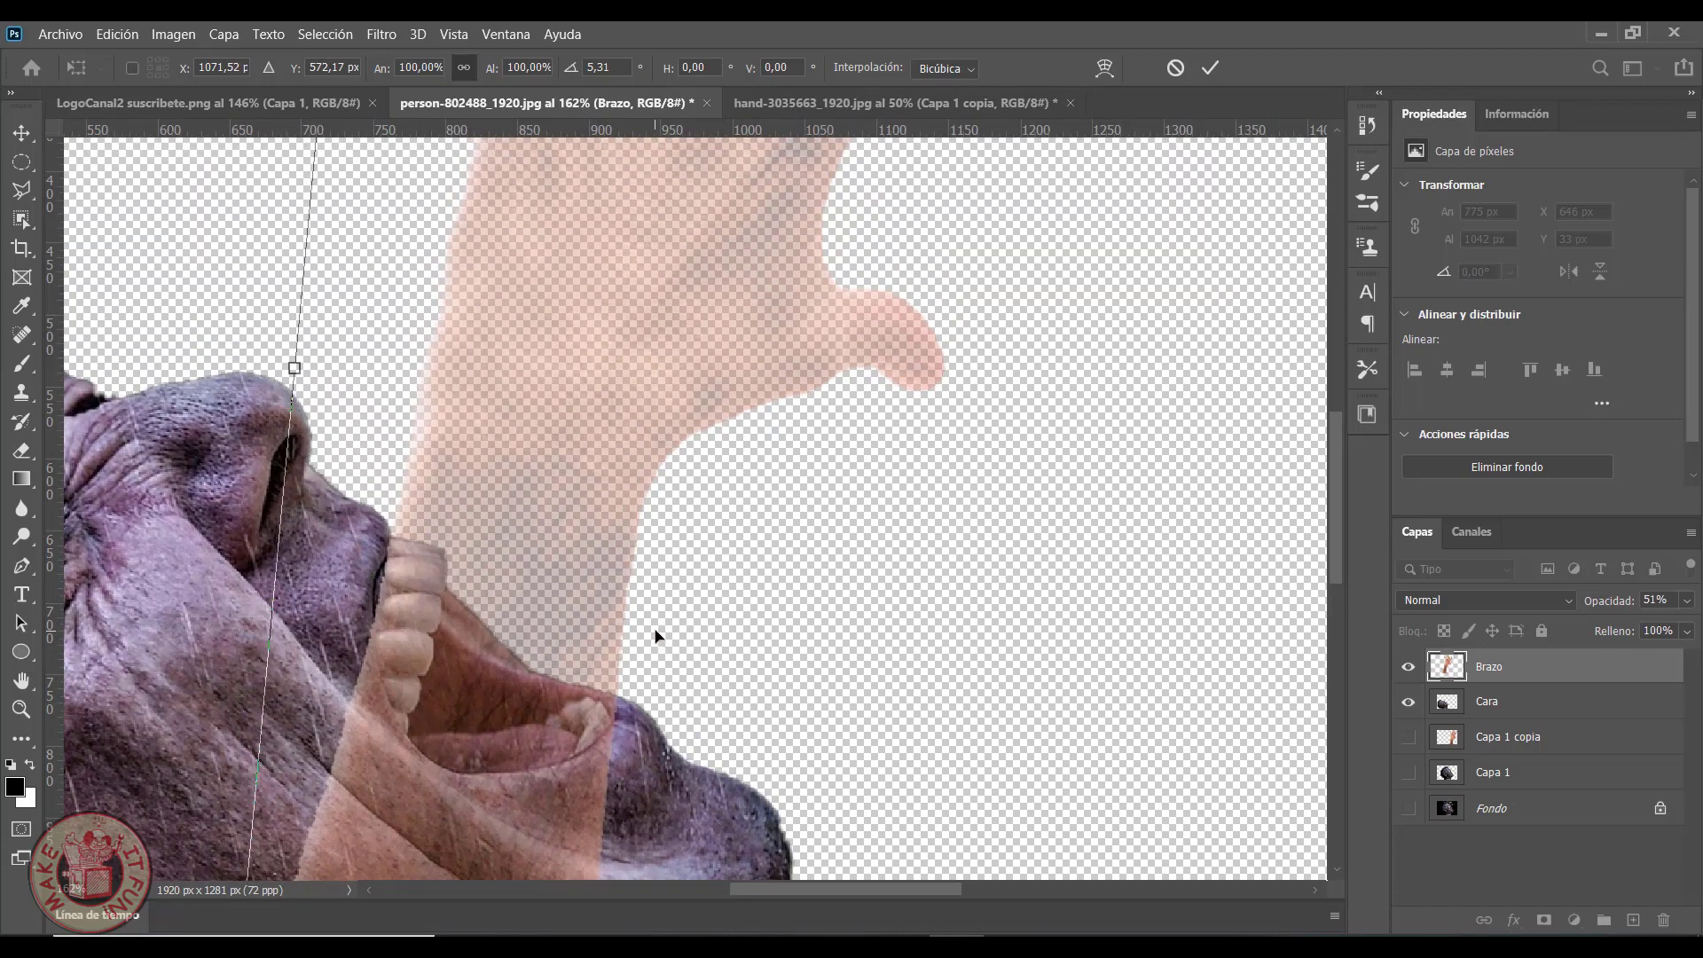
Nudge the arm a few pixels right, apply the transform, and view the whole image
key(Right)
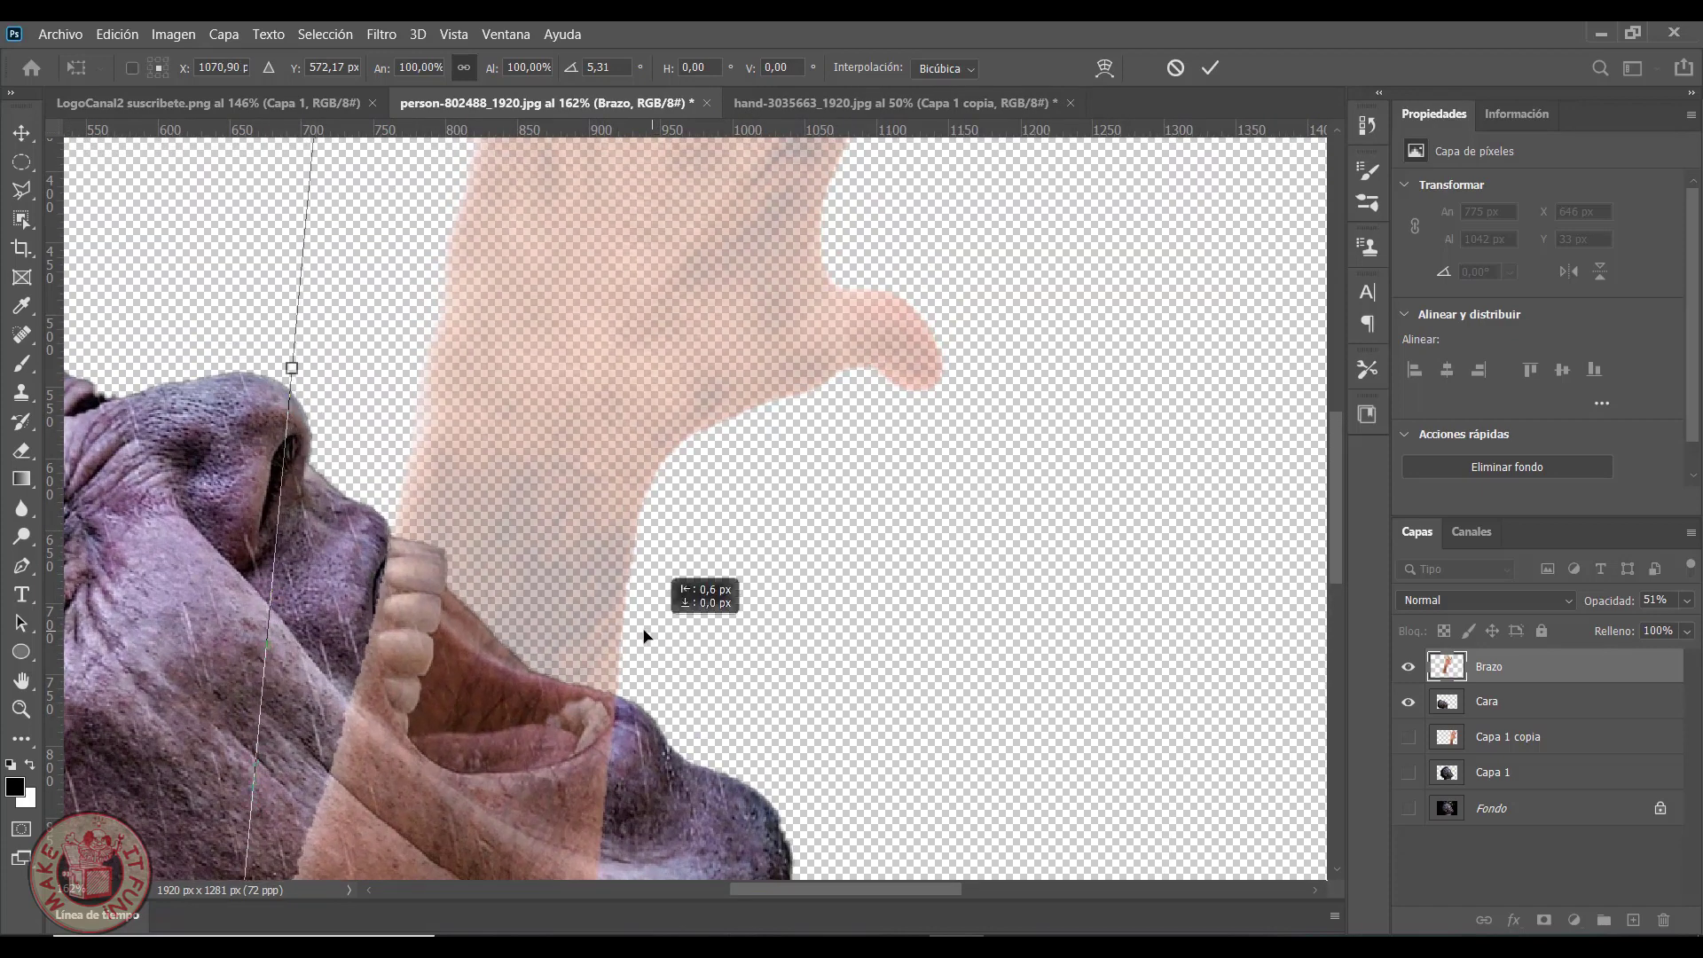
key(Left)
key(Left)
key(Left)
key(Left)
key(Left)
key(Left)
key(Right)
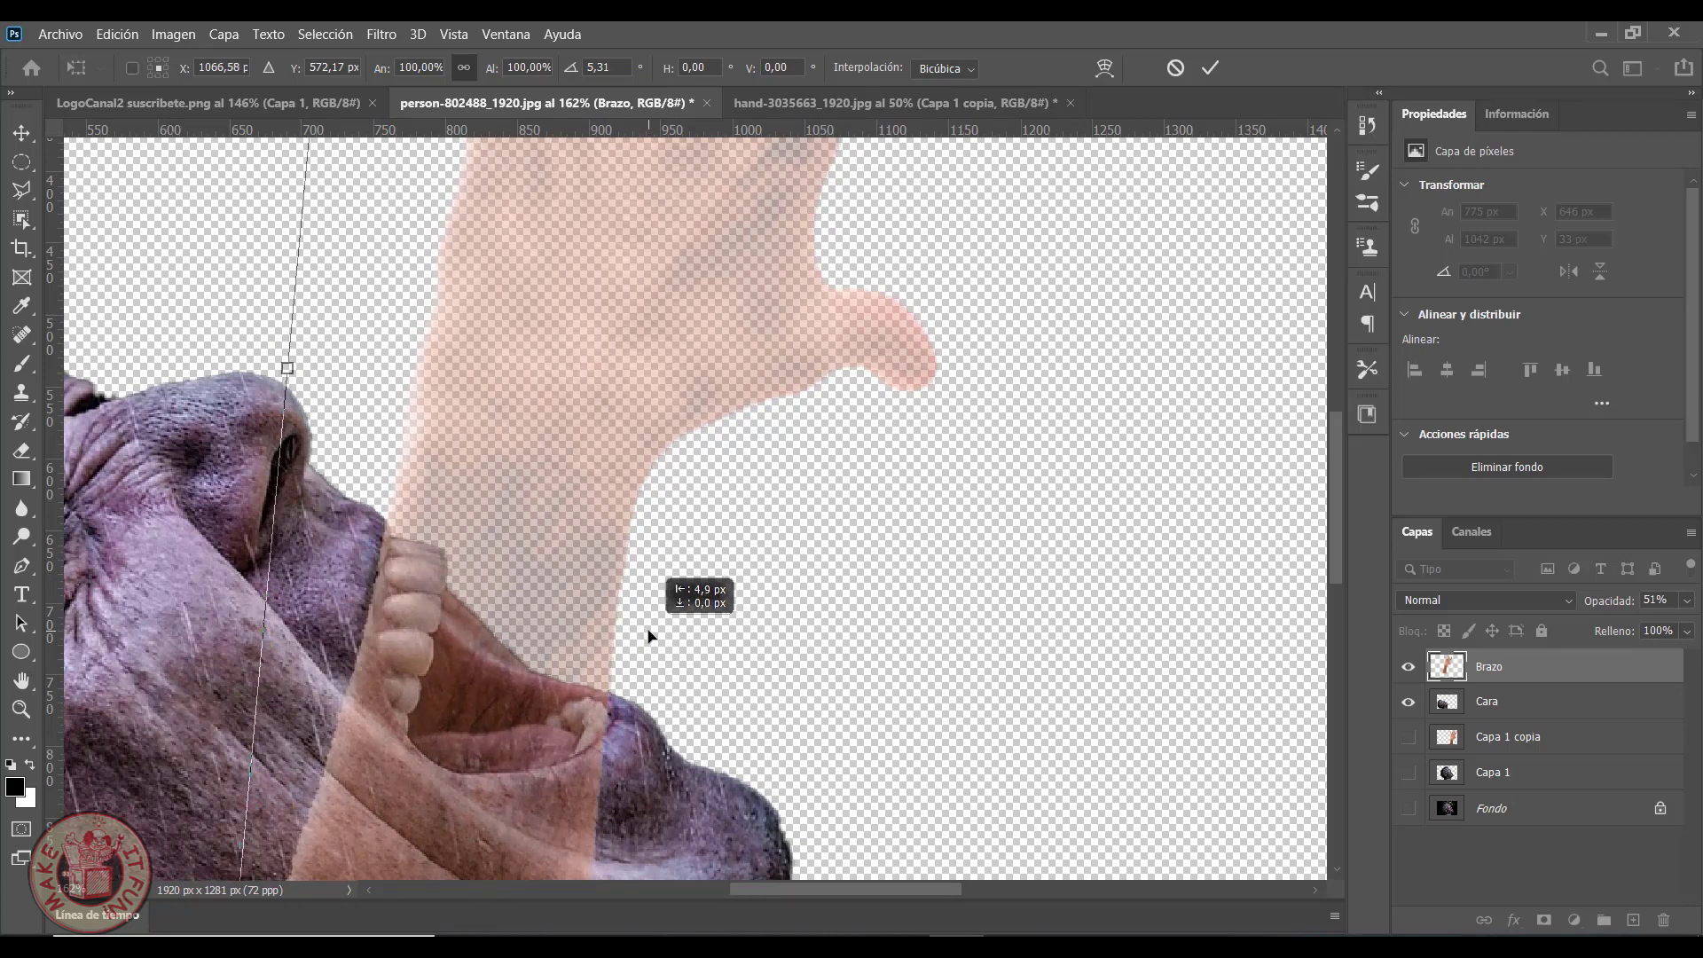
key(Right)
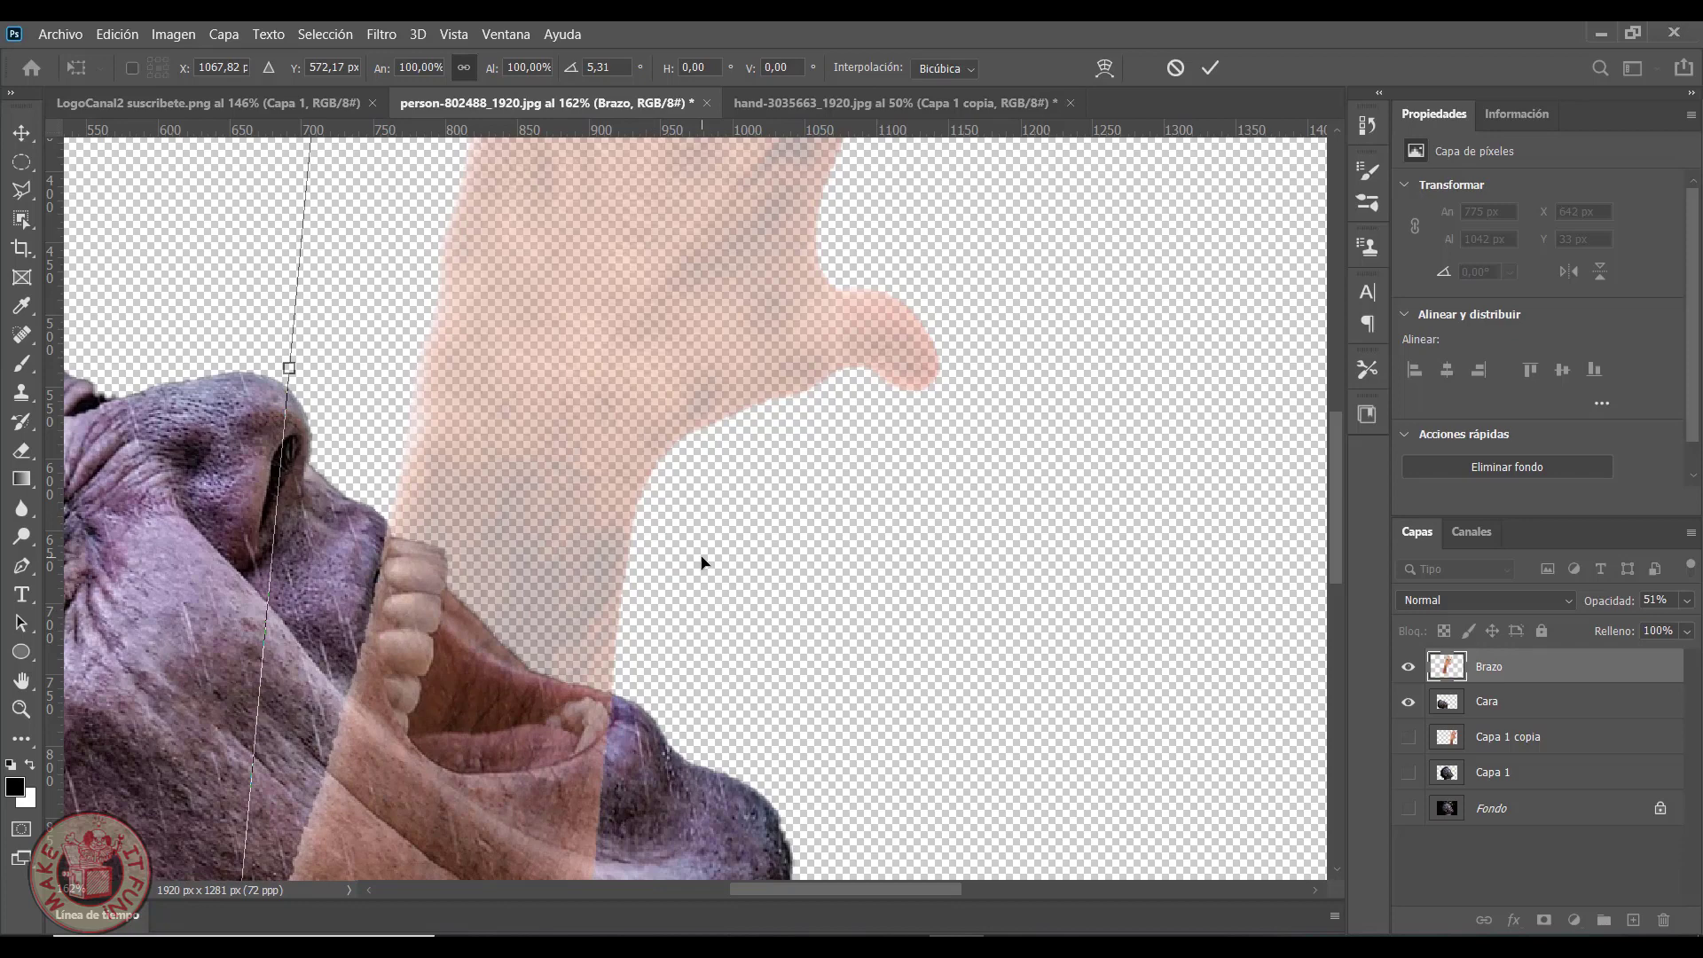
key(Return)
scroll(825, 610, down, 2)
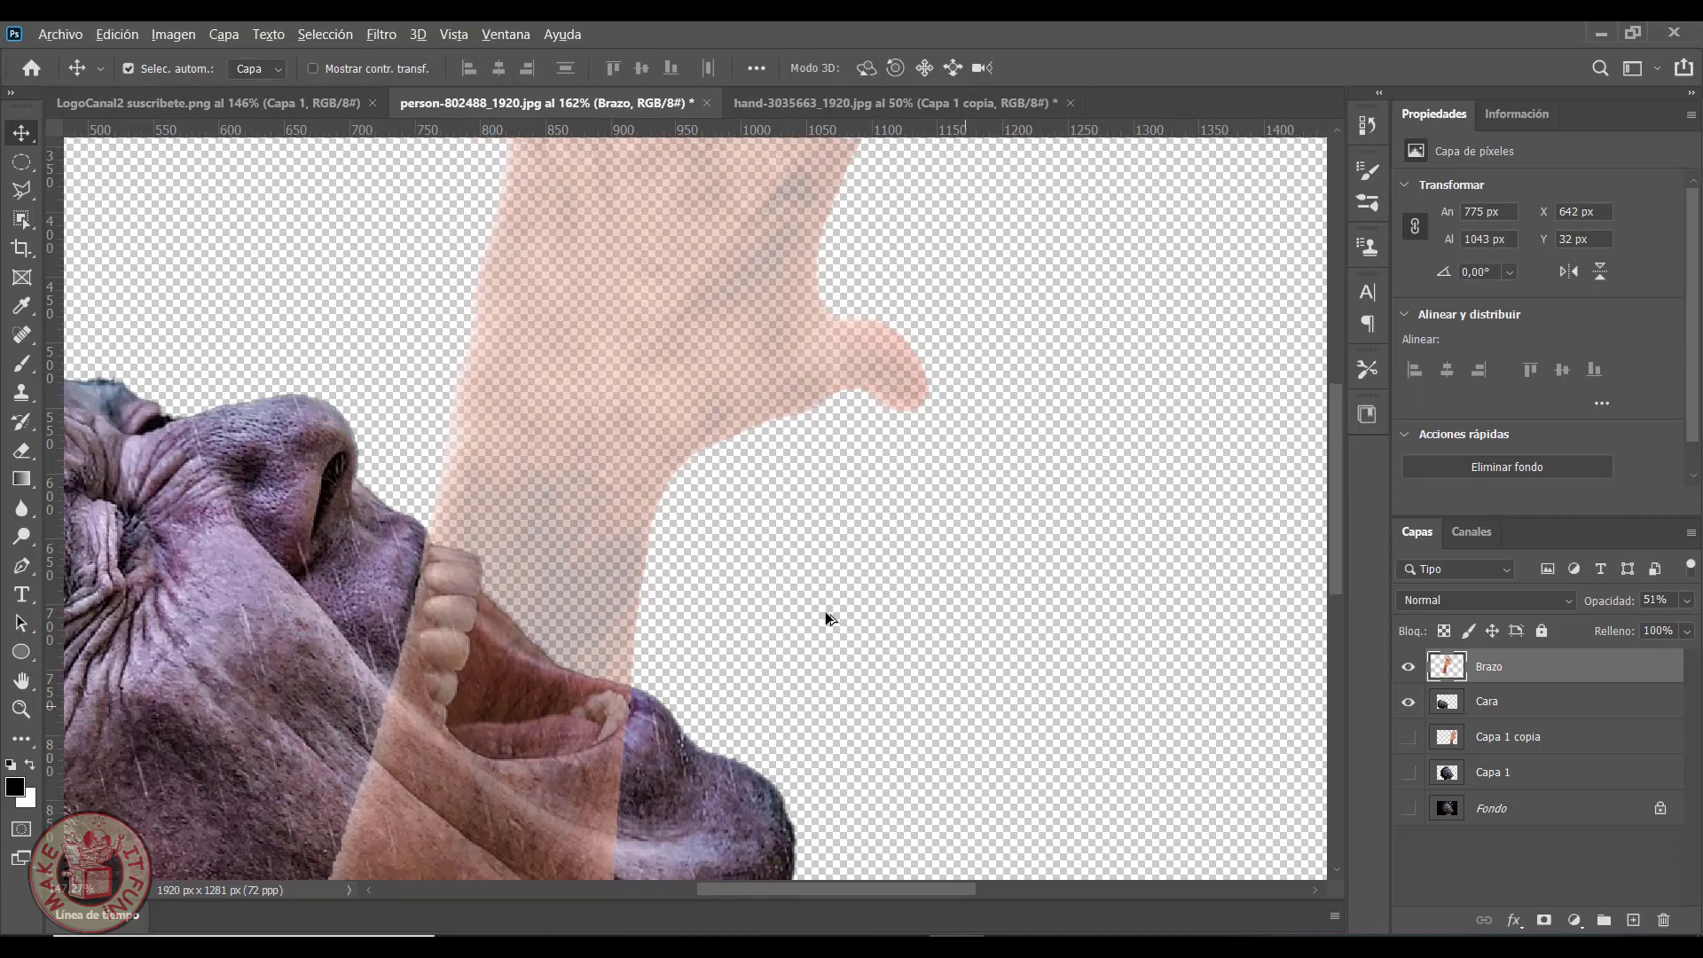
scroll(828, 603, down, 2)
scroll(834, 605, down, 2)
scroll(834, 605, down, 4)
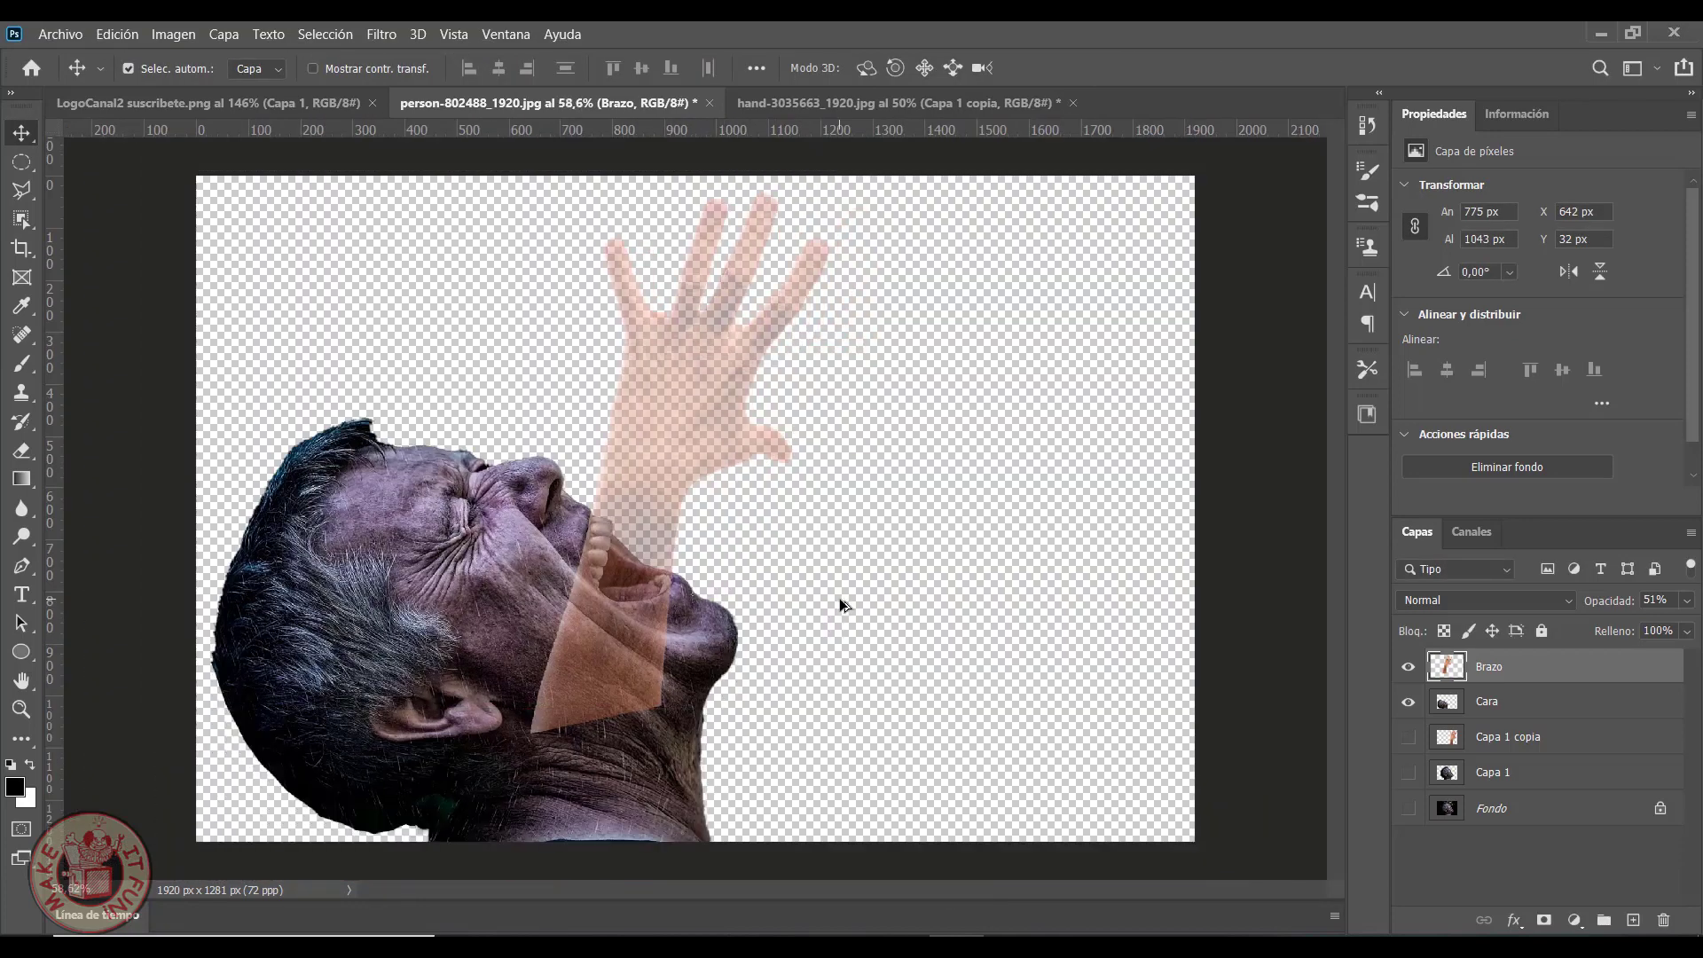
Set Brazo to 45% opacity and zoom in on the mouth with the Pen tool
key(4)
key(5)
click(22, 567)
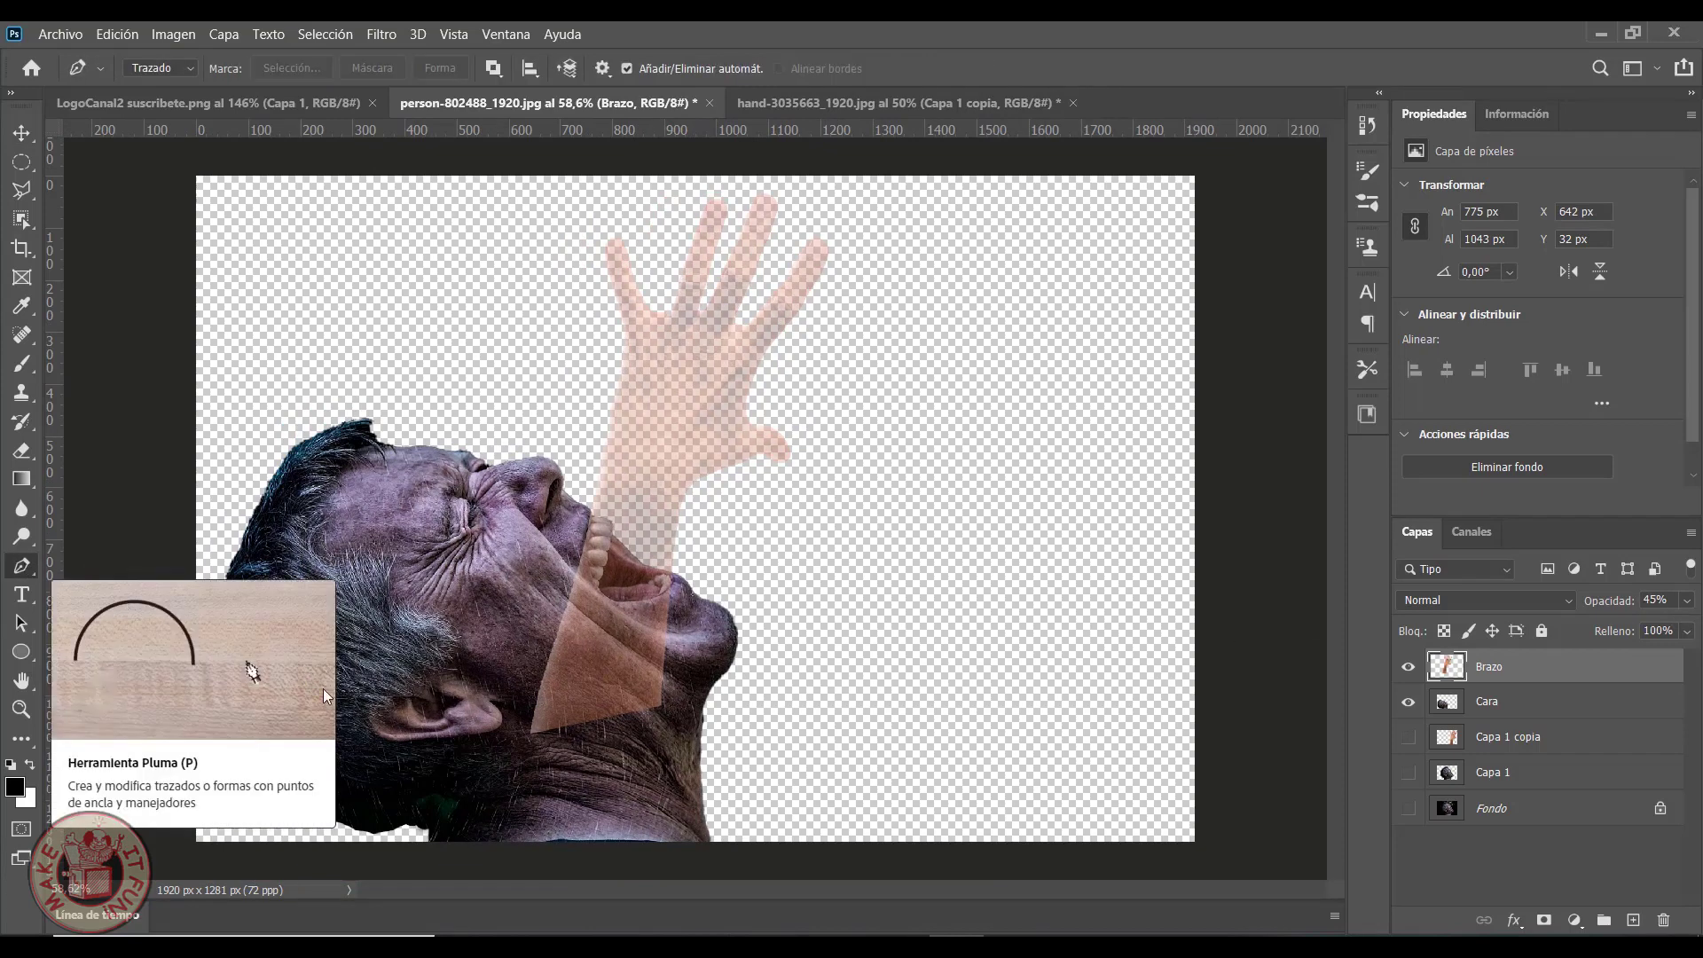
scroll(559, 715, up, 2)
scroll(558, 714, up, 1)
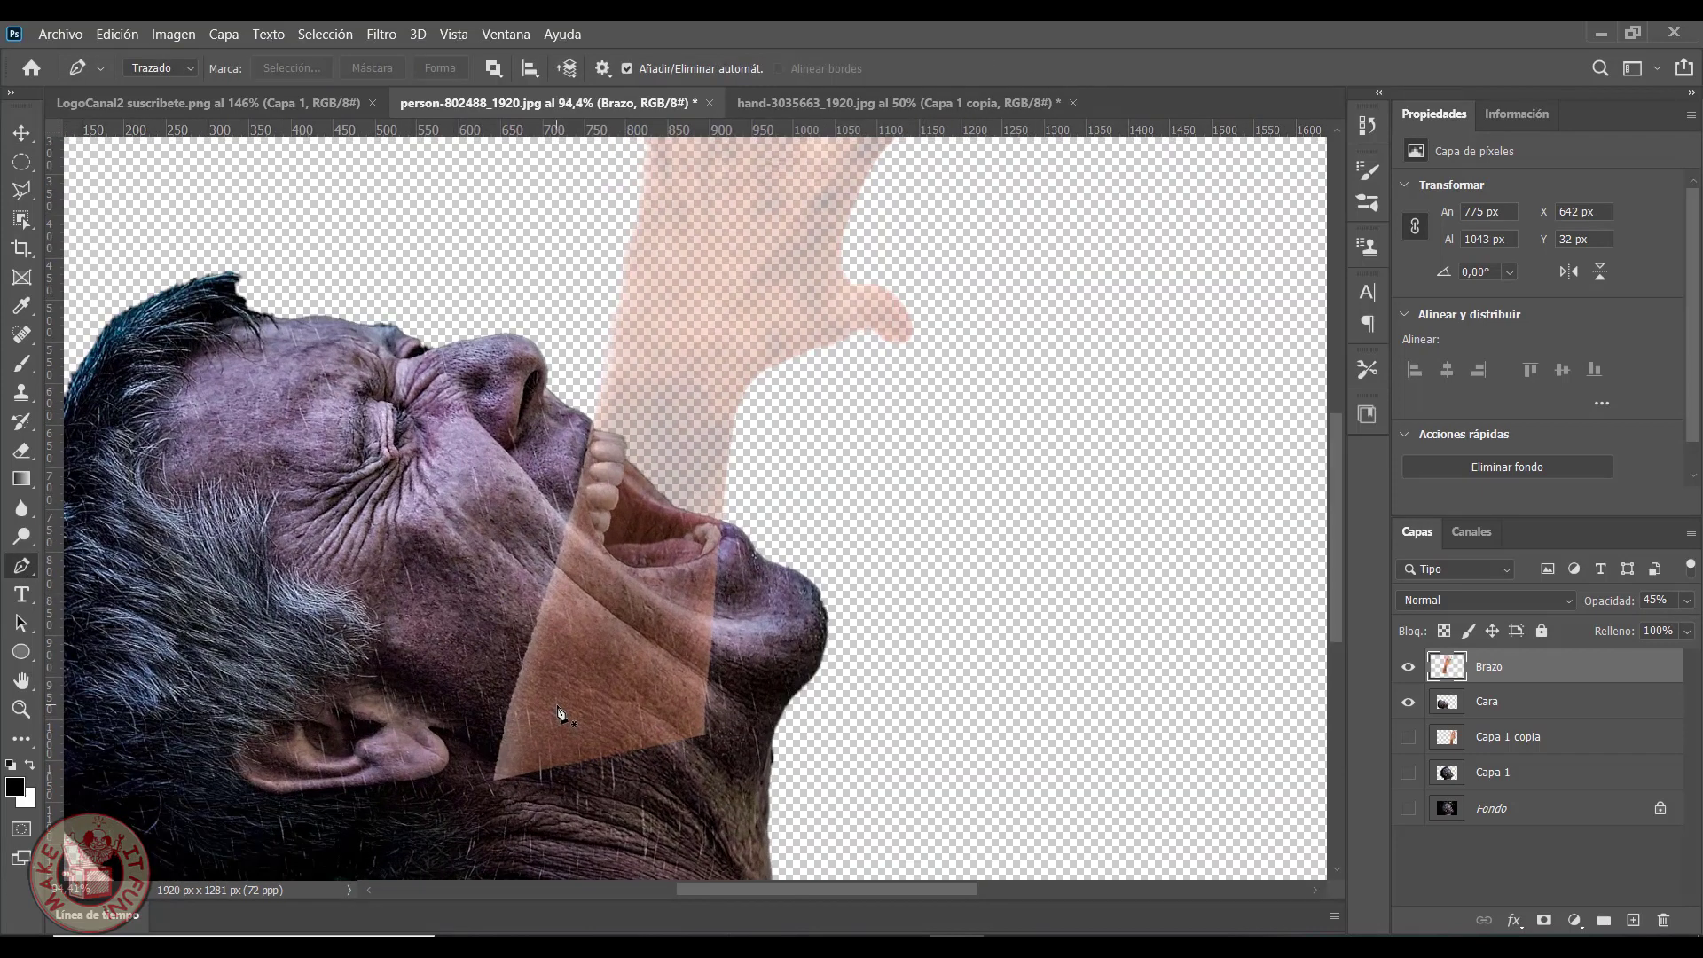
scroll(559, 714, up, 2)
scroll(559, 735, up, 1)
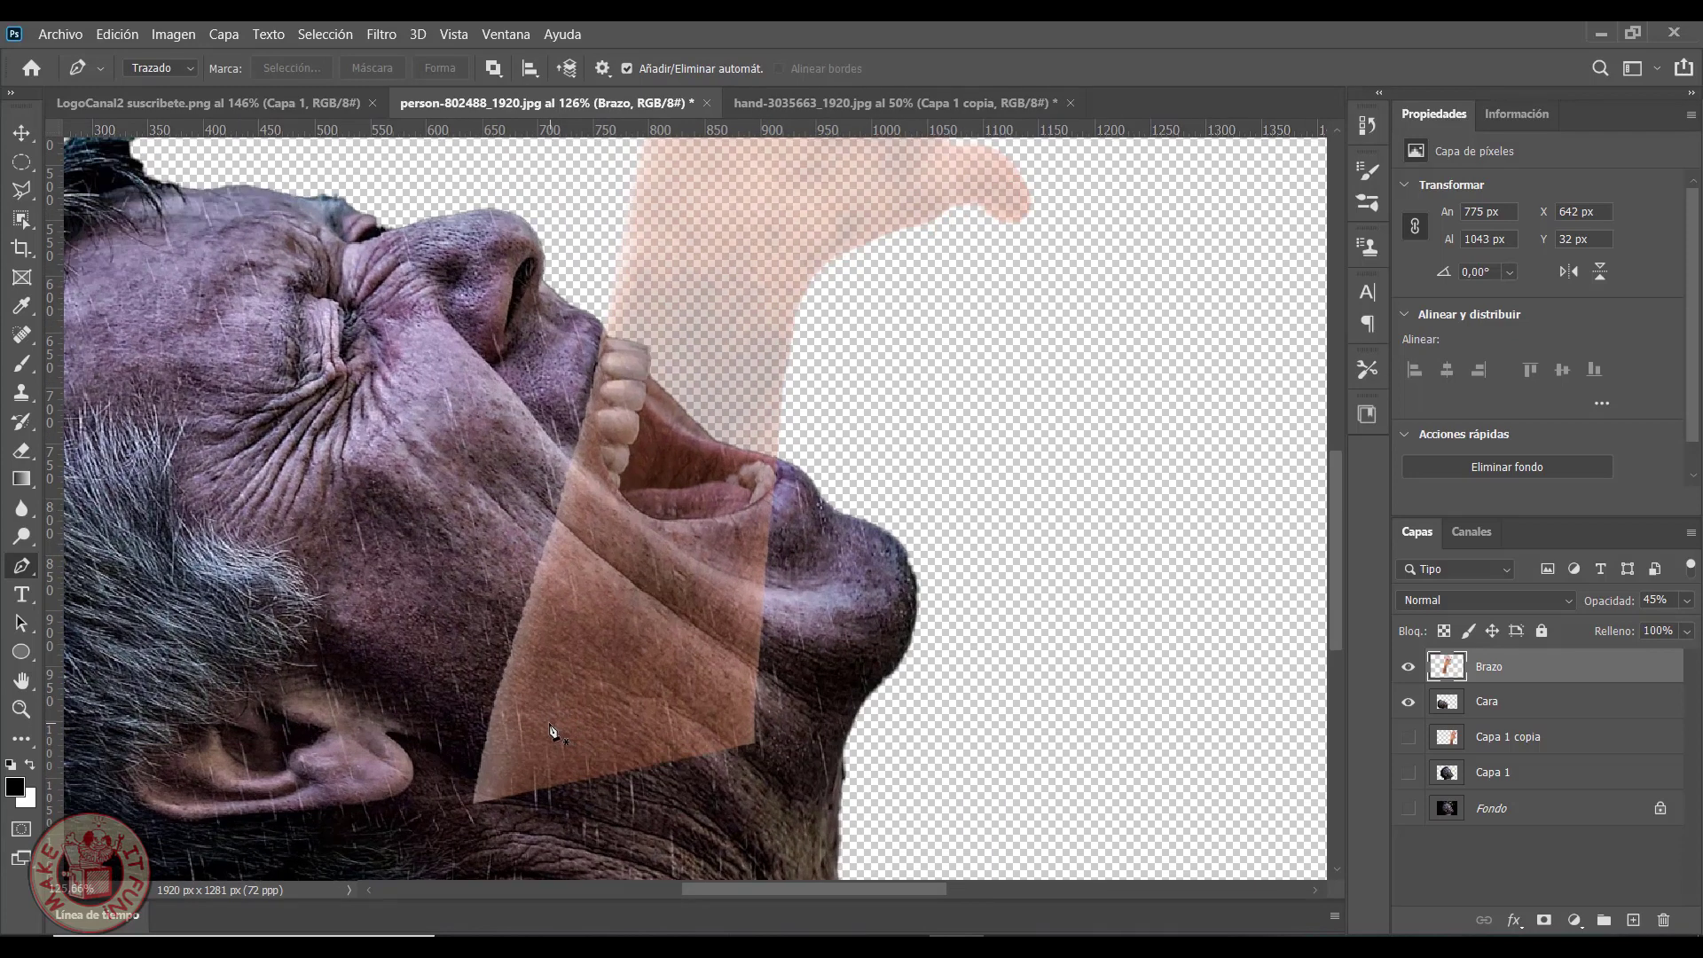
scroll(547, 532, up, 1)
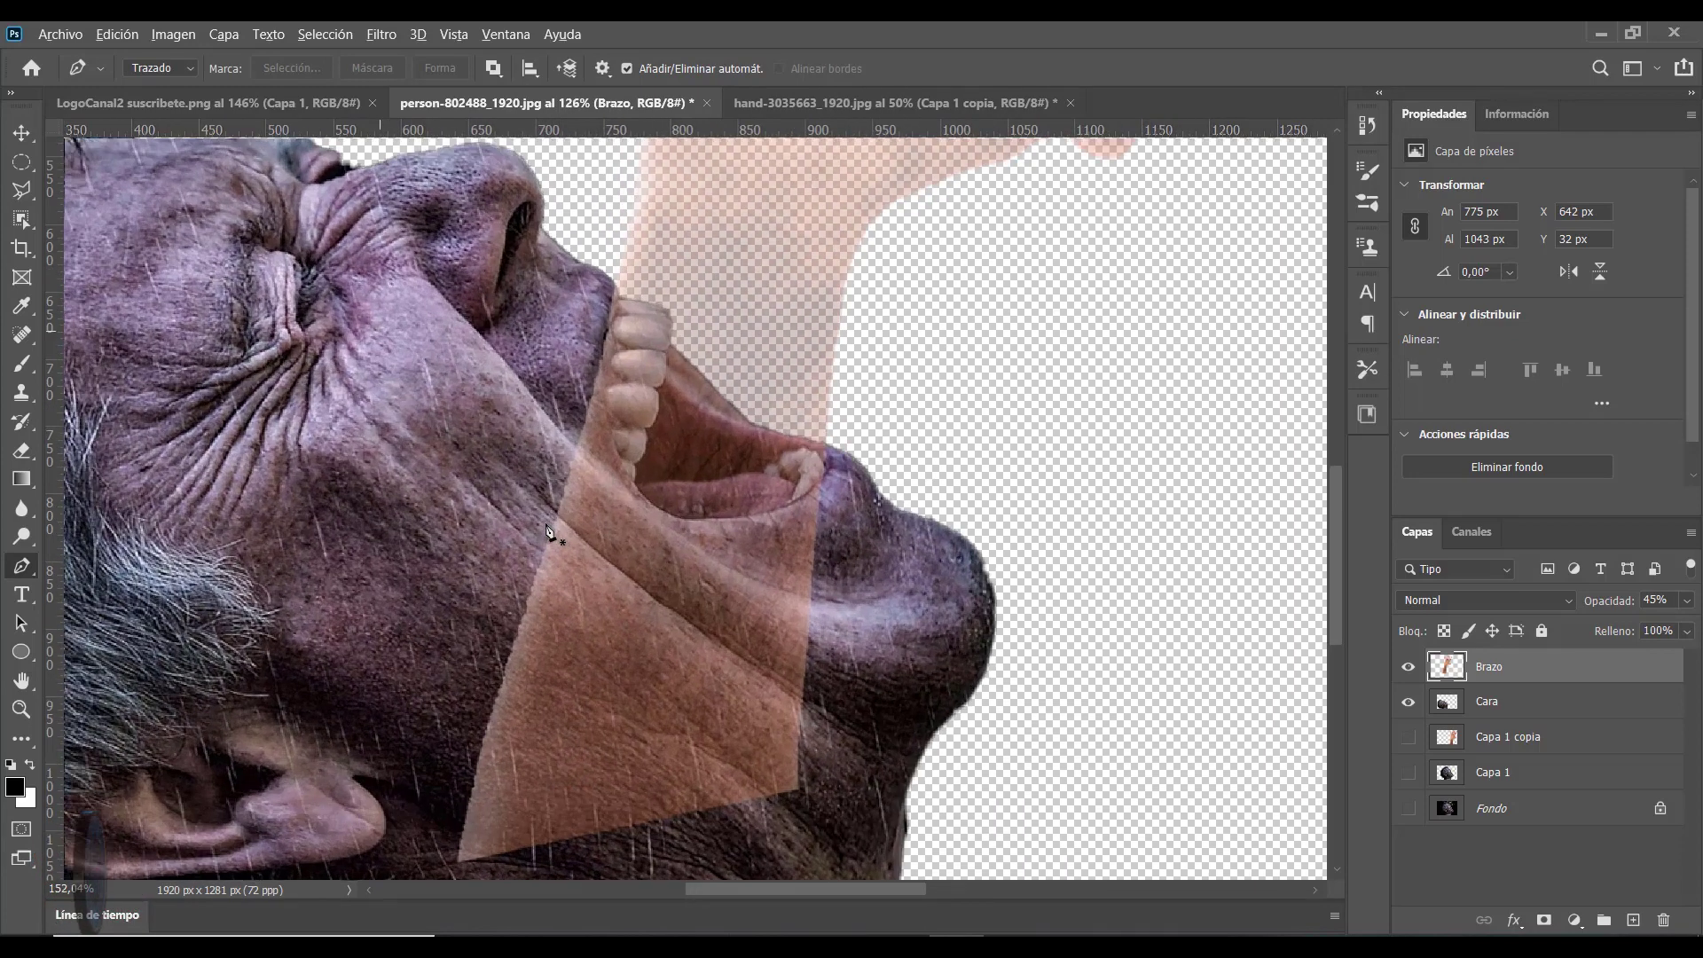
Trace a closed path along the inner lower lip, down past the chin and back
click(603, 363)
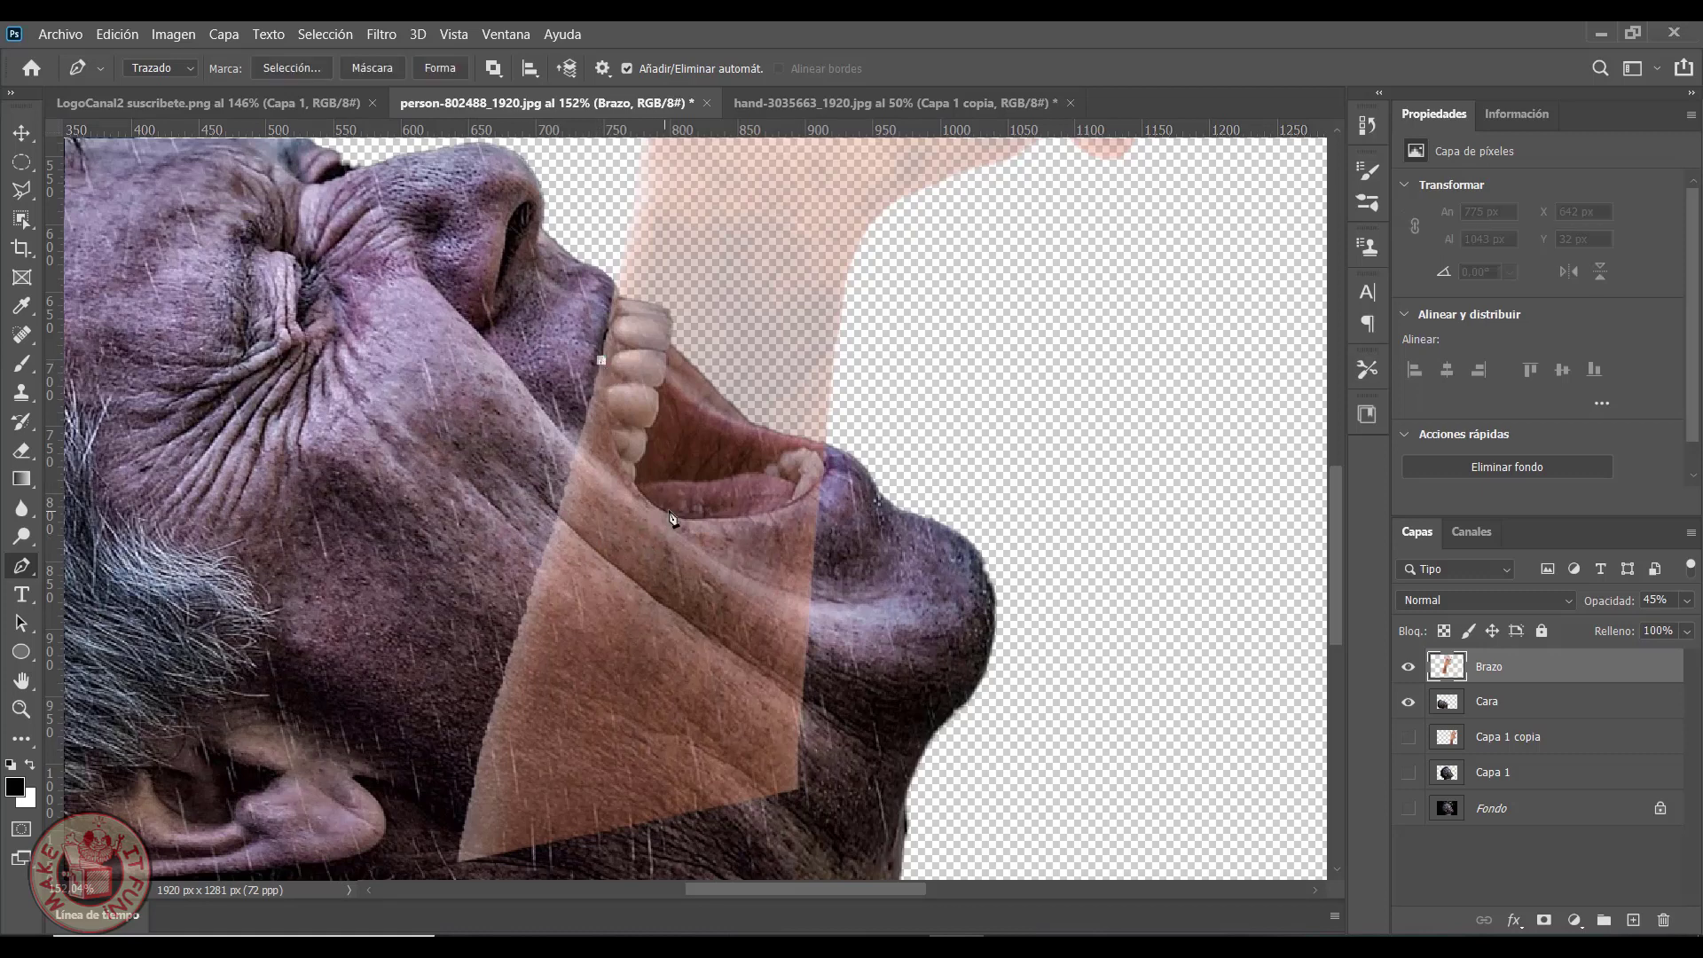
drag(703, 519, 842, 512)
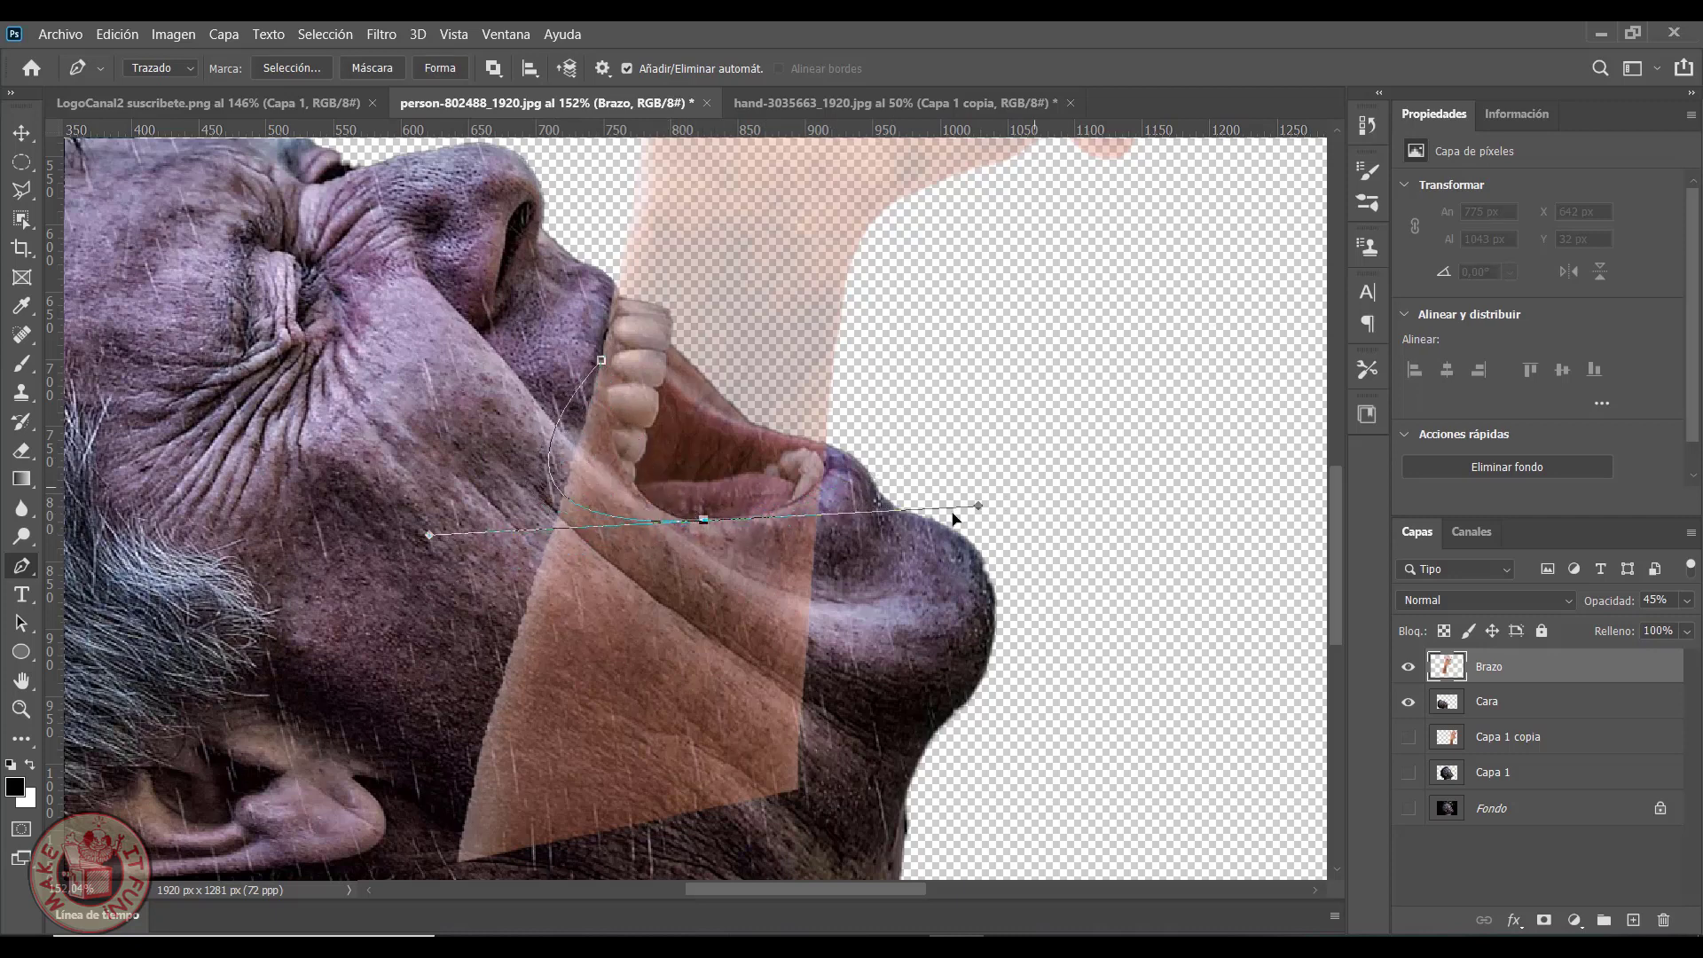
mouse_move(845, 512)
mouse_down()
mouse_move(884, 583)
mouse_move(814, 526)
mouse_up()
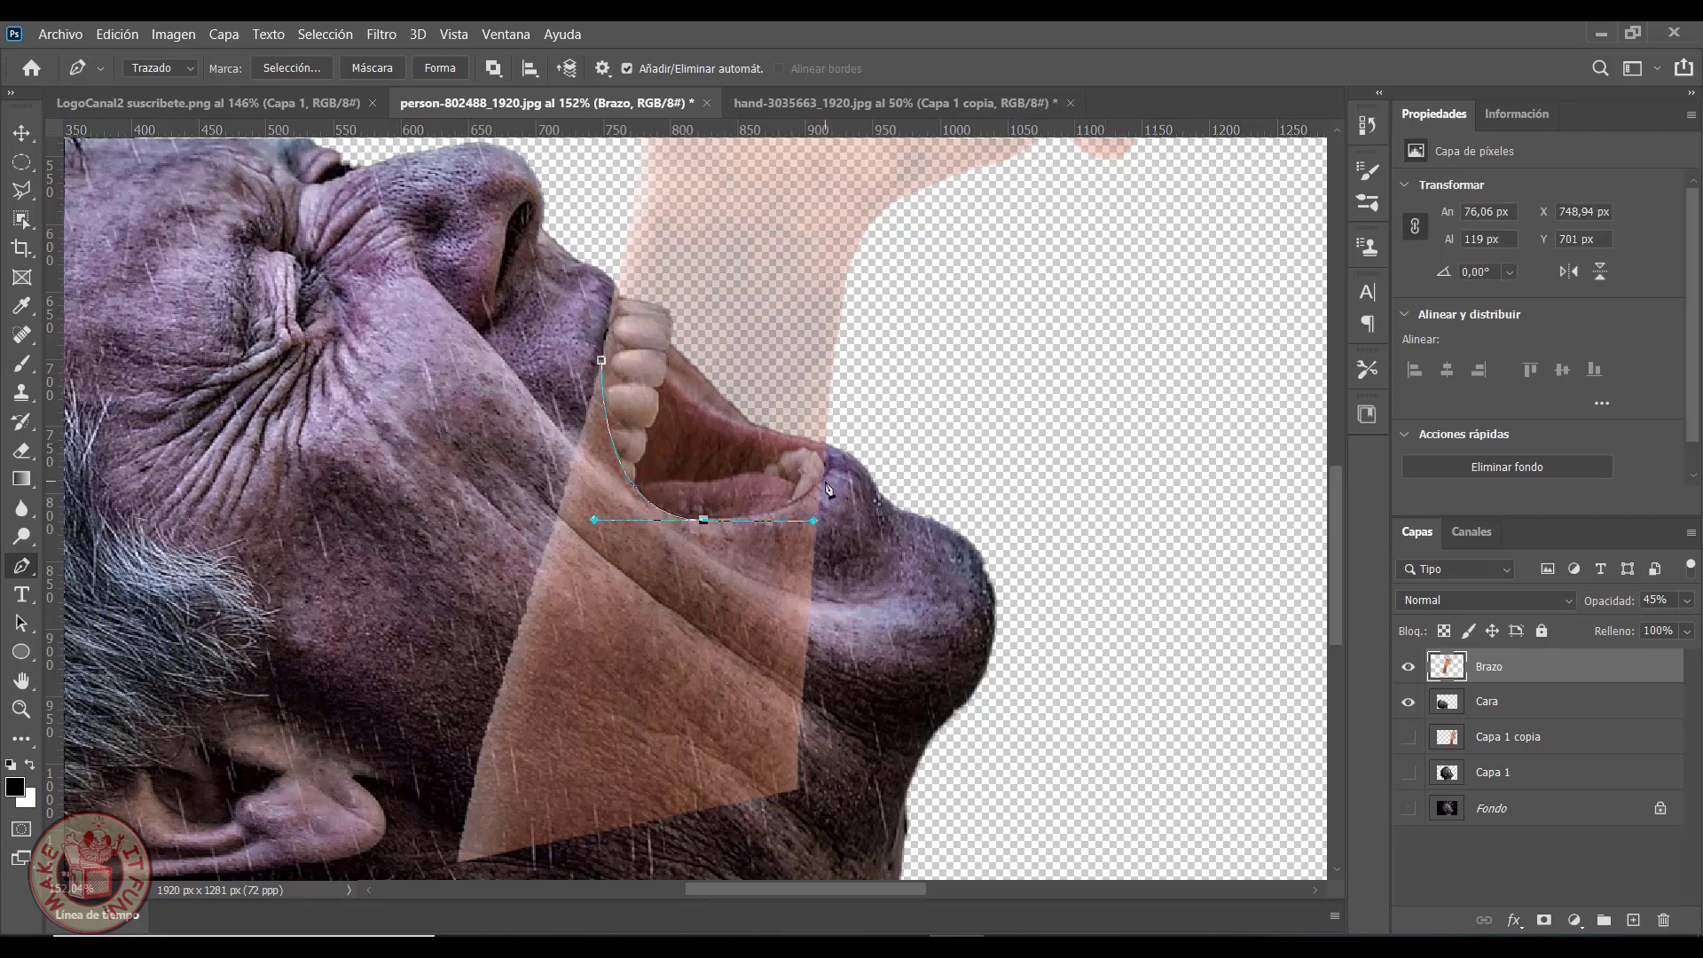
mouse_move(824, 482)
mouse_down()
mouse_move(862, 473)
mouse_move(842, 477)
mouse_up()
click(848, 809)
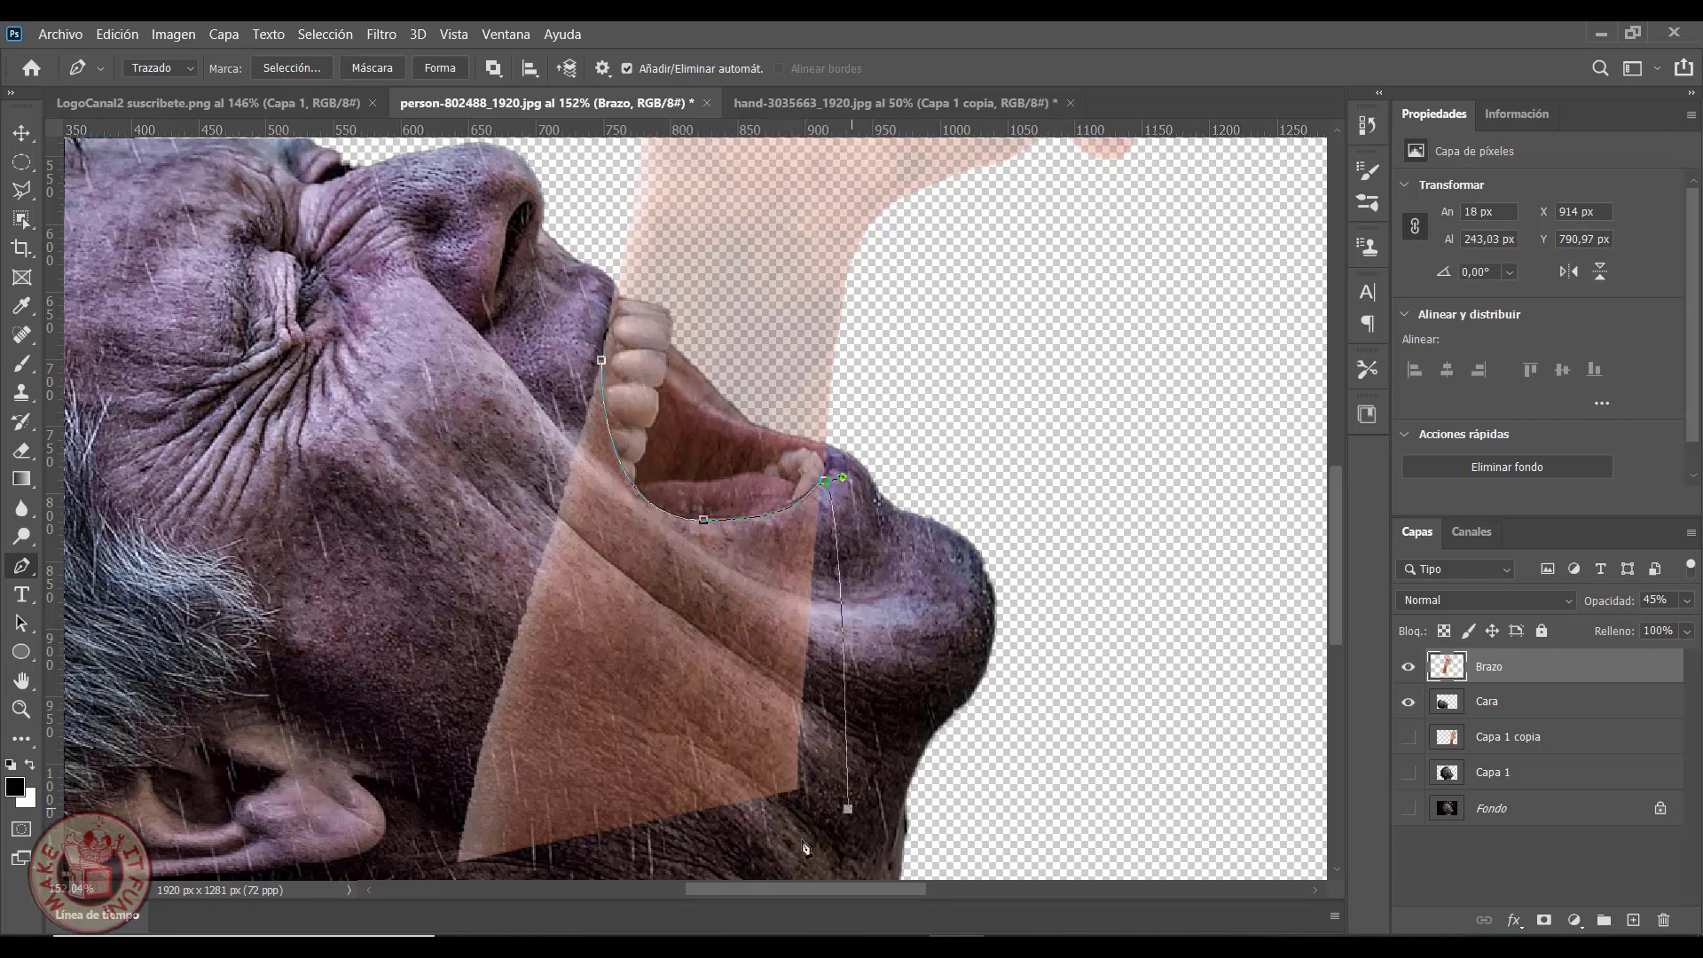
click(430, 872)
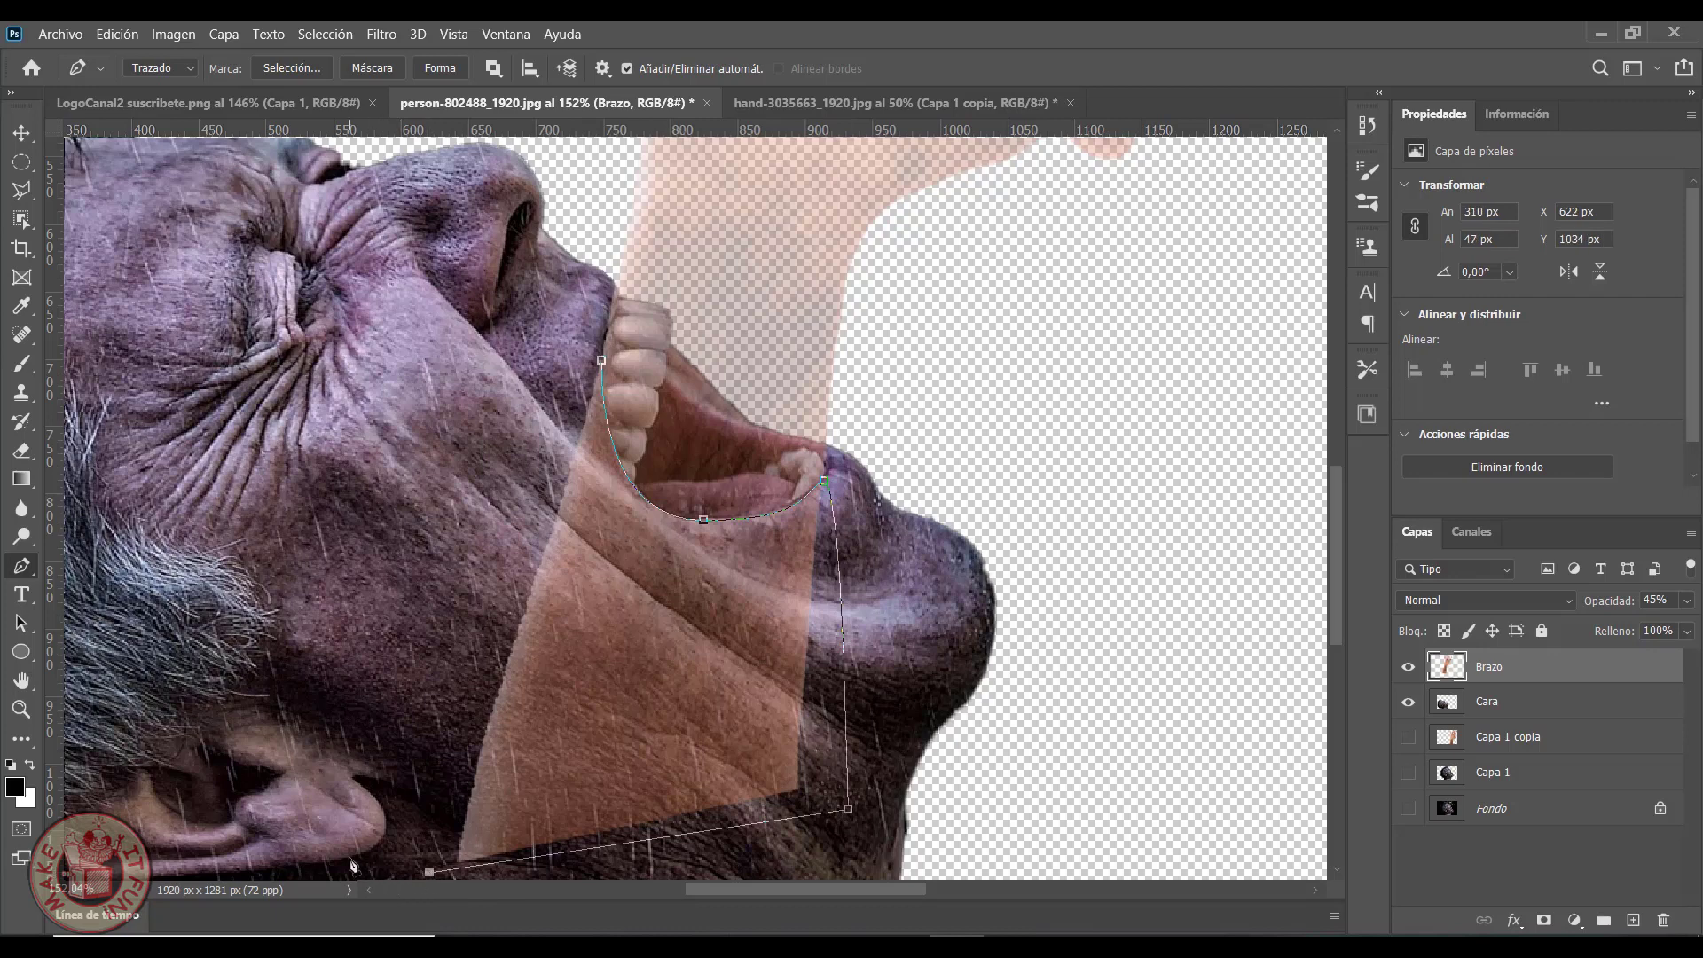
click(602, 362)
Convert the path to a selection and delete the arm pixels below the lower lip
right_click(757, 557)
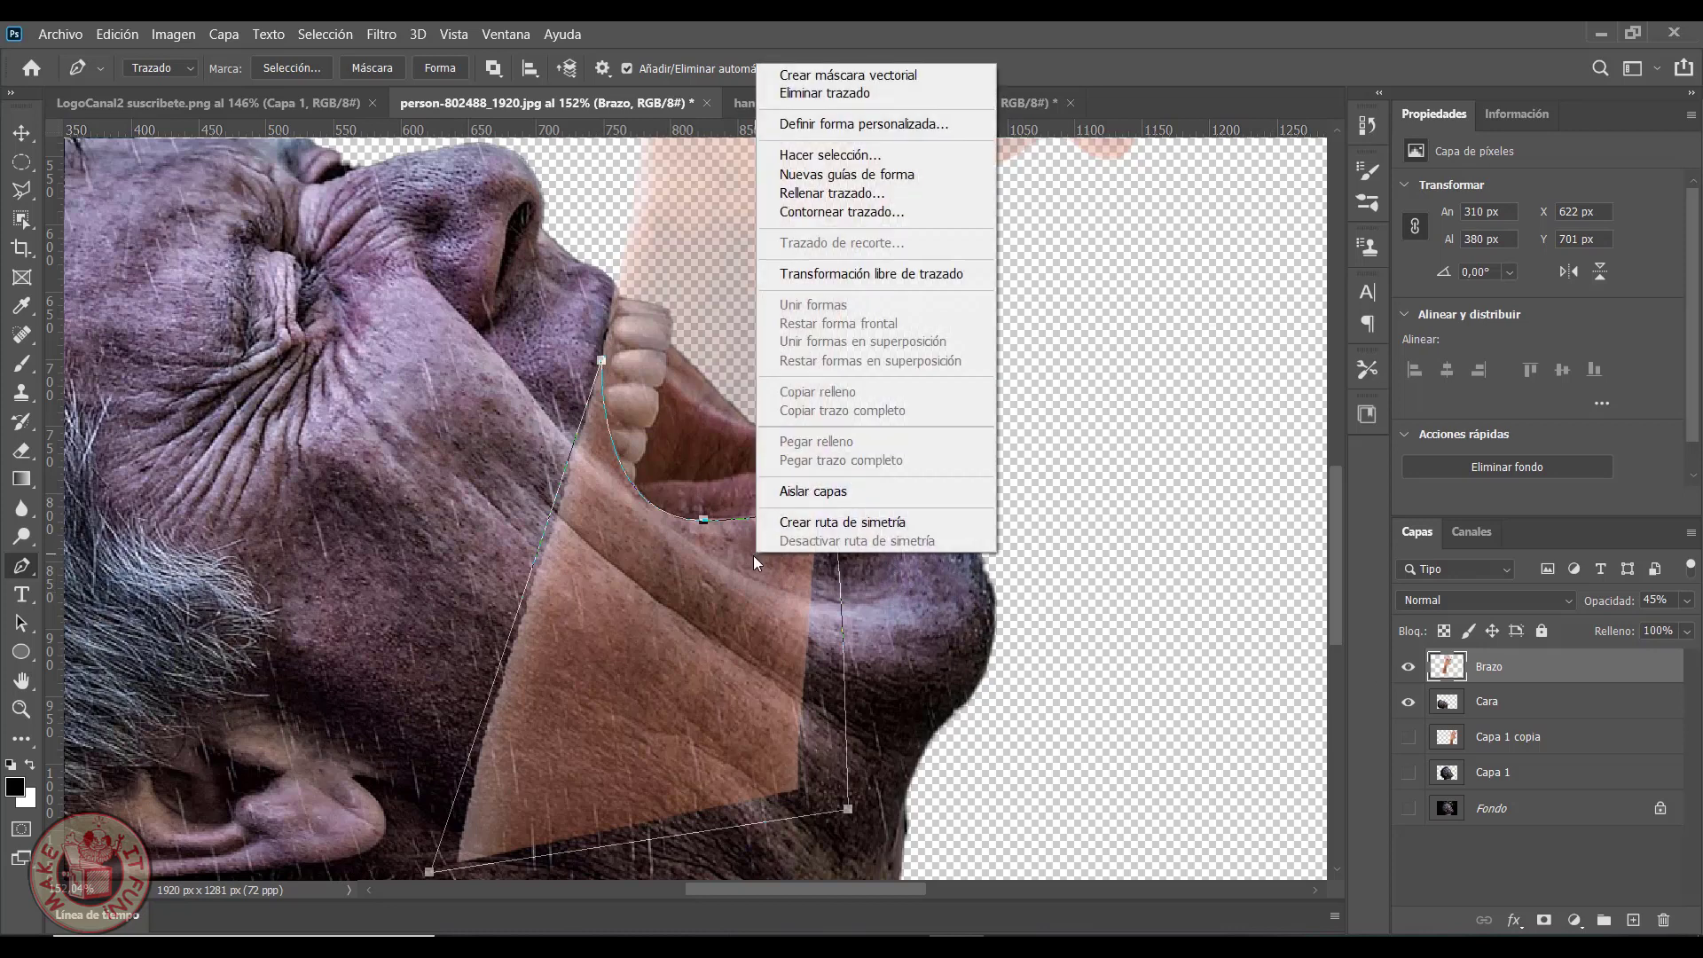
click(820, 156)
click(1003, 258)
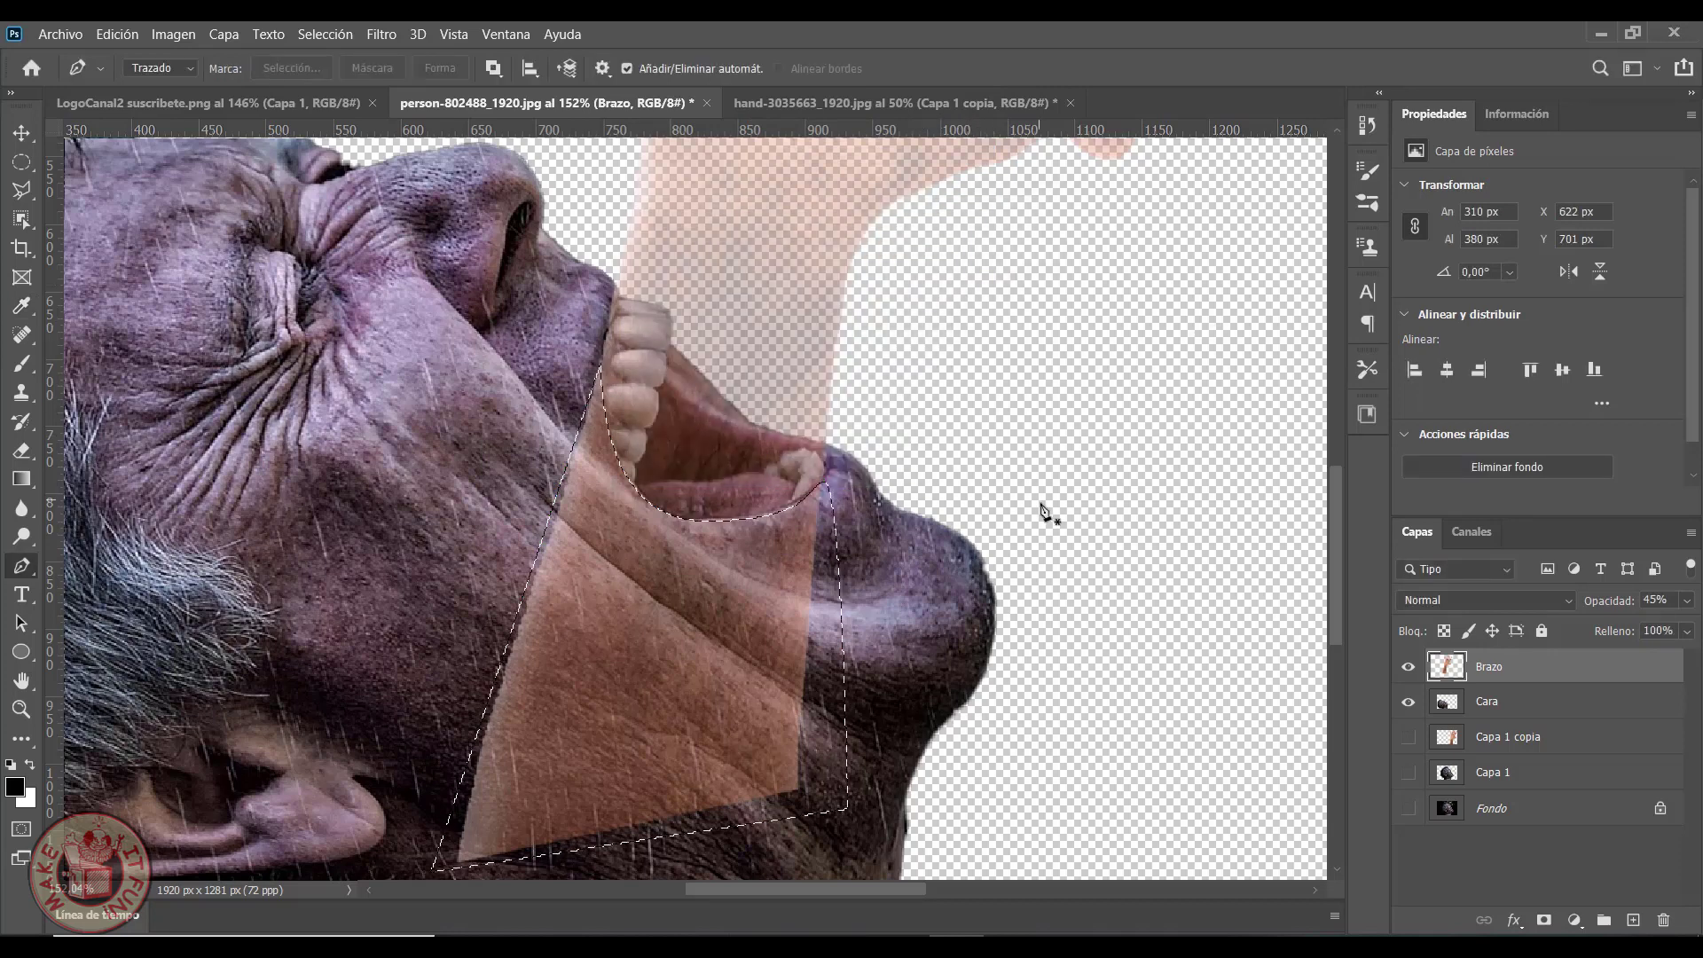
key(Delete)
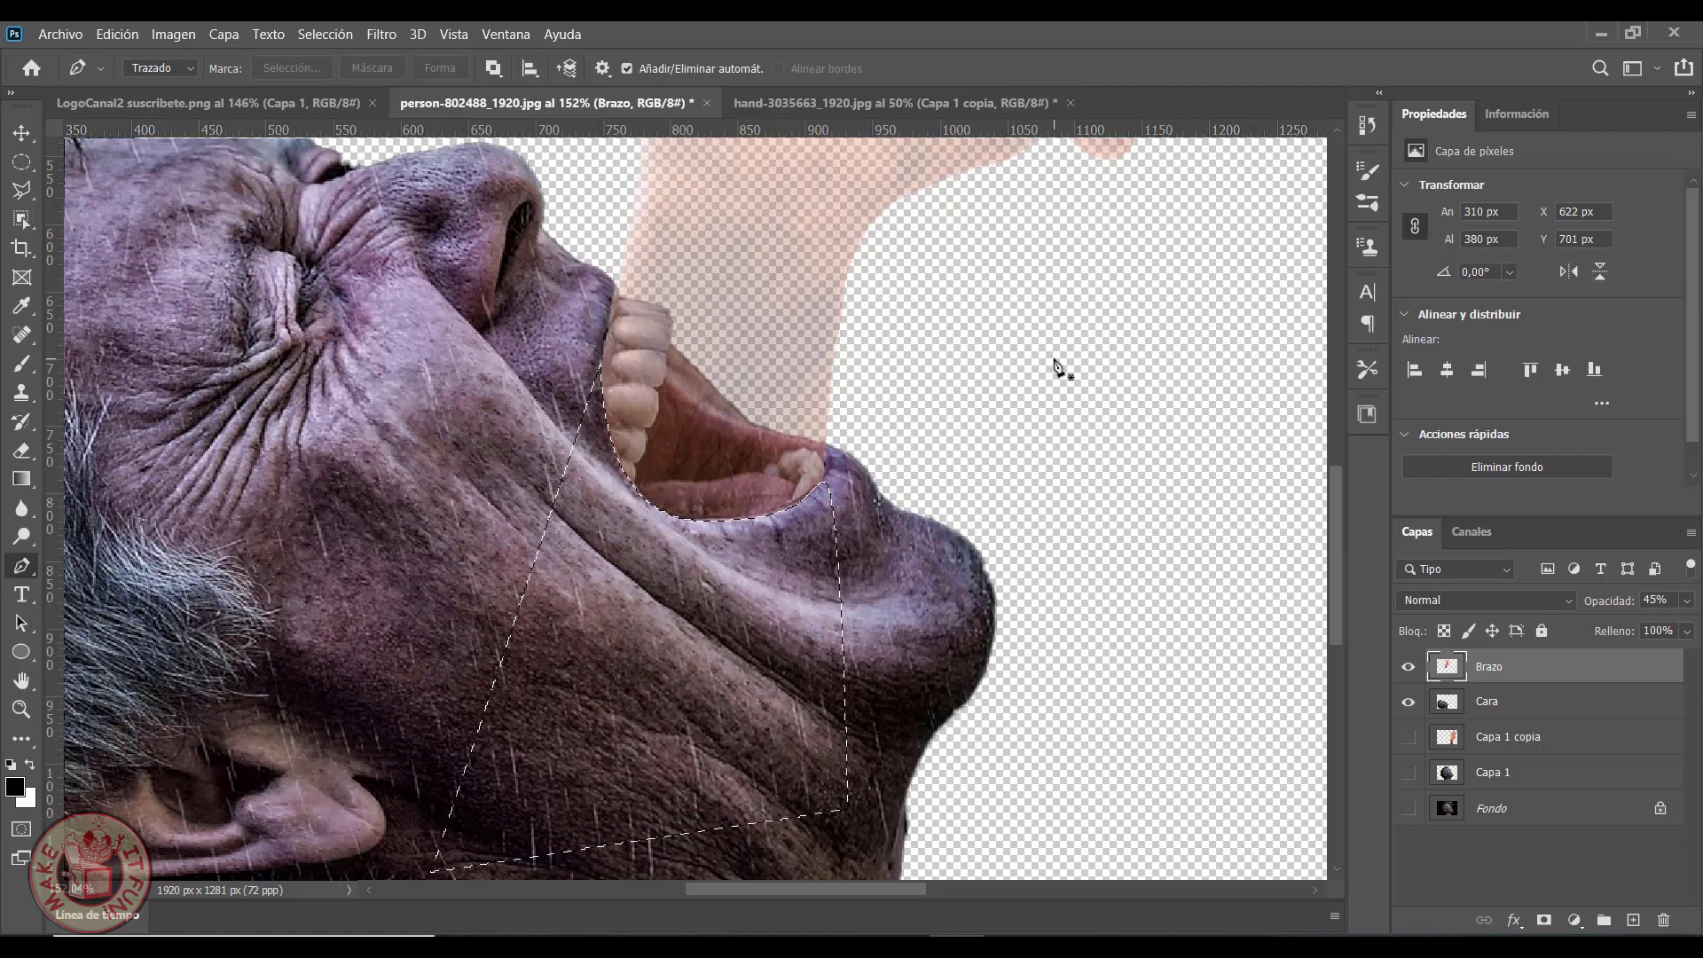
key(ctrl+d)
Set the Brazo layer opacity back to 100%
scroll(1130, 392, down, 5)
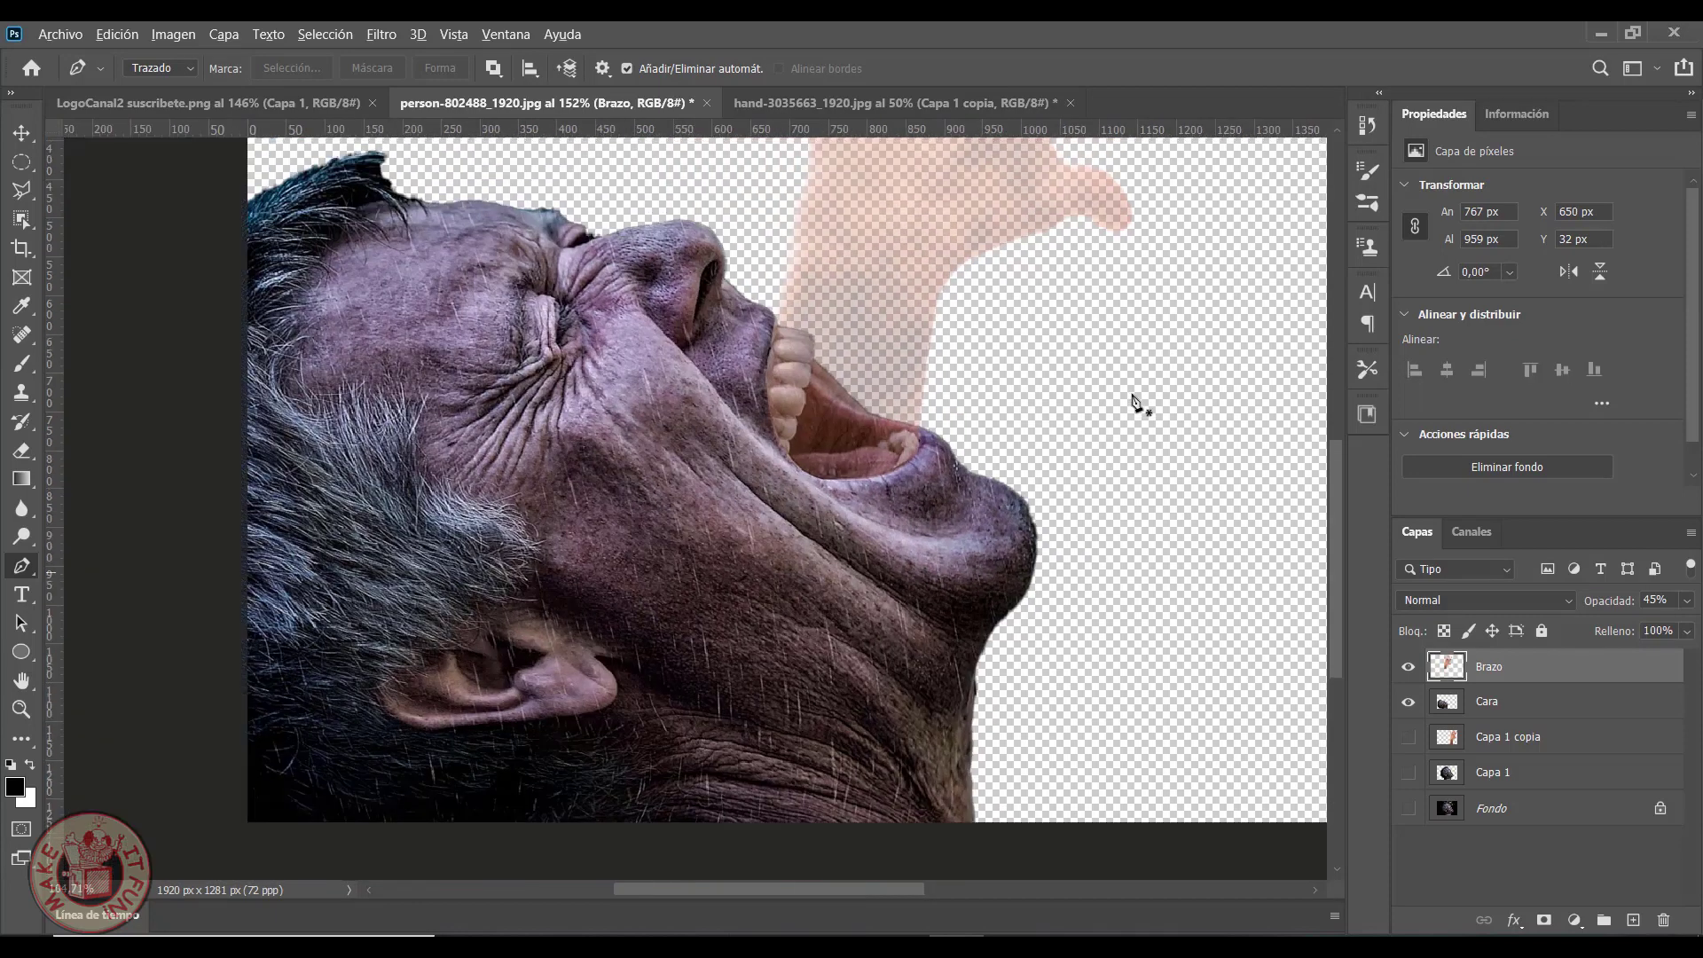
scroll(1131, 410, down, 3)
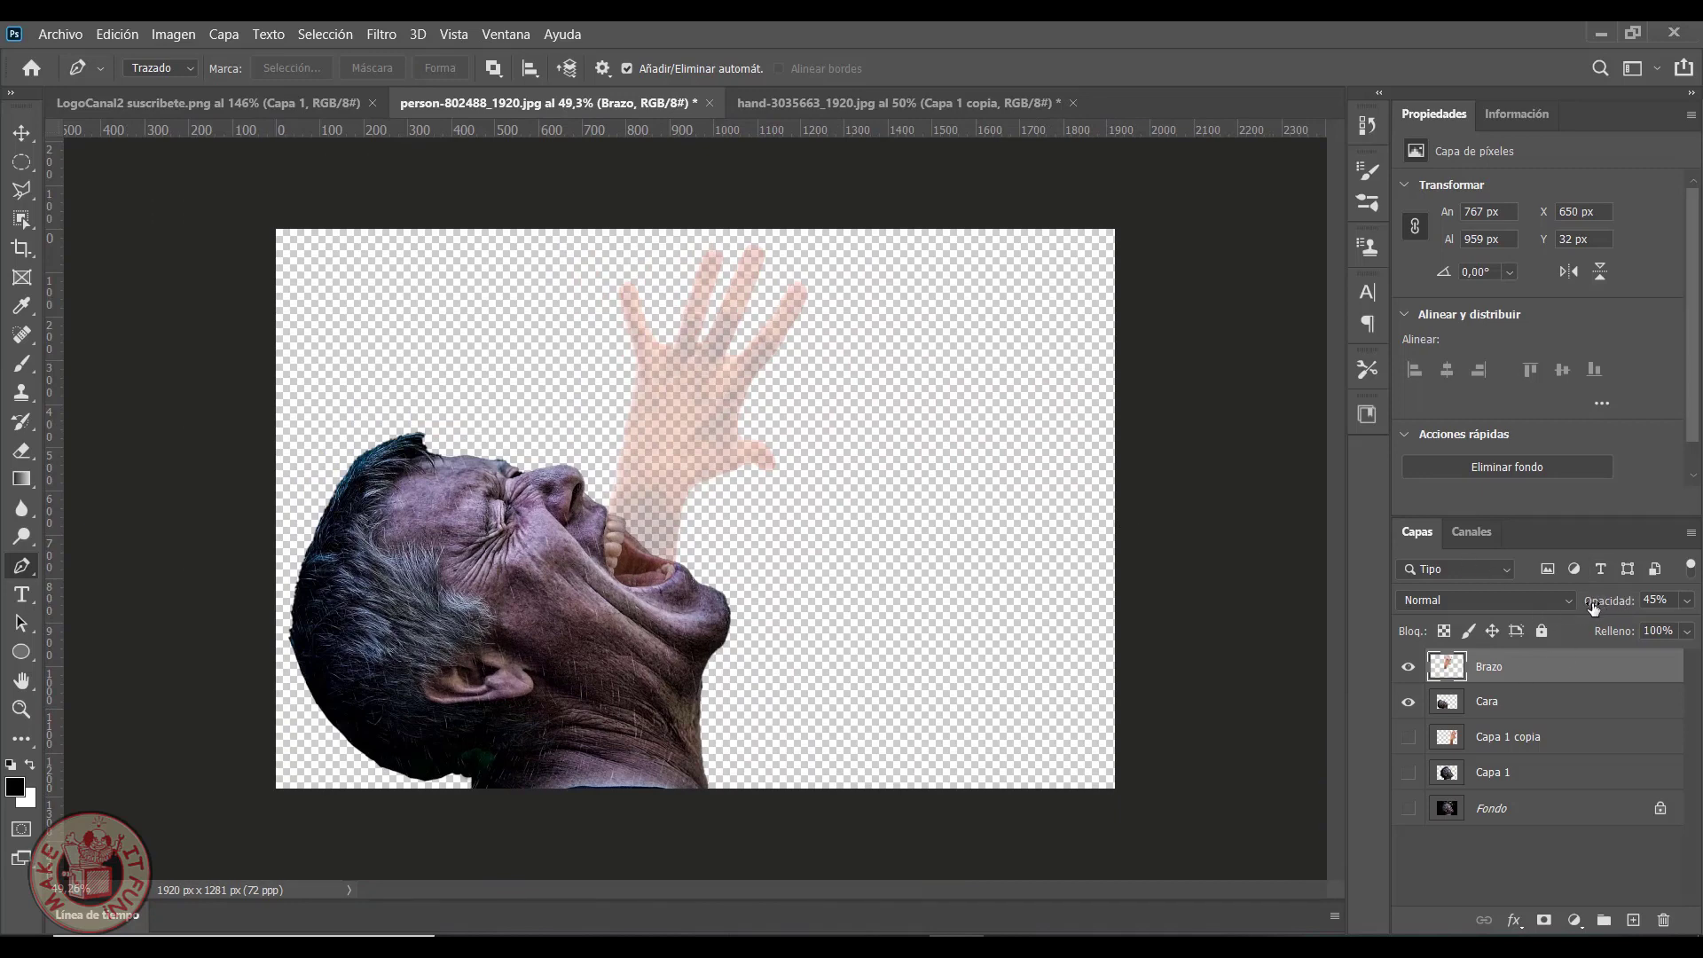
click(1655, 601)
text(100)
key(Return)
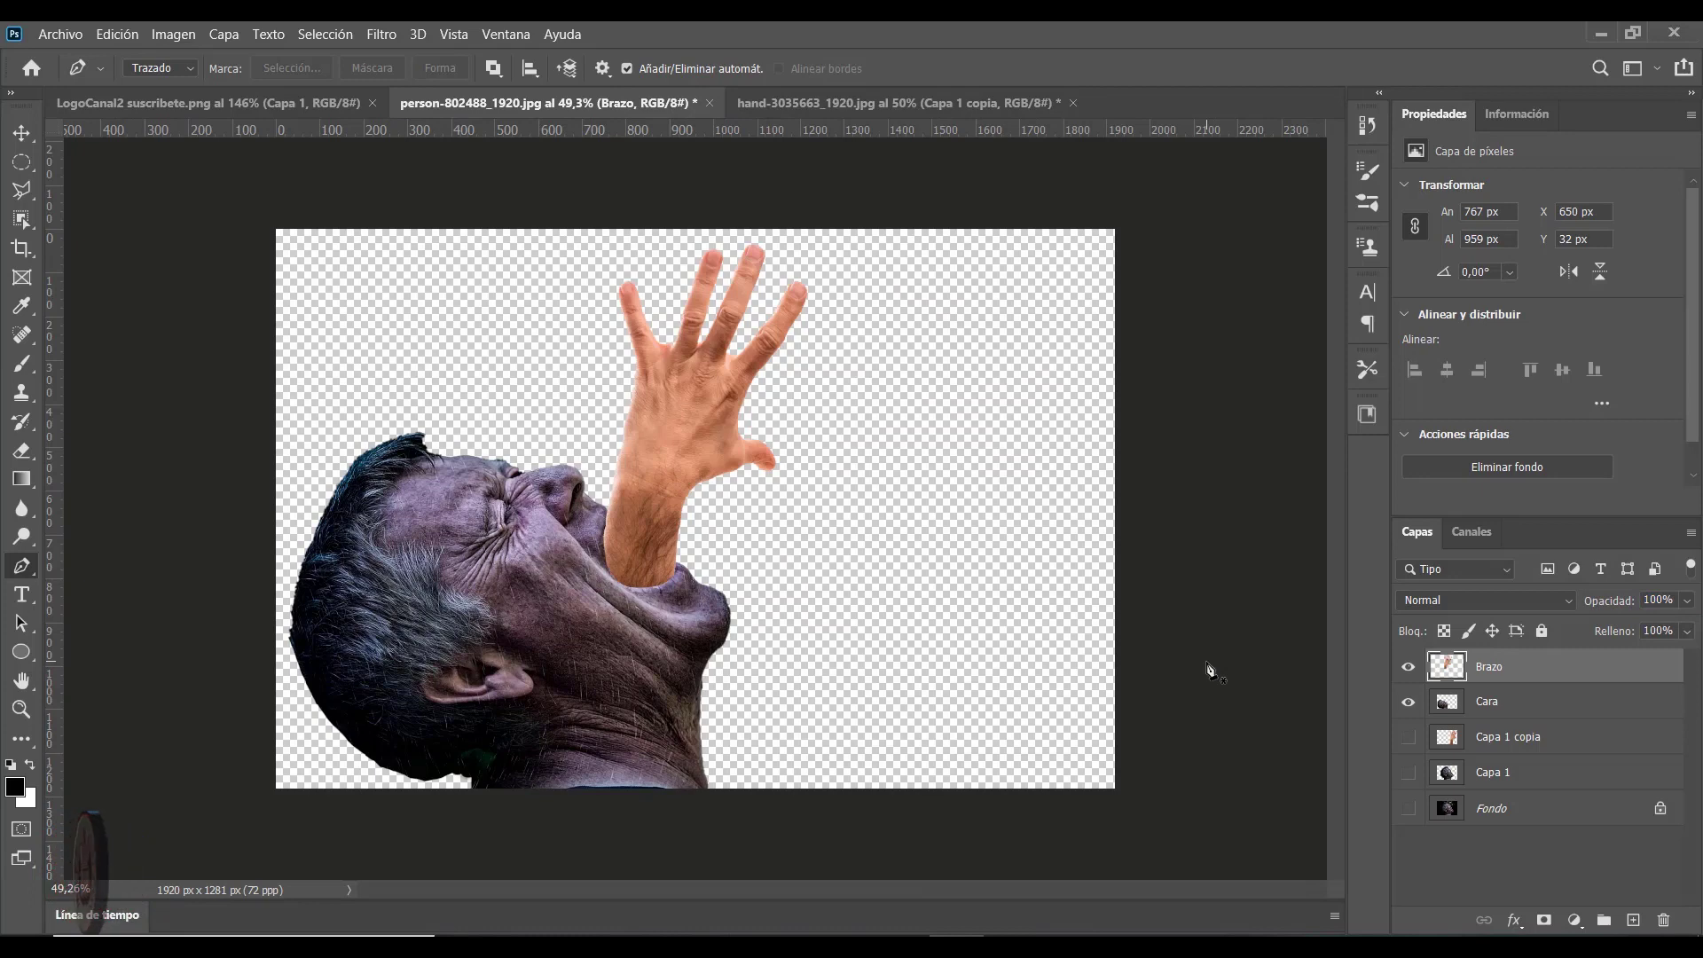
Add a new layer above Brazo and name it Sombra
click(1633, 920)
double_click(1489, 668)
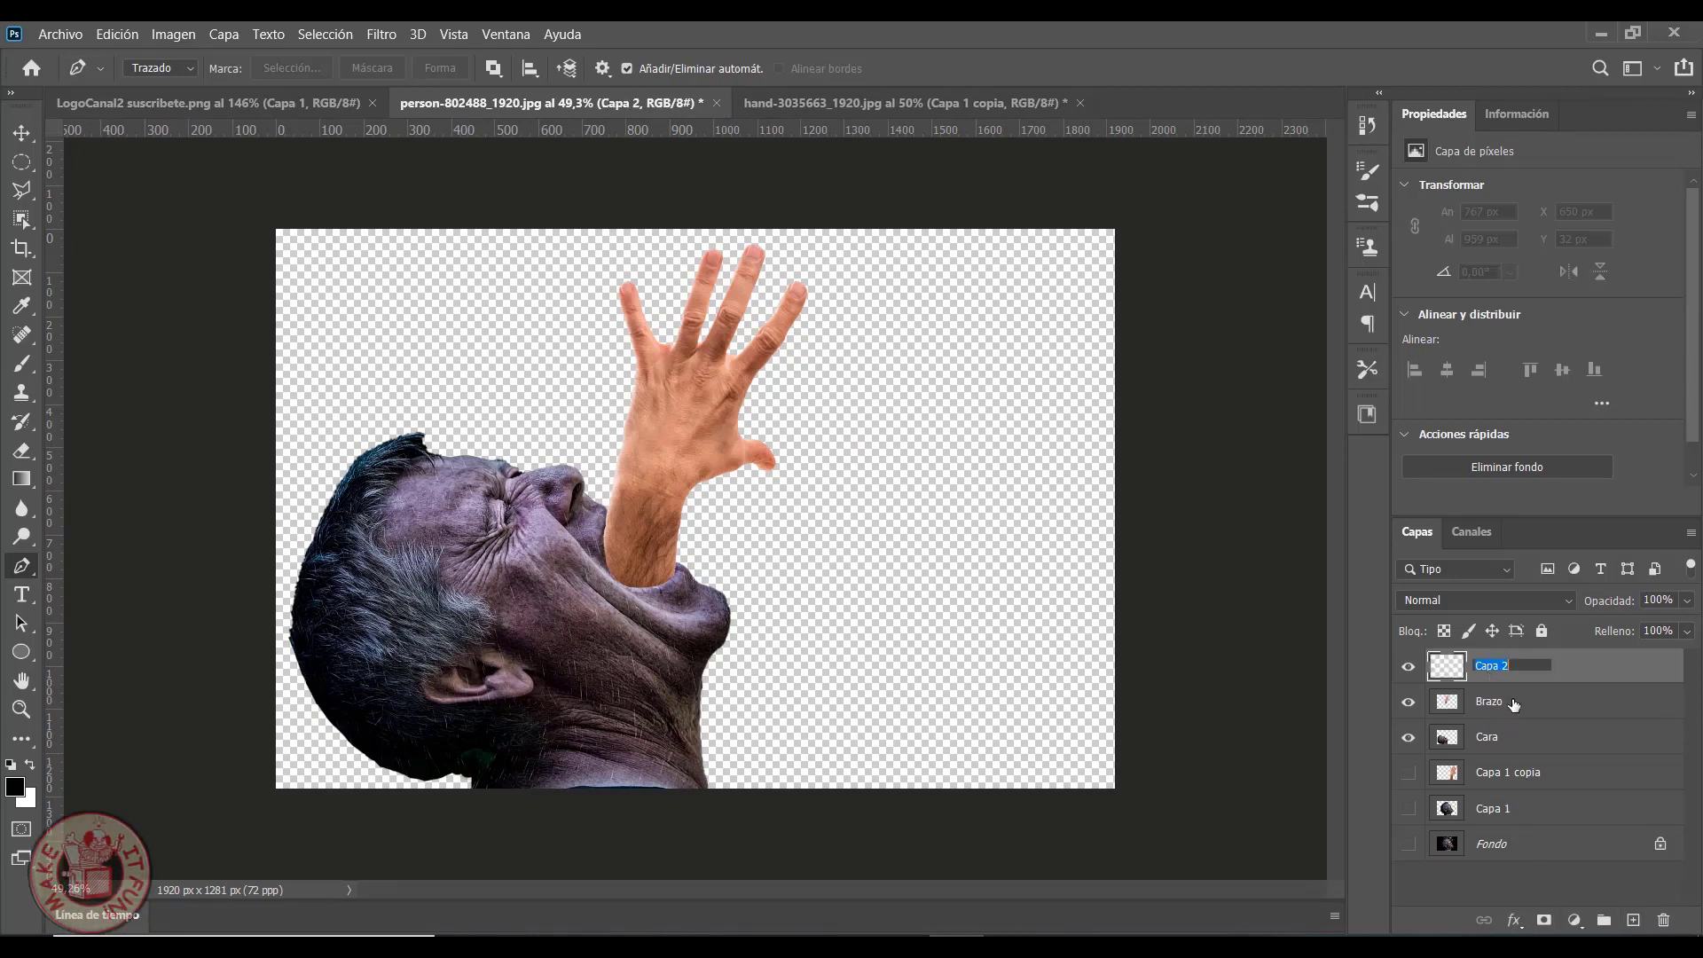
text(Sombra)
key(Return)
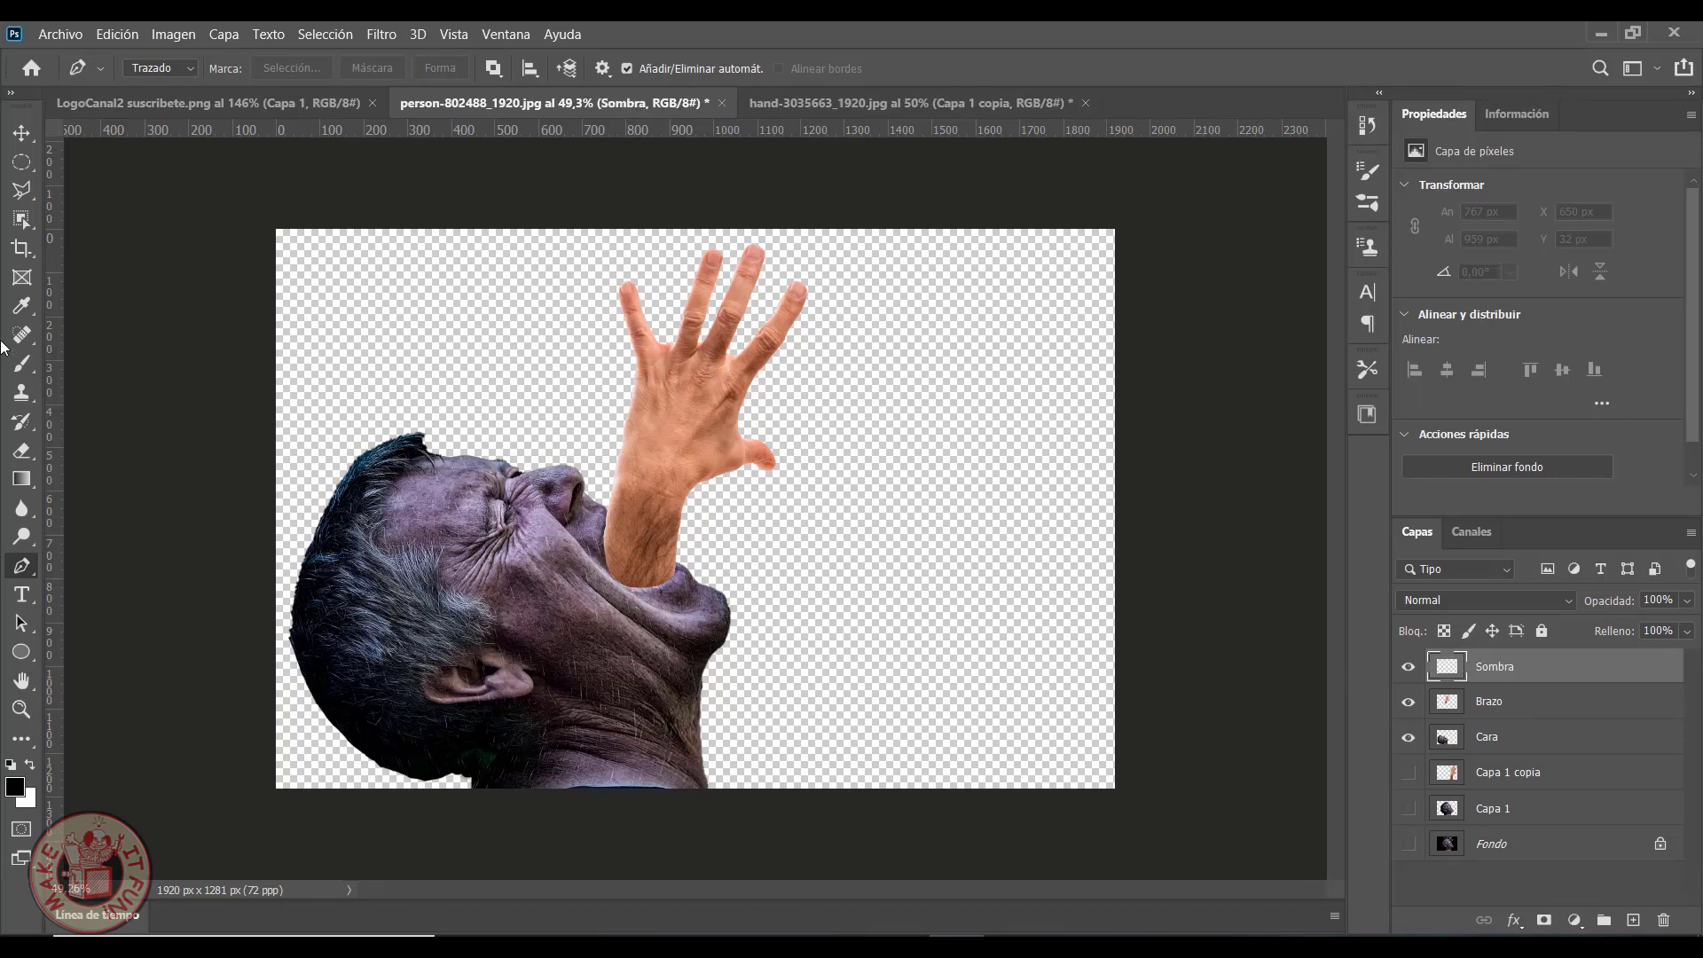
Paint a dark shadow at the wrist with a soft round brush at 50% opacity
click(23, 365)
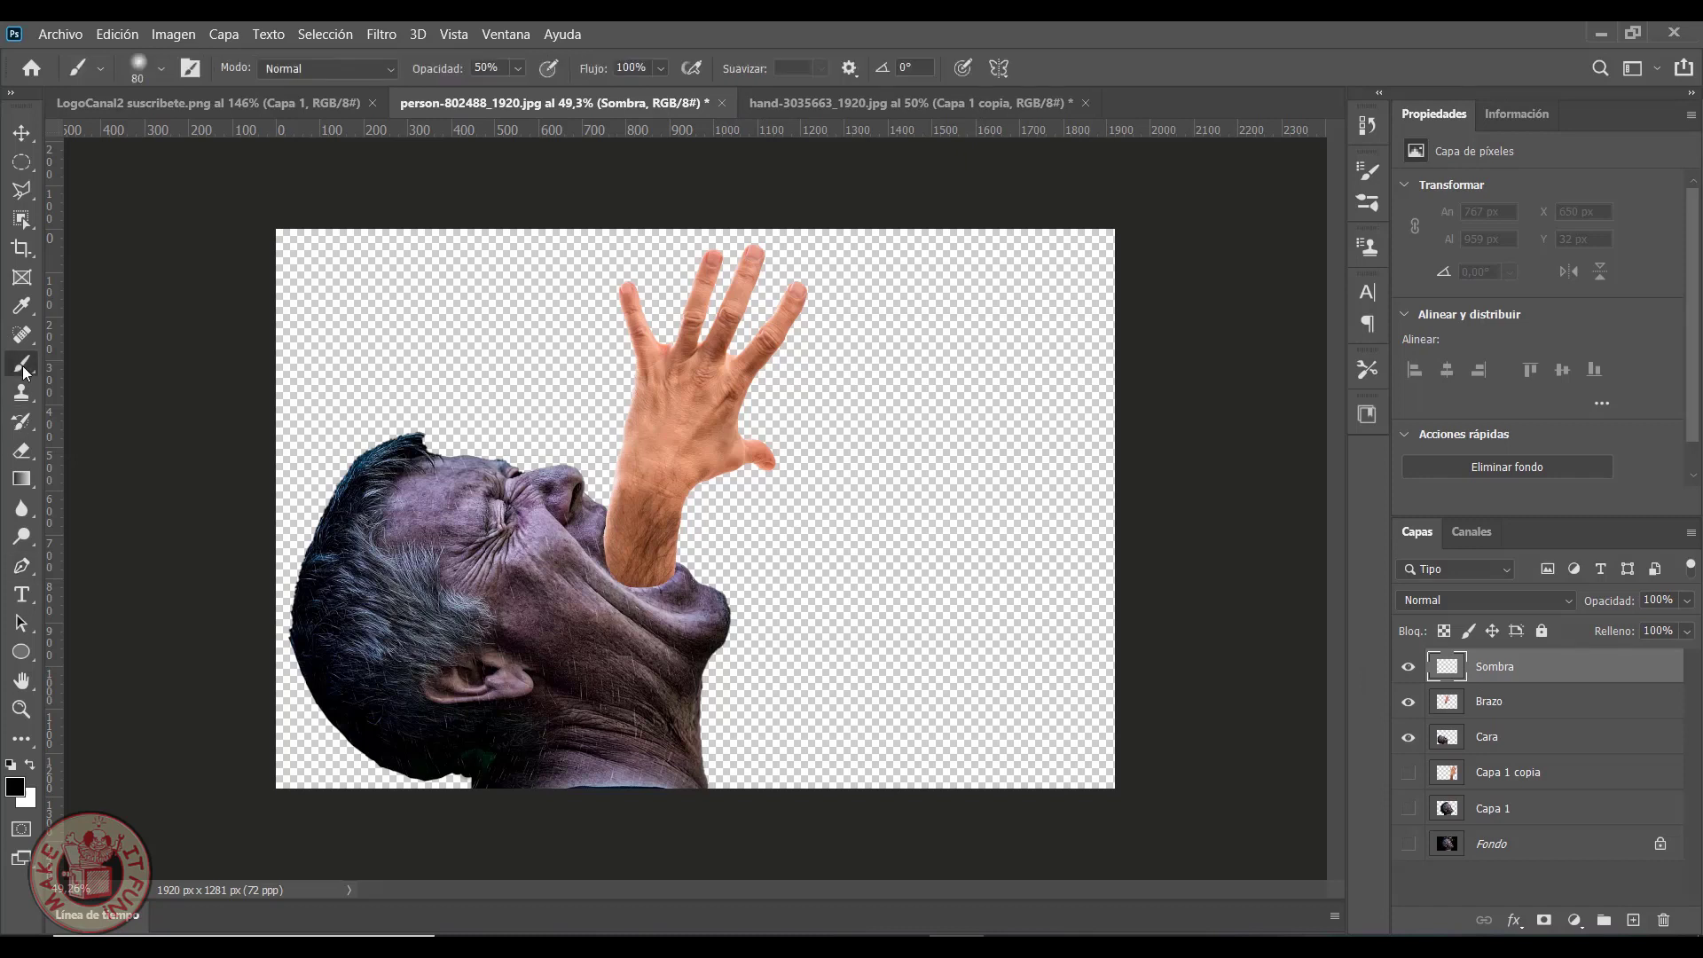
click(157, 67)
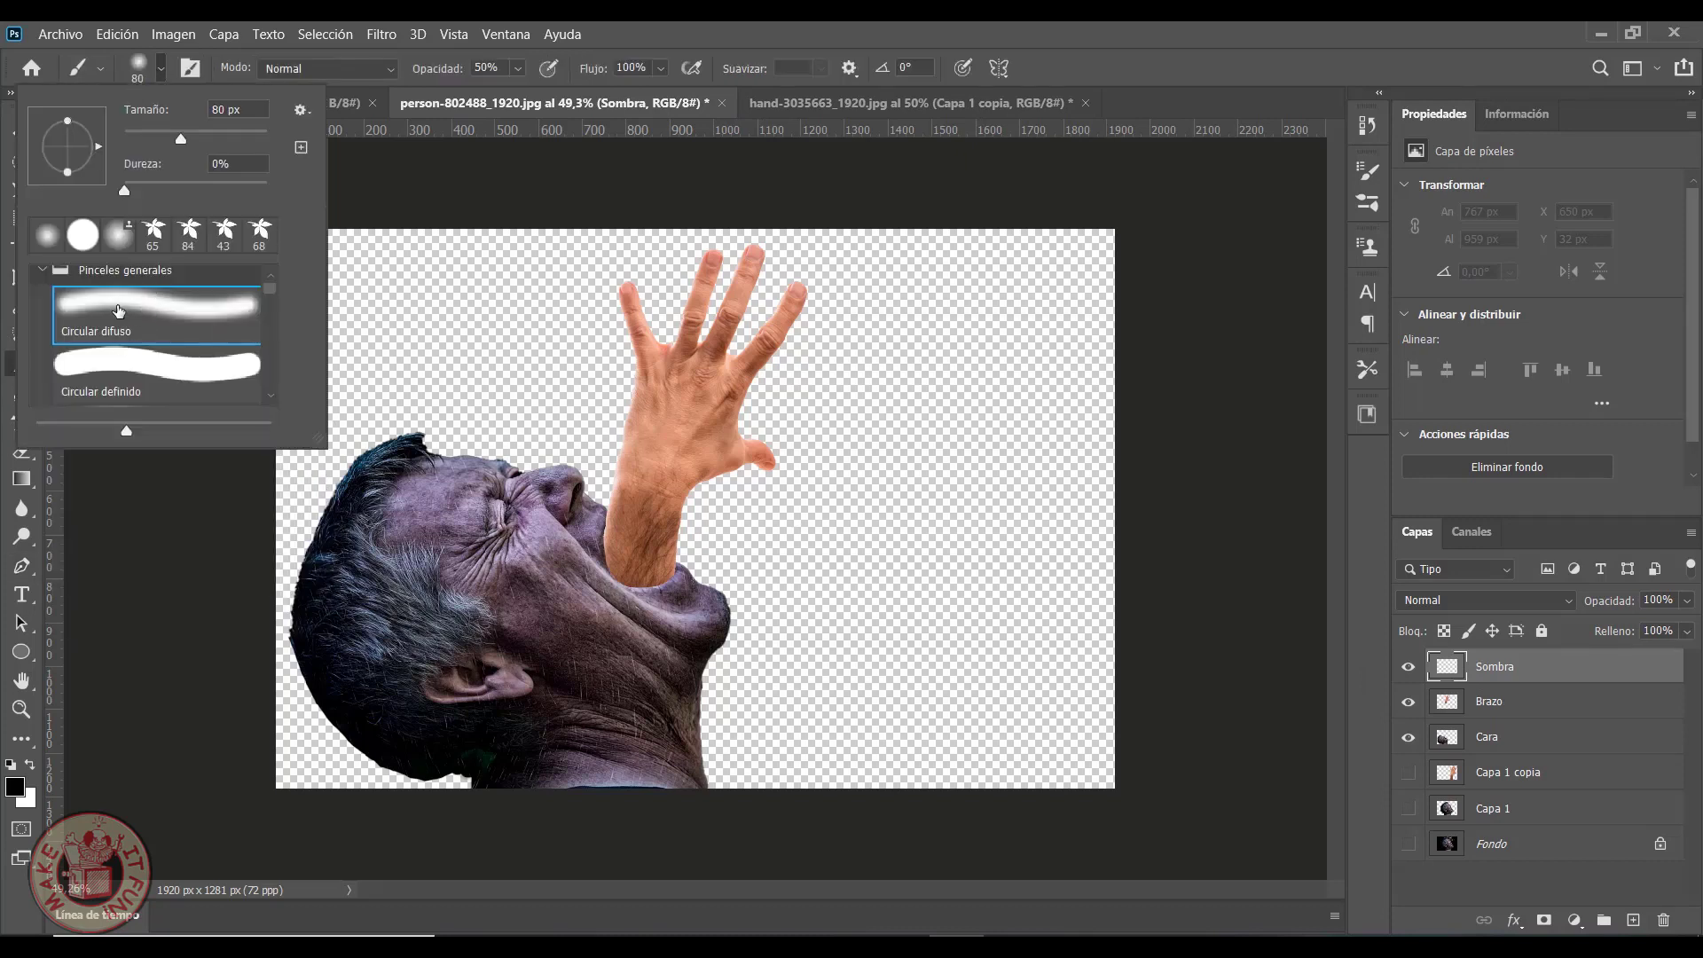
click(117, 307)
click(641, 33)
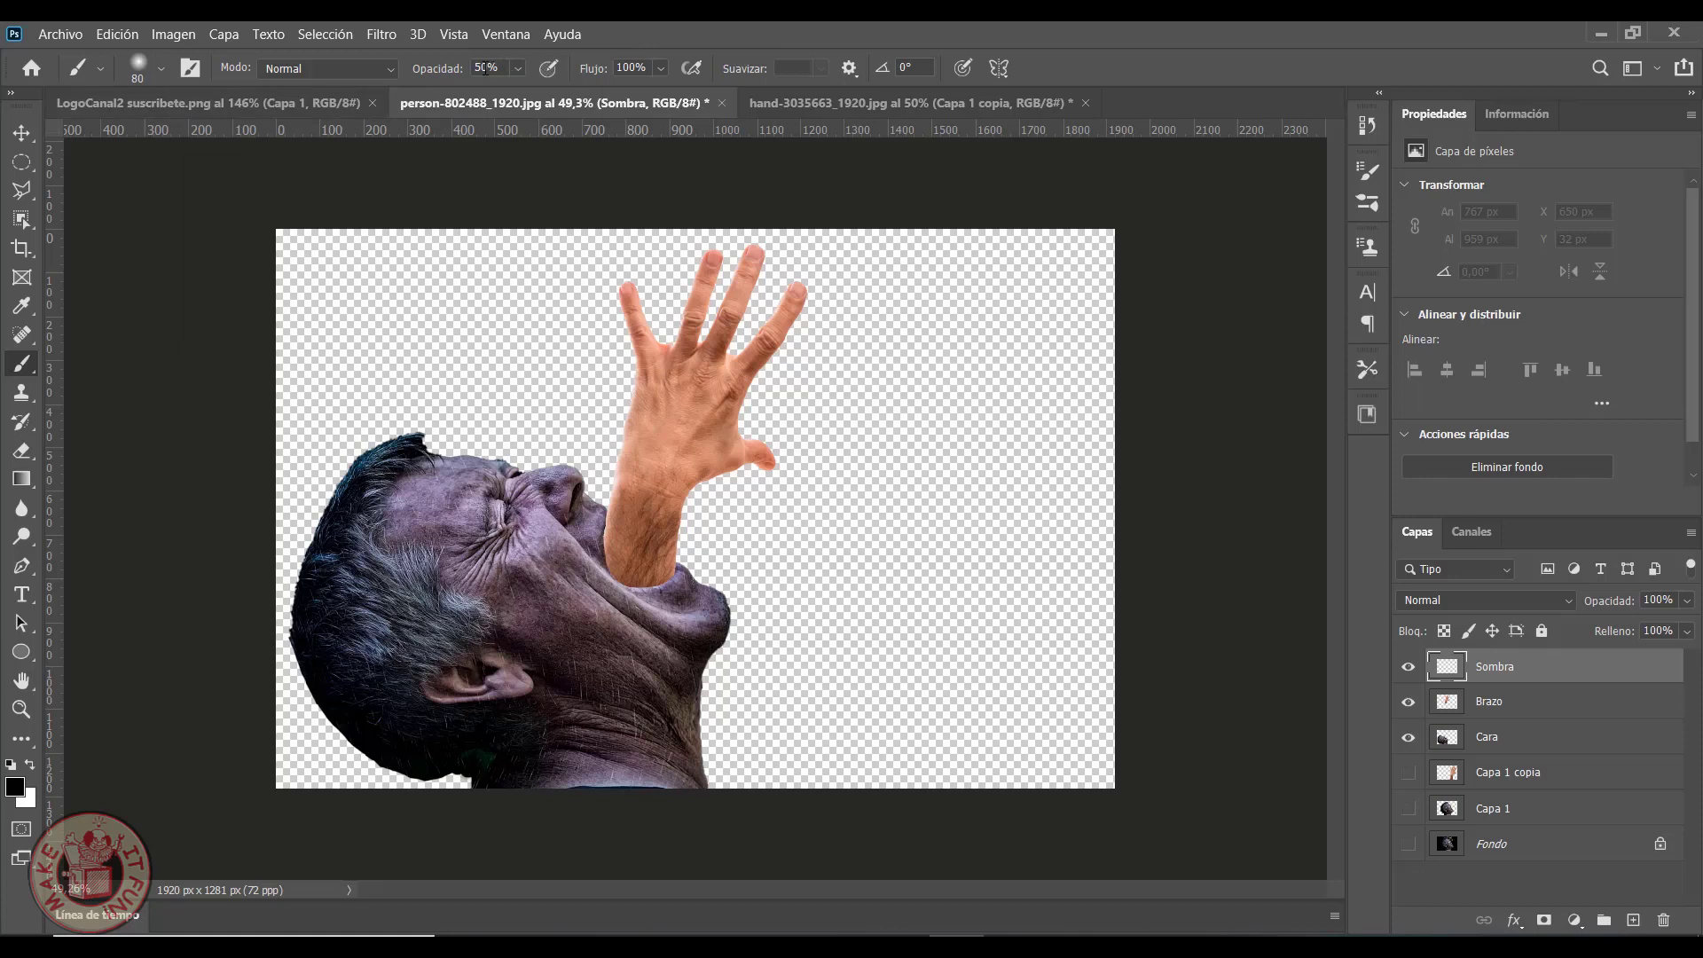
click(515, 68)
click(486, 68)
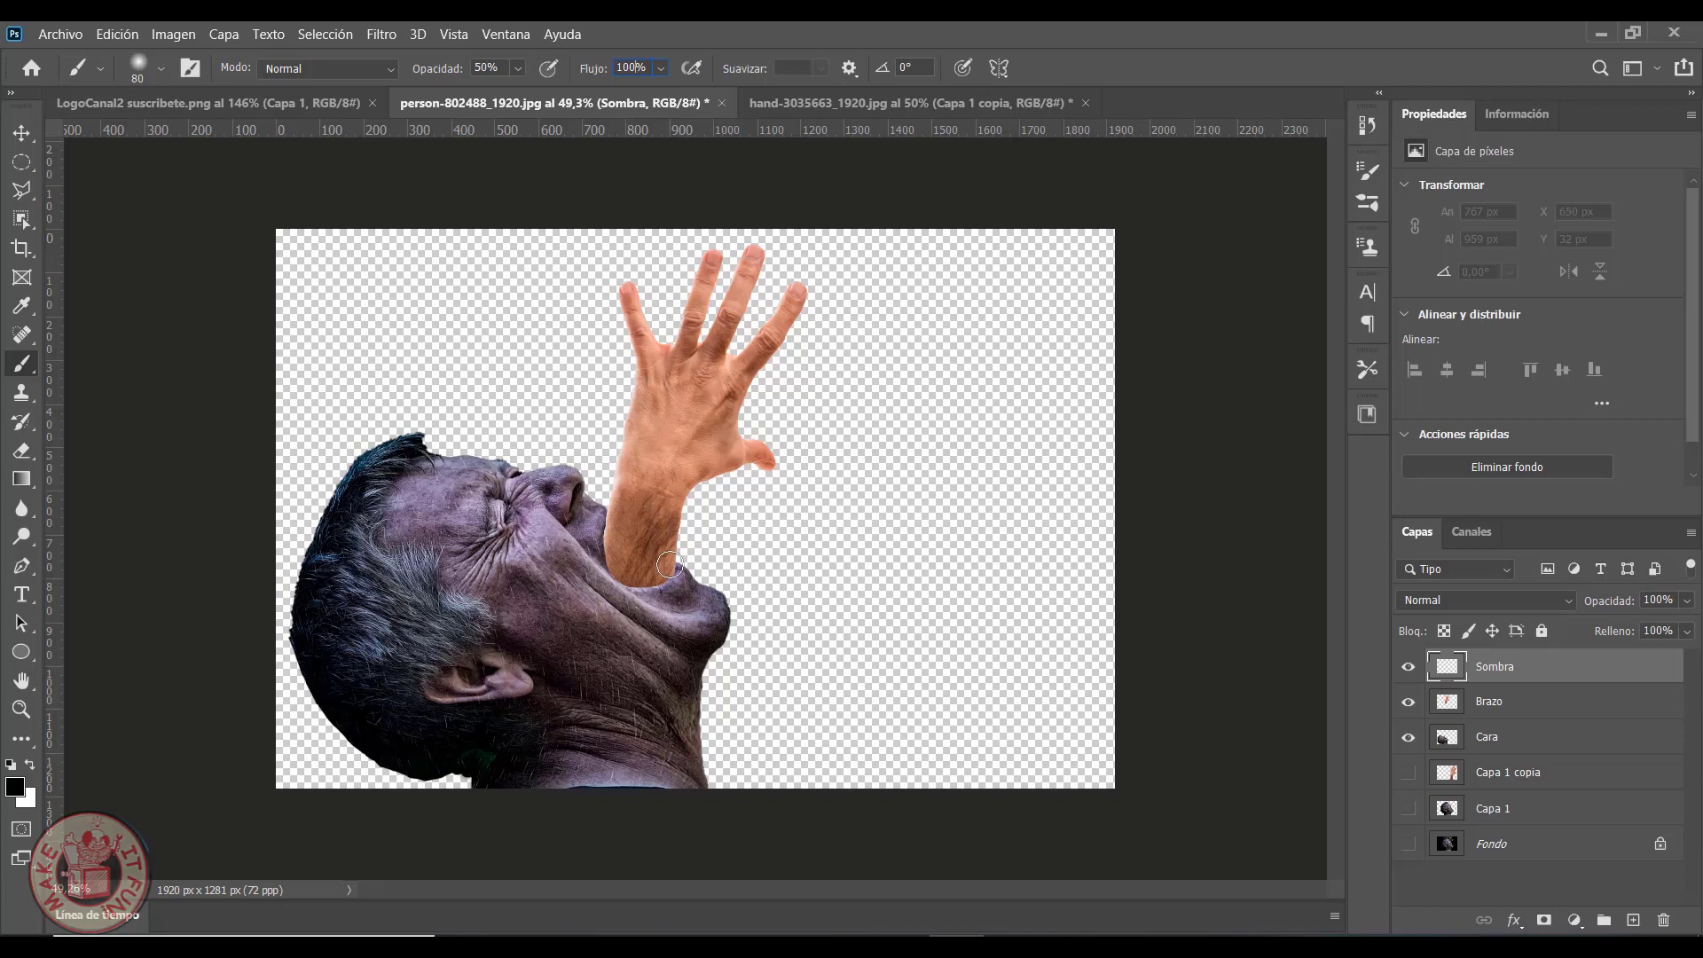
mouse_move(670, 564)
mouse_down()
mouse_move(597, 589)
mouse_move(679, 574)
mouse_move(664, 572)
mouse_up()
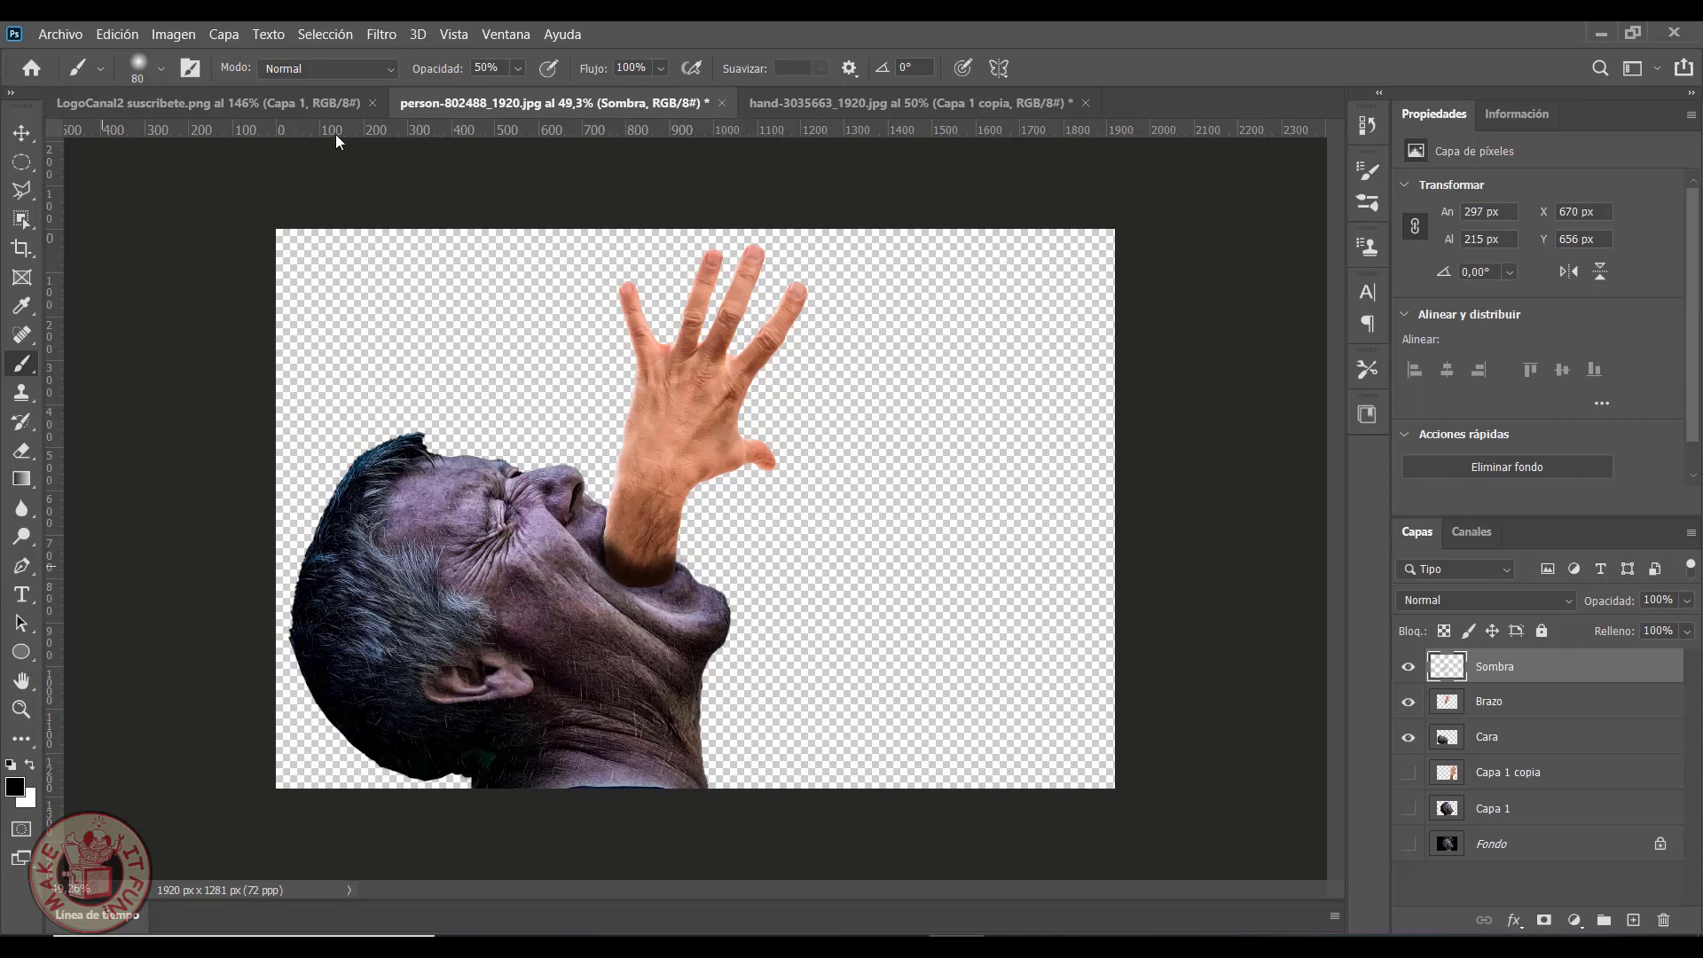
Apply Desenfoque gaussiano with a 10-pixel radius to the Sombra shadow
click(382, 35)
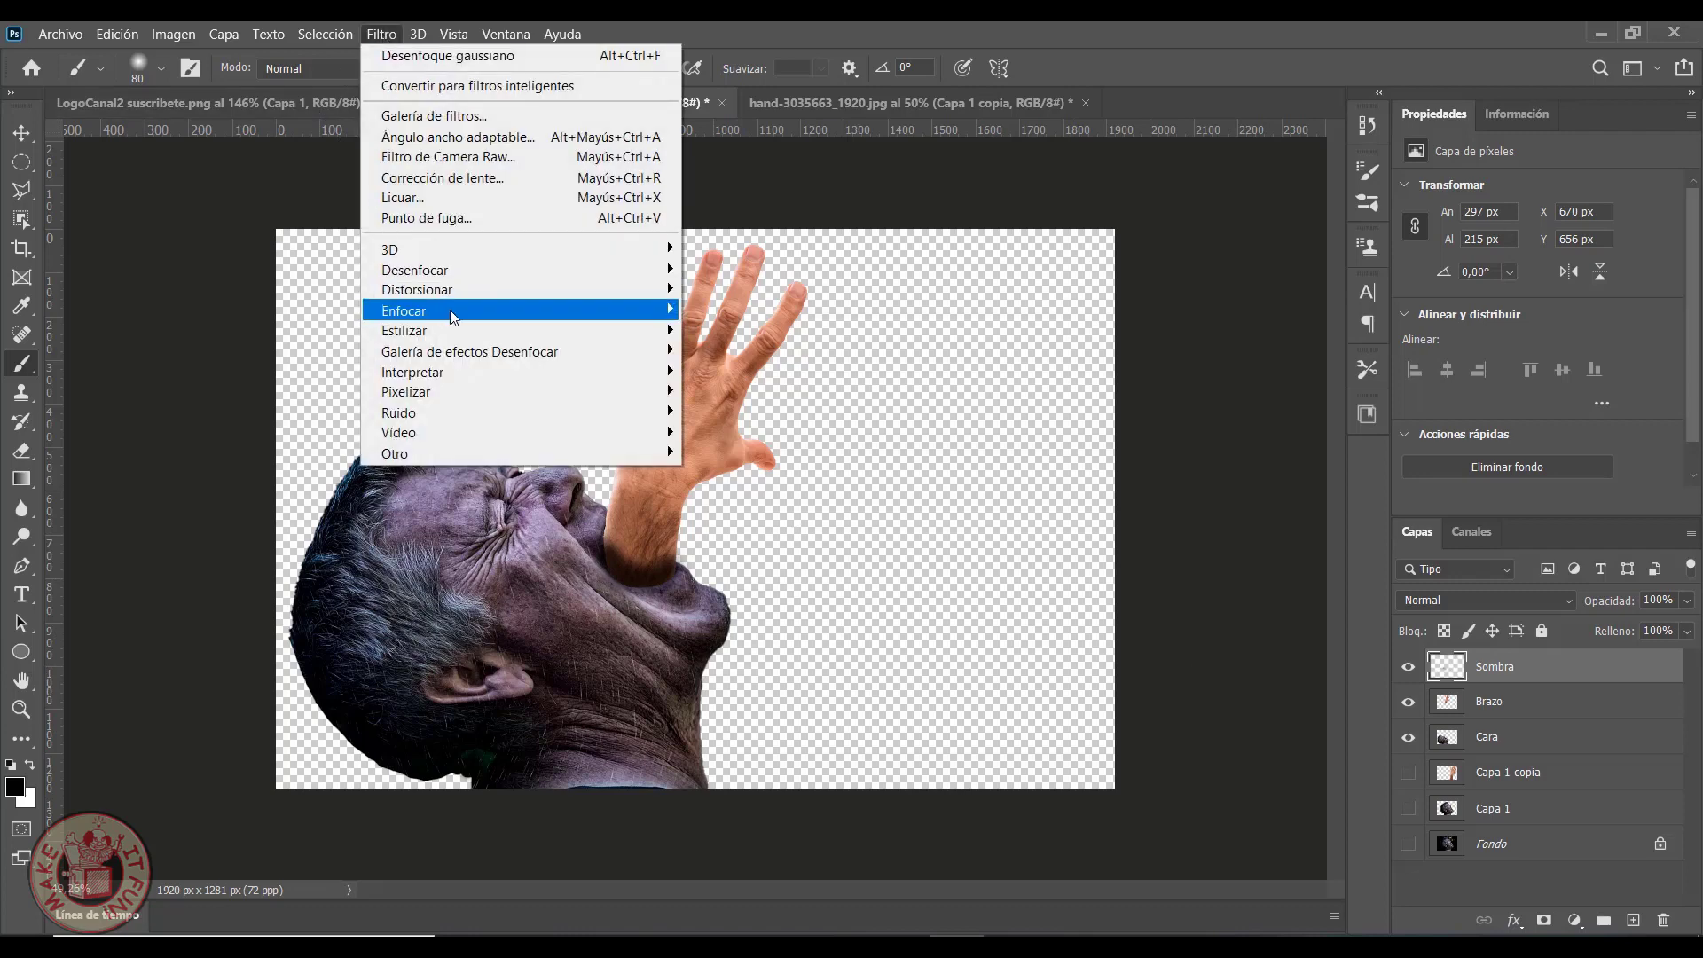
click(754, 406)
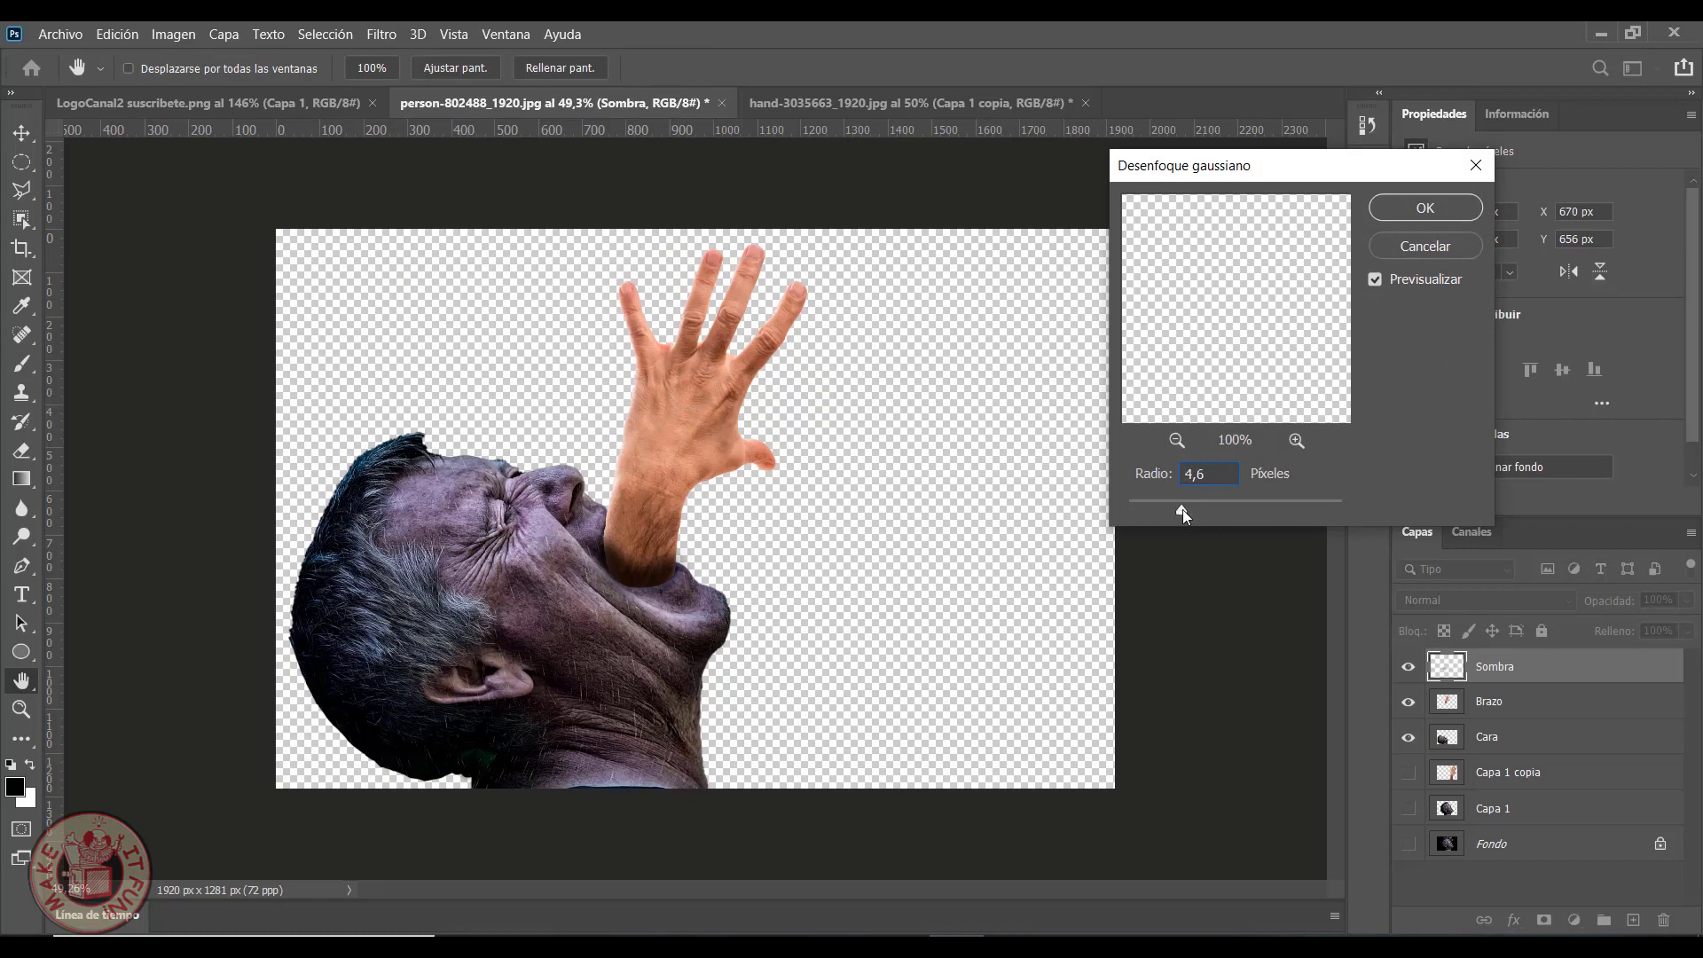
drag(1184, 511, 1173, 511)
drag(1218, 510, 1205, 512)
drag(1217, 515, 1215, 514)
click(1423, 209)
key(b)
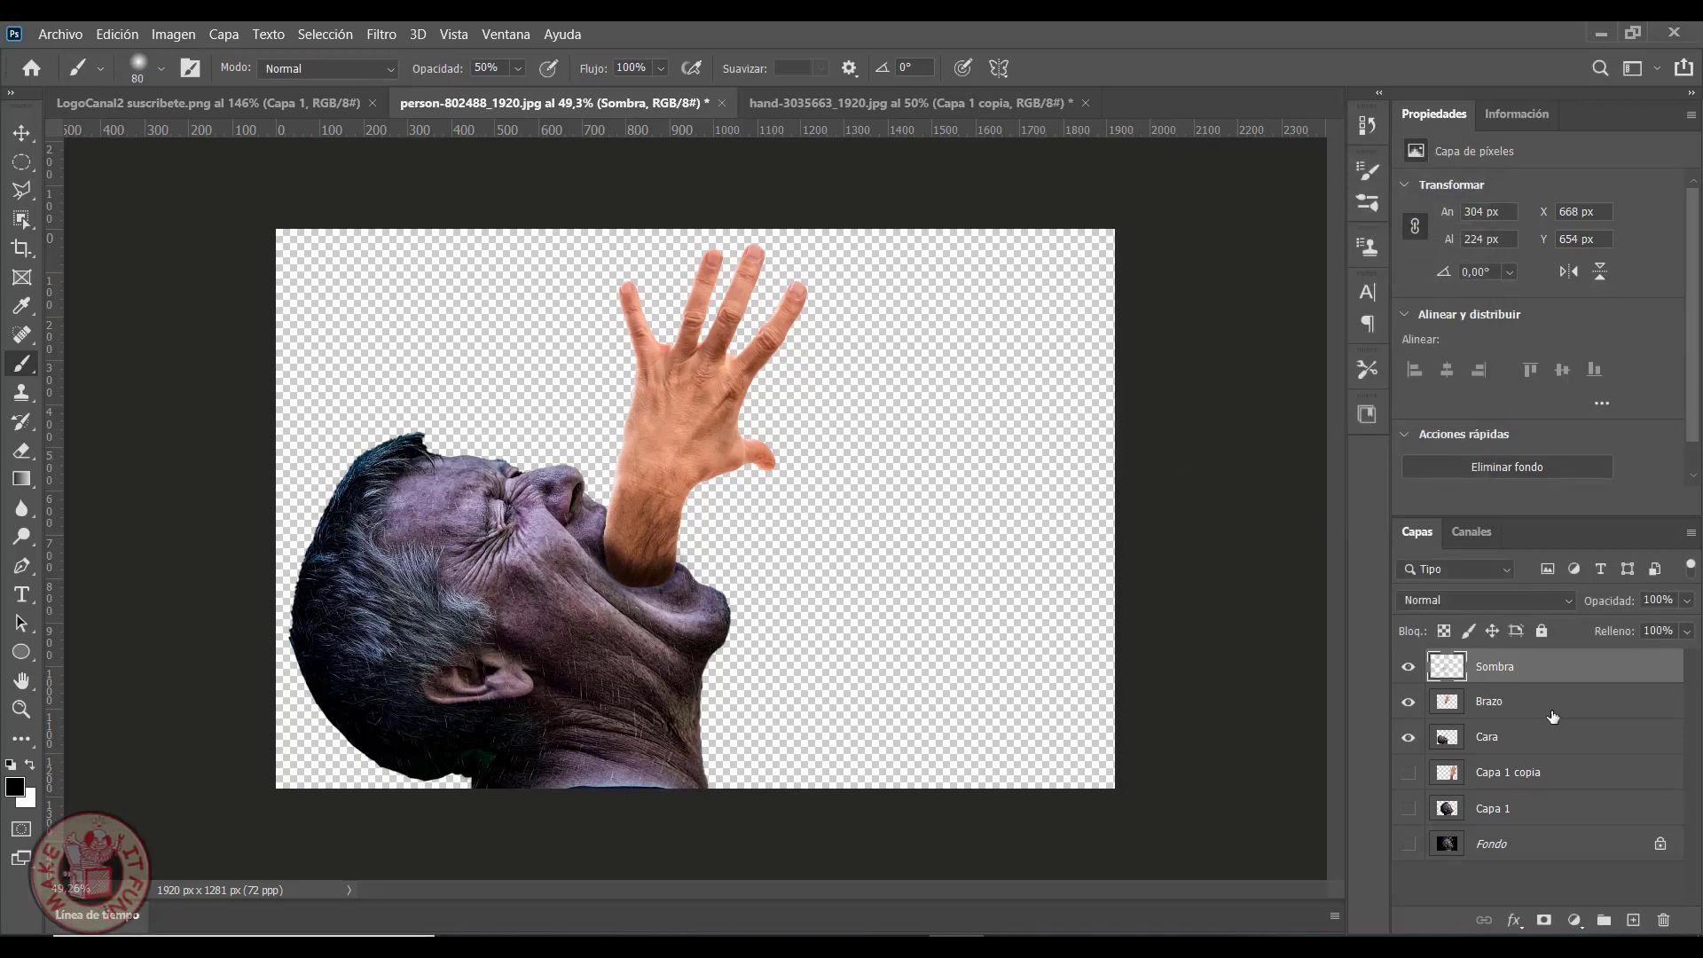
Add a new layer named sombra cara and place it between Brazo and Cara
click(1635, 922)
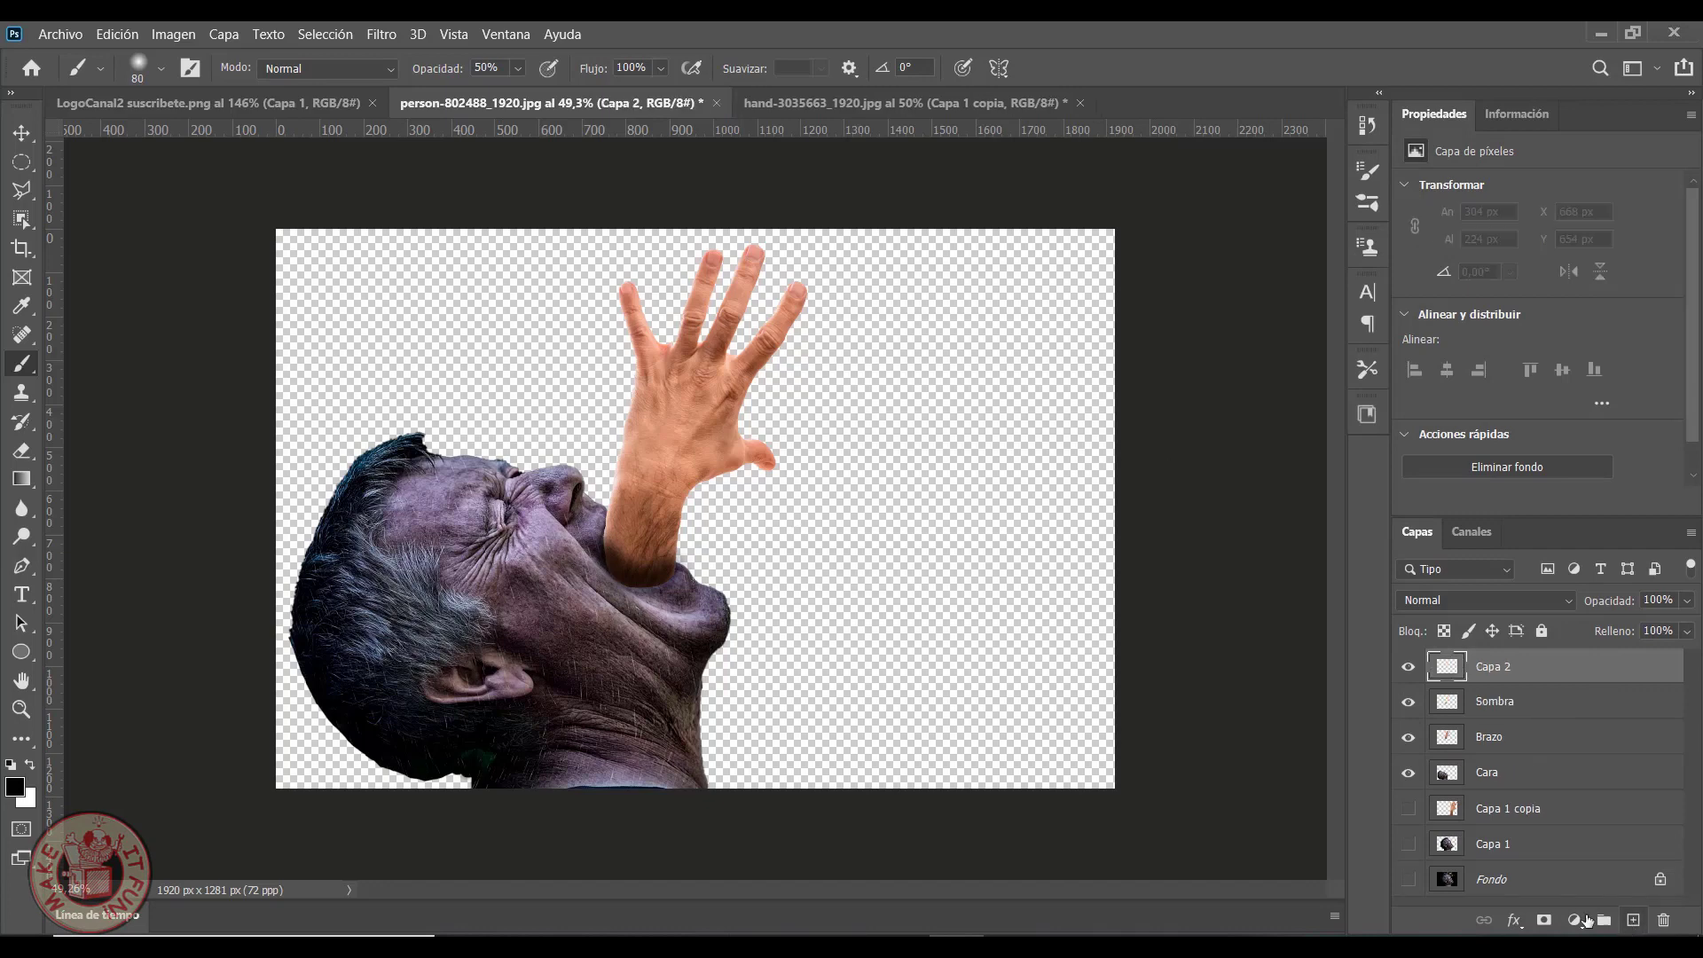
double_click(1499, 666)
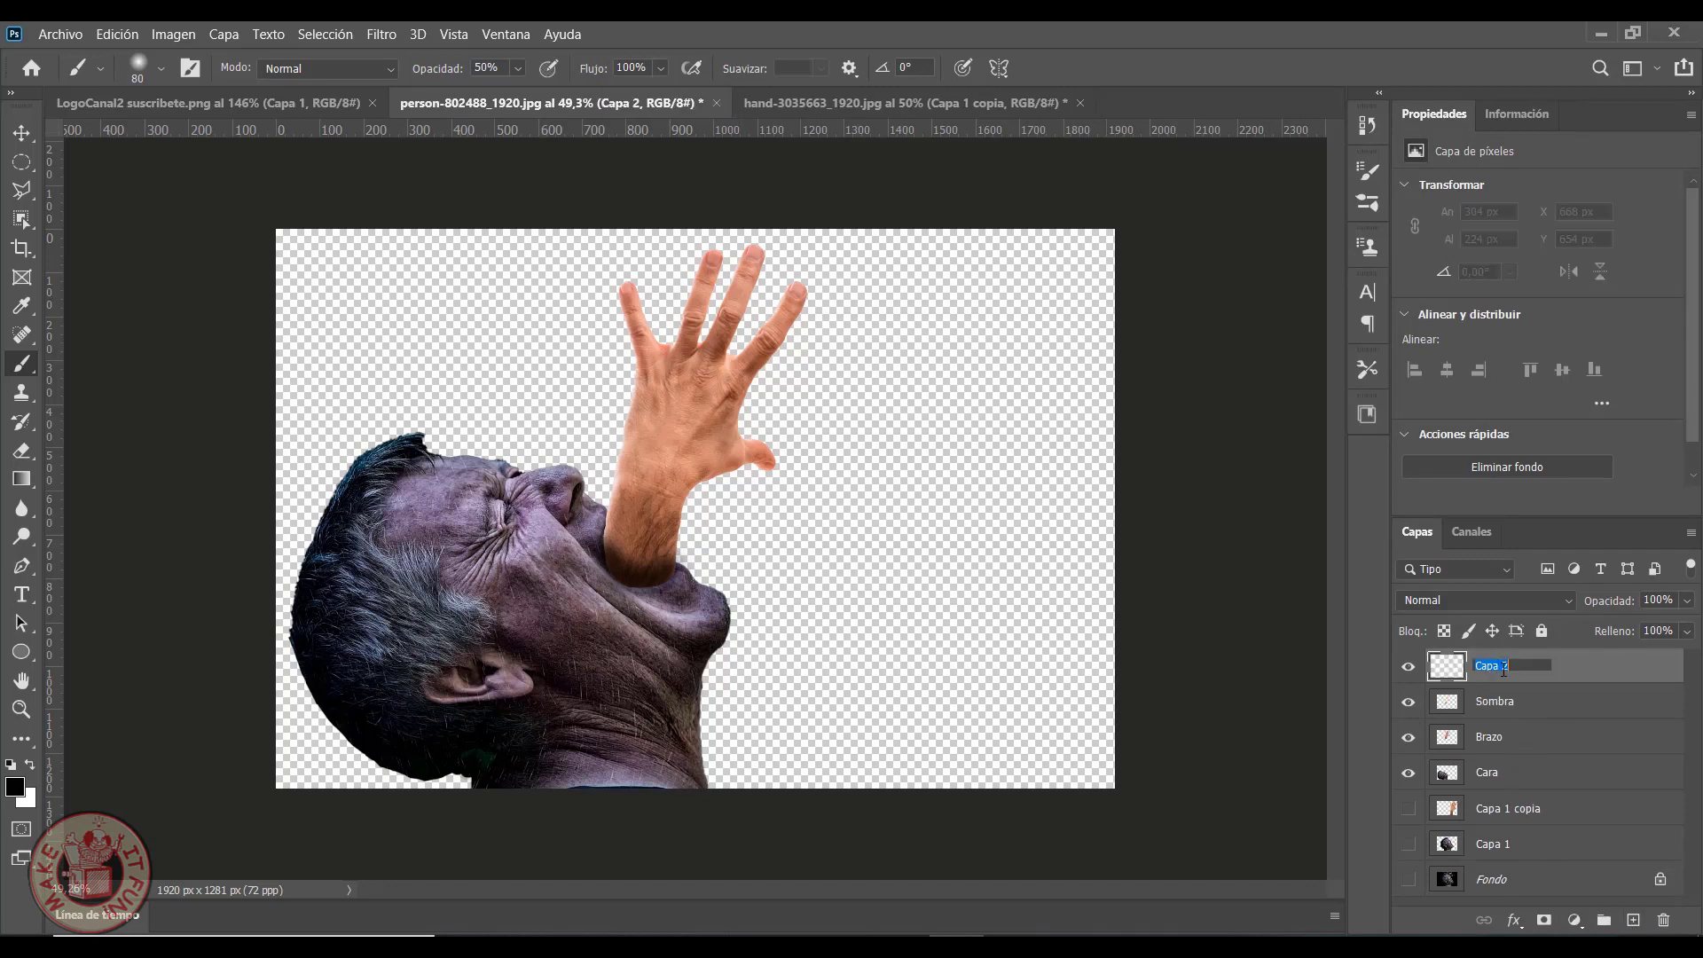
text(sombra cara)
key(Return)
drag(1504, 670, 1509, 758)
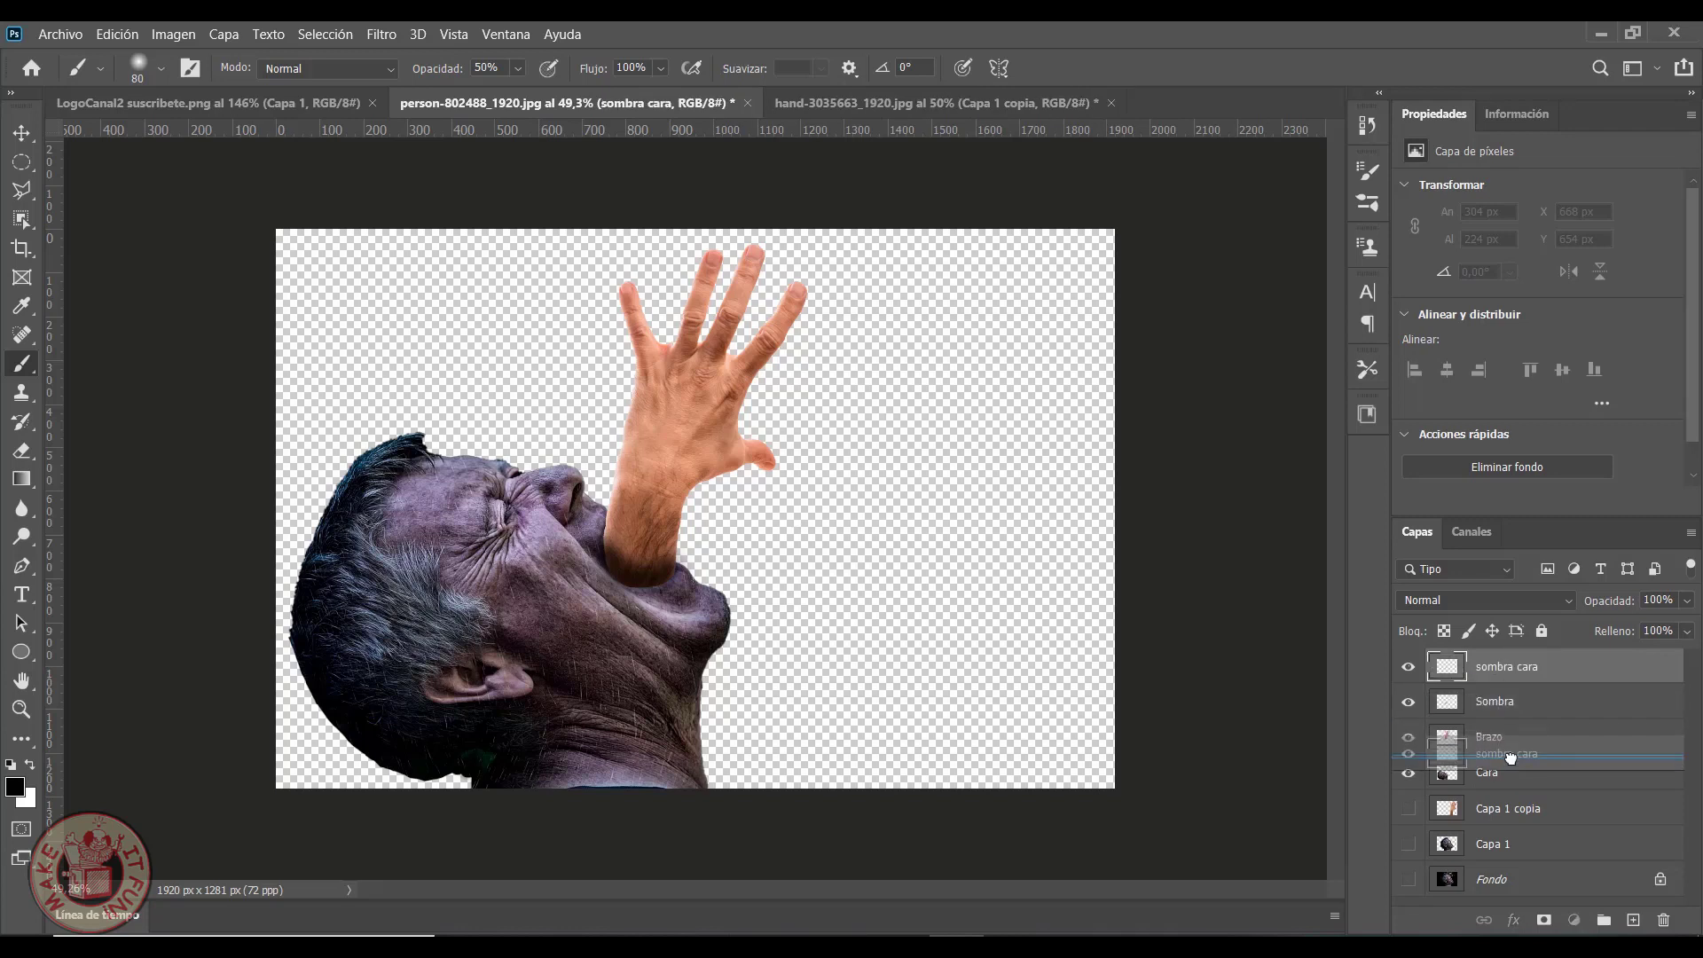
Rename Sombra to Sombra brazo, then paint chin and arm-mouth shadows on sombra cara
double_click(1508, 667)
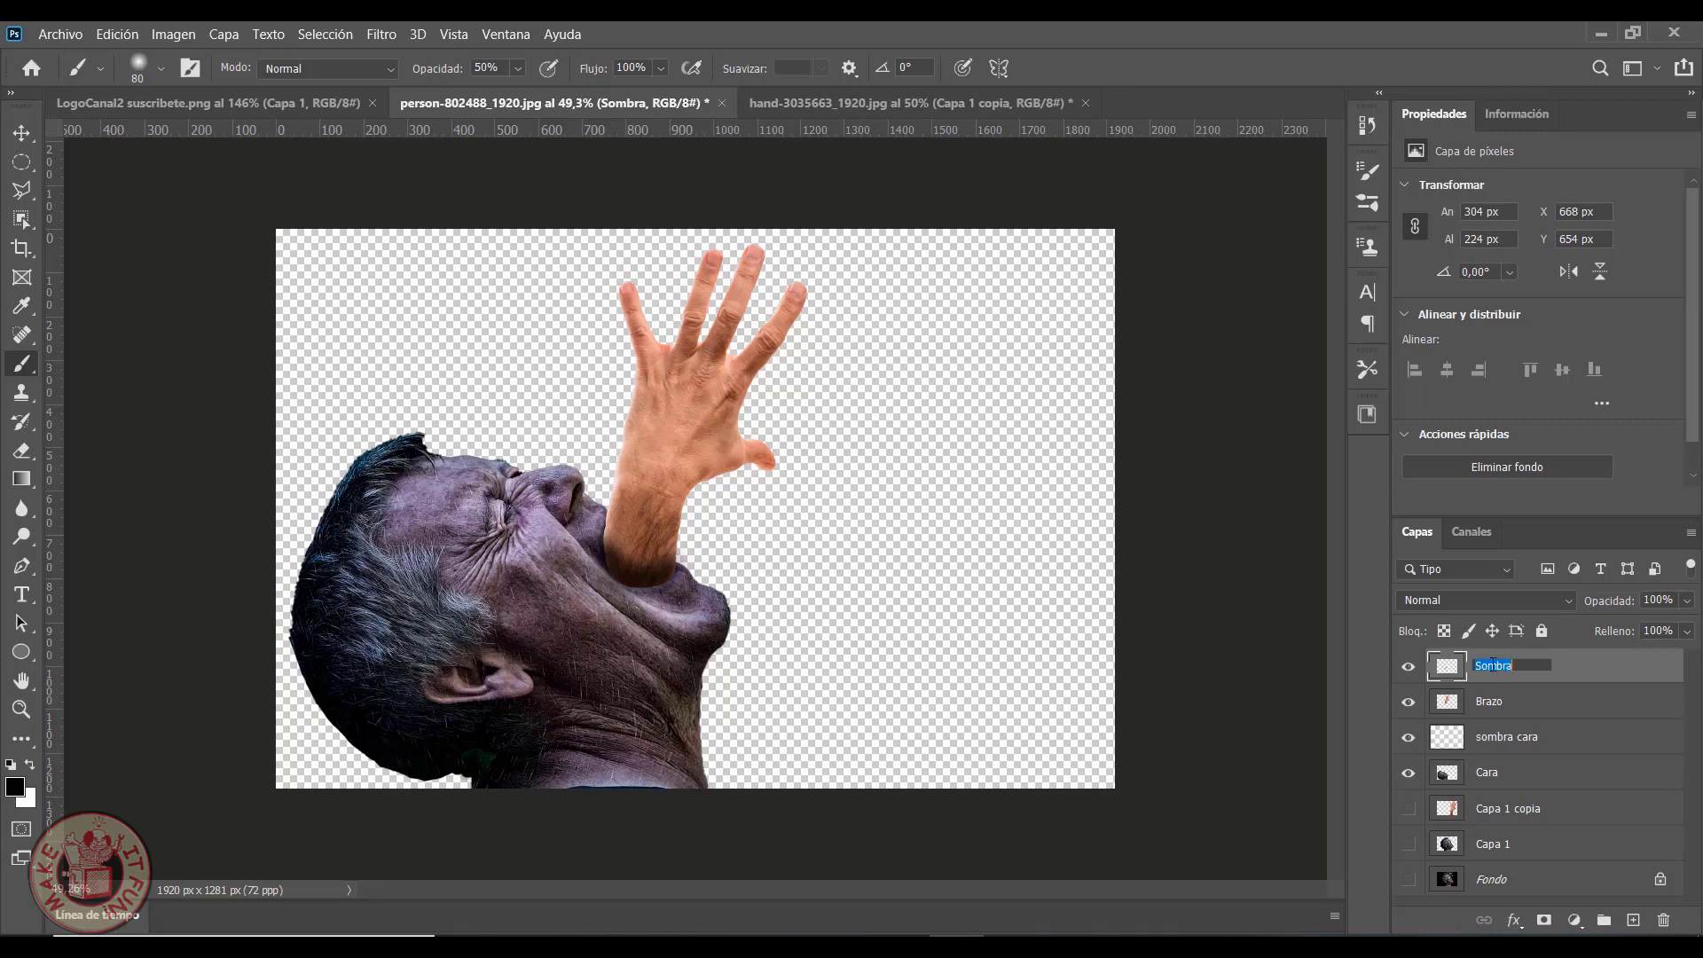
click(1539, 669)
text(brazo)
click(1519, 740)
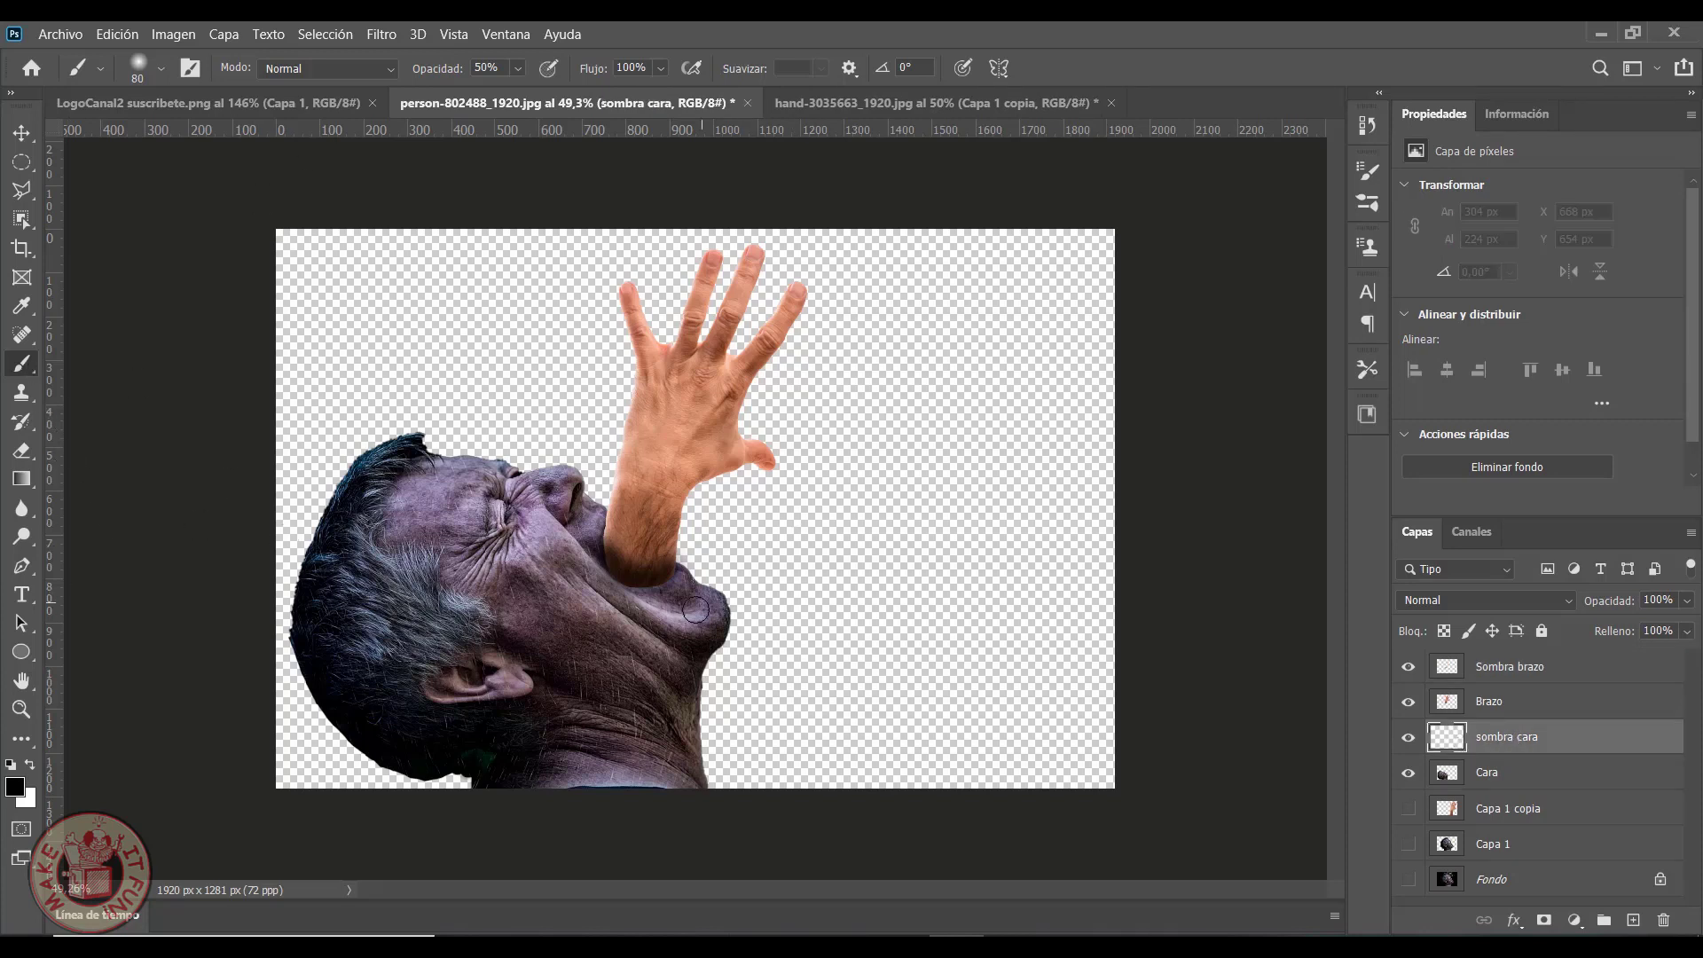
mouse_move(687, 588)
mouse_down()
mouse_move(715, 597)
mouse_move(699, 587)
mouse_up()
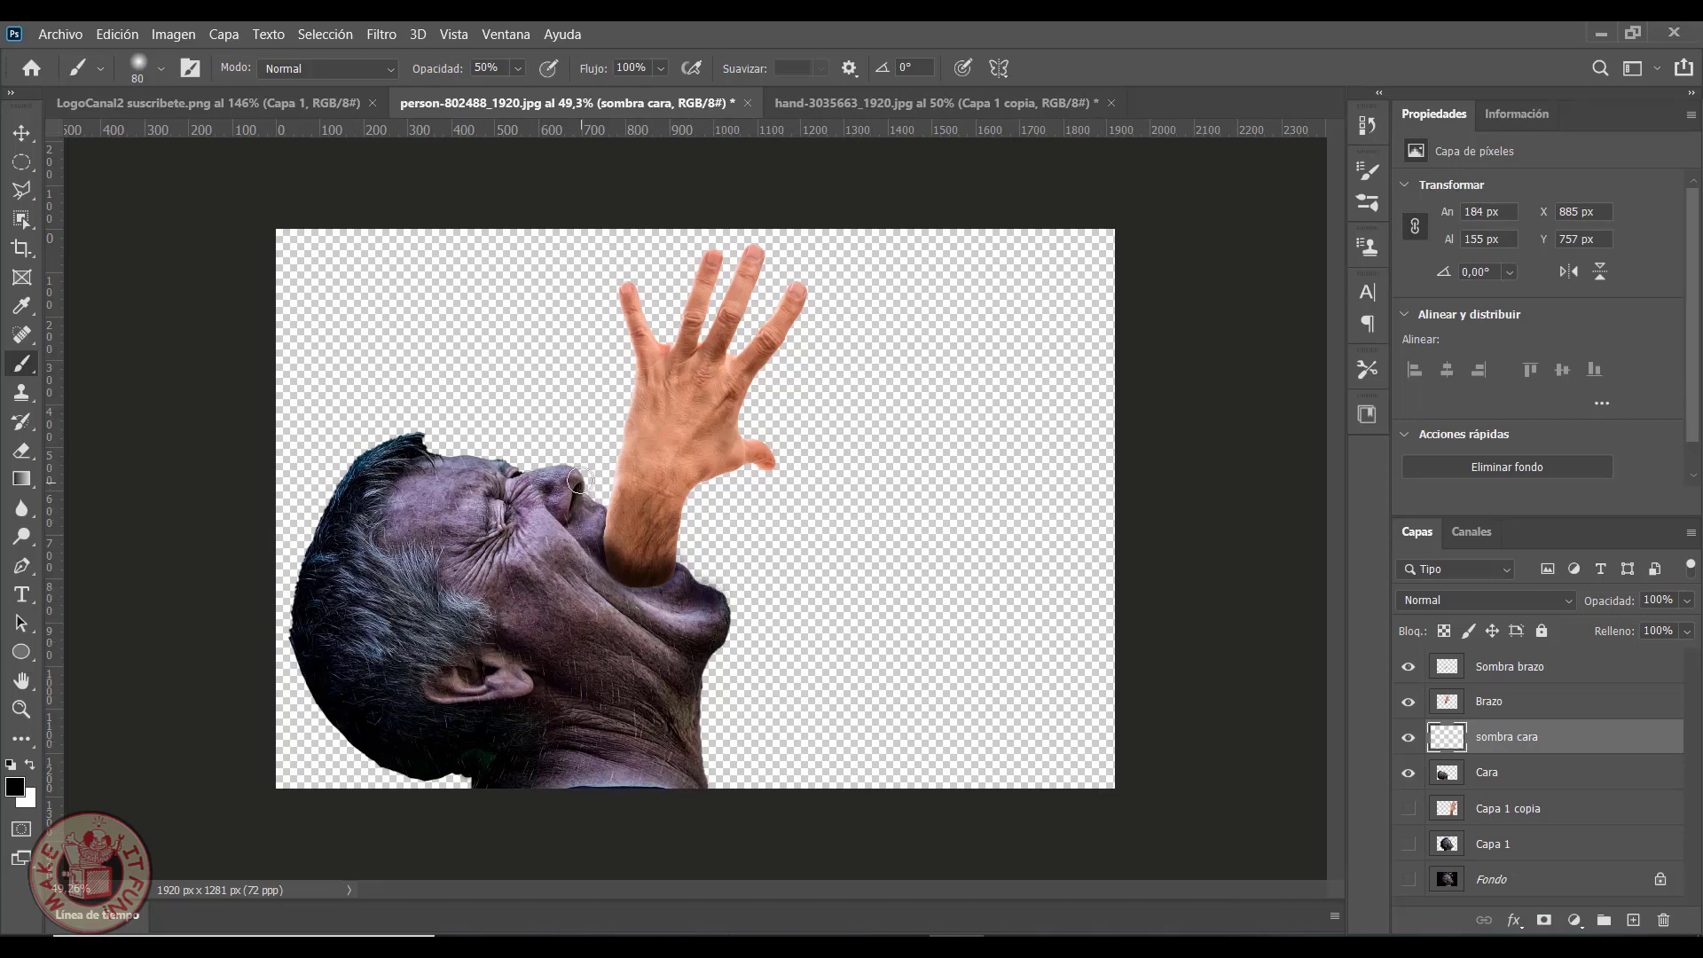
drag(572, 483, 607, 543)
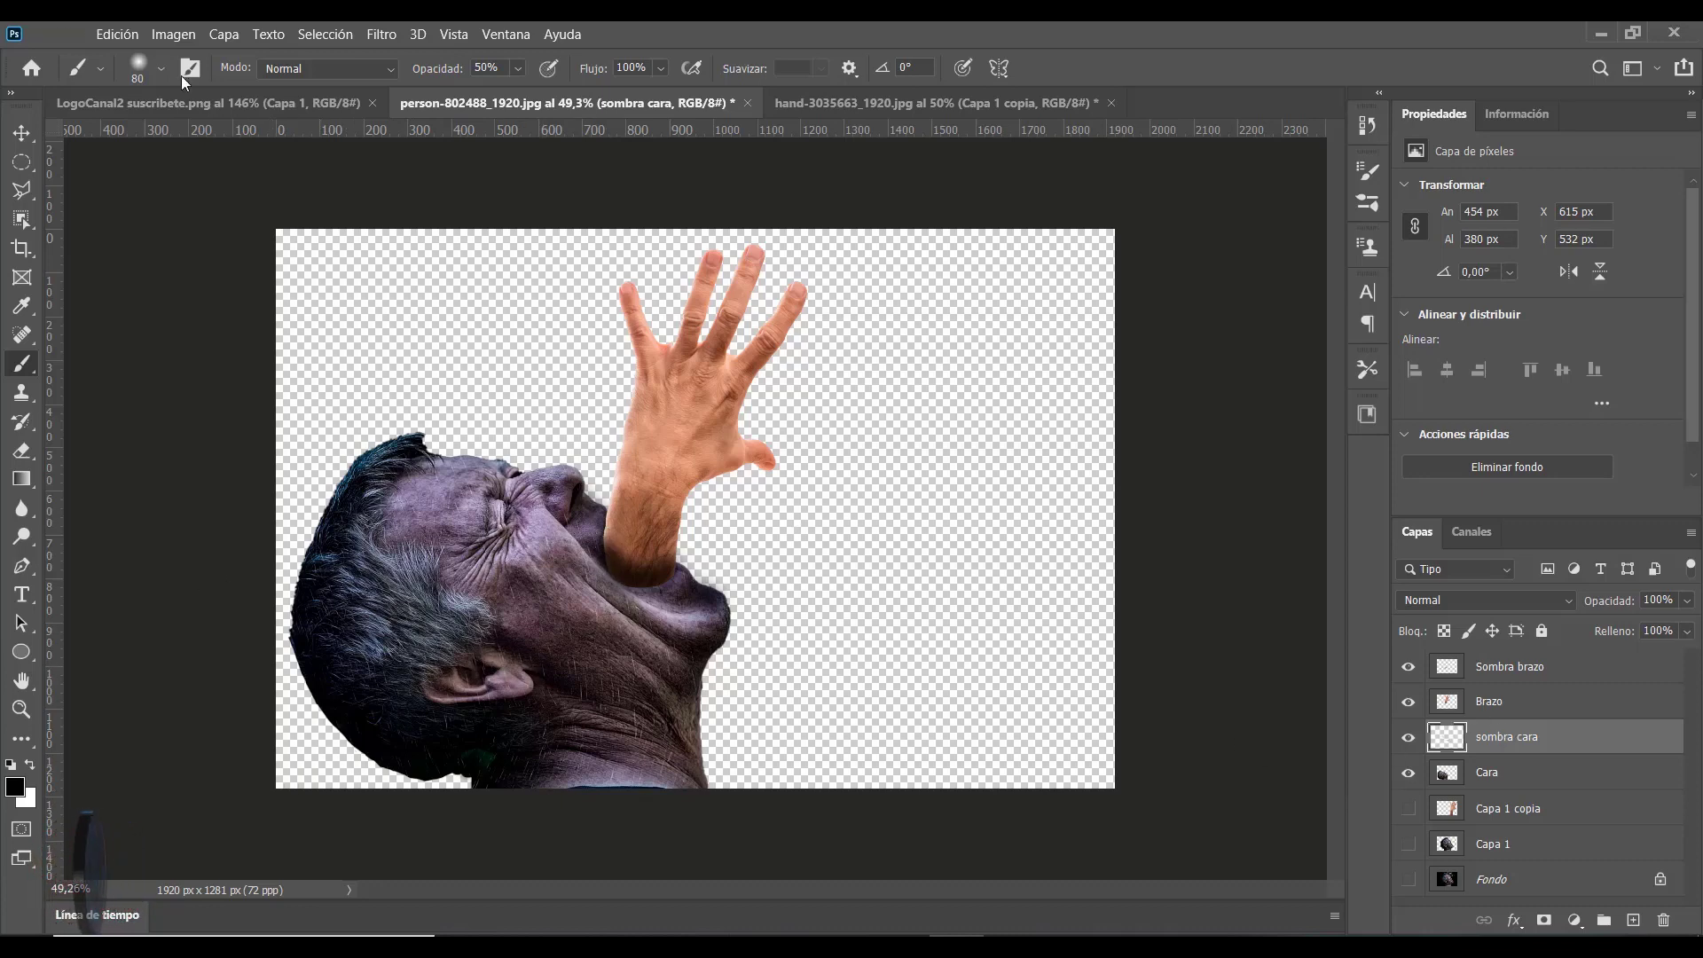
Soften the sombra cara shadows with a 23,5 px Gaussian blur
click(383, 35)
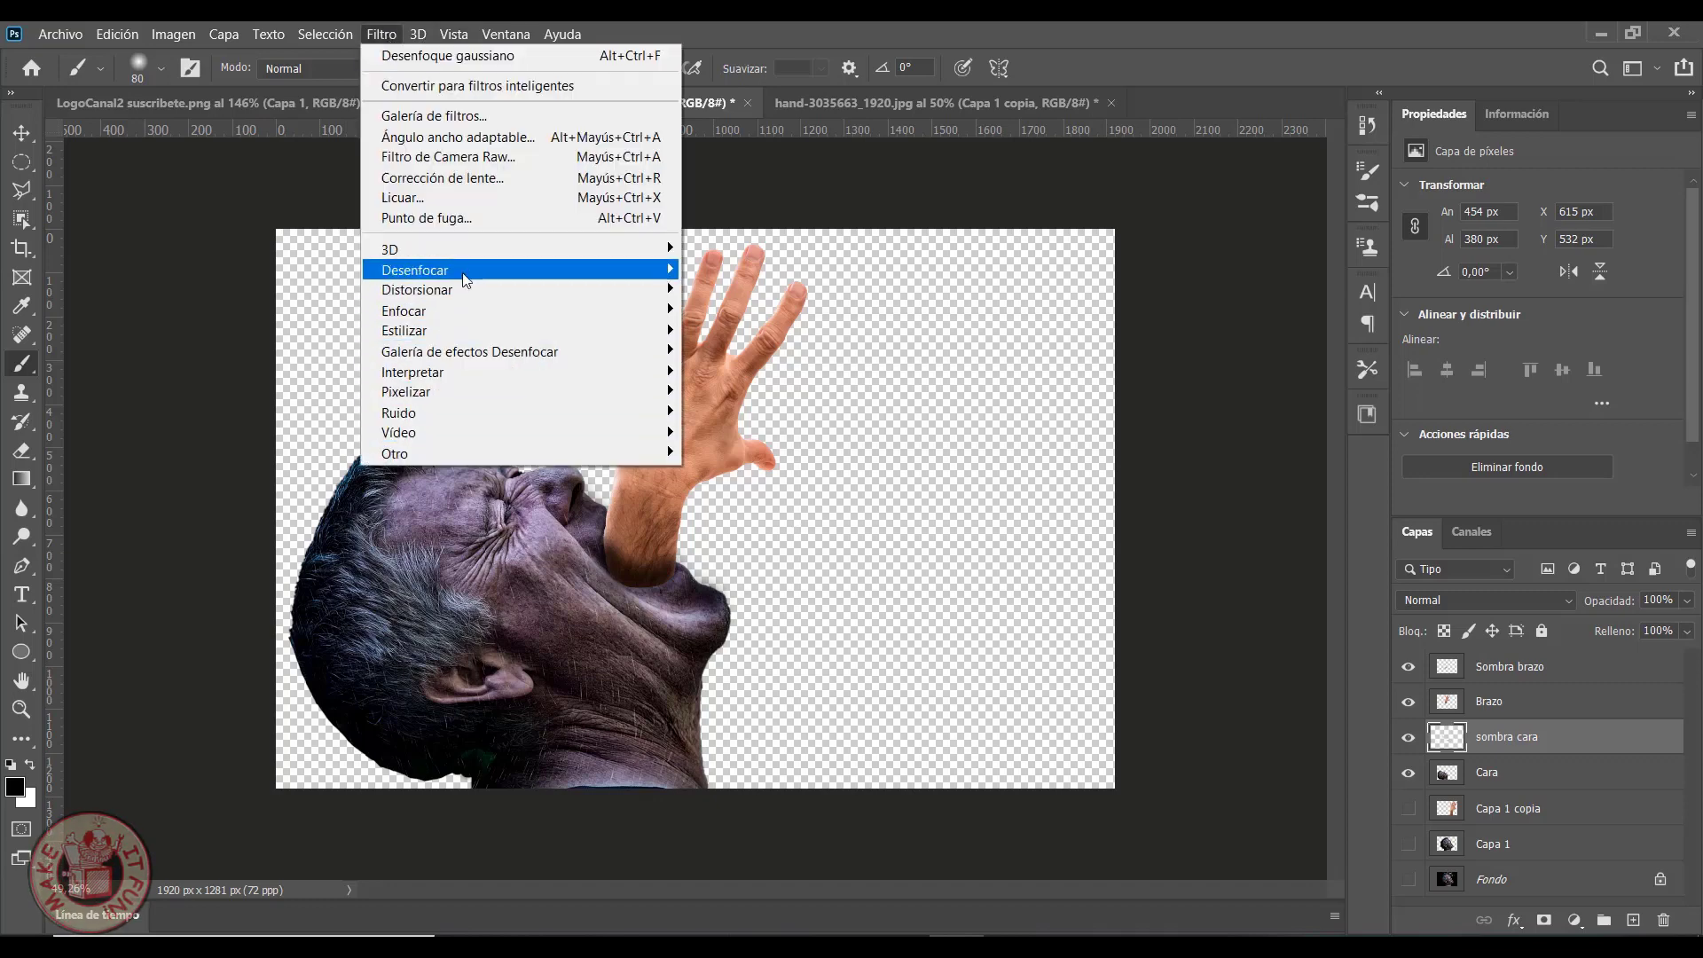
mouse_move(415, 270)
click(830, 445)
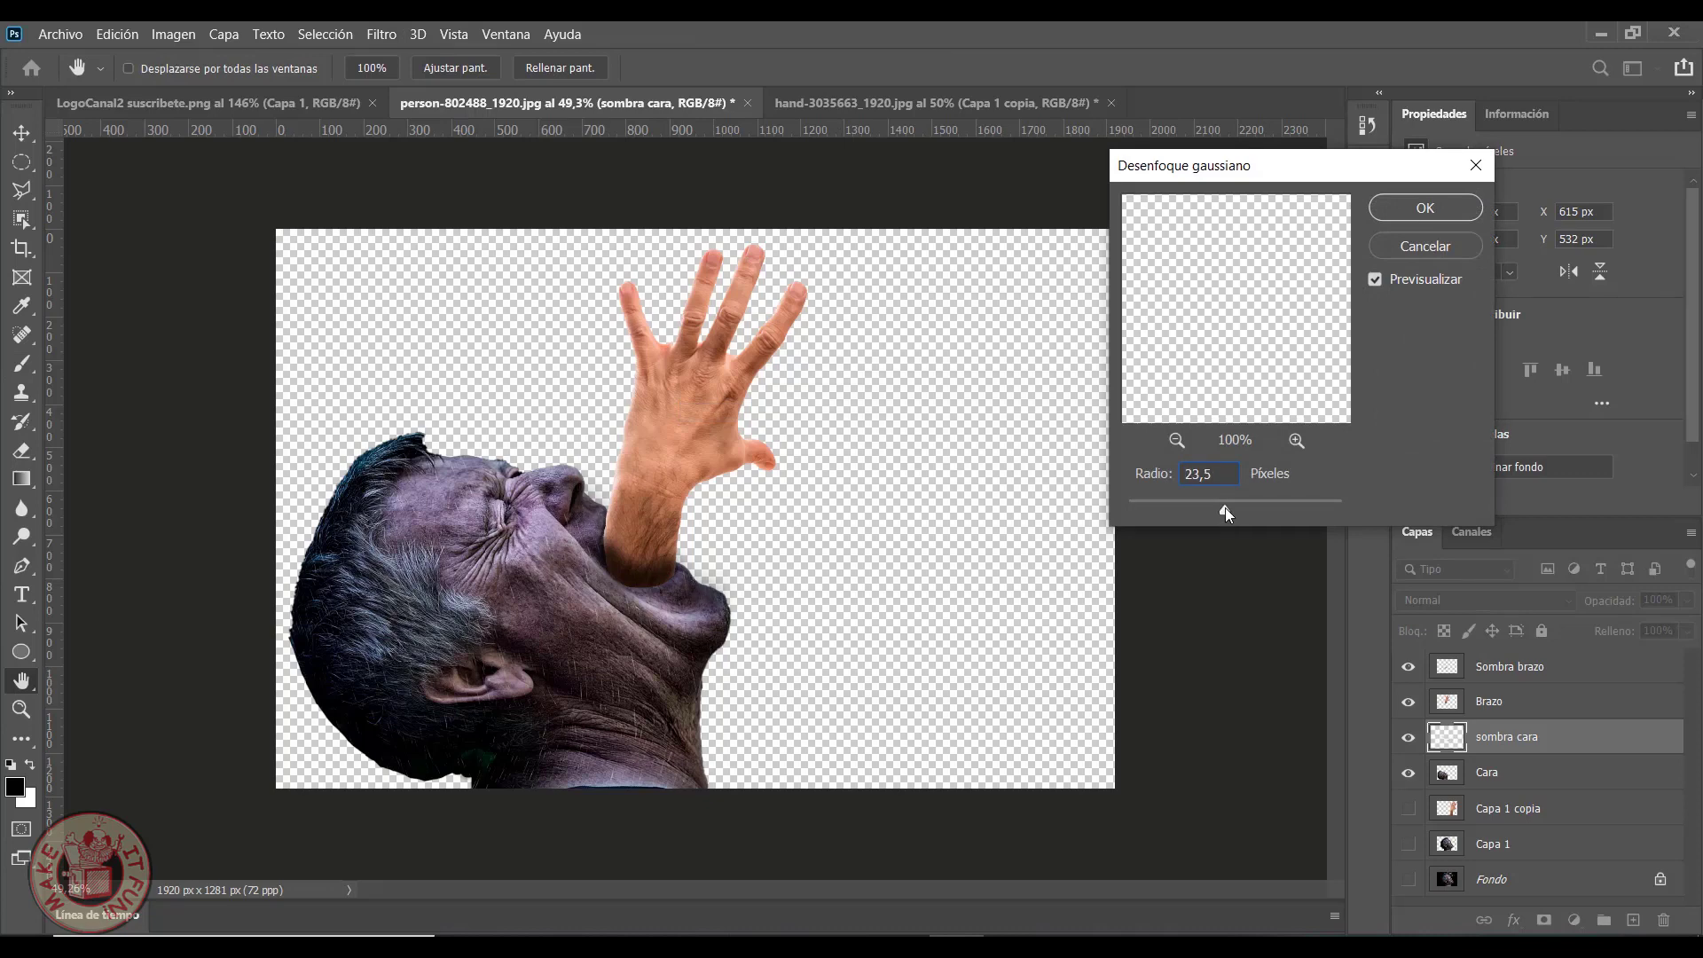
click(1226, 508)
click(1423, 208)
Paint dark shadow dabs on Sombra brazo where the arm meets the mouth
key(b)
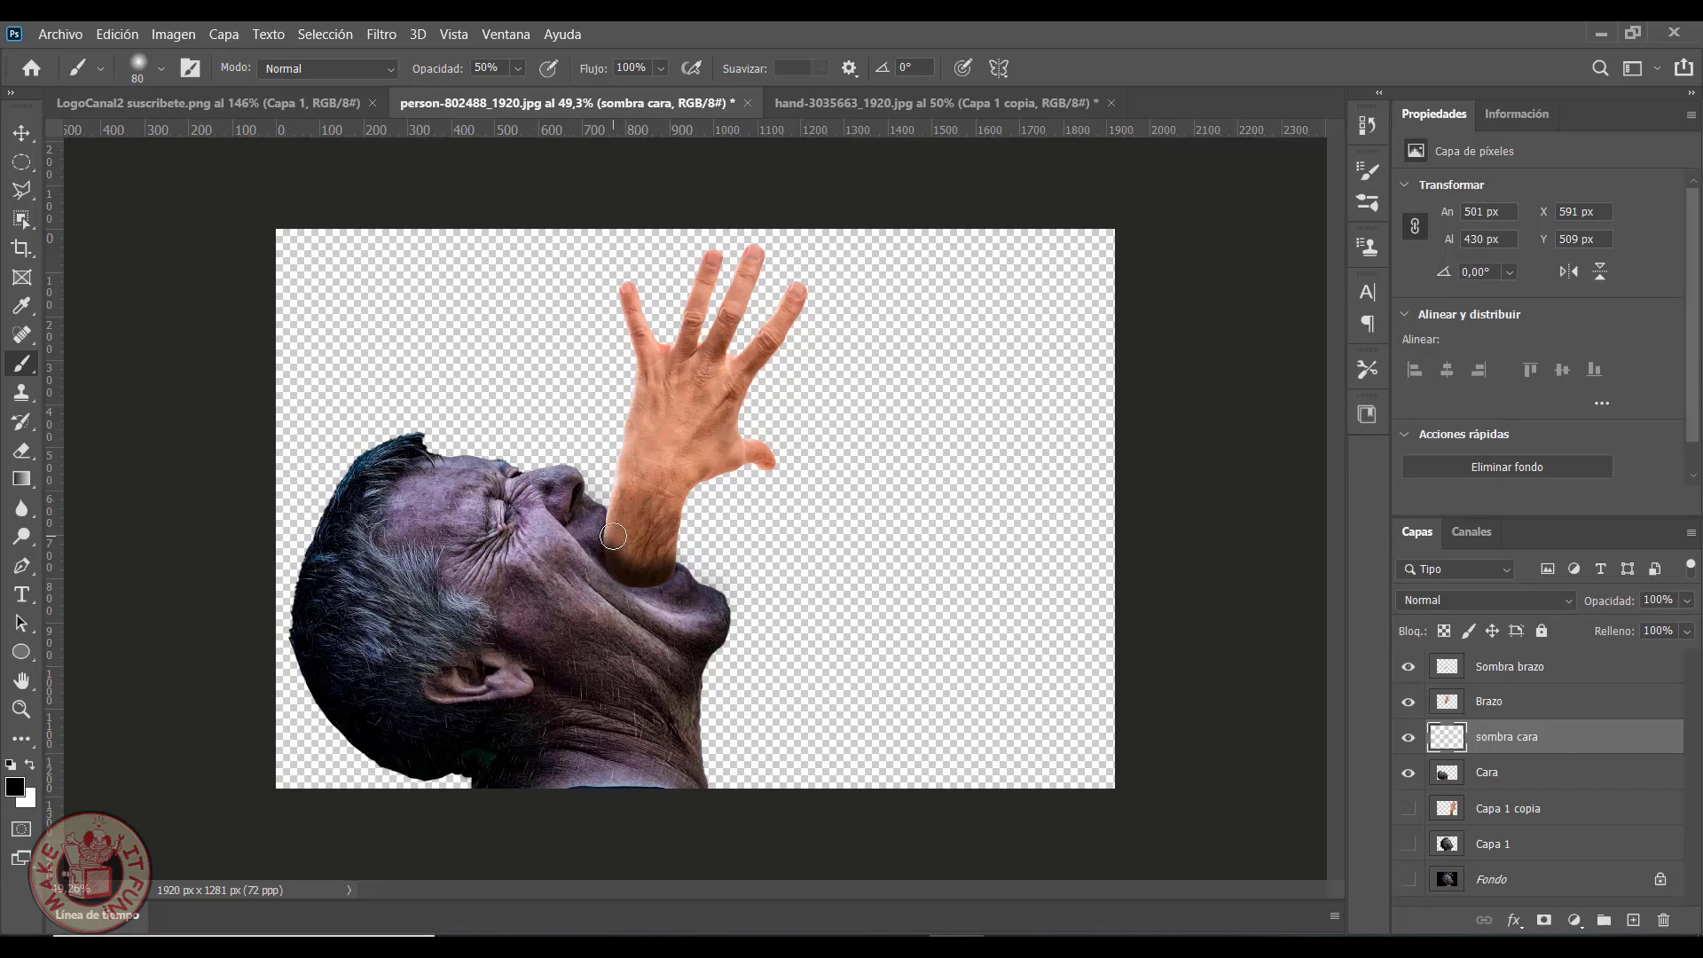
click(1522, 674)
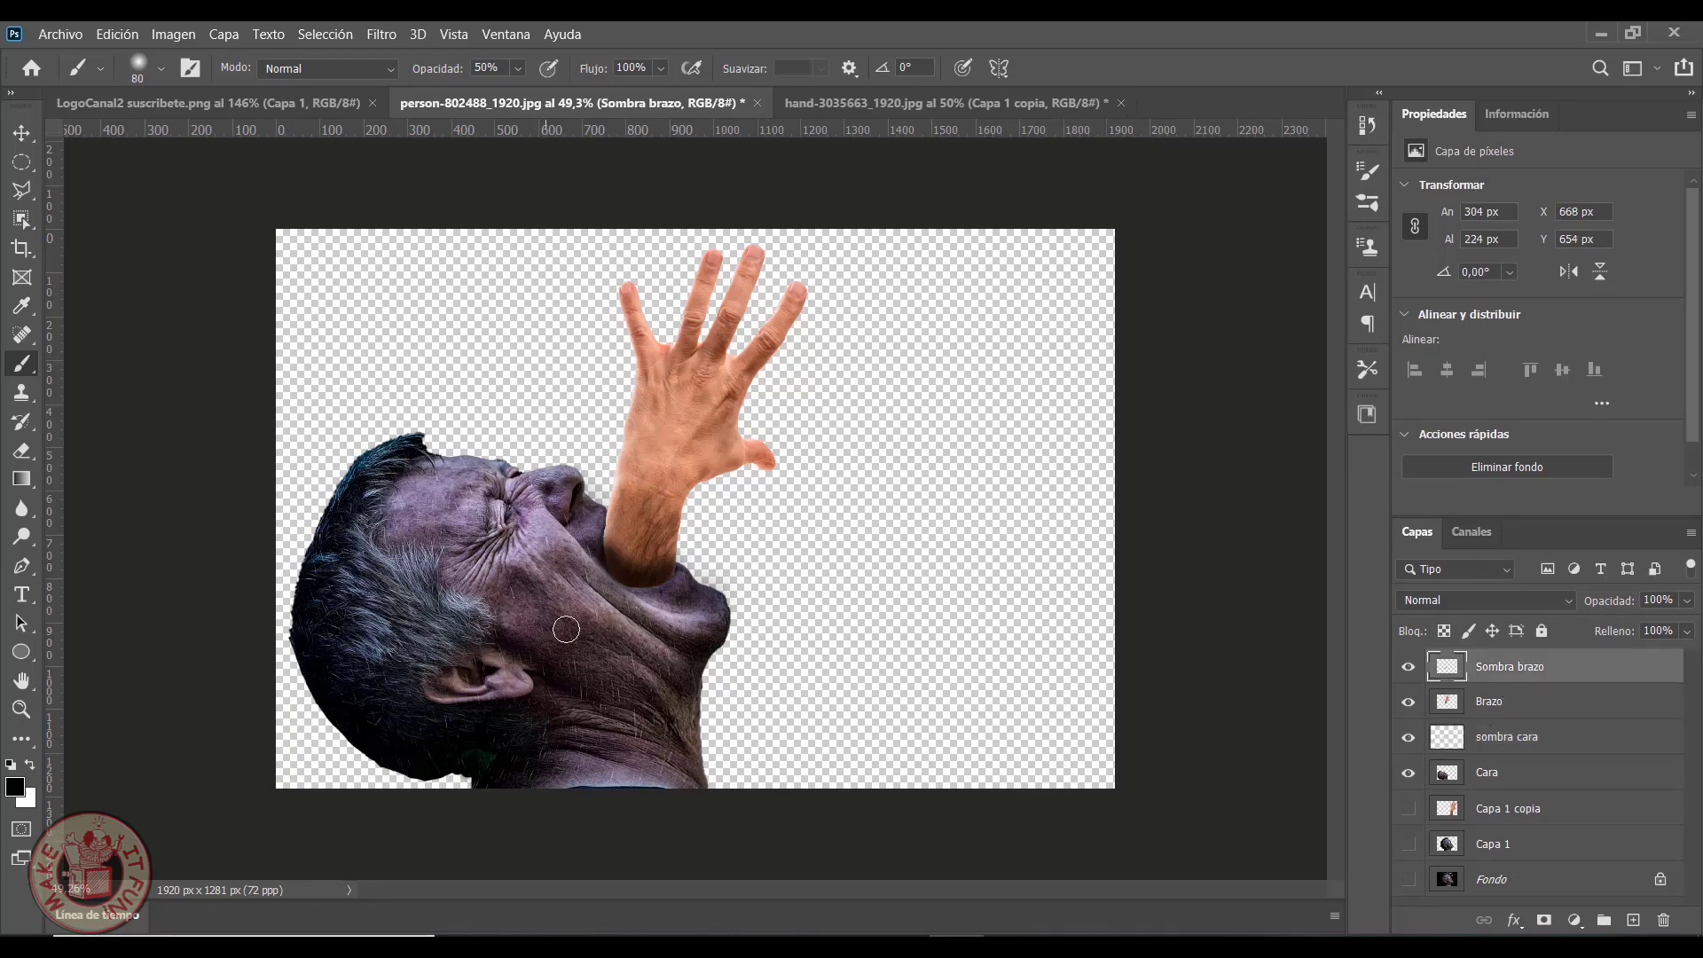
click(612, 536)
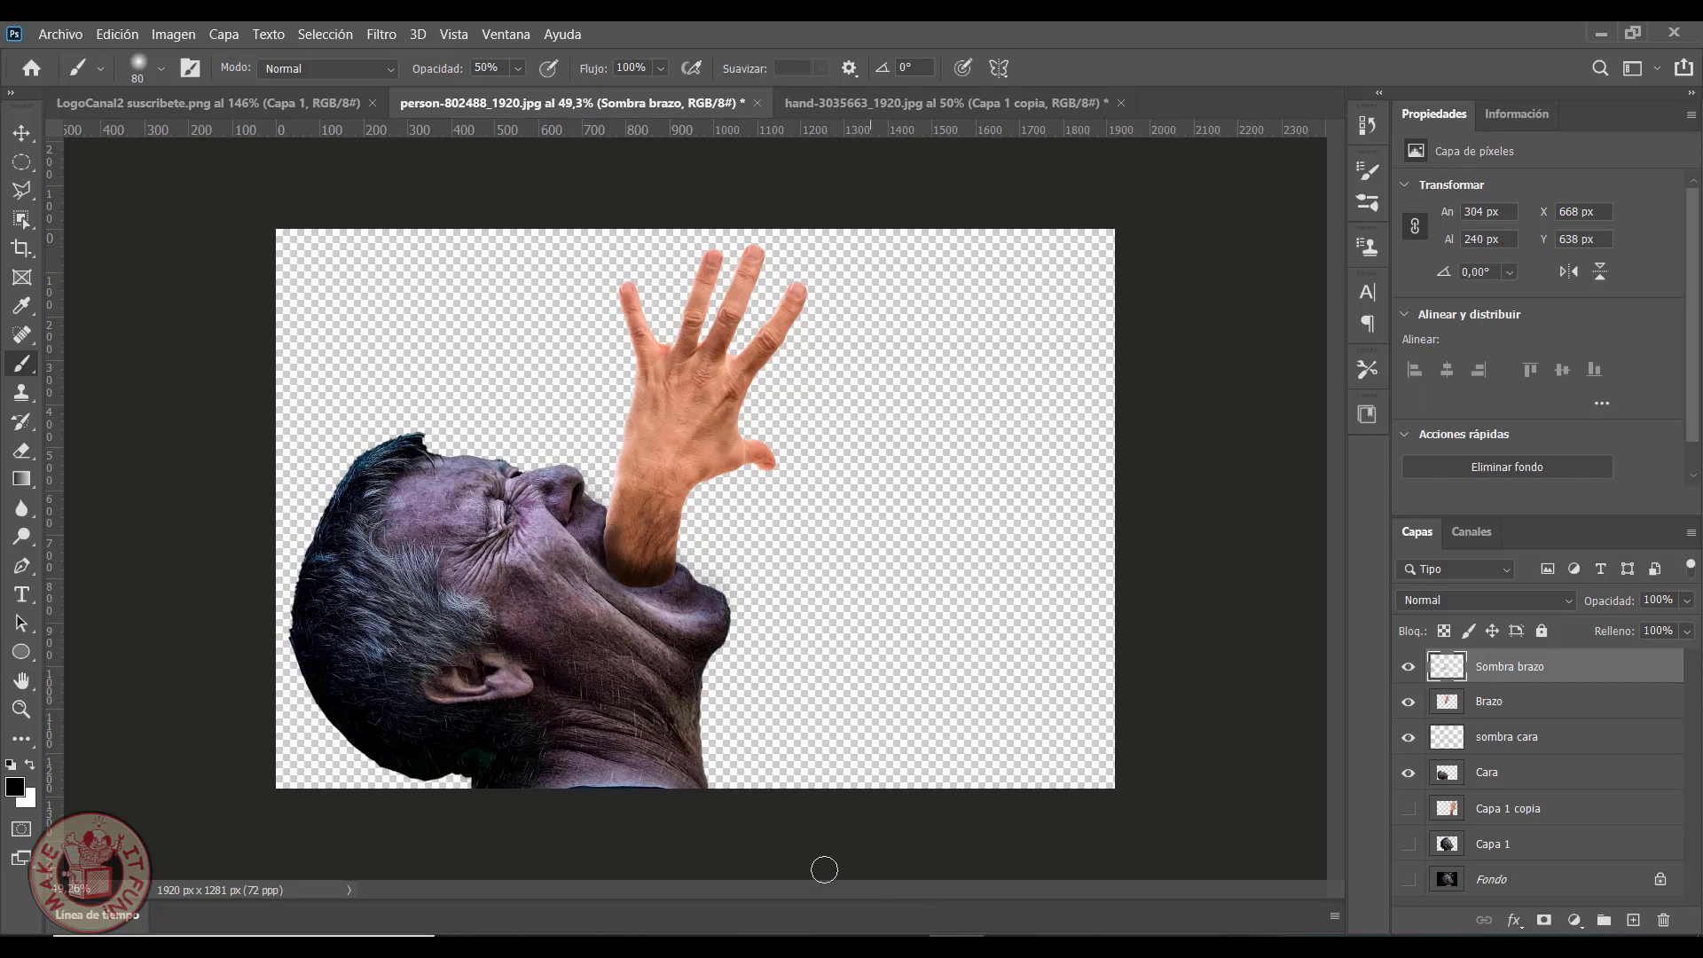
click(597, 532)
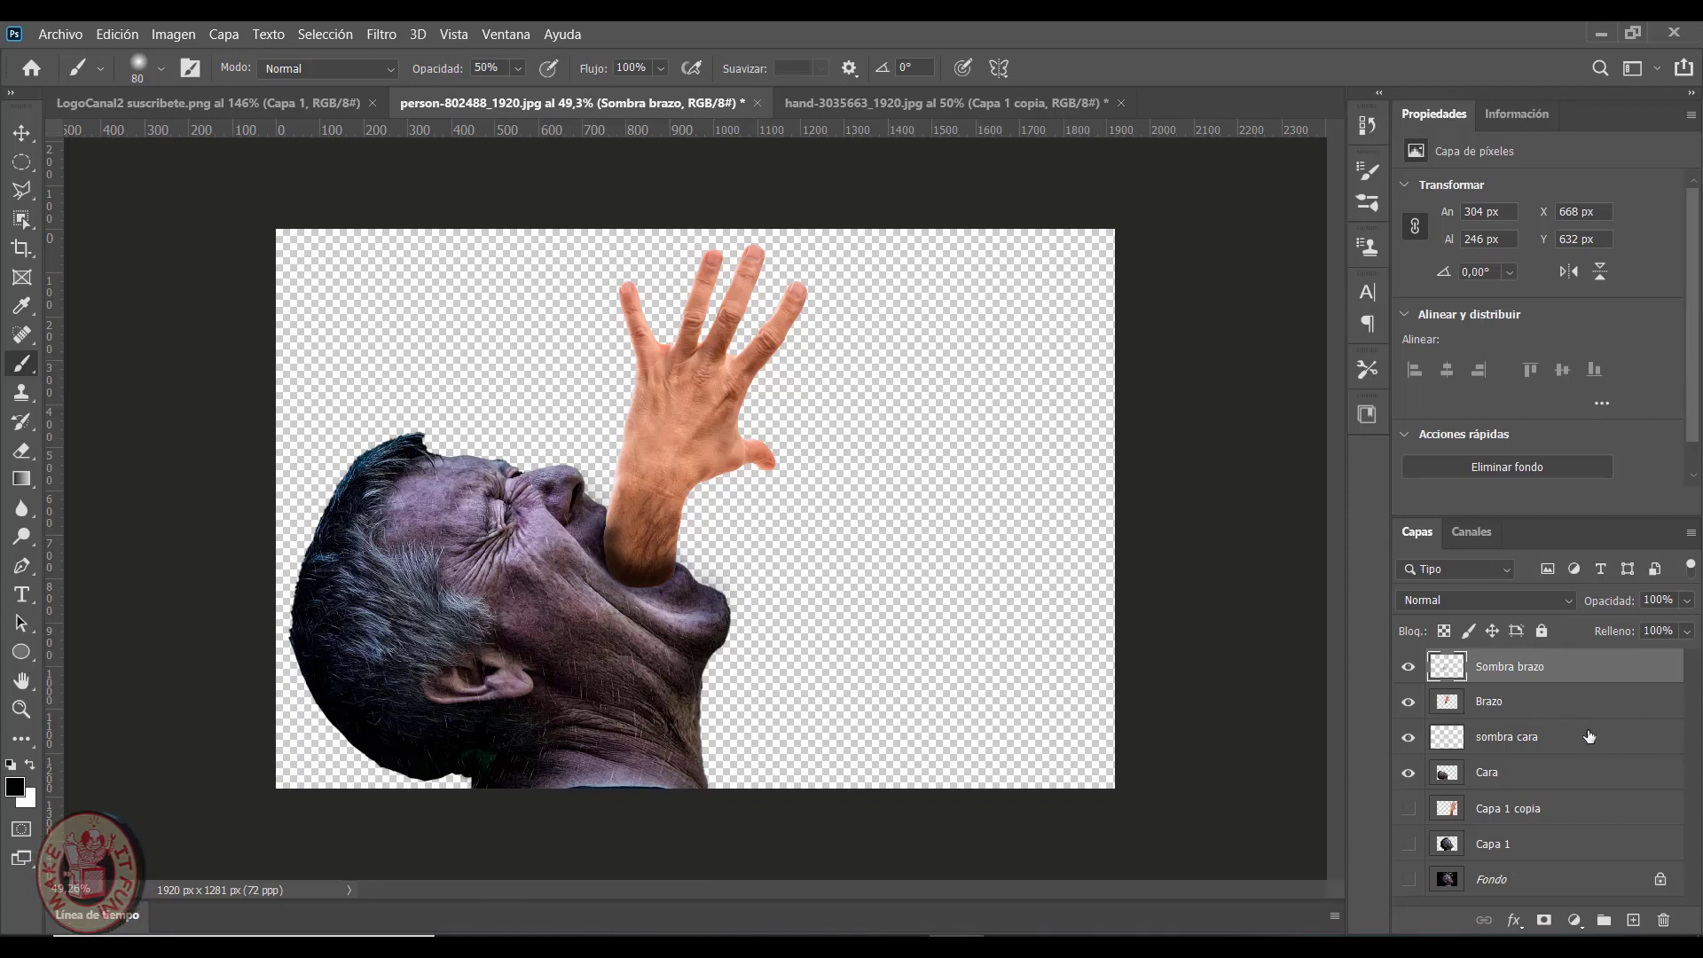
Add a Hue/Saturation adjustment clipped to the Brazo layer
key(alt+bracketleft)
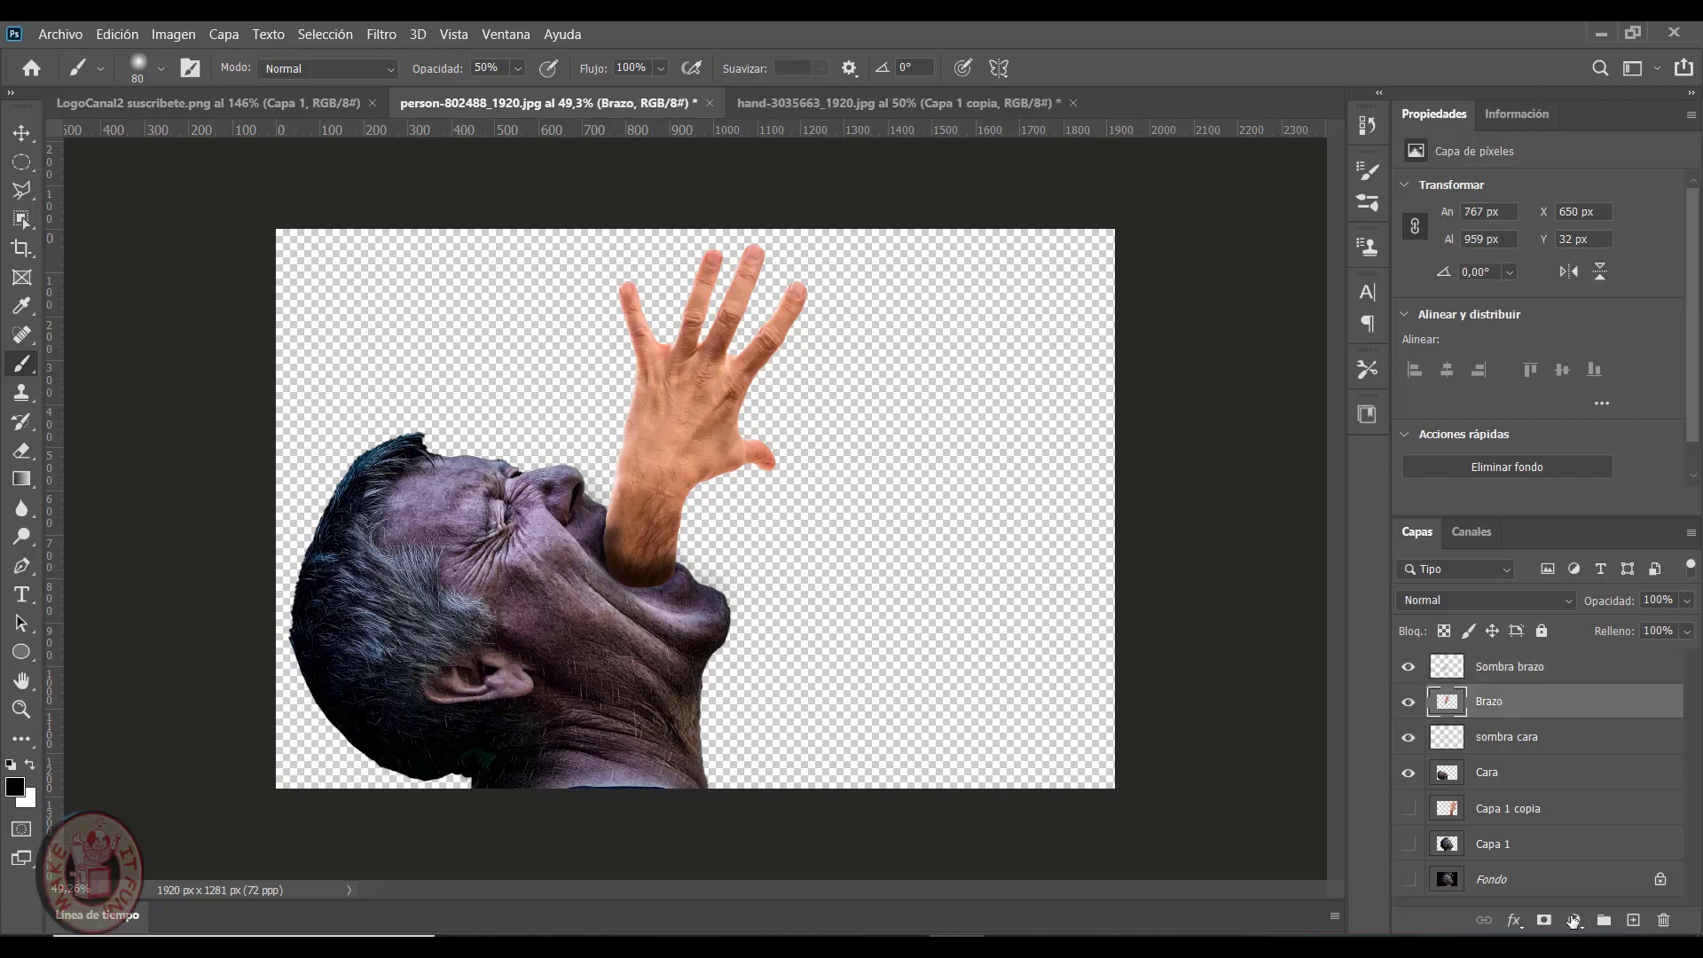
click(1576, 922)
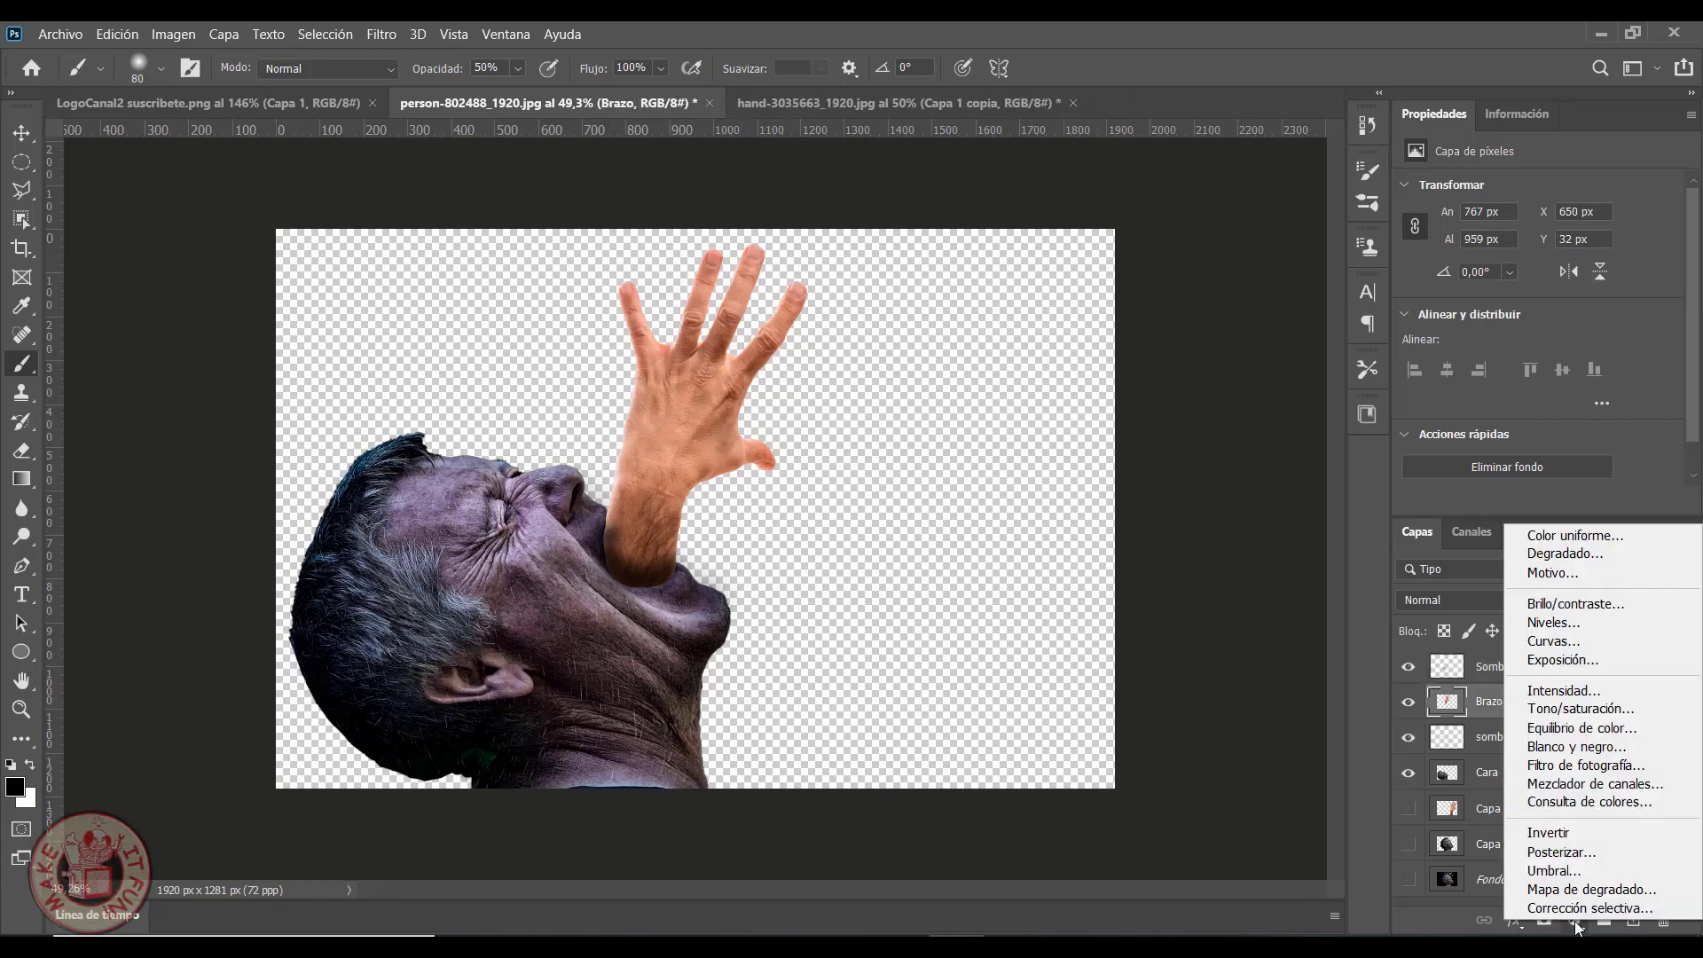
click(1603, 716)
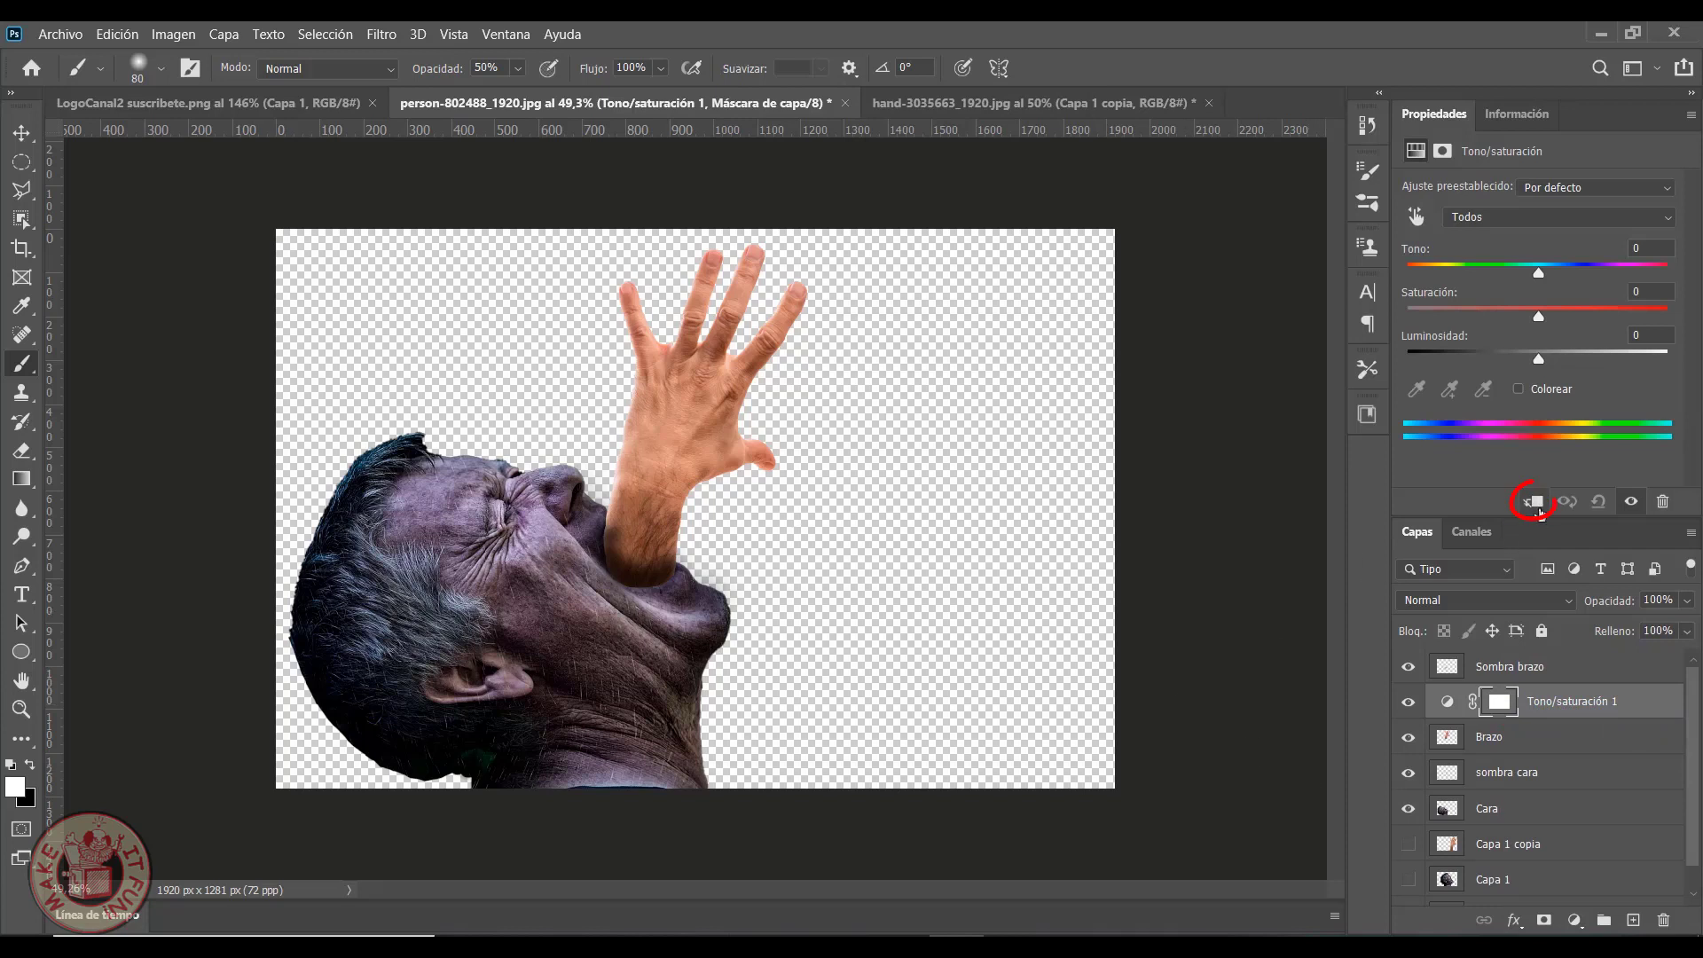
click(1533, 504)
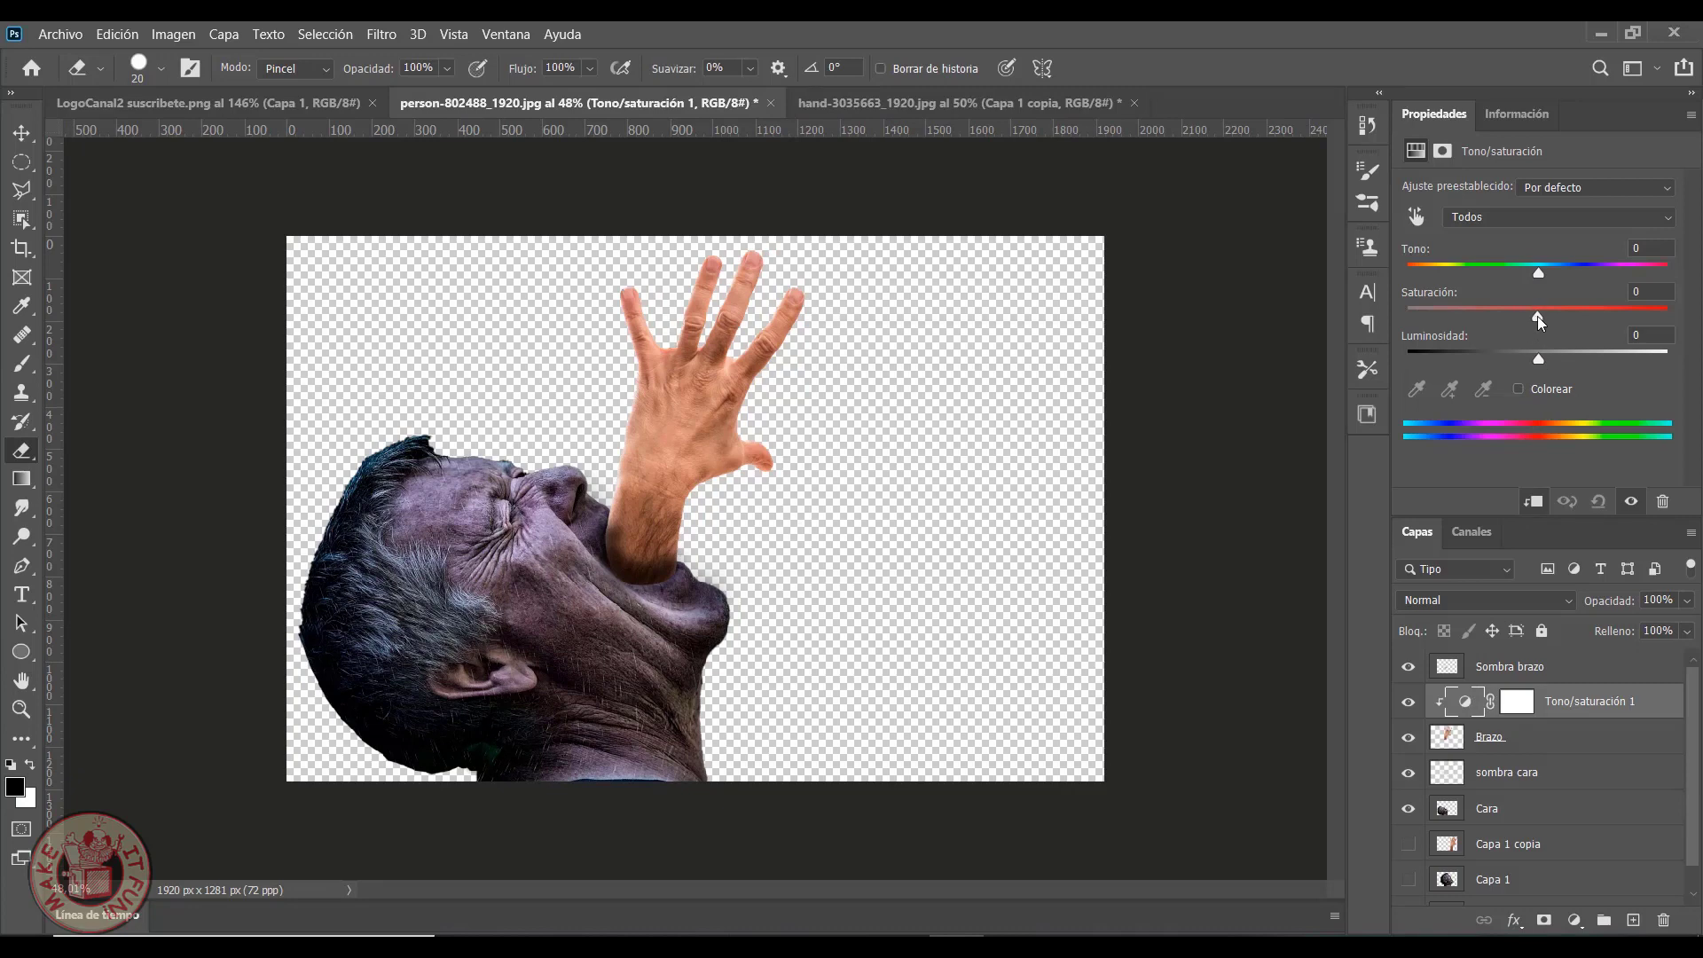
Set the arm's Hue/Saturation to hue -90, saturation -72, lightness -26
drag(1537, 317, 1435, 310)
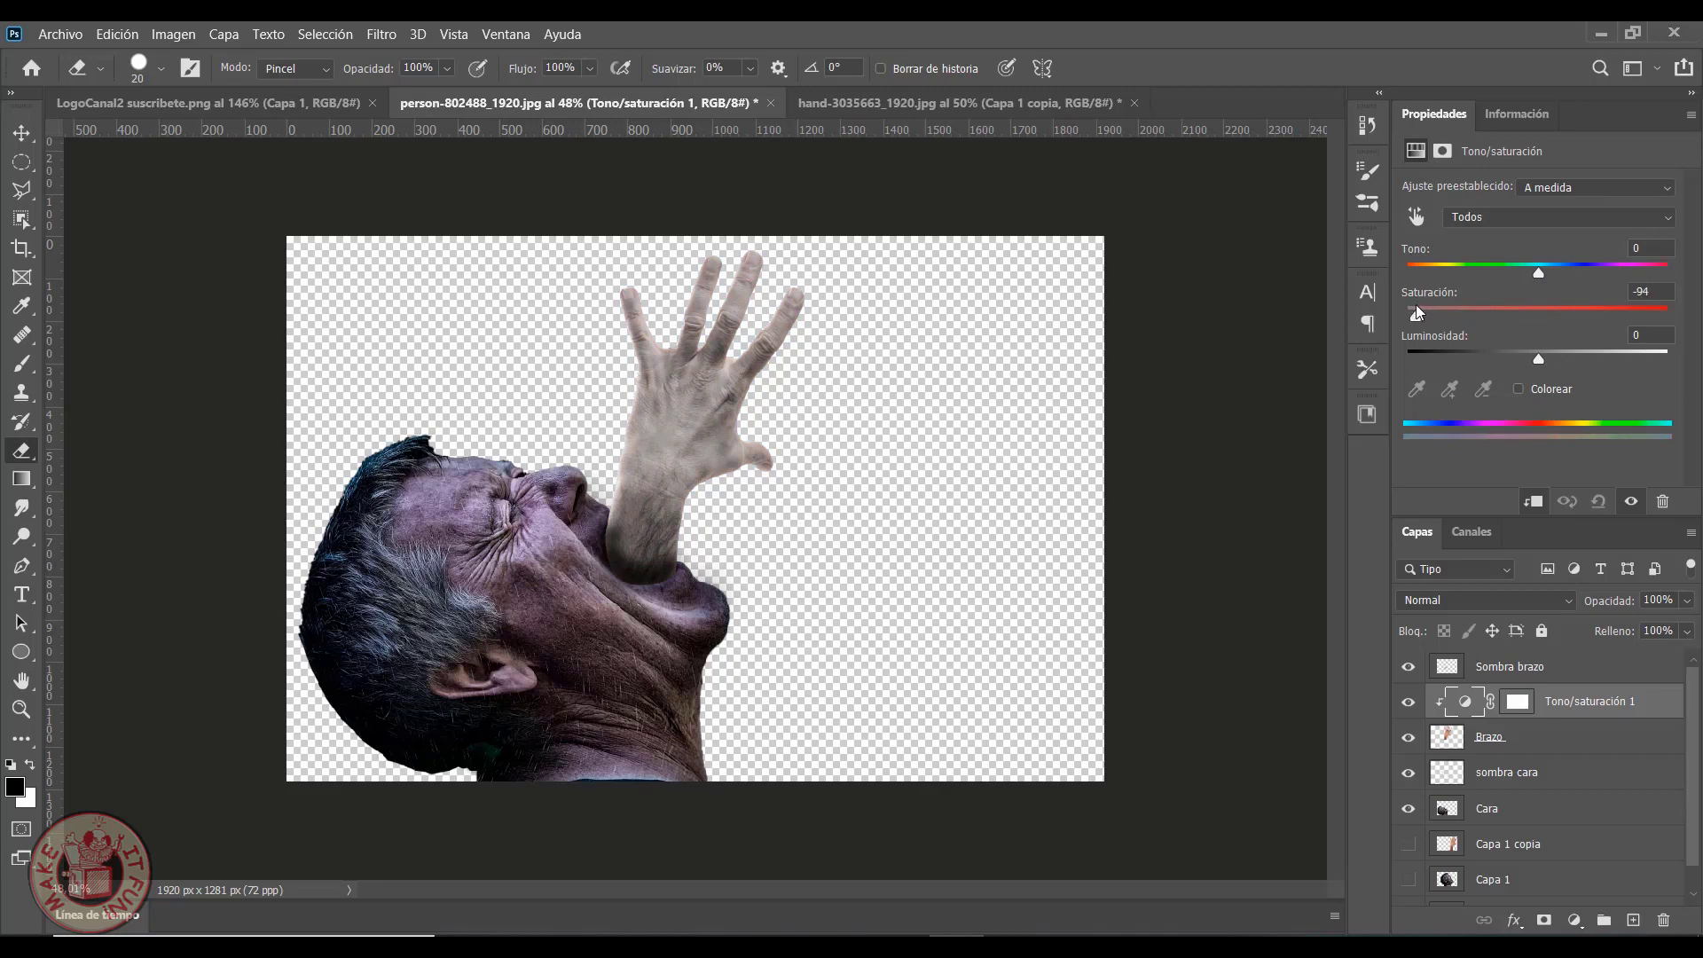
drag(1424, 313, 1438, 318)
mouse_move(1539, 273)
mouse_down()
mouse_move(1436, 273)
mouse_move(1459, 293)
mouse_up()
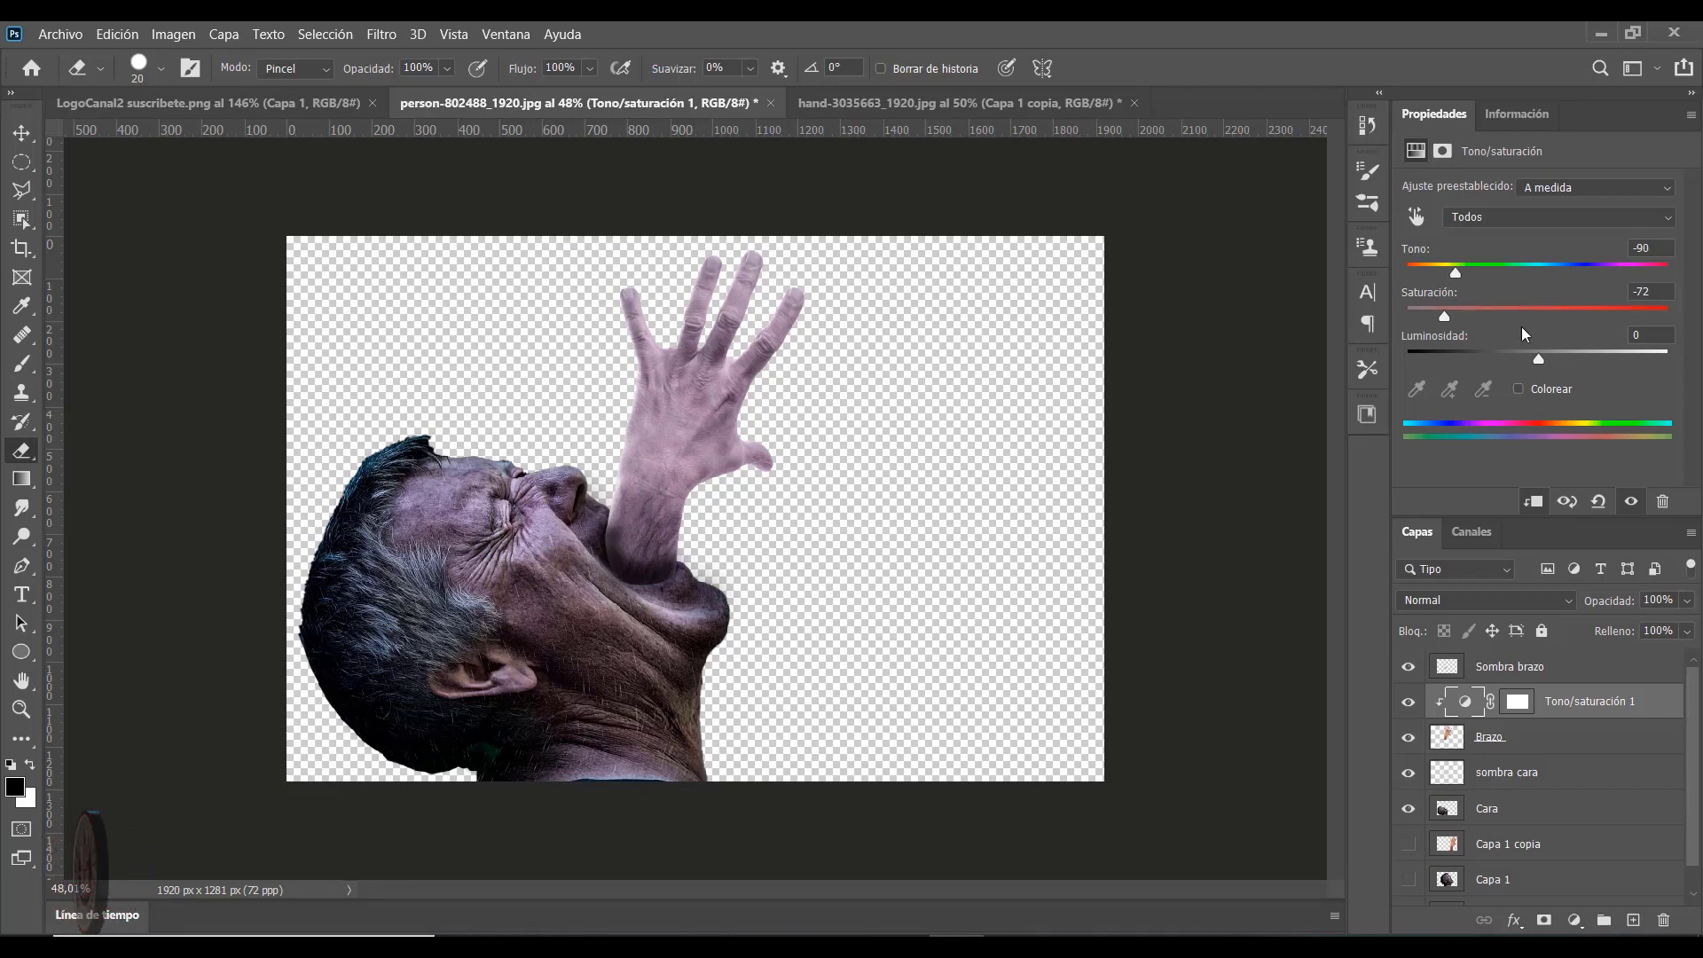
drag(1538, 360, 1519, 359)
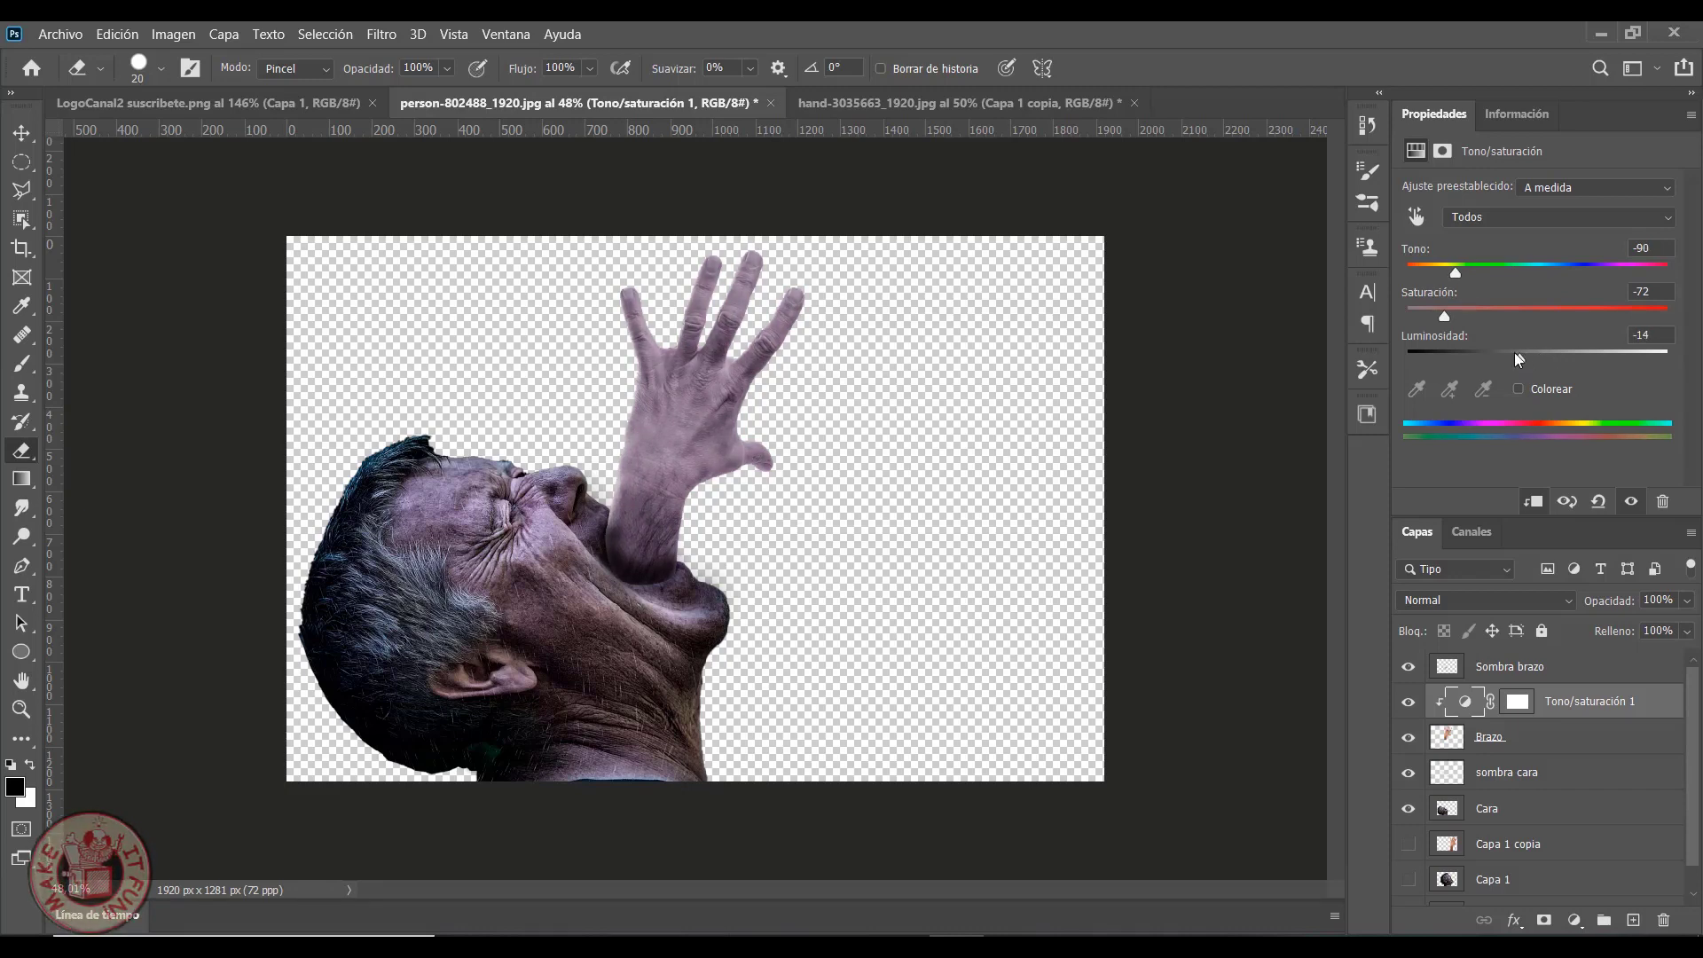
drag(1516, 357, 1510, 355)
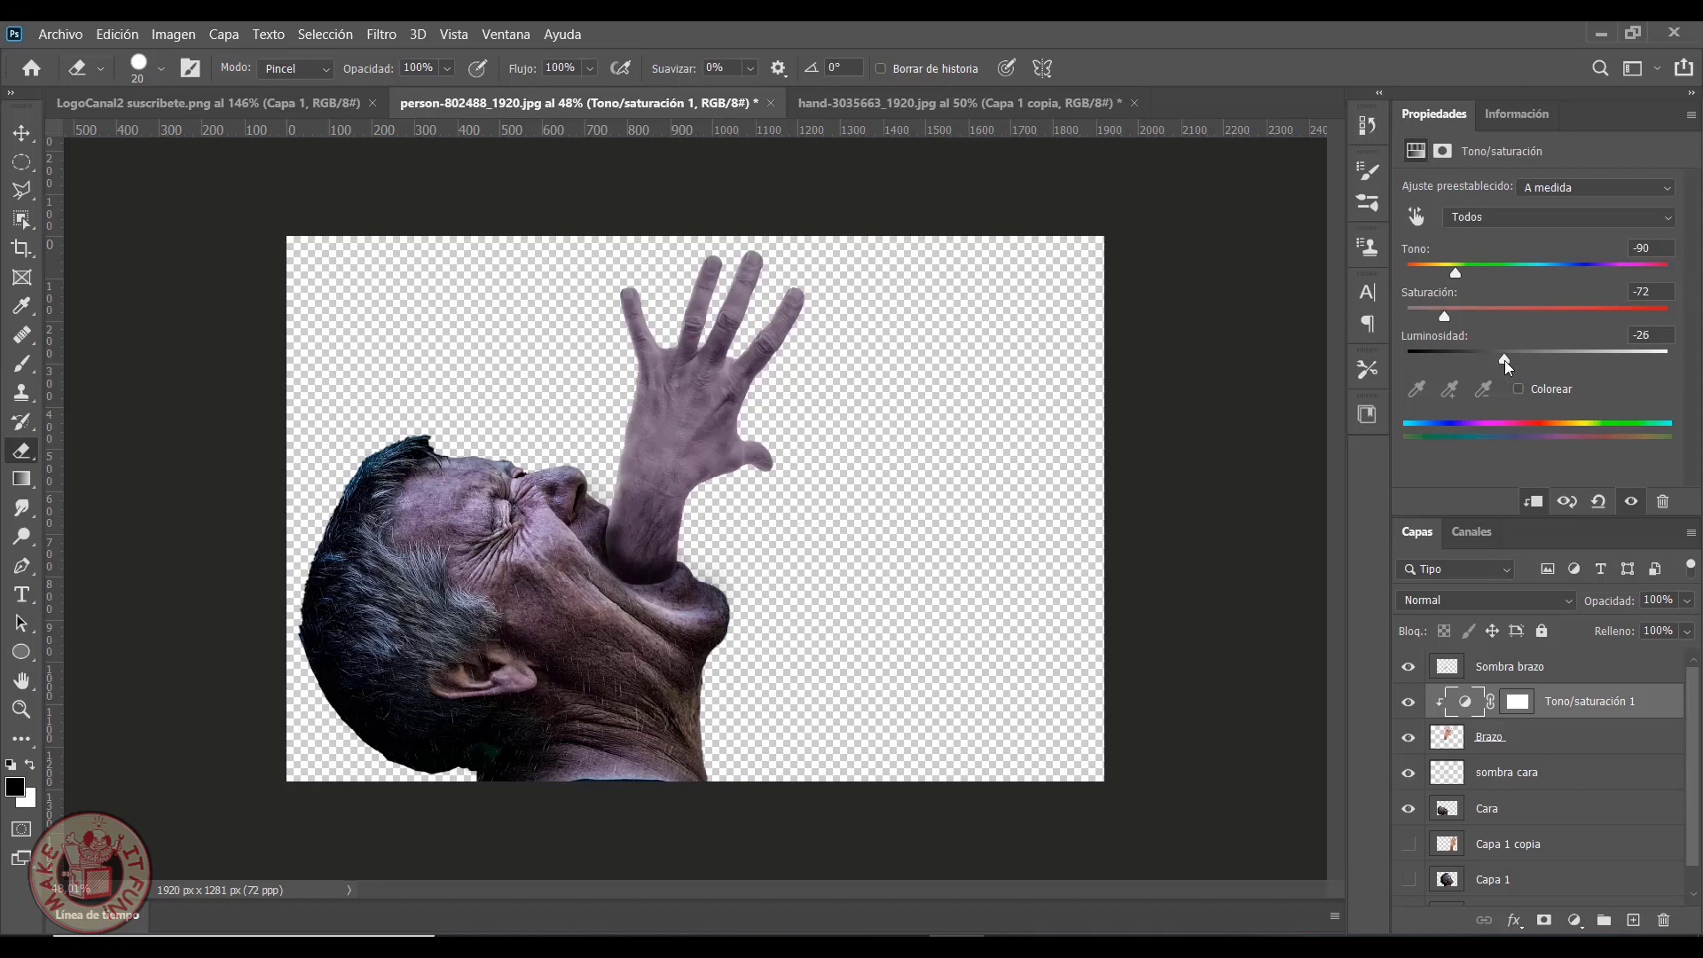
click(1602, 35)
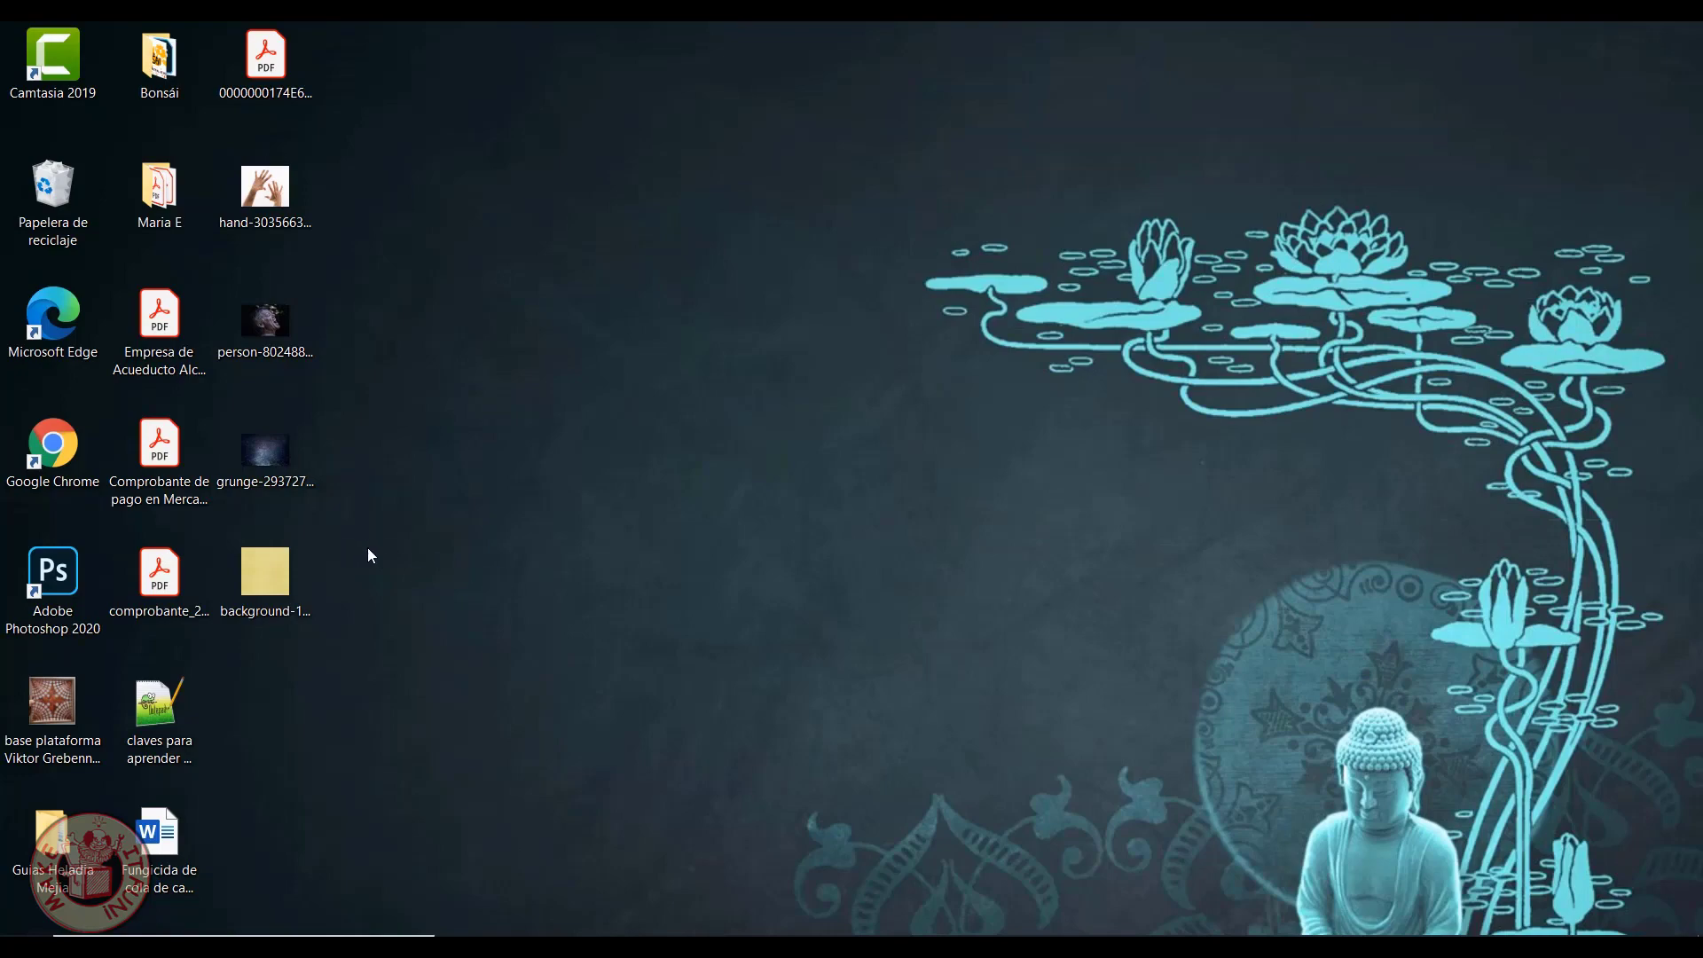
Search Google for 'grunge azul victoriano' in a new tab
click(264, 473)
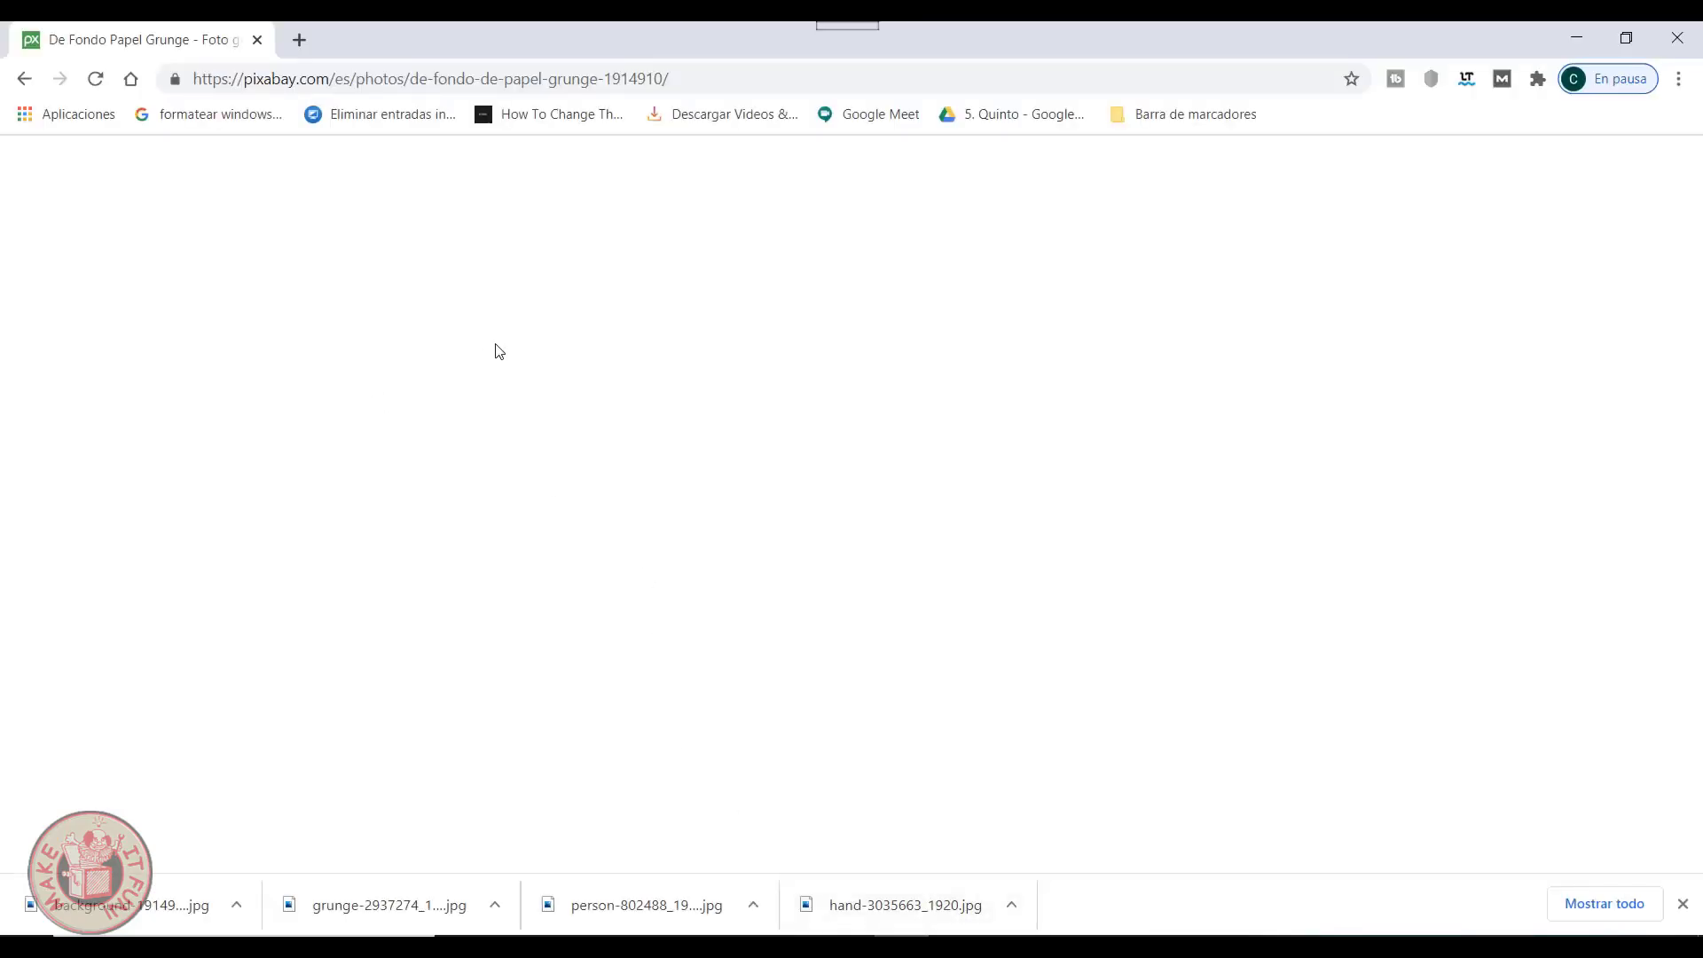
click(300, 40)
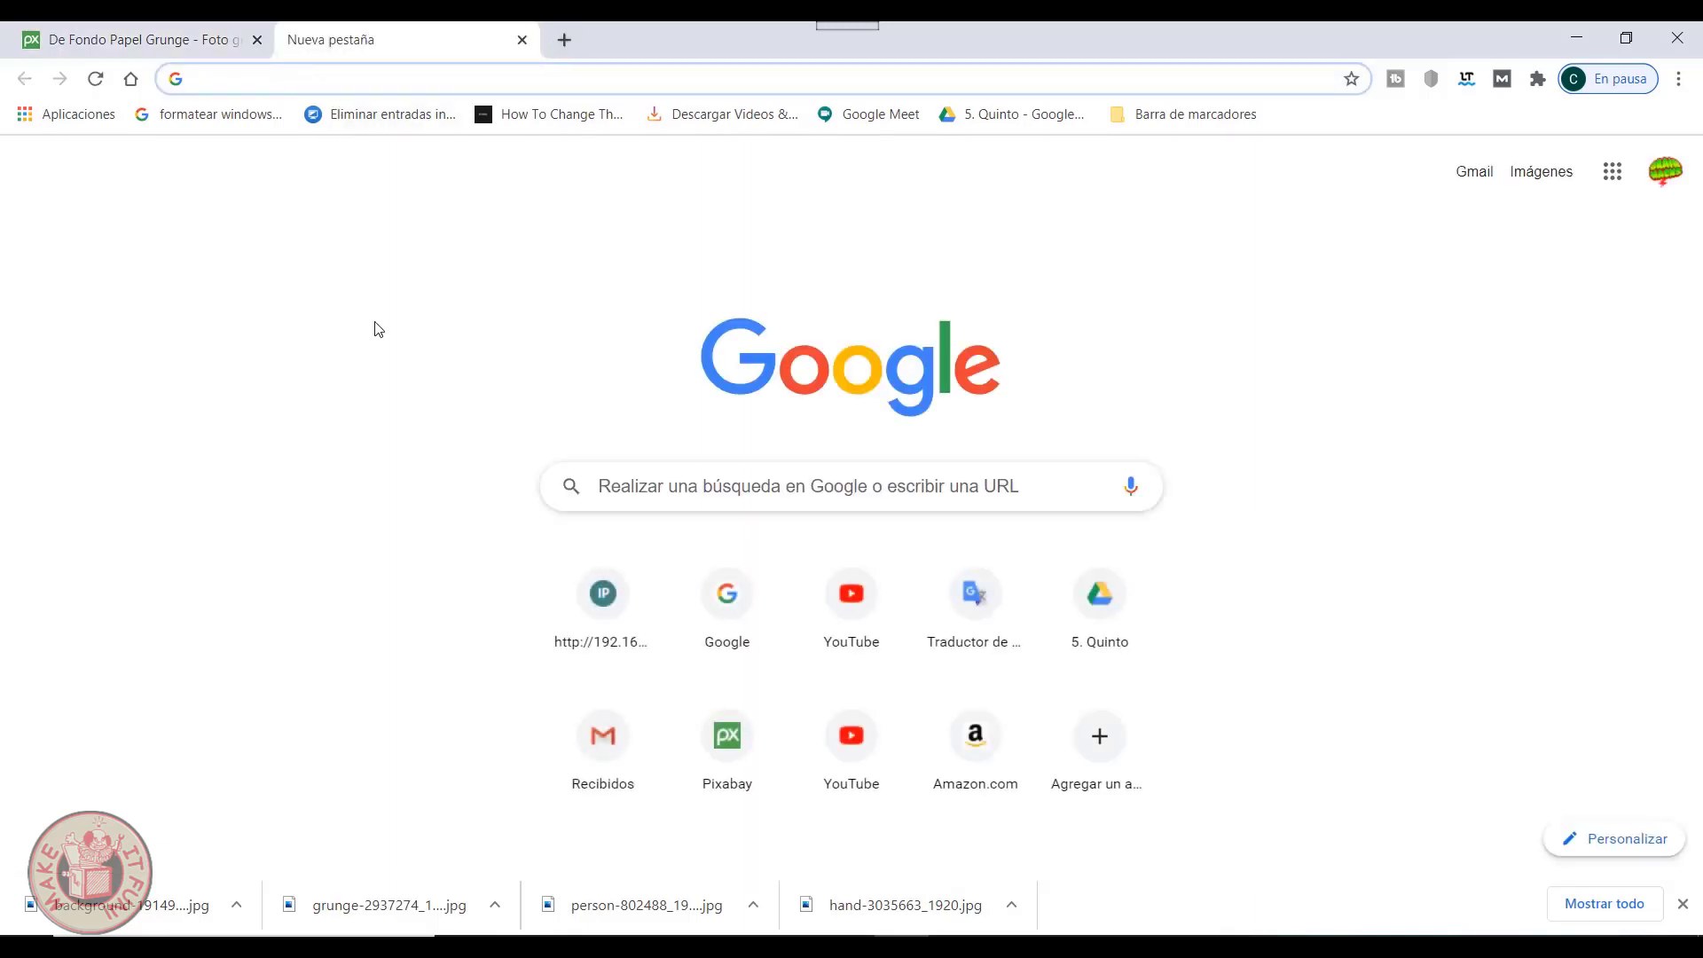
click(677, 470)
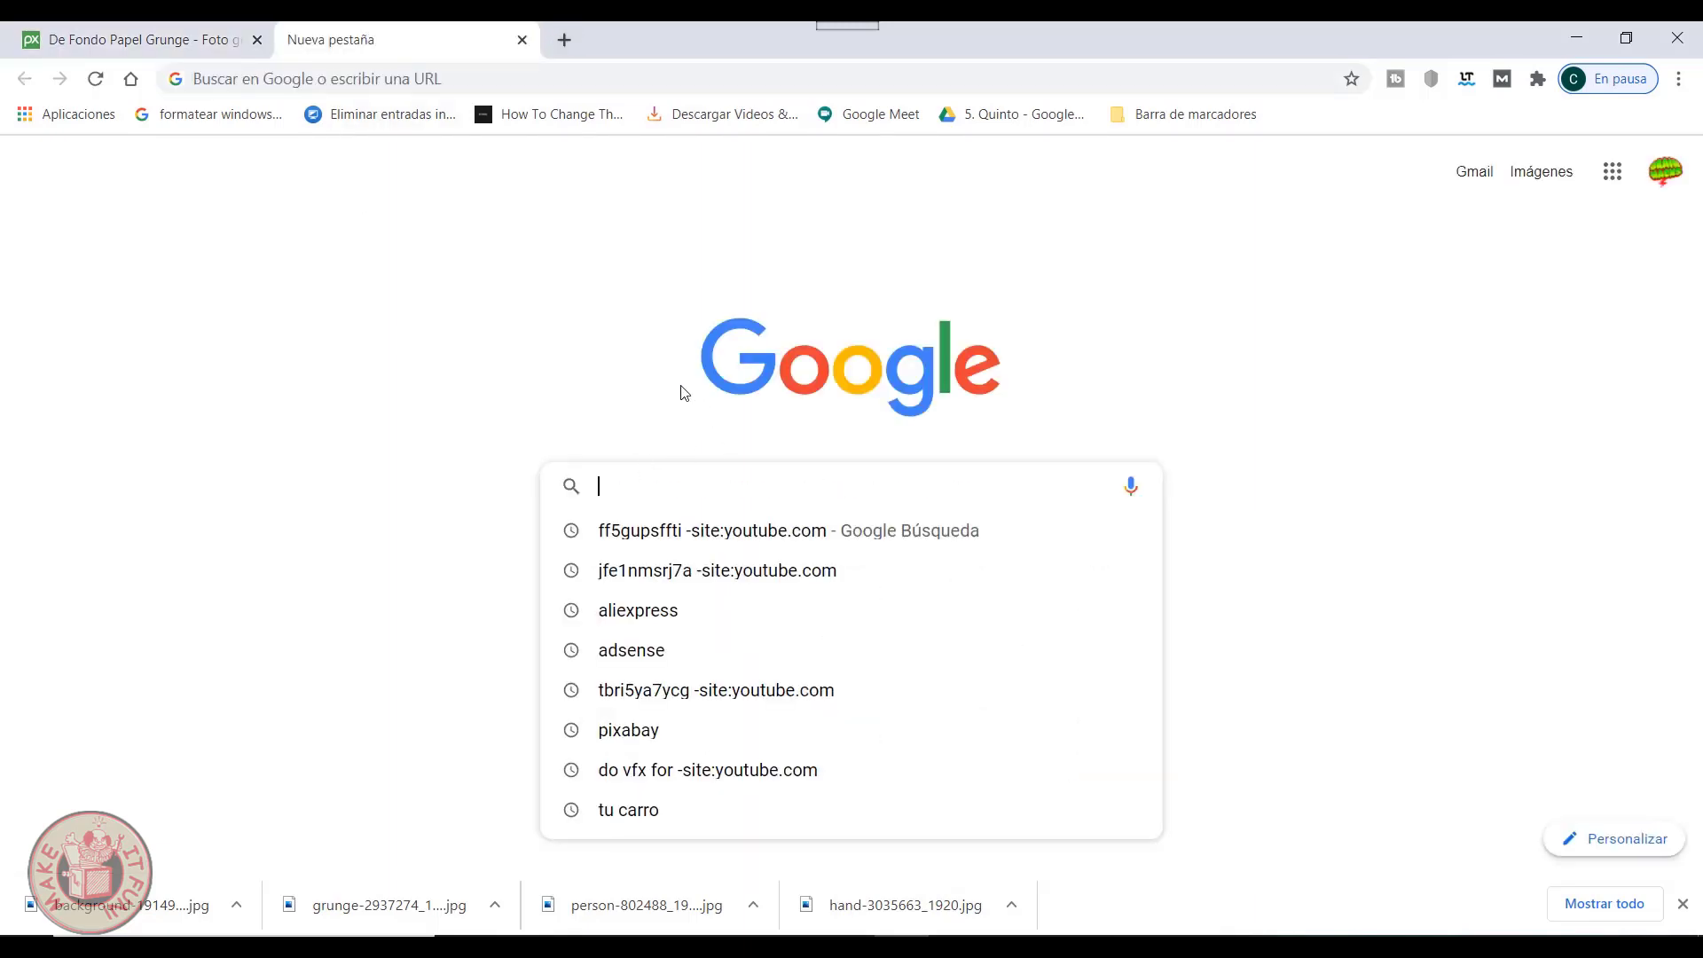
text(grunge)
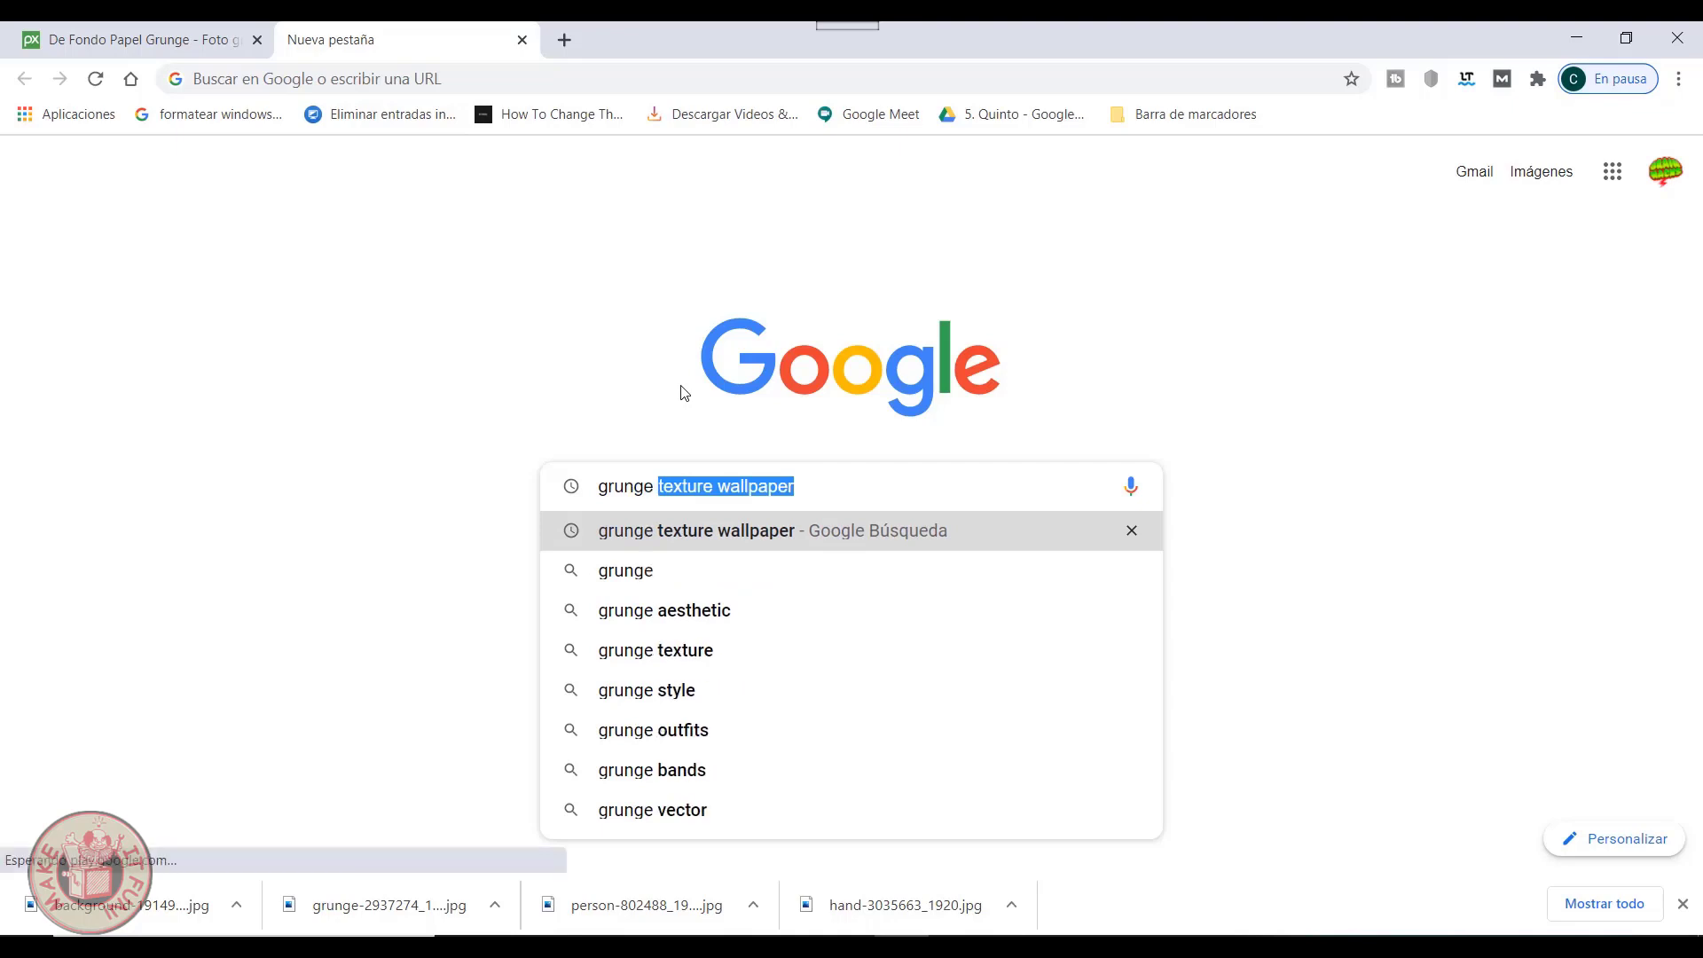
text( azul vic)
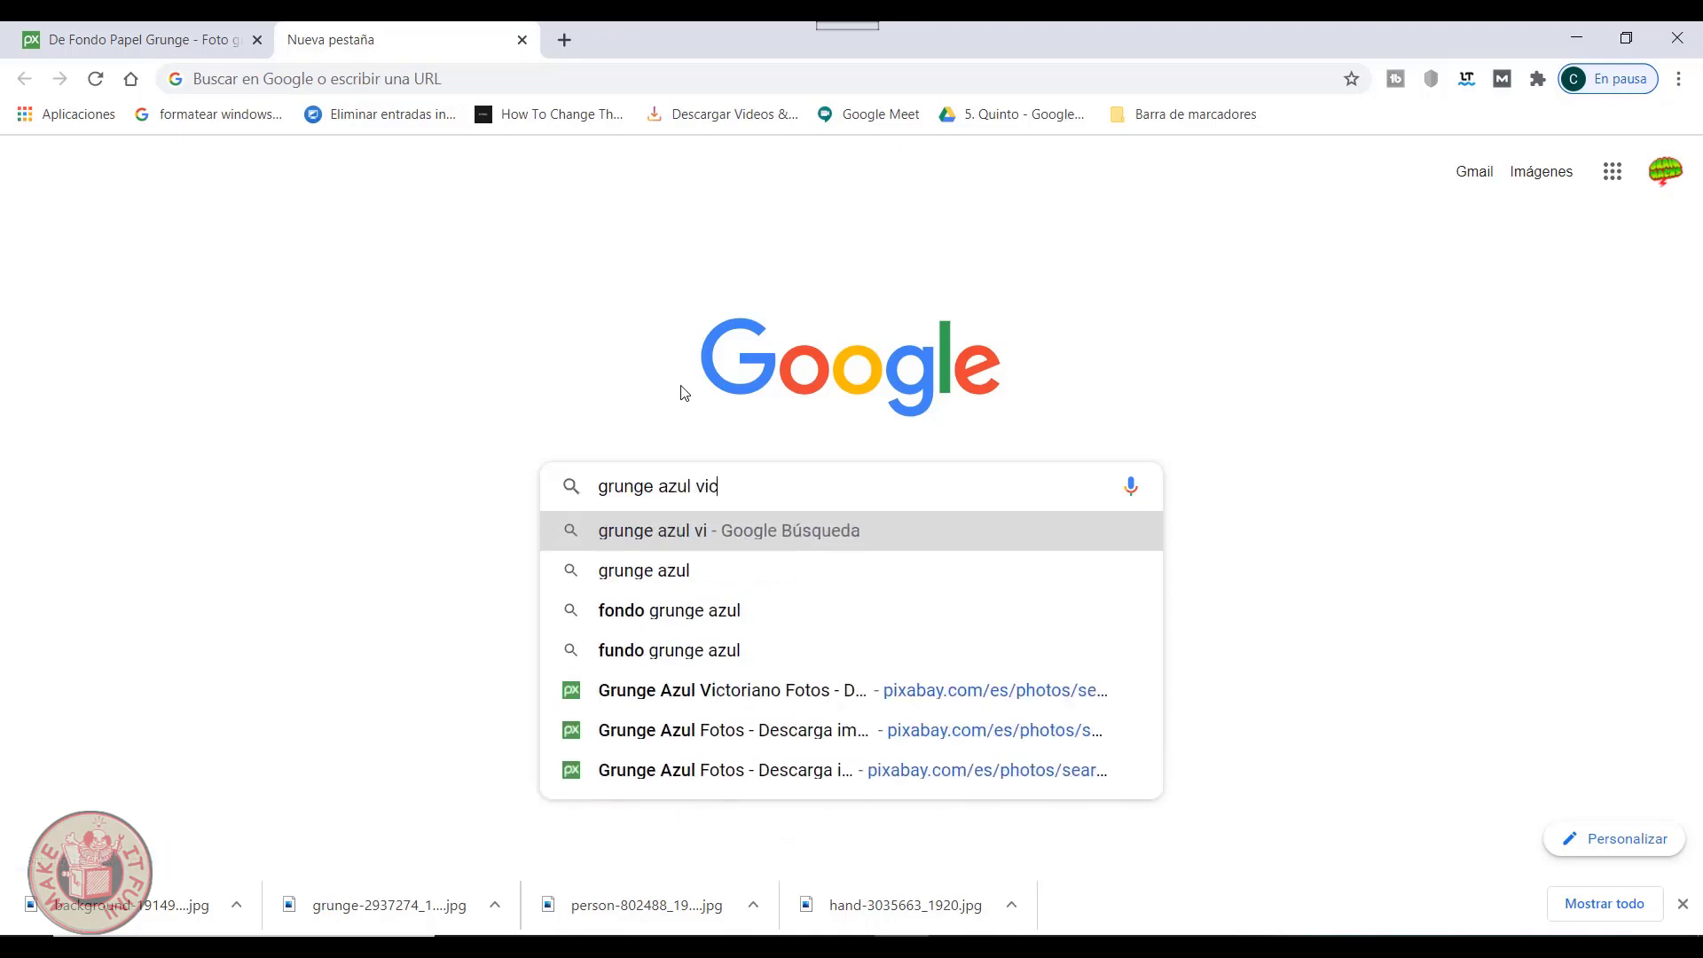
text(toriano)
key(Return)
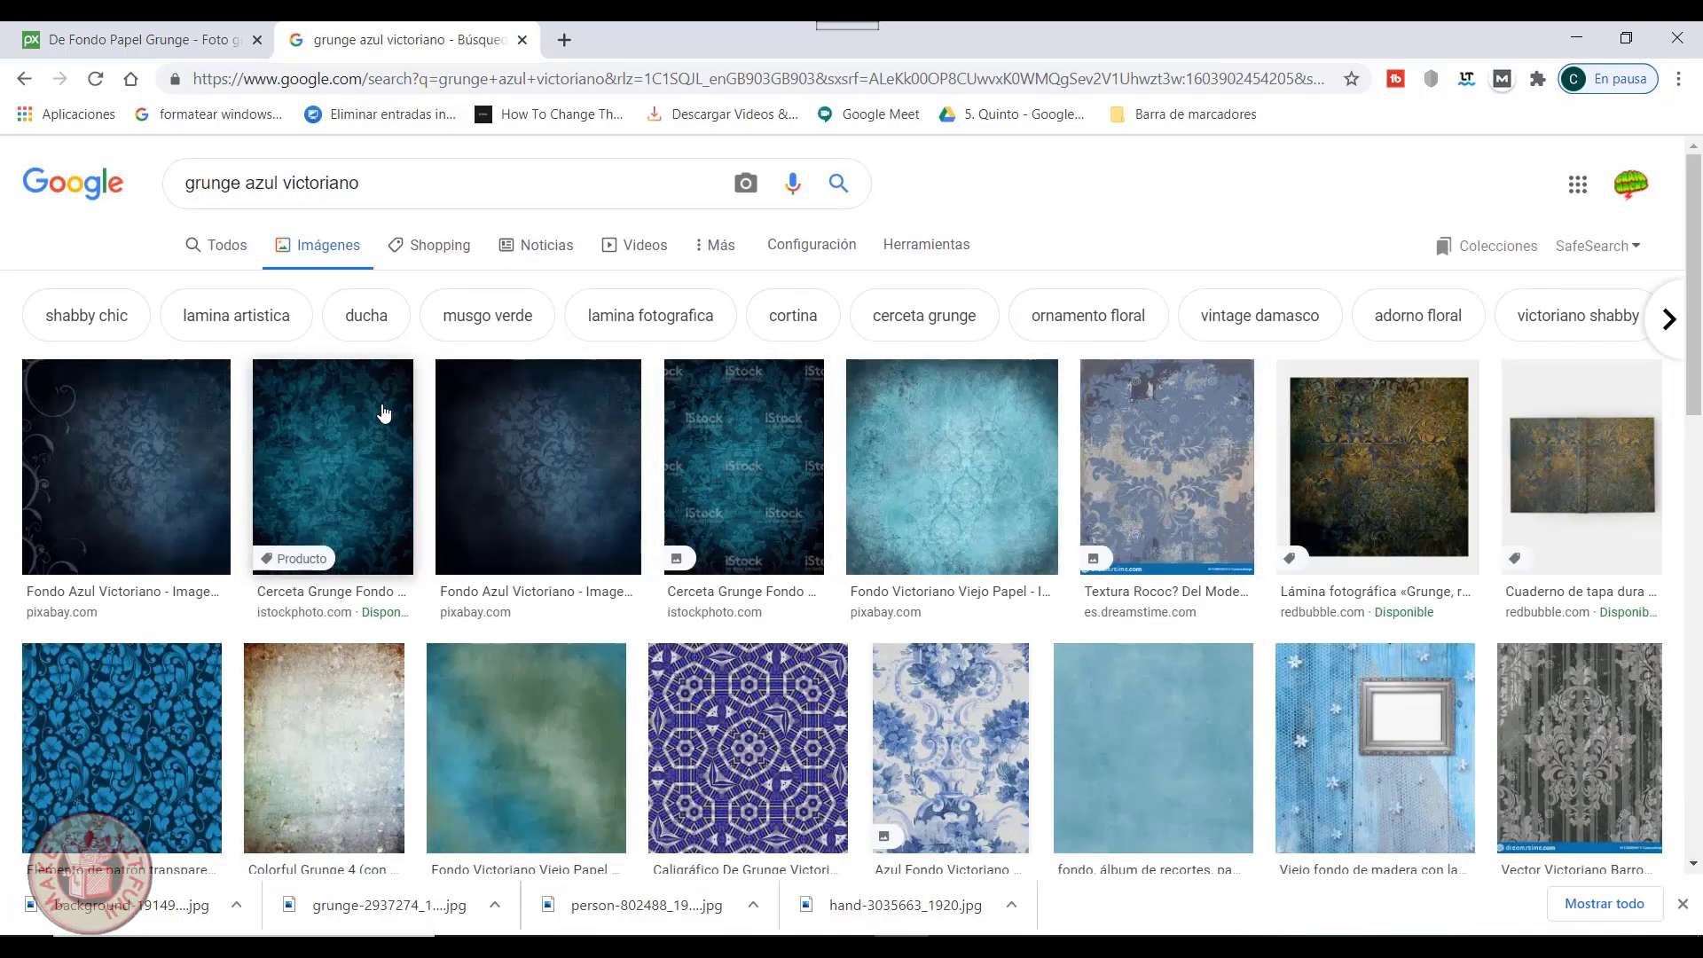
Open the Pixabay page of the Fondo Azul Victoriano image
mouse_move(333, 466)
click(525, 476)
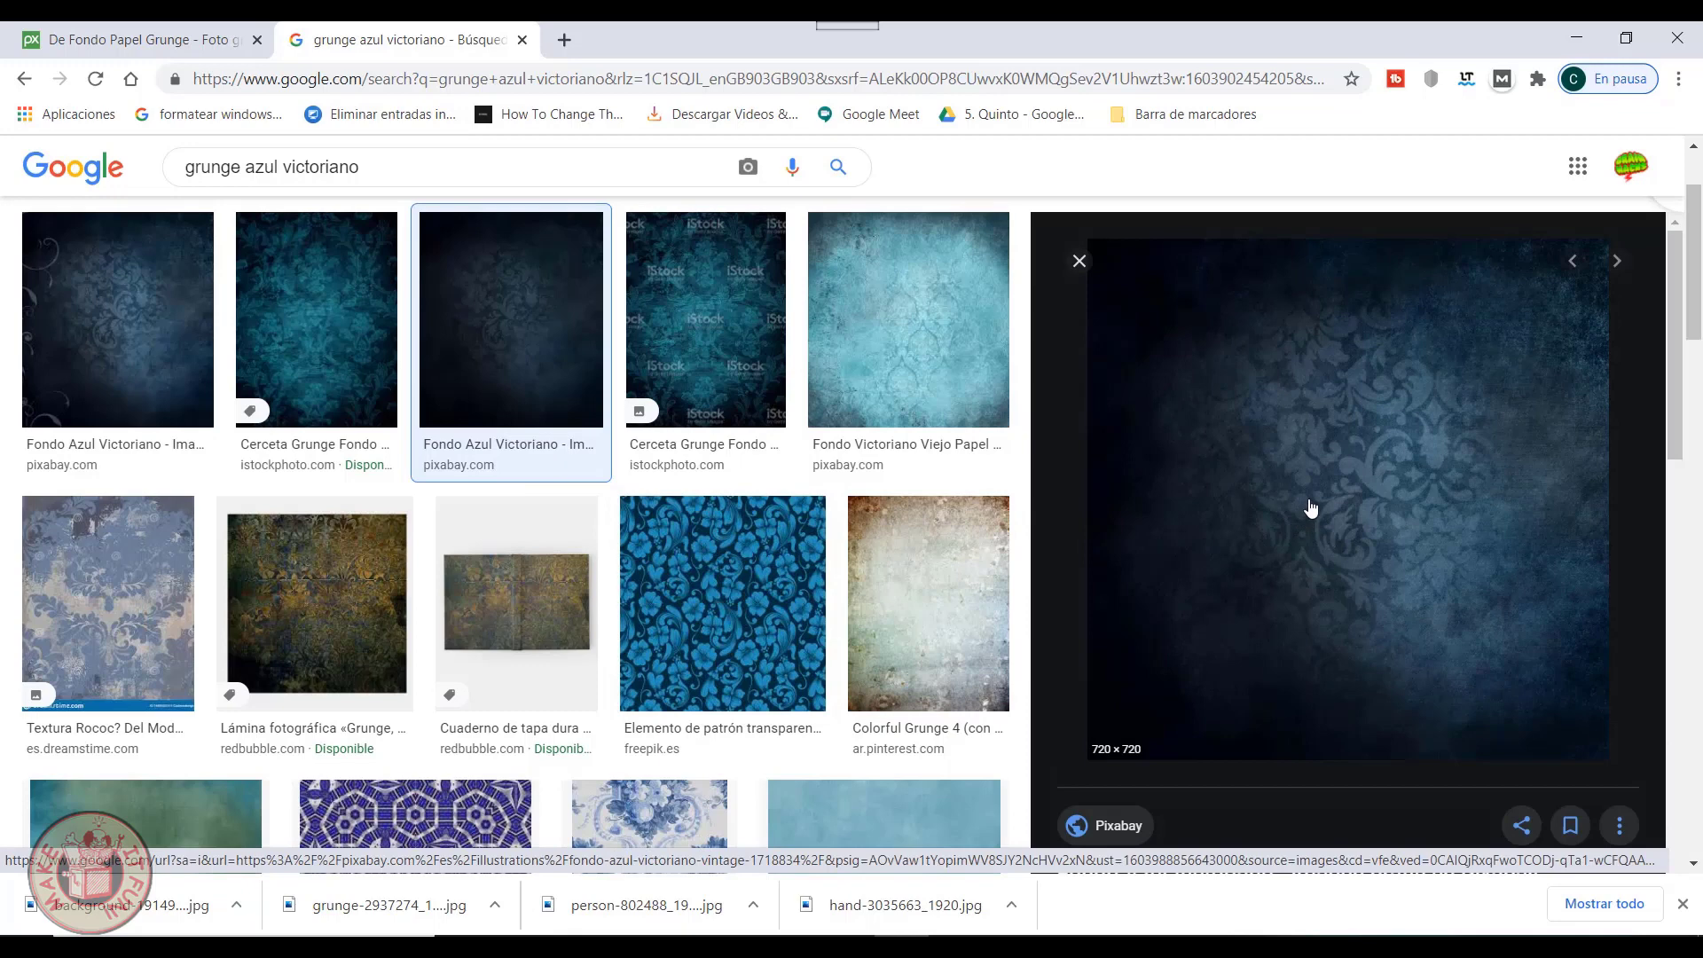
scroll(1313, 503, down, 3)
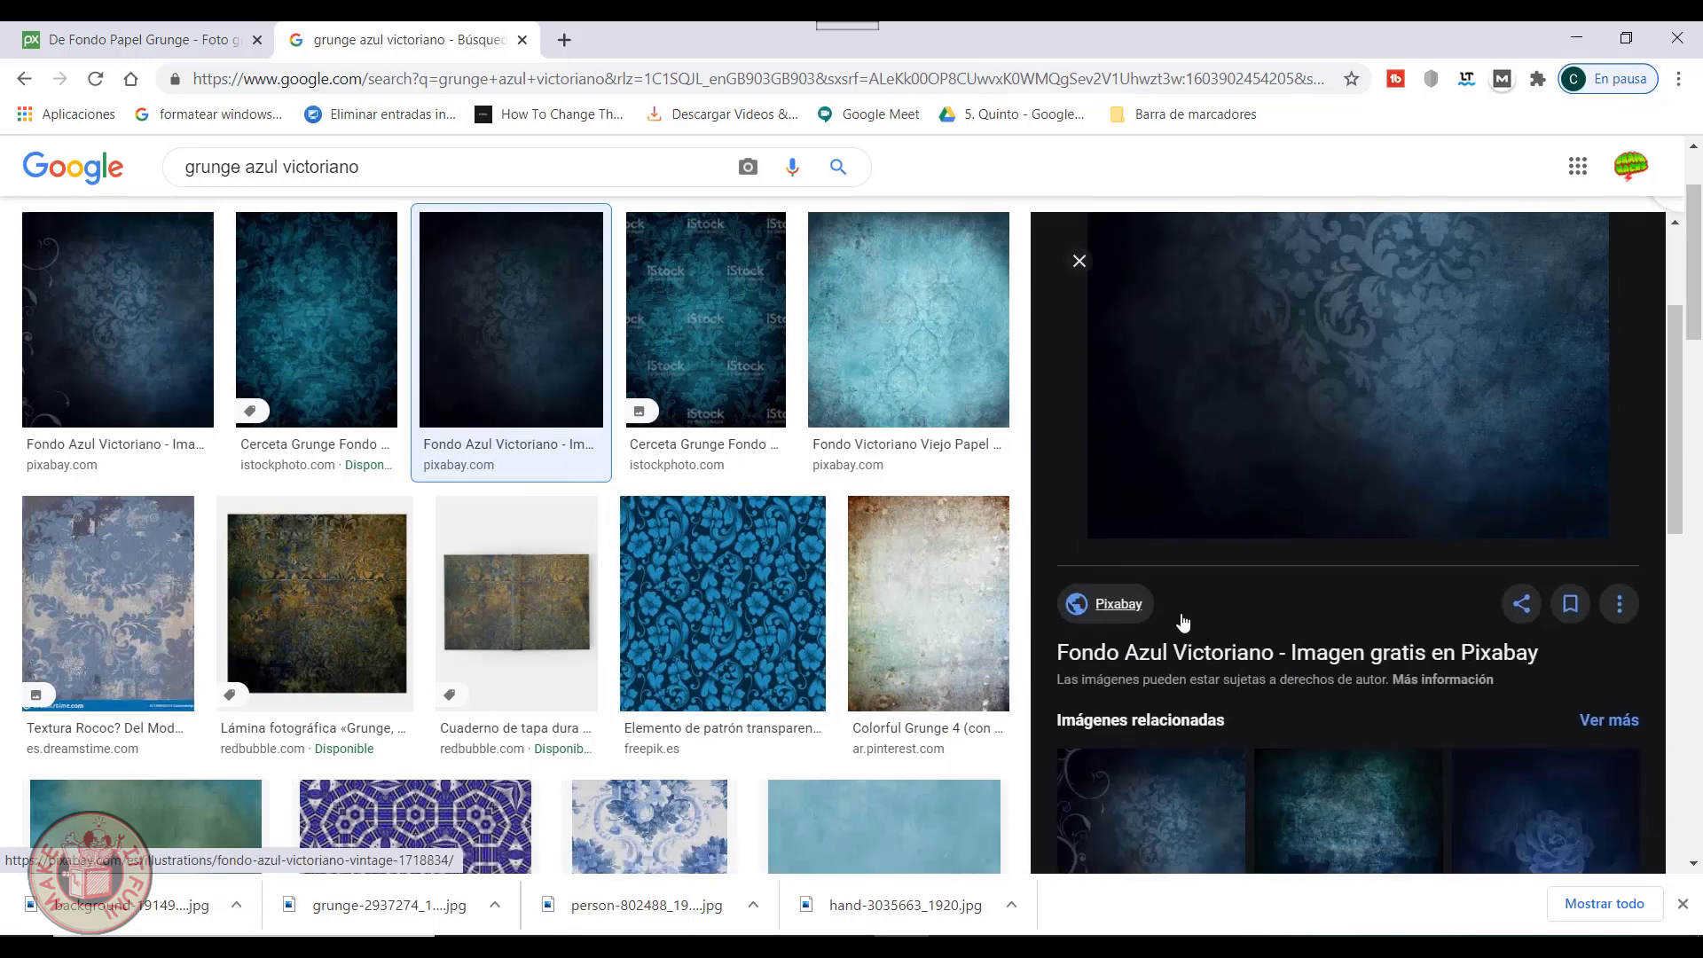
middle_click(1131, 612)
key(ctrl+Tab)
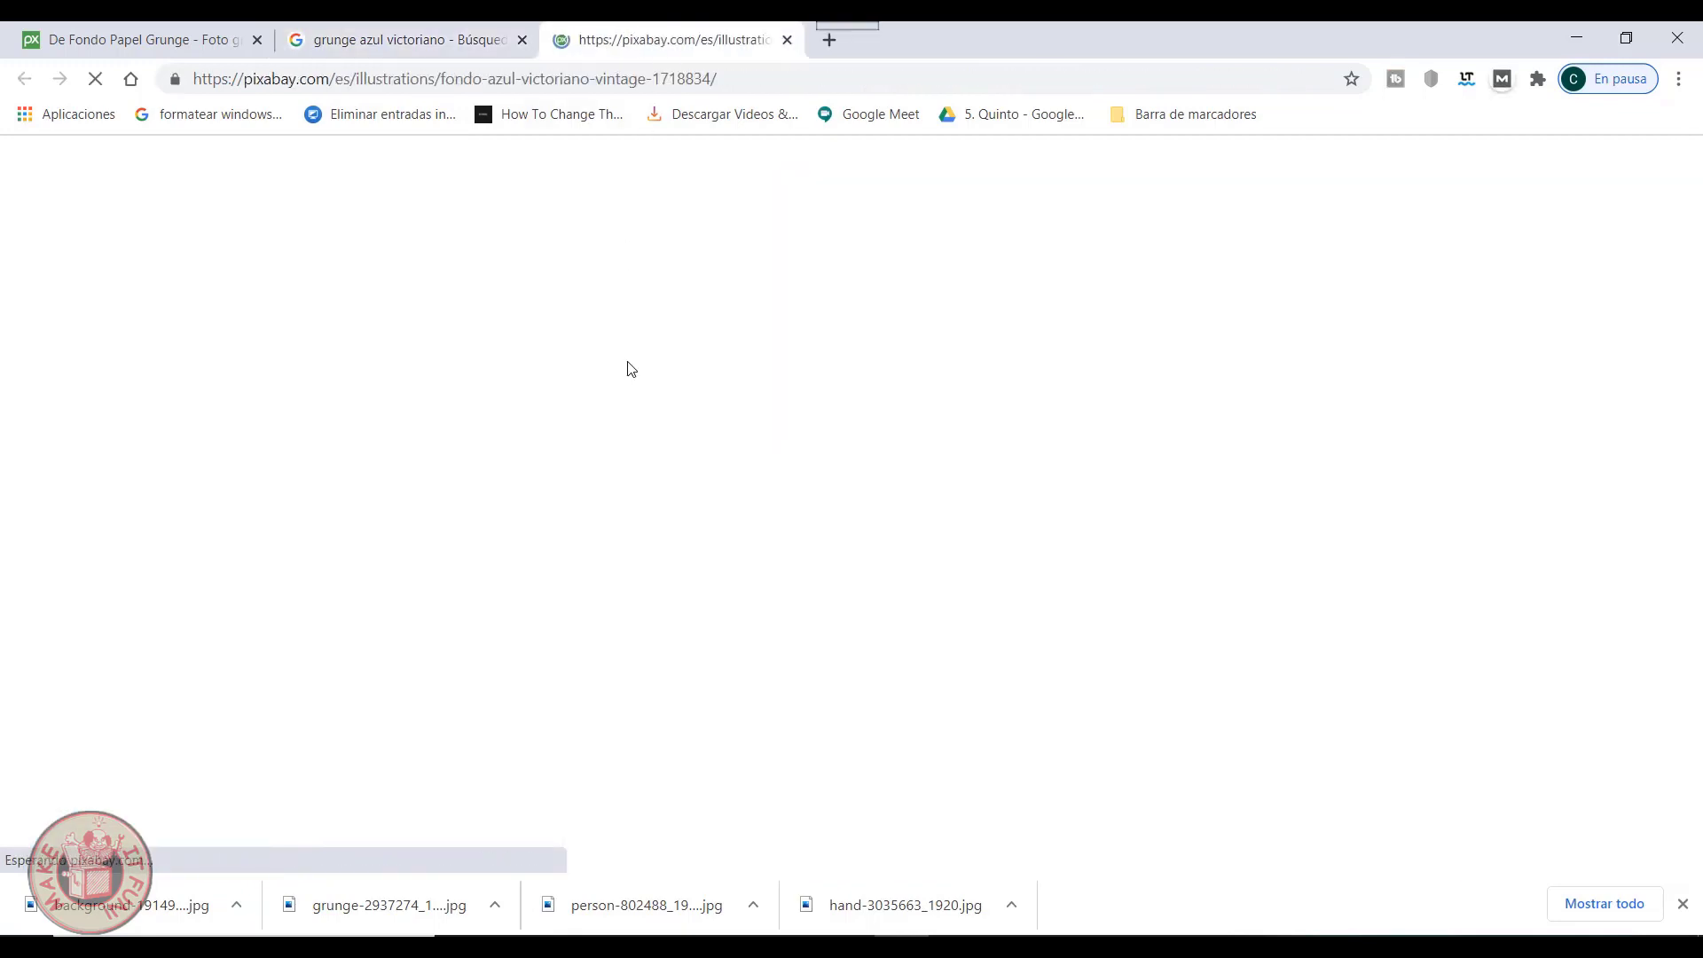
scroll(779, 370, down, 3)
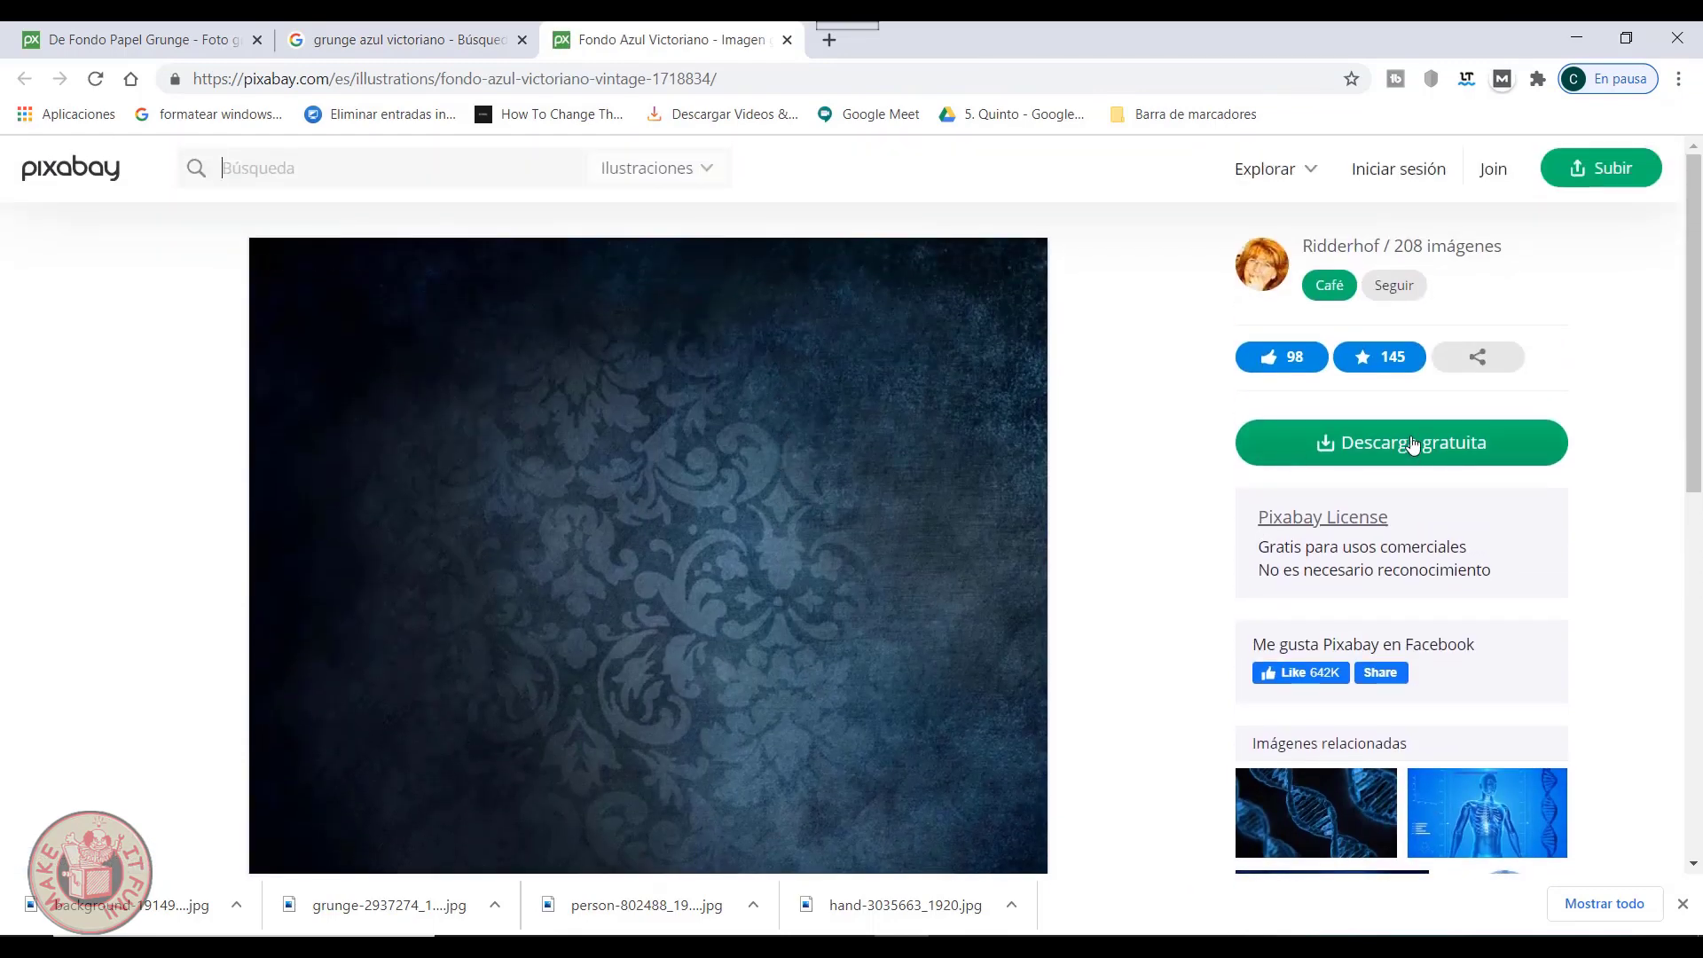
Download the 1920×1920 version and drag the file onto Photoshop
click(1411, 444)
click(1316, 640)
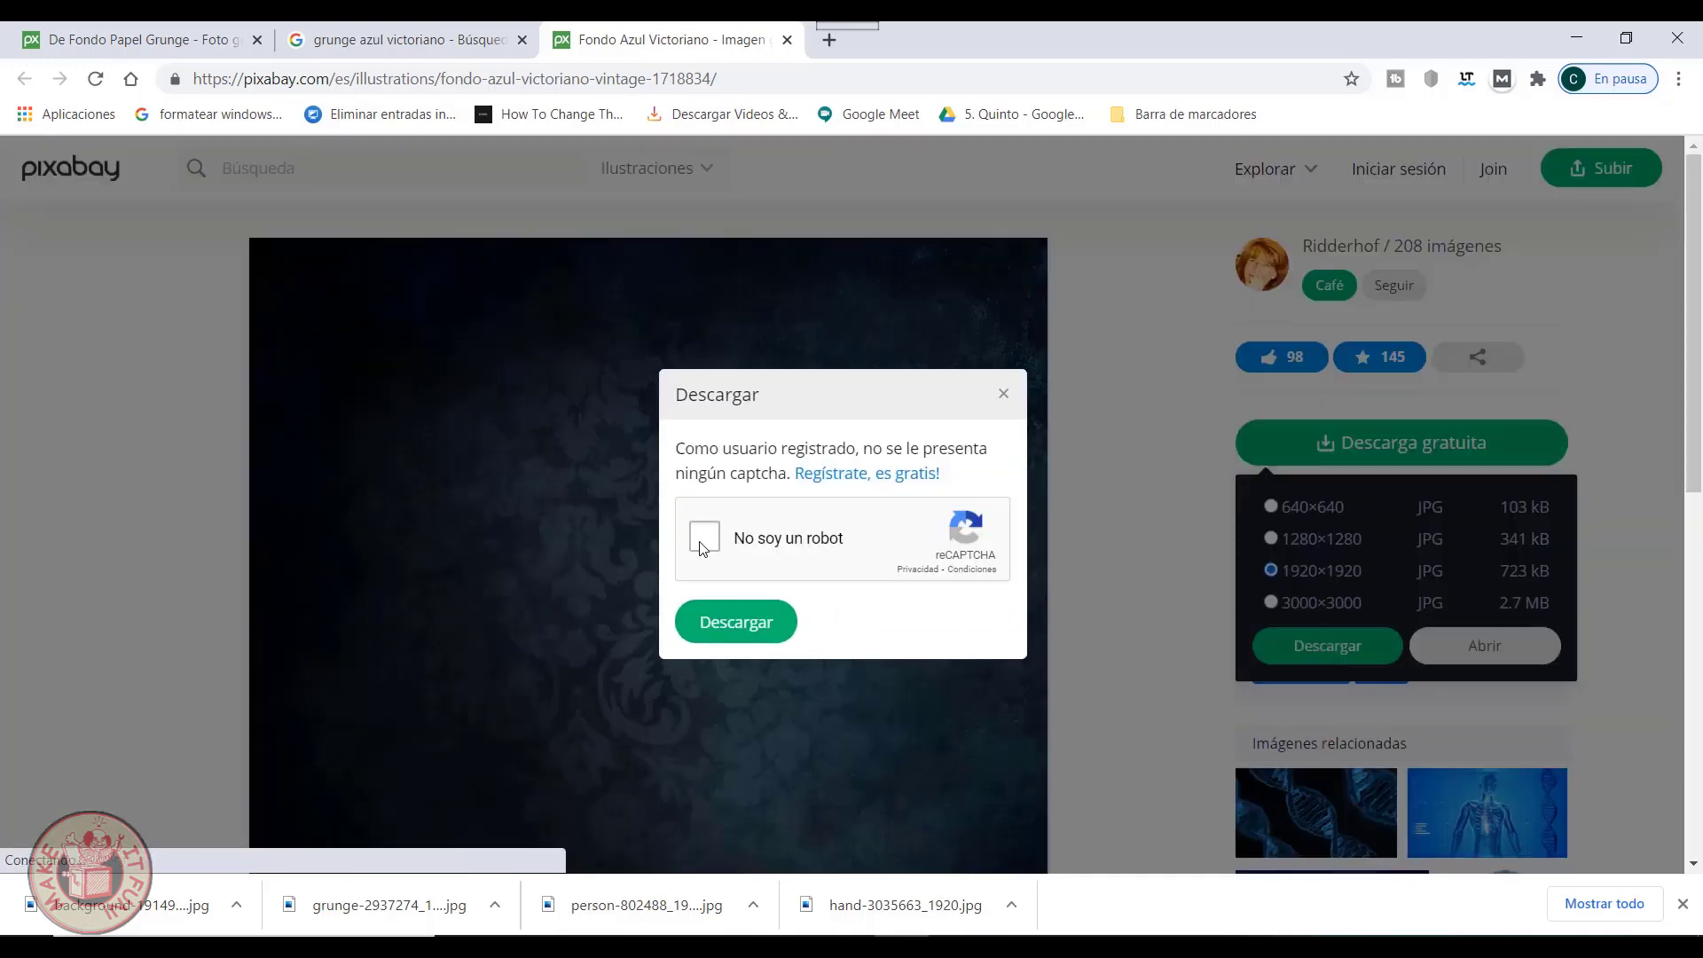
click(705, 541)
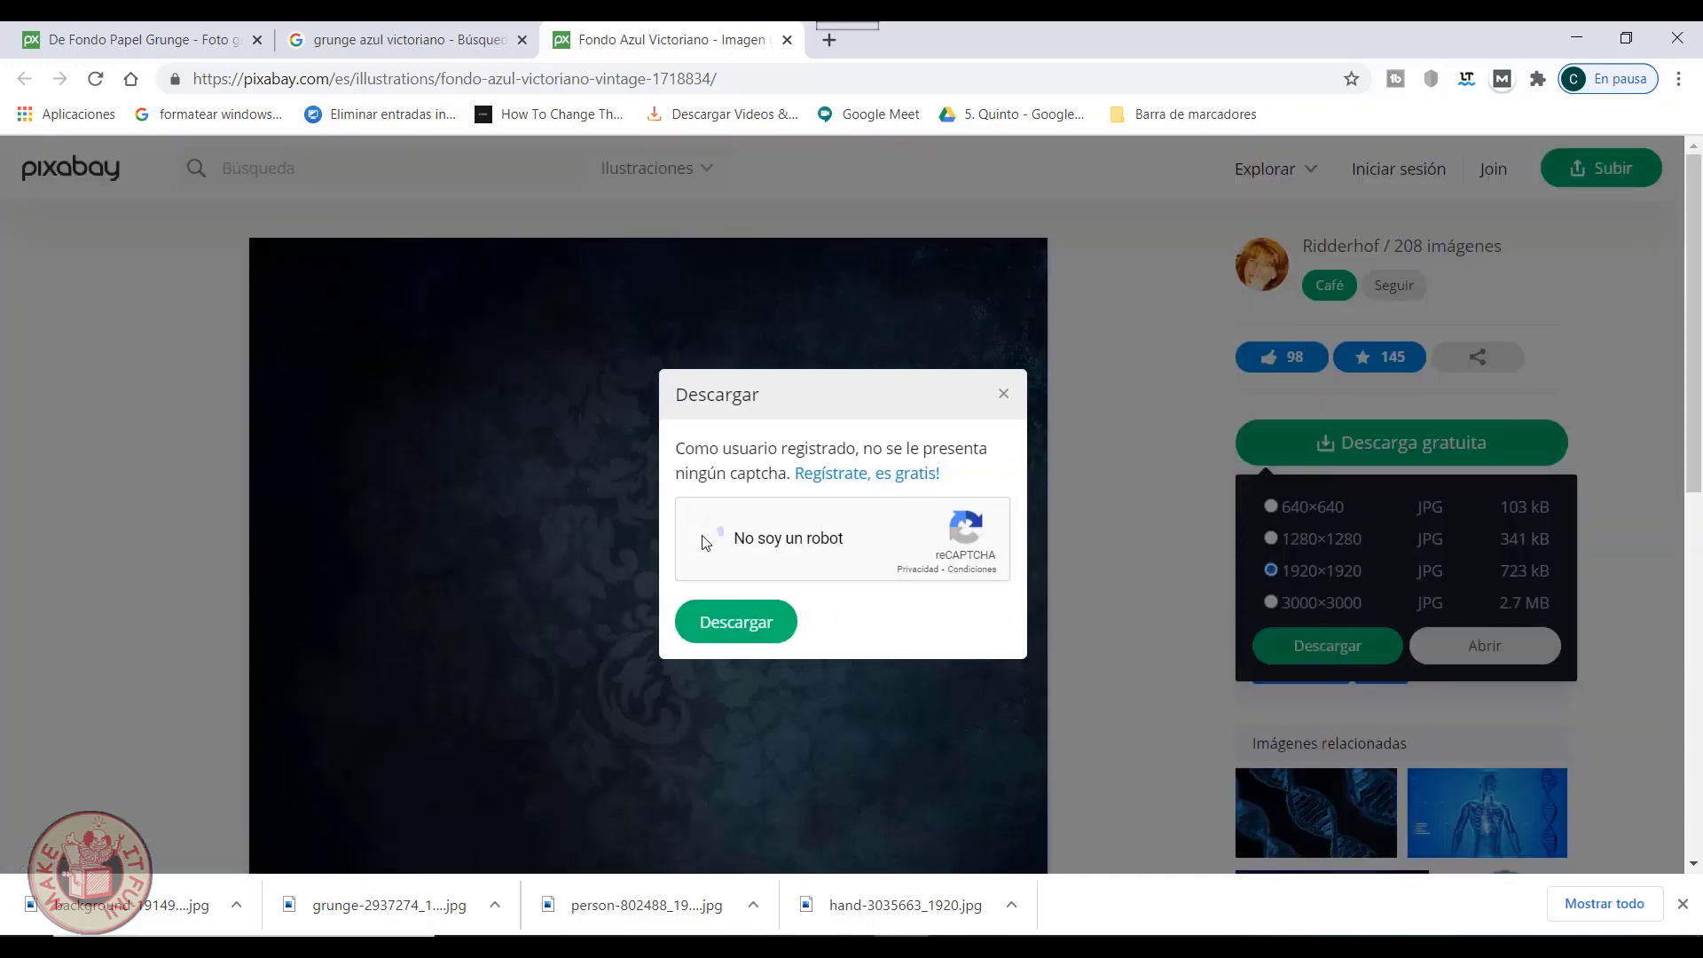
click(739, 624)
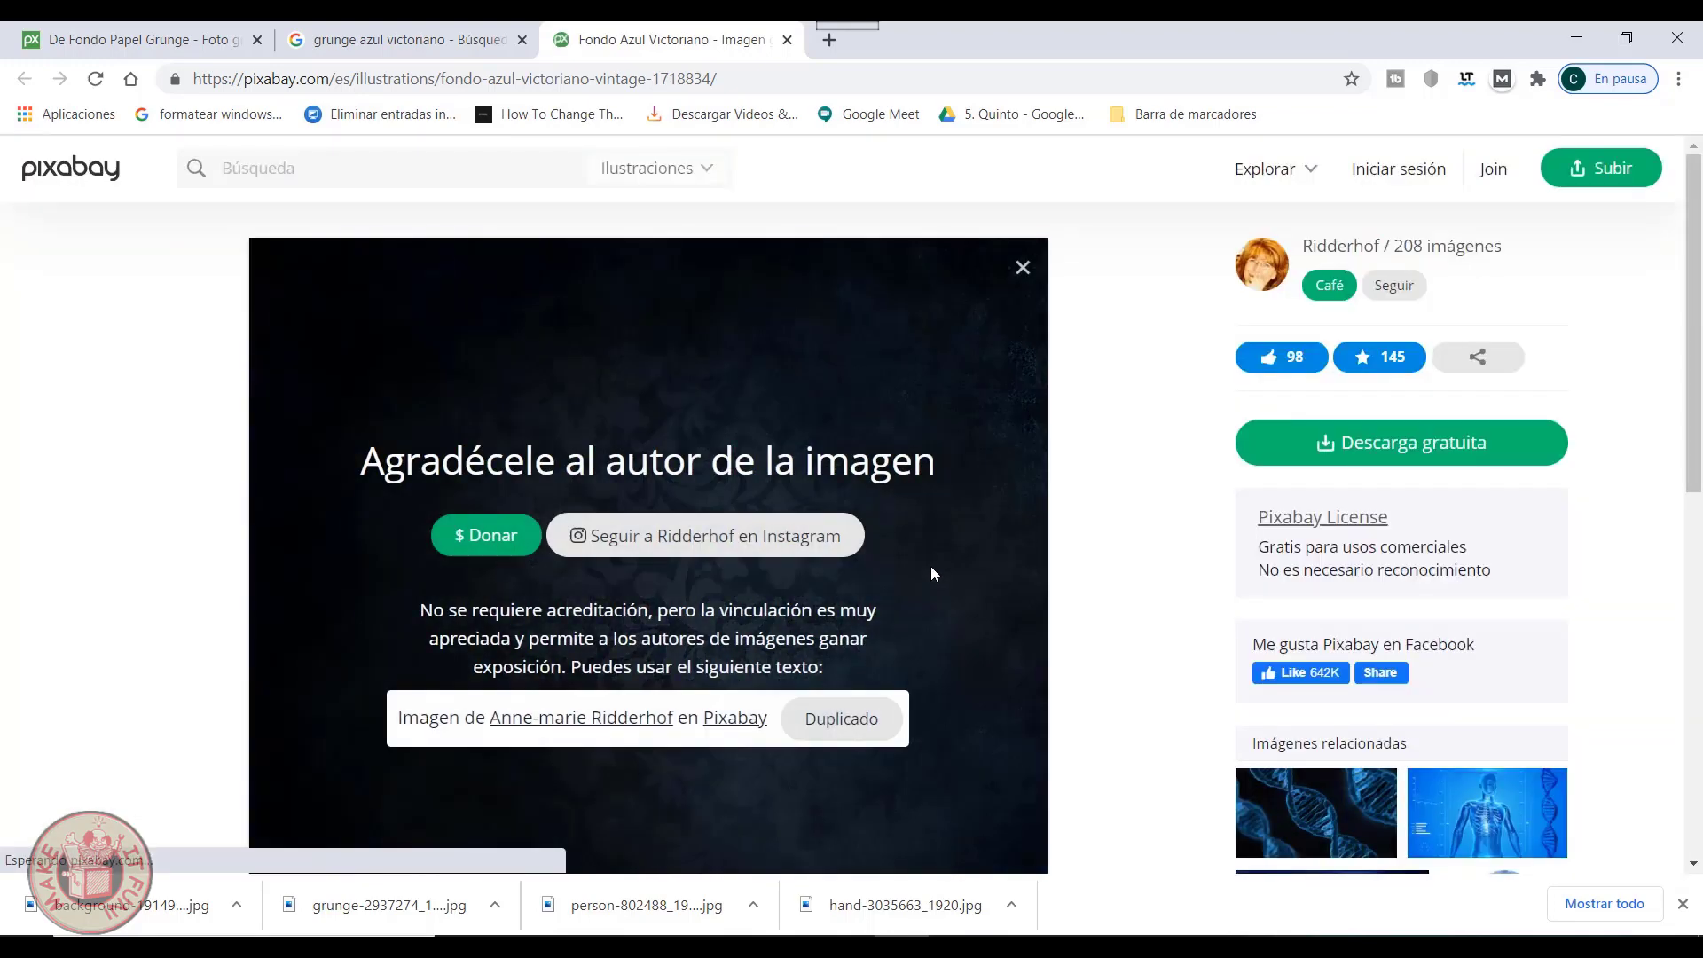
click(1588, 29)
drag(266, 701, 954, 931)
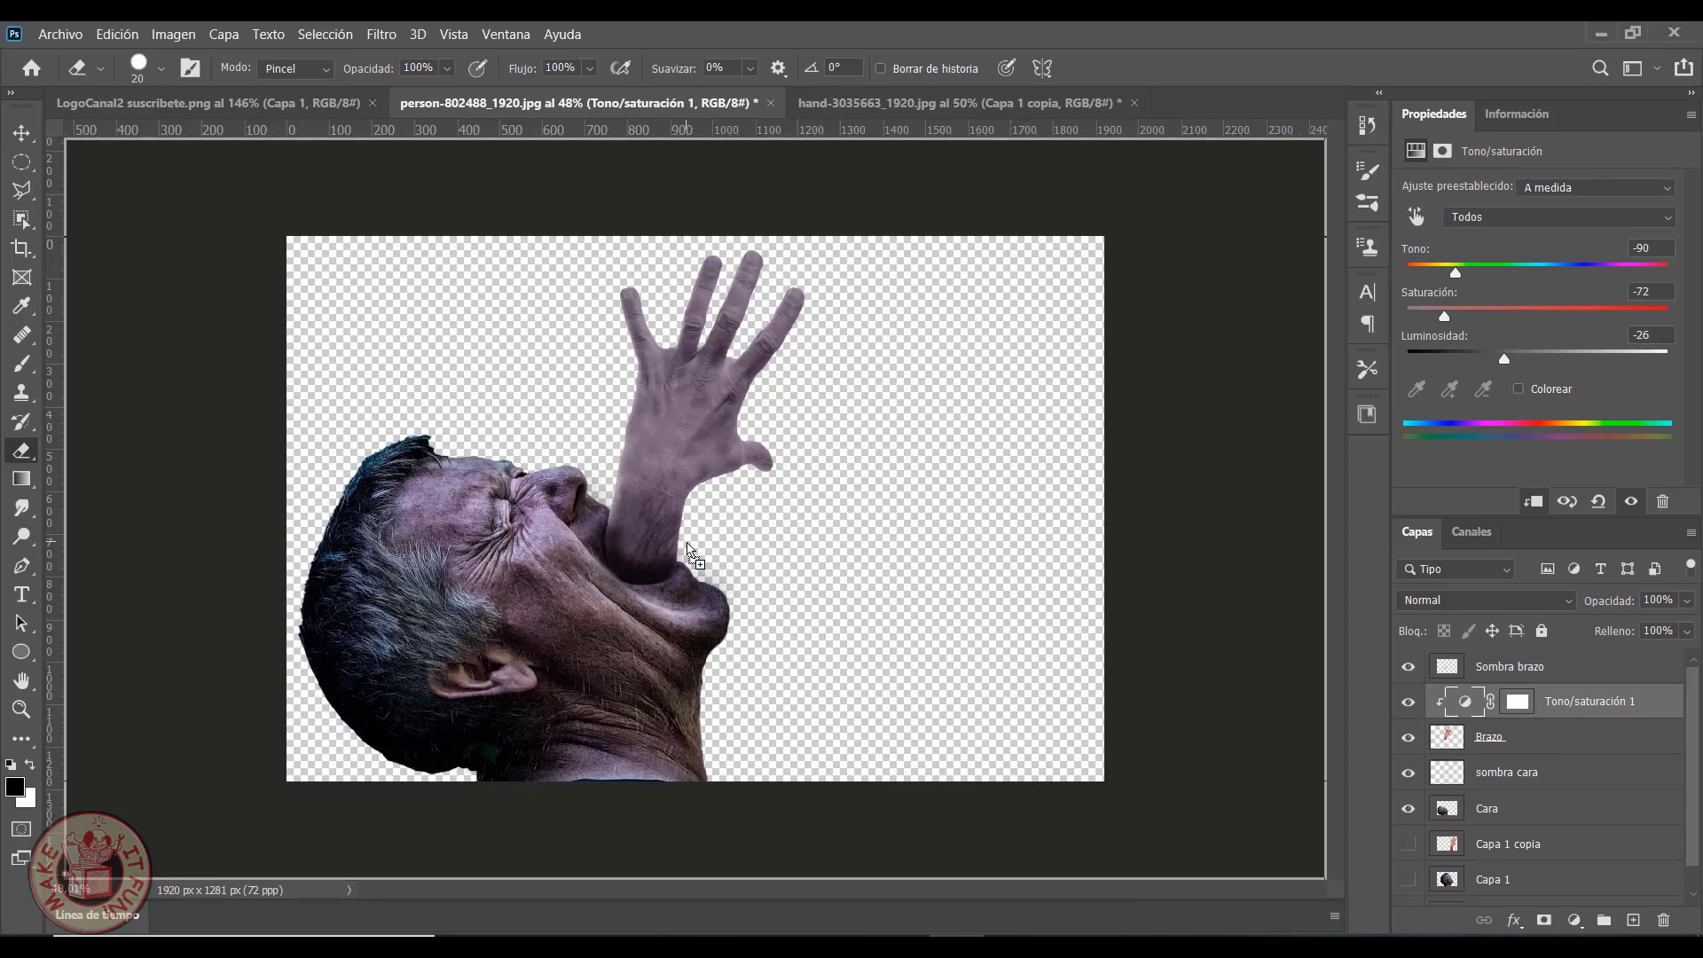
Place the blue damask image and scale it to cover the canvas
drag(691, 551, 709, 557)
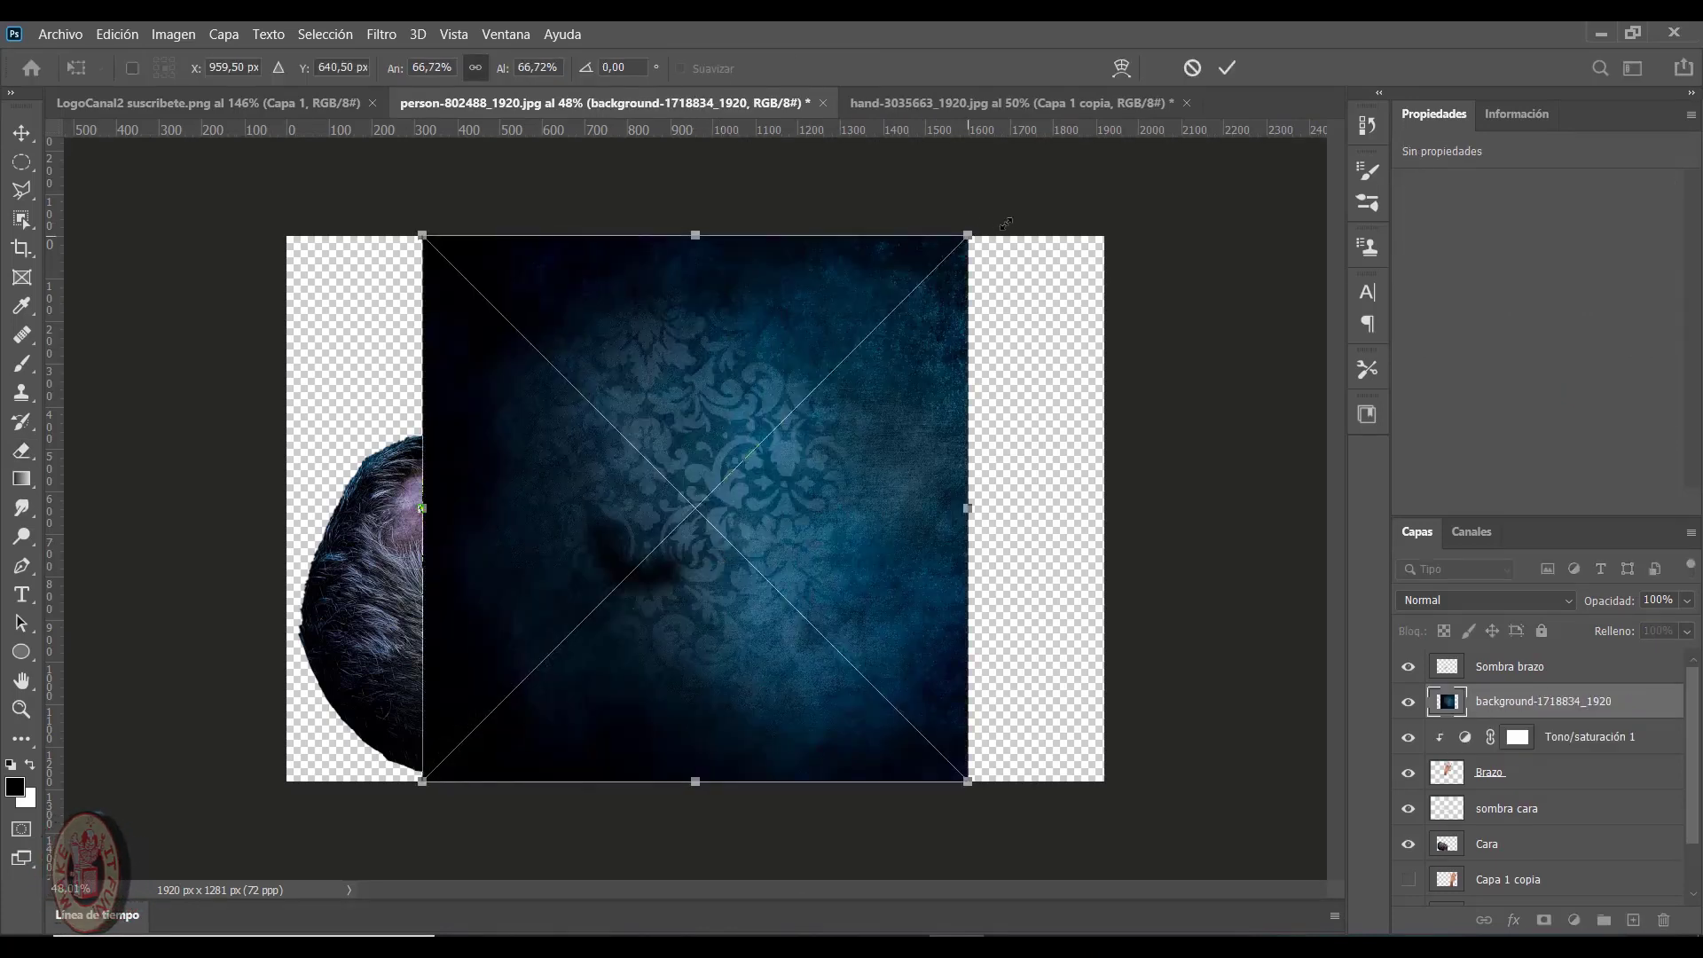
drag(1006, 222, 1174, 155)
drag(423, 781, 258, 894)
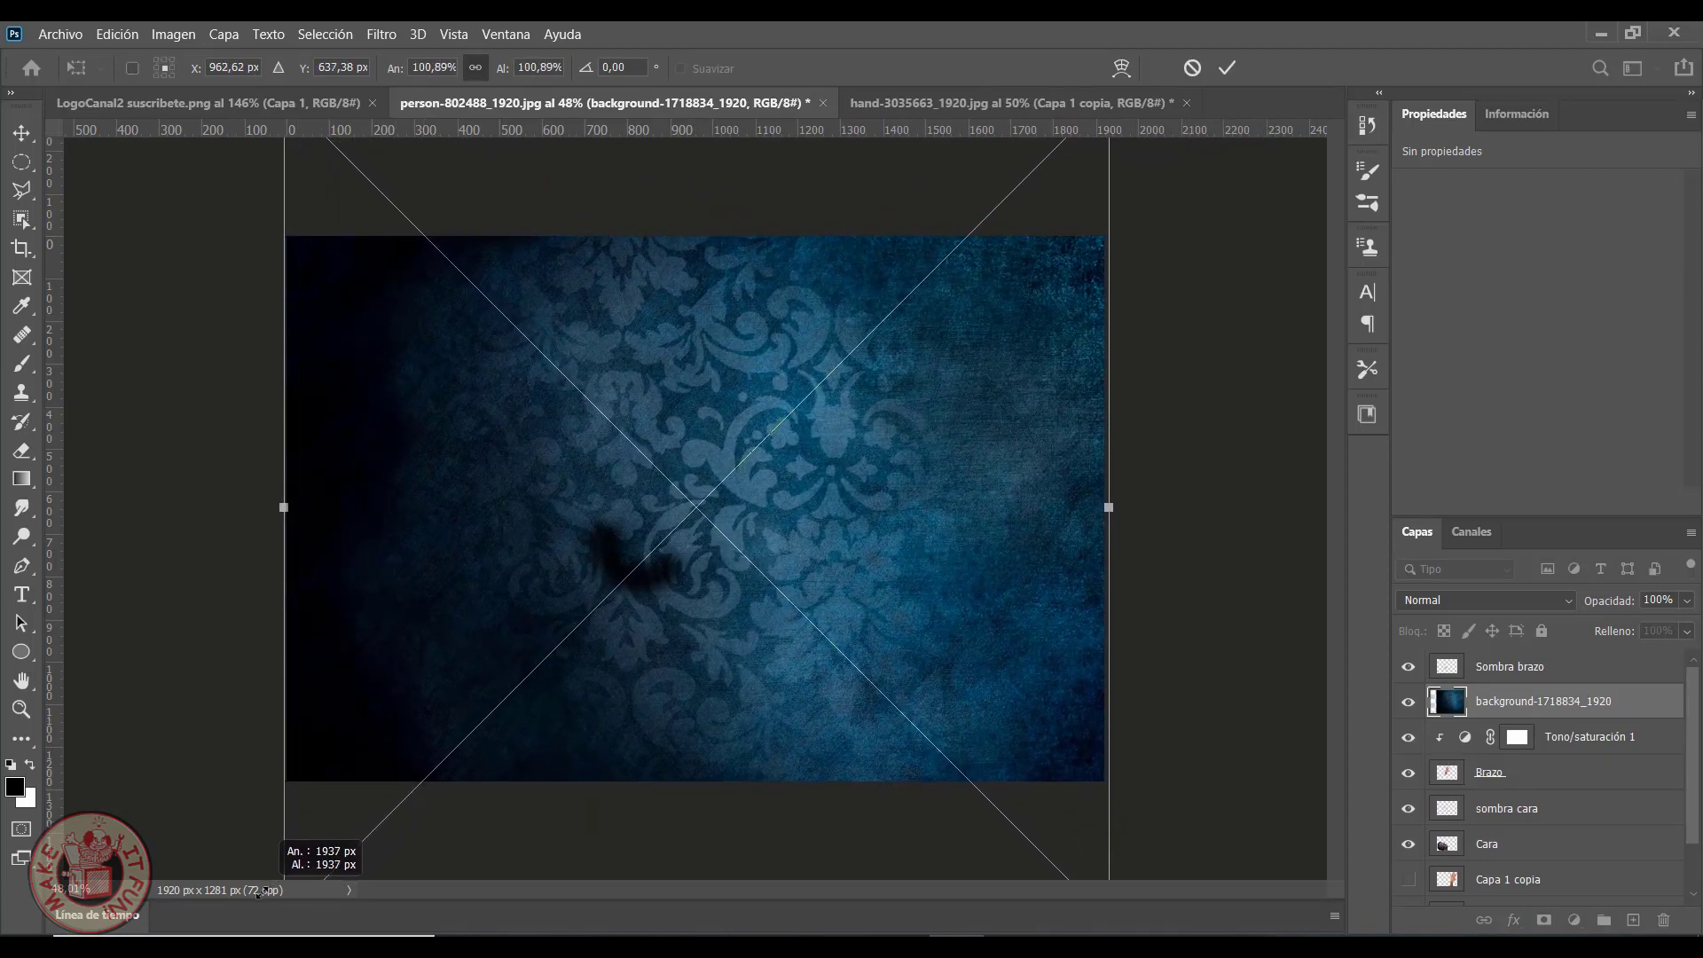
key(Return)
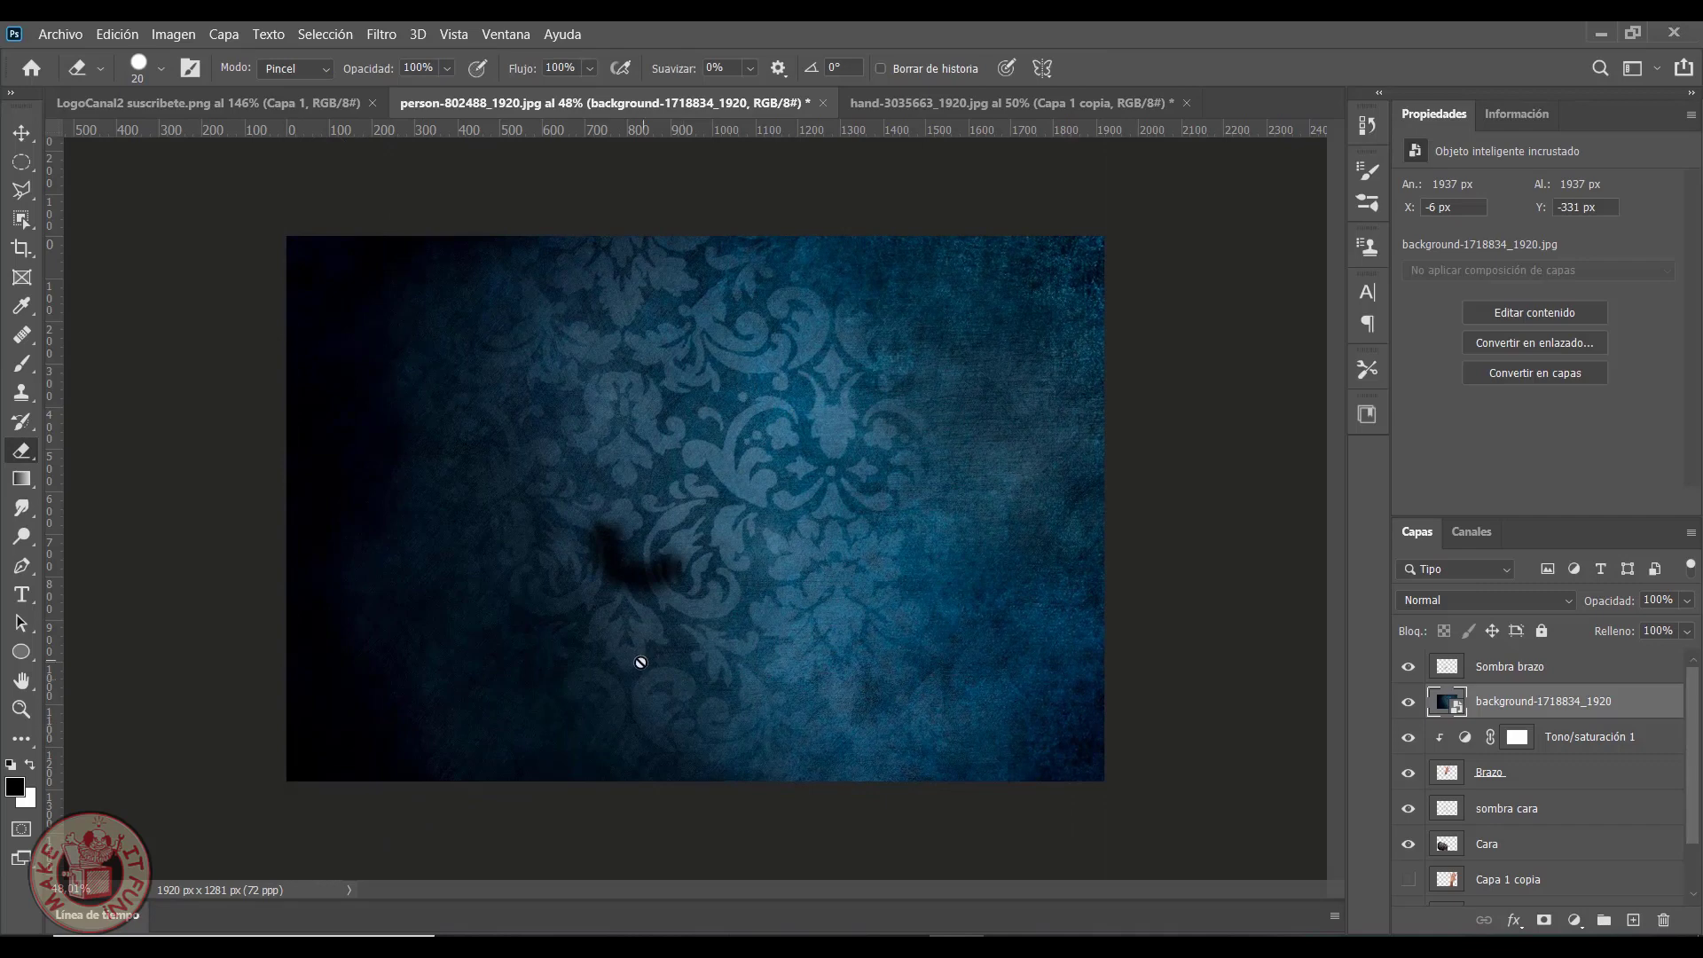
Move the blue background below Cara and realign it with the canvas edges
drag(1554, 715, 1490, 864)
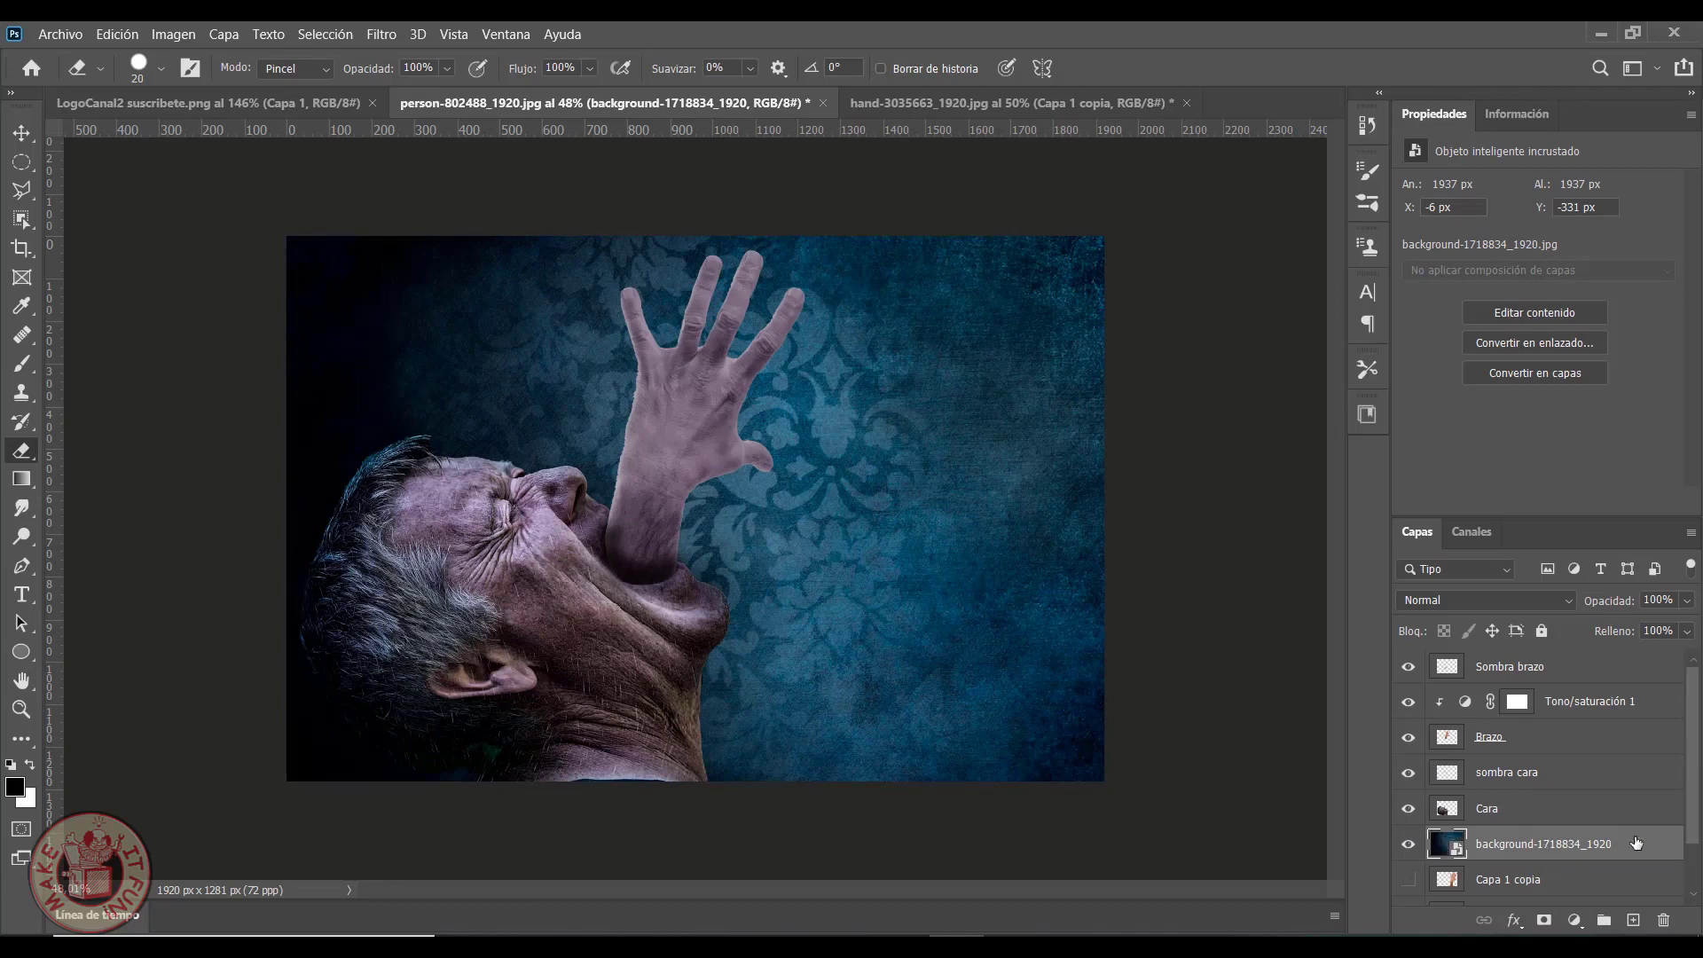
key(ctrl+t)
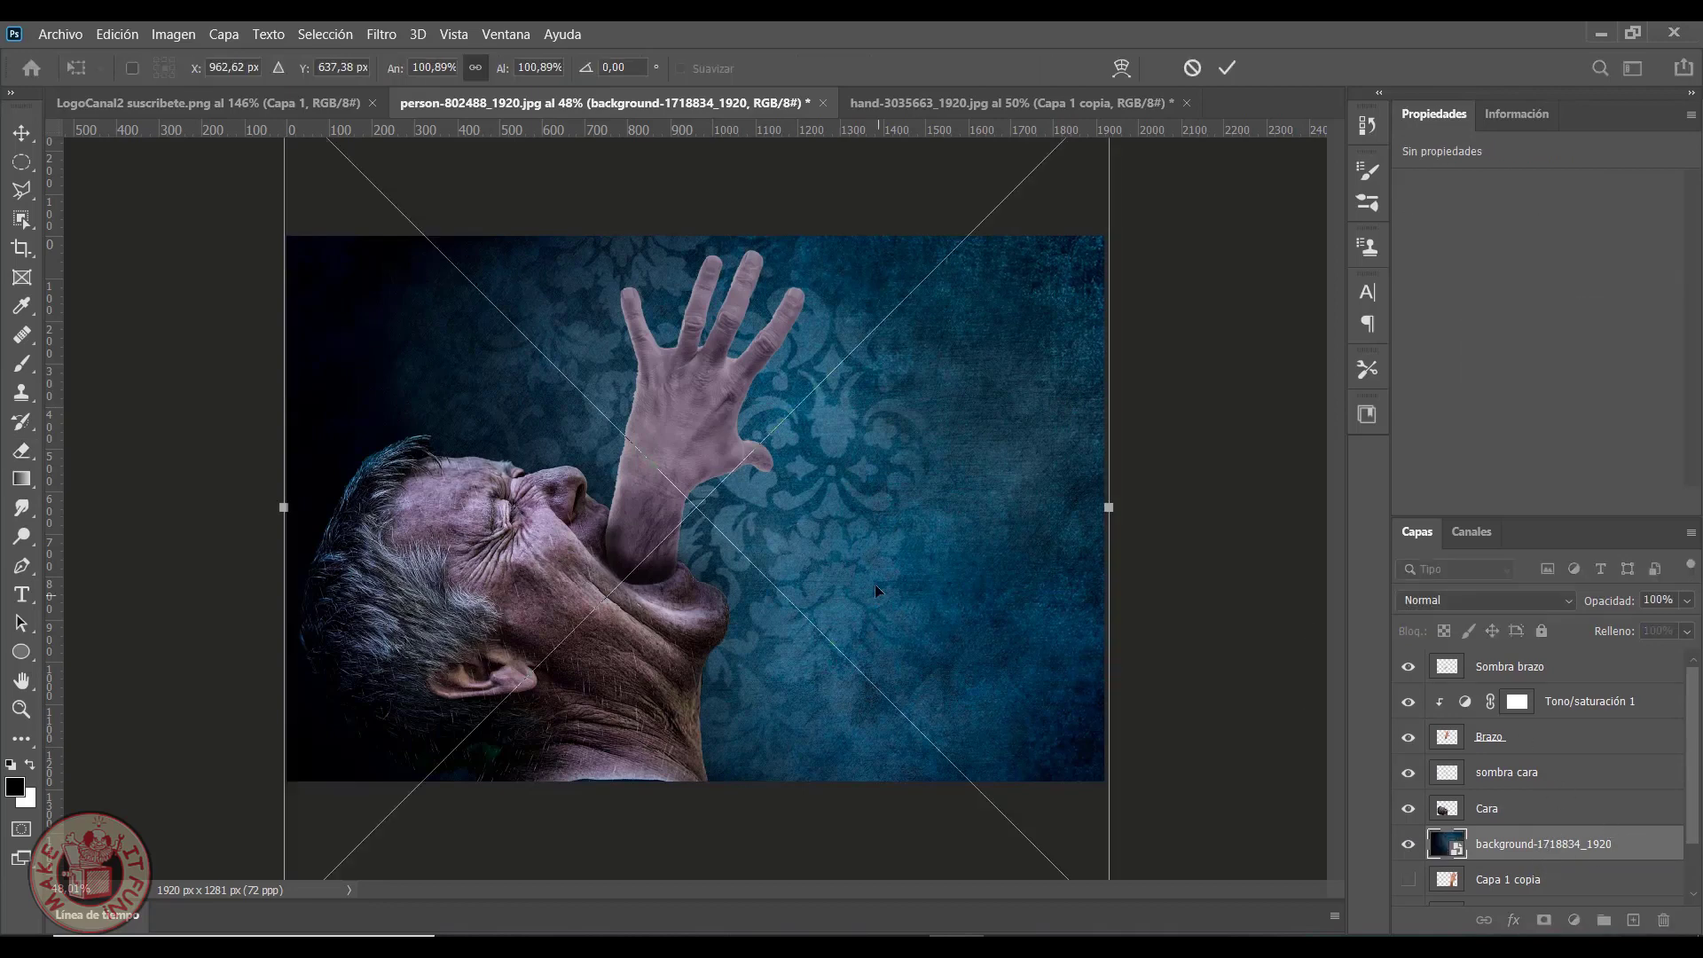
drag(847, 527, 845, 661)
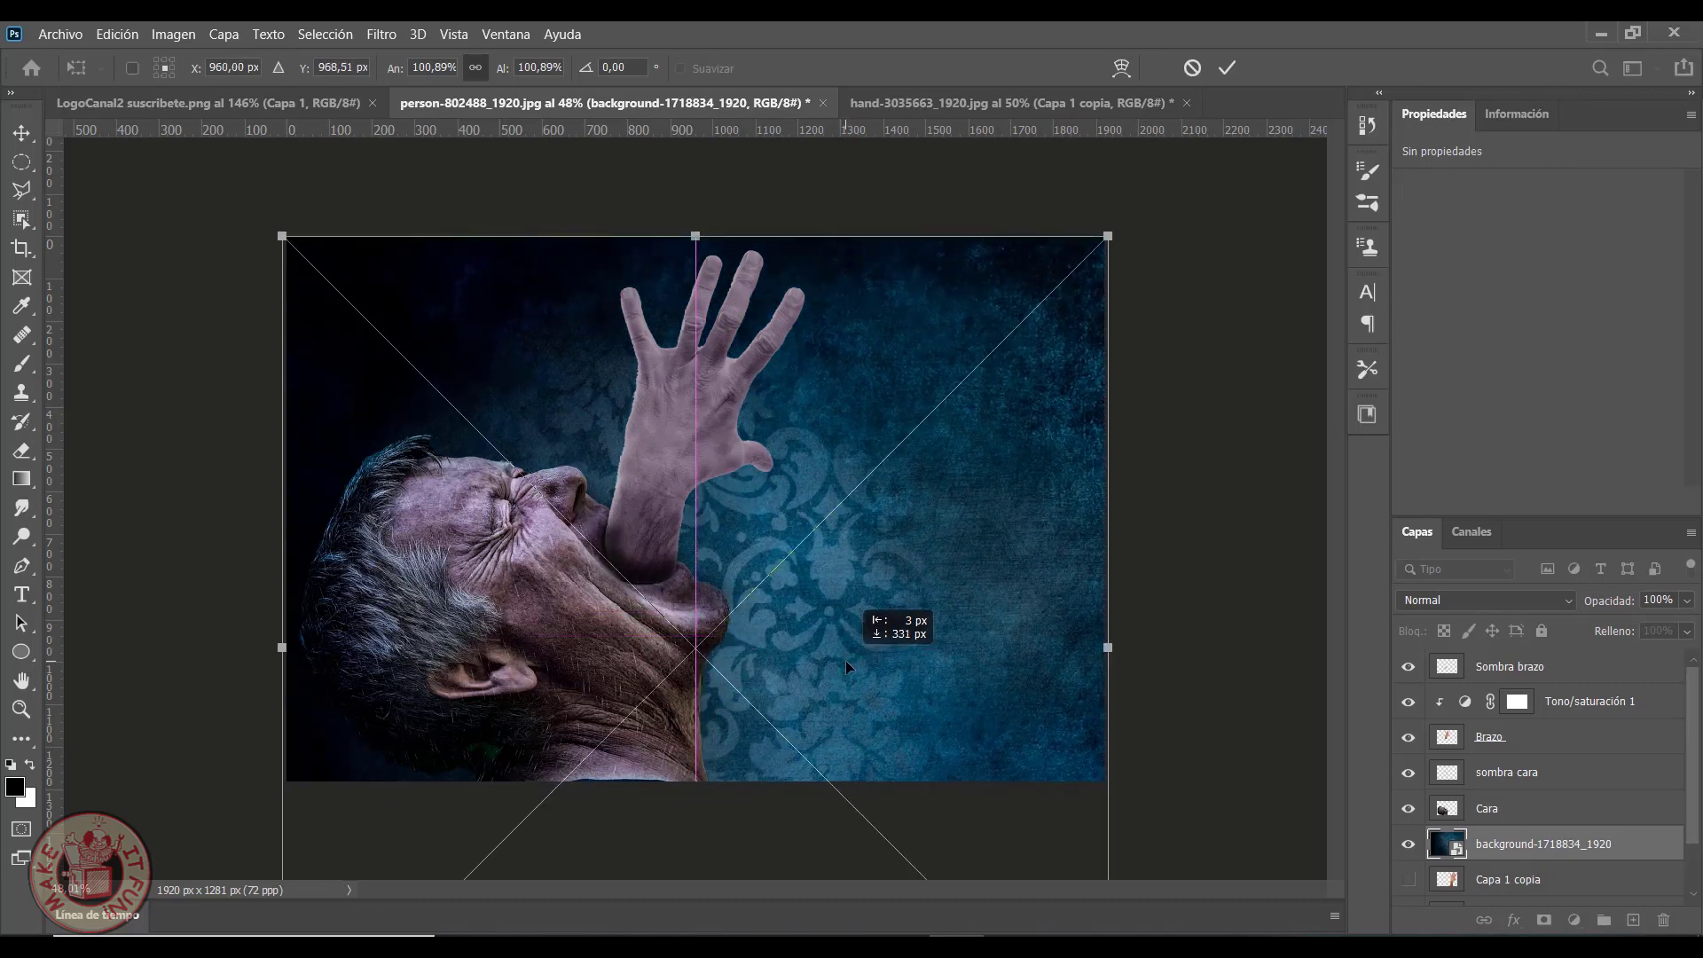
drag(844, 660, 846, 660)
drag(847, 658, 849, 660)
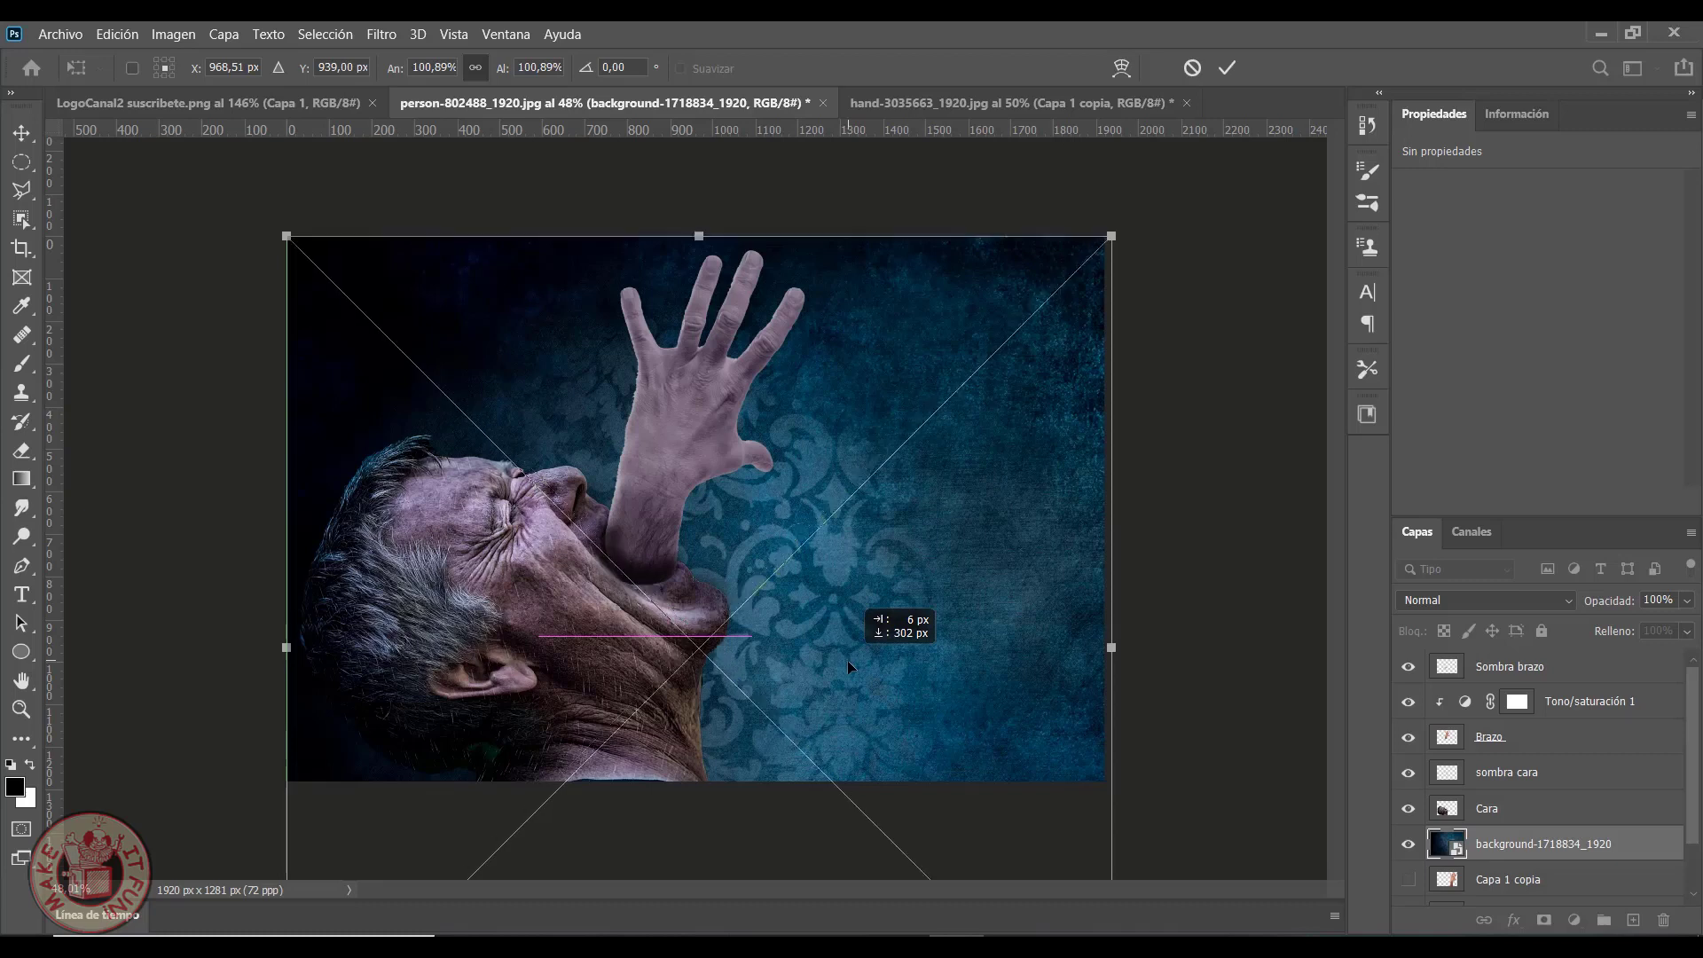
key(Return)
key(e)
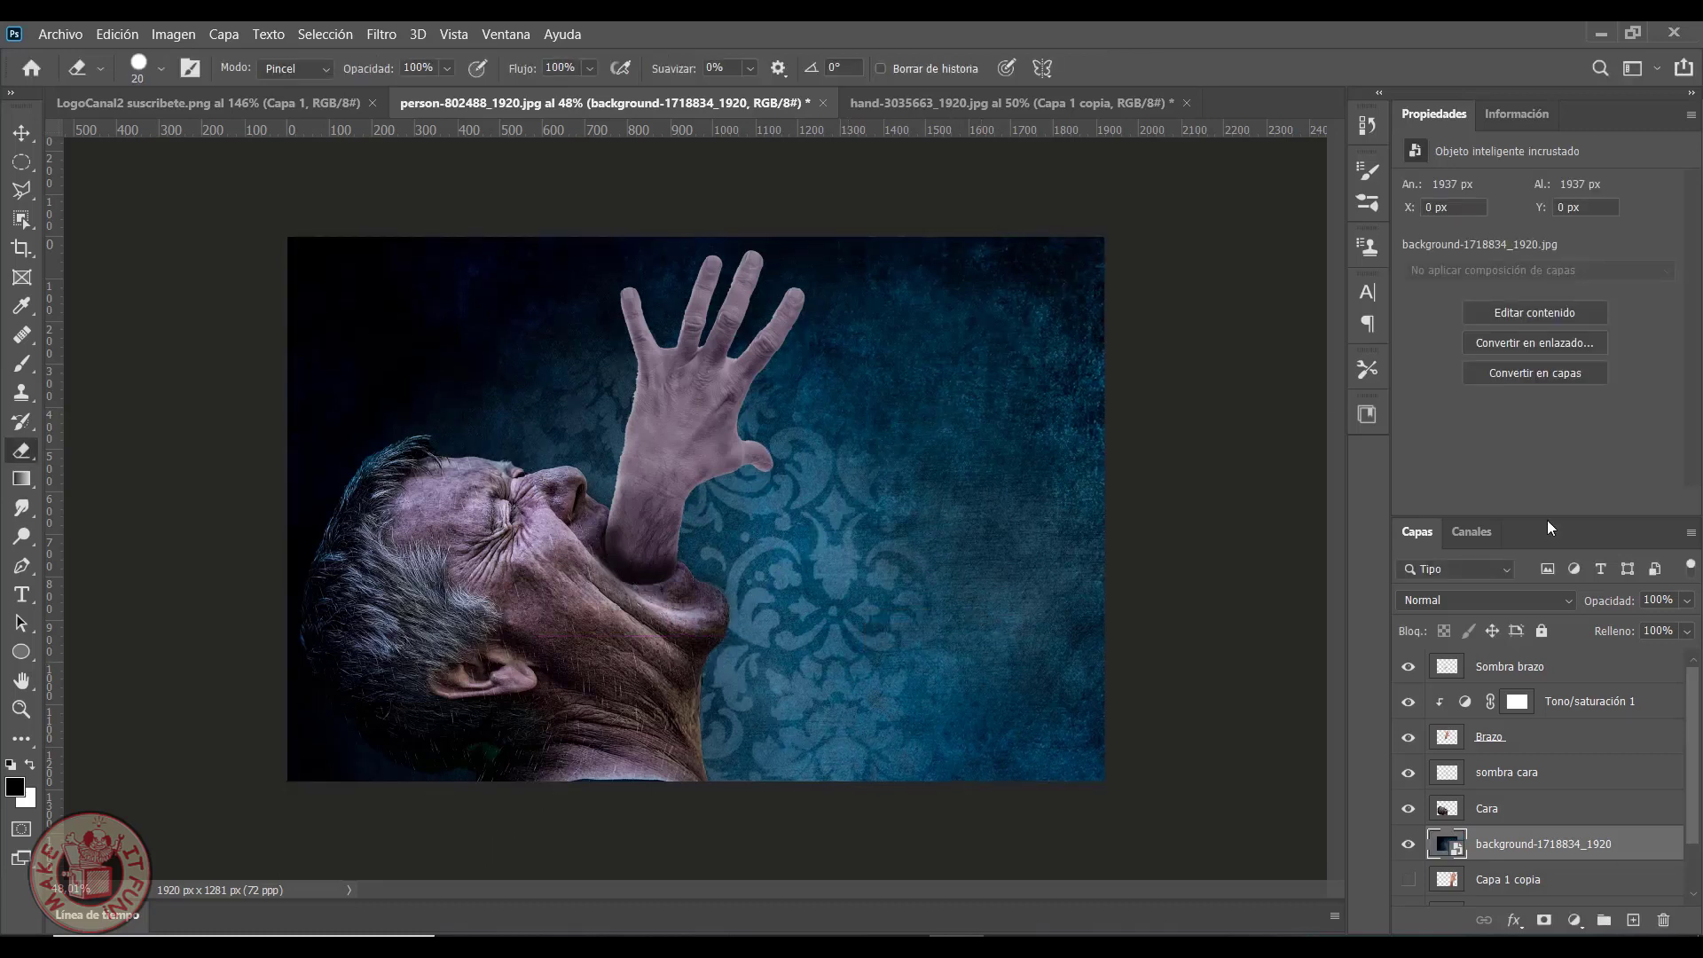
Place the yellow grunge texture, scale it to fill the canvas, and move it up the stack
click(1601, 34)
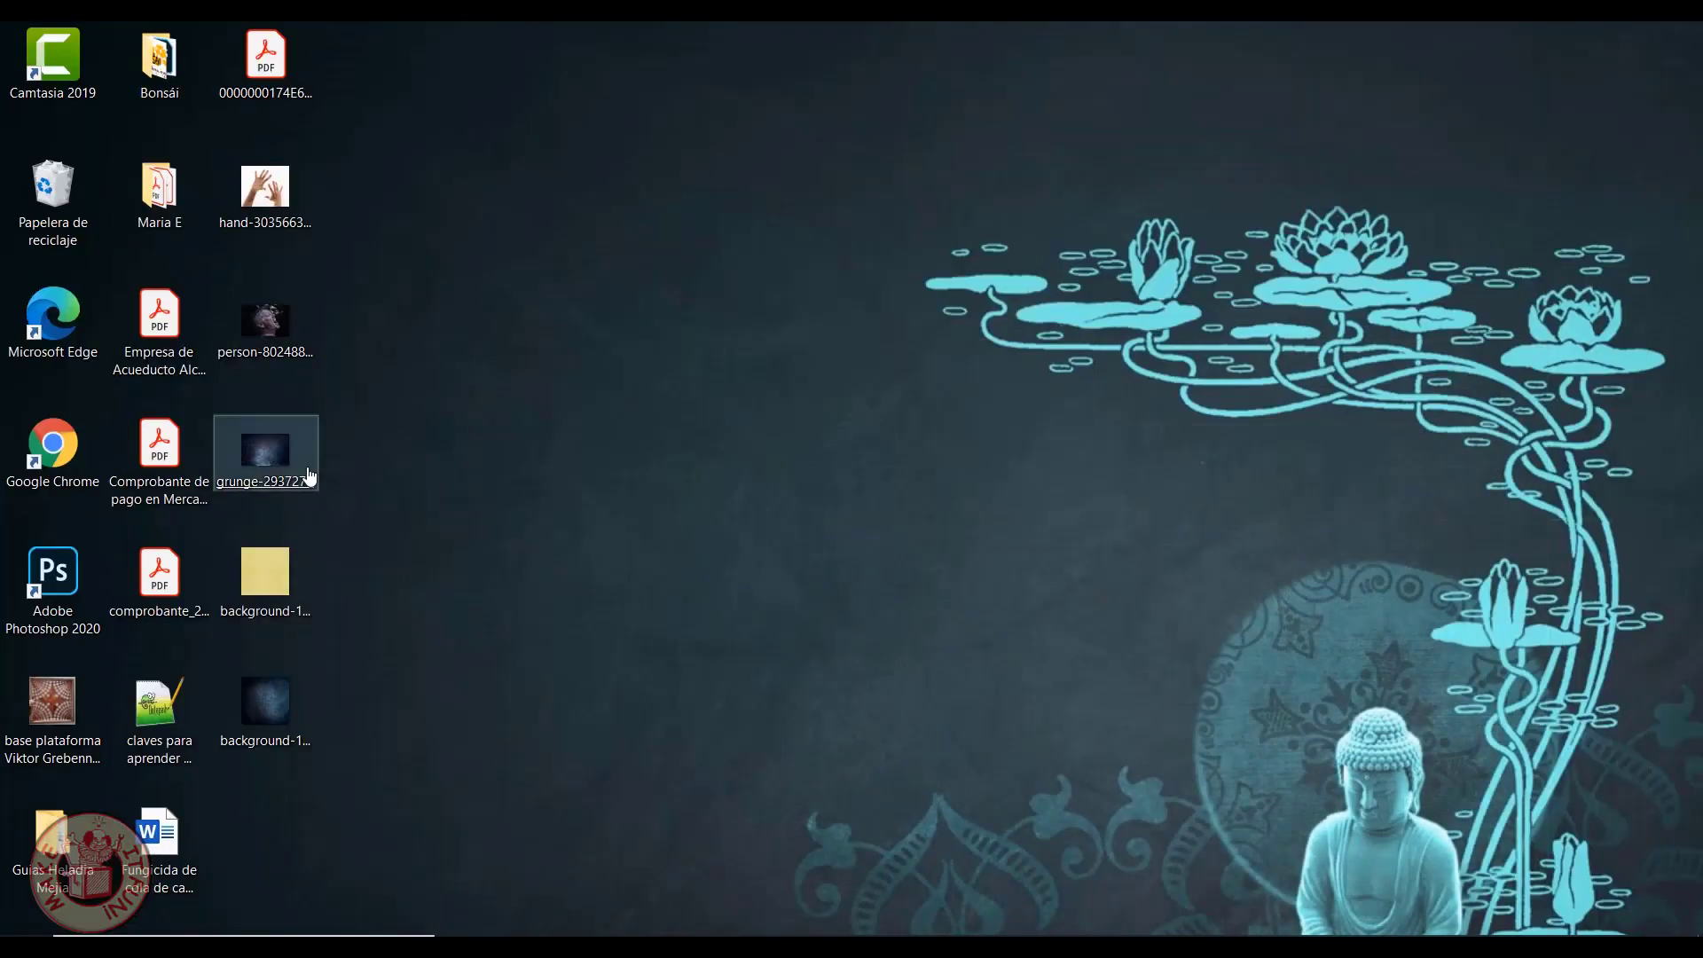
drag(297, 583, 956, 930)
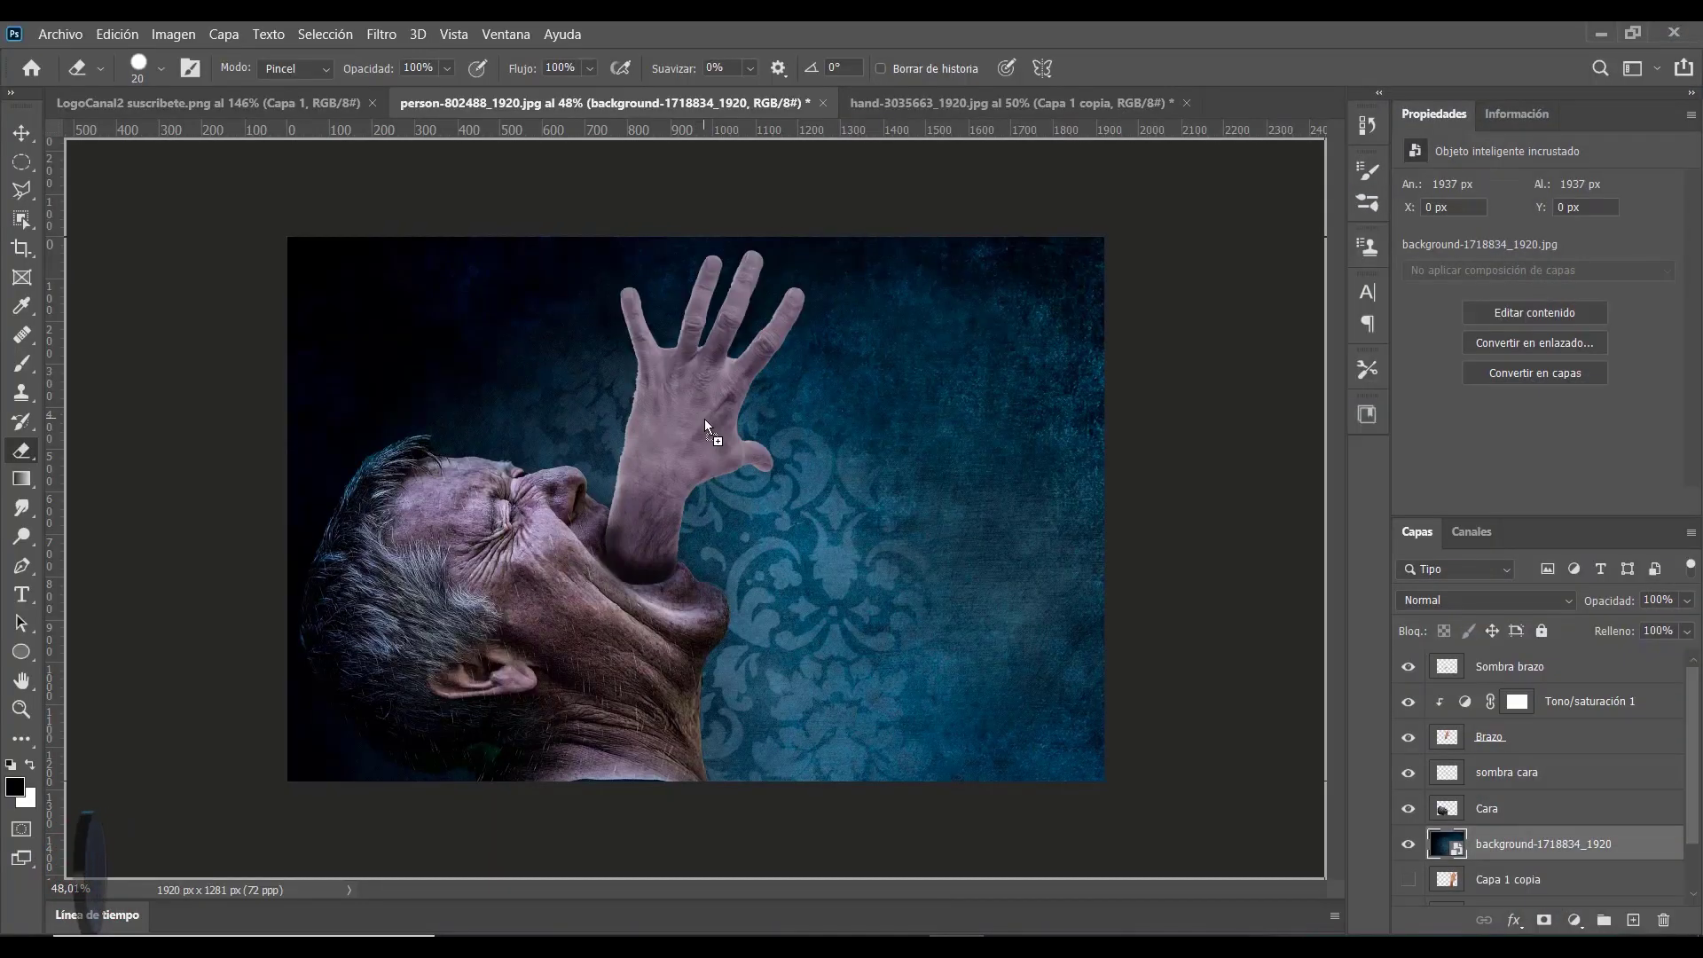
drag(767, 576, 710, 429)
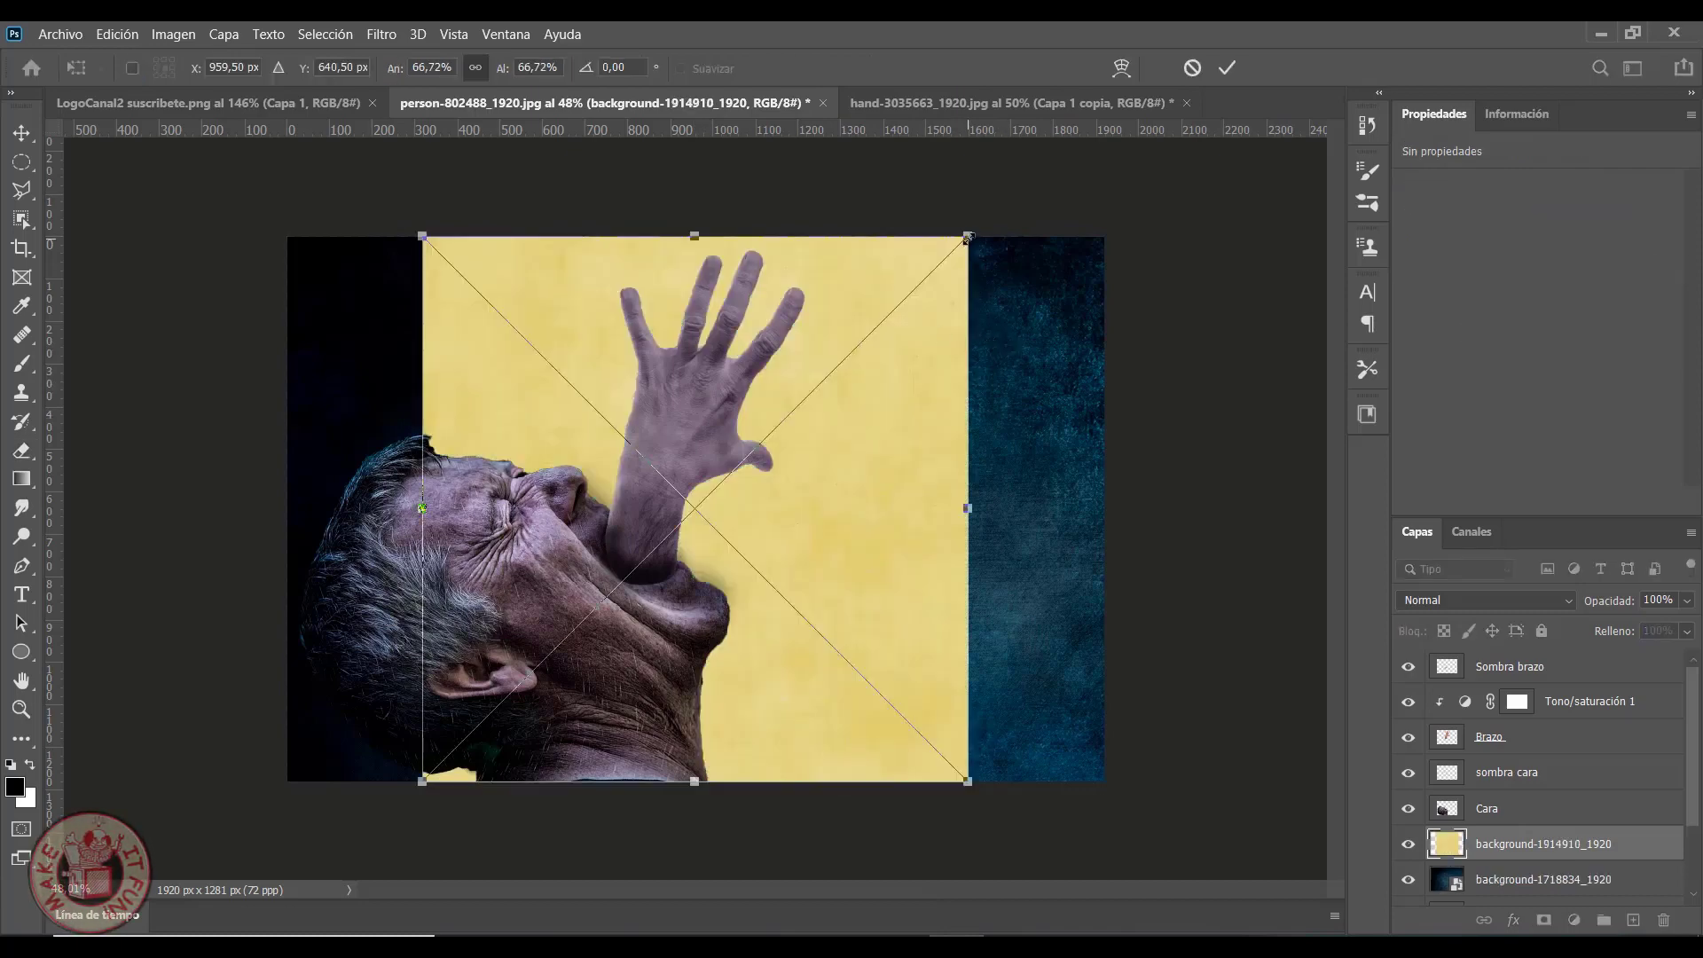
drag(967, 237, 1140, 125)
drag(423, 780, 265, 891)
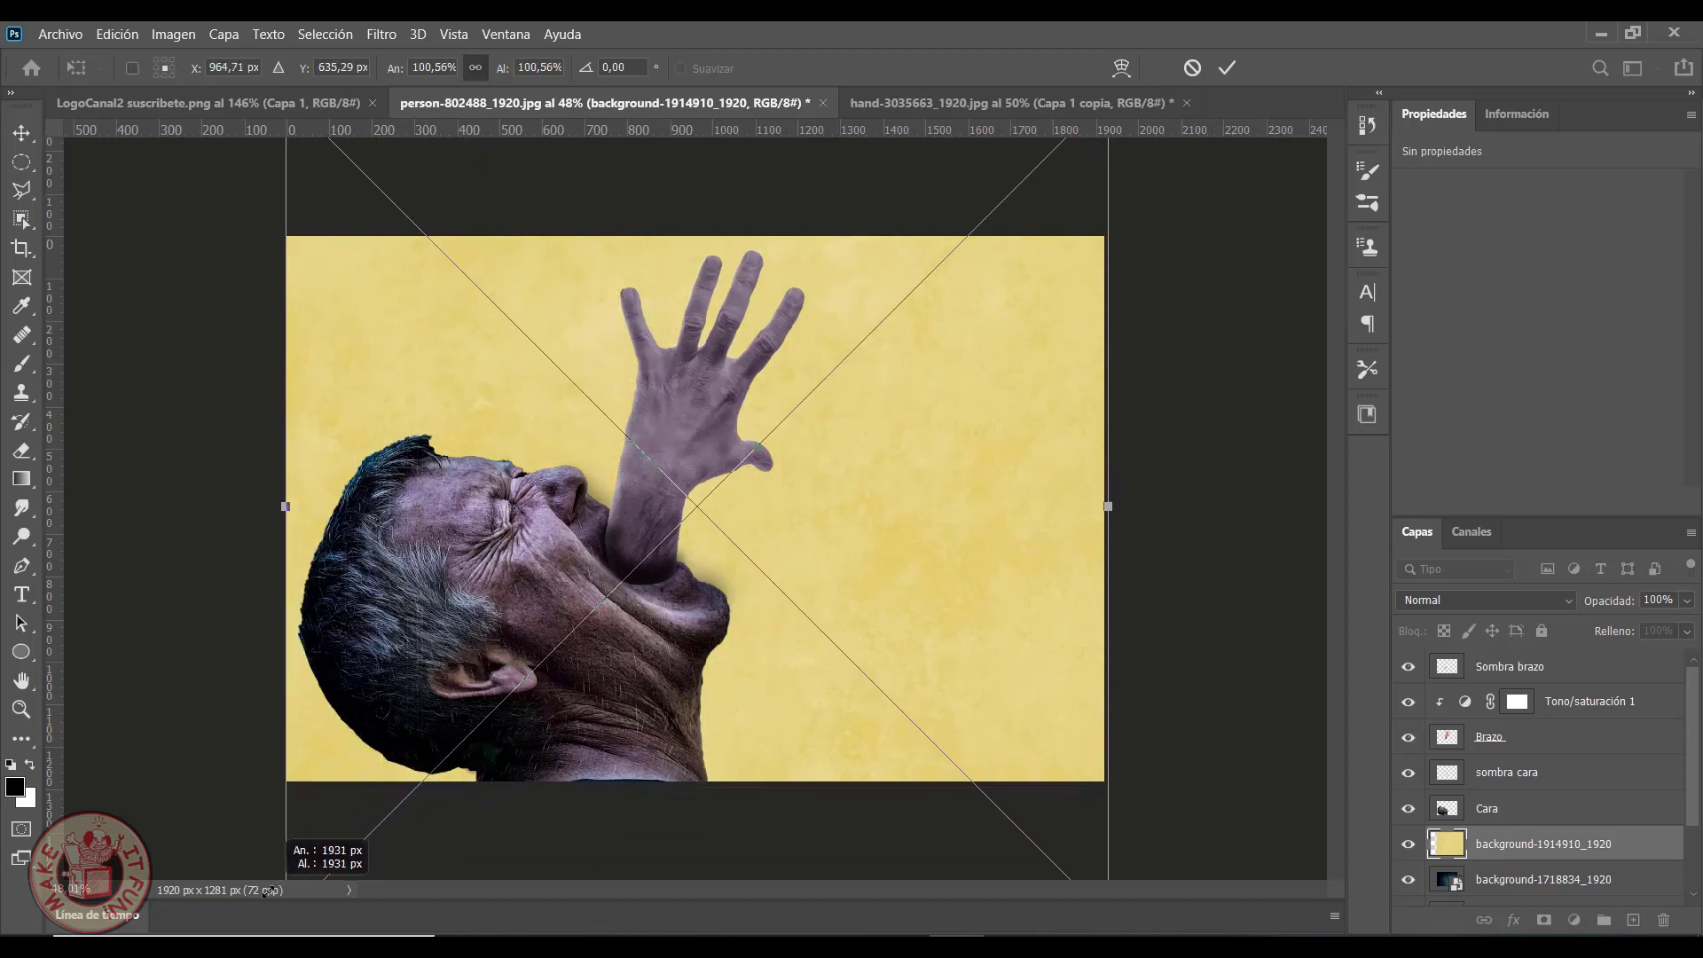
drag(265, 891, 262, 894)
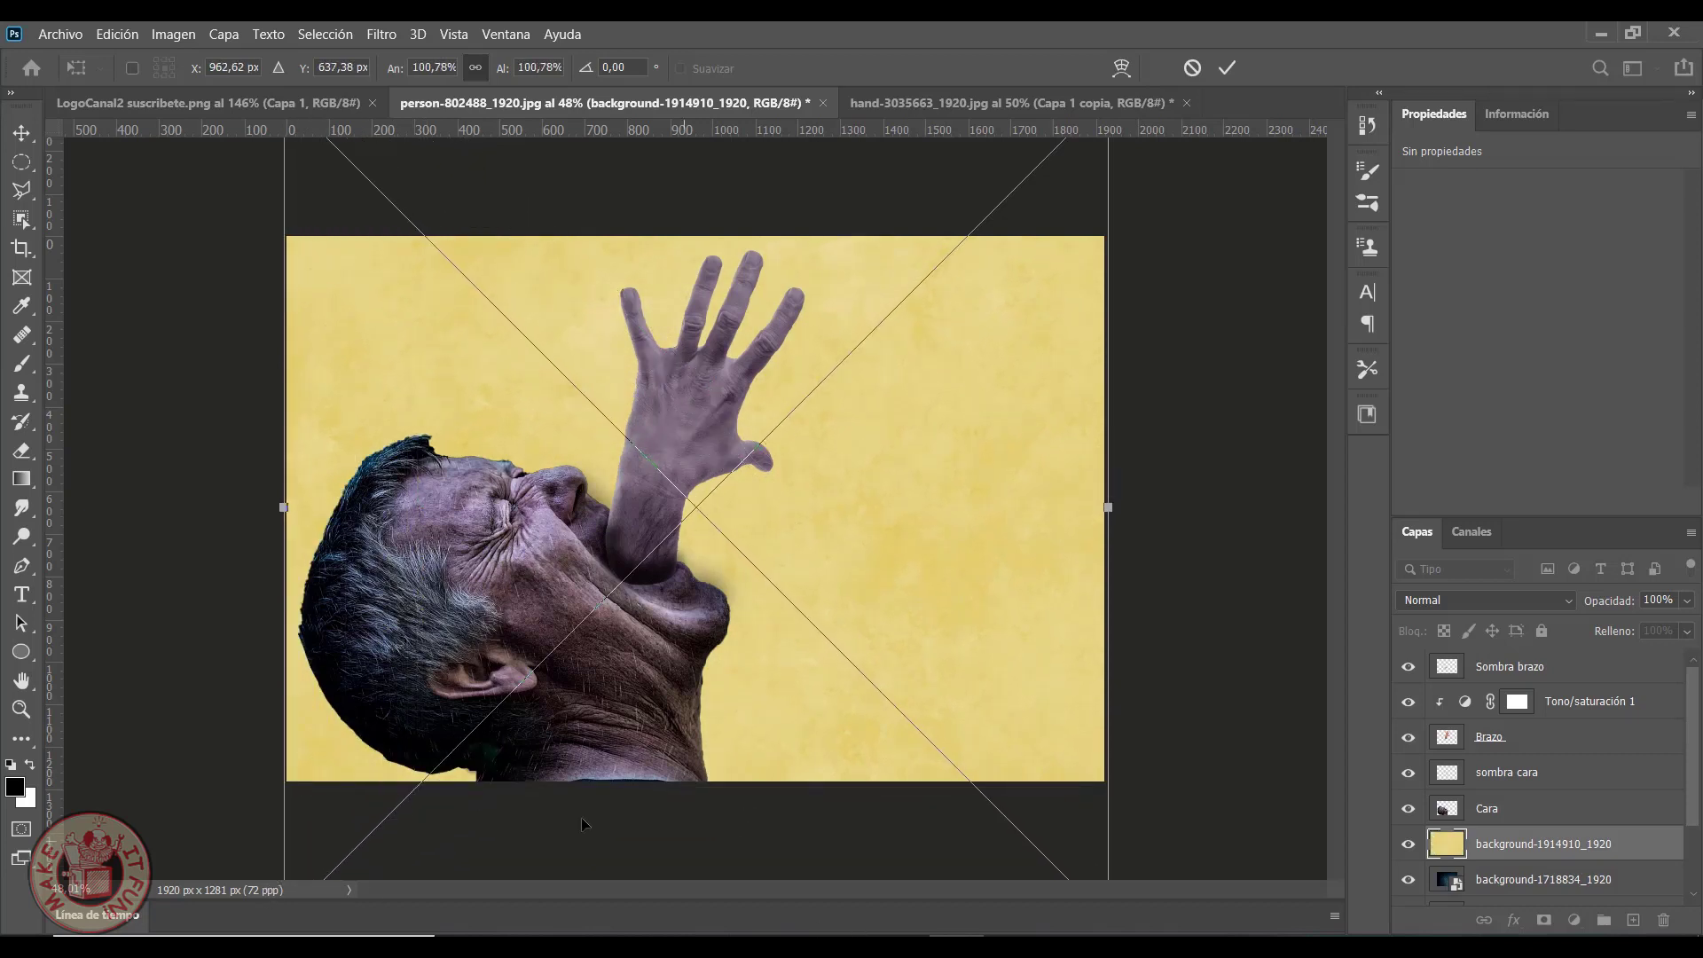
key(Return)
key(e)
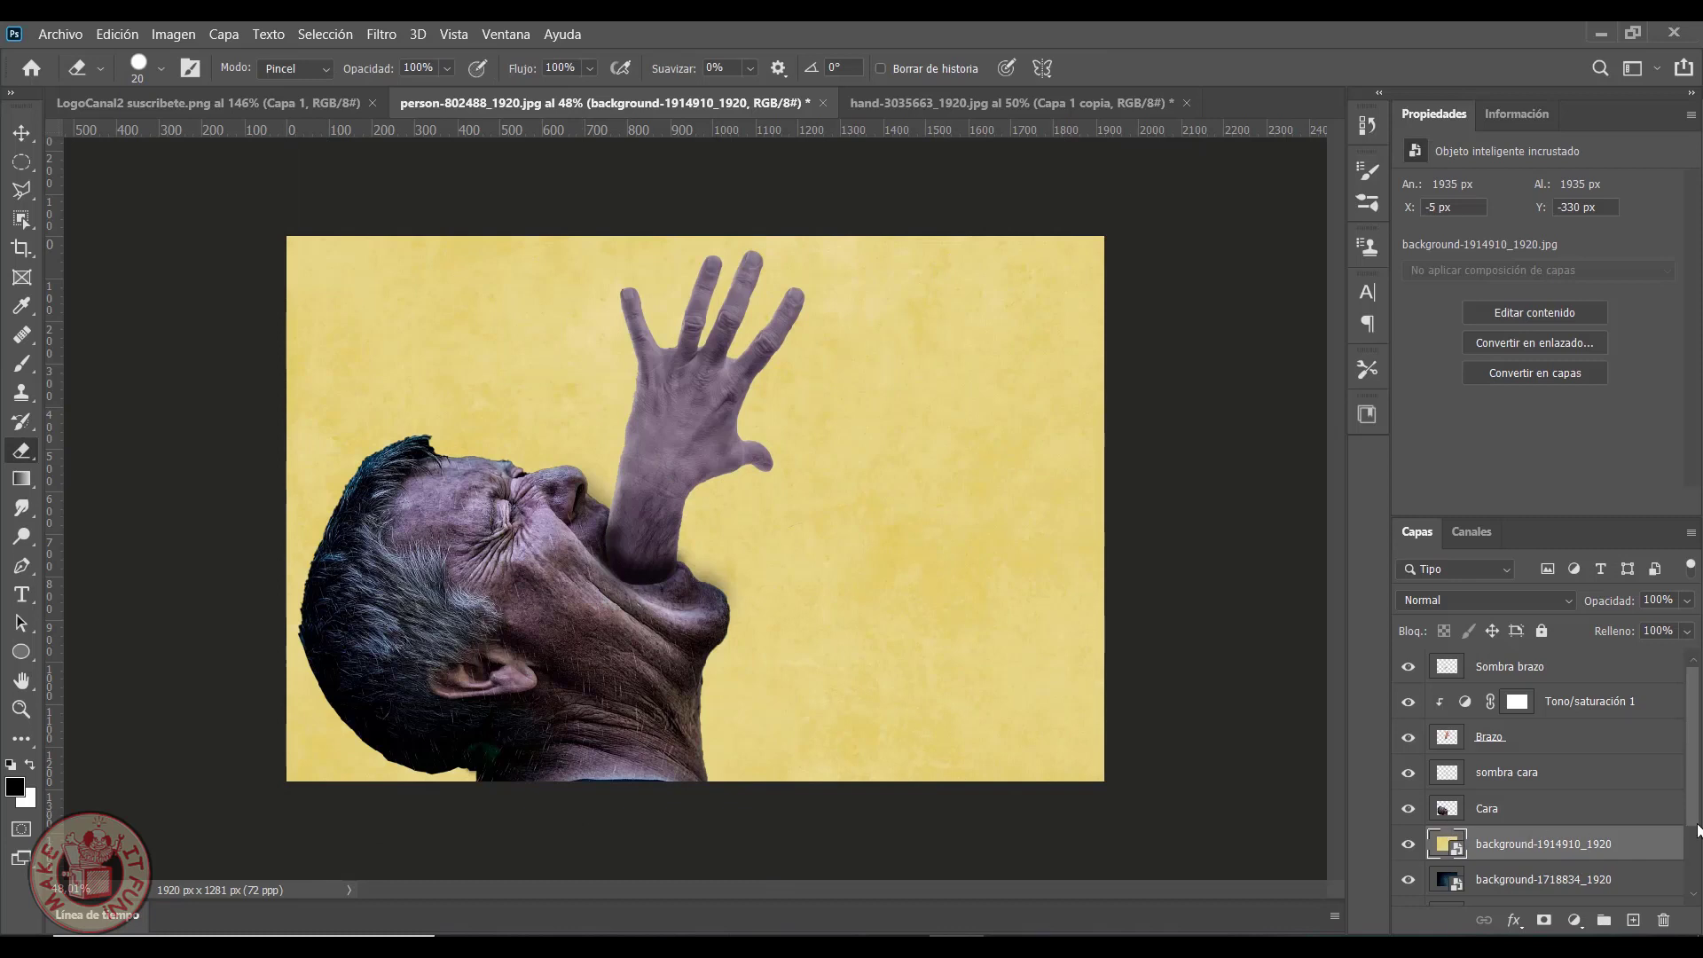
drag(1619, 842, 1613, 660)
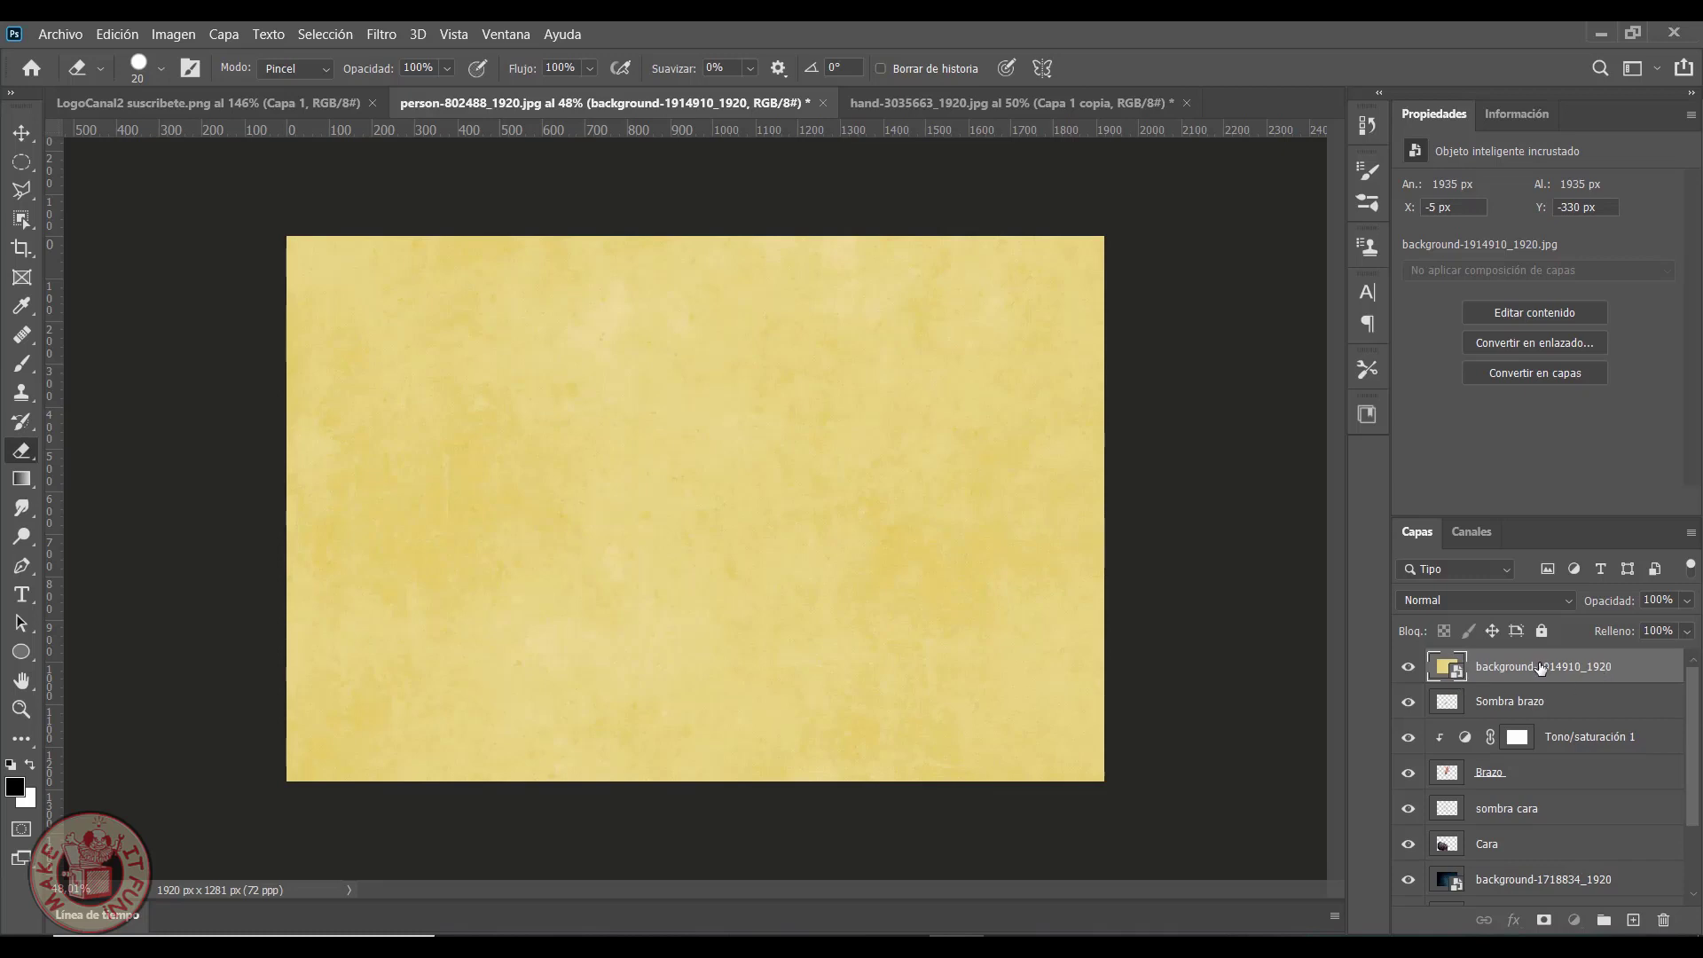
Keep the yellow texture on top, blended in Multiplicar at 81% opacity
drag(1540, 667, 1555, 744)
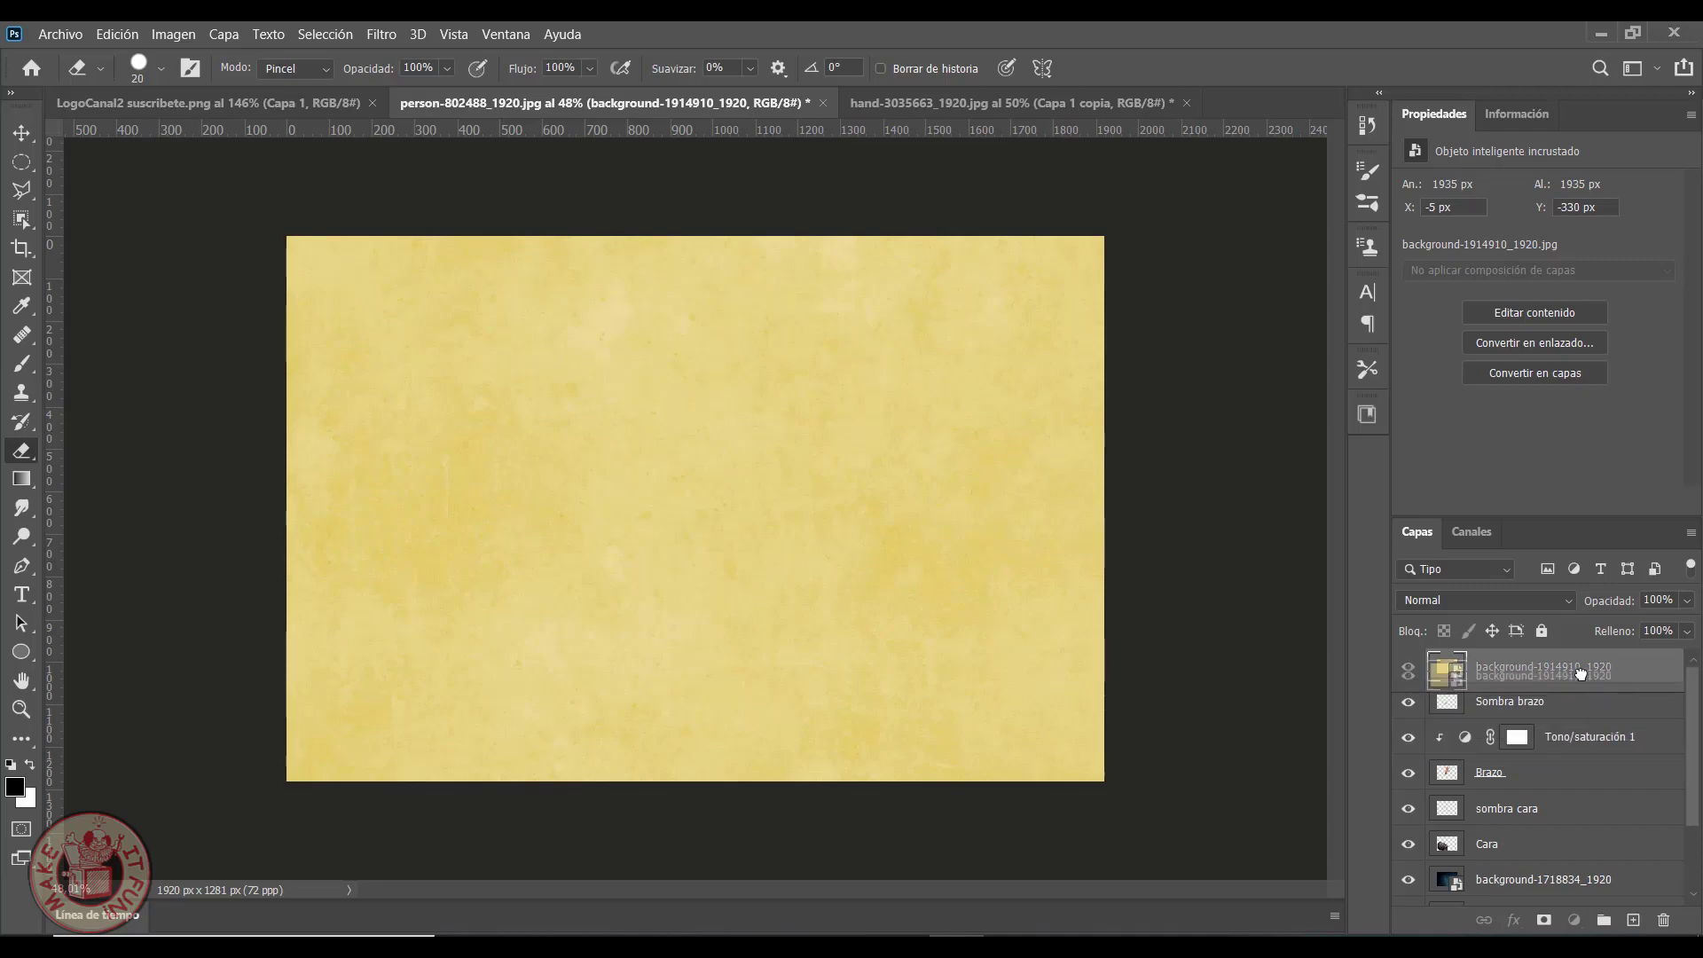
drag(1557, 743, 1587, 660)
click(1573, 599)
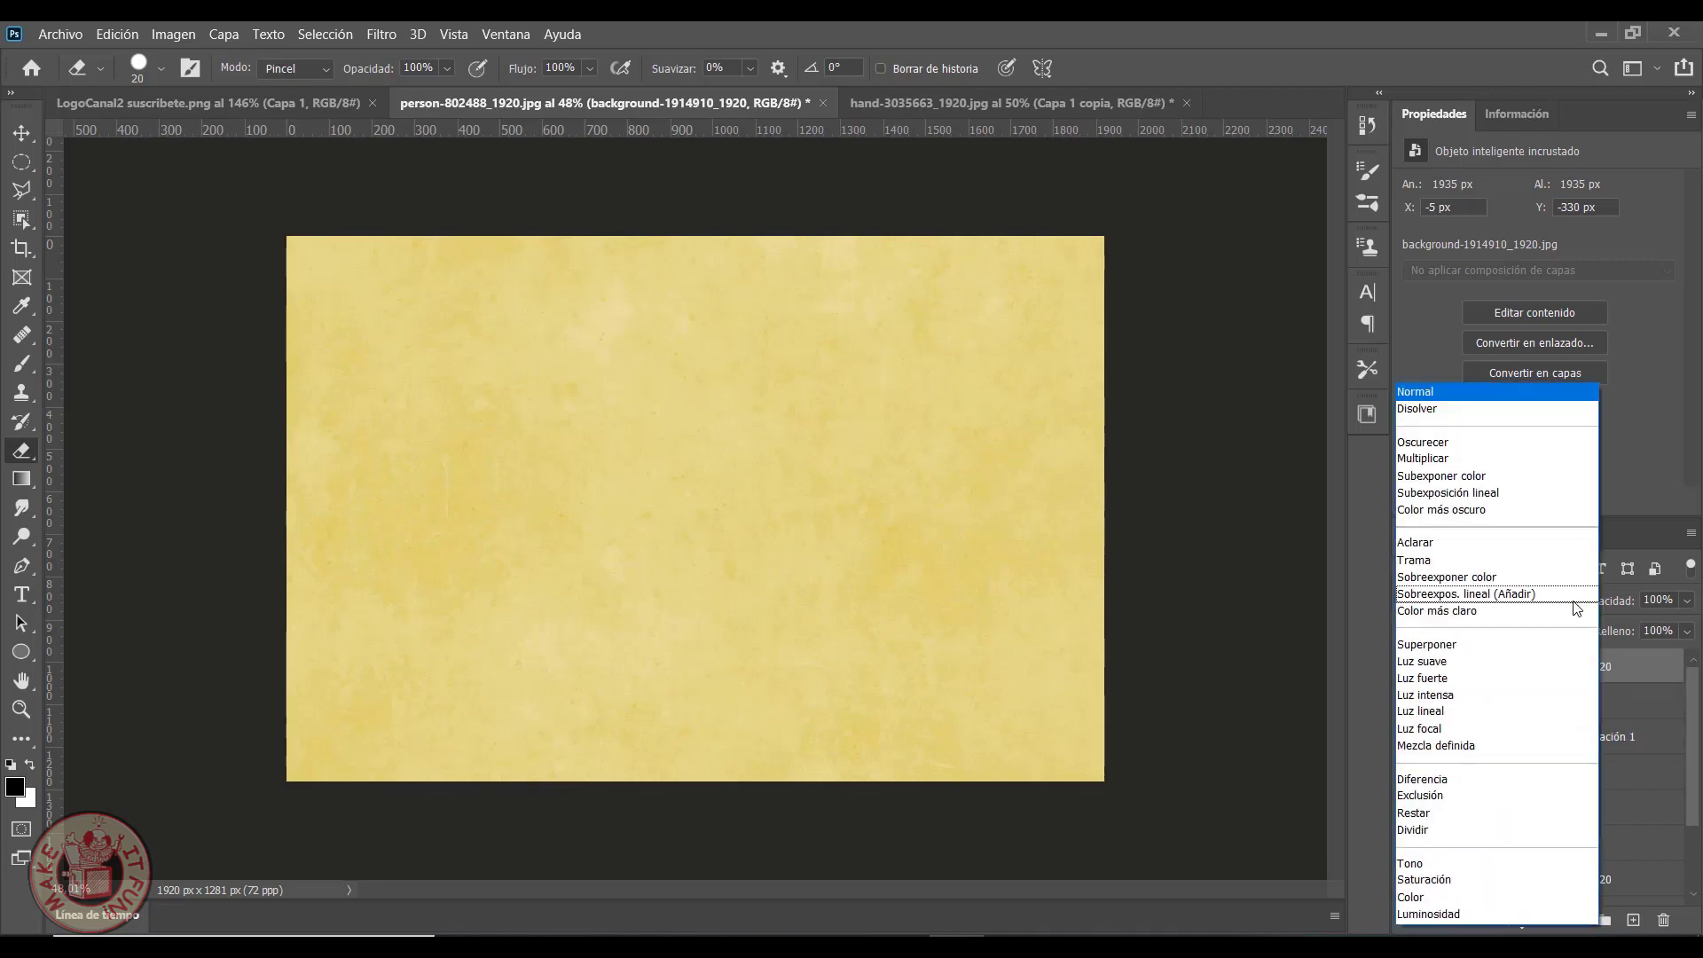
click(1456, 464)
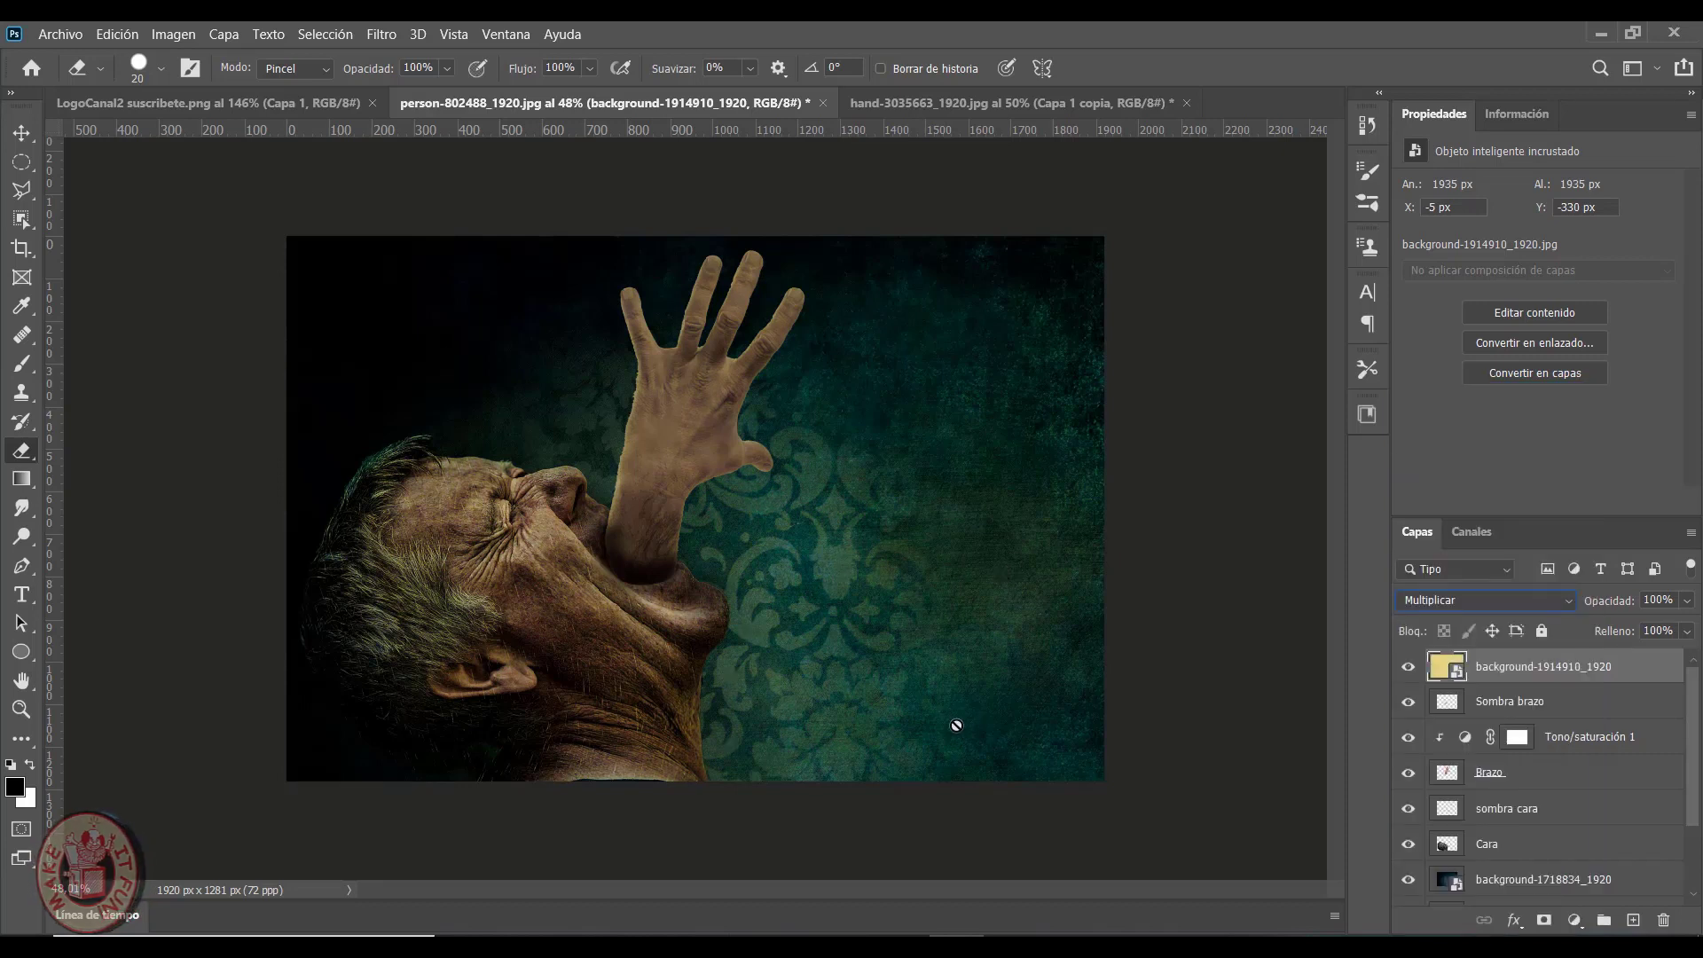
key(r)
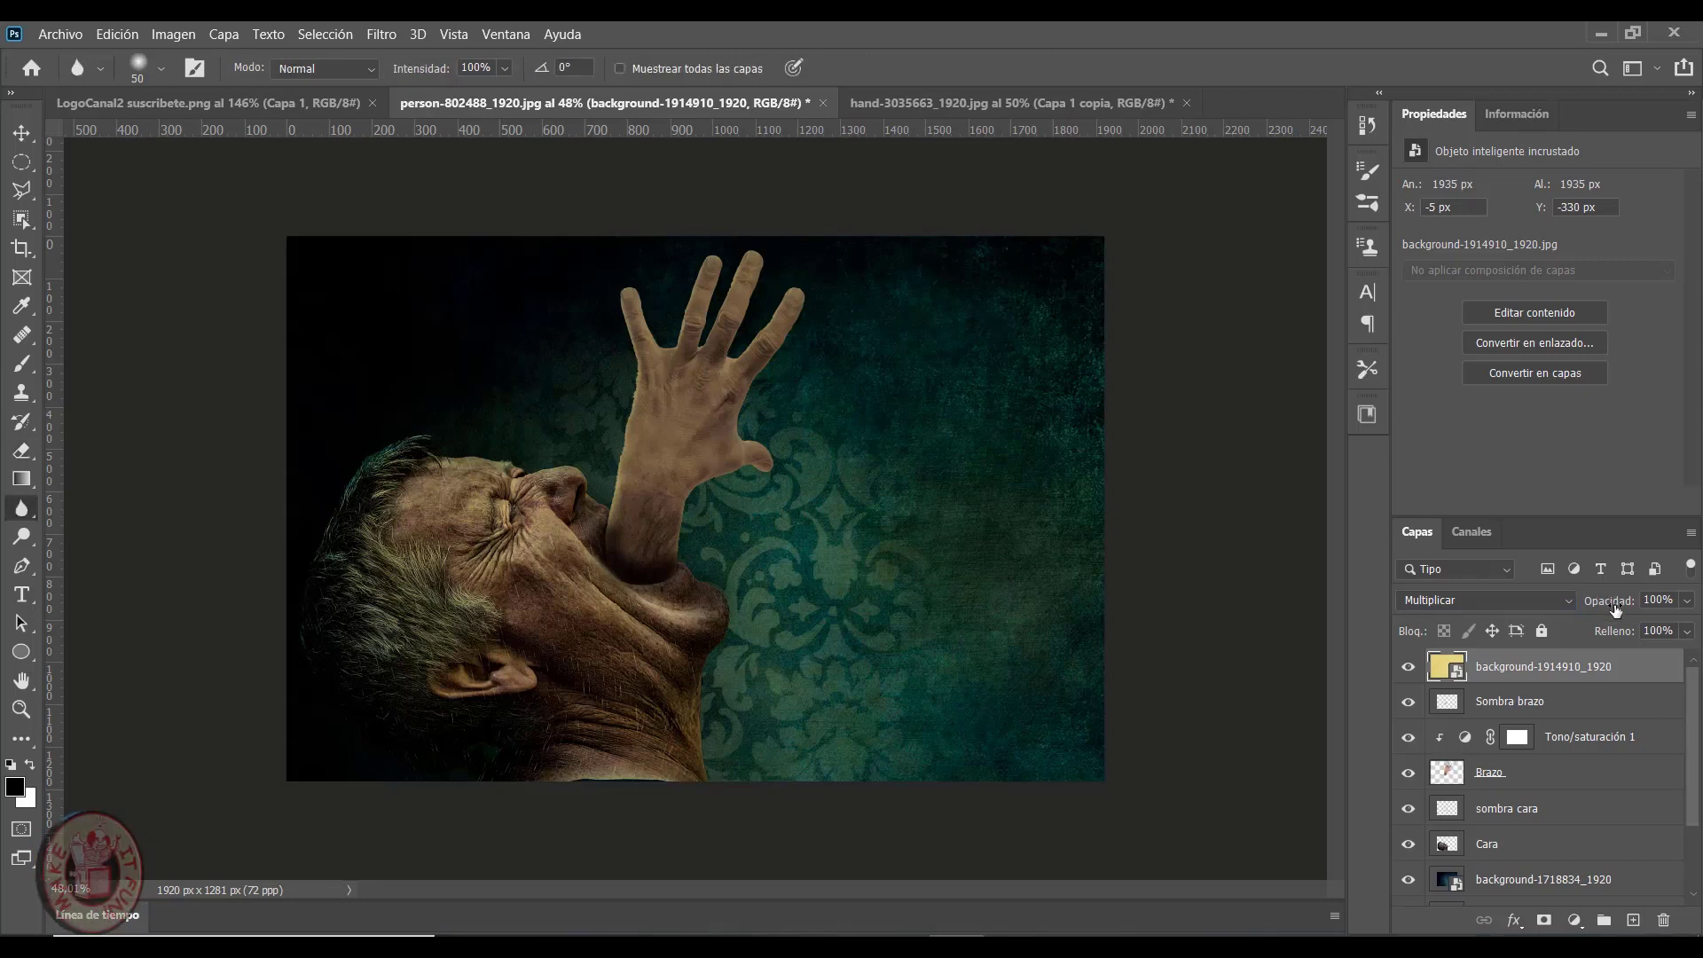
mouse_move(1616, 607)
mouse_down()
mouse_move(1561, 608)
mouse_move(1594, 610)
mouse_up()
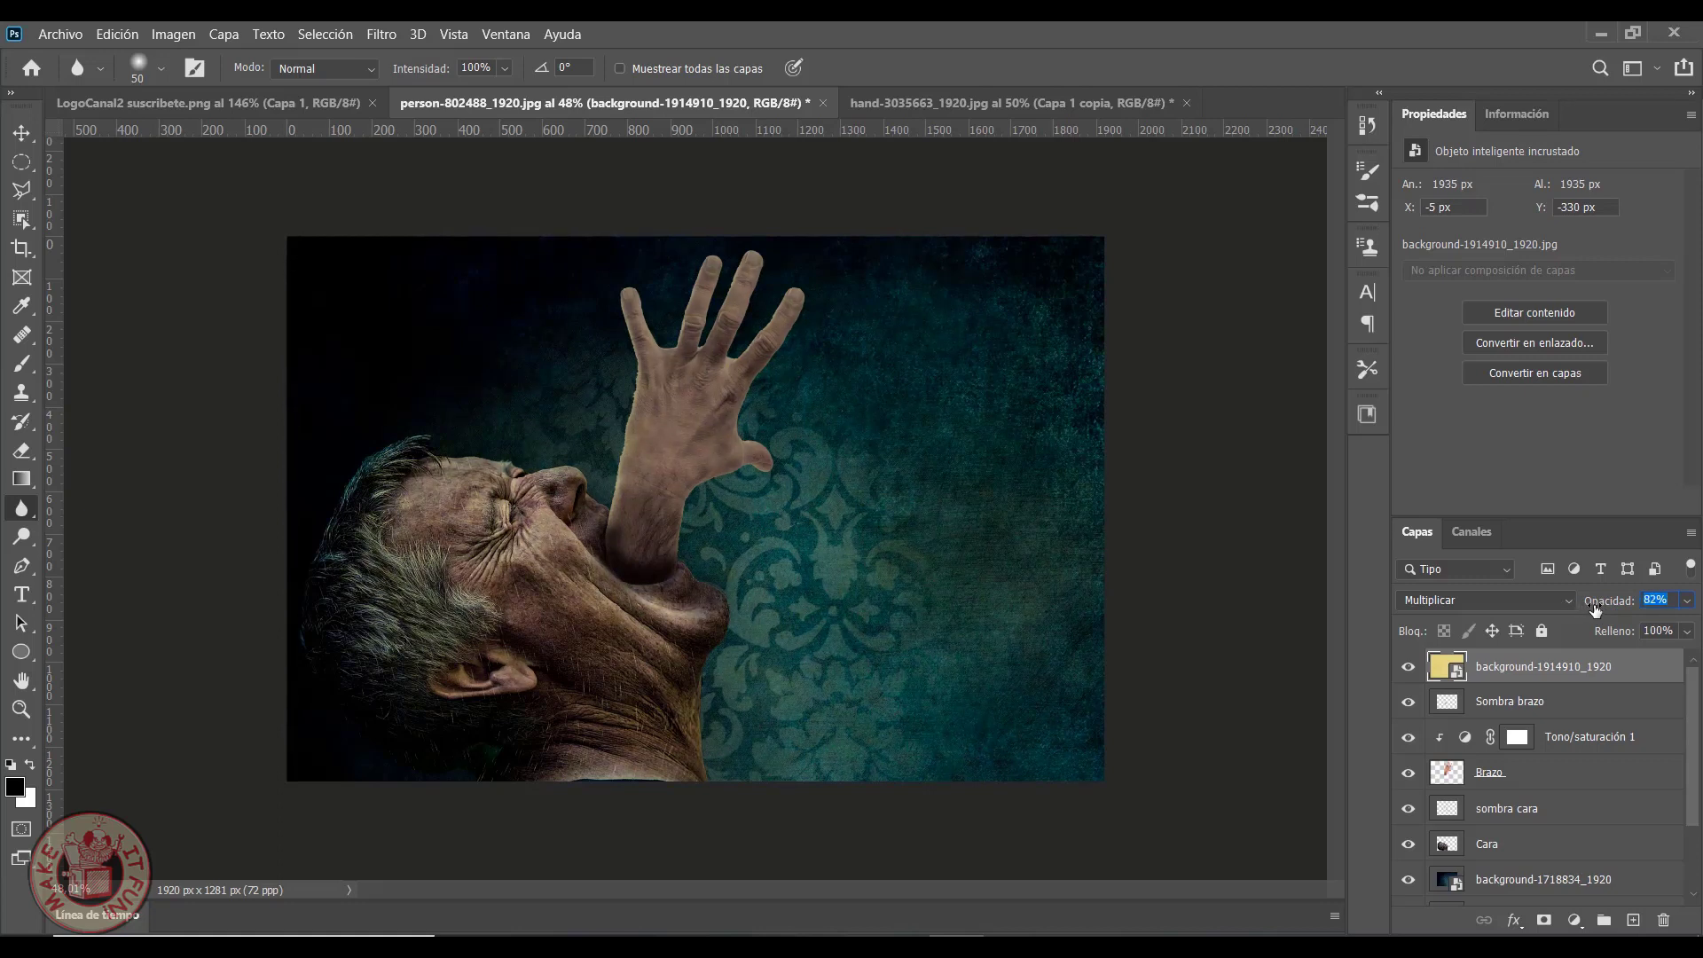
key(Return)
click(1497, 777)
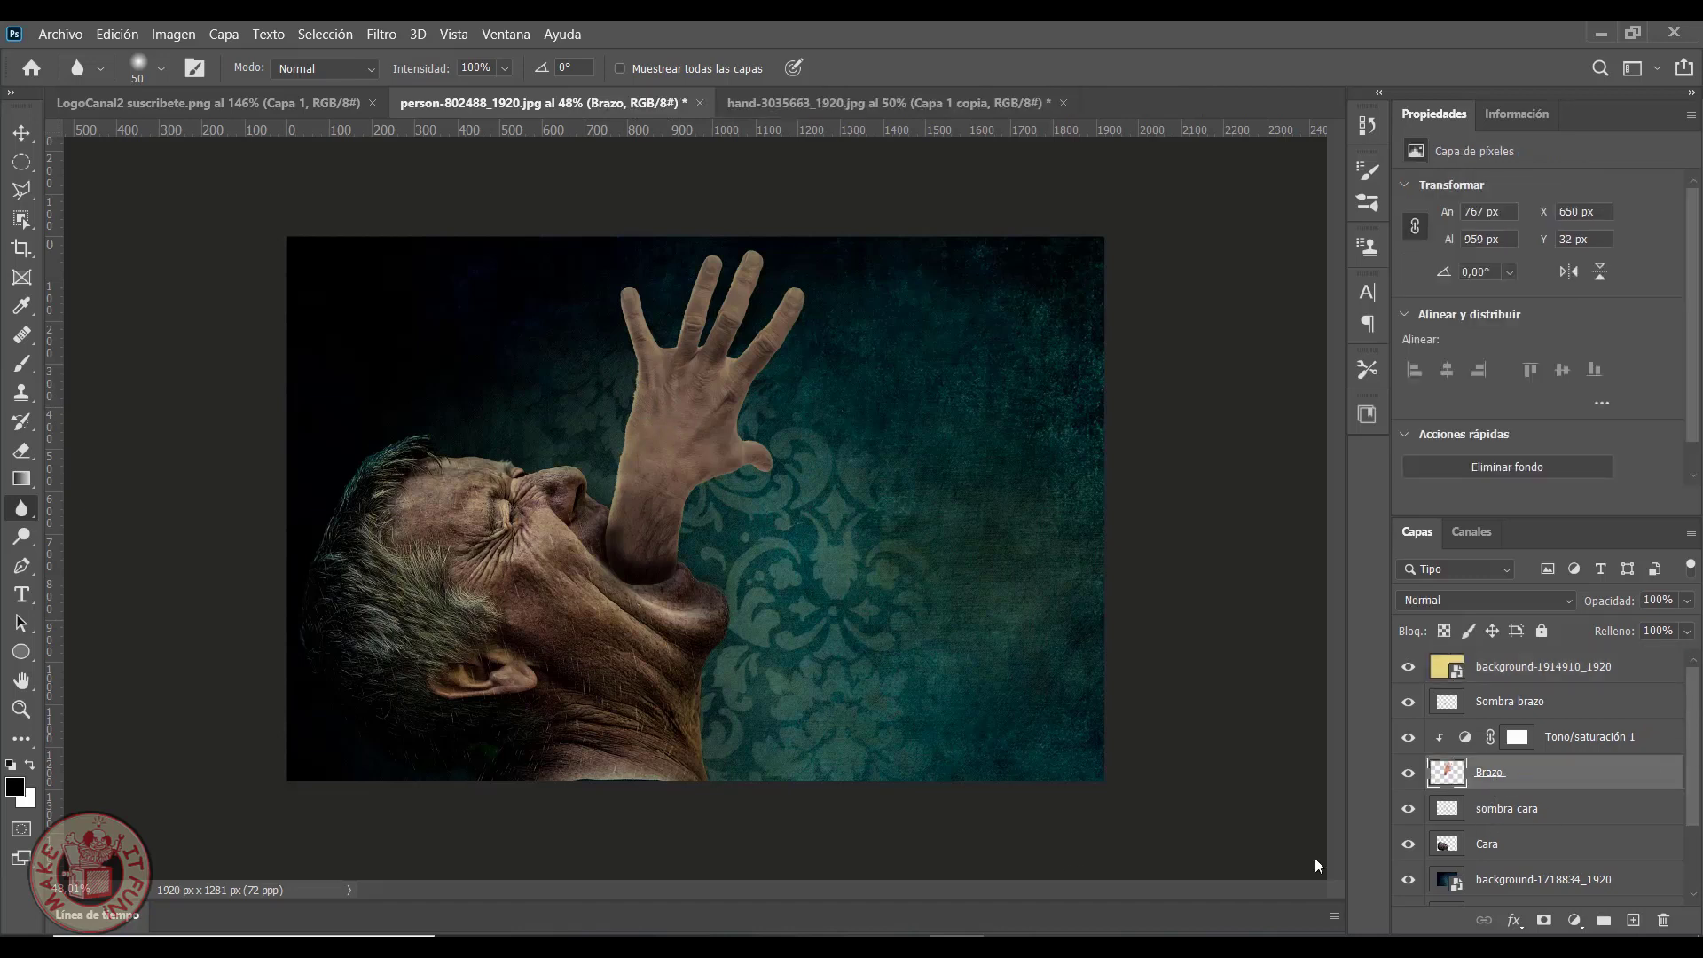
Blur the hand's left edge and the edges between the fingers on Brazo
right_click(22, 508)
click(170, 510)
mouse_move(643, 370)
mouse_down()
mouse_move(624, 452)
mouse_move(640, 413)
mouse_up()
mouse_move(745, 261)
mouse_down()
mouse_move(643, 386)
mouse_move(627, 450)
mouse_move(636, 365)
mouse_move(613, 536)
mouse_up()
click(1597, 666)
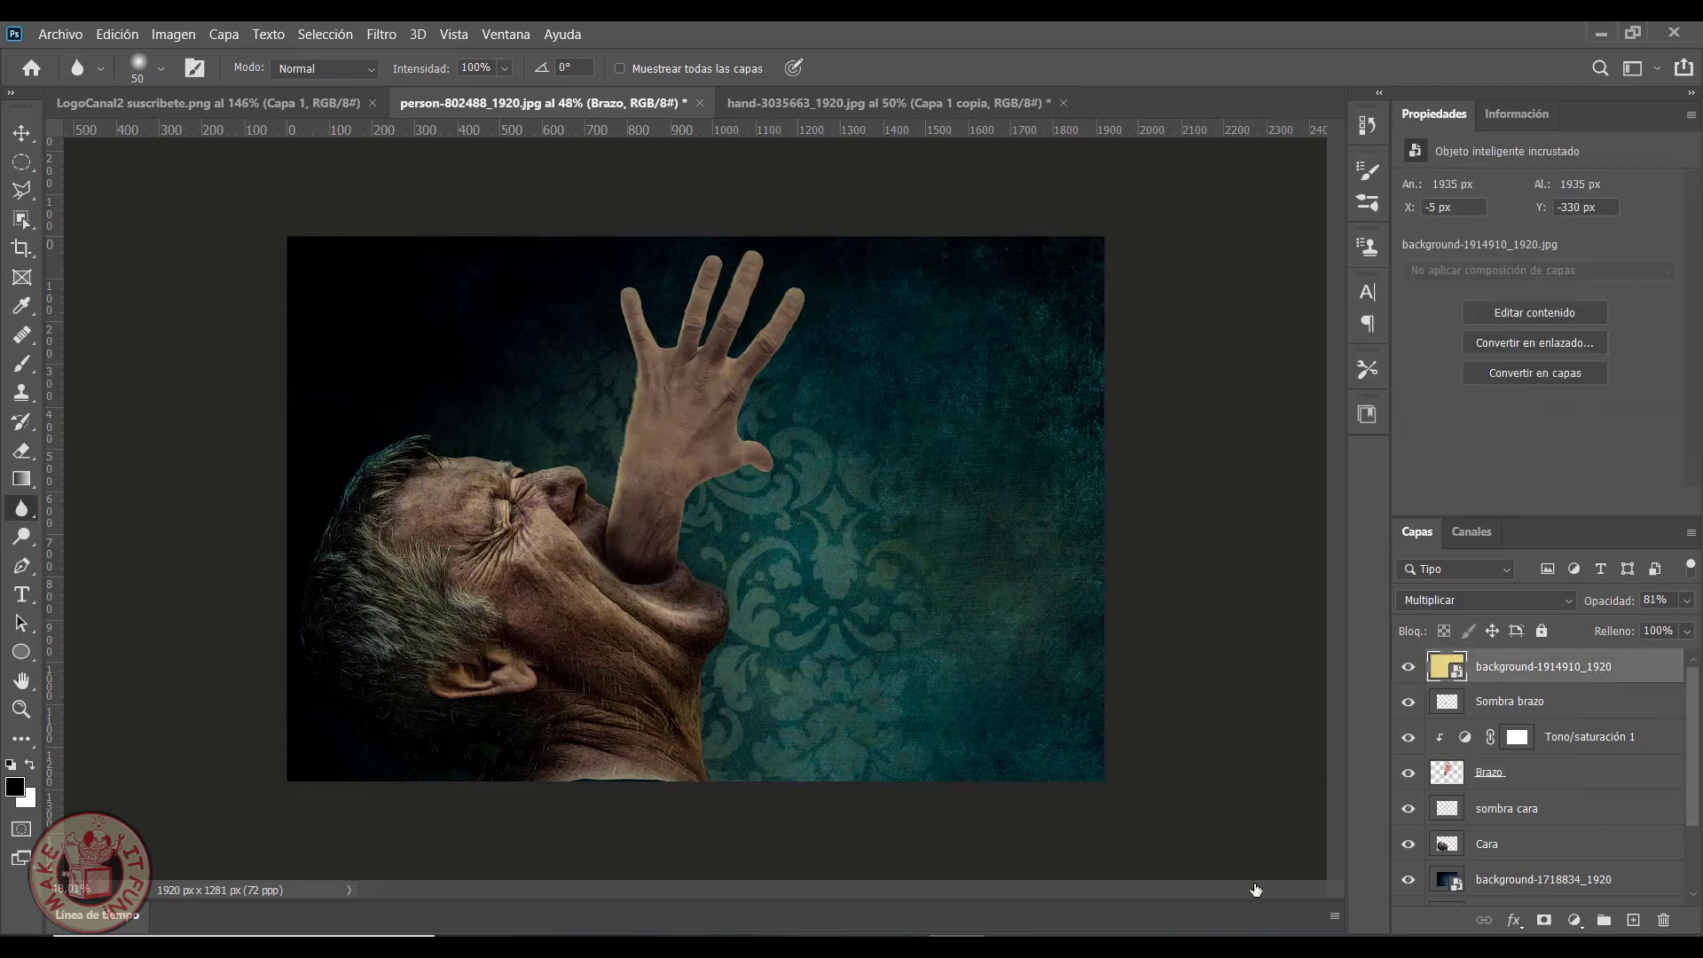
Add a Multiplicar-mode Mapa de degradado layer beneath the yellow texture
click(1572, 921)
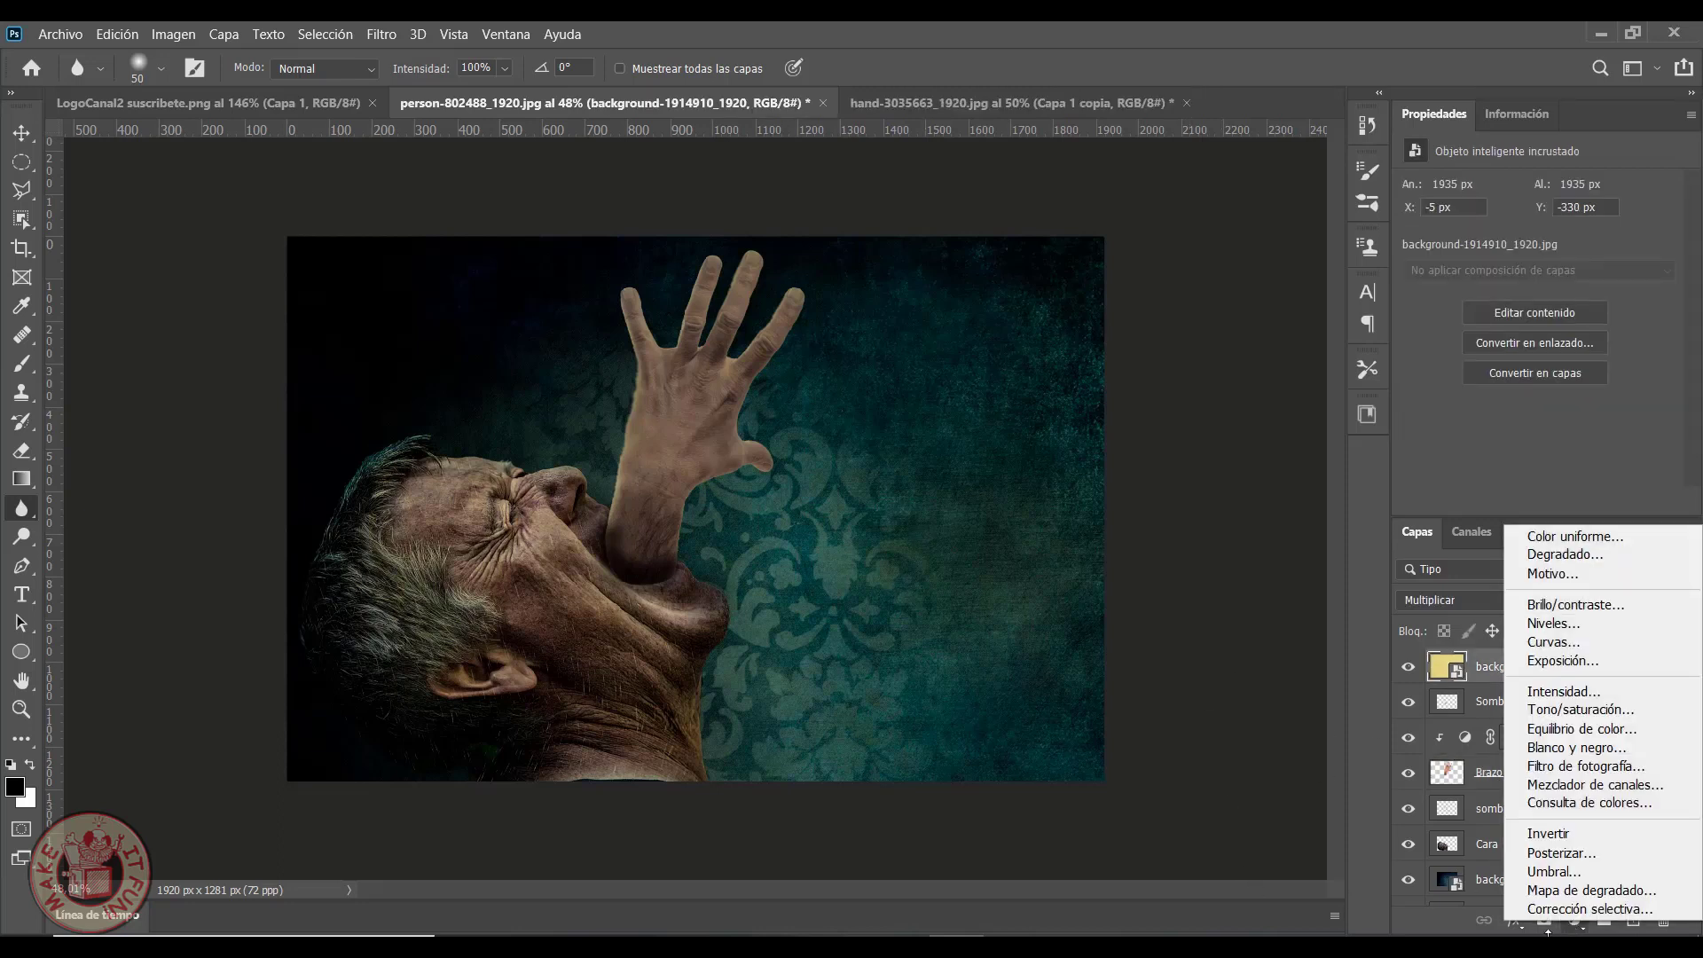
click(1591, 890)
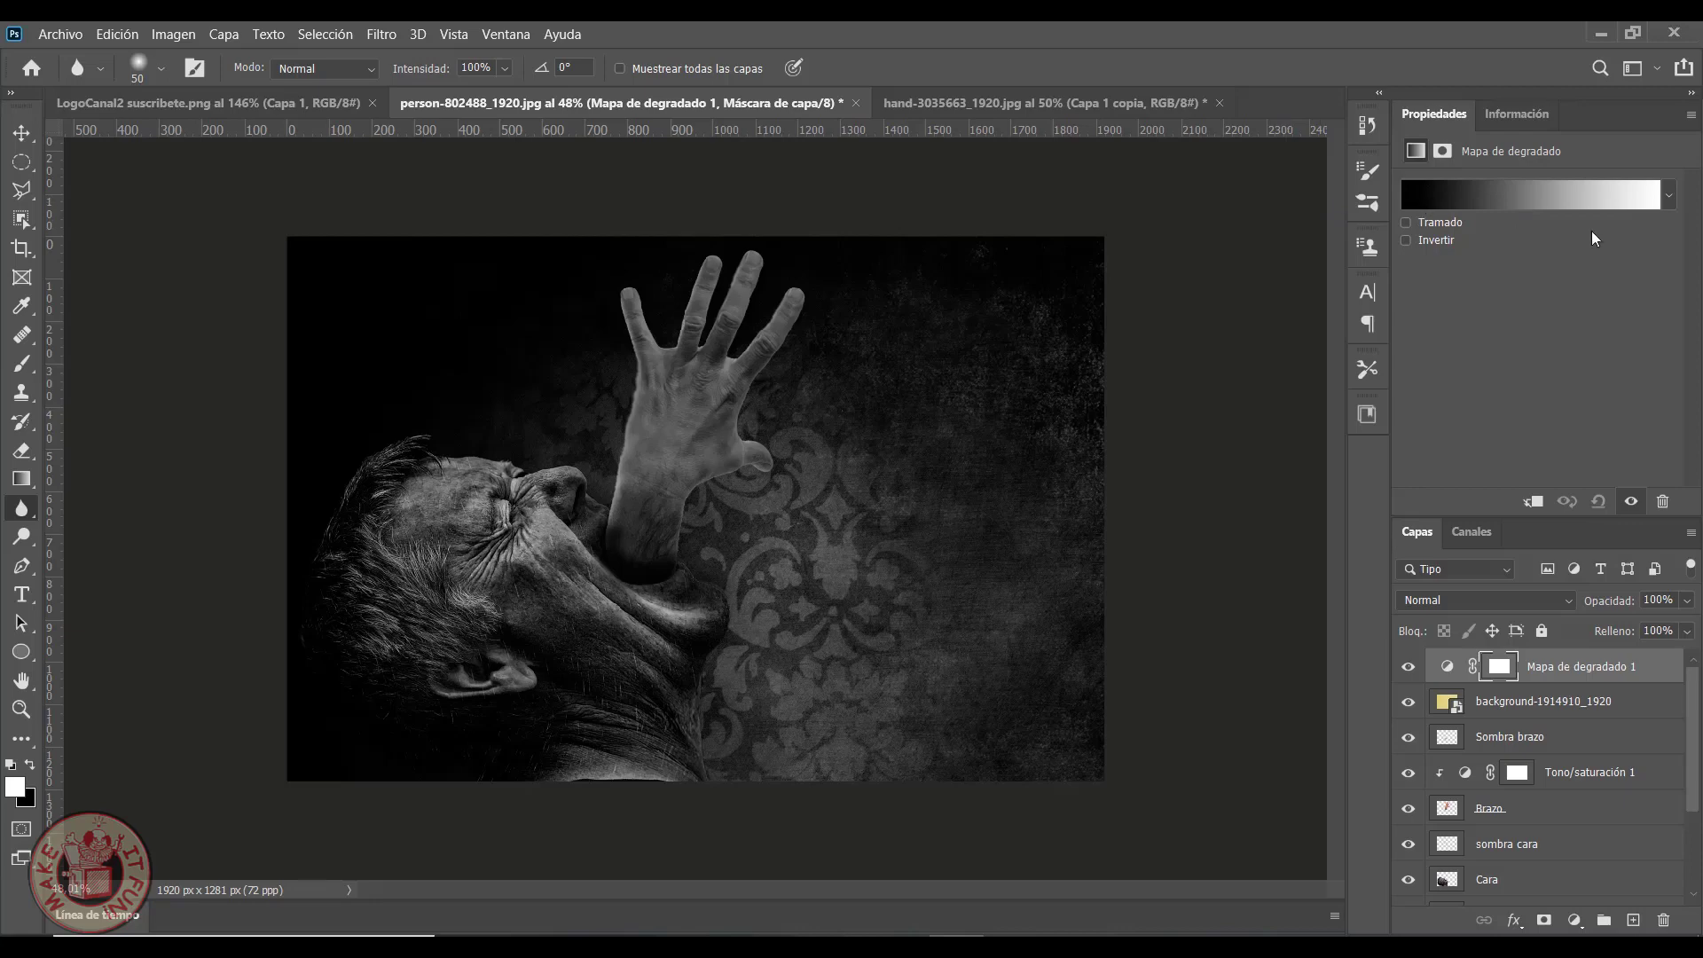
click(1567, 602)
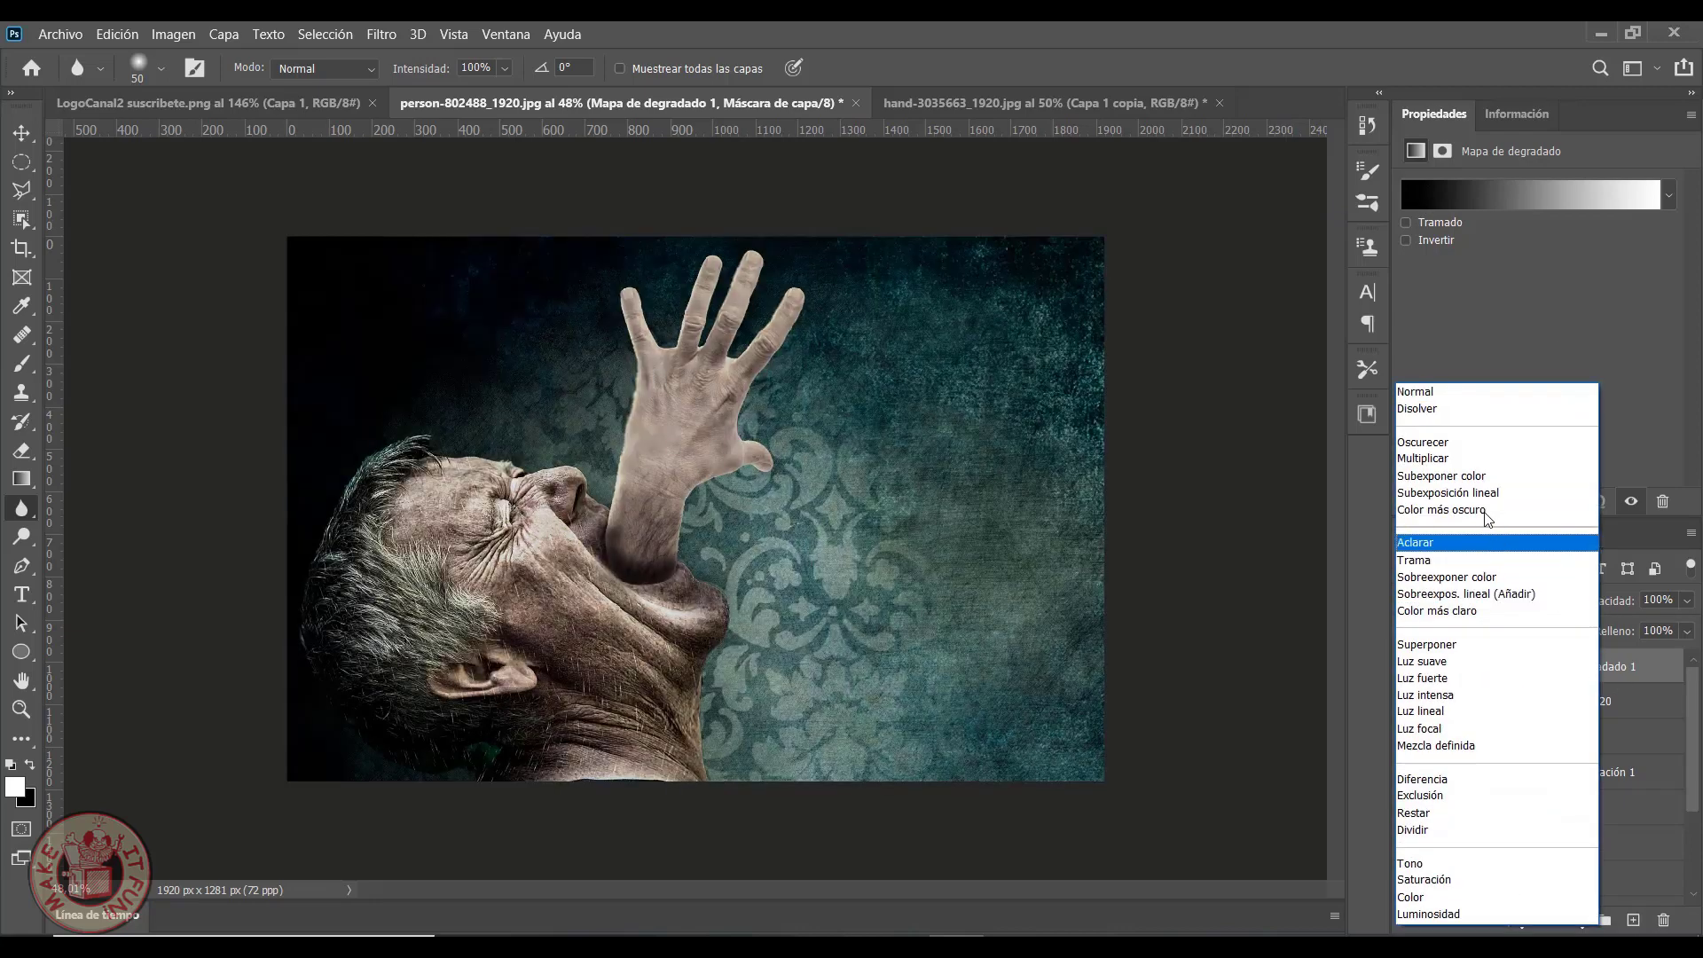
click(1484, 459)
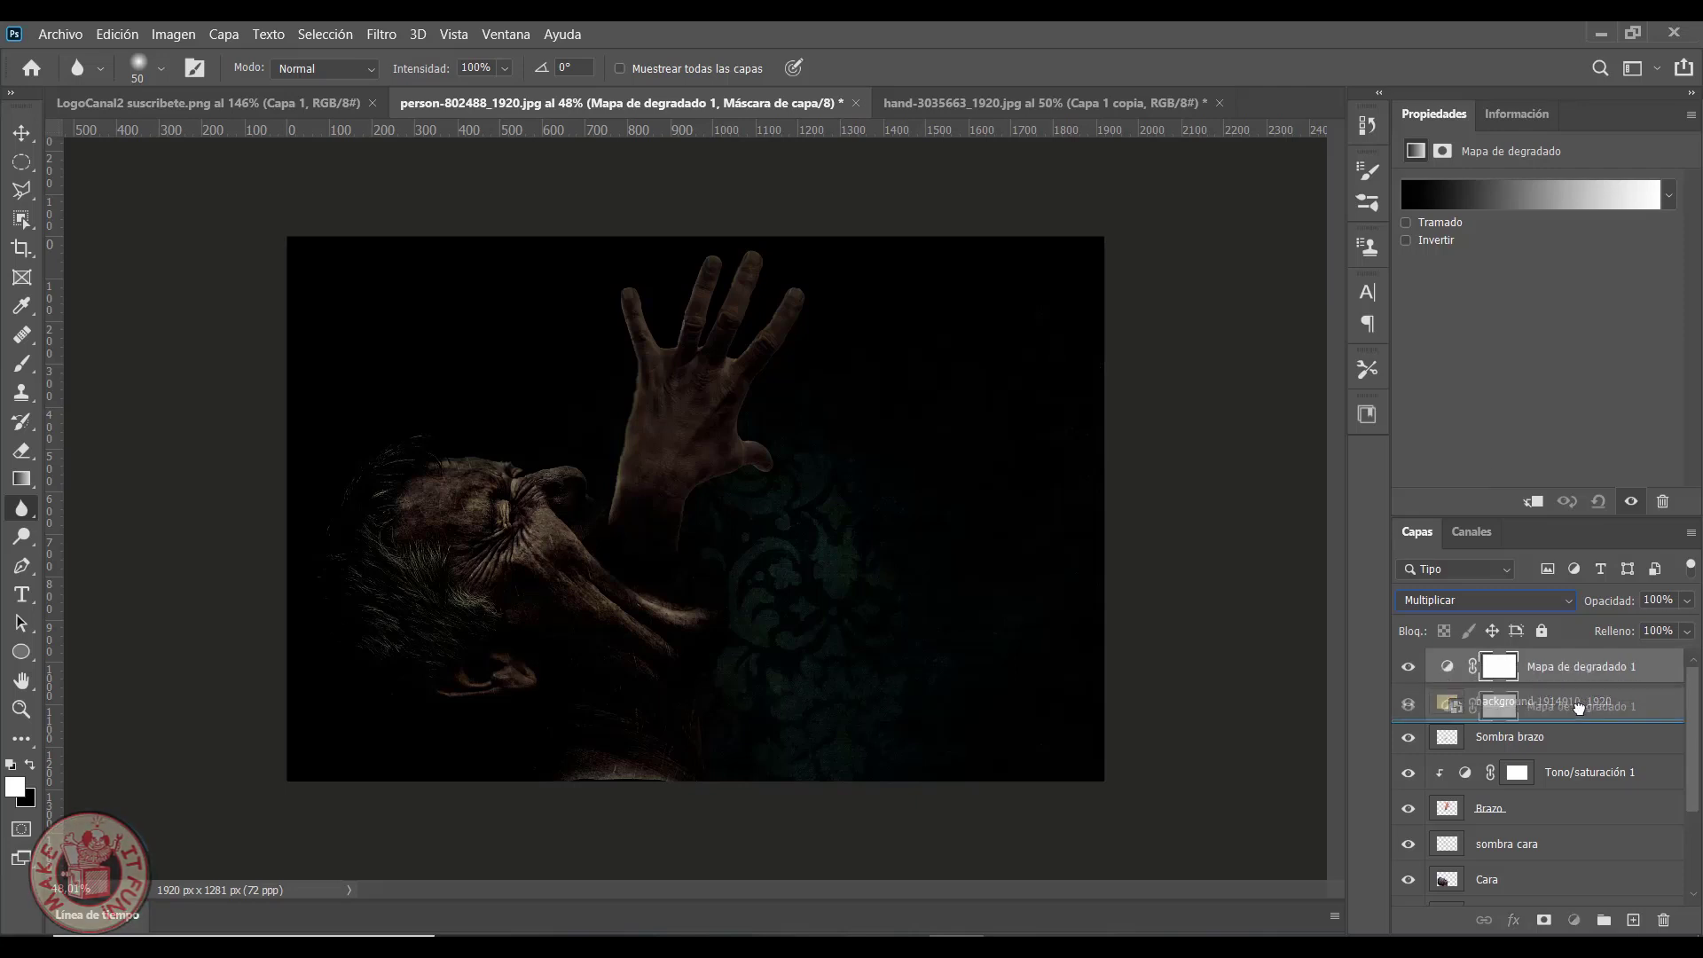
drag(1579, 671, 1577, 720)
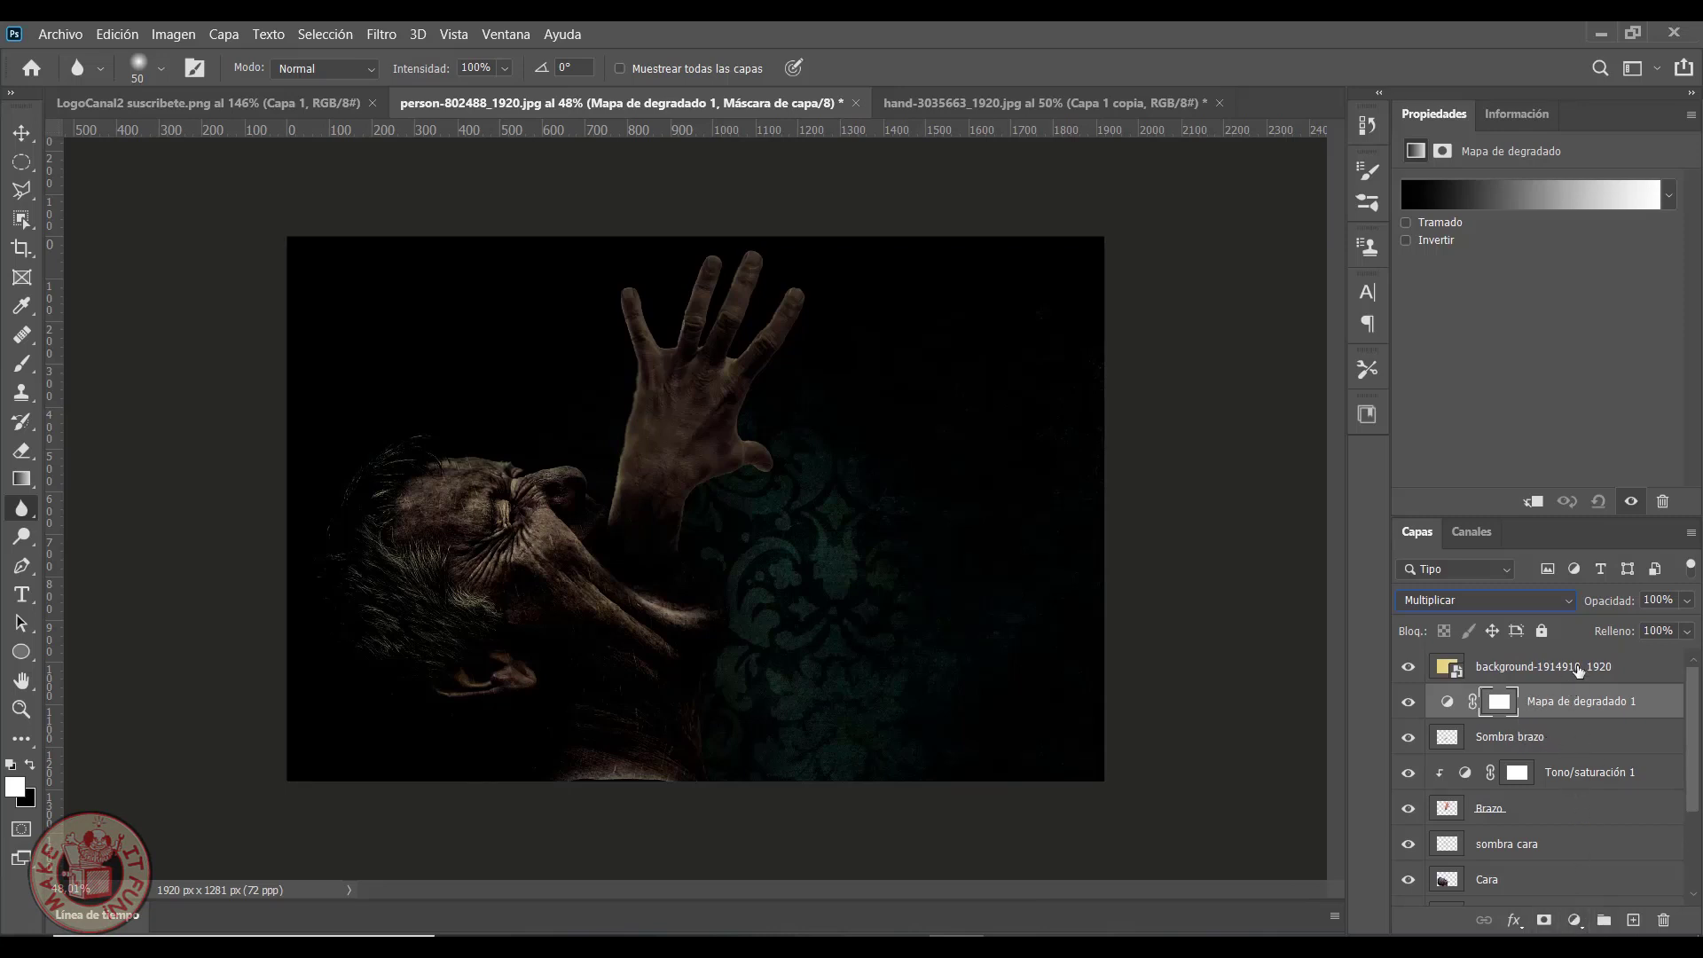
click(1579, 670)
Add a Levels adjustment with input levels 0, 1,45 and 166
key(x)
click(1577, 921)
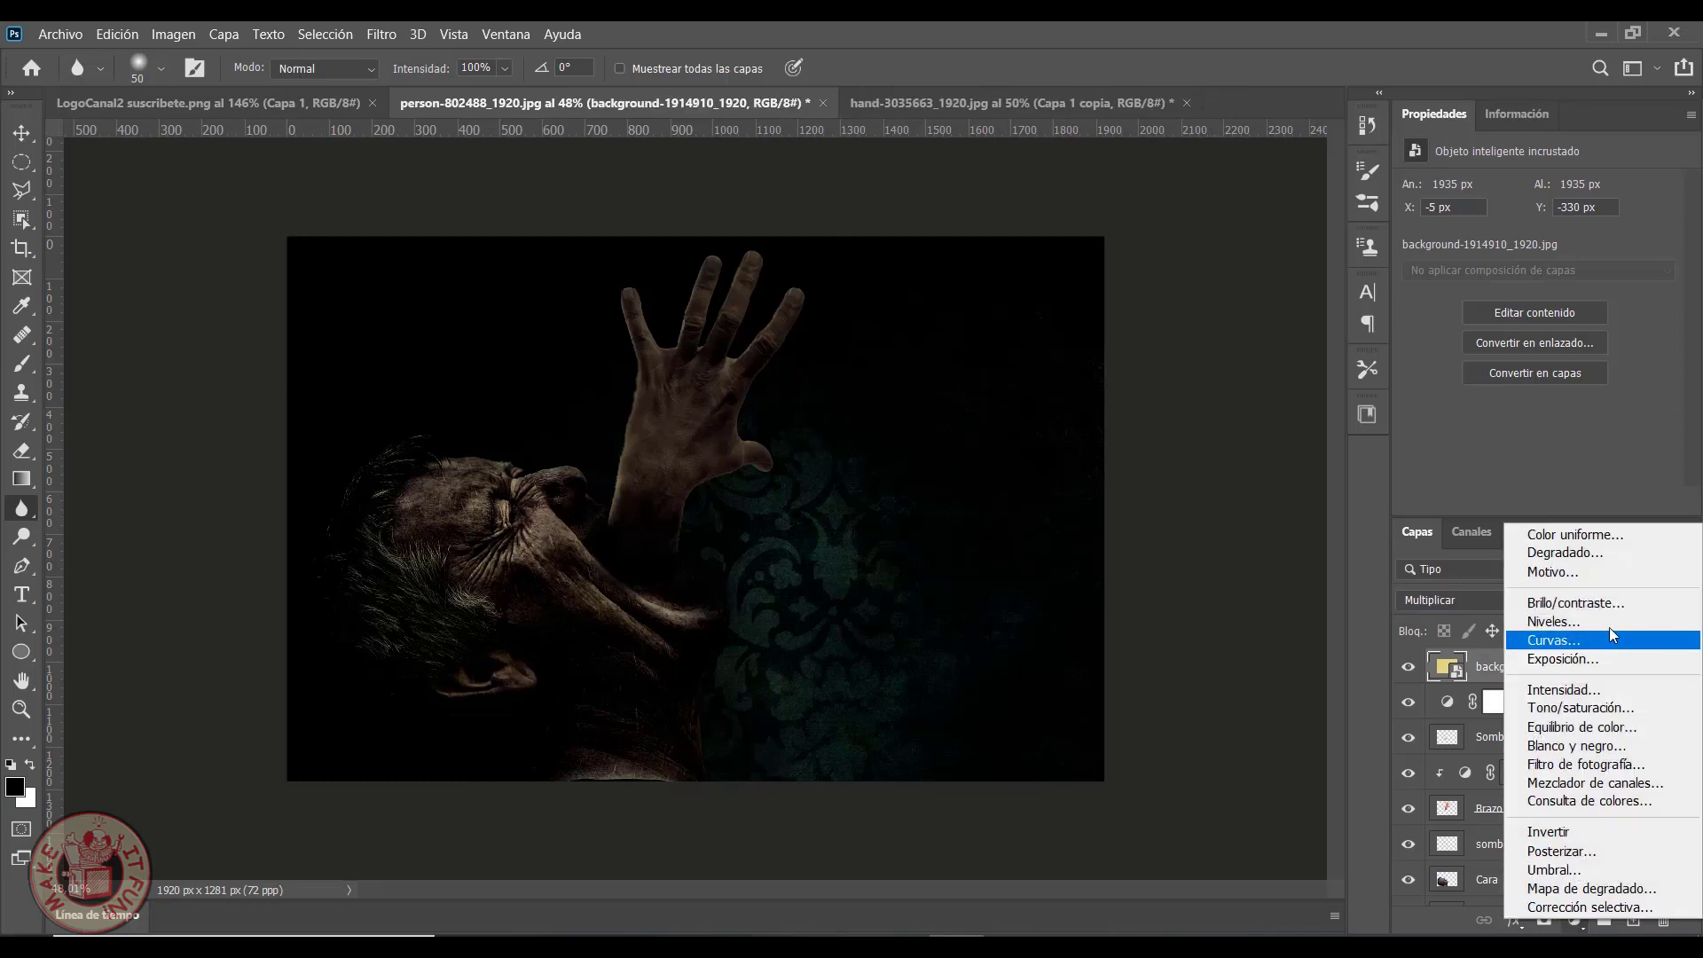
click(1585, 623)
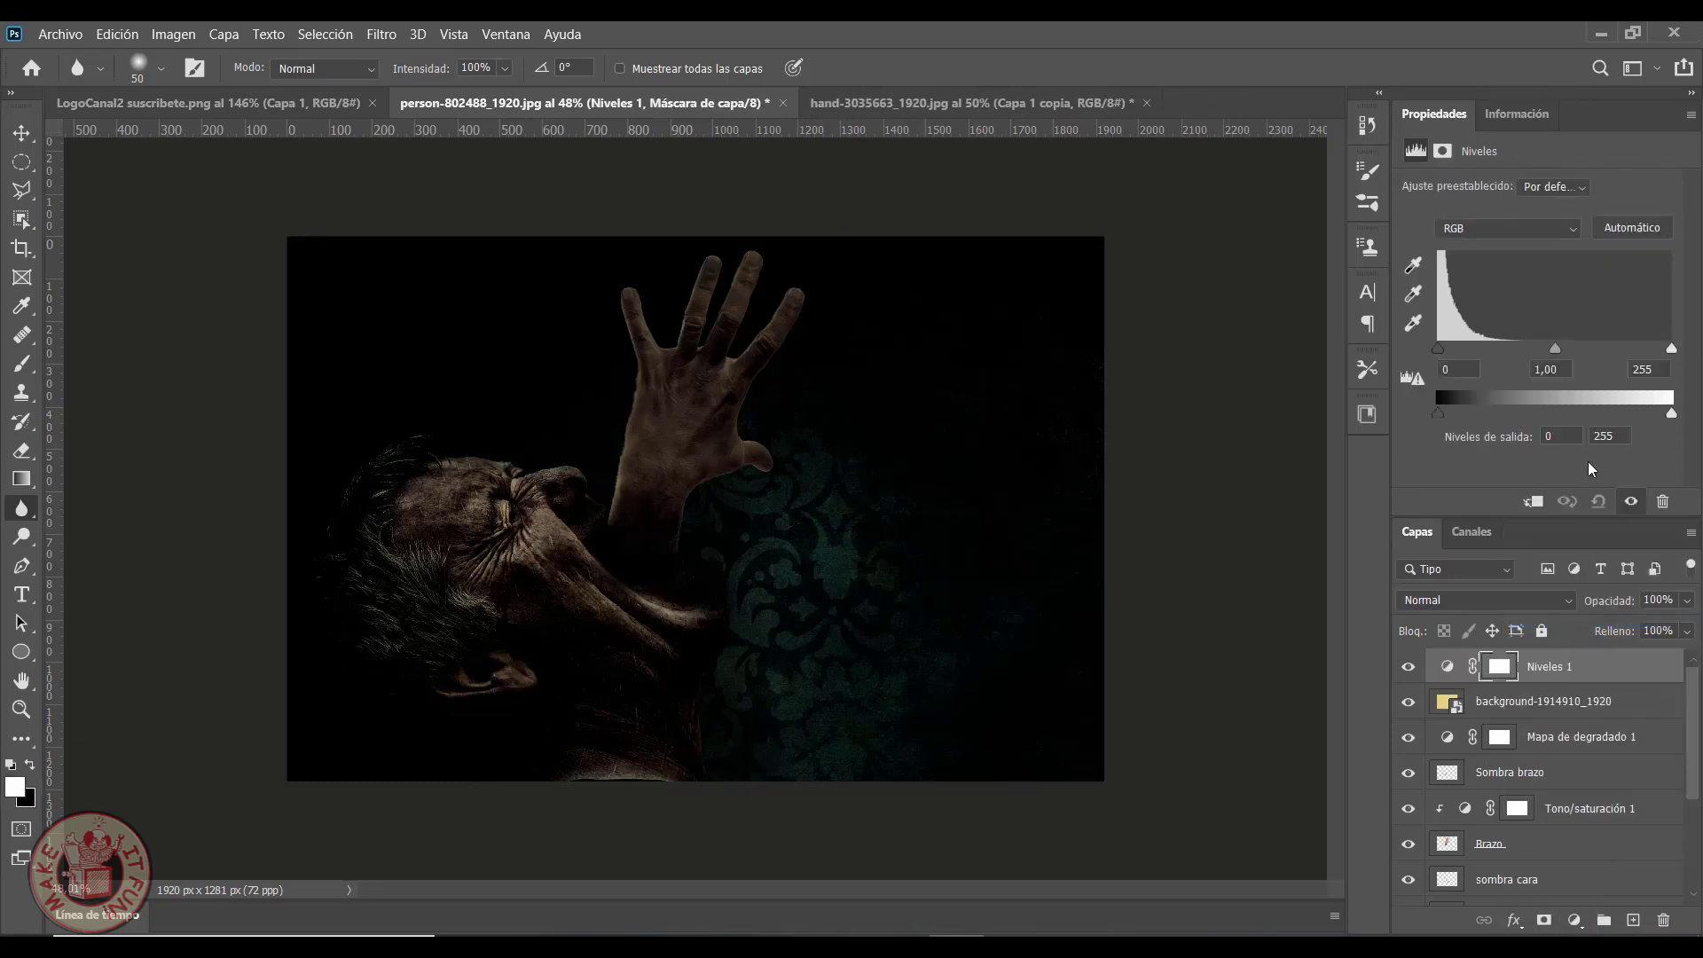
drag(1557, 350, 1545, 353)
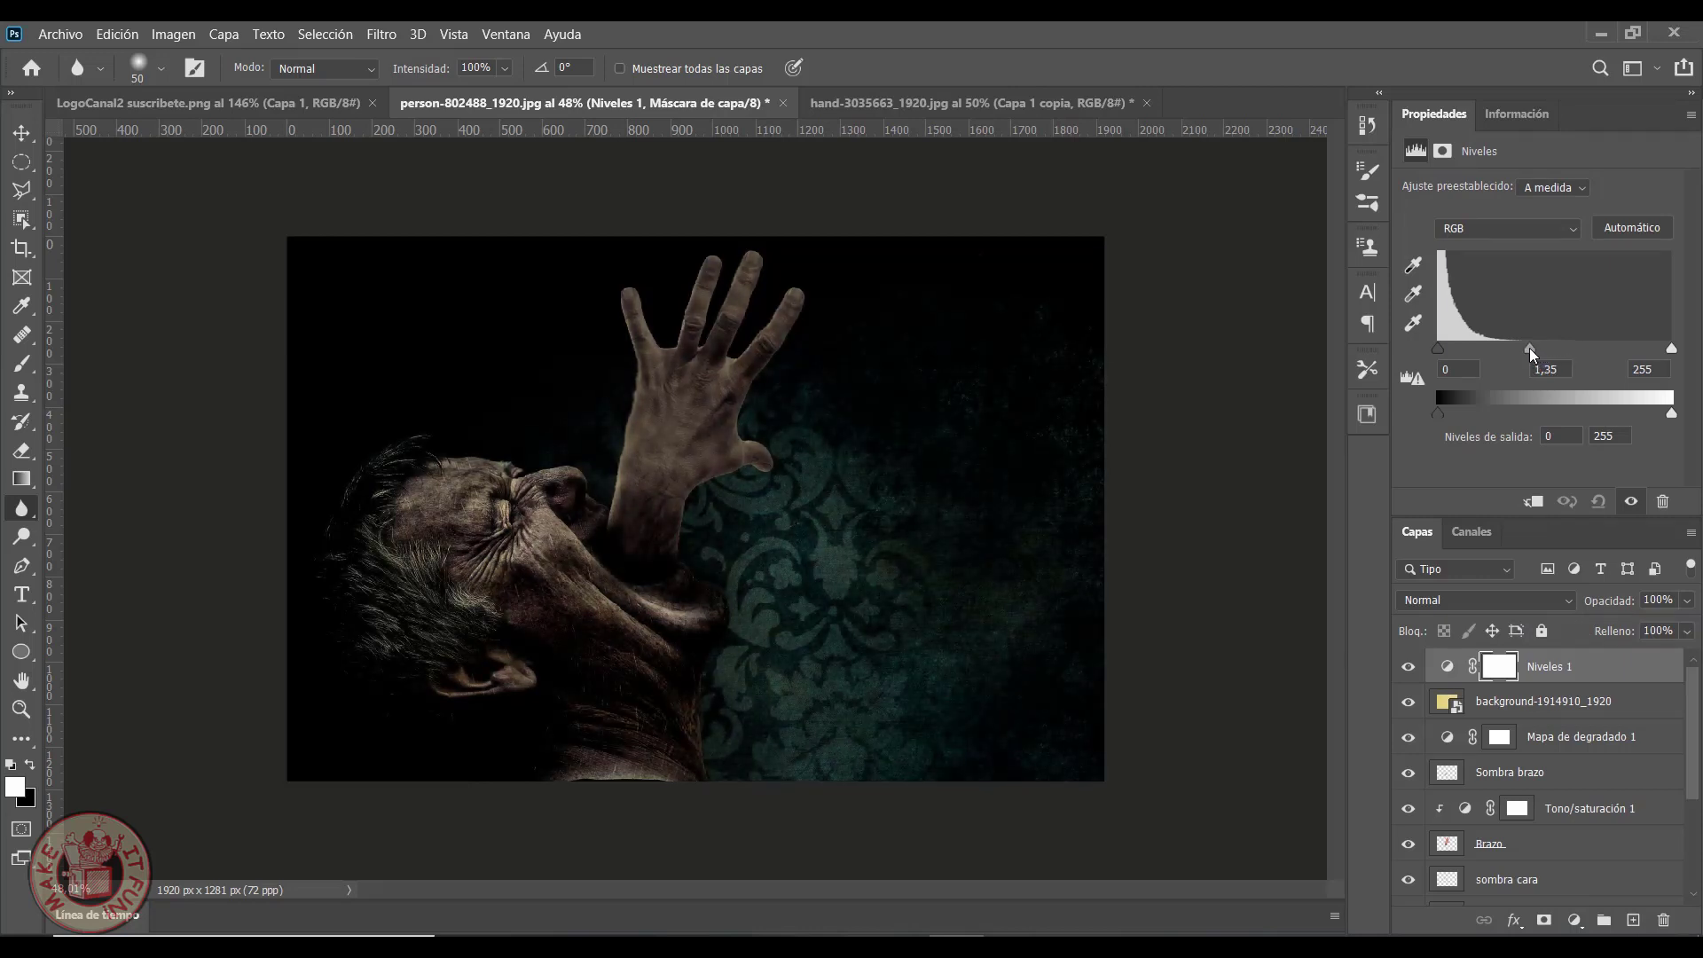
drag(1670, 352, 1597, 364)
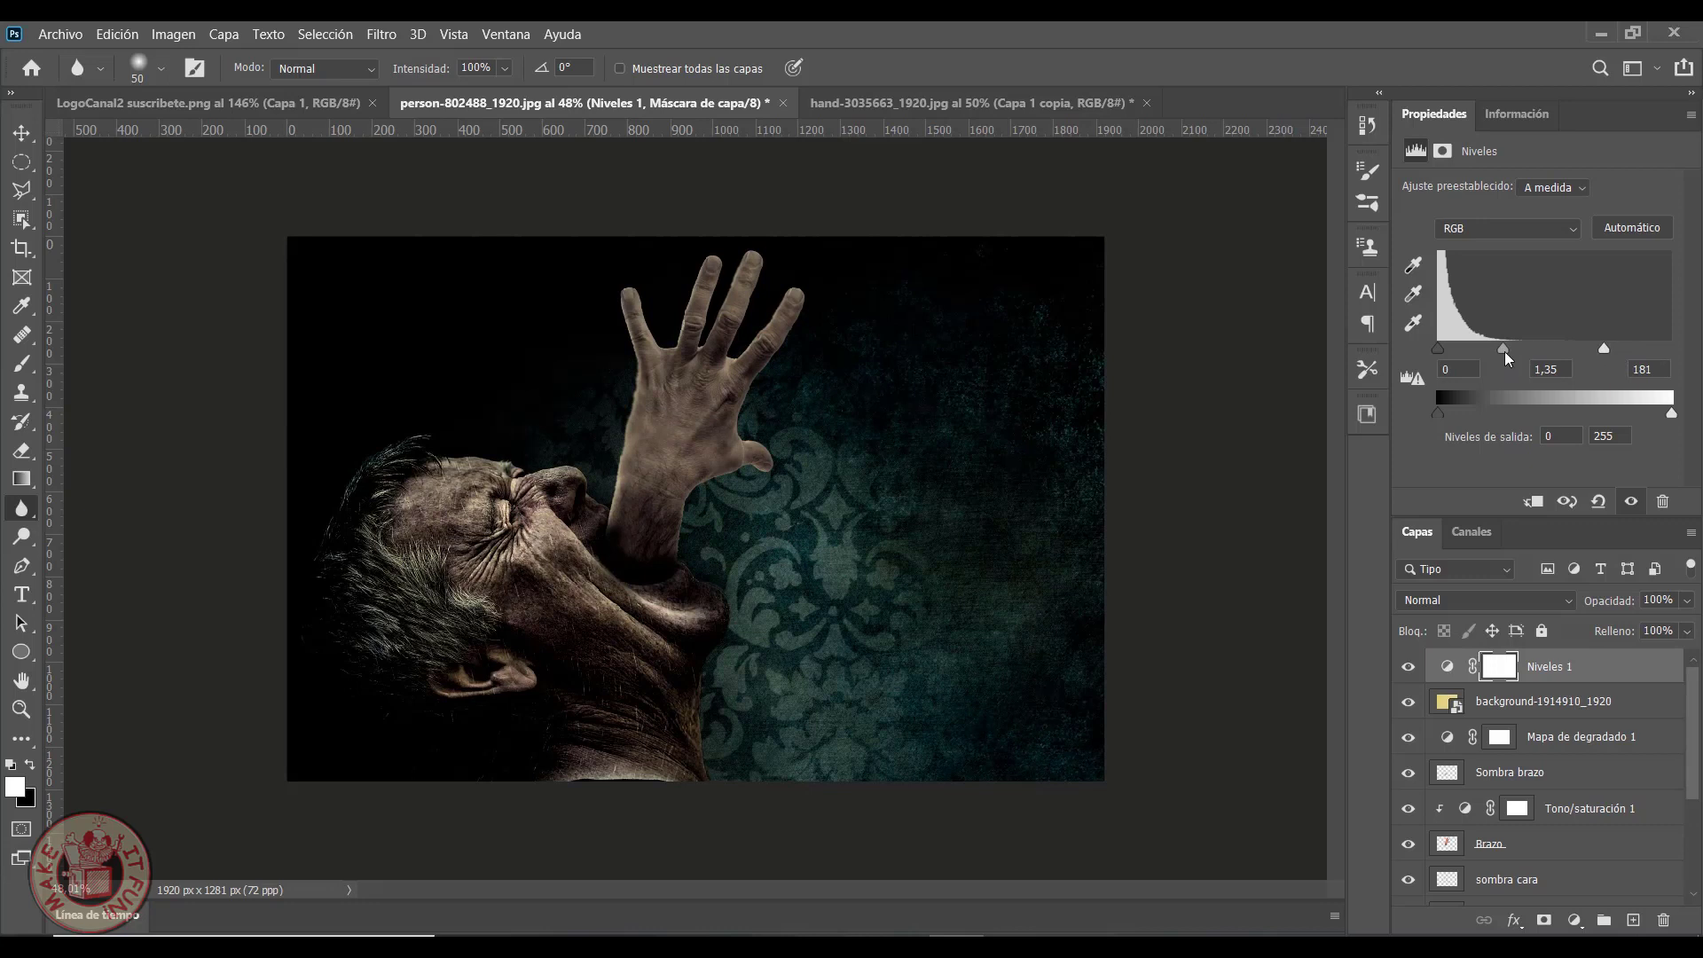
drag(1511, 354, 1514, 351)
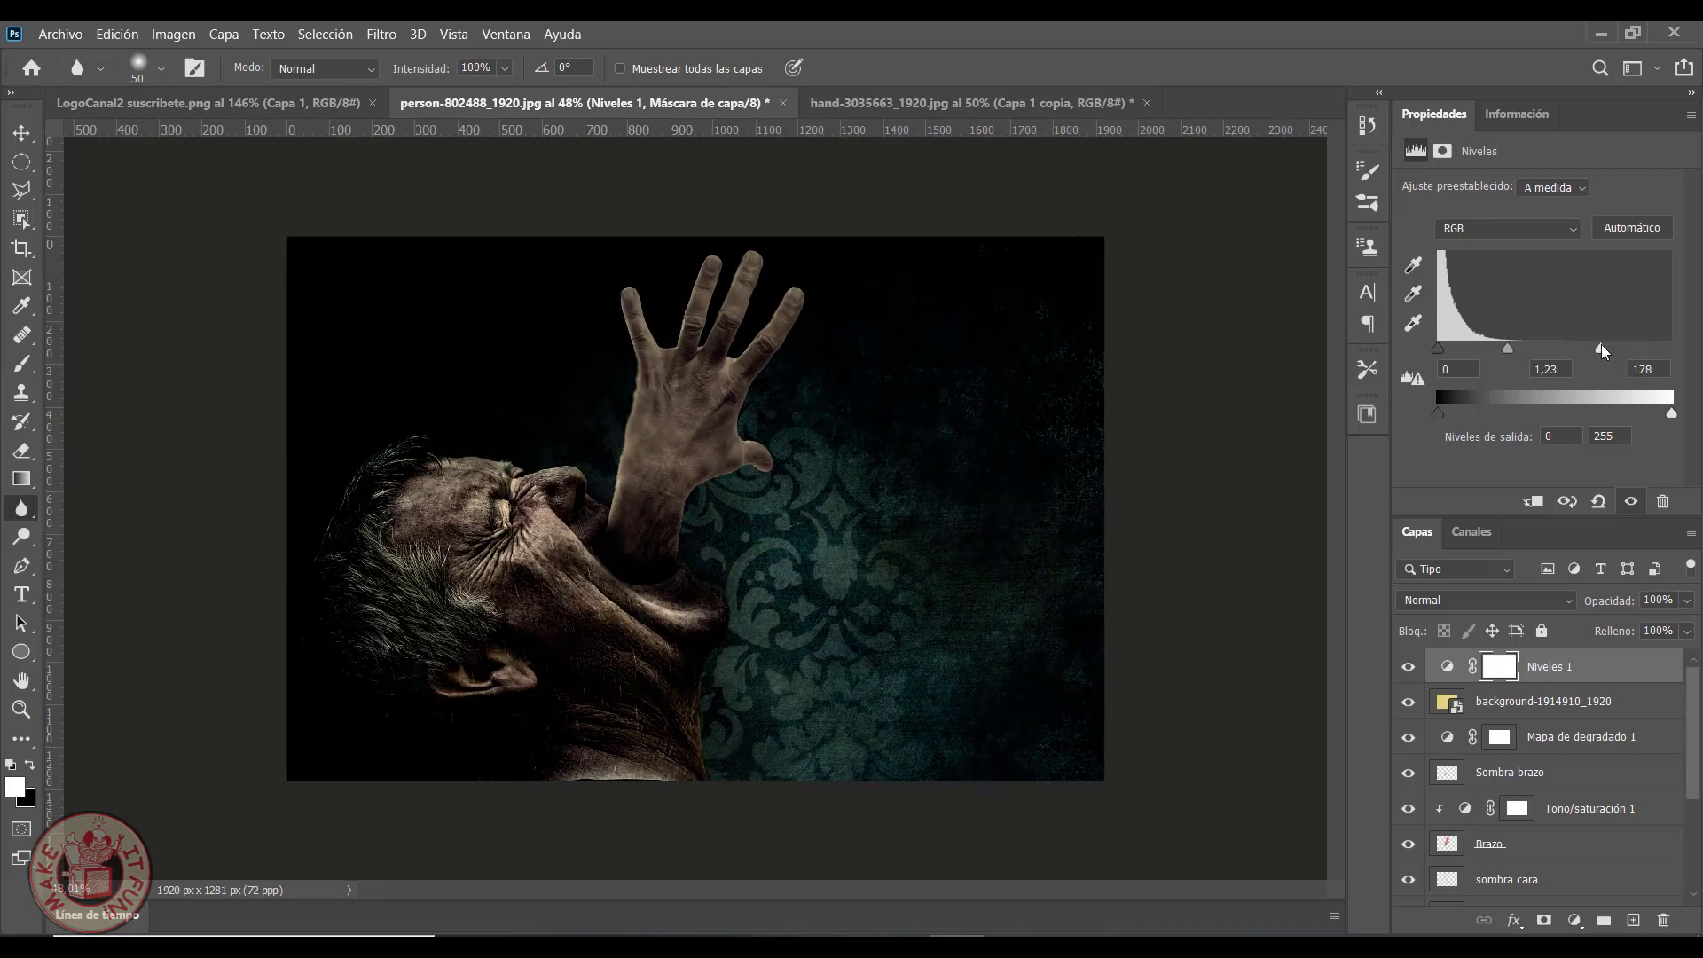
drag(1601, 348, 1579, 344)
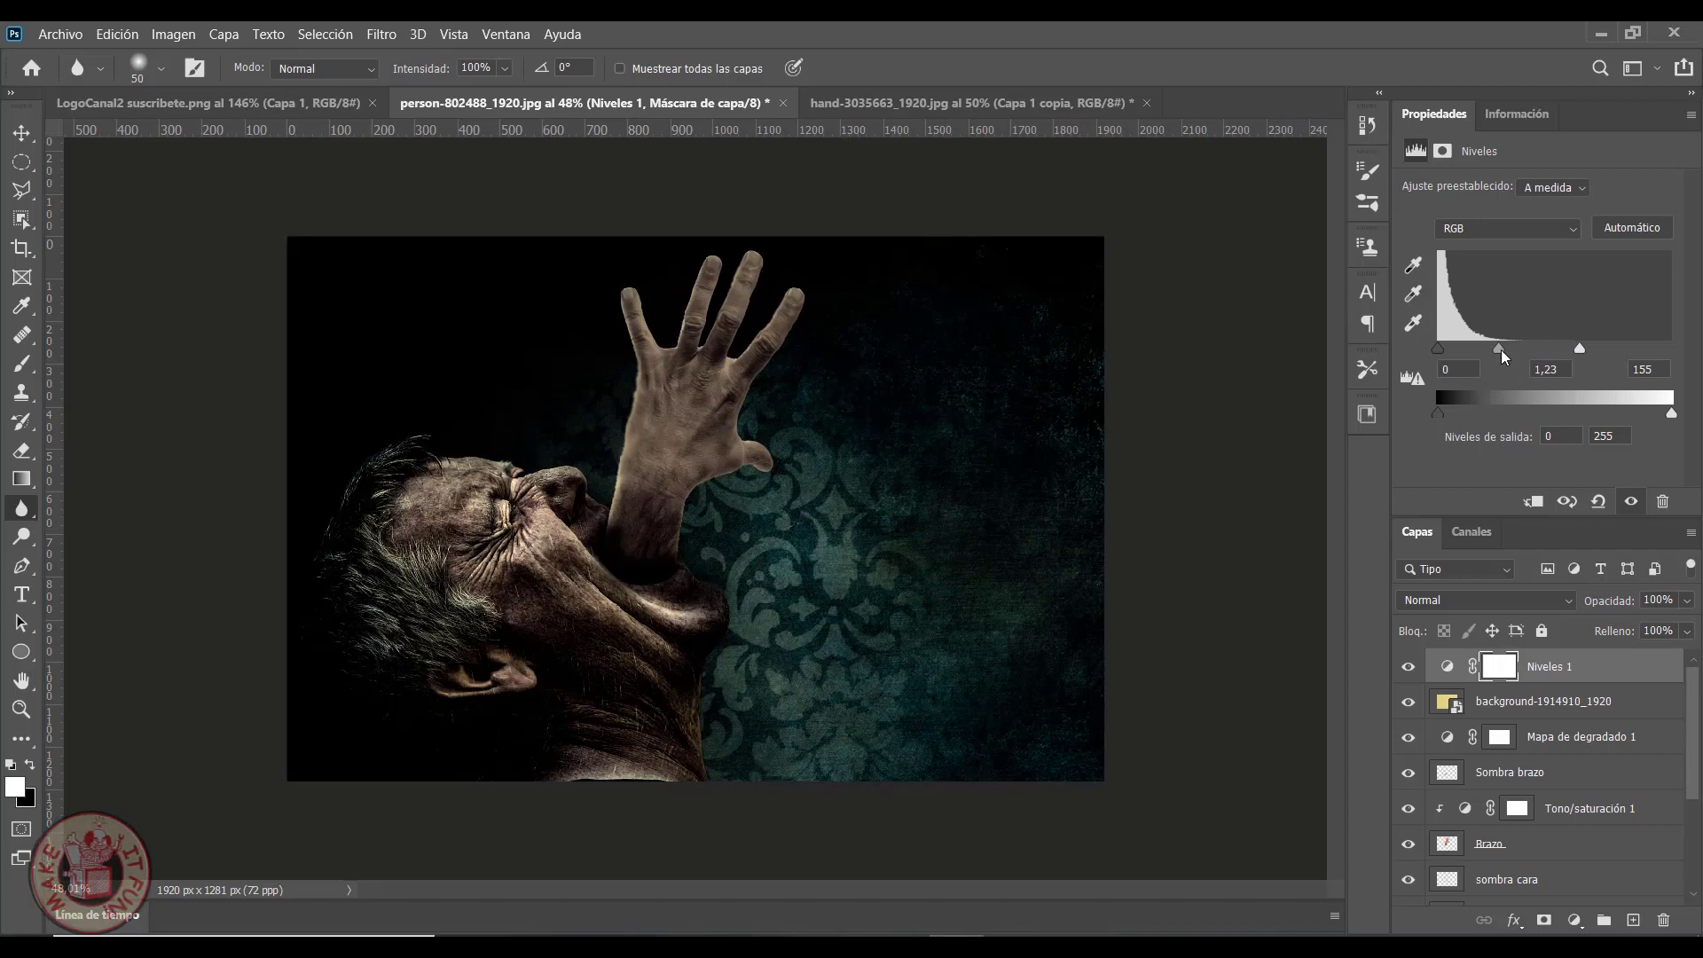
drag(1499, 350, 1492, 352)
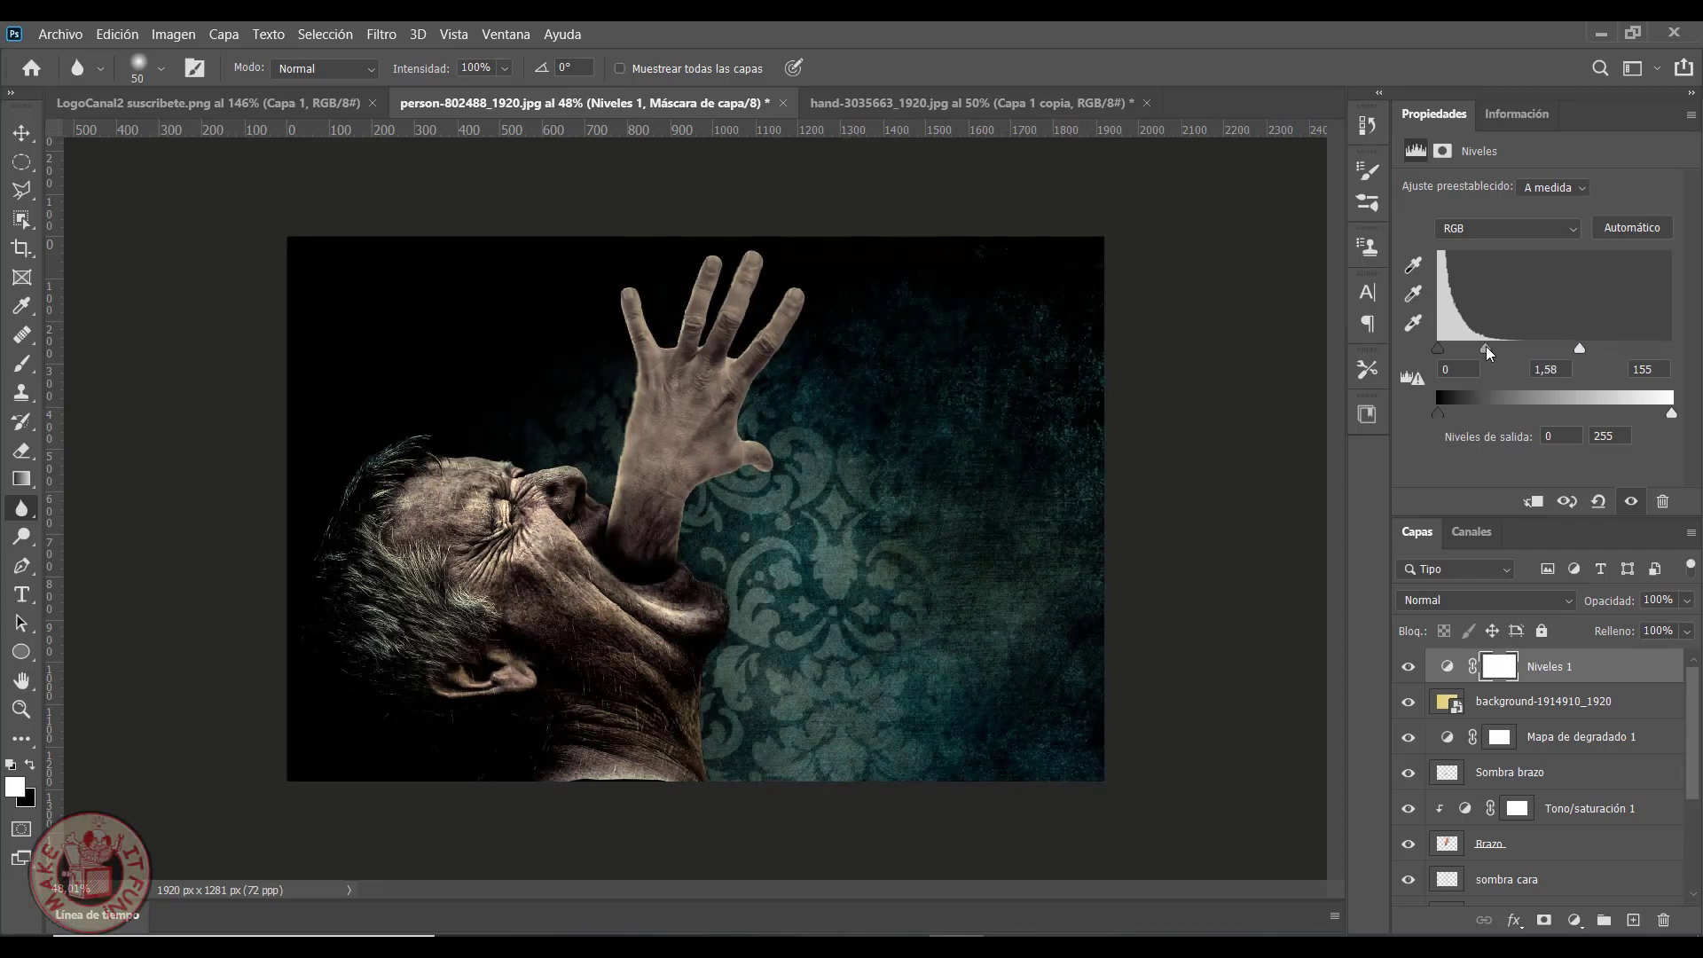
drag(1488, 352, 1491, 353)
drag(1585, 353, 1590, 354)
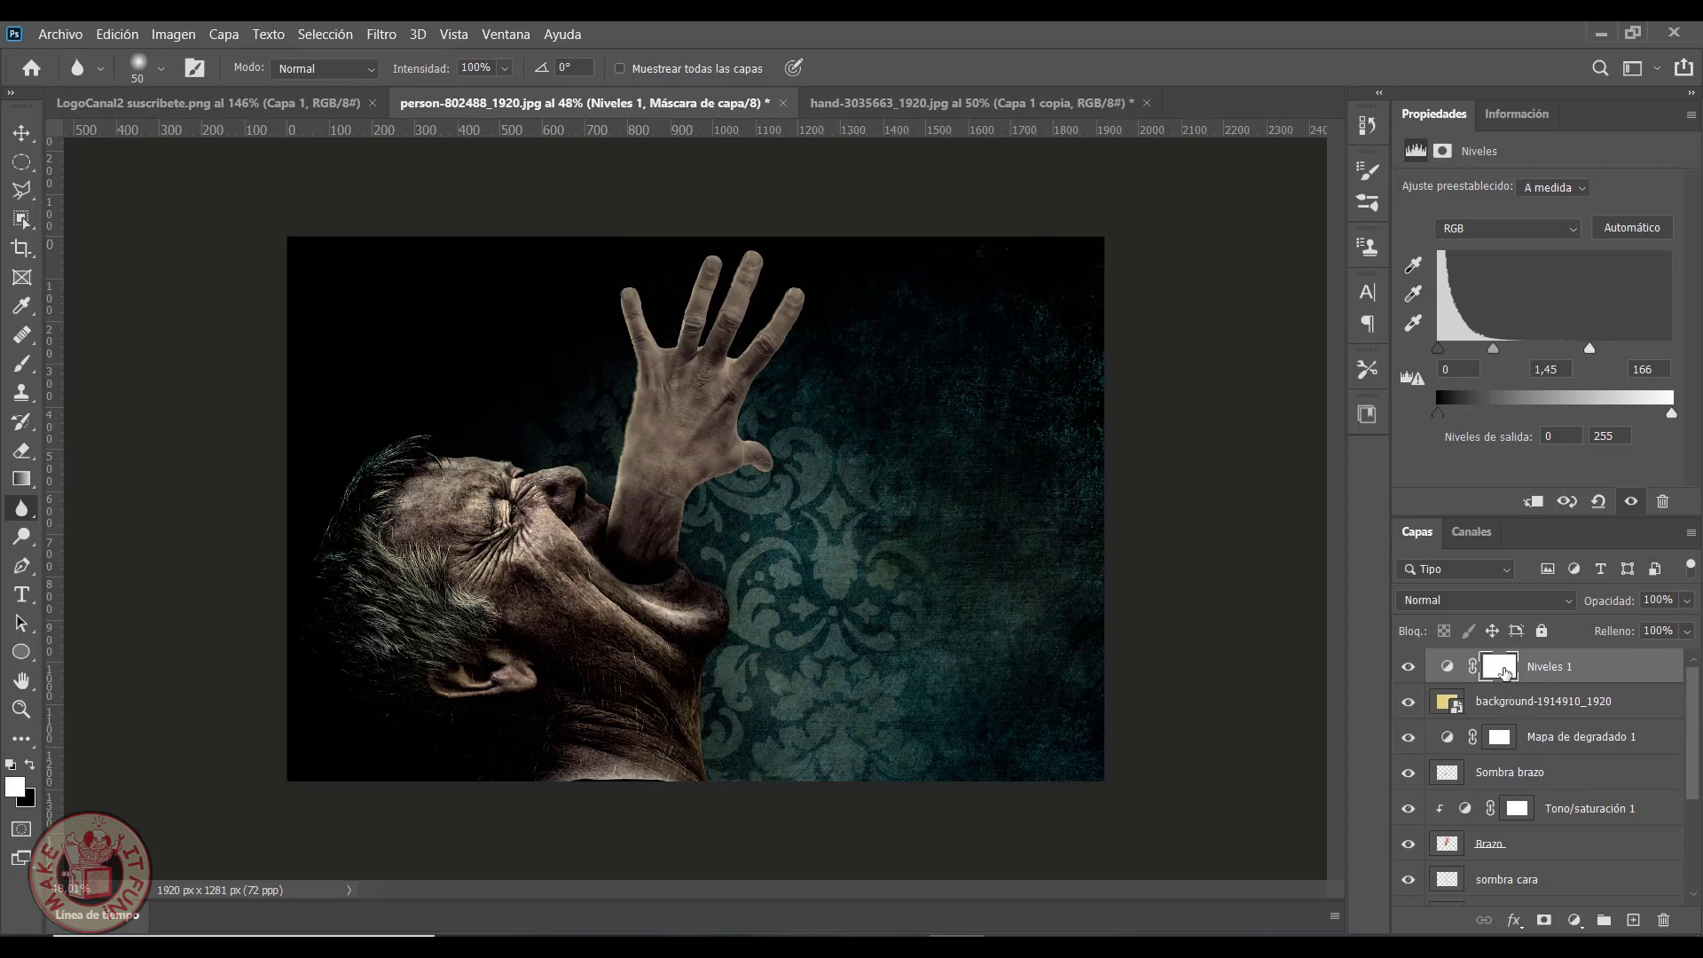
click(1501, 670)
Erase the Niveles 1 mask over the hand and wrist with a 62 px, 50%-opacity soft round Eraser
click(20, 453)
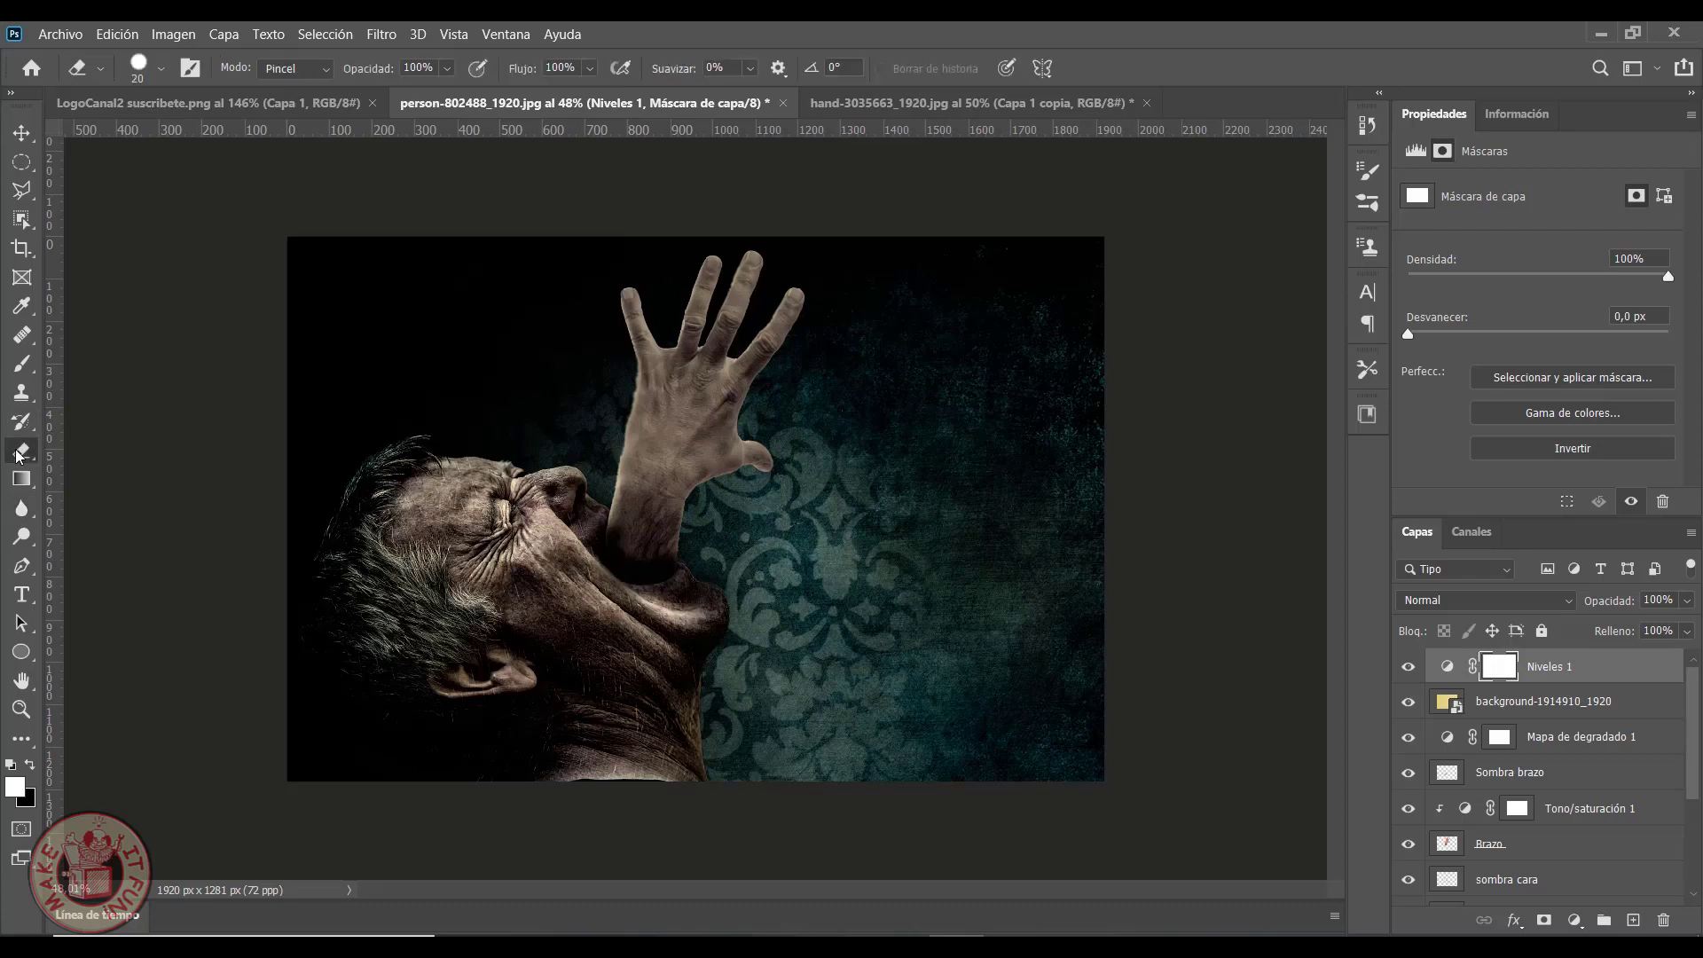
click(161, 71)
click(141, 312)
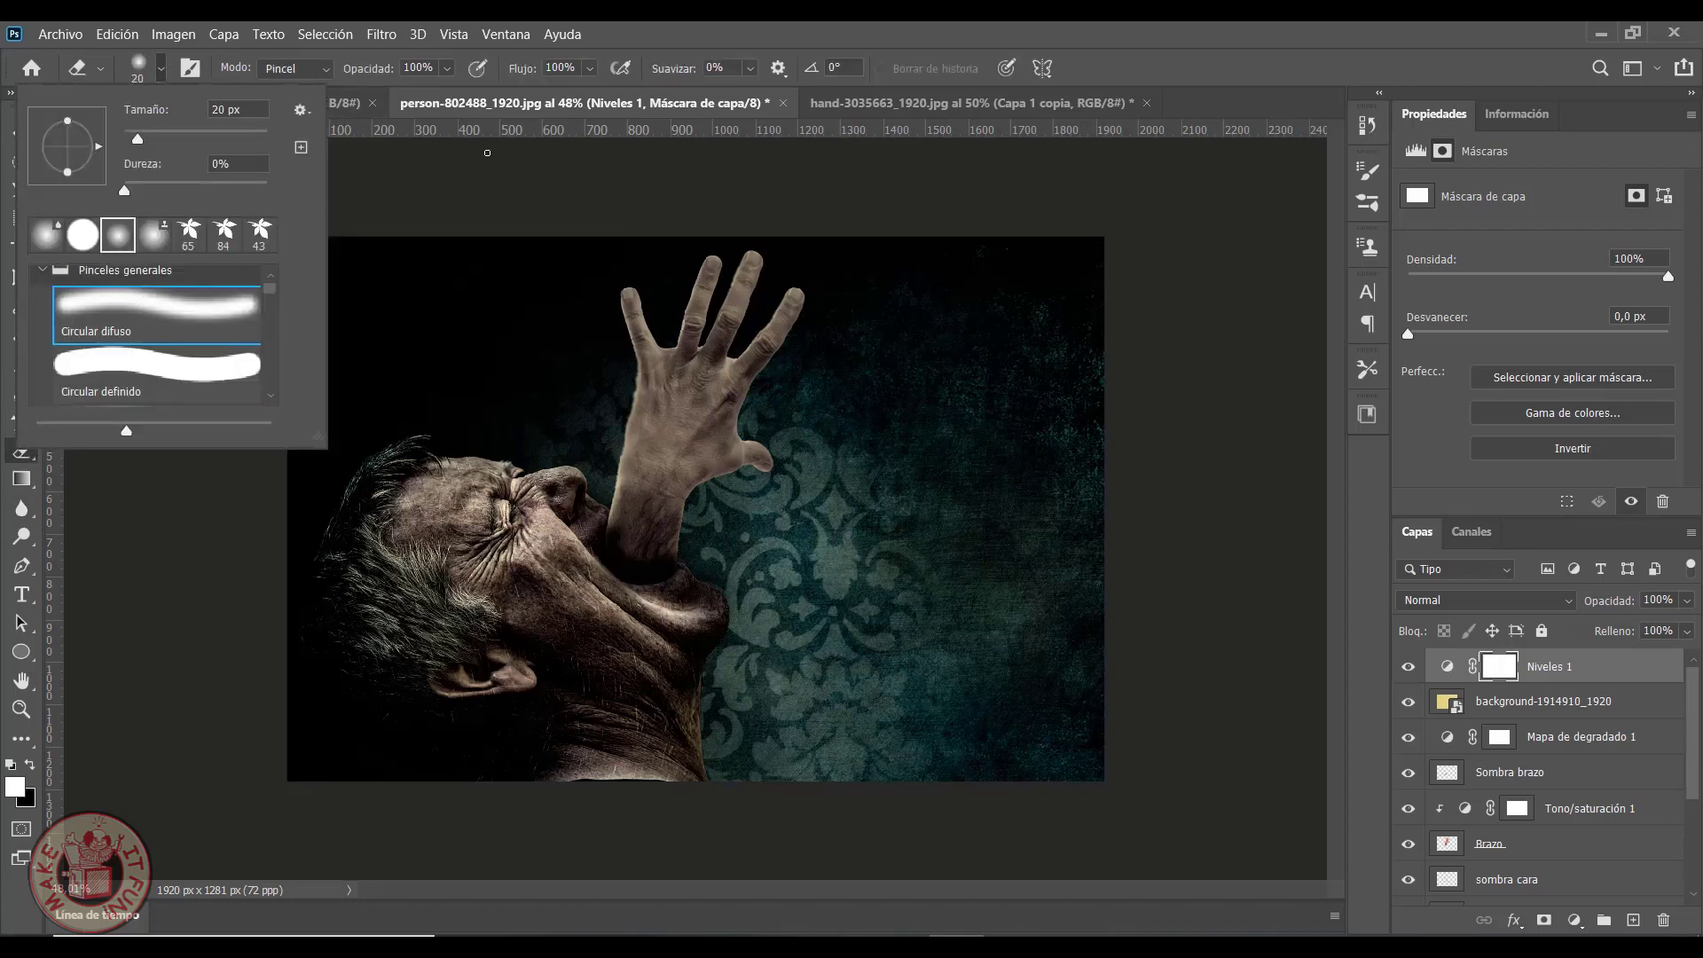
click(479, 146)
text(50)
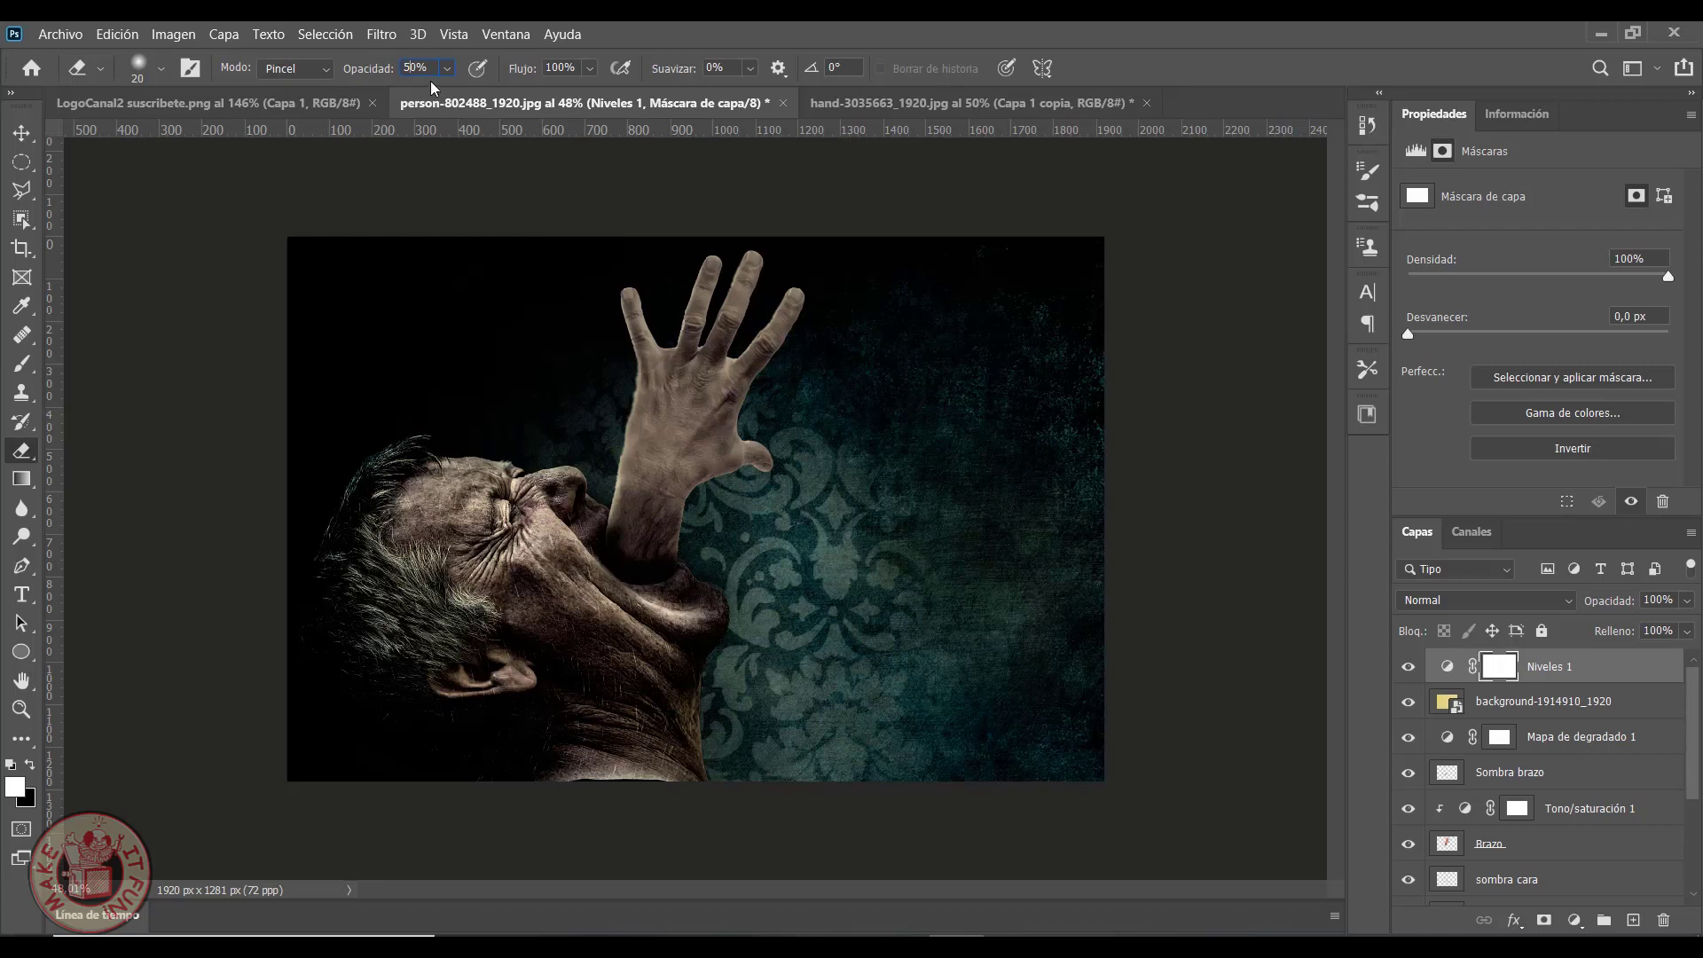
click(142, 68)
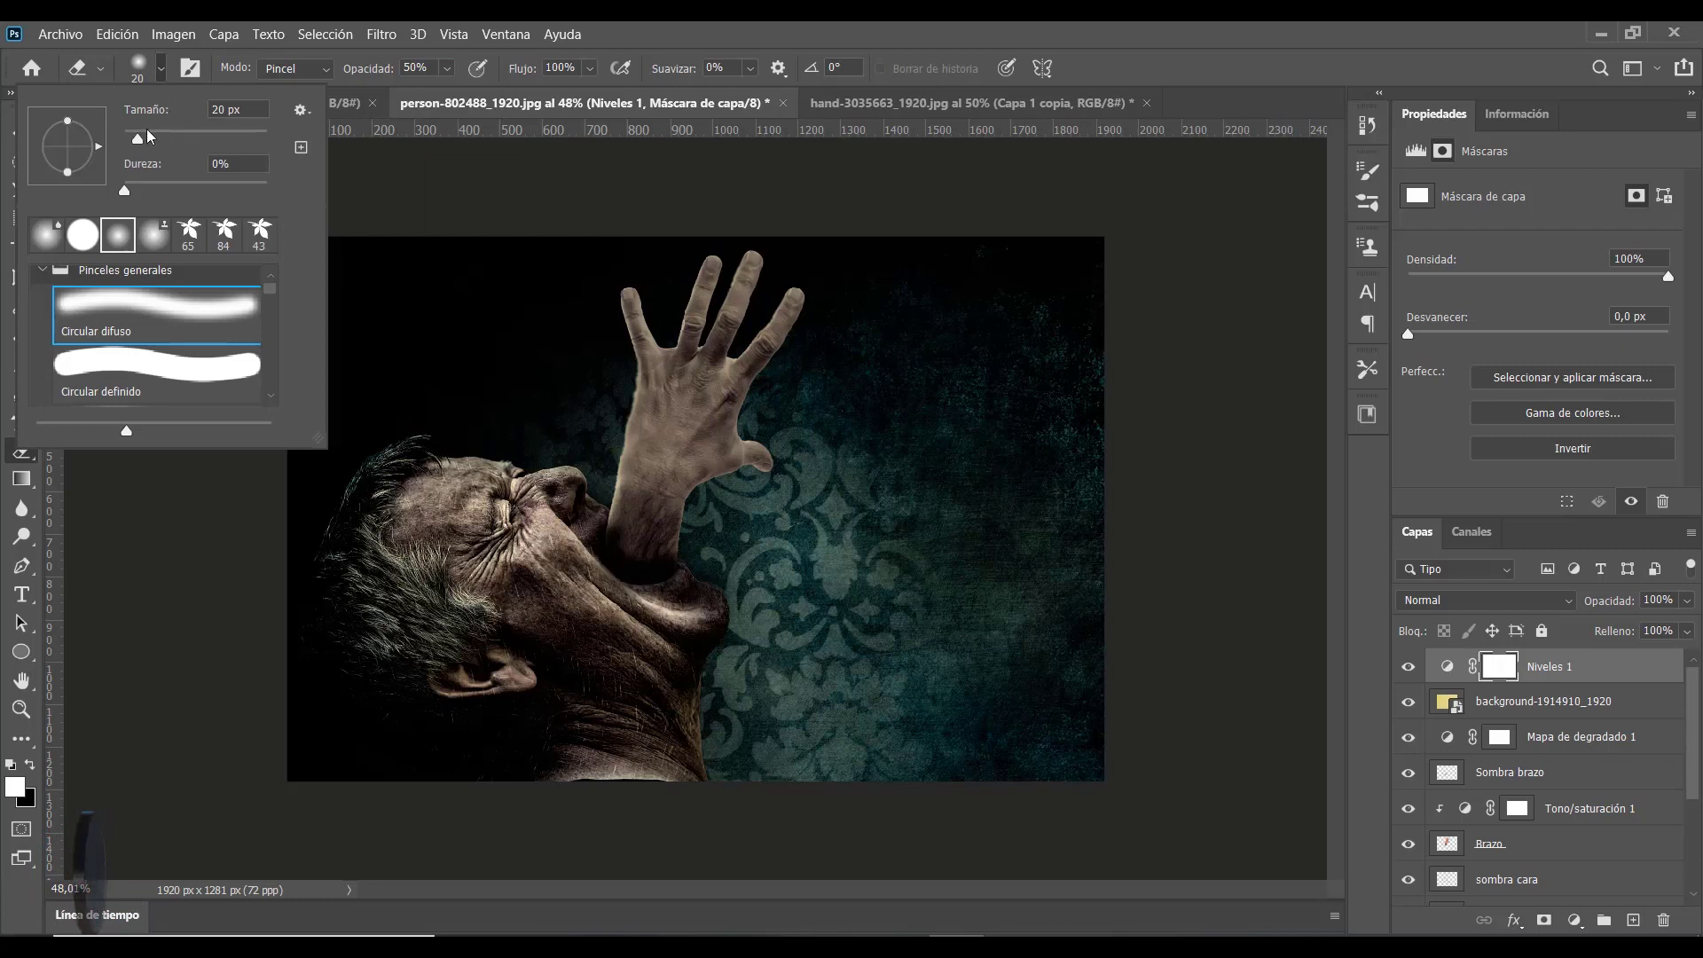
text(10000)
key(Return)
key(Return)
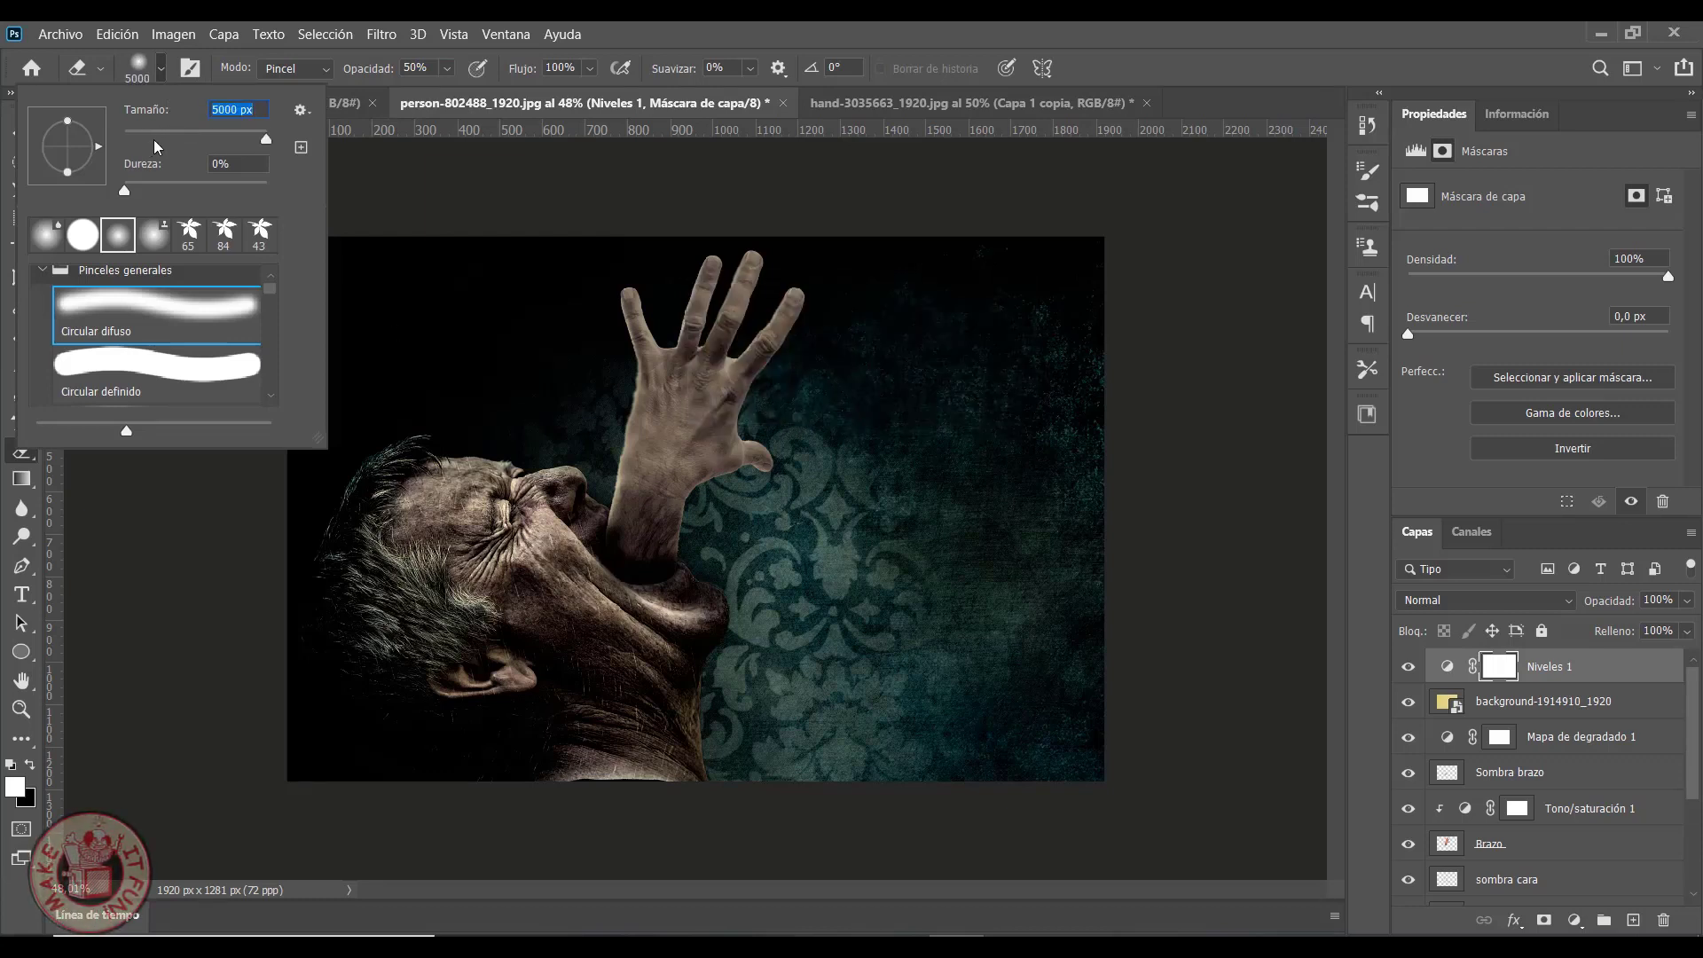
text(62)
key(Return)
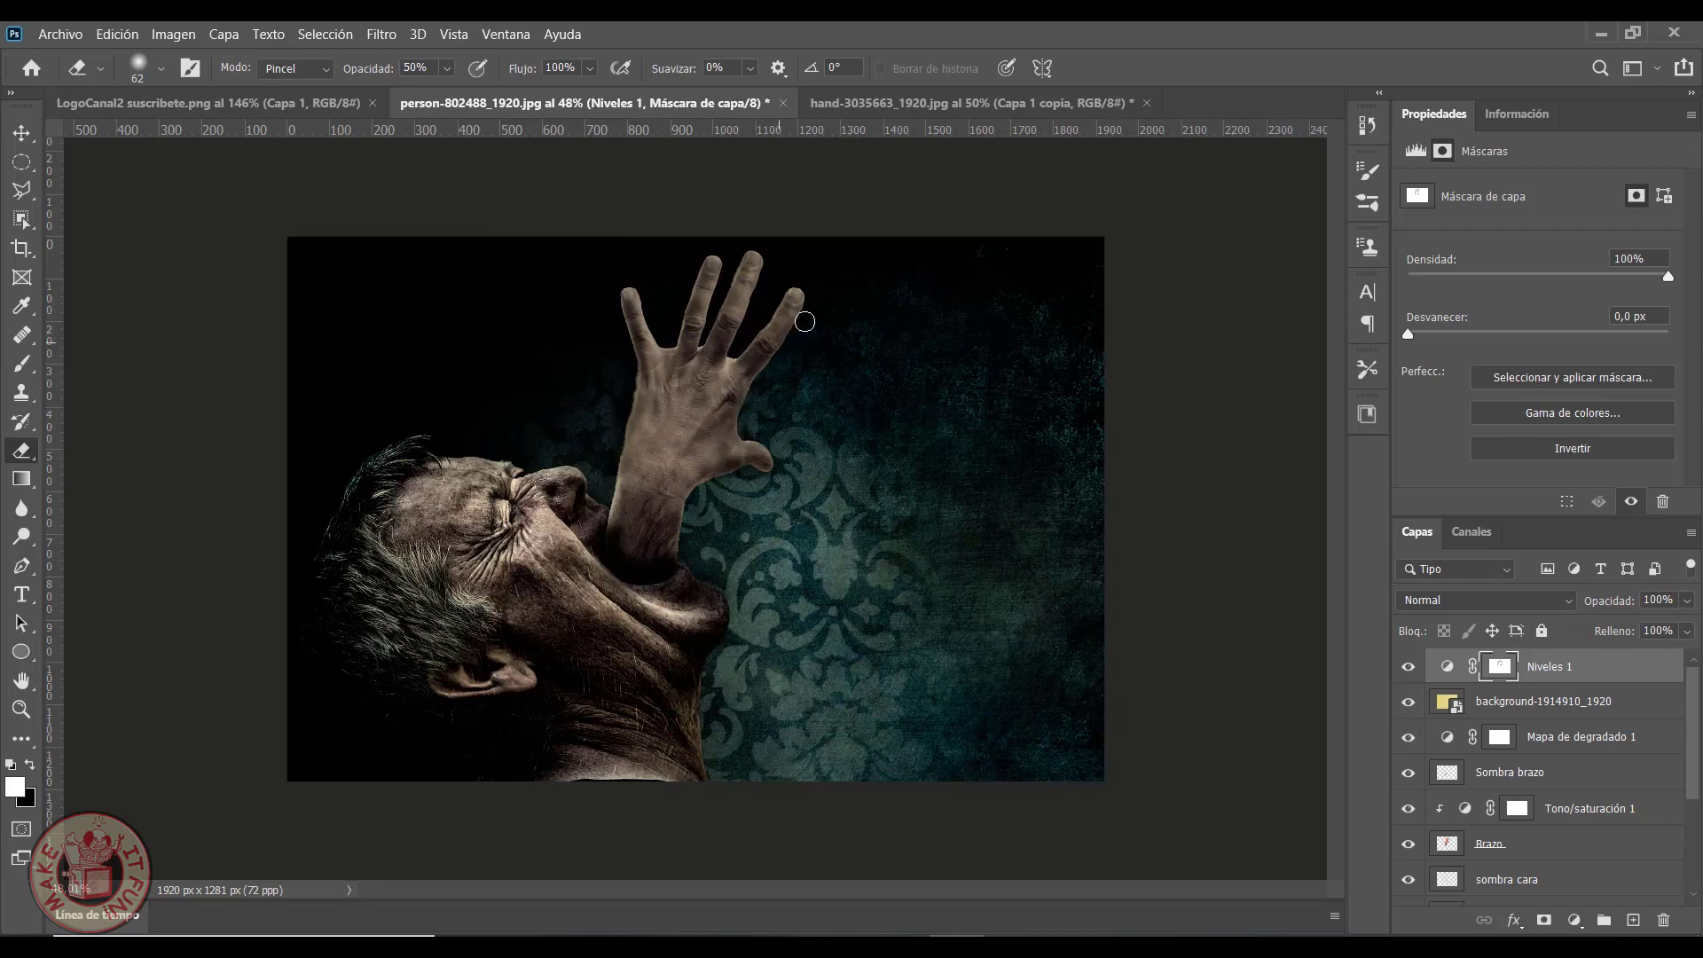
drag(632, 414, 602, 479)
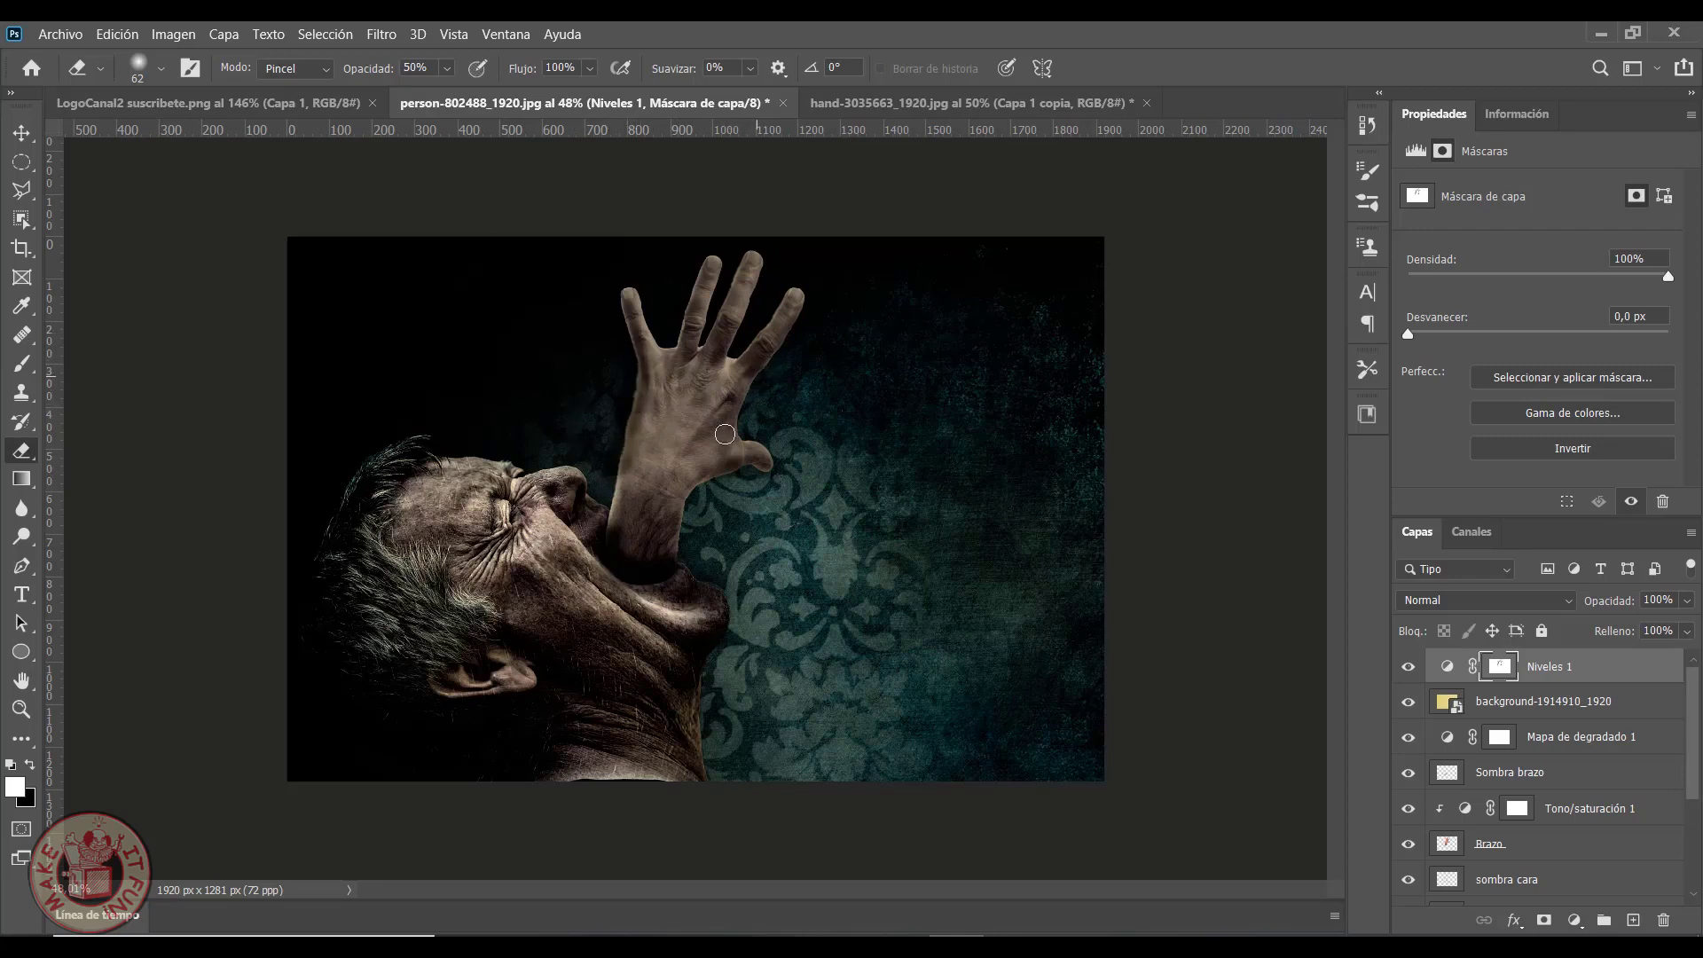
mouse_move(708, 478)
mouse_down()
mouse_move(667, 543)
mouse_move(661, 524)
mouse_move(608, 554)
mouse_move(605, 486)
mouse_up()
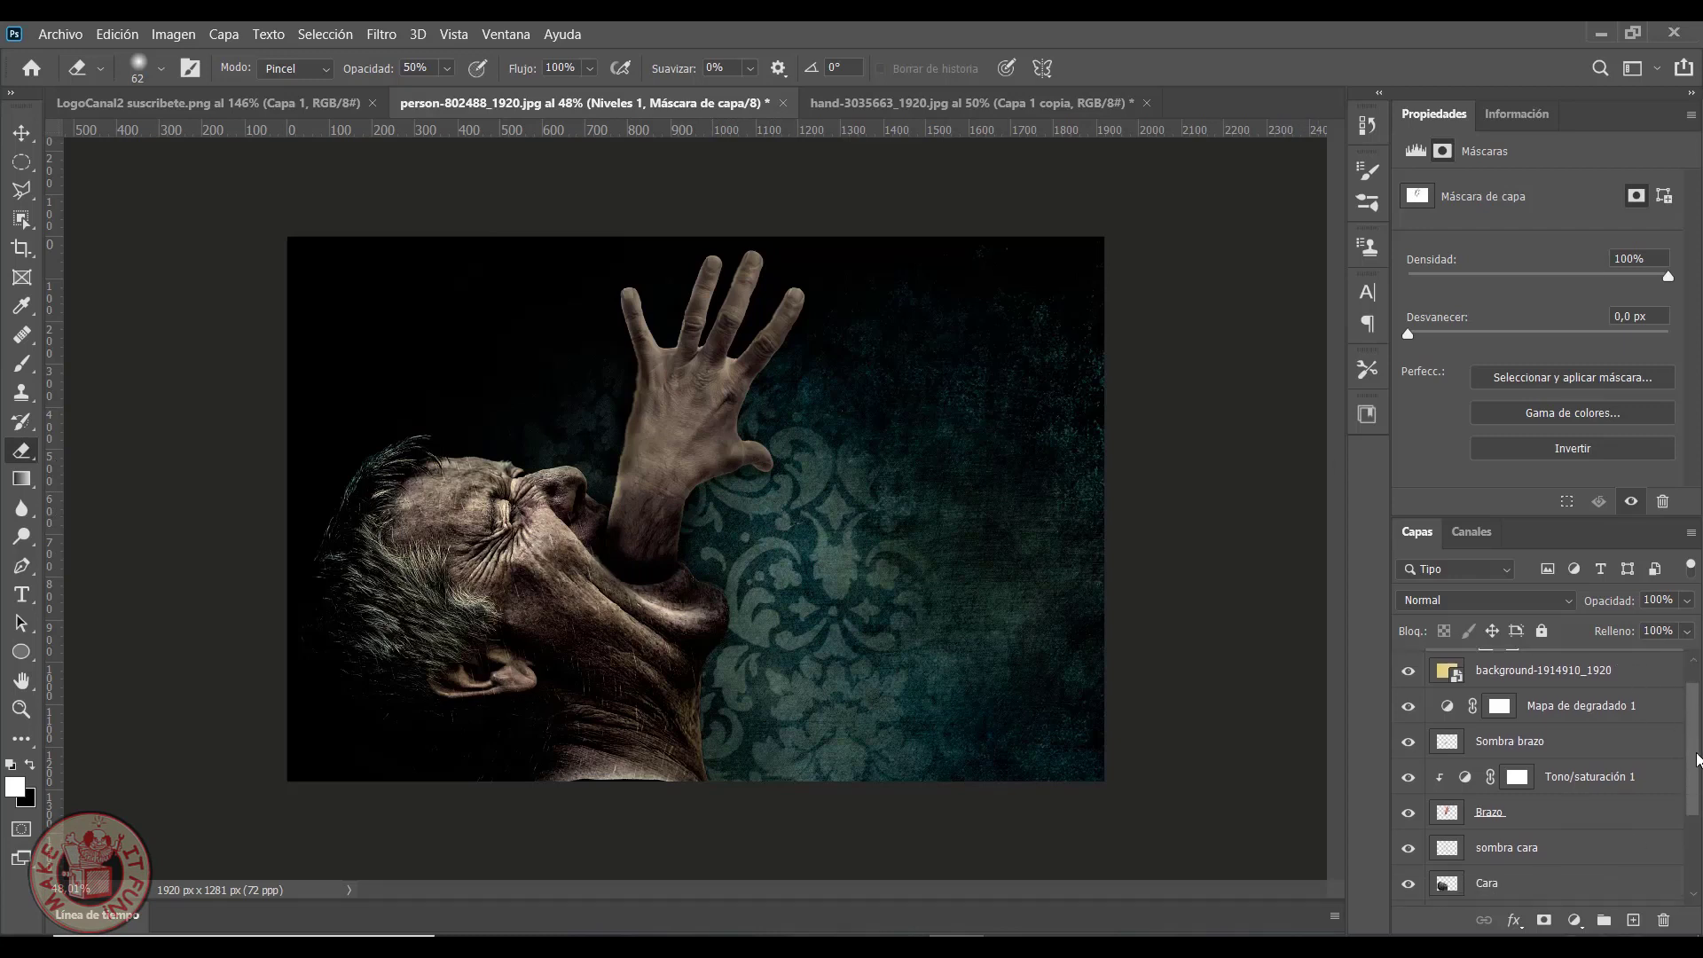
Try shifting the arm, face and background layers right, then undo the move
scroll(1694, 734, down, 5)
shift+click(1543, 788)
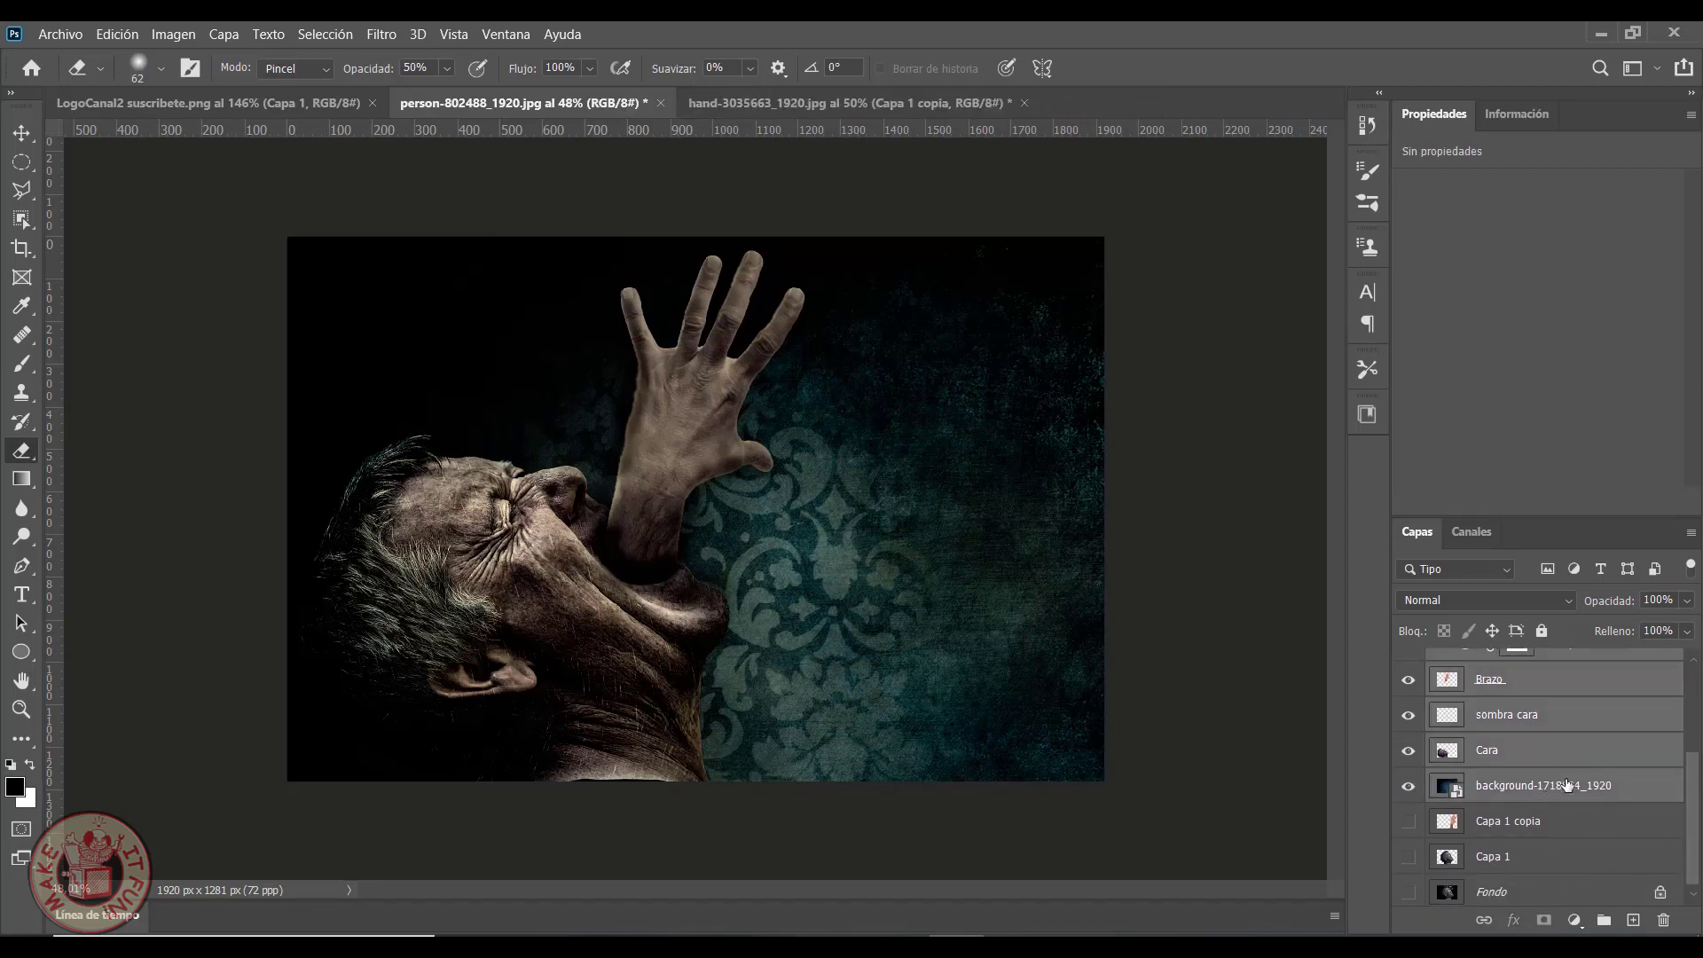
click(21, 132)
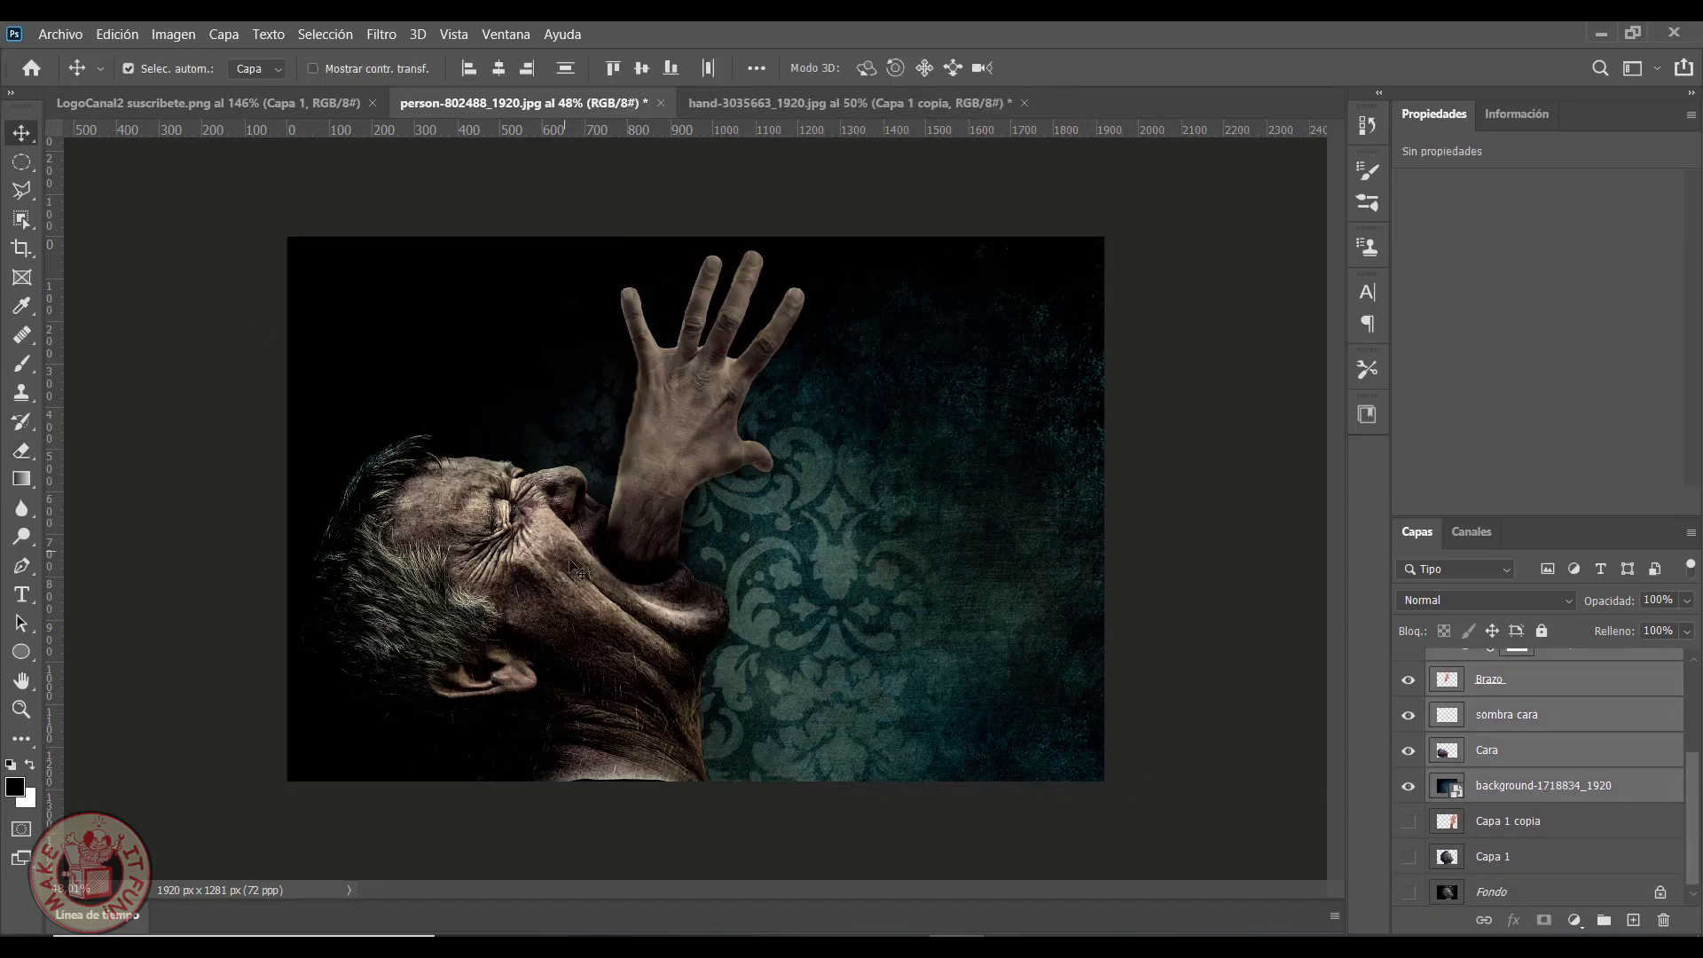
drag(541, 573, 557, 573)
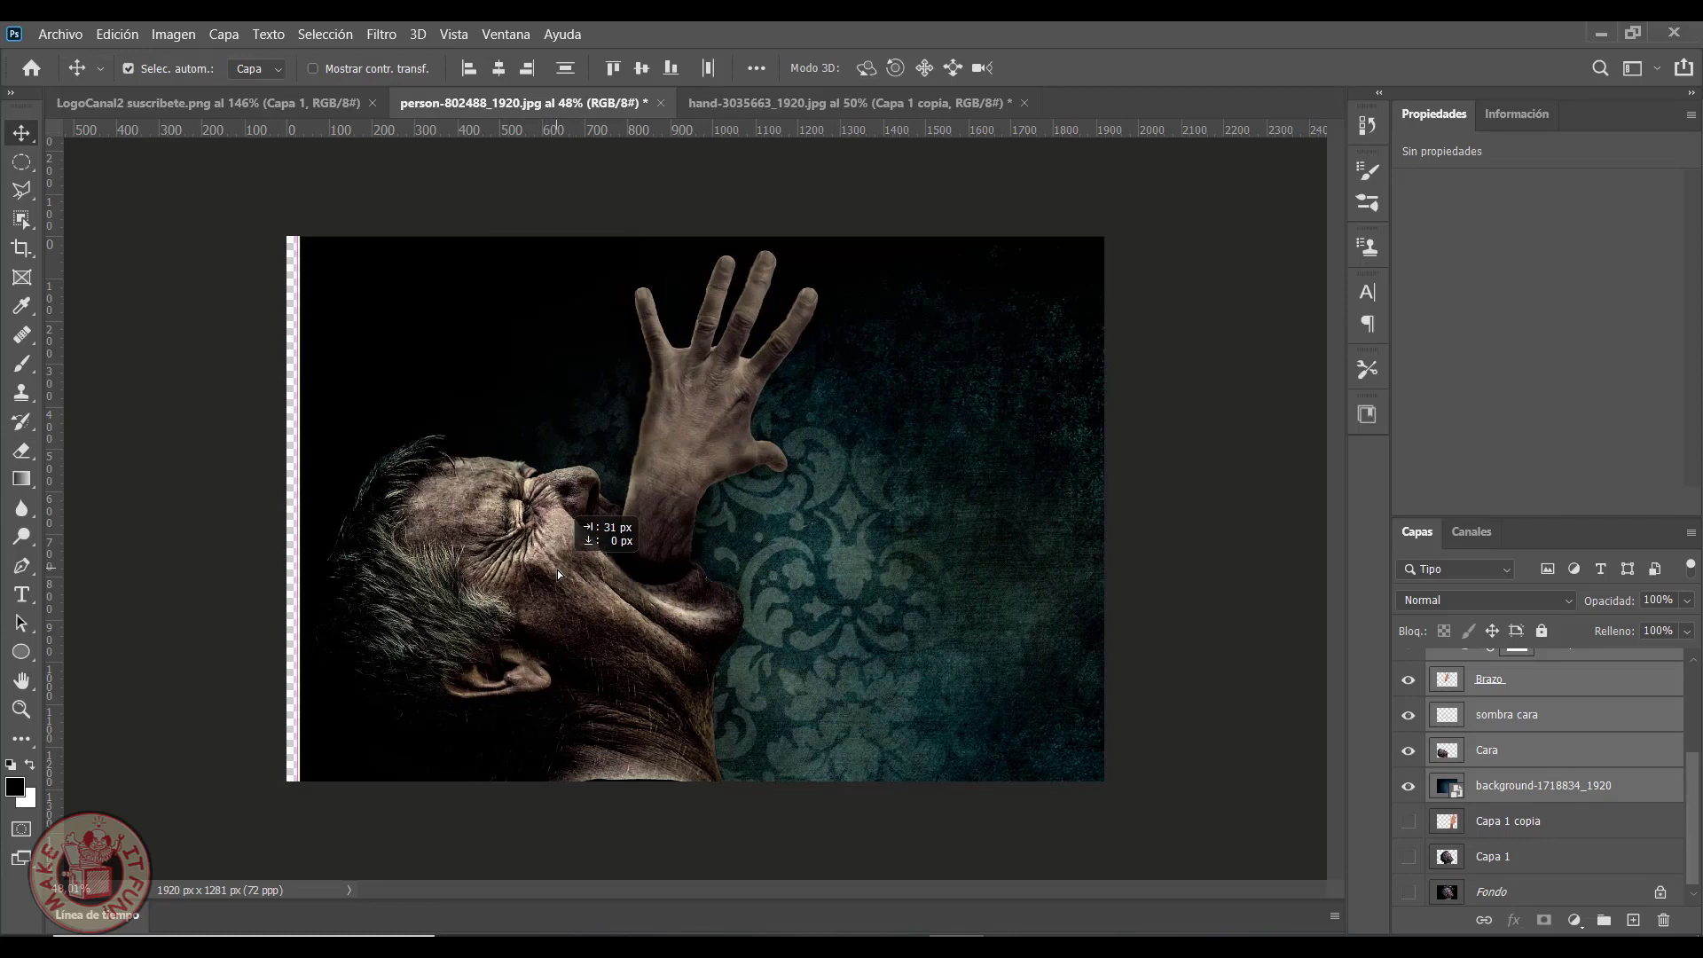
key(ctrl+z)
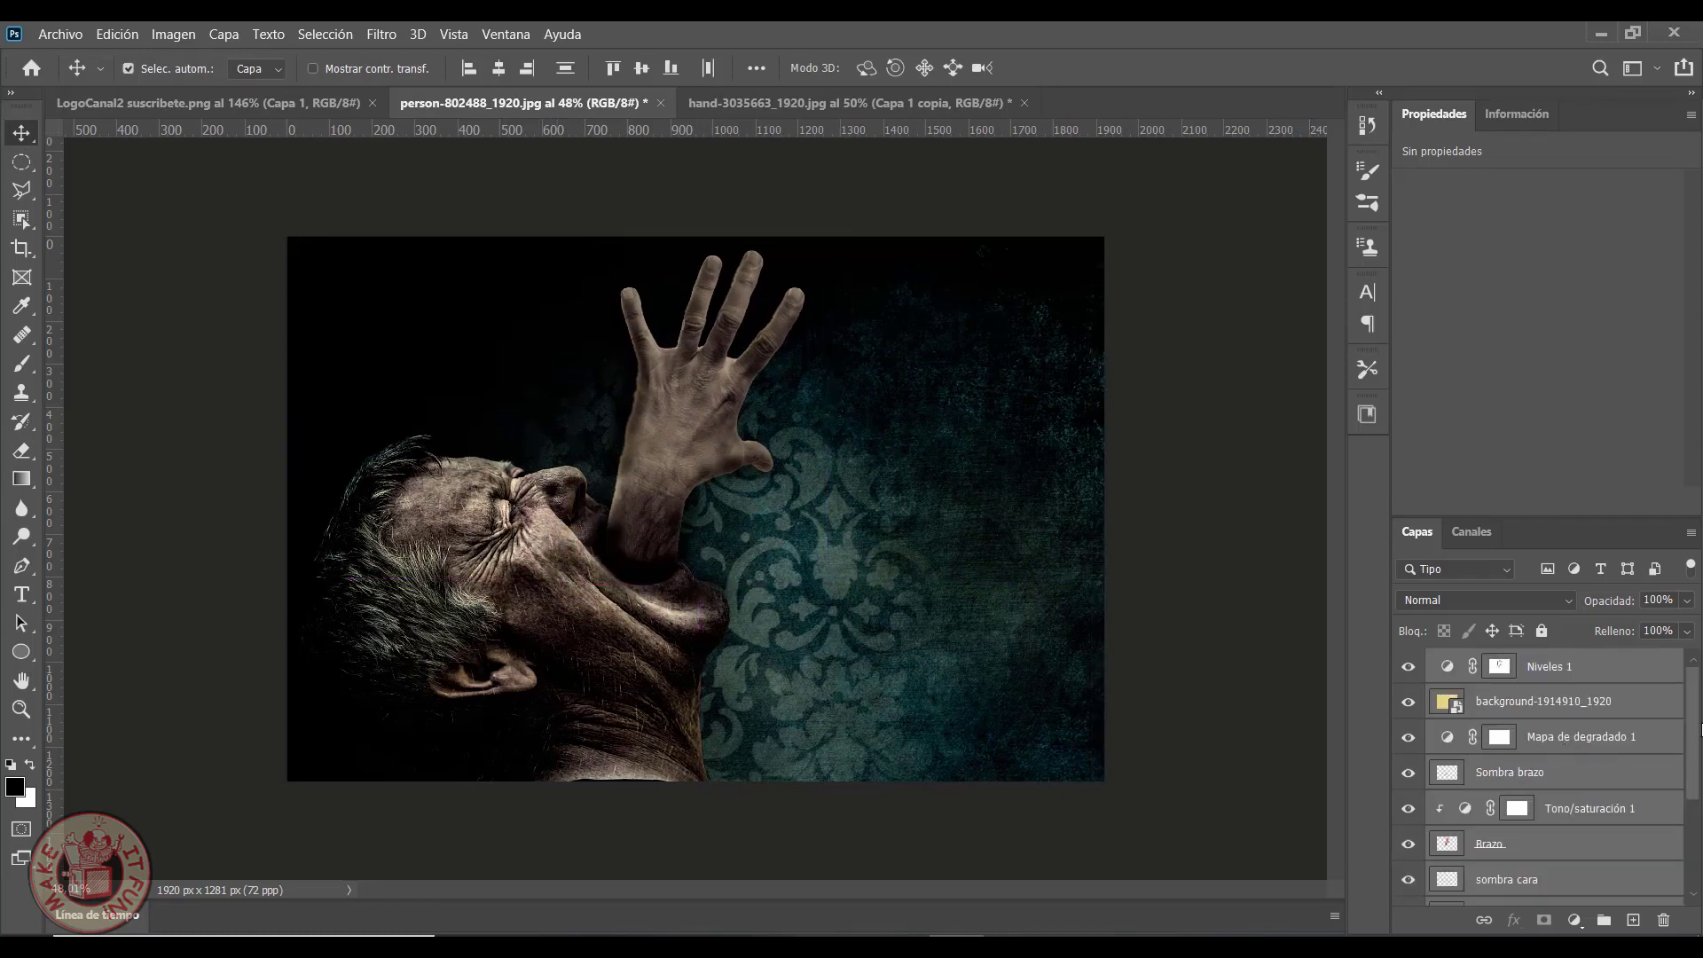
Select all layers and move the composite about 31 px right and 34 px down
drag(1697, 726, 1697, 789)
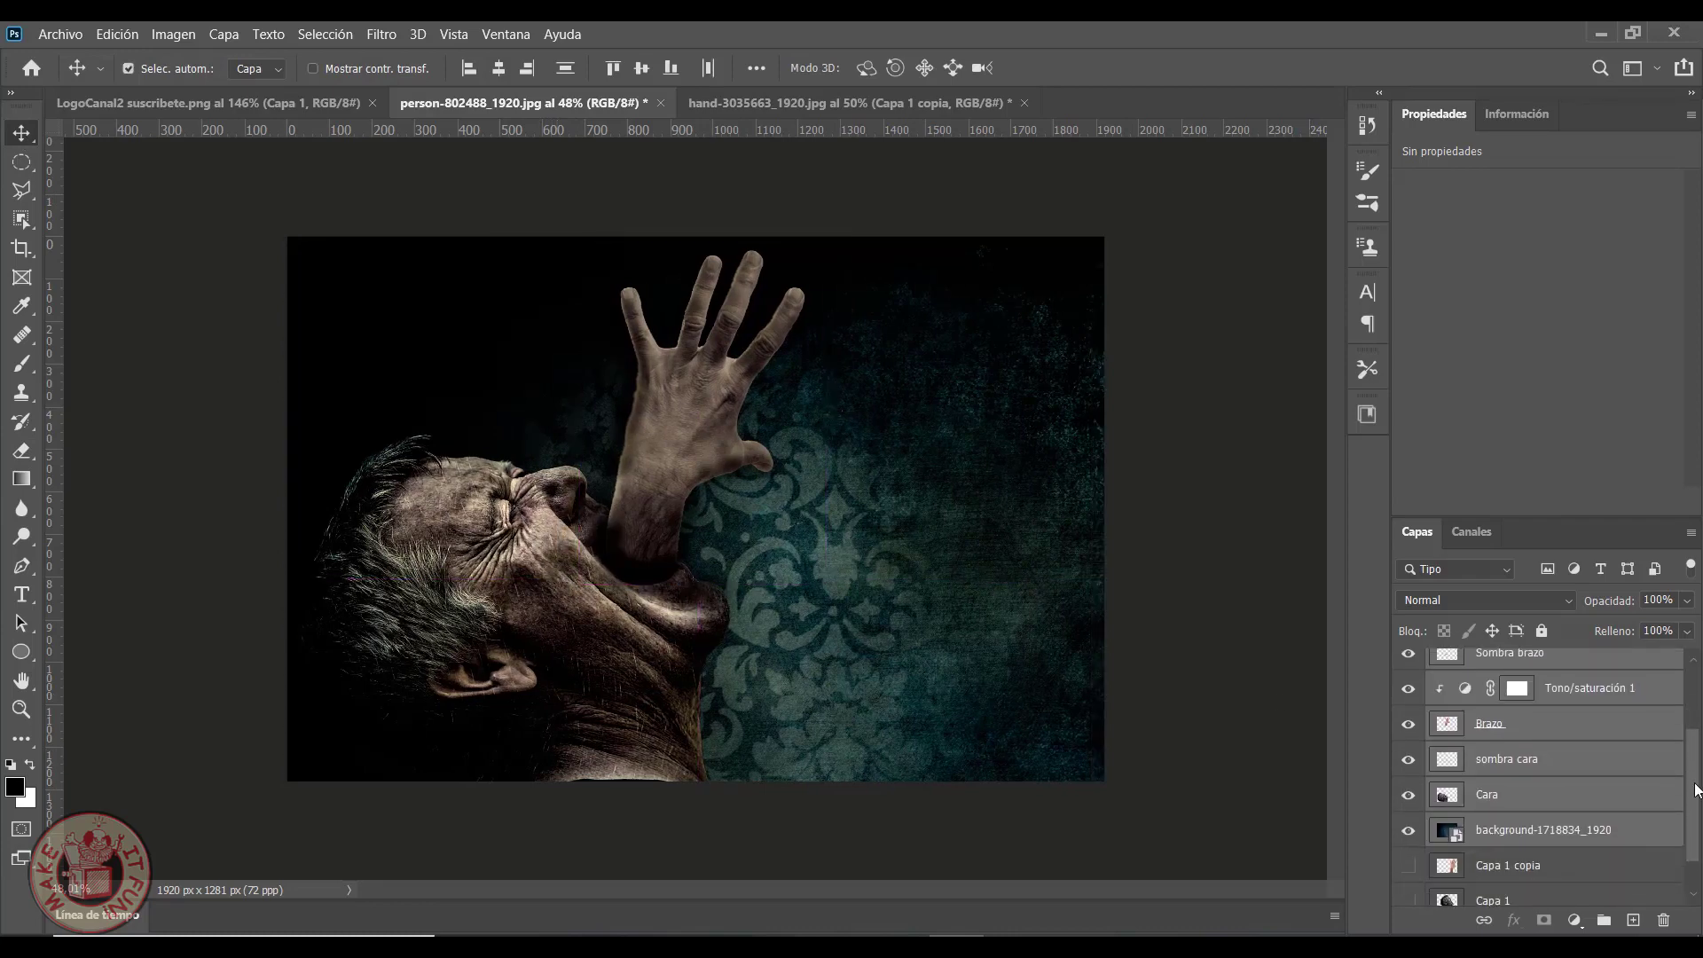
click(1539, 825)
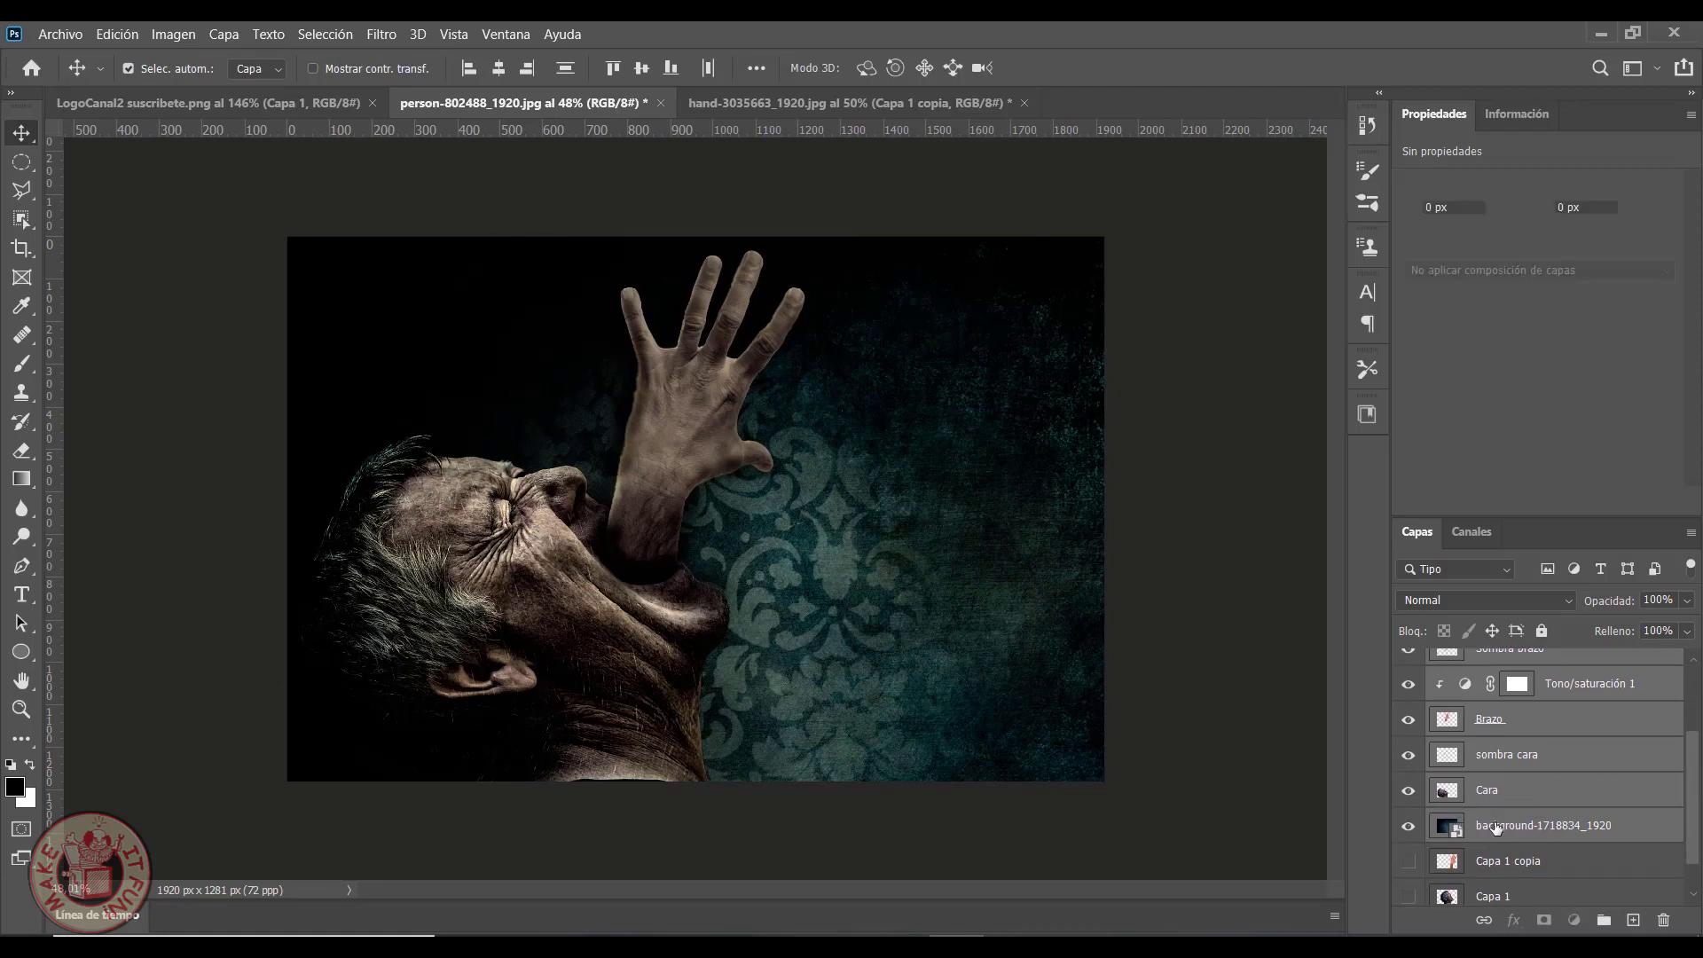
click(1512, 792)
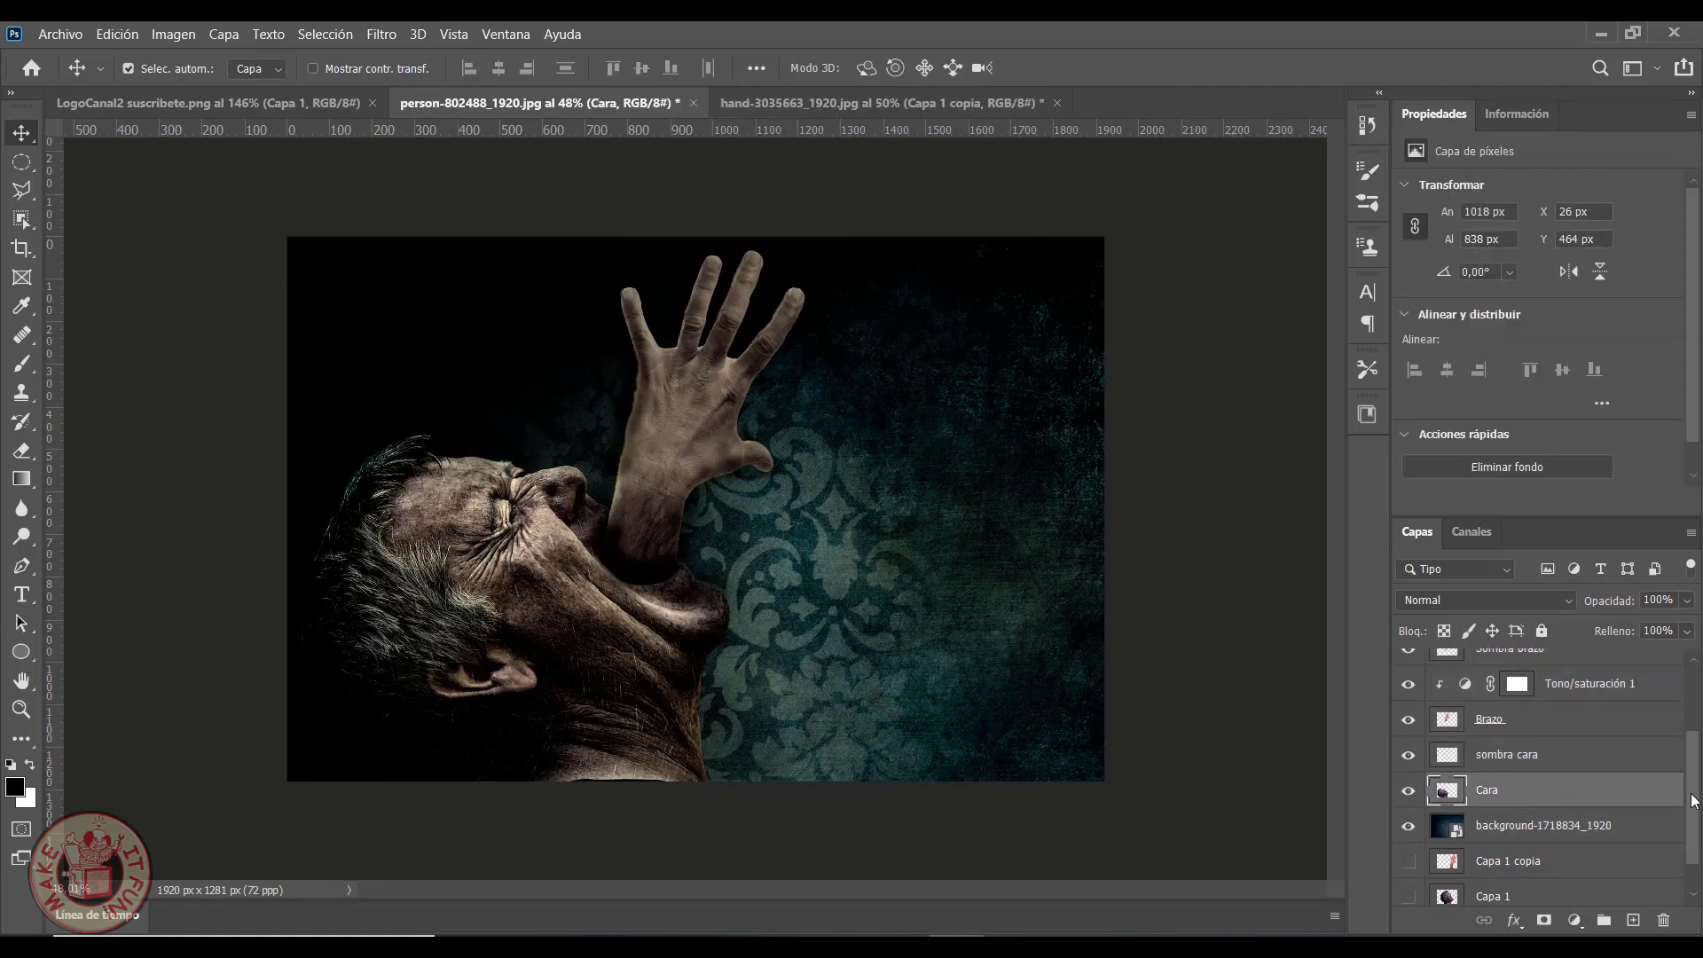
drag(1695, 801, 1700, 701)
key(ctrl+alt+a)
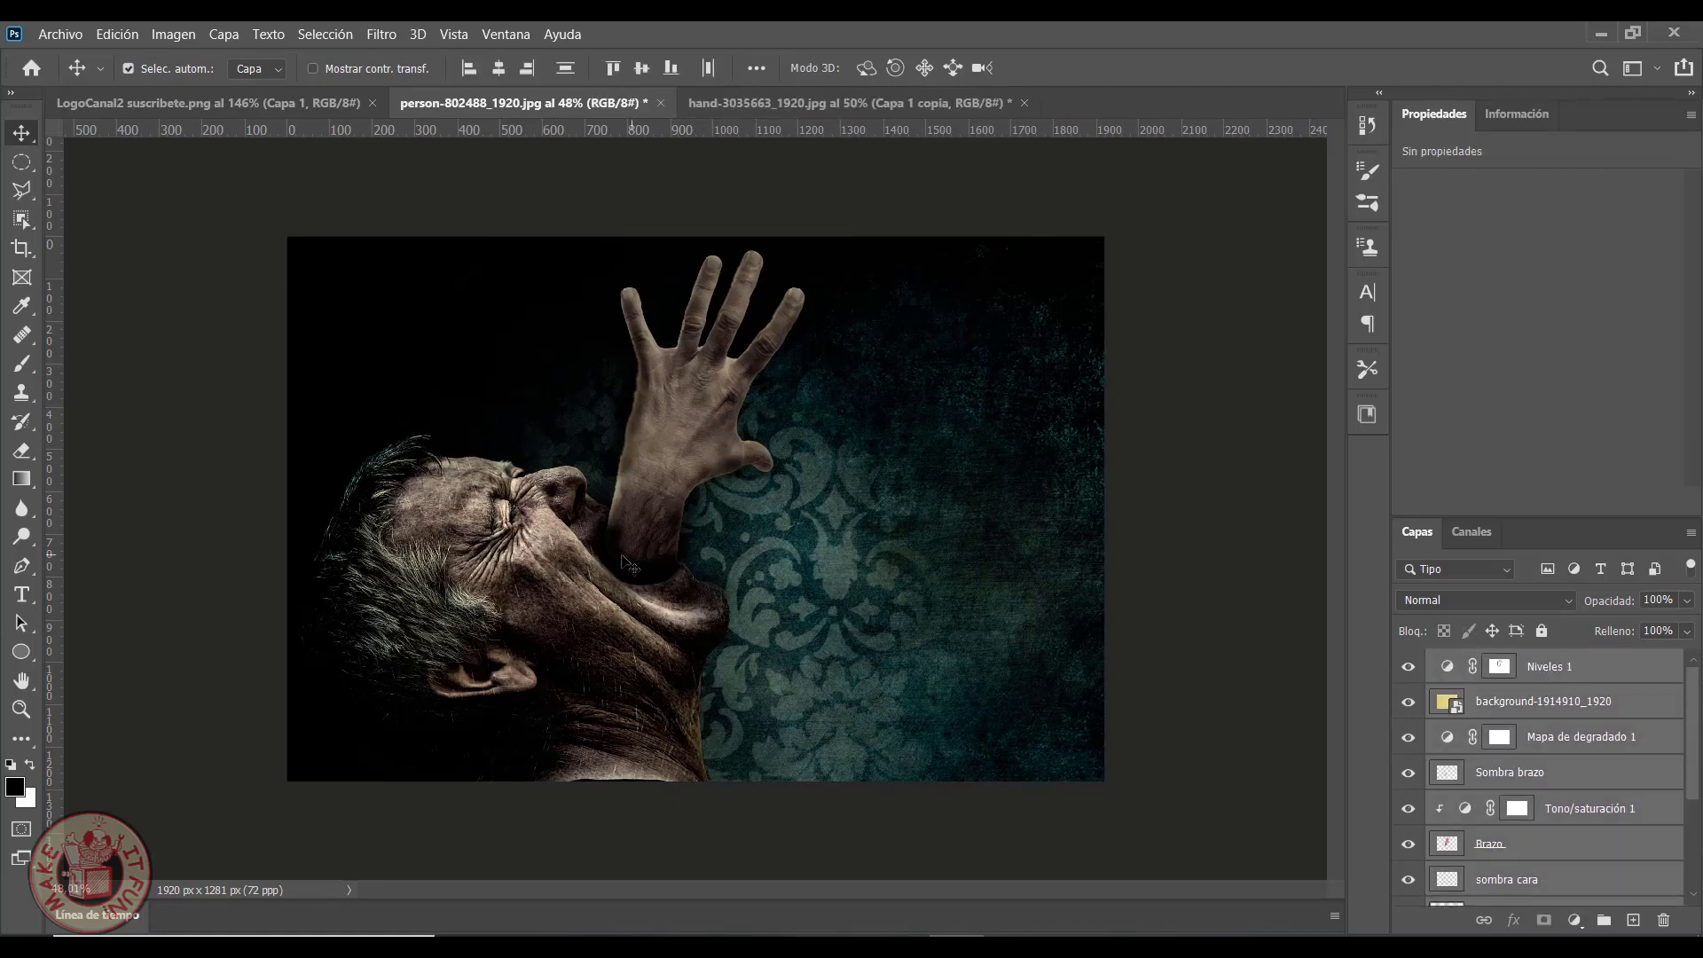
drag(543, 577, 552, 582)
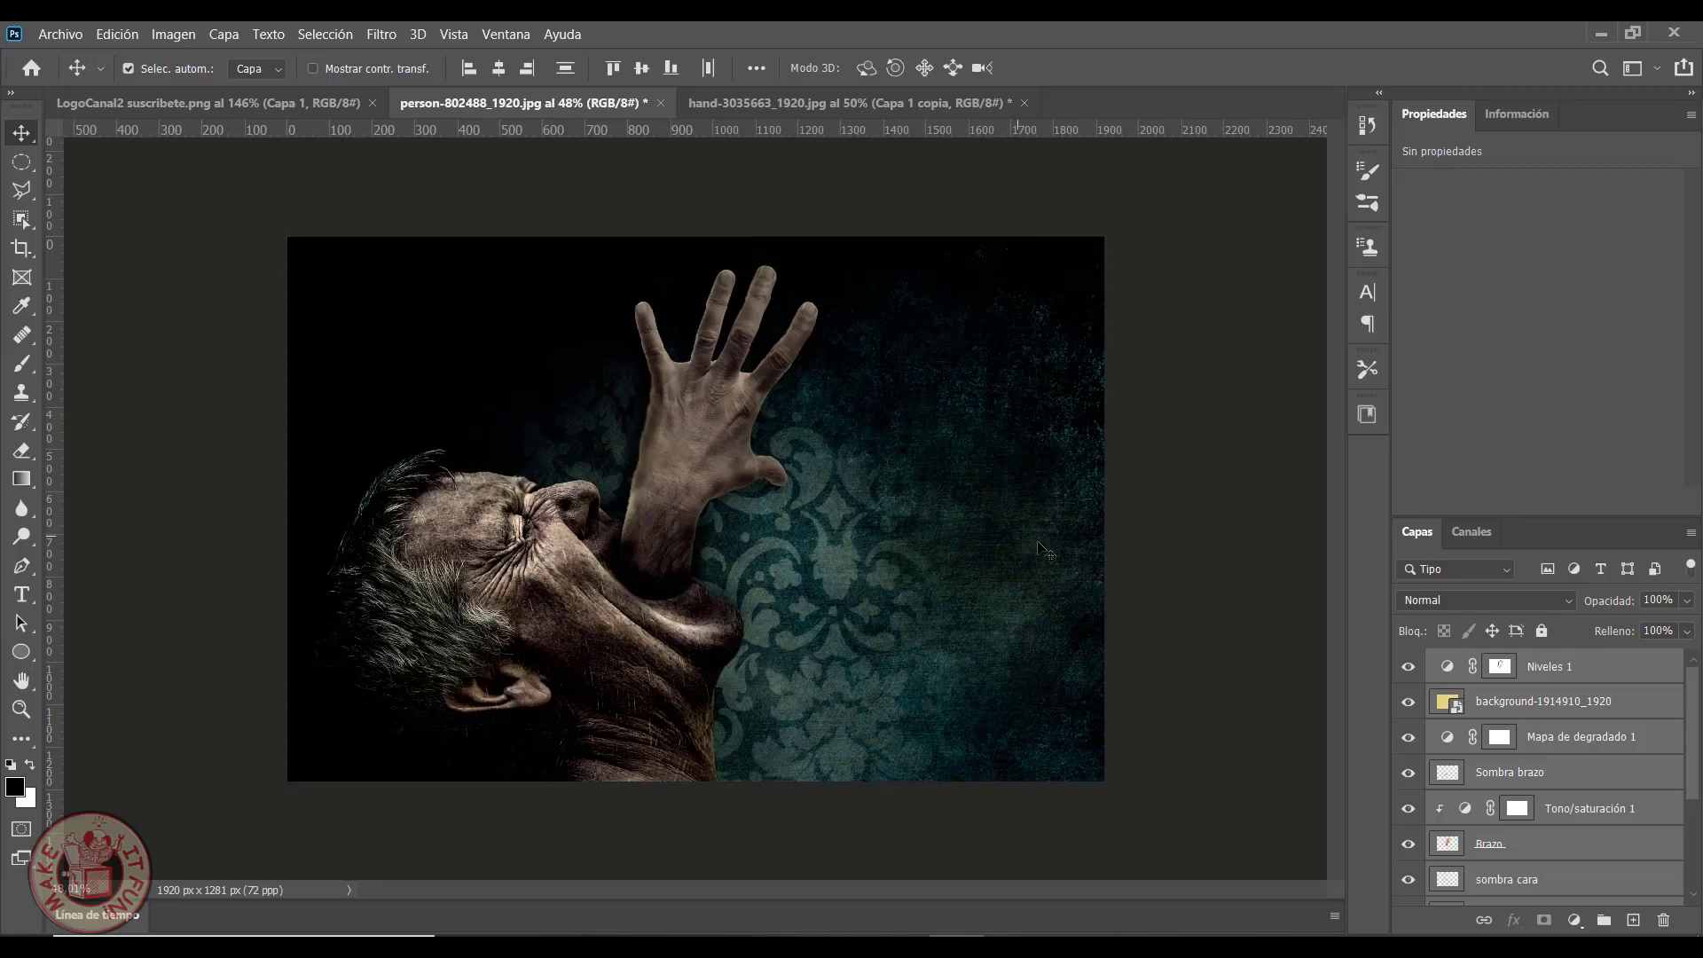